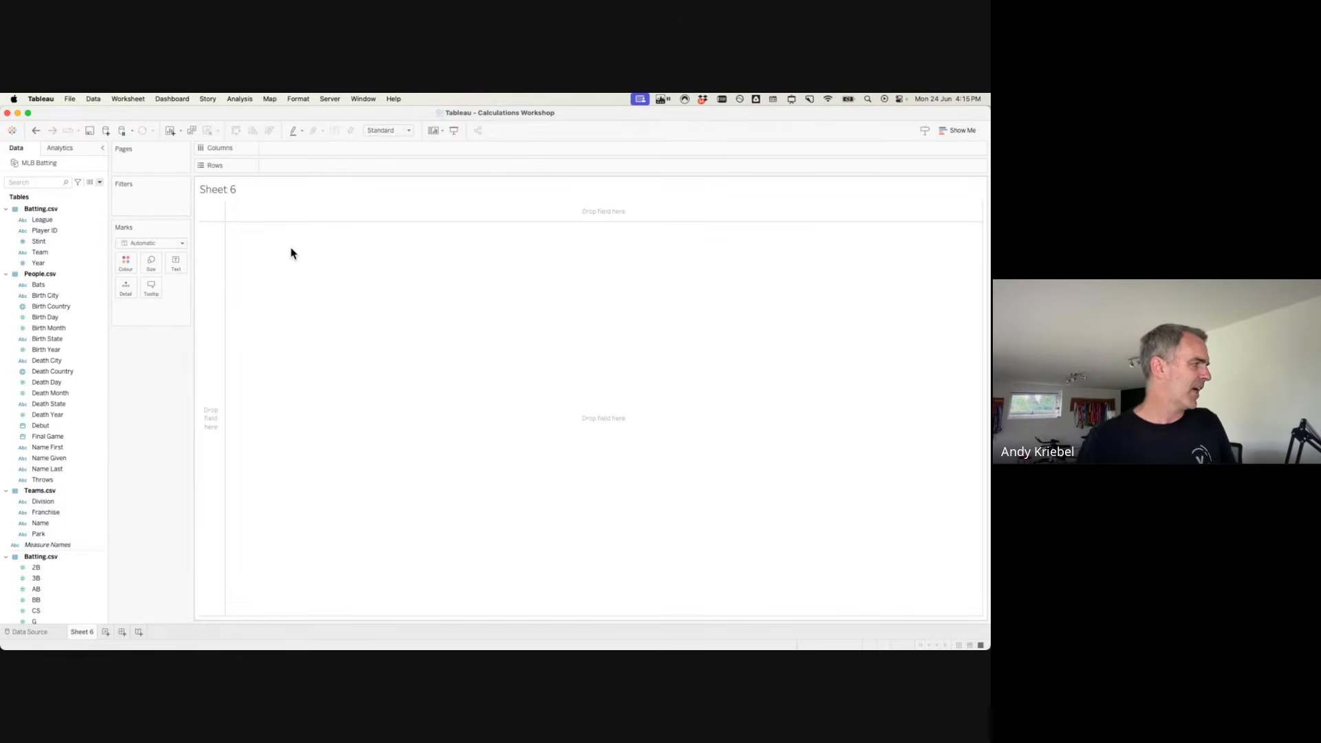
Place the Year field from Batting.csv on Columns in Sheet 6.
scroll(61, 431, down, 5)
click(73, 405)
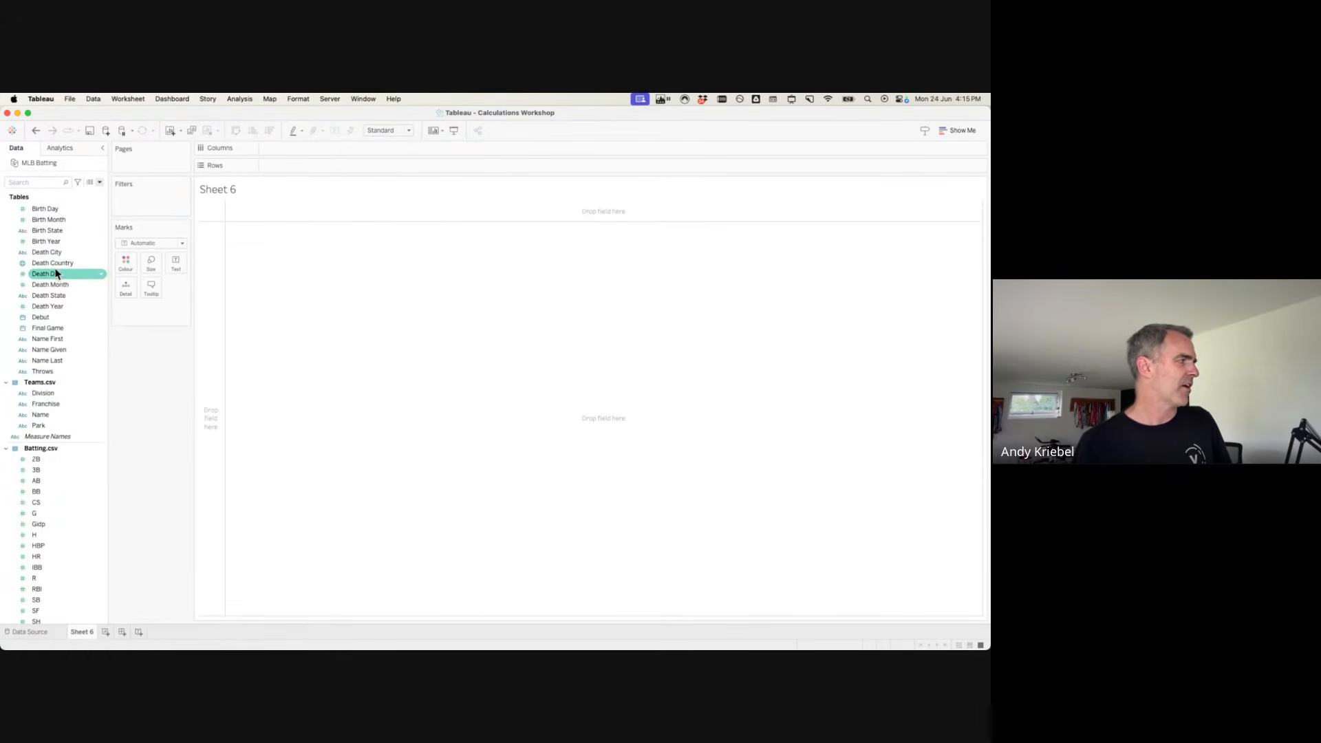
scroll(56, 294, up, 5)
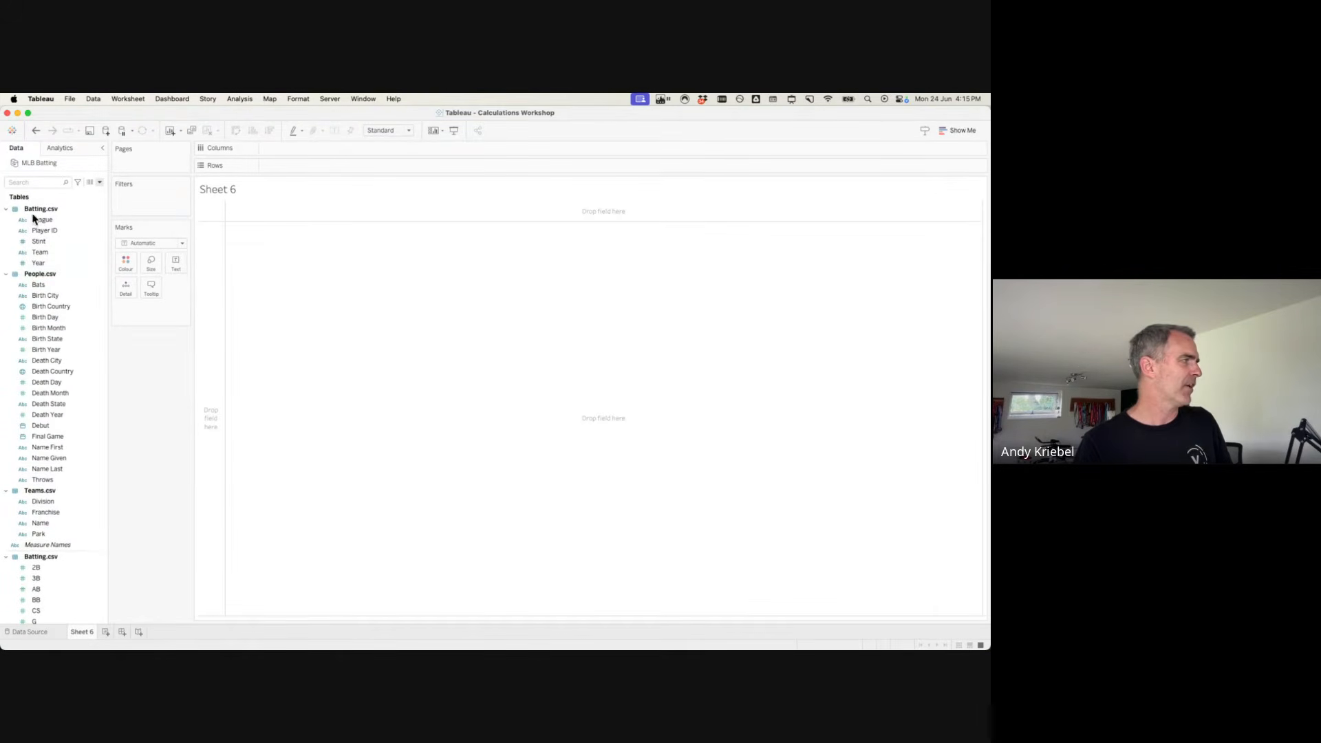
drag(42, 268, 351, 143)
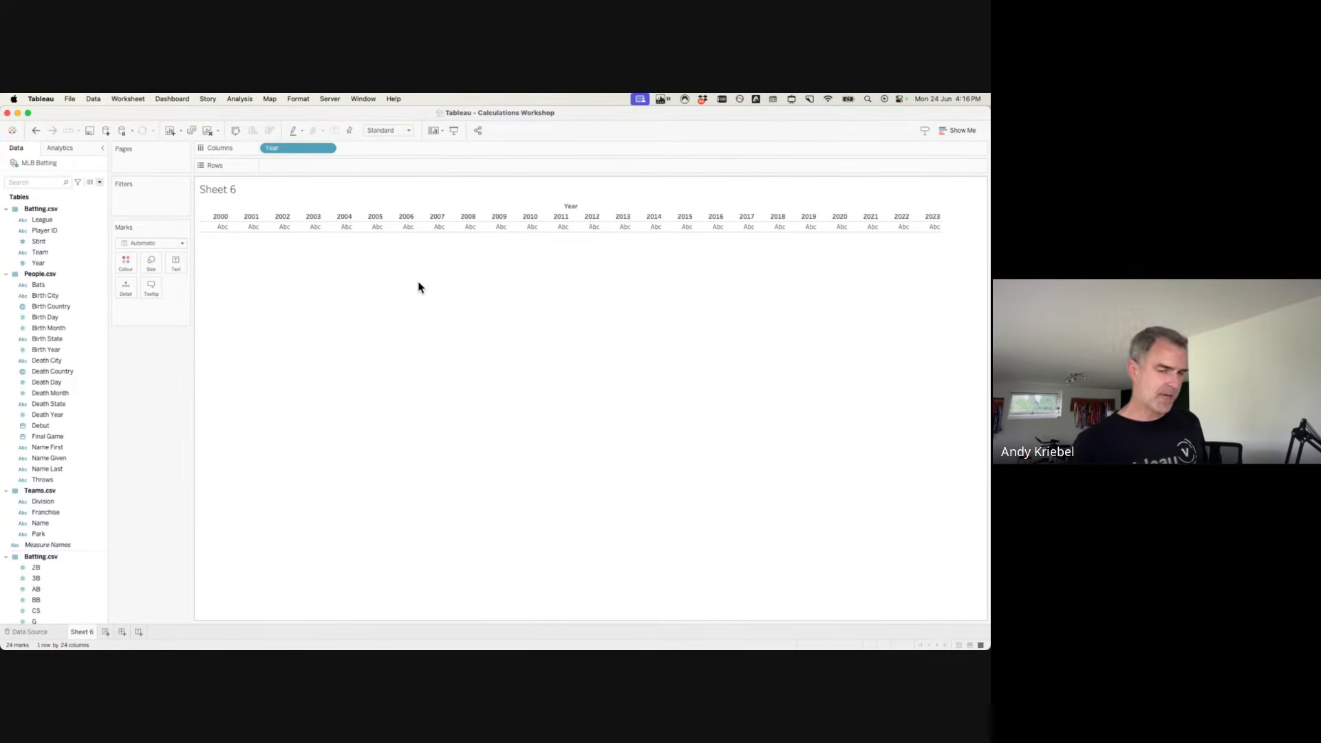
Add the H measure from Batting.csv to Rows to chart total hits per year.
key(super+Tab)
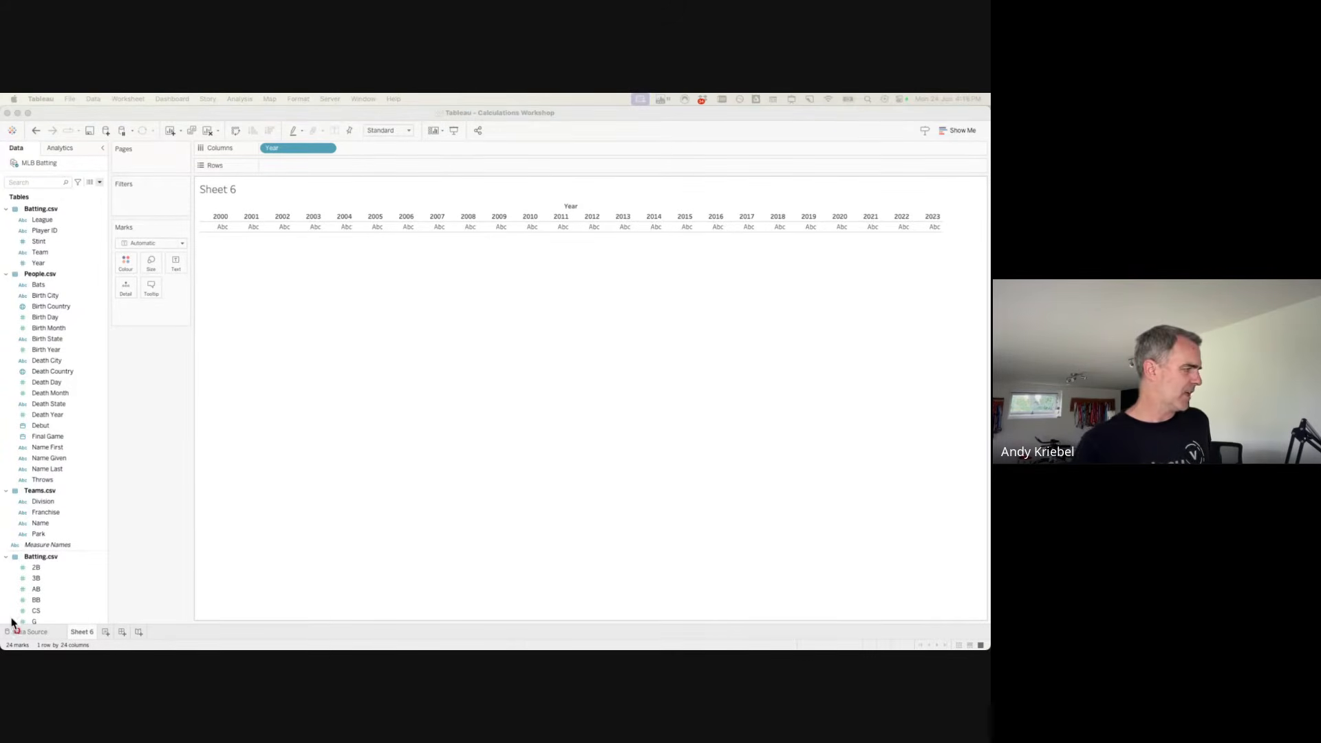
drag(2, 622, 99, 649)
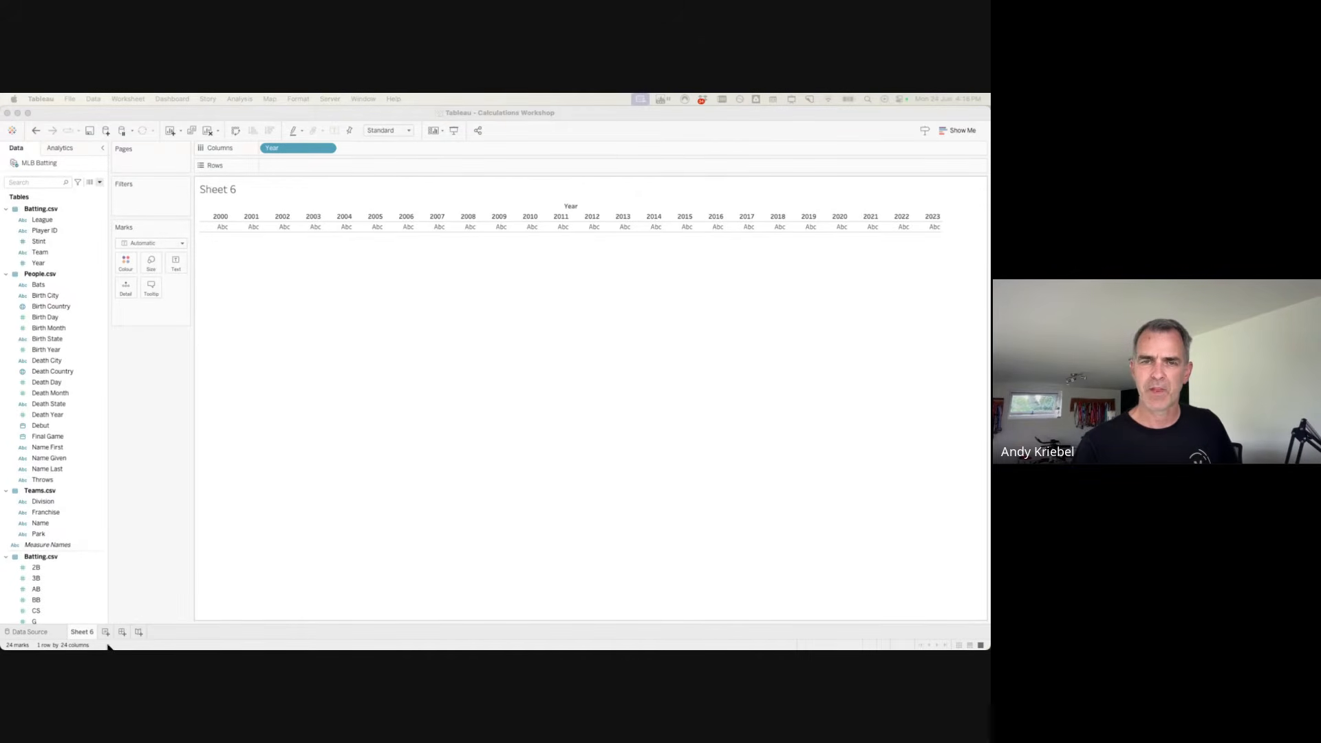
scroll(48, 495, down, 3)
click(41, 493)
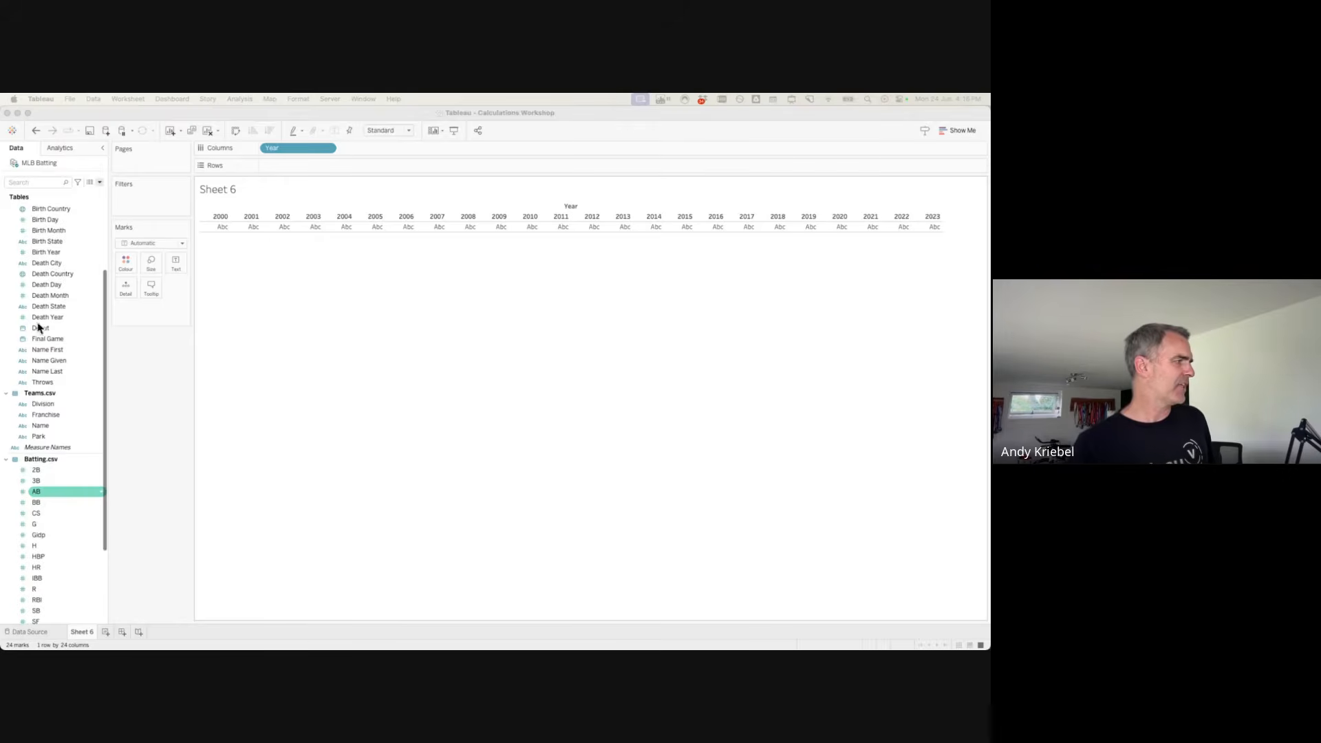
scroll(62, 378, down, 3)
click(63, 372)
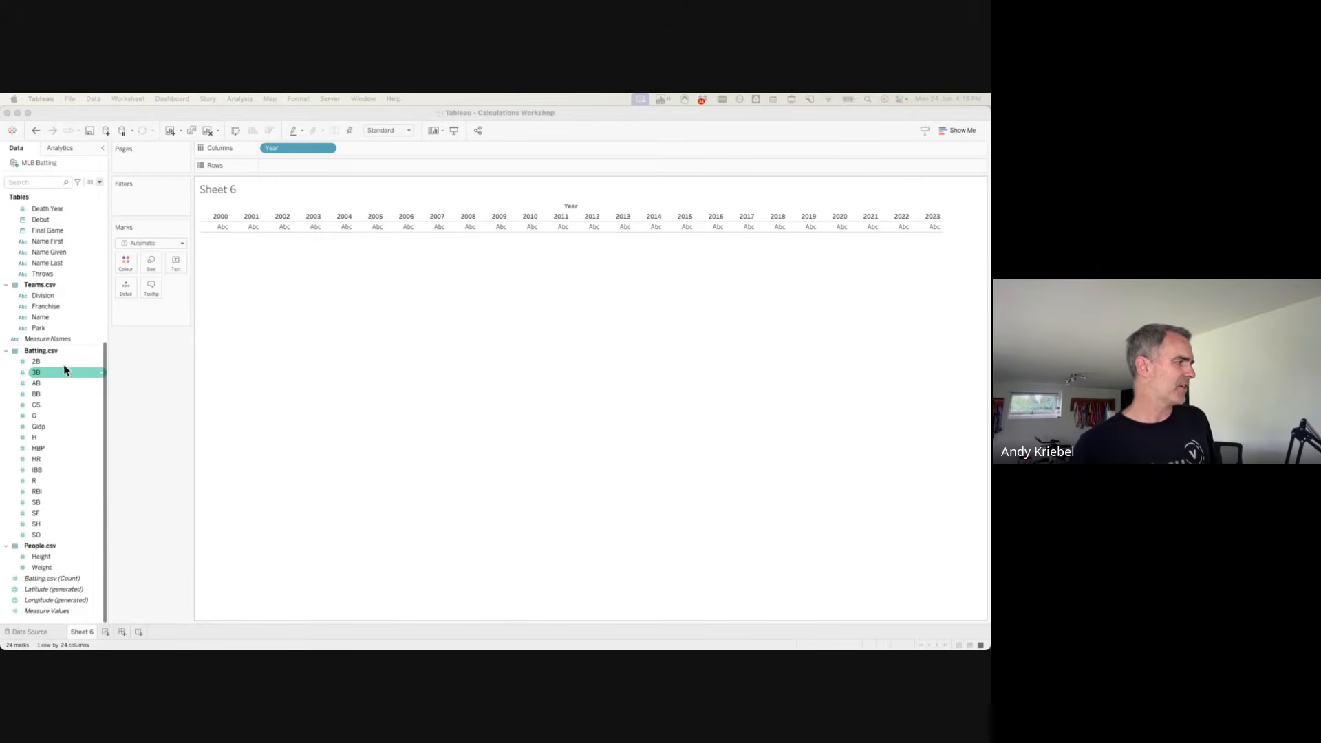
click(35, 439)
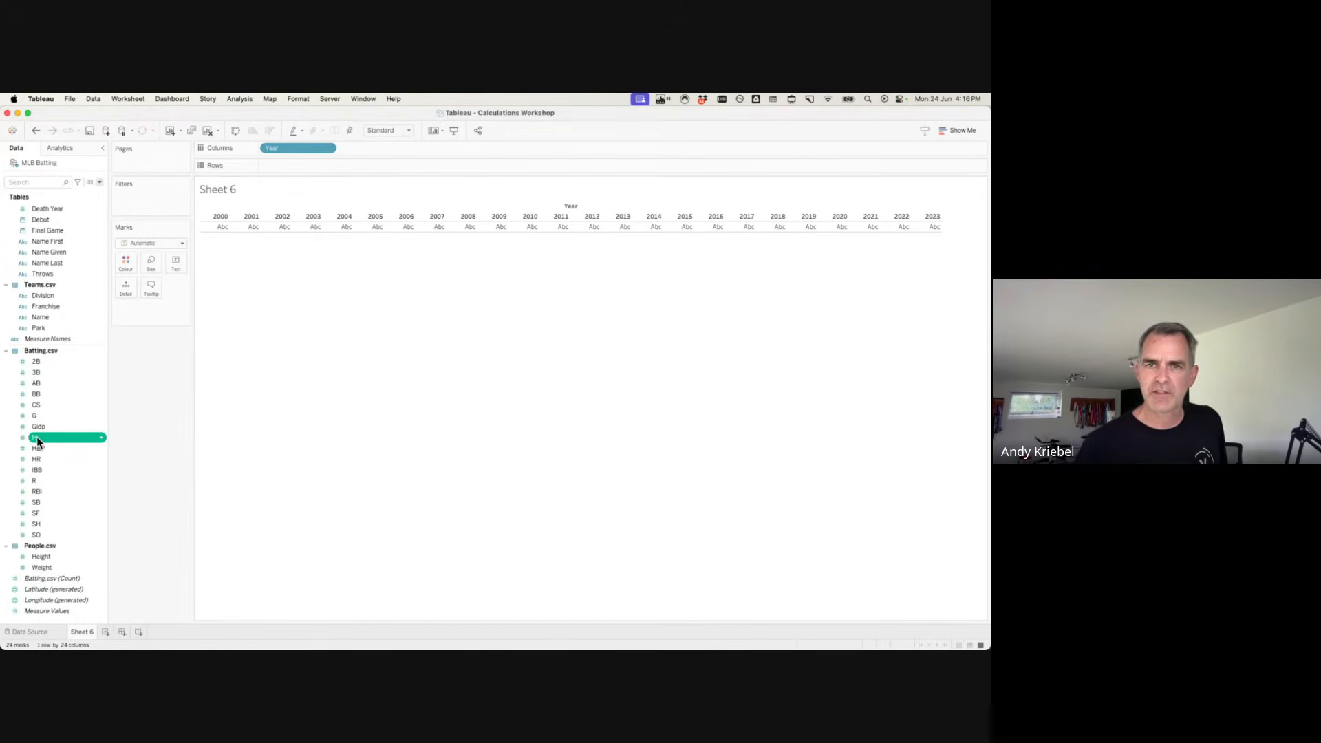
drag(38, 444, 337, 166)
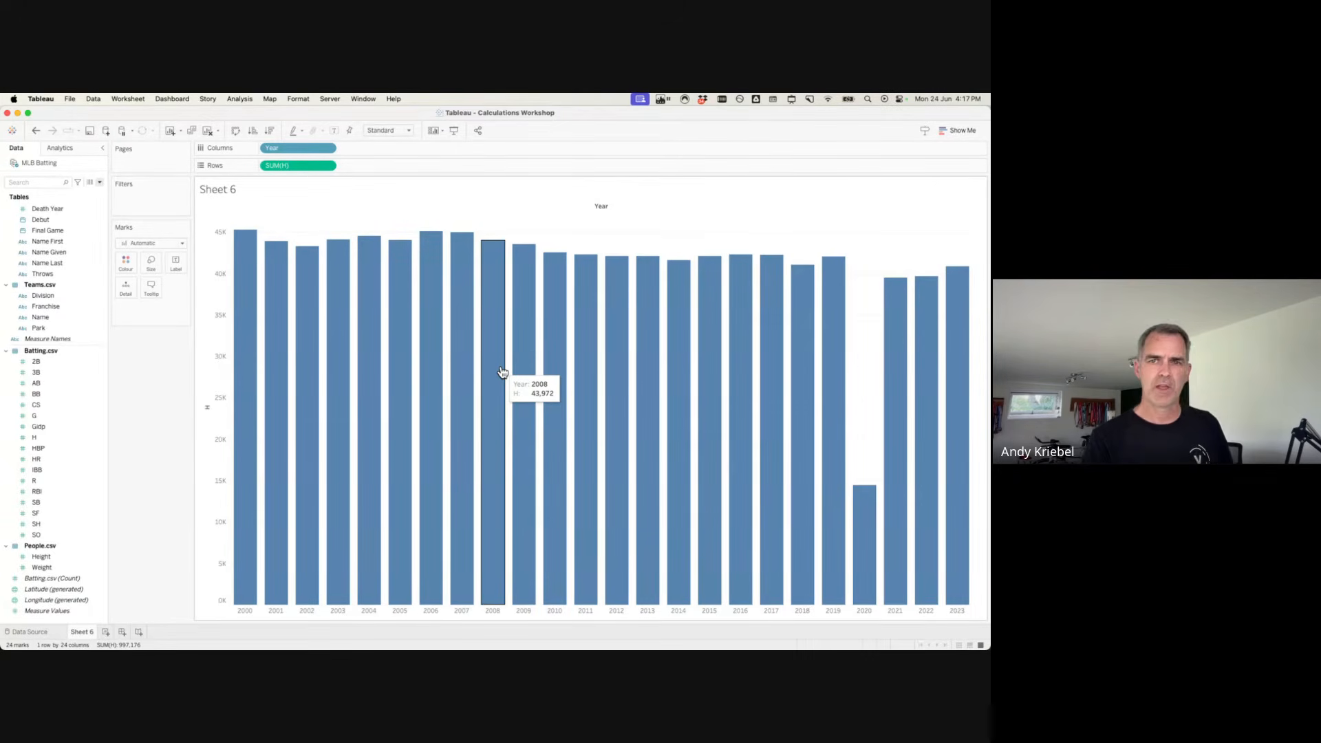
Create a new worksheet with a bar chart of summed Weight on Columns by Team on Rows.
click(105, 632)
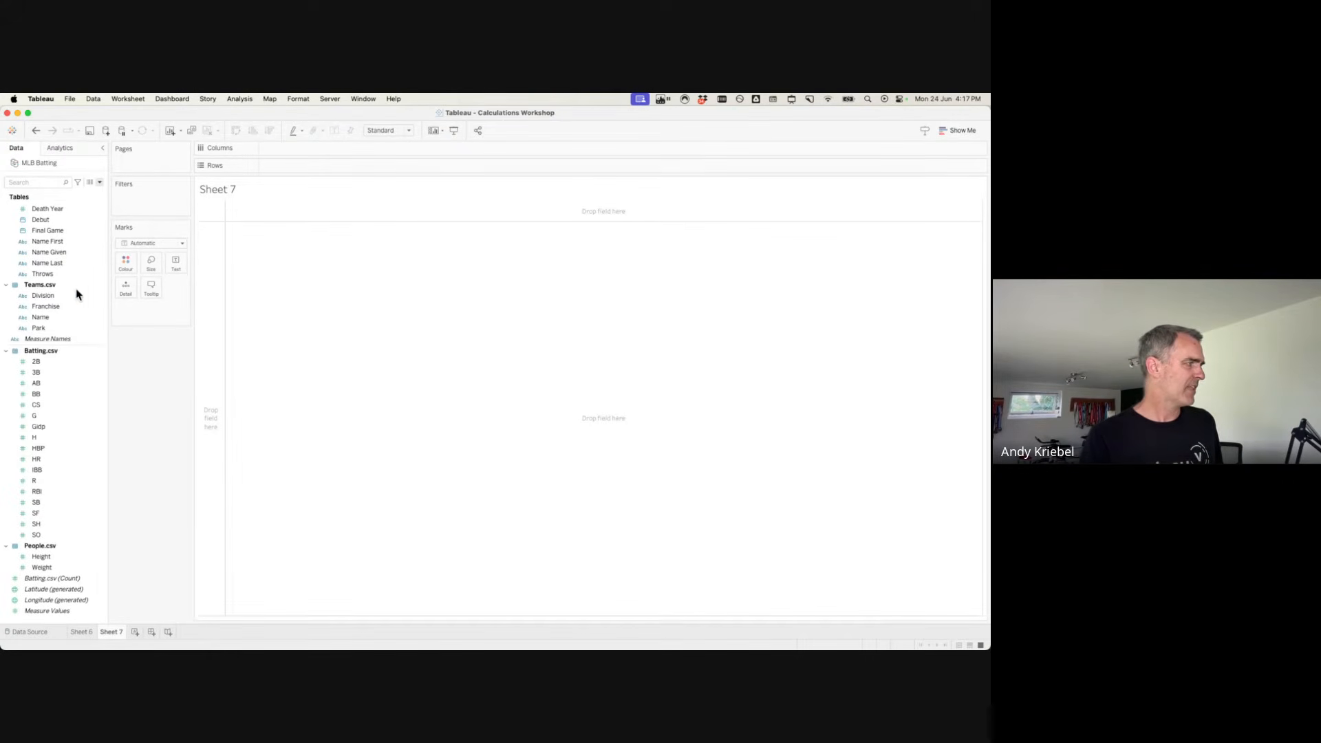
scroll(63, 283, up, 6)
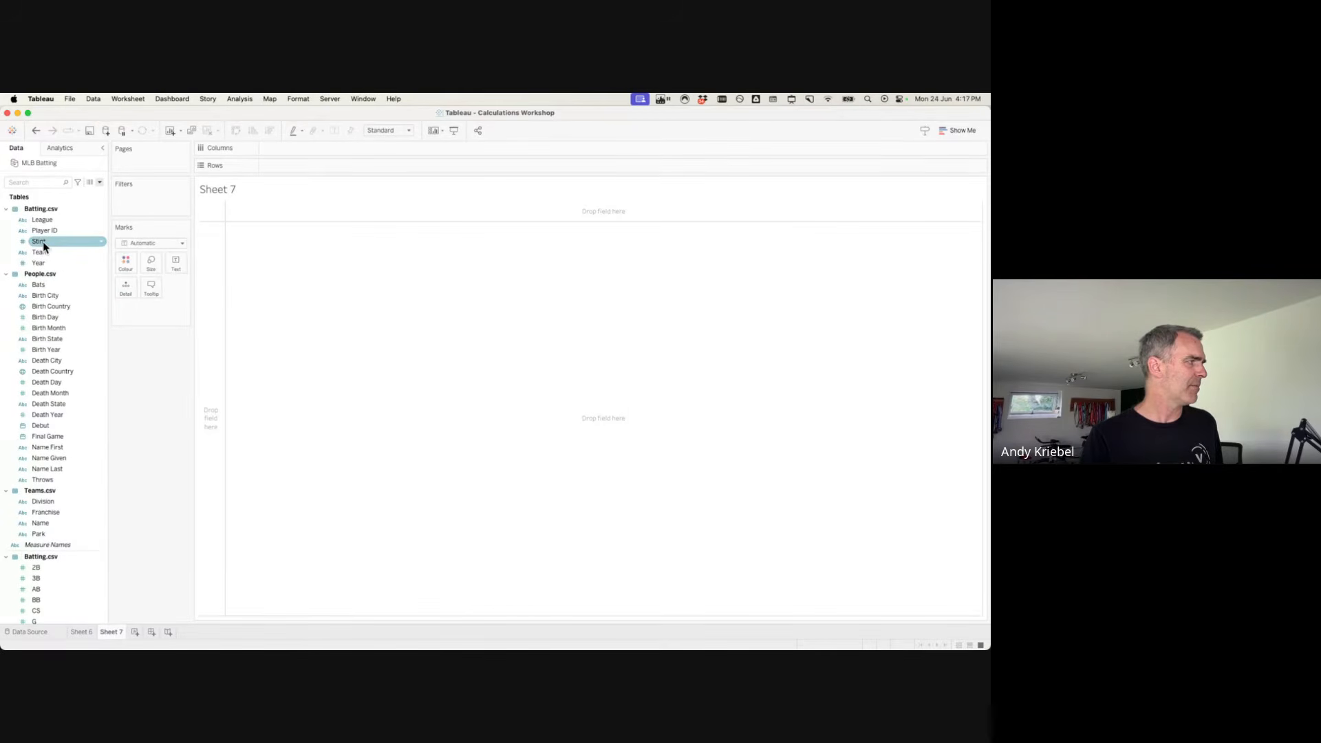
drag(40, 252, 219, 259)
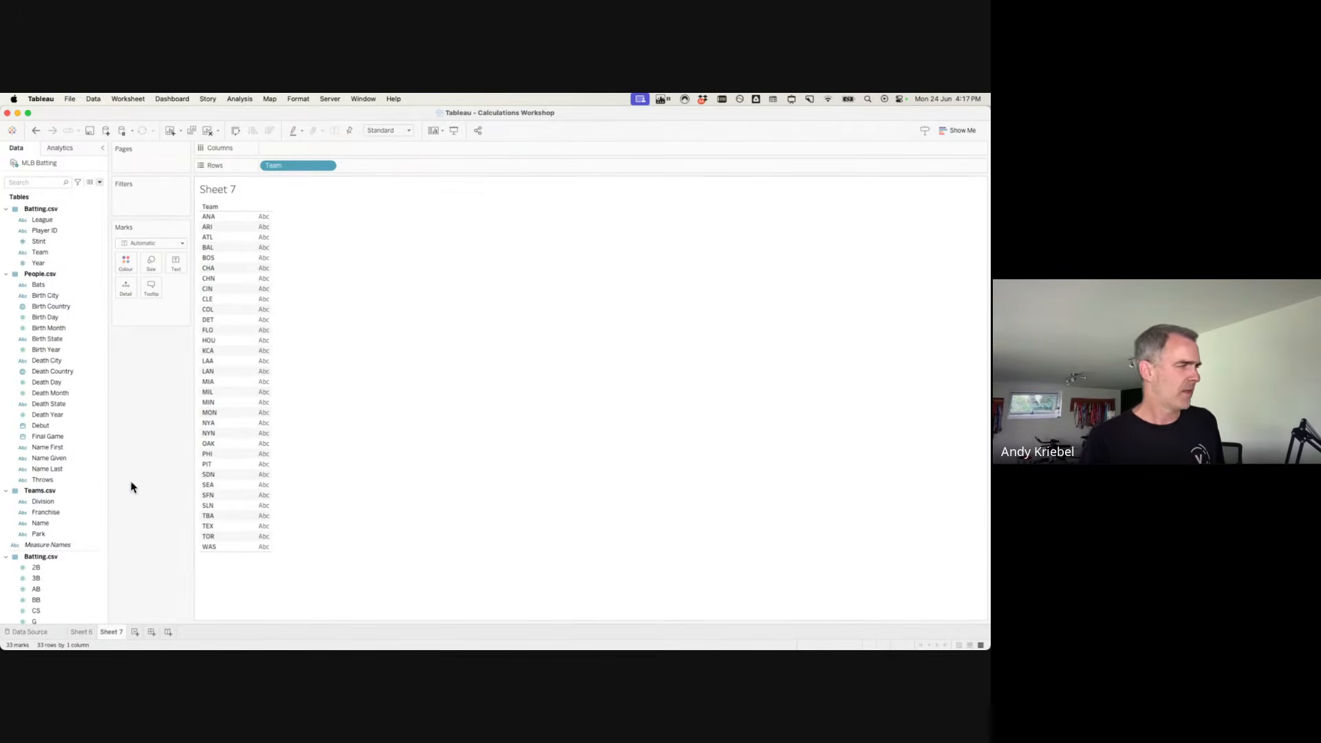
scroll(81, 513, down, 6)
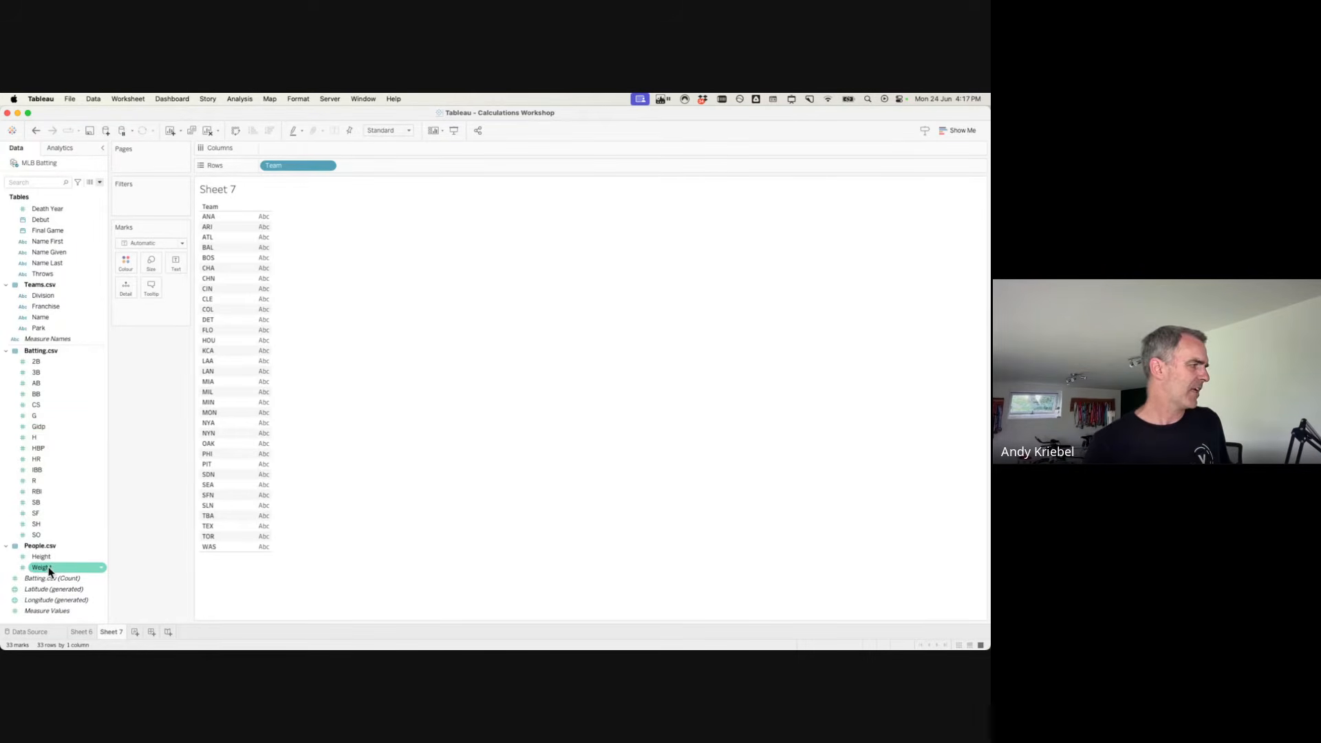
drag(50, 572, 298, 150)
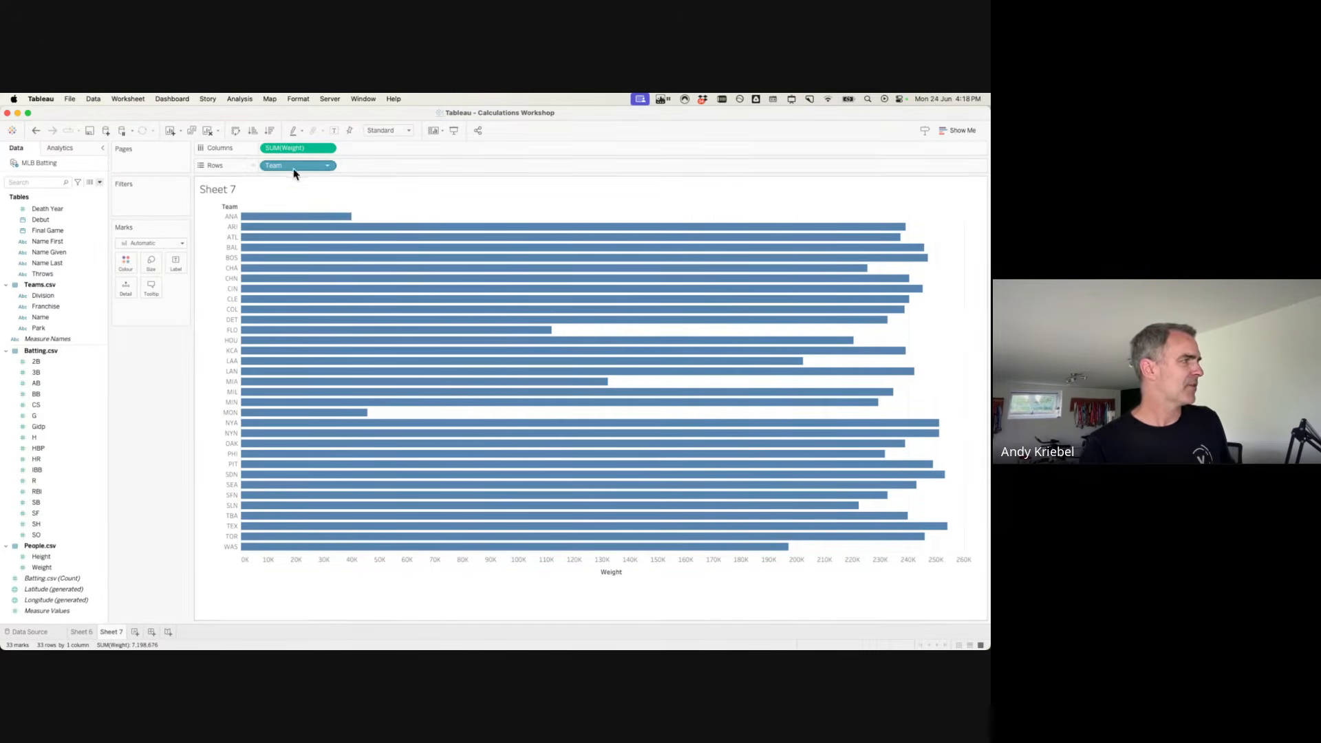
Replace Team with Franchise on Rows and change the aggregation of Weight to Average.
mouse_move(64, 316)
mouse_down()
mouse_move(60, 301)
mouse_move(269, 172)
mouse_up()
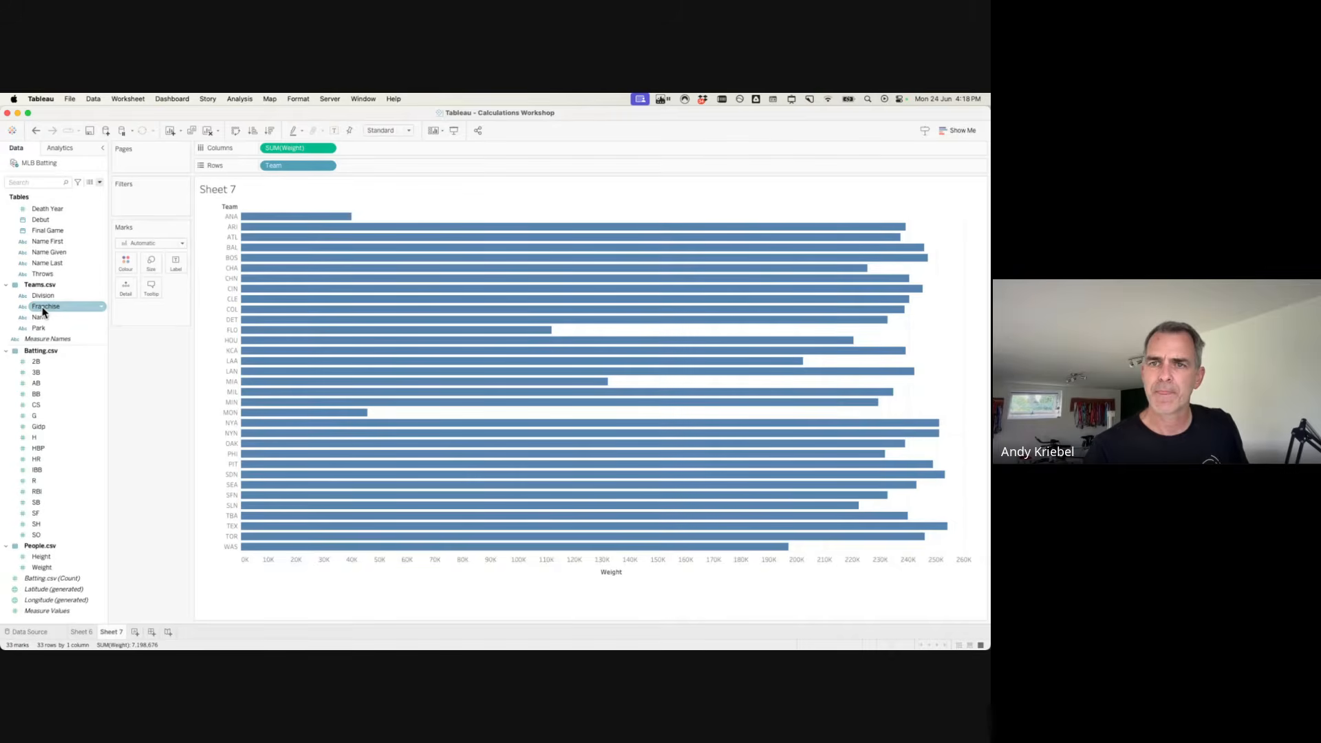
drag(42, 312, 293, 168)
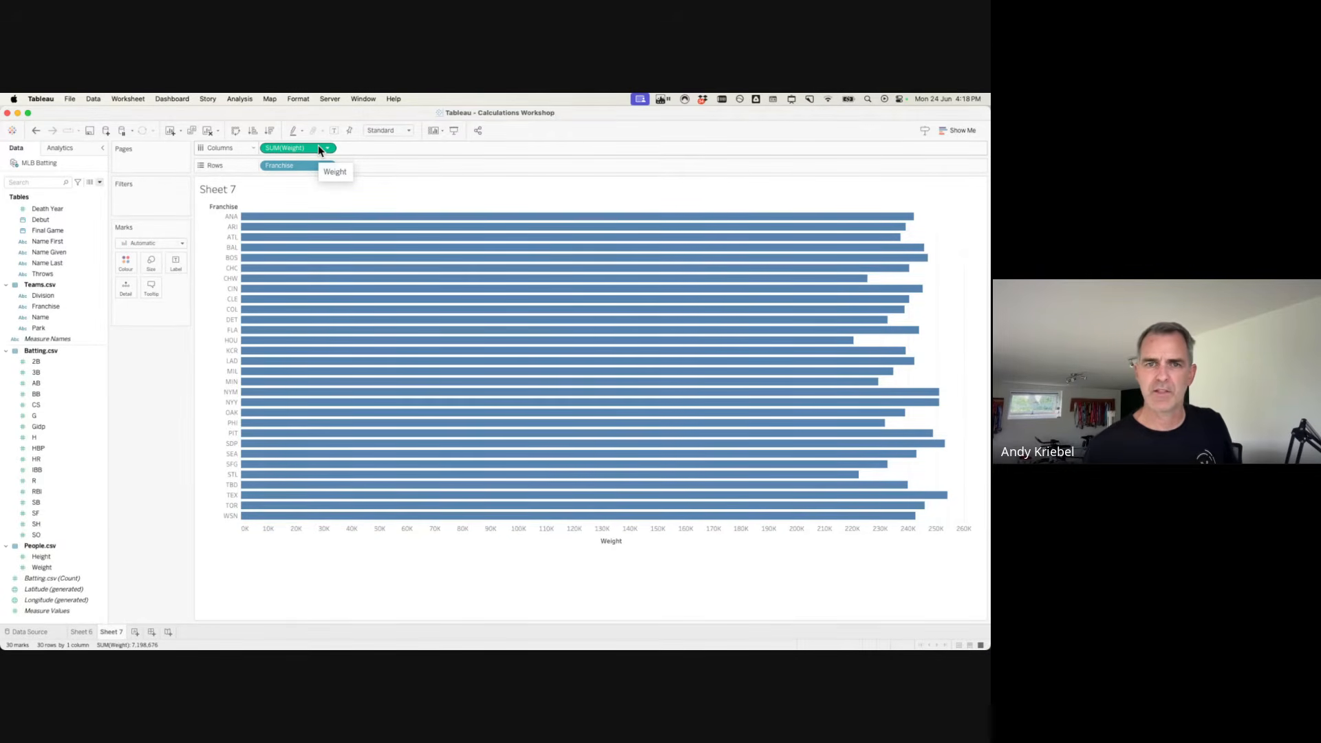
right_click(300, 151)
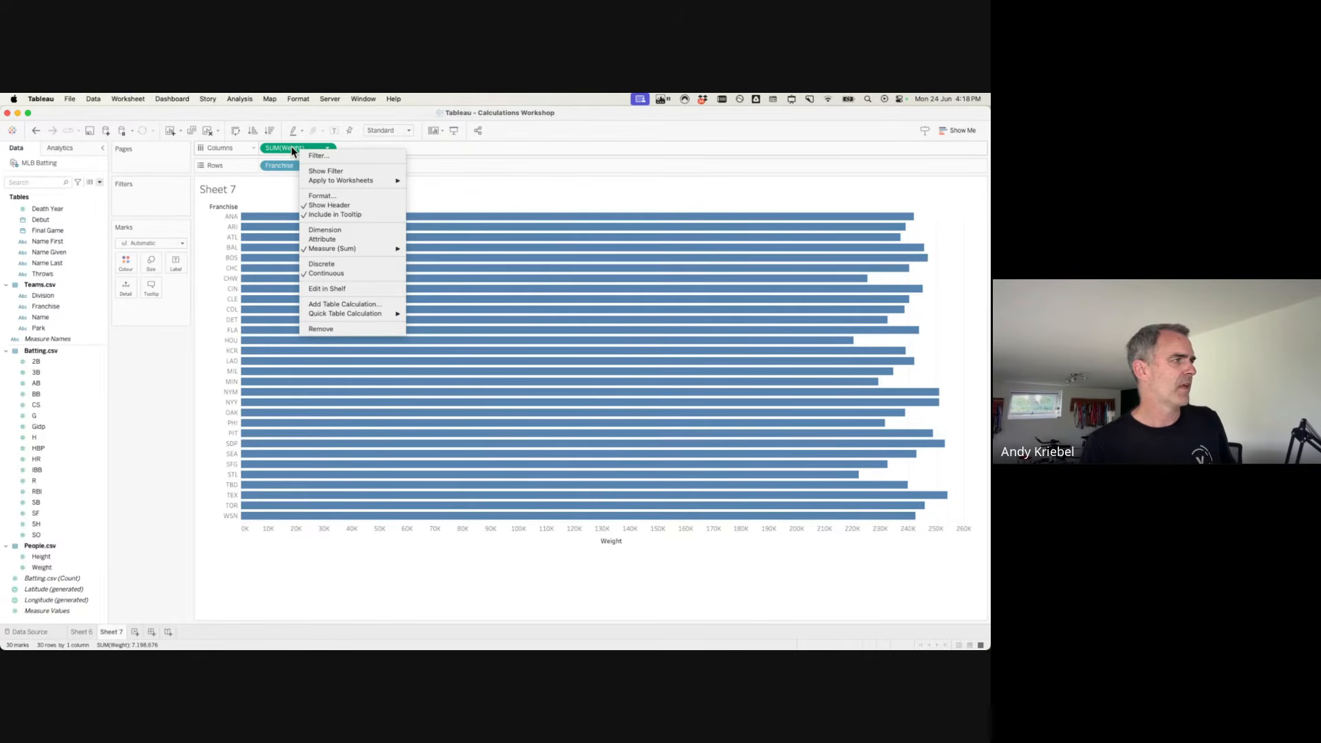
mouse_move(365, 251)
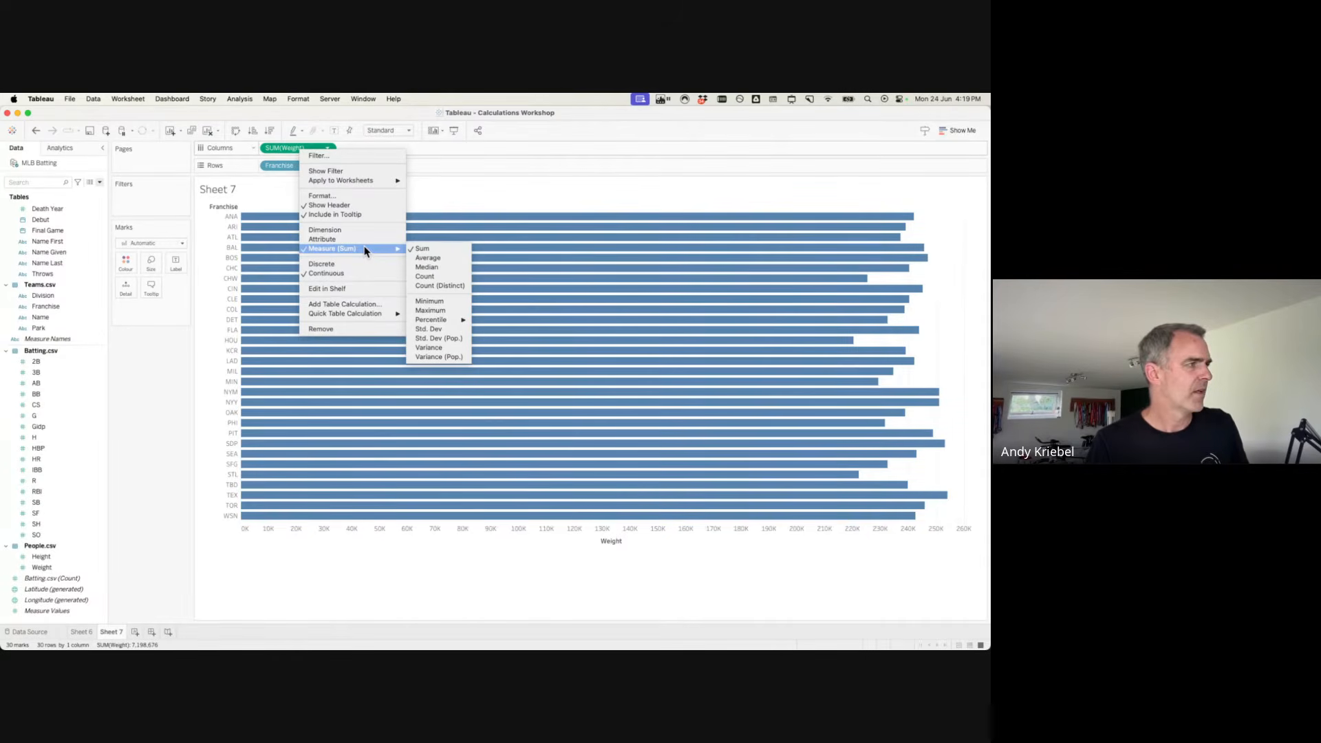
click(435, 258)
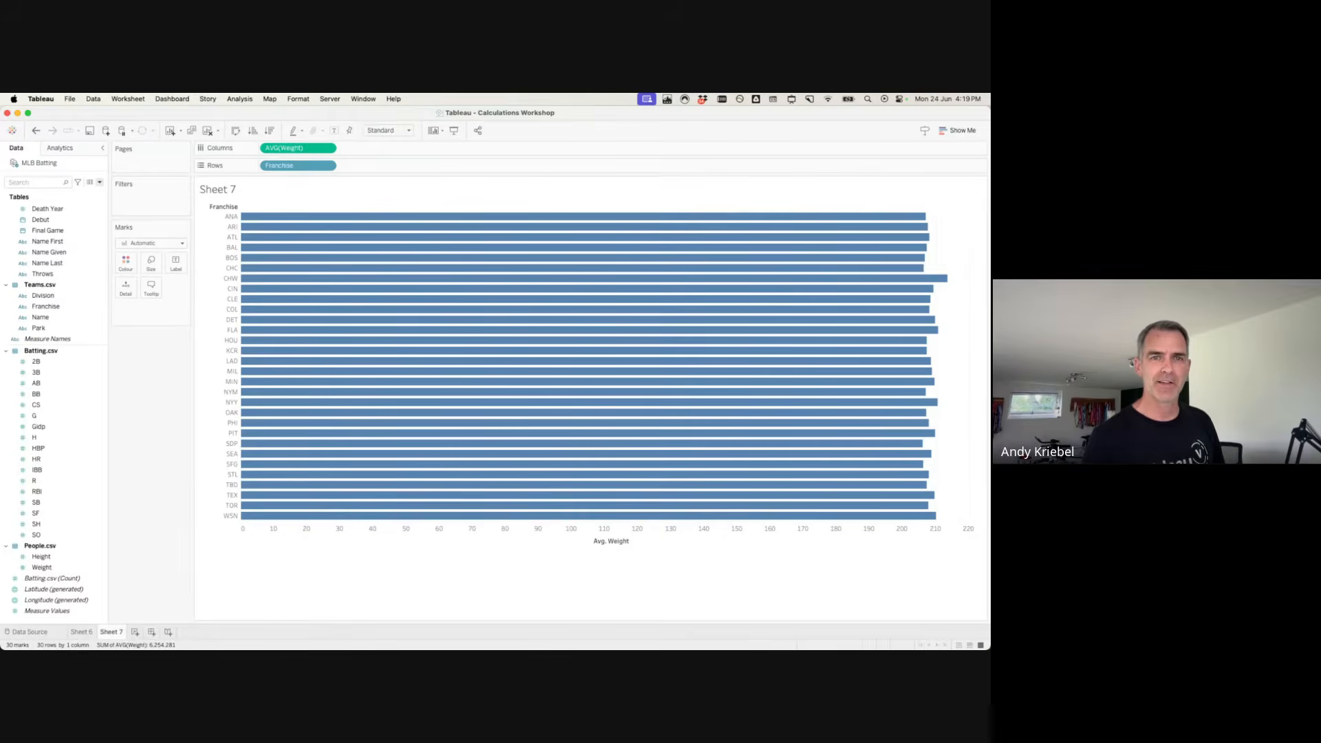
Look up the conversion "80 lbs in kg" with the system search and close it.
key(super+space)
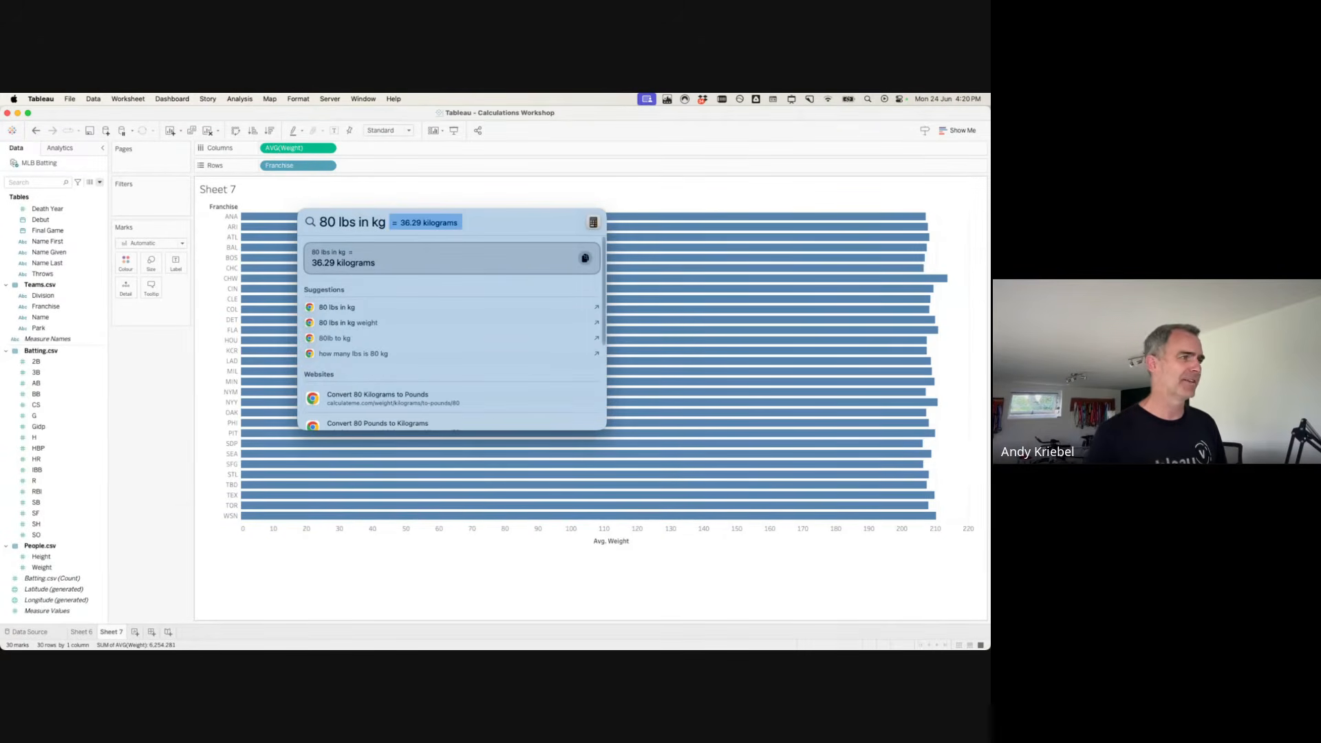
key(Escape)
key(Escape)
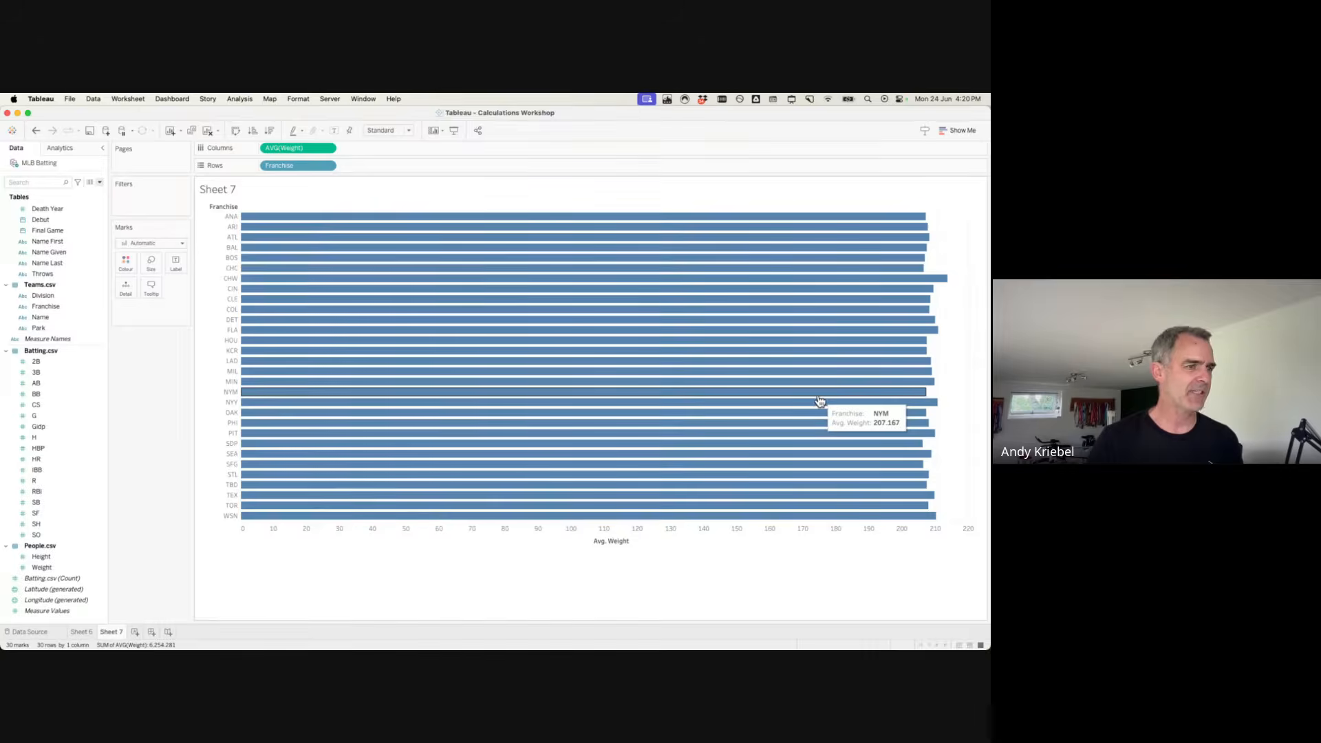
Switch to the presentation to review the Aggregate Calculations slides up to automatic aggregation, and return to Tableau.
key(ctrl+Right)
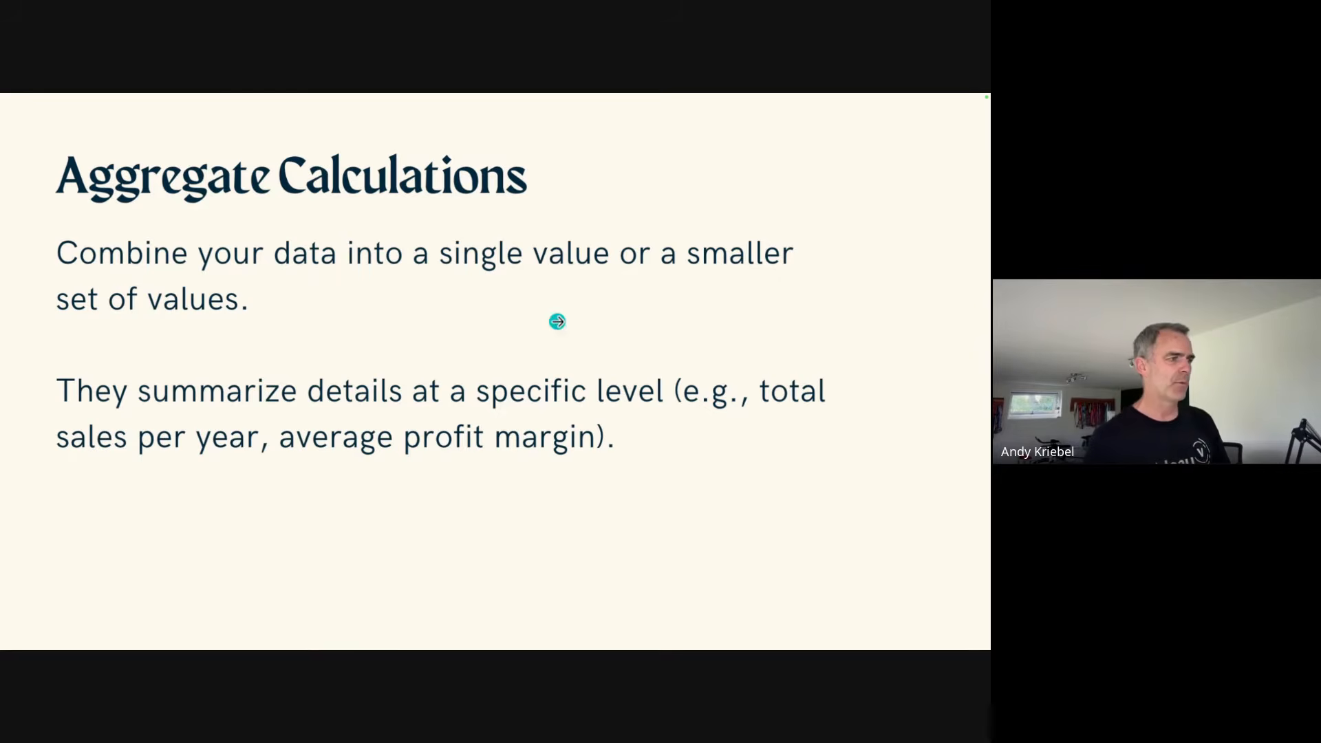
key(ctrl+Left)
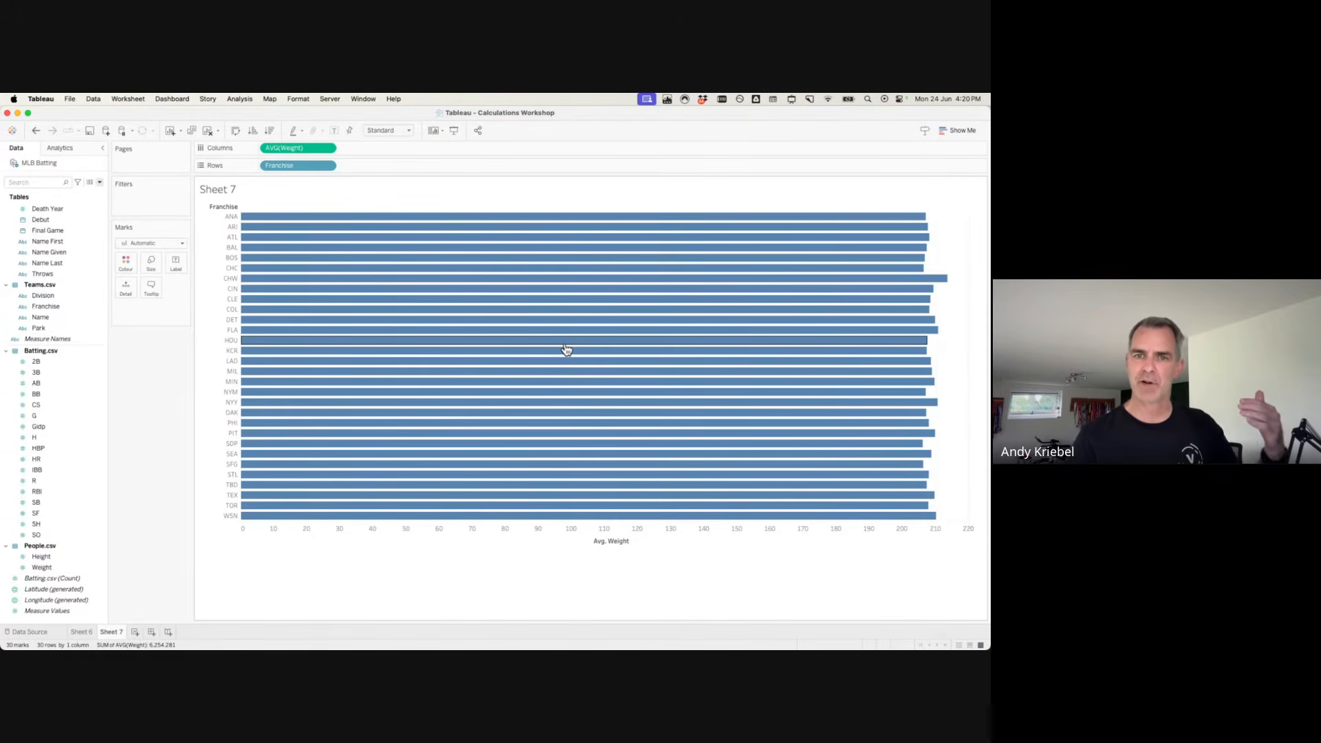
mouse_move(573, 344)
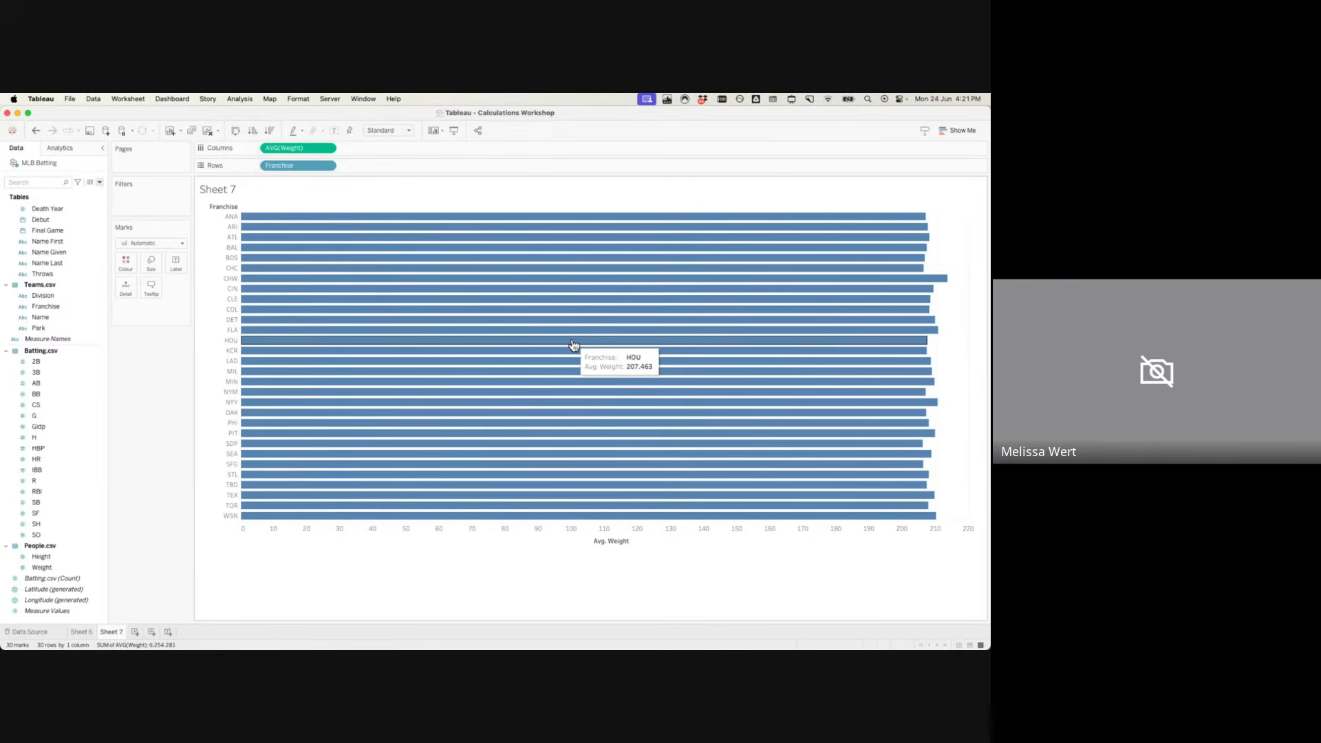
key(ctrl+Right)
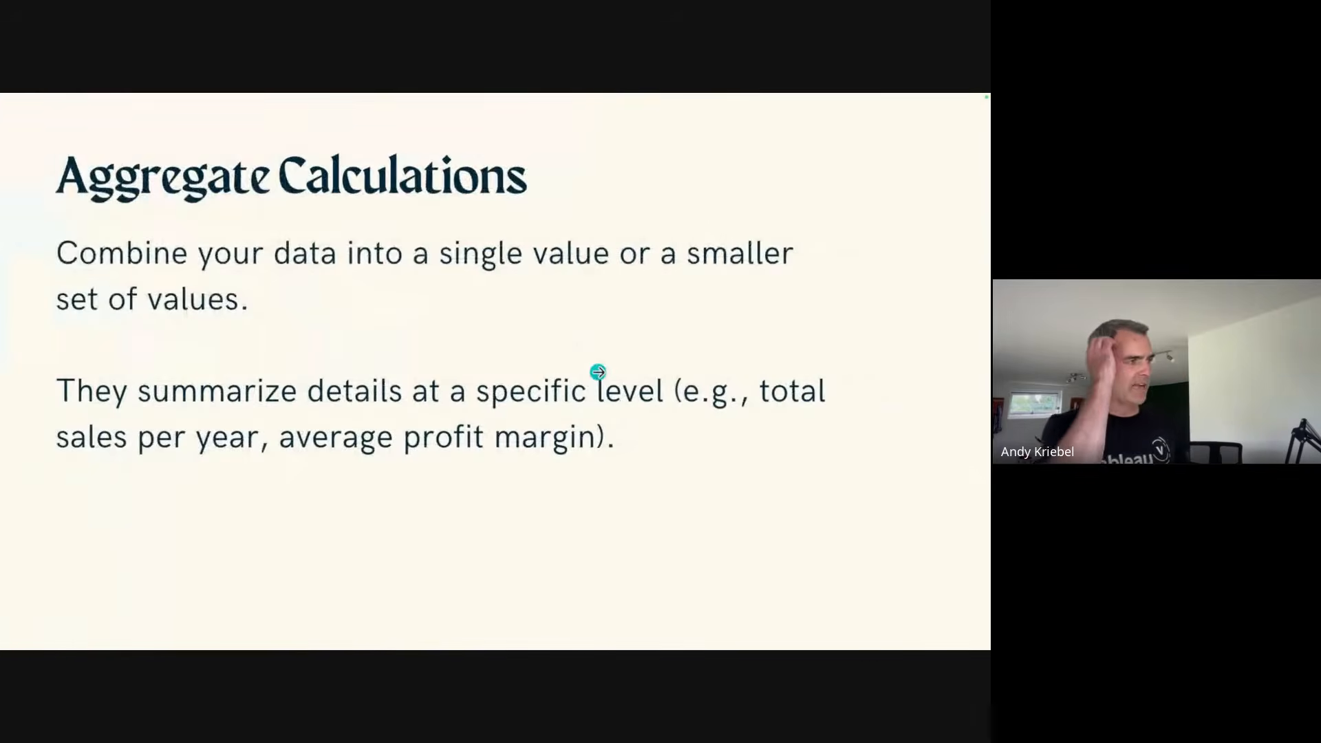
key(Right)
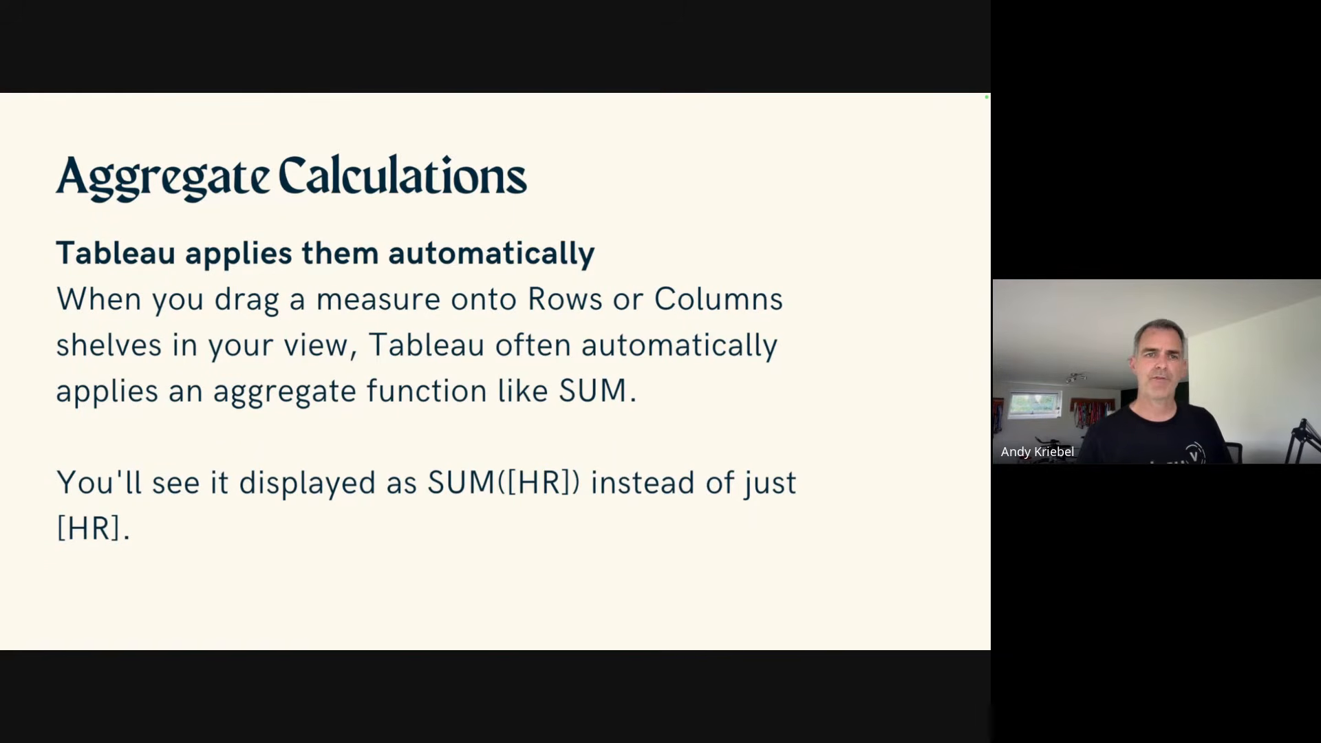
key(ctrl+Left)
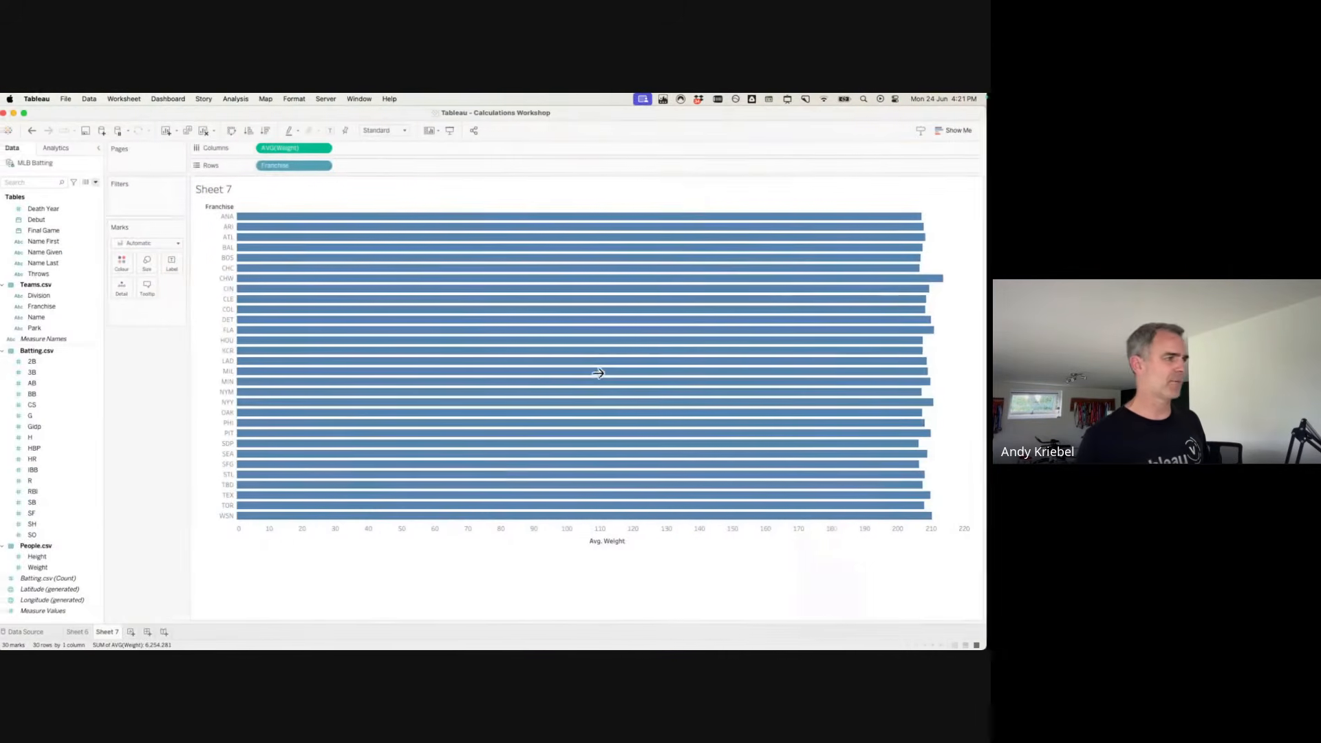
Create a new worksheet and place the HR measure from Batting.csv on Rows.
click(135, 632)
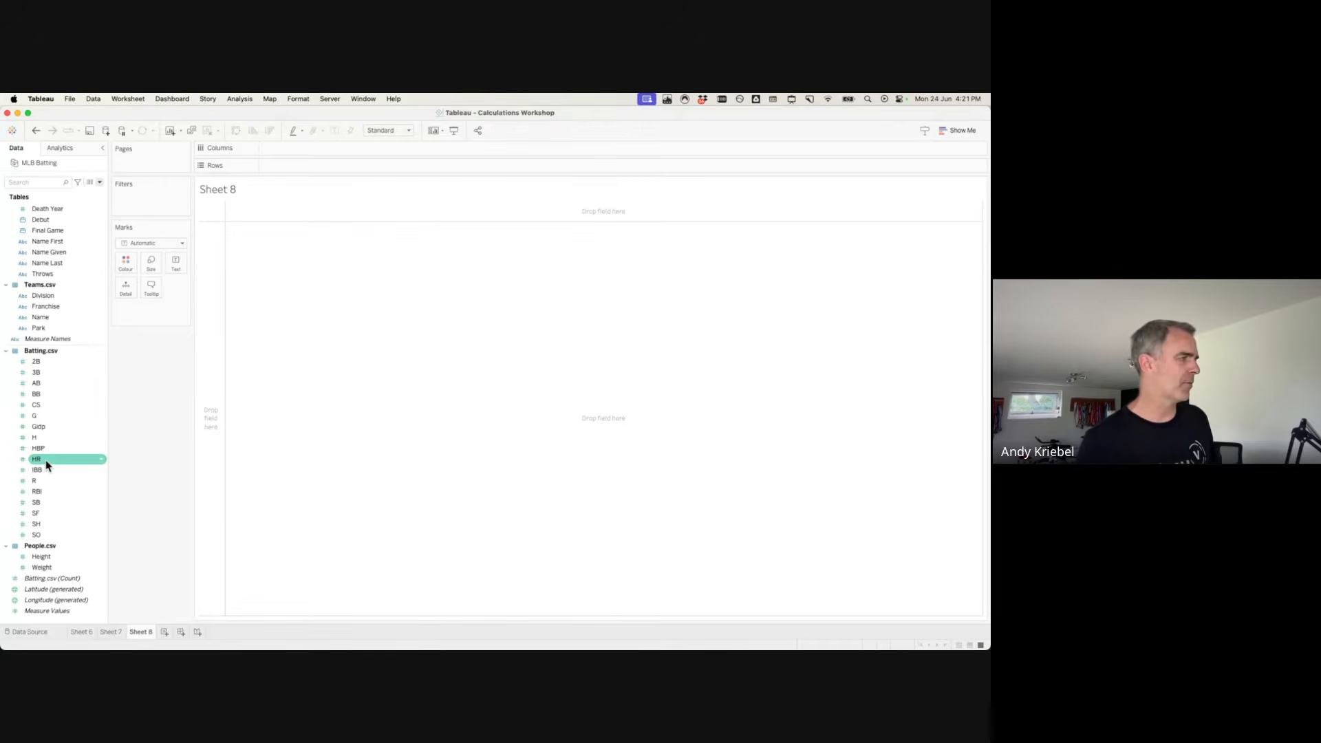
drag(45, 465, 205, 330)
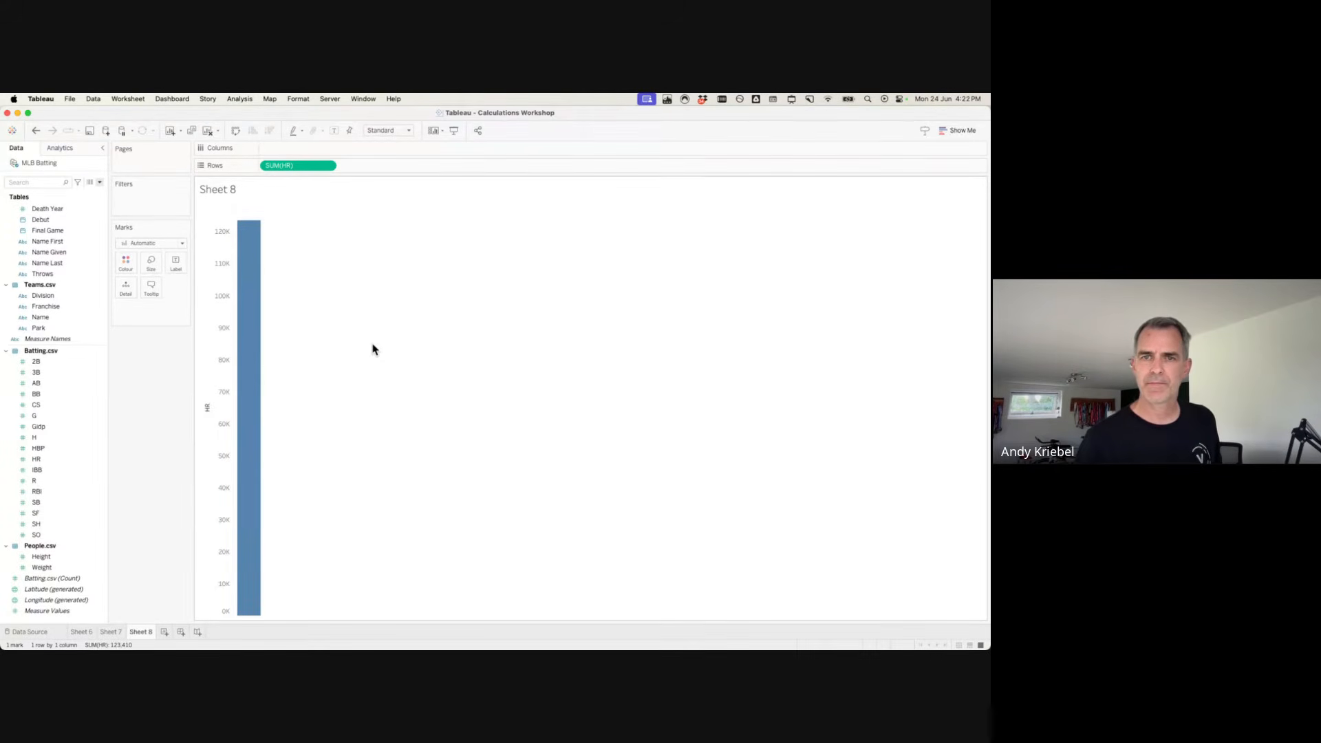
Review the presentation's Control granularity slide alongside the average weight chart on Sheet 7 in Tableau.
key(ctrl+Right)
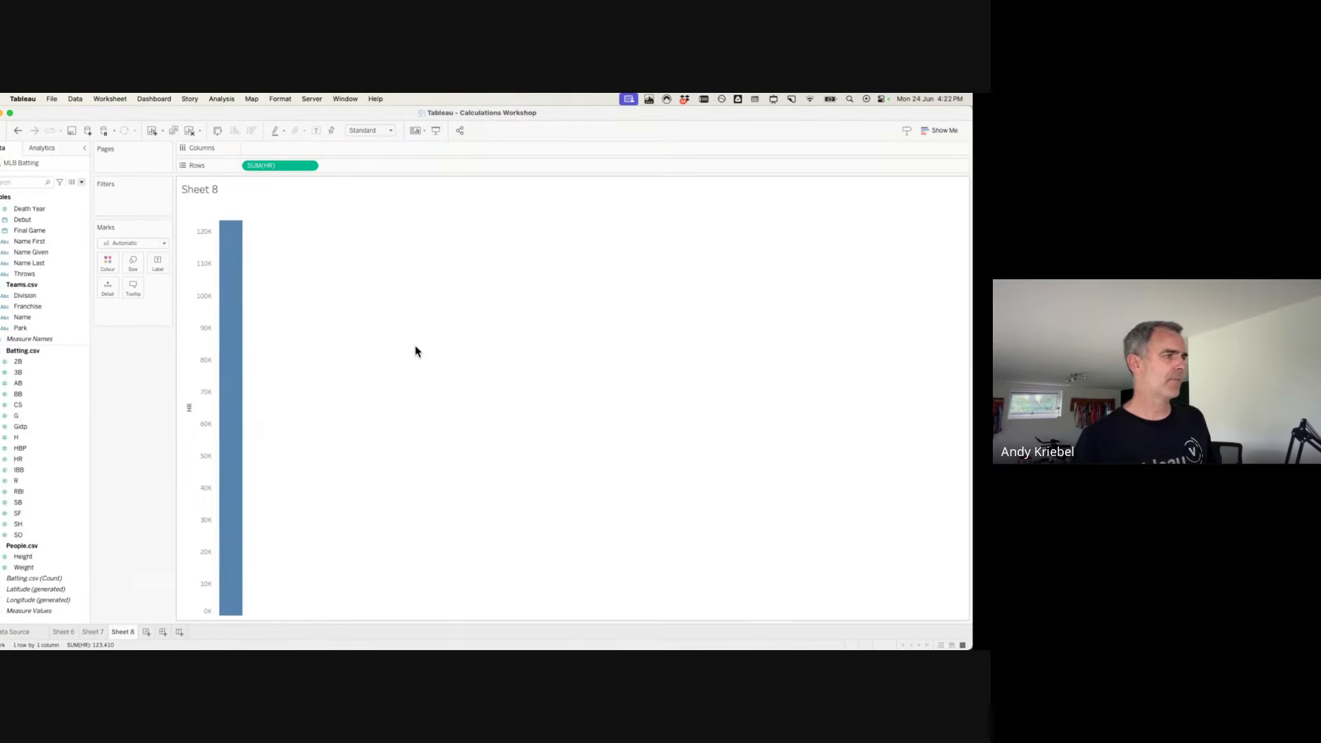
click(415, 346)
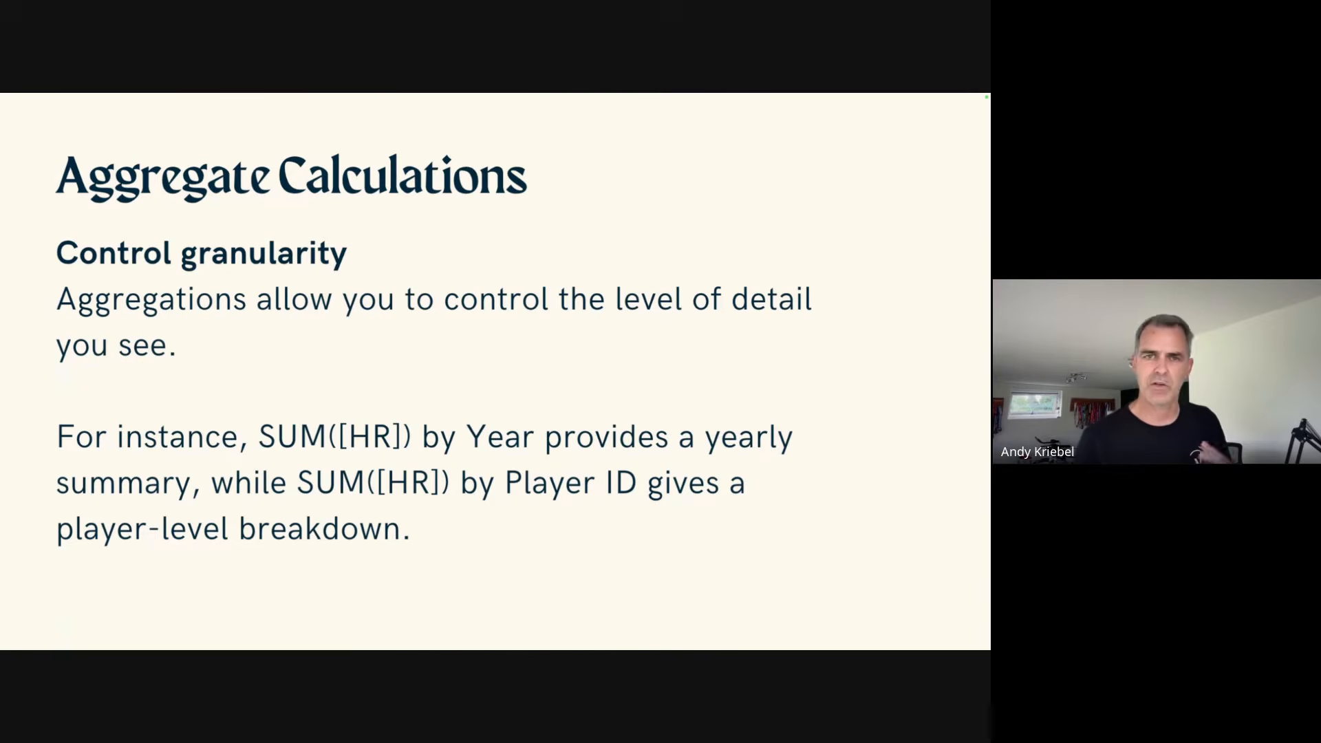
key(ctrl+Left)
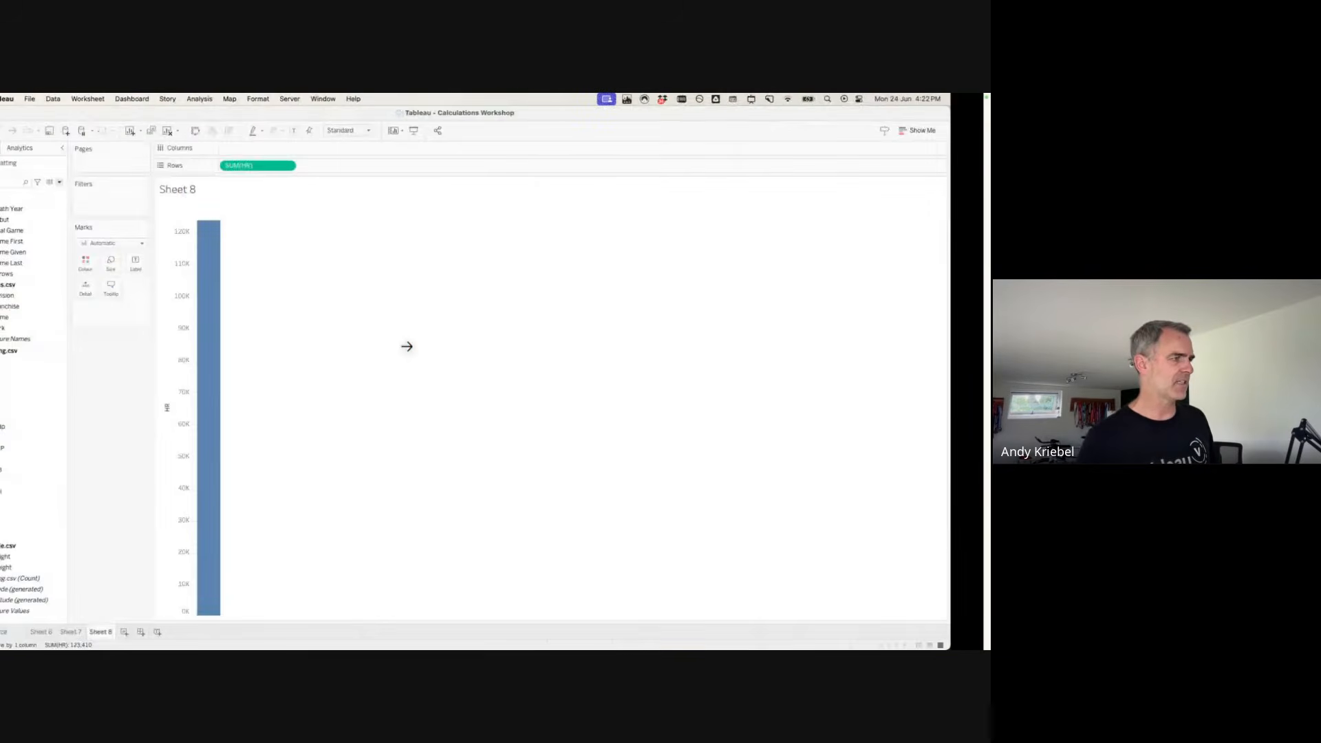
click(110, 632)
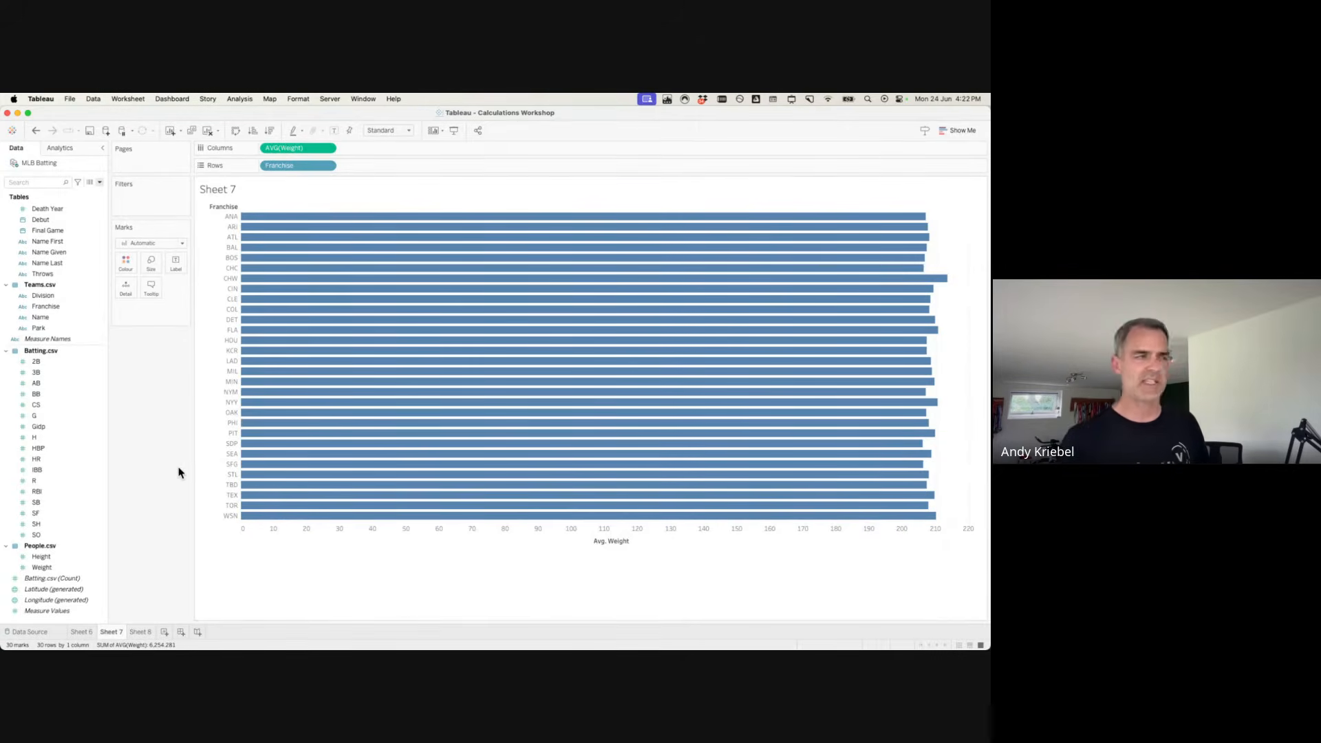
key(ctrl+Right)
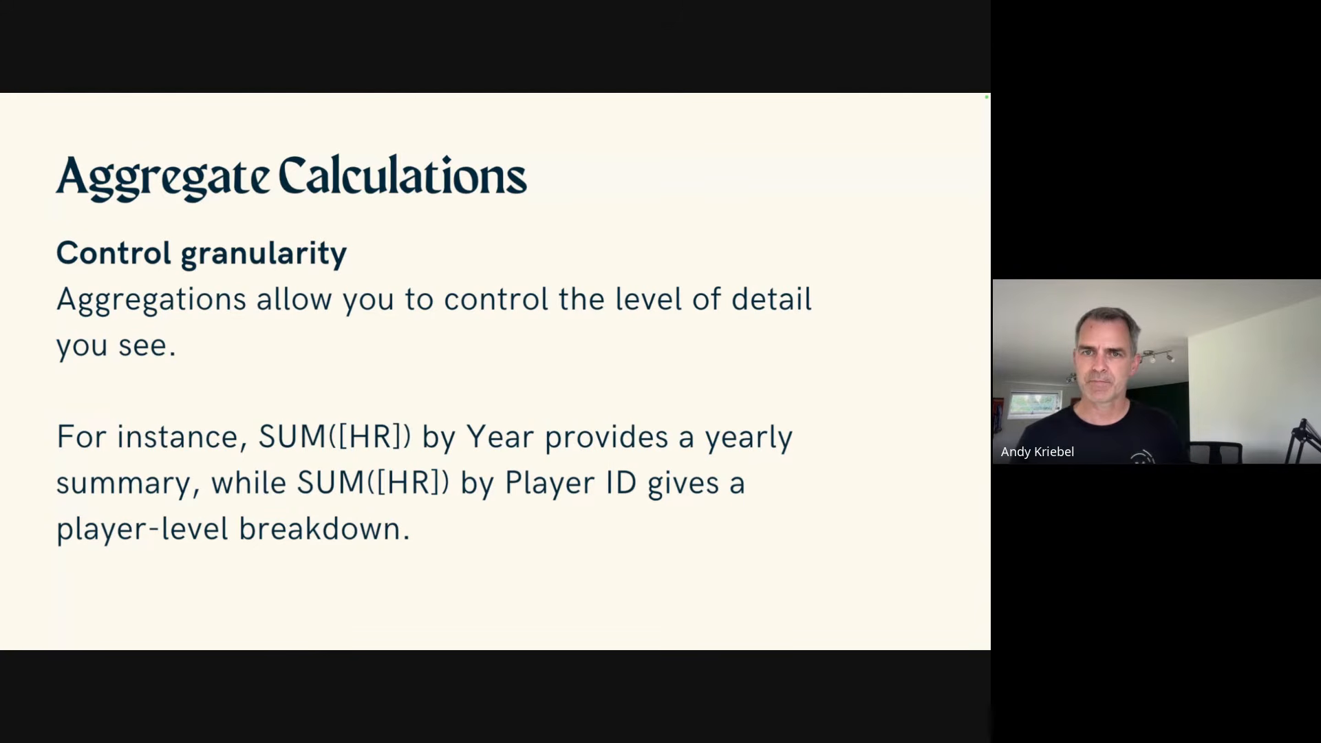
key(ctrl+Left)
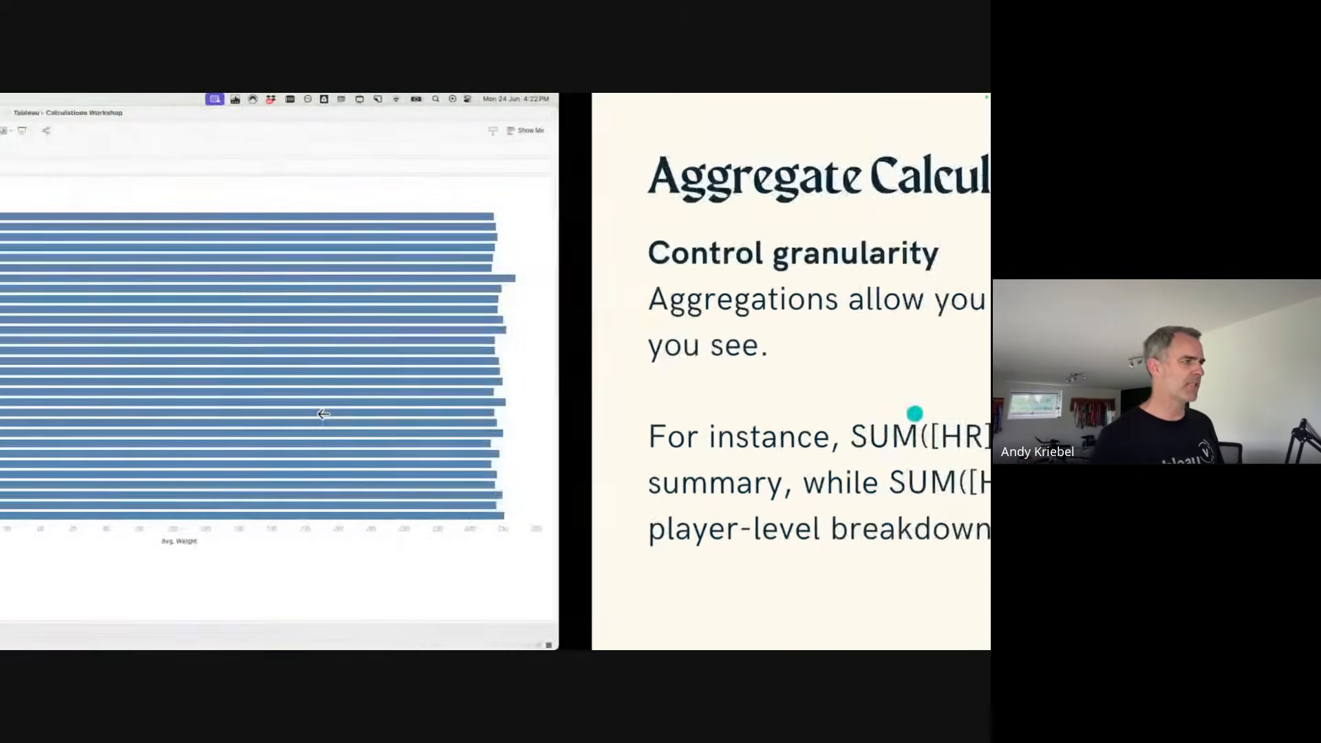
Create a new worksheet and plot HR on Columns against RBI on Rows.
click(141, 632)
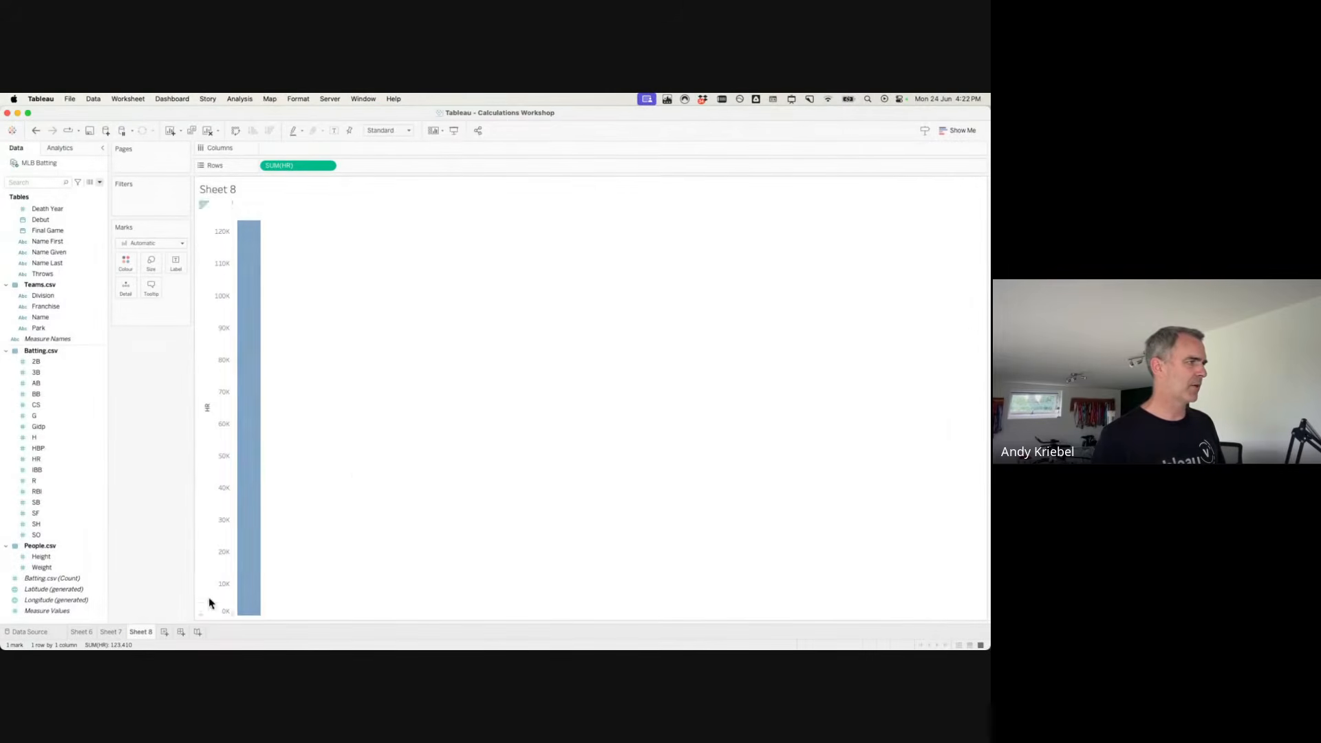
click(165, 632)
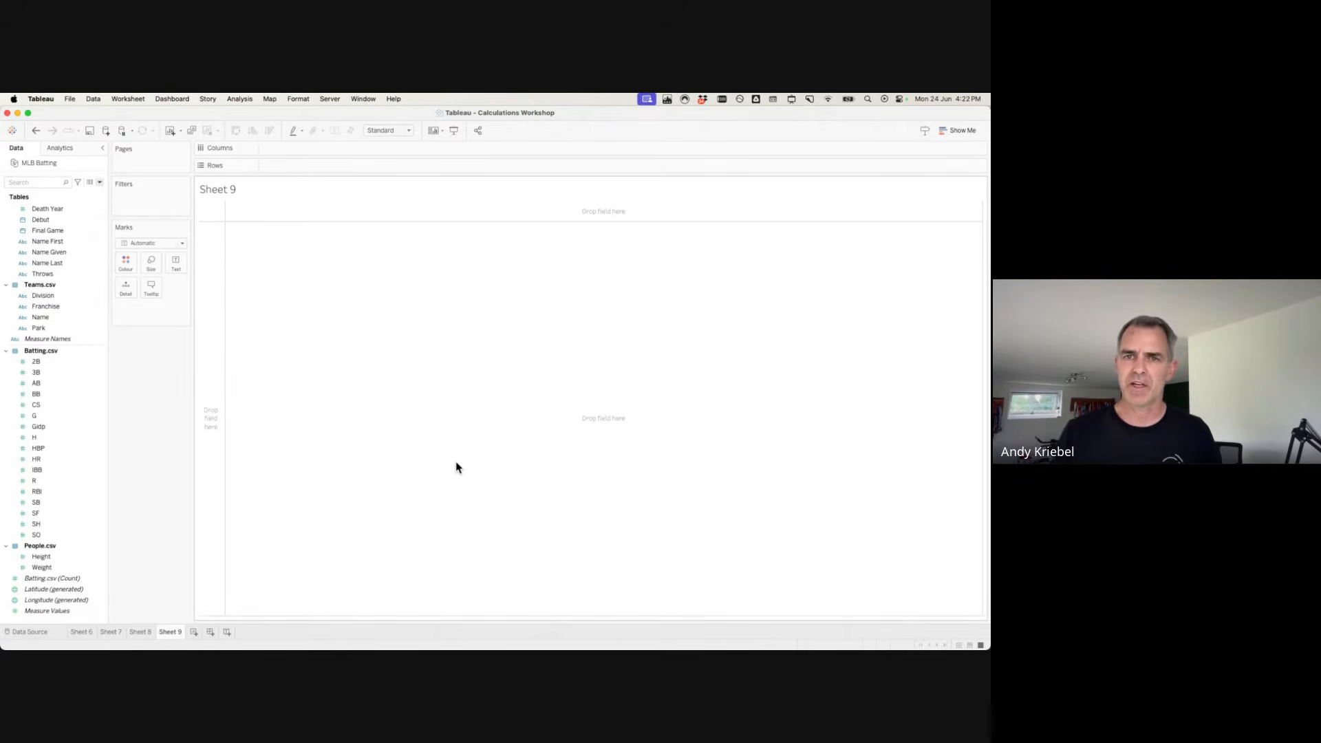
click(86, 425)
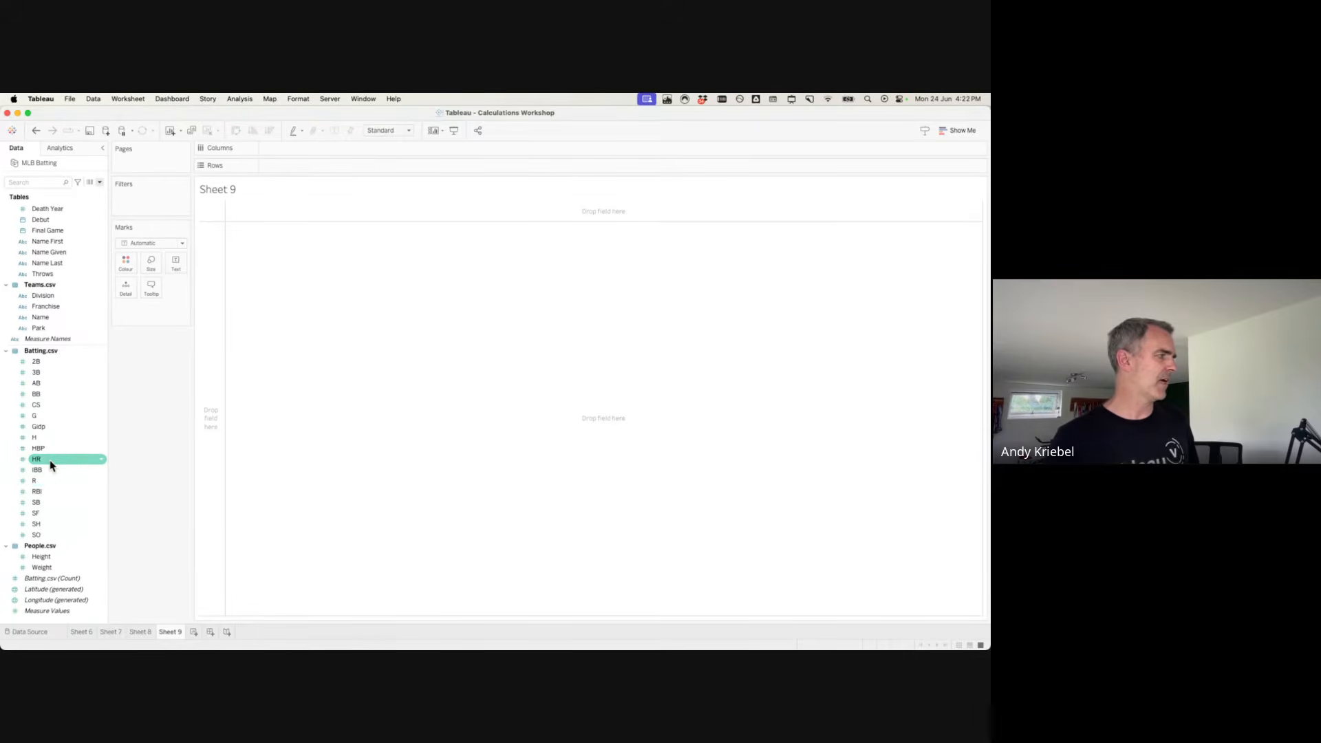
drag(50, 466, 330, 155)
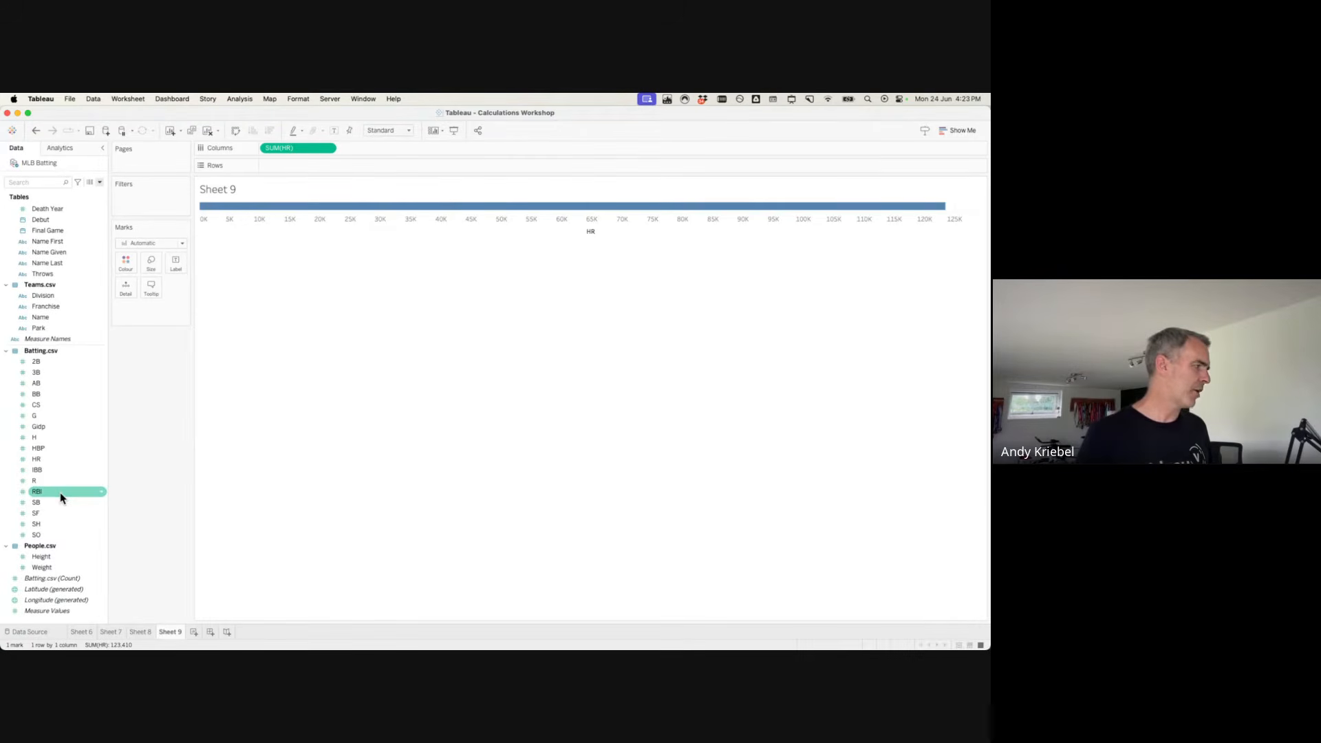
drag(61, 498, 304, 167)
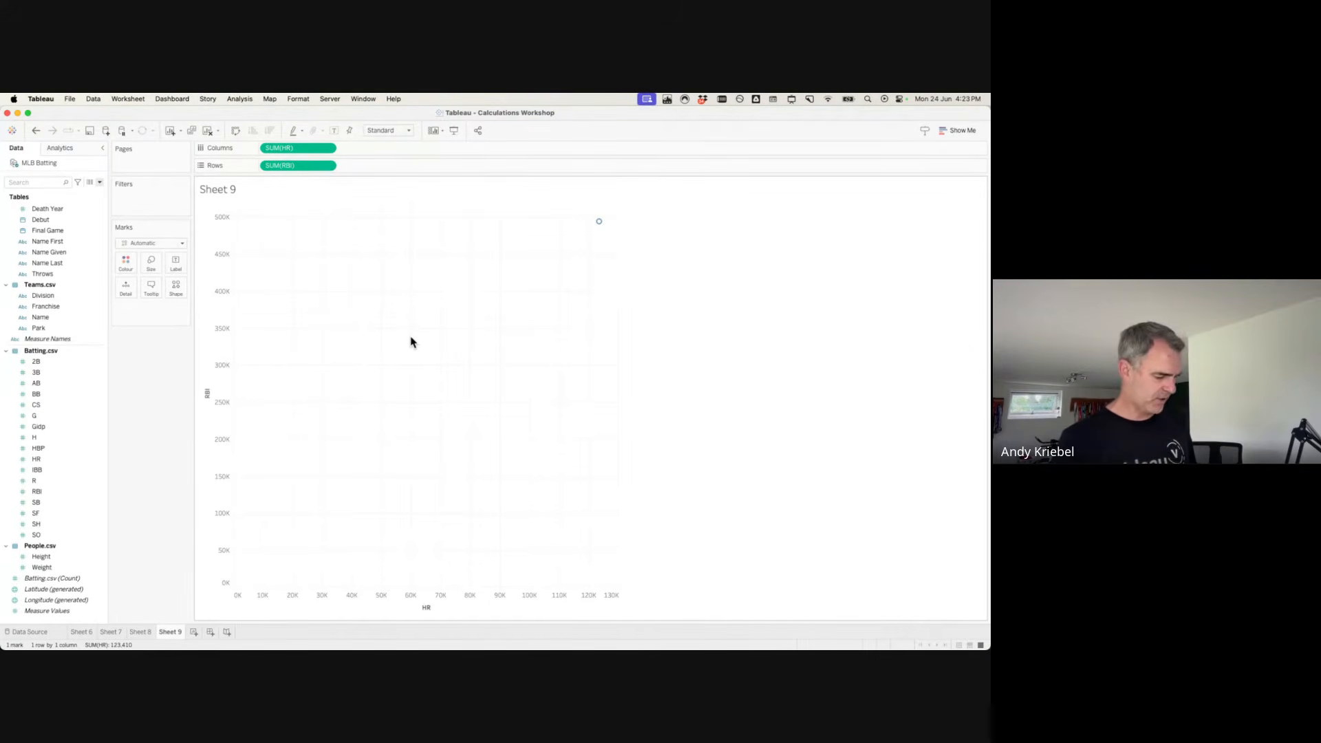
key(ctrl+a)
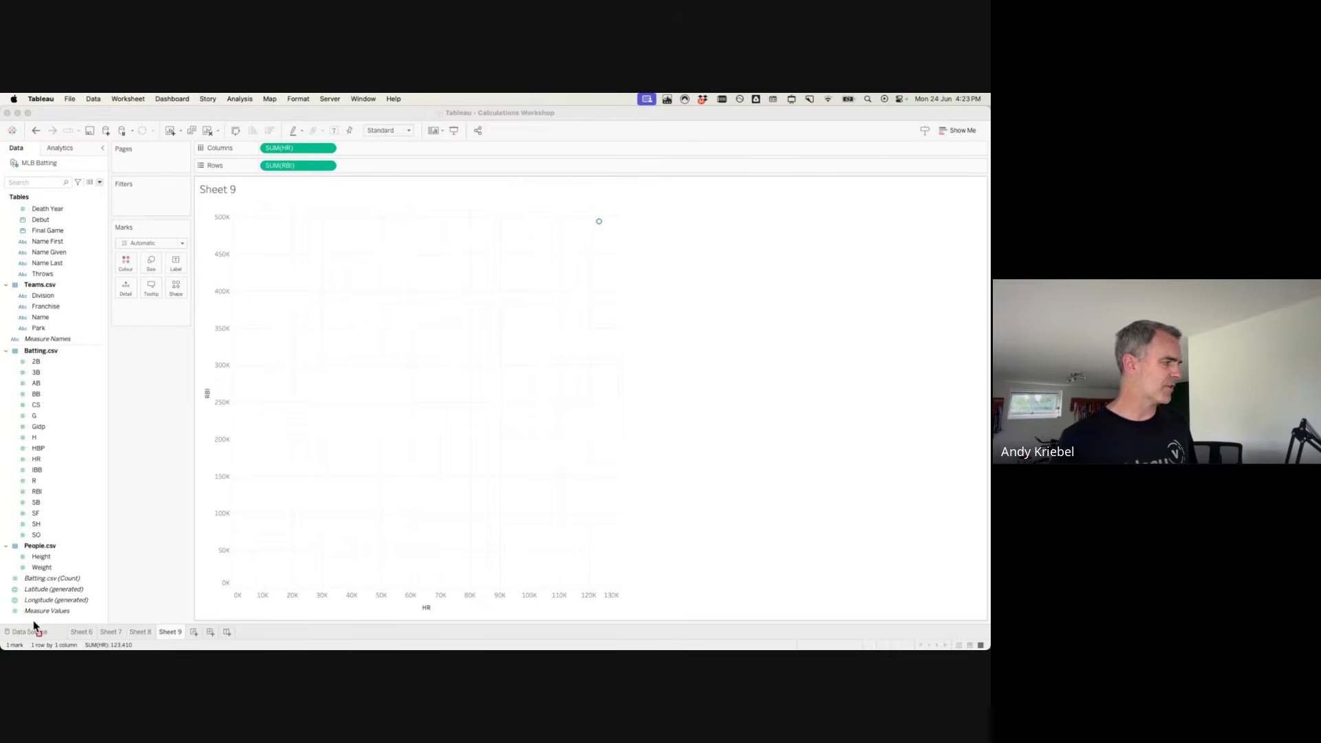
drag(59, 623, 1, 649)
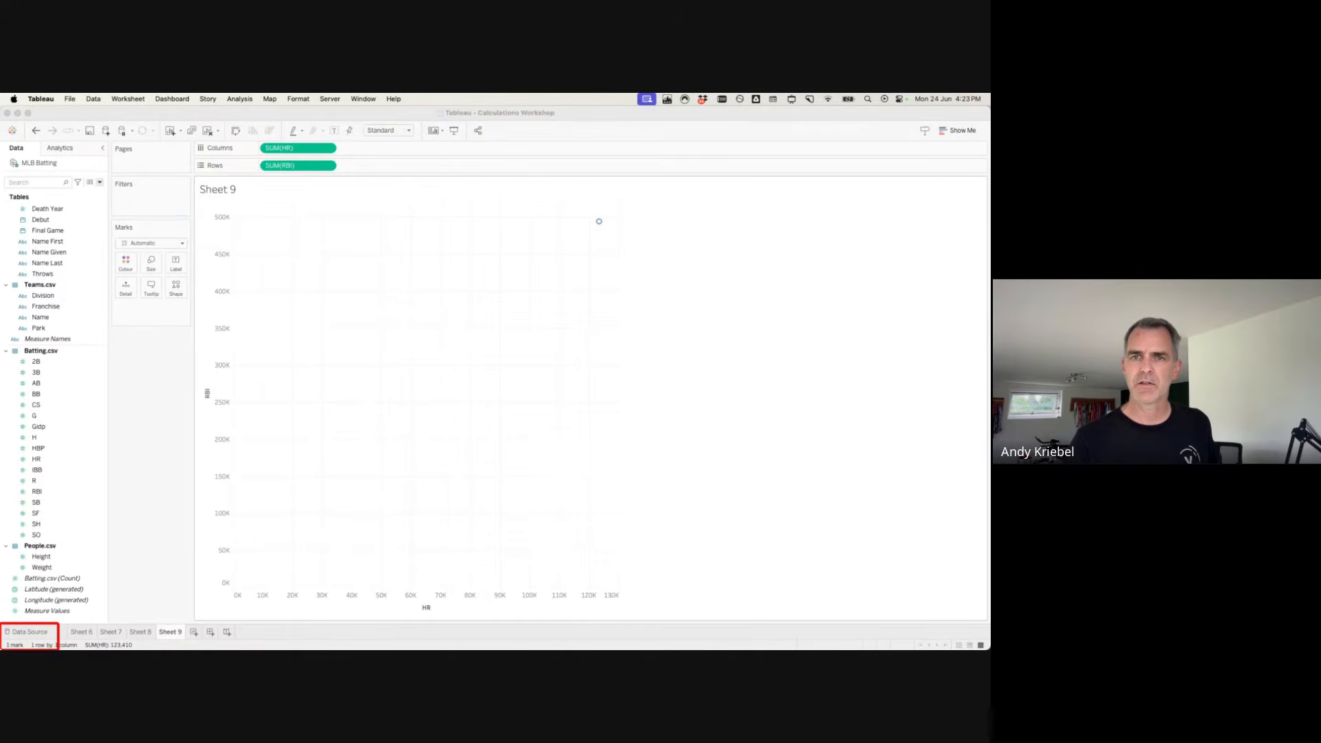
key(Escape)
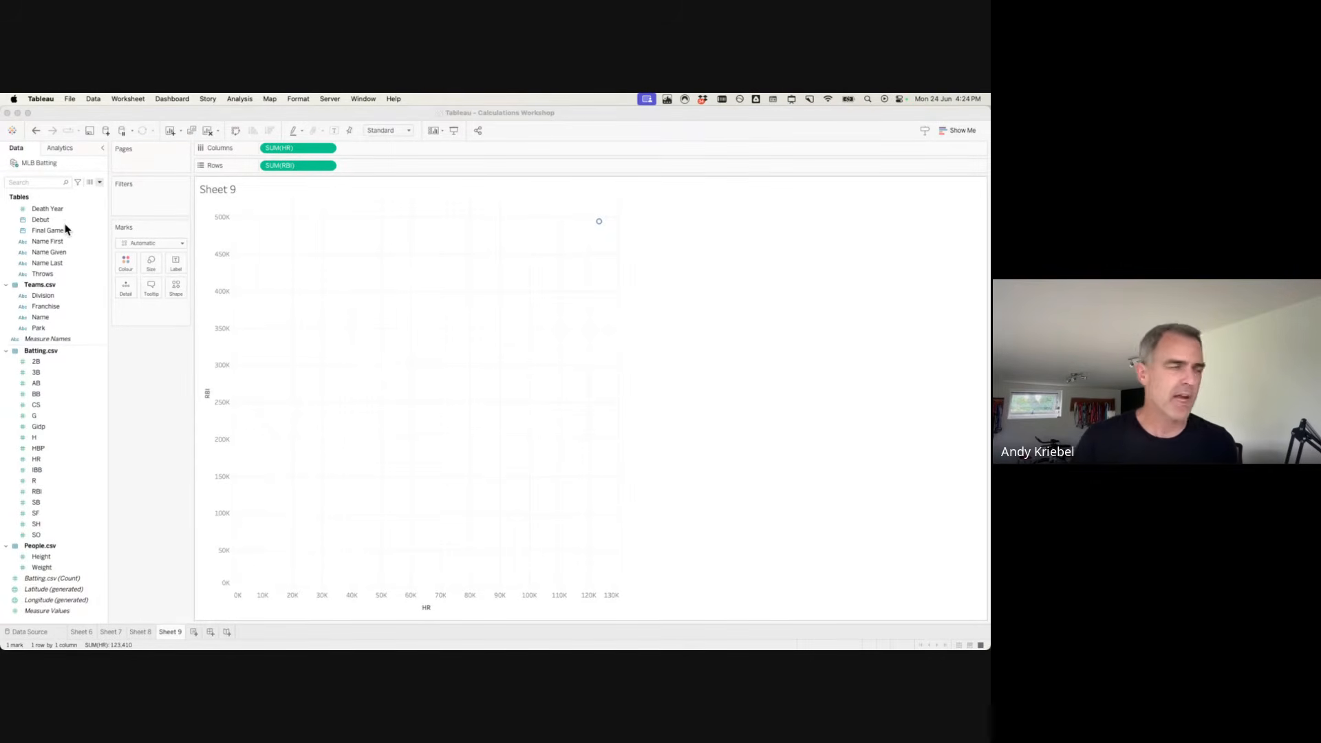
Add Player ID from Batting.csv to Detail to break the HR versus RBI scatter plot down by player.
scroll(55, 447, up, 10)
click(57, 451)
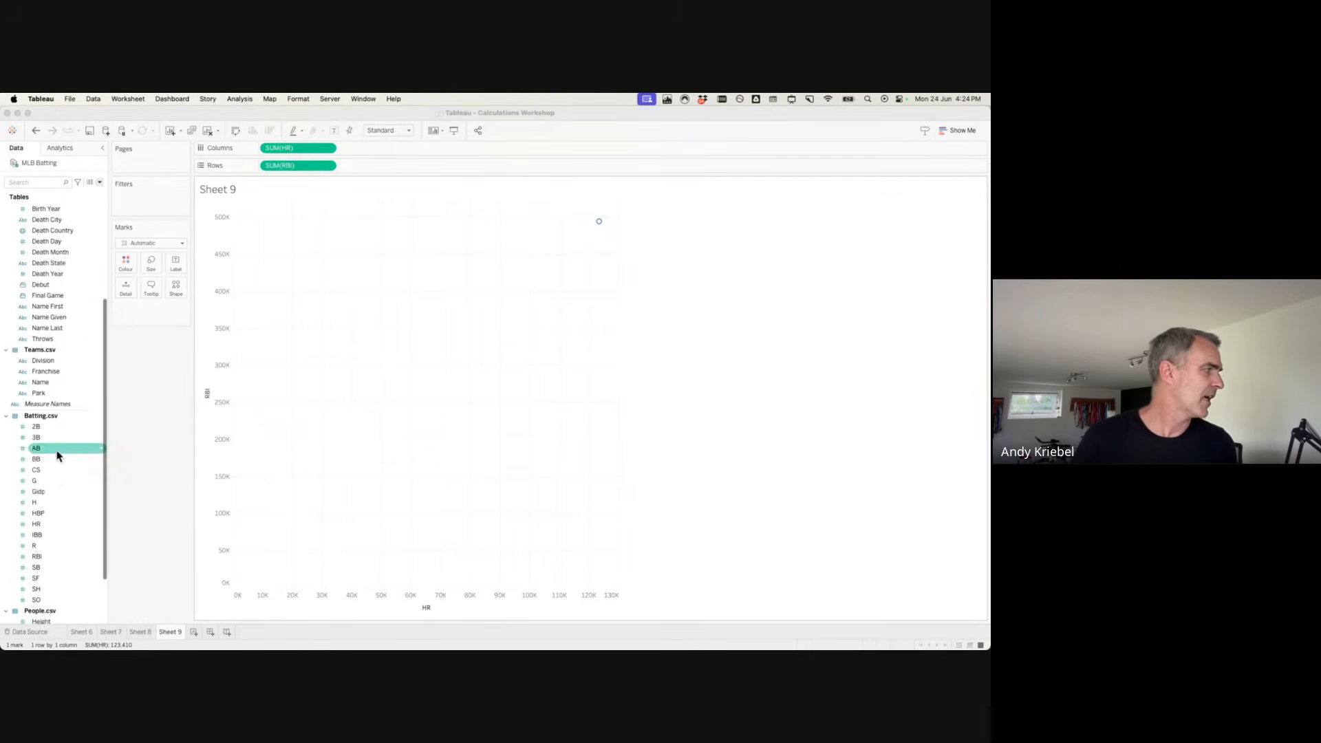
drag(45, 232, 124, 286)
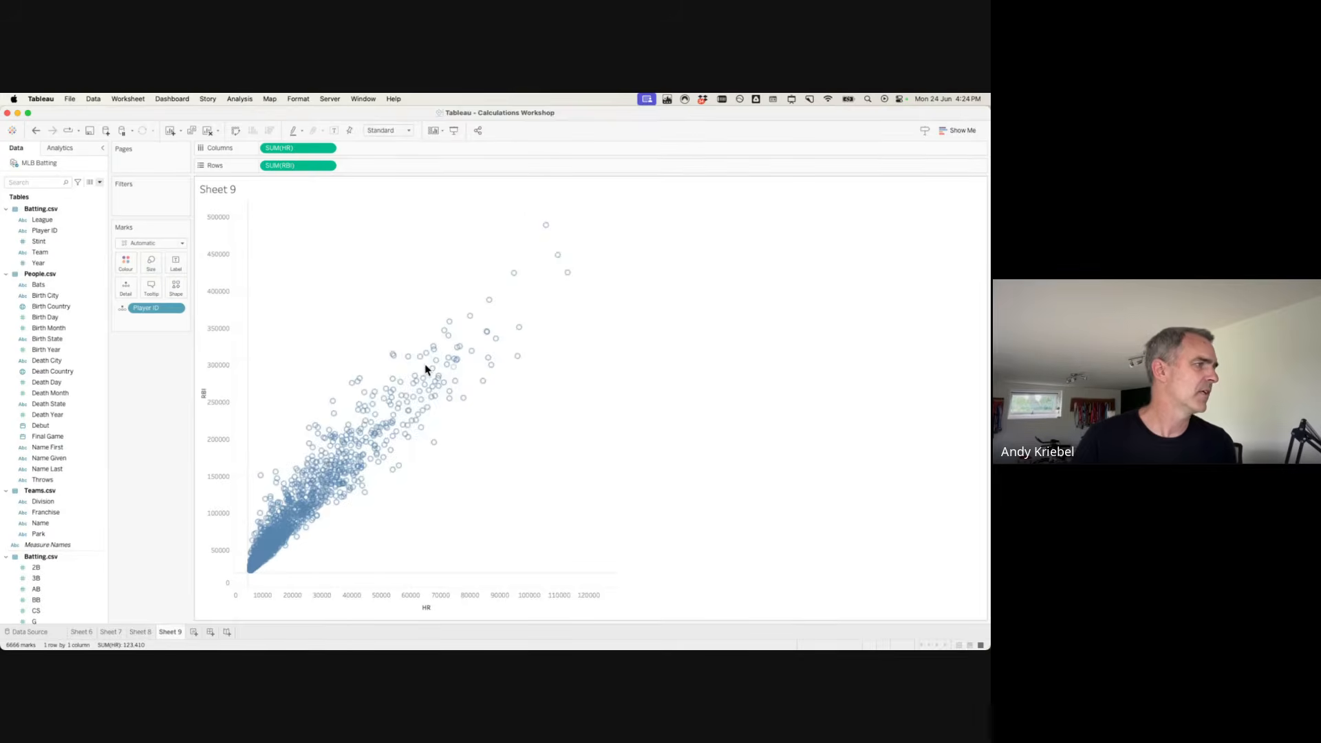
mouse_move(427, 370)
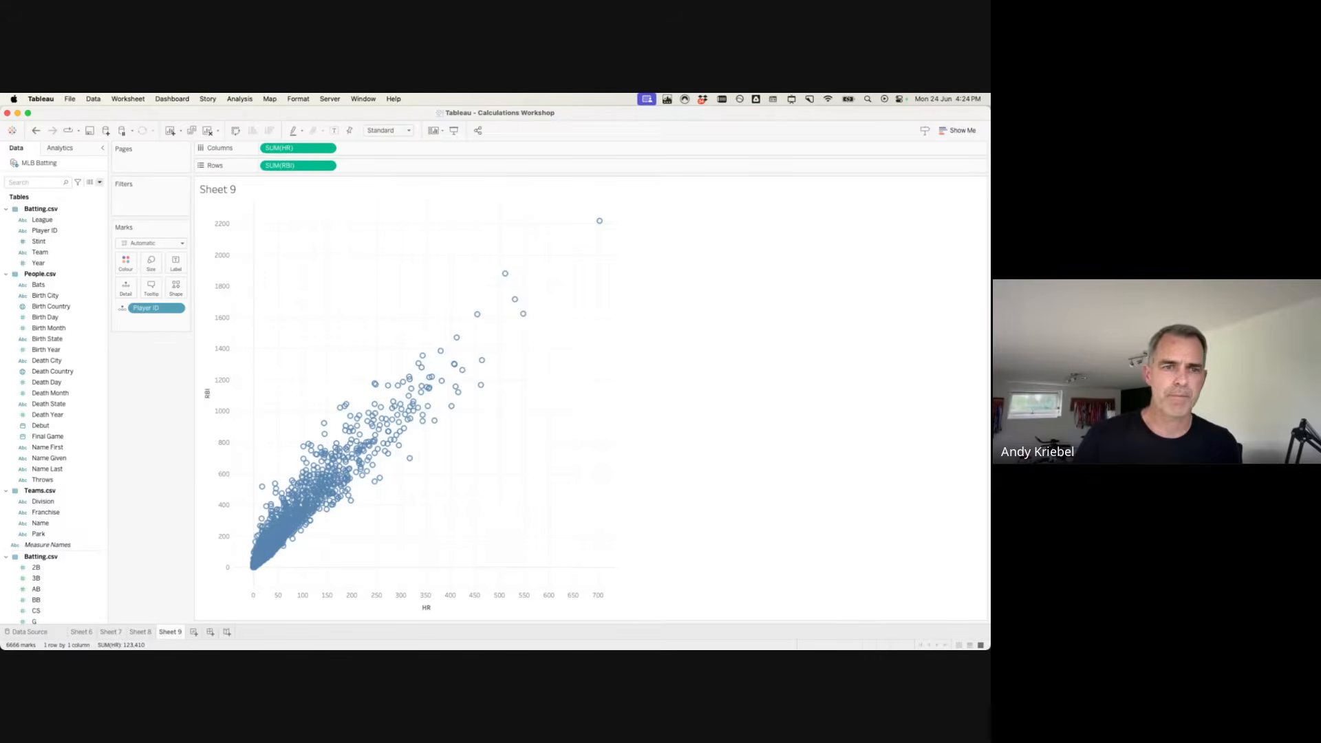
Inspect the mark with the highest HR and RBI, and add Year from Batting.csv to Detail.
click(600, 223)
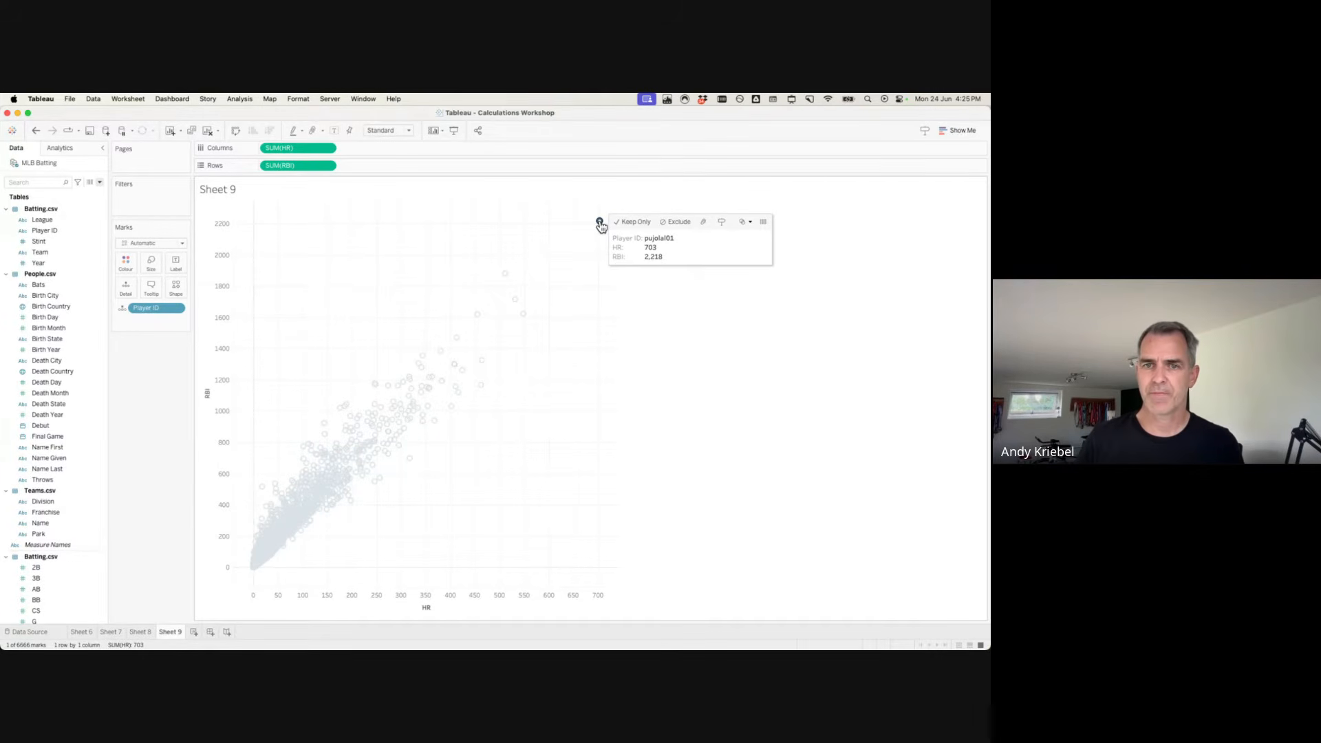
click(546, 251)
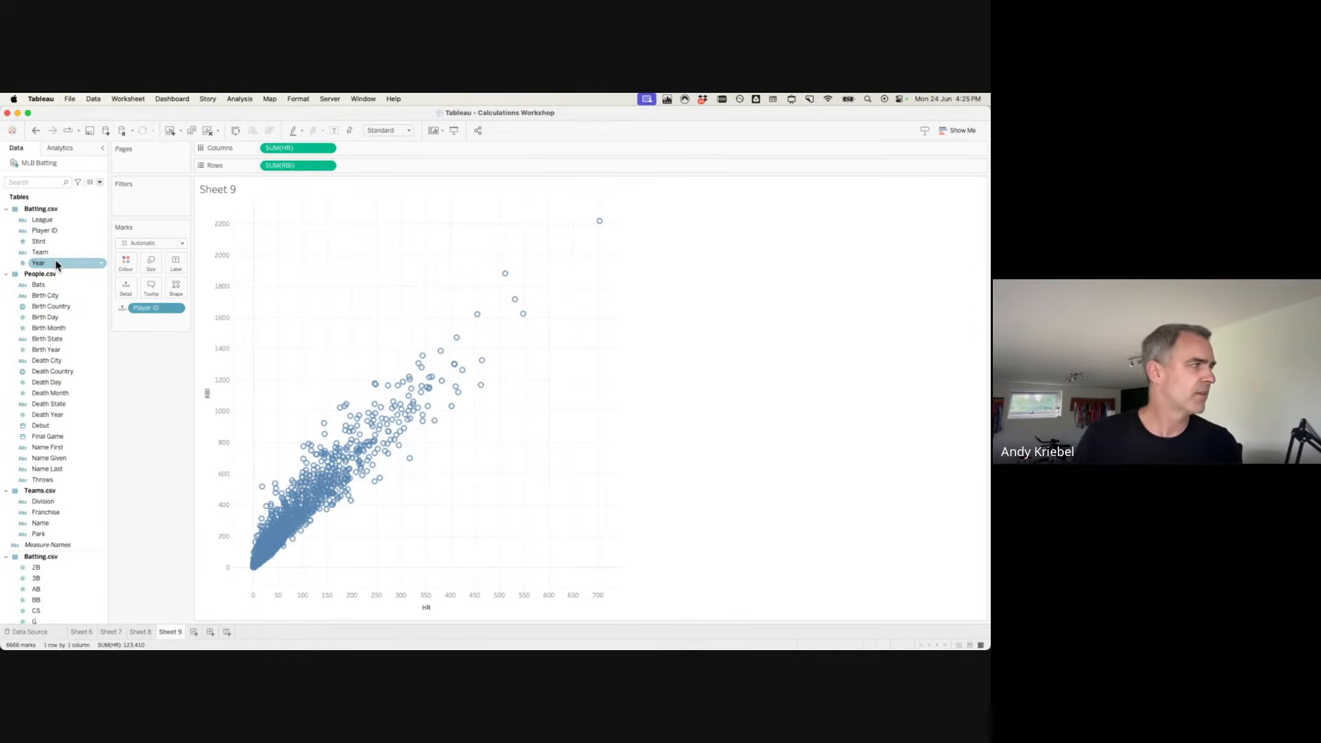
drag(55, 263, 126, 288)
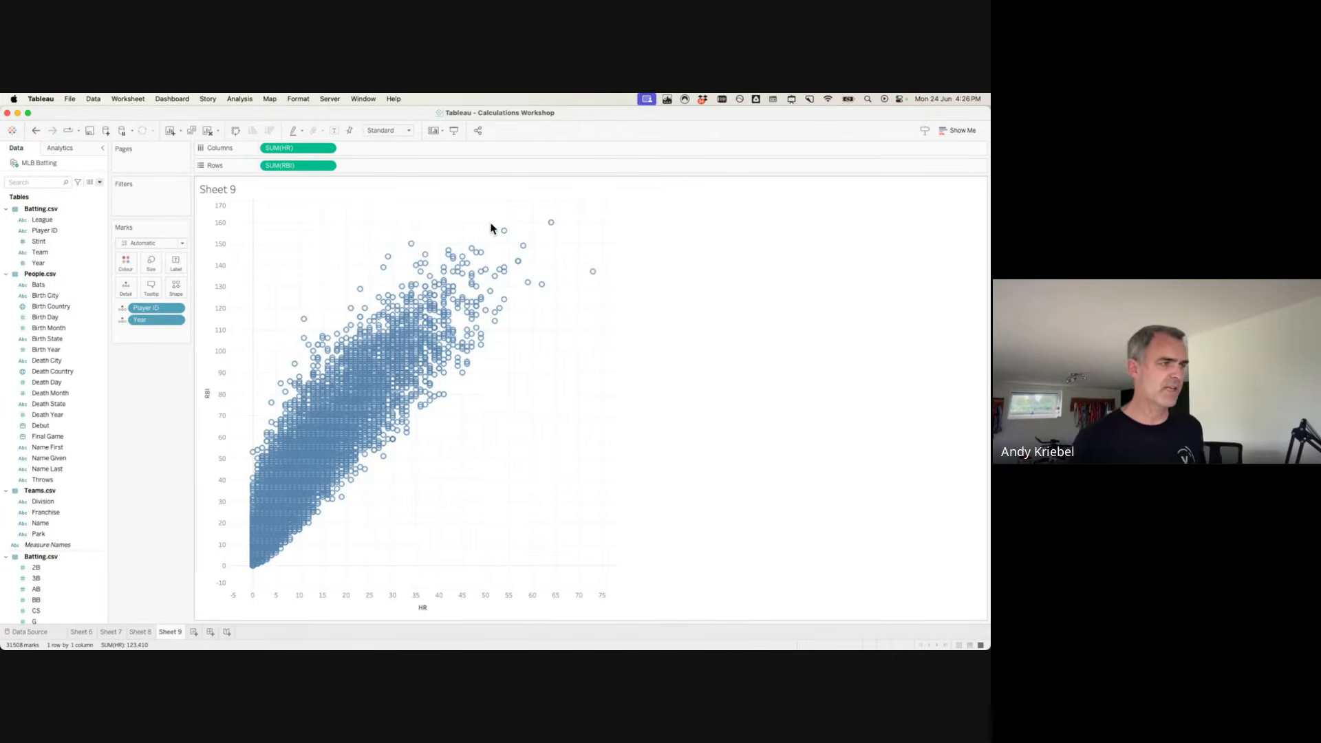
Switch to the presentation to review the Common aggregate functions slide, and return to Tableau.
key(ctrl+Right)
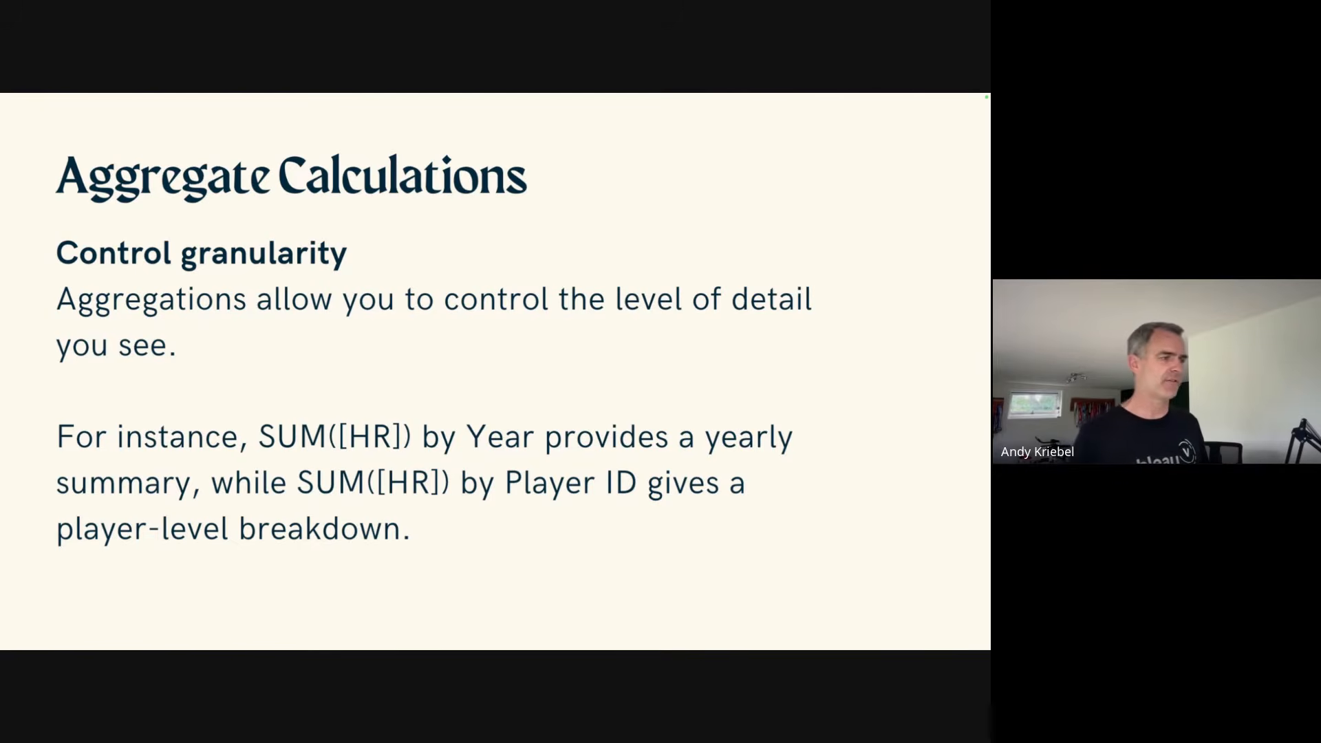
key(Right)
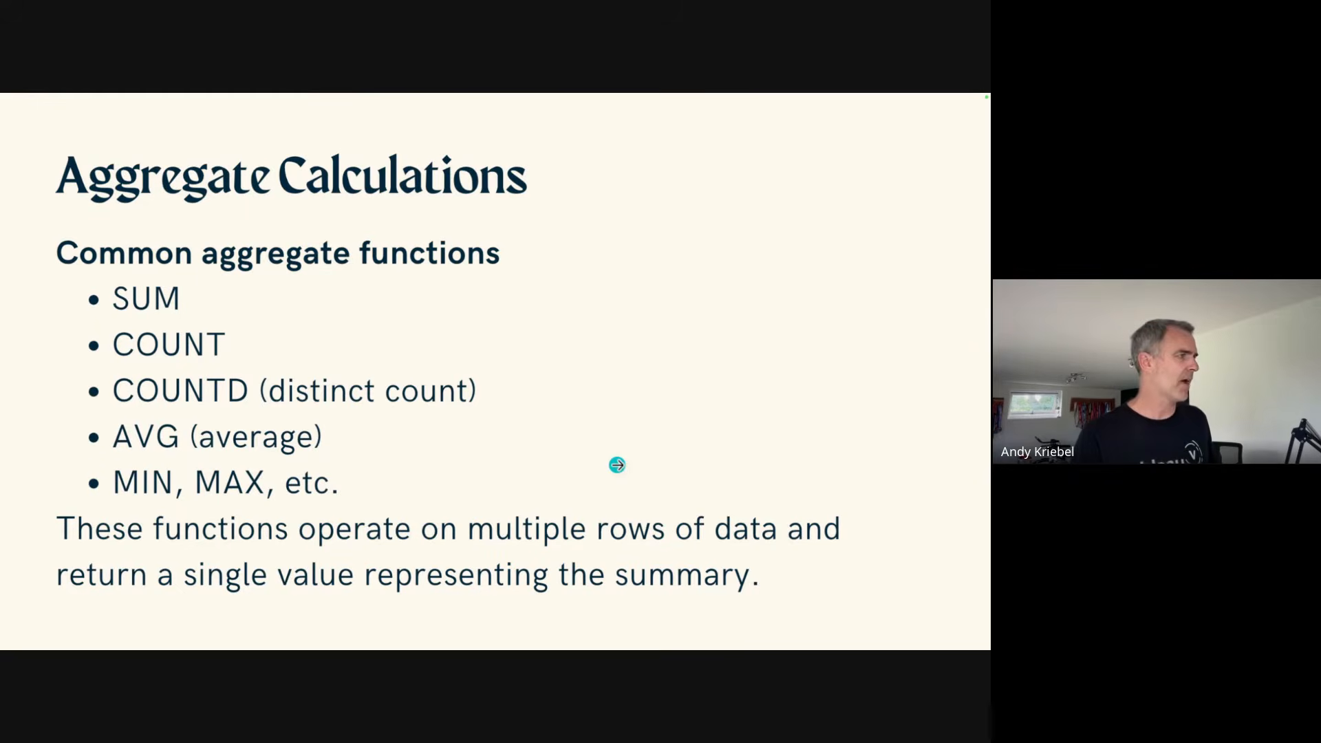
key(ctrl+Left)
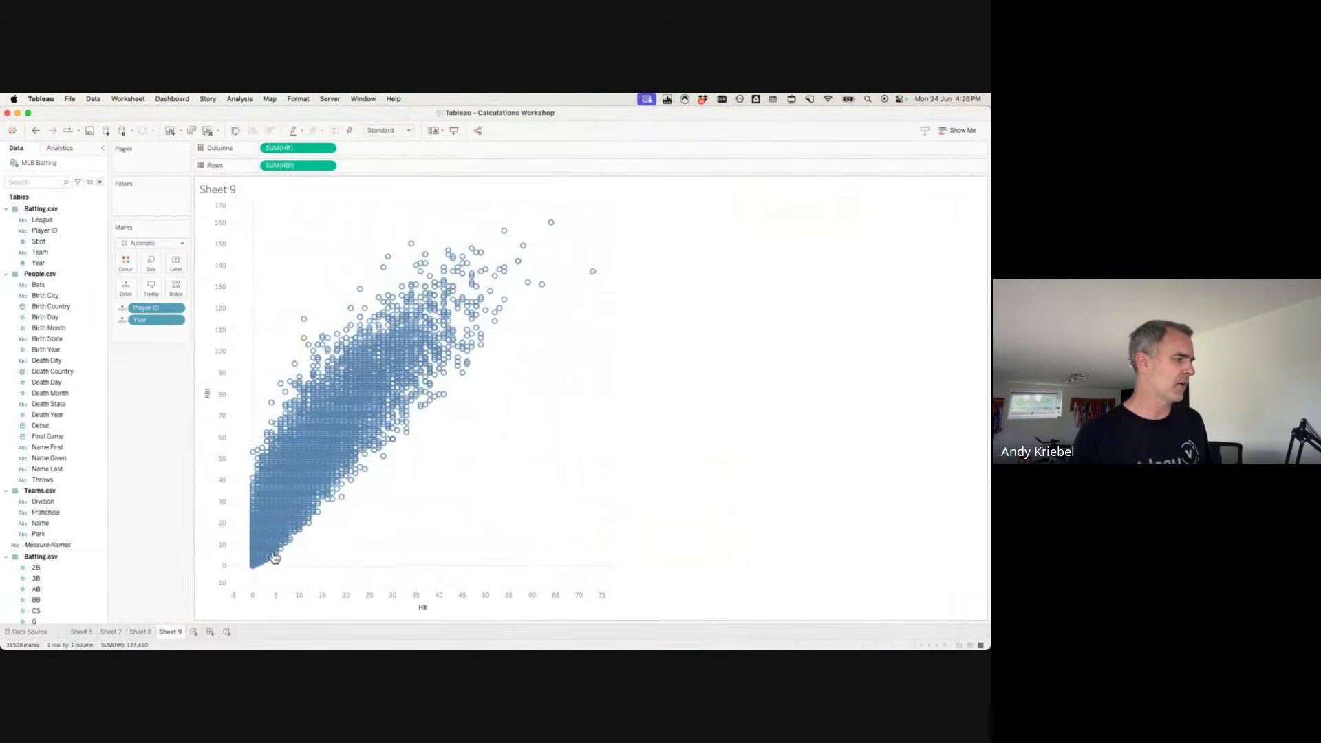
Create a new worksheet and connect to the saved data source Sample - Superstore.
click(194, 632)
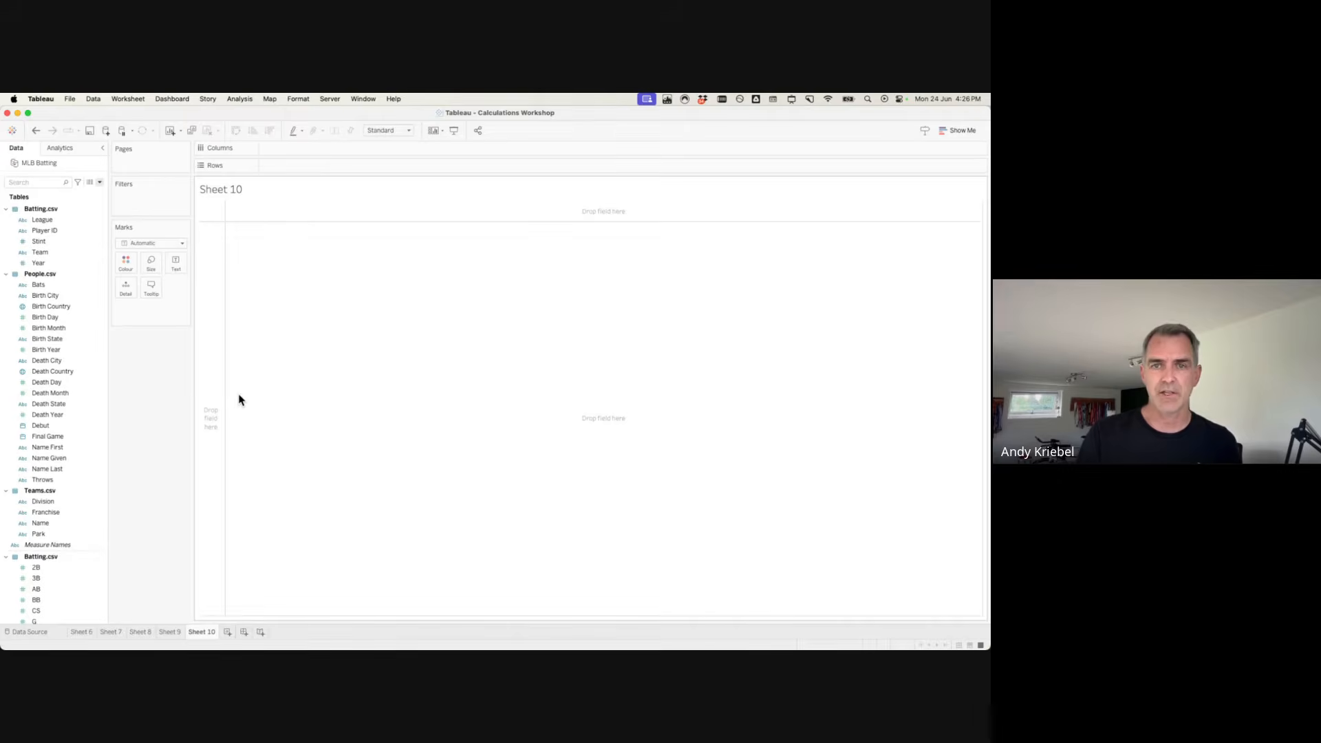
click(105, 132)
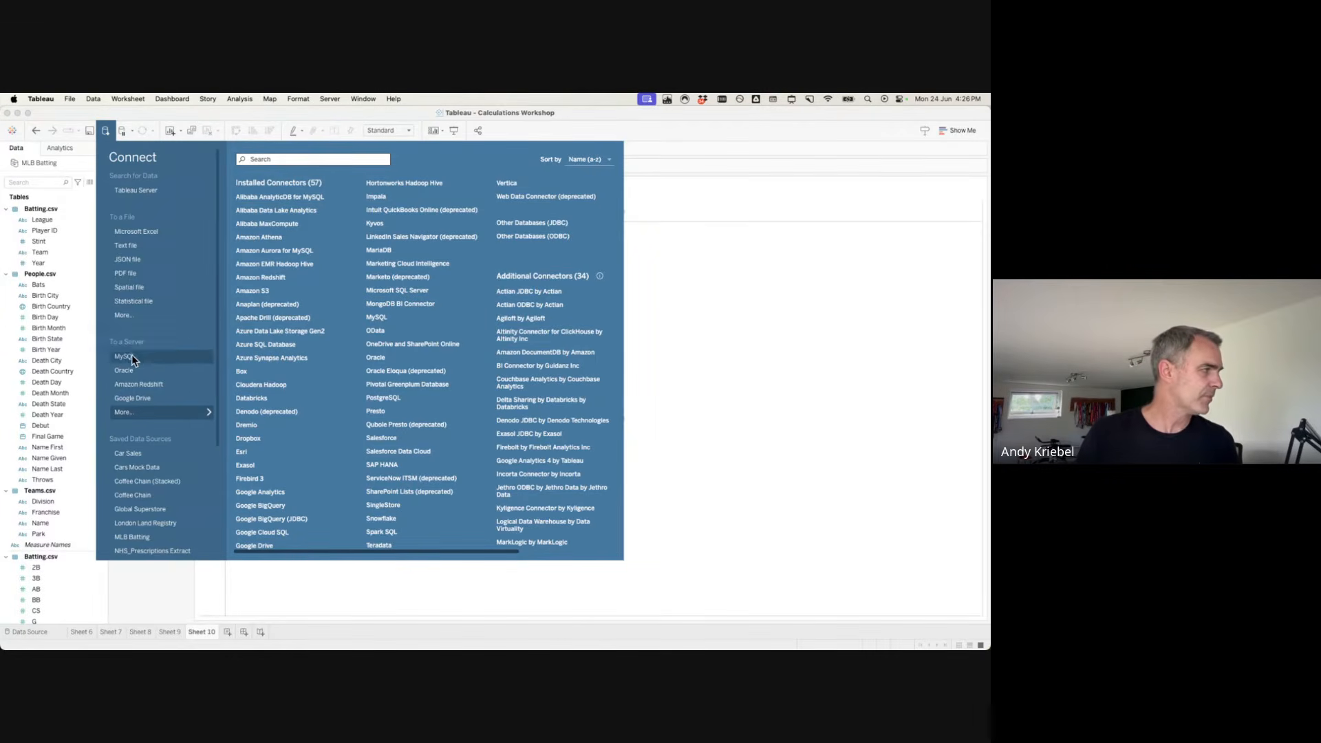
scroll(137, 362, down, 5)
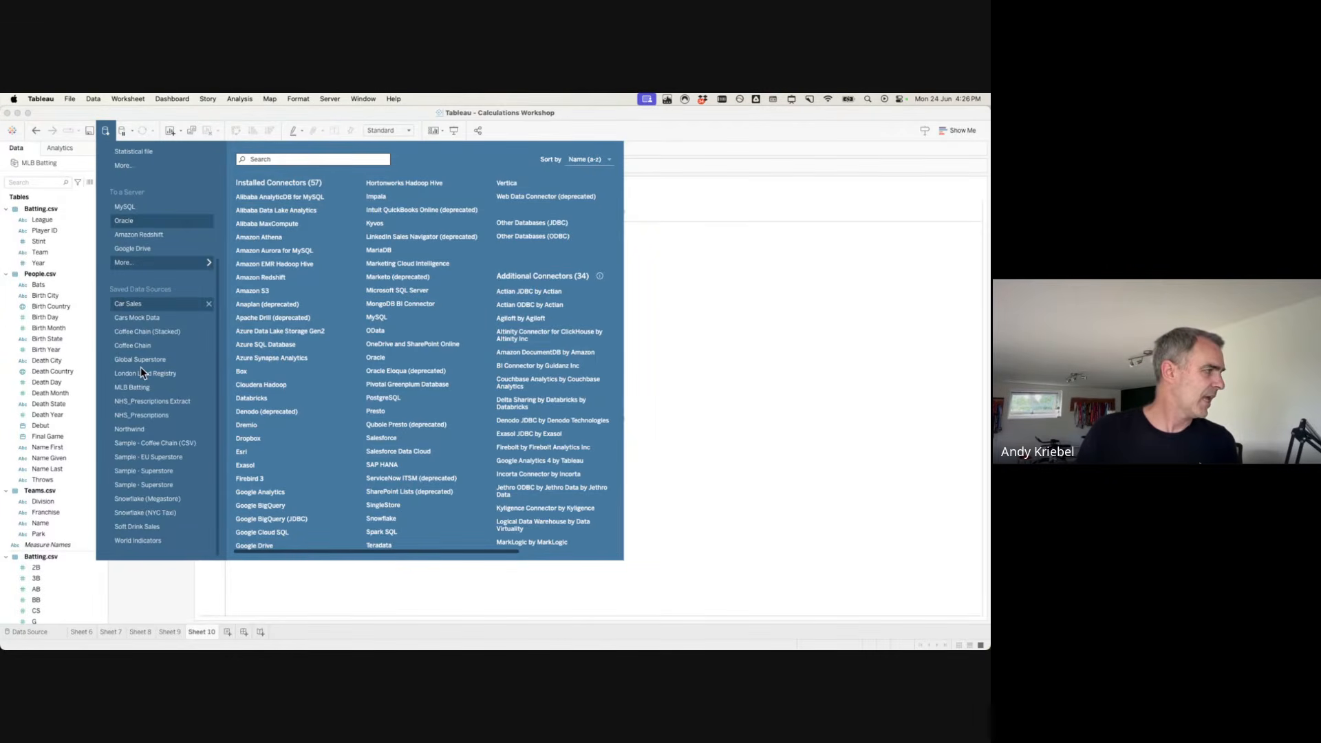
click(137, 485)
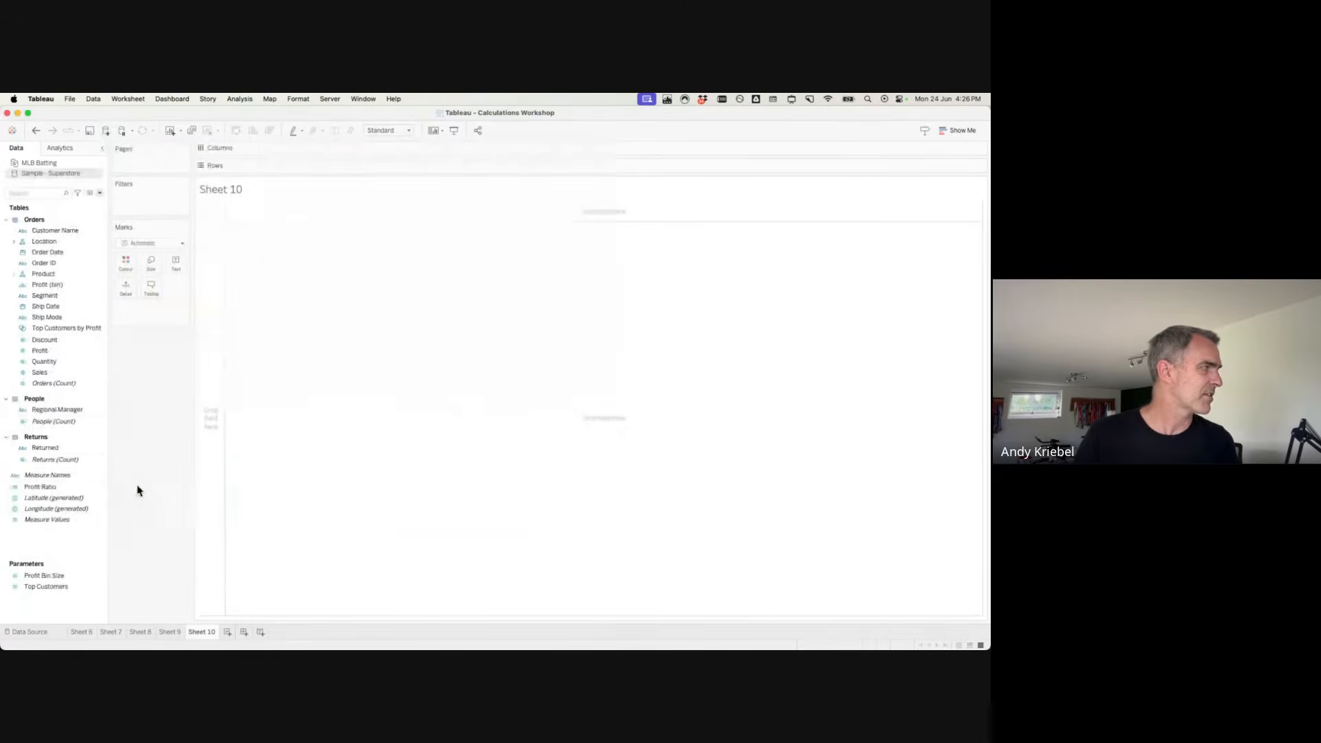
List the individual orders by placing Order ID from the Orders table on Rows.
click(78, 318)
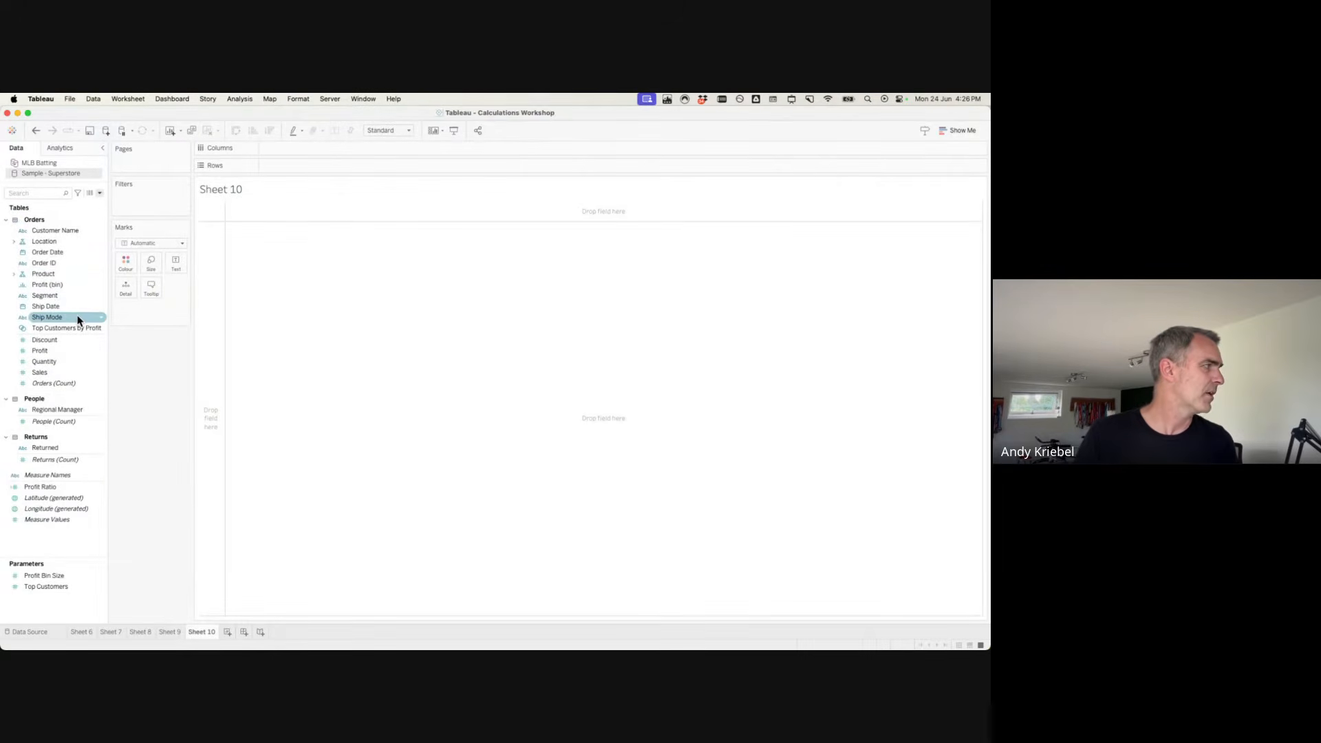
click(37, 255)
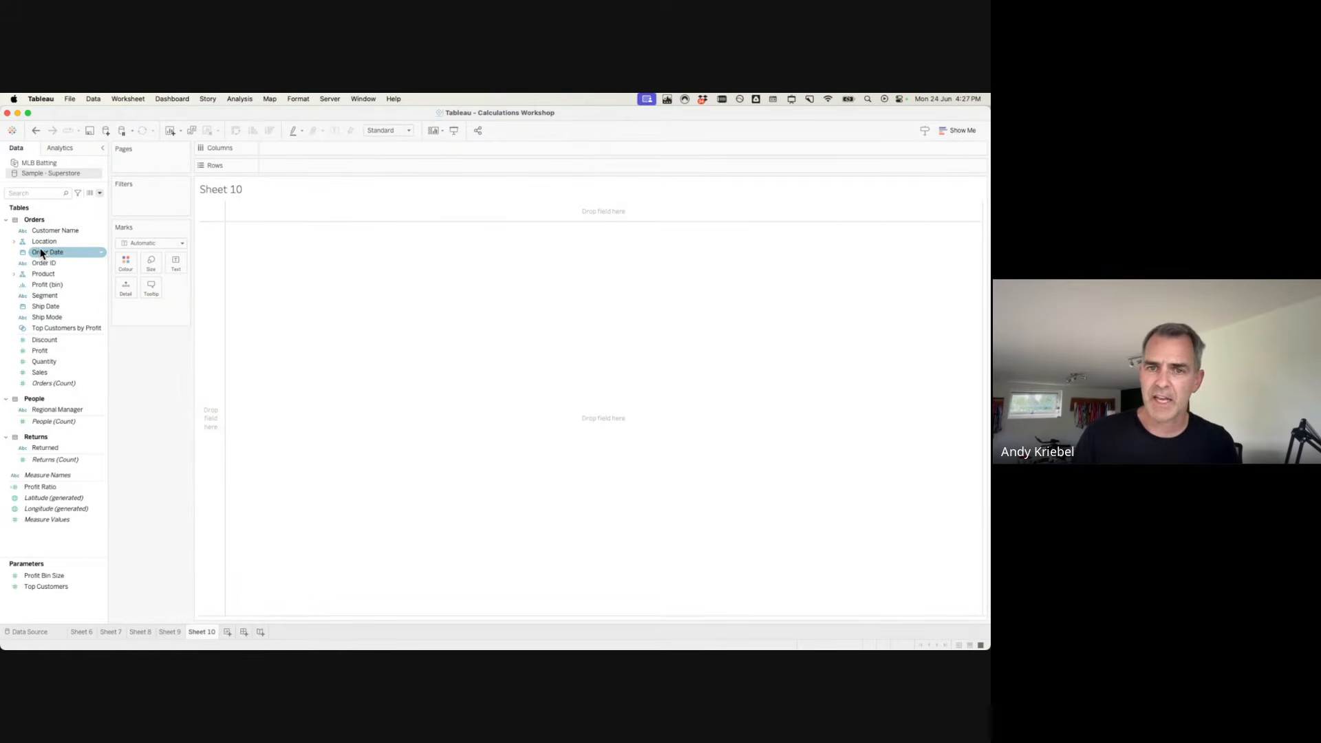
click(48, 487)
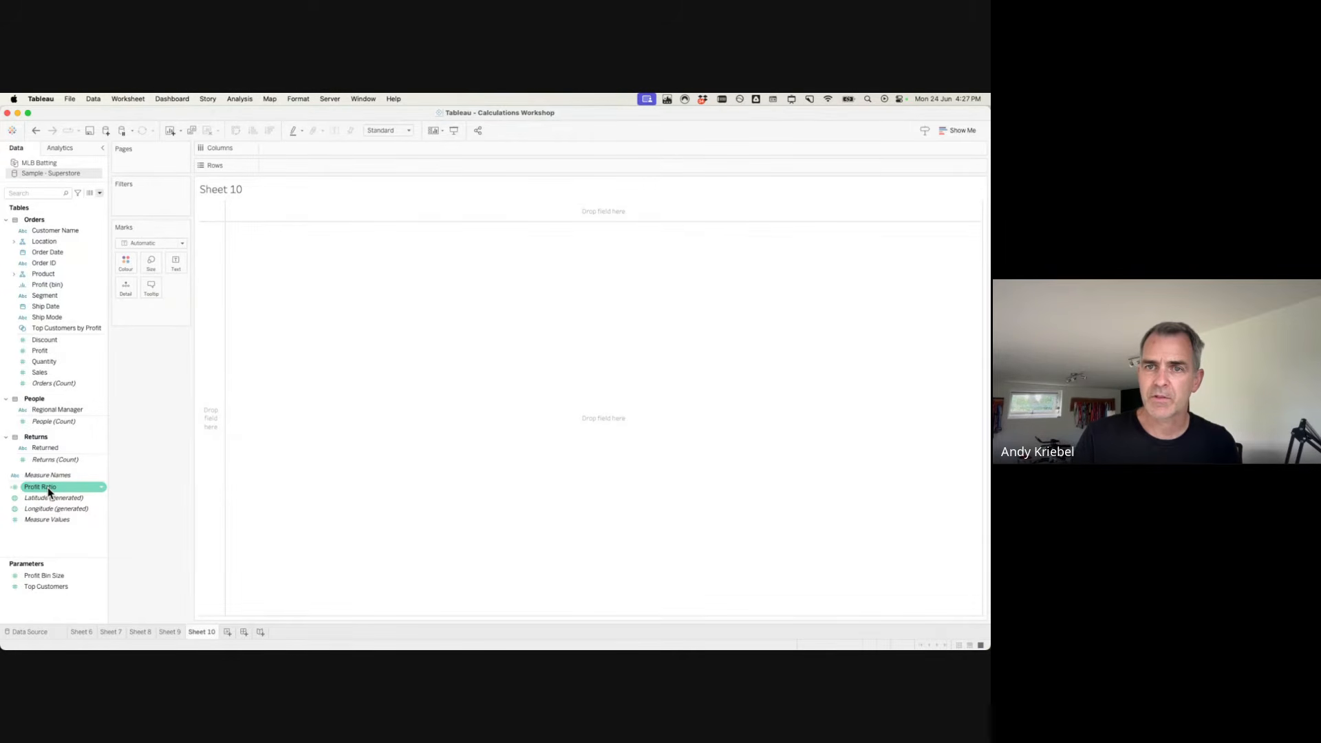
click(48, 478)
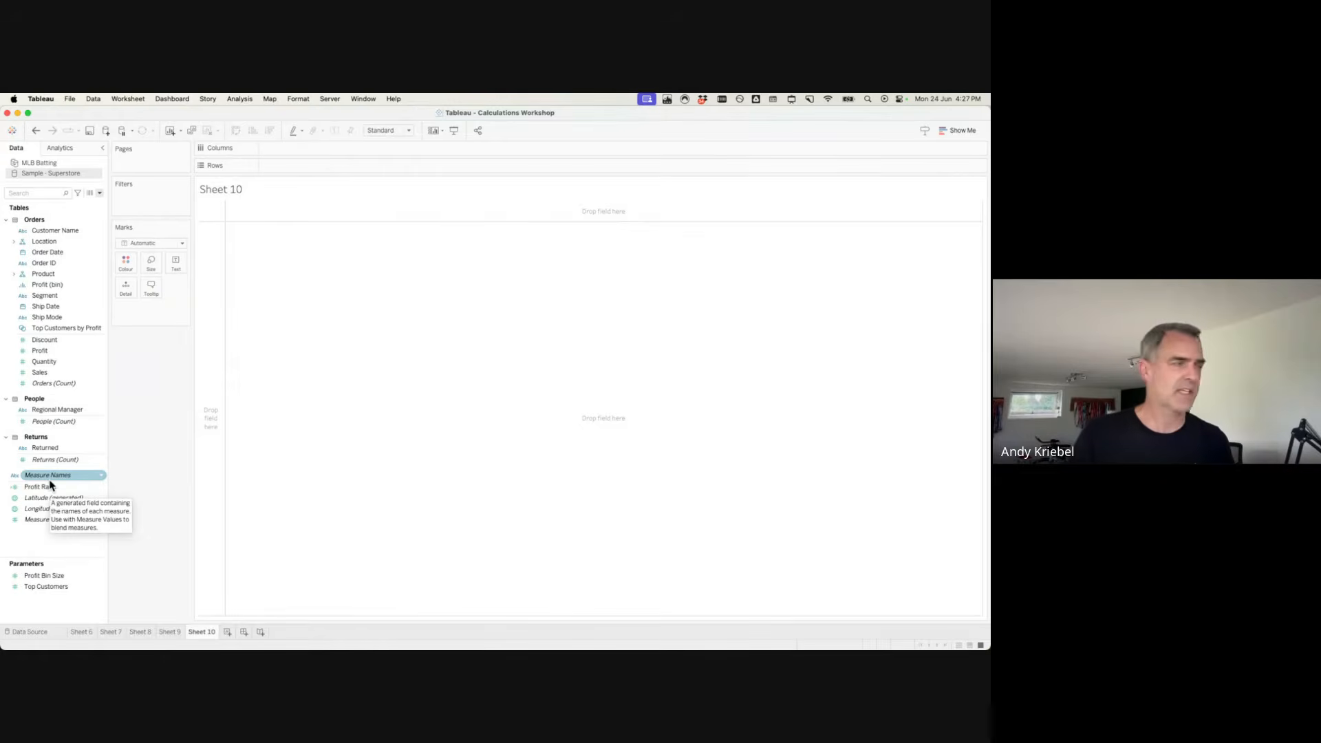
click(148, 397)
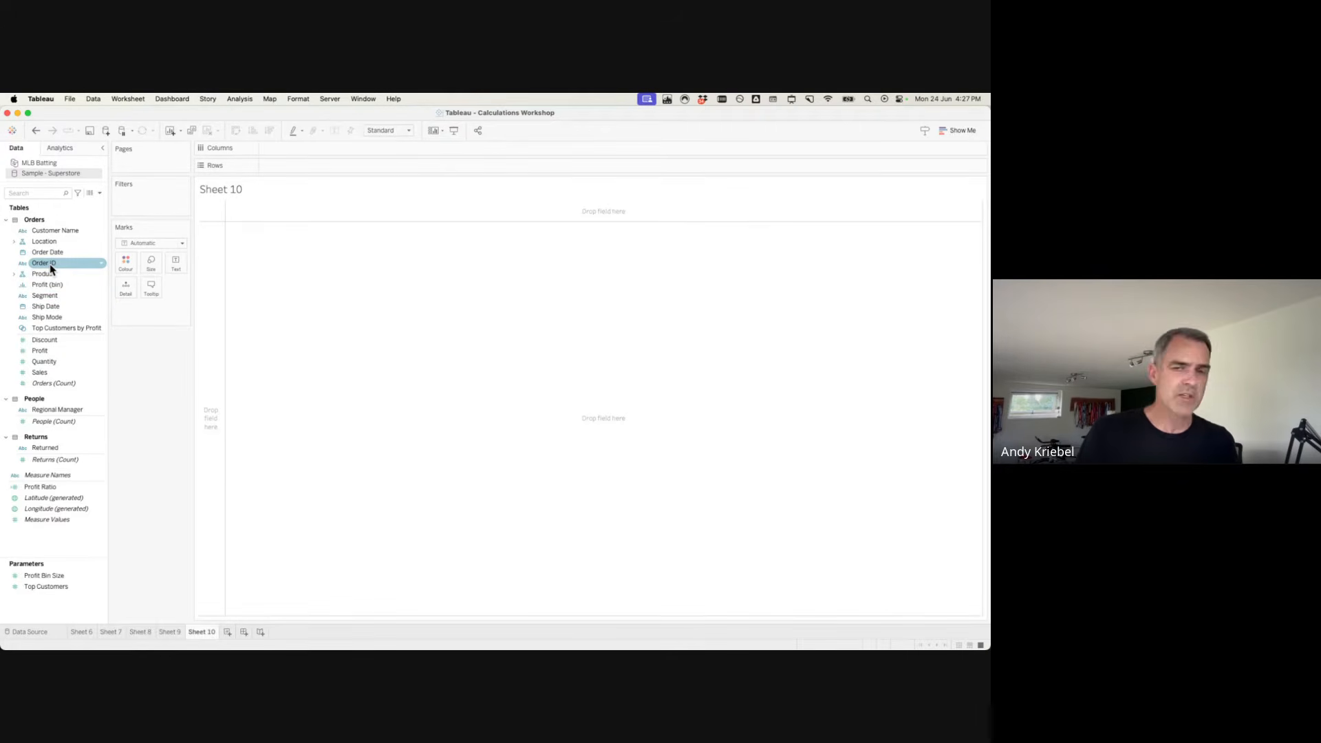
drag(50, 268, 407, 327)
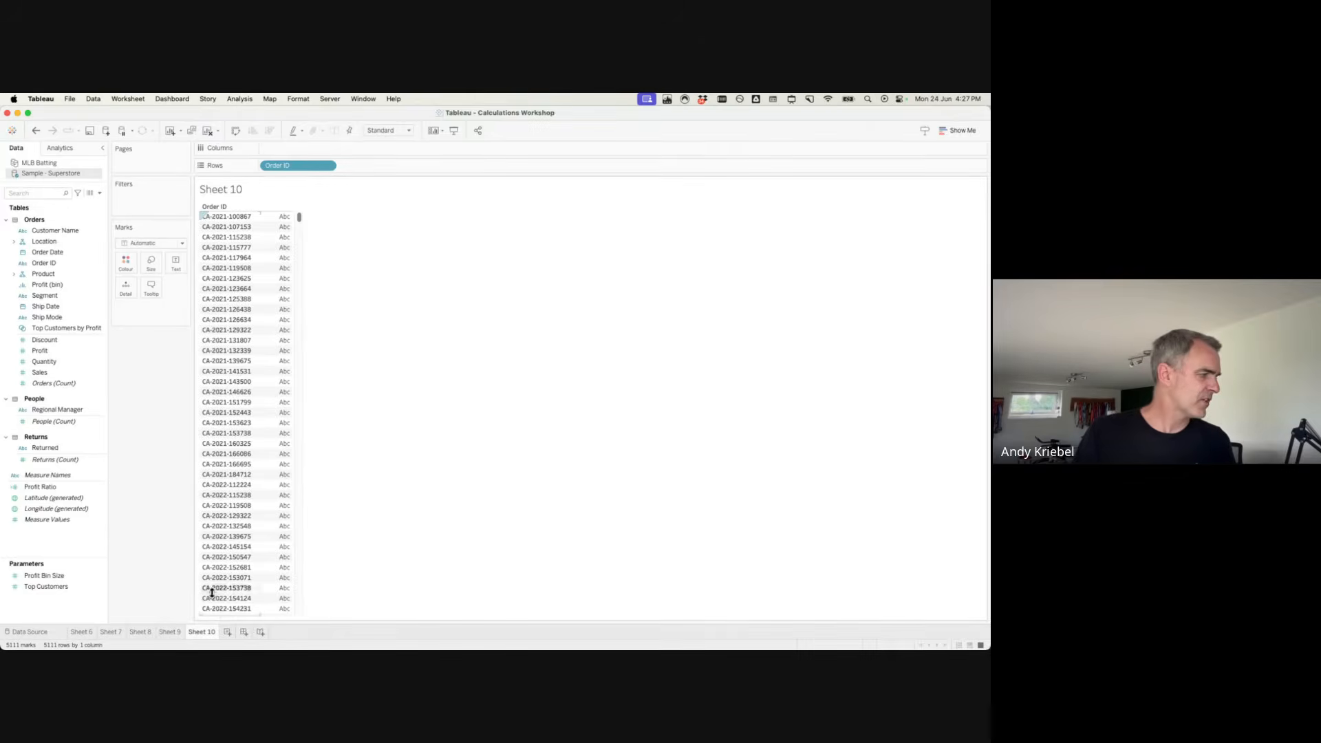
Create a new worksheet, place Orders (Count) on Rows and inspect the resulting bar.
click(227, 632)
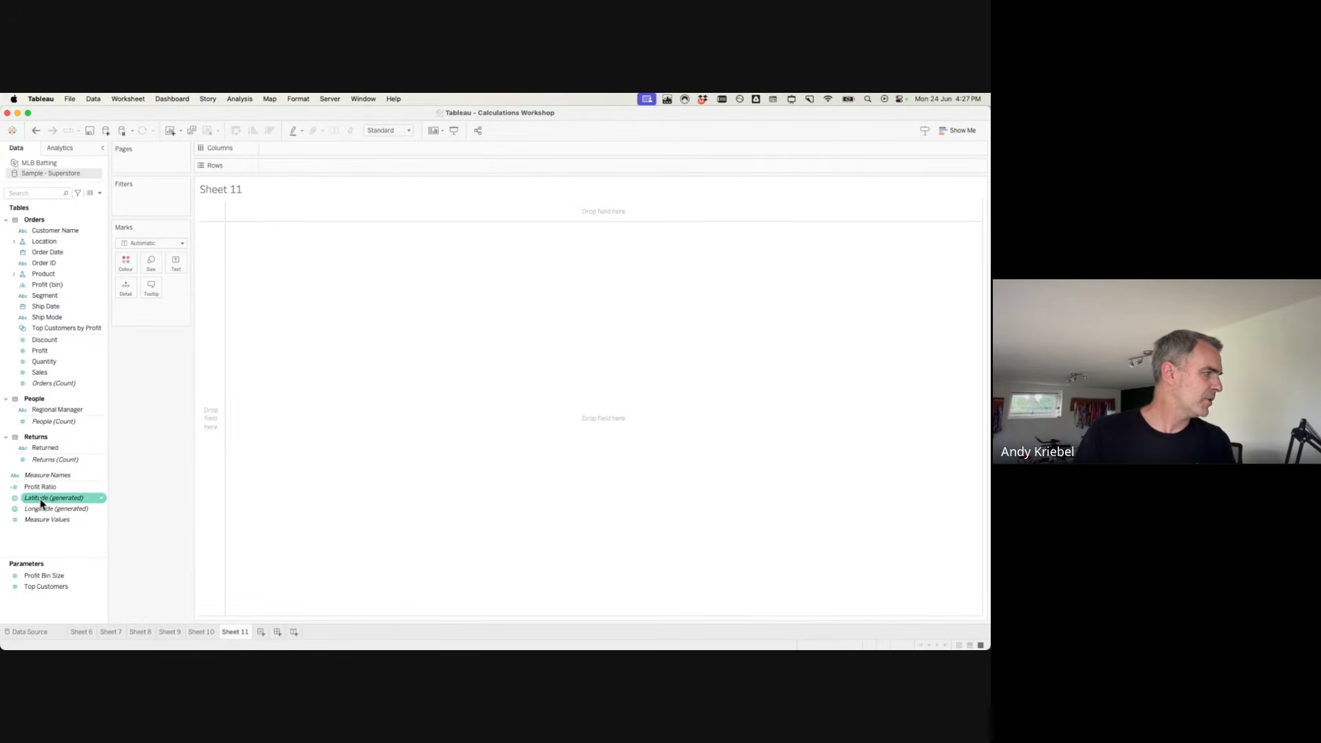
click(50, 461)
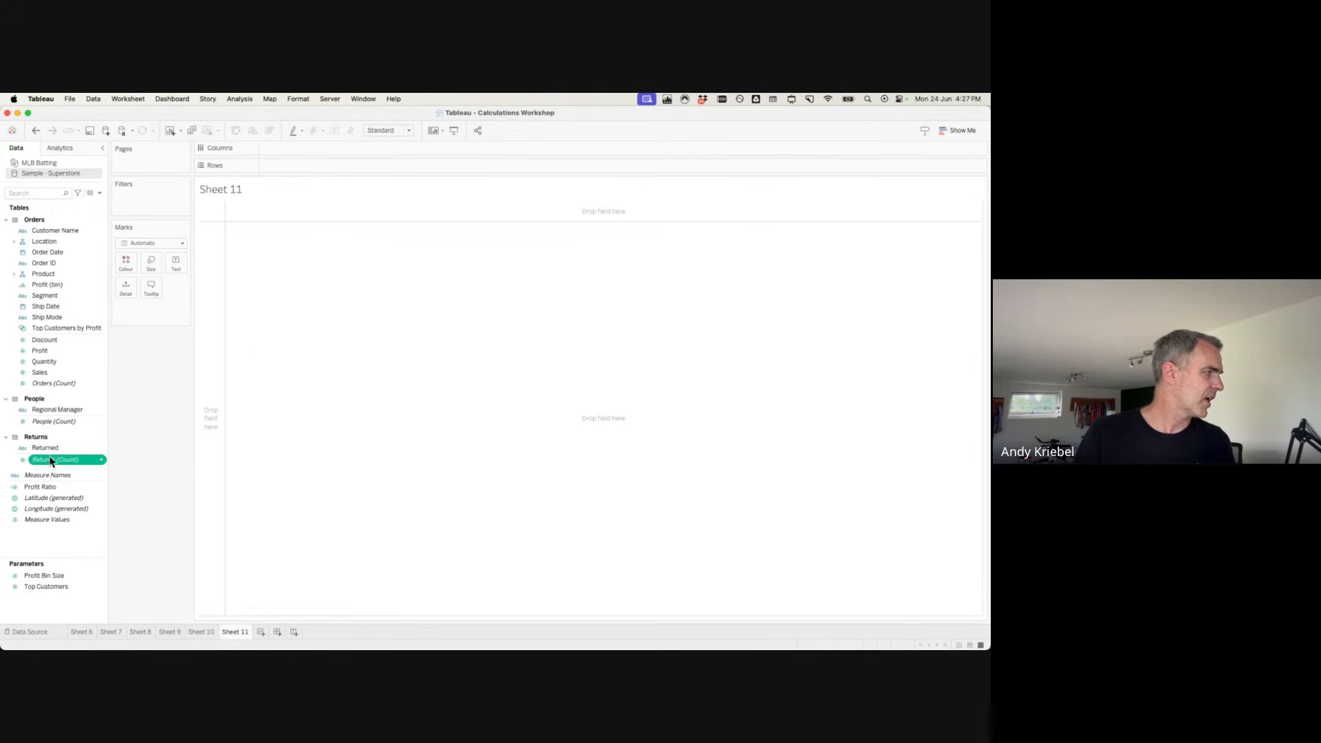
drag(52, 383, 213, 361)
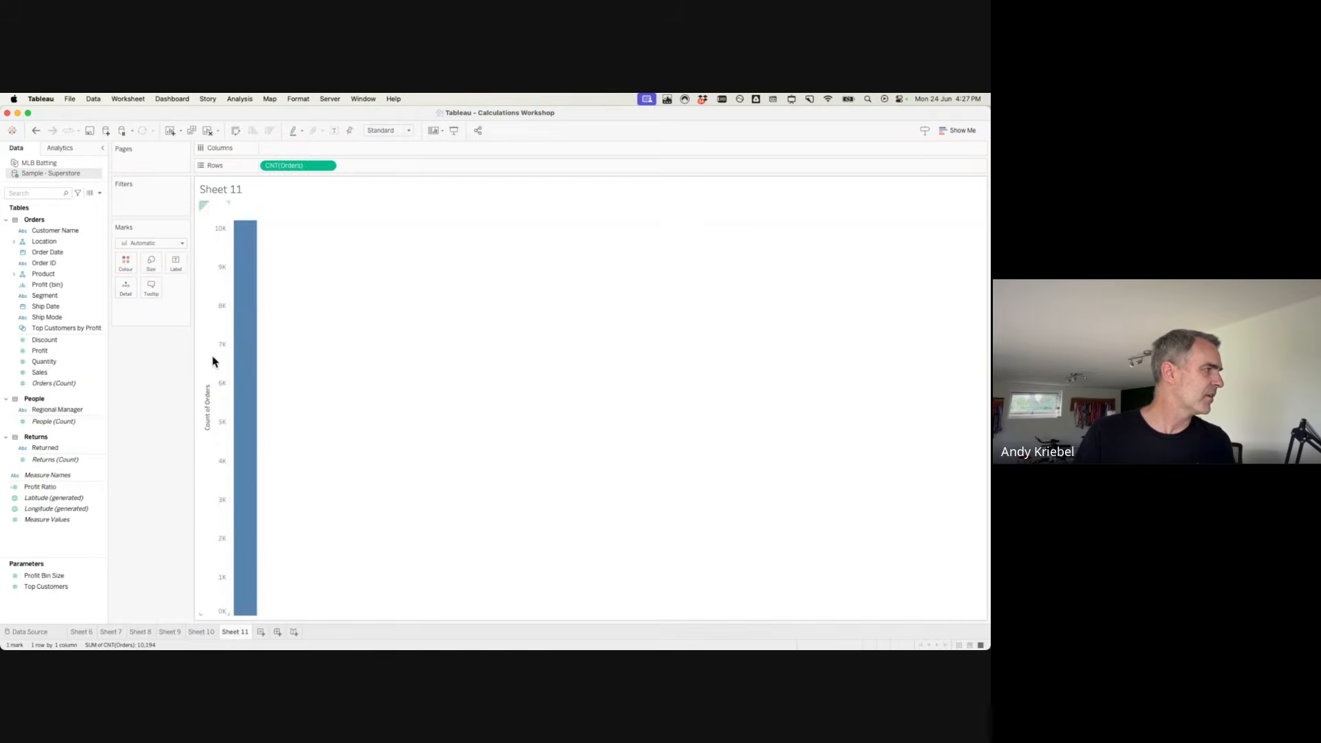
mouse_move(256, 301)
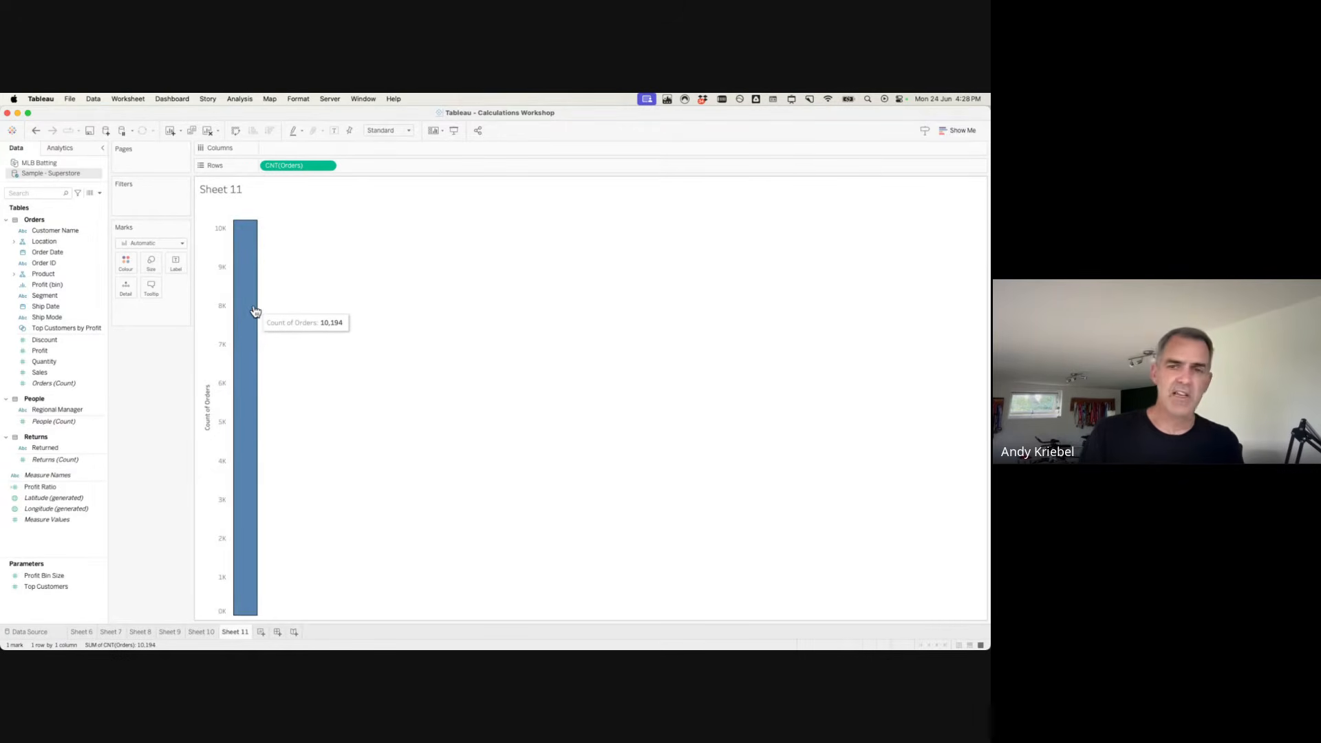
Return to Sheet 10 and add Product Name from the Product hierarchy to Rows after Order ID.
click(202, 631)
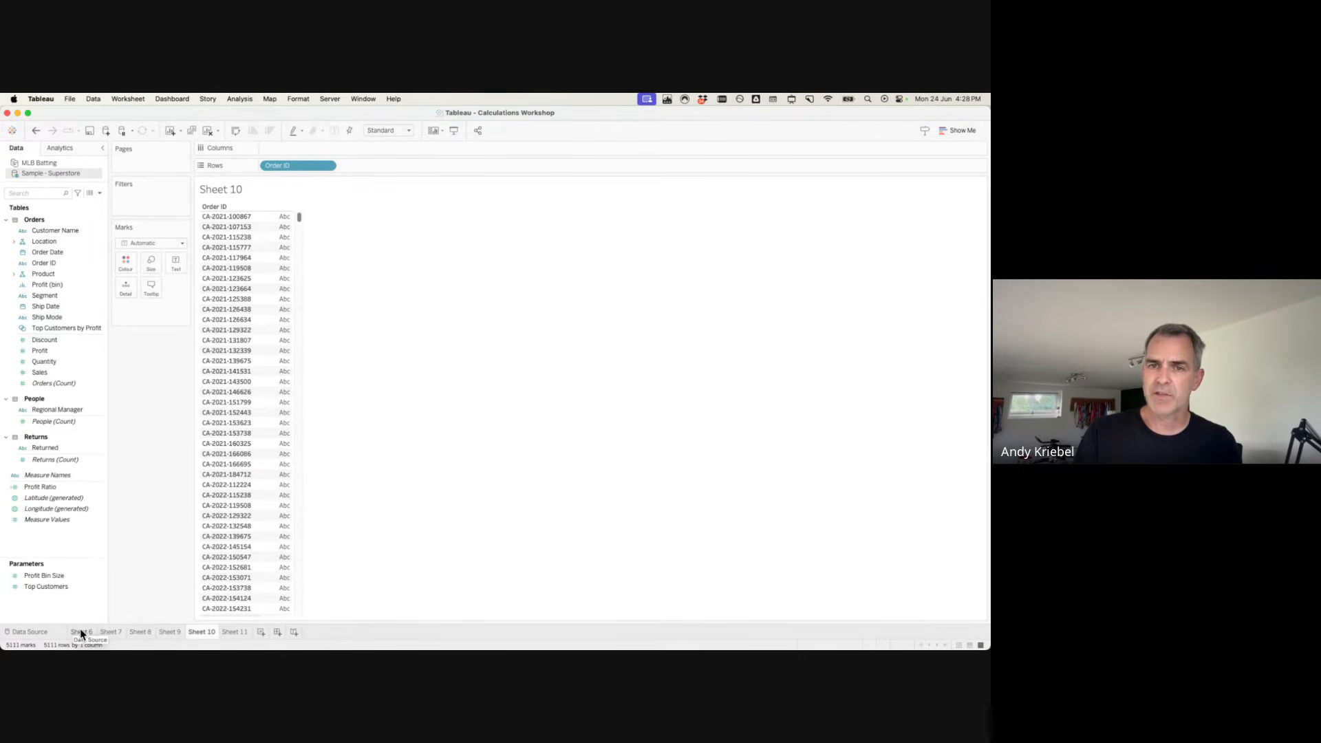
mouse_move(81, 629)
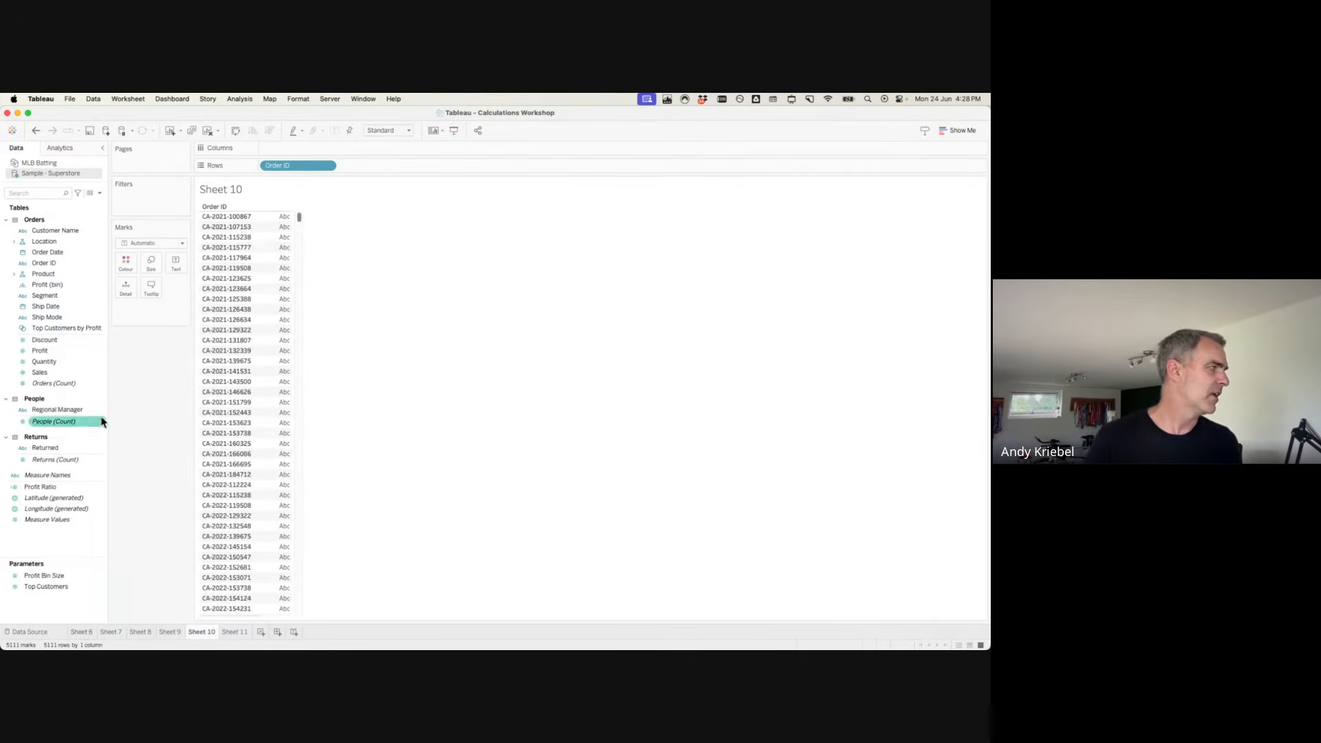
click(69, 307)
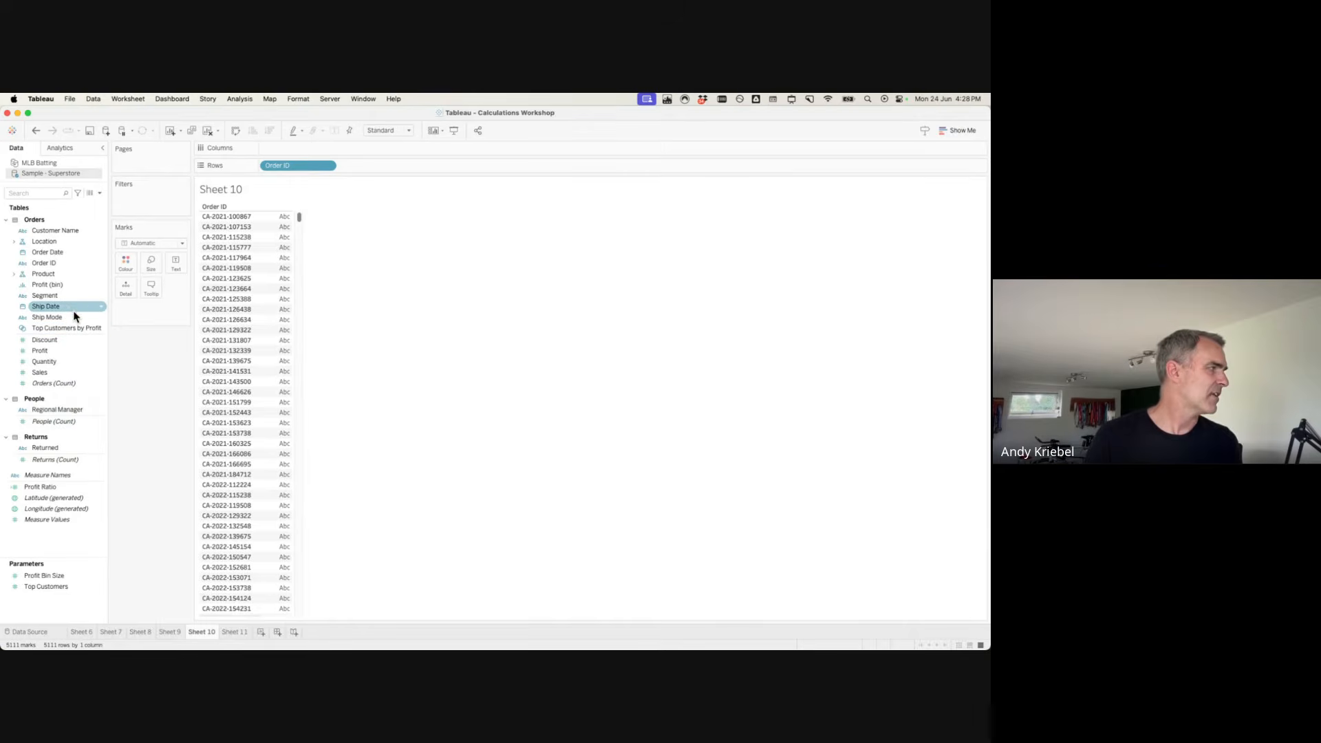
click(14, 275)
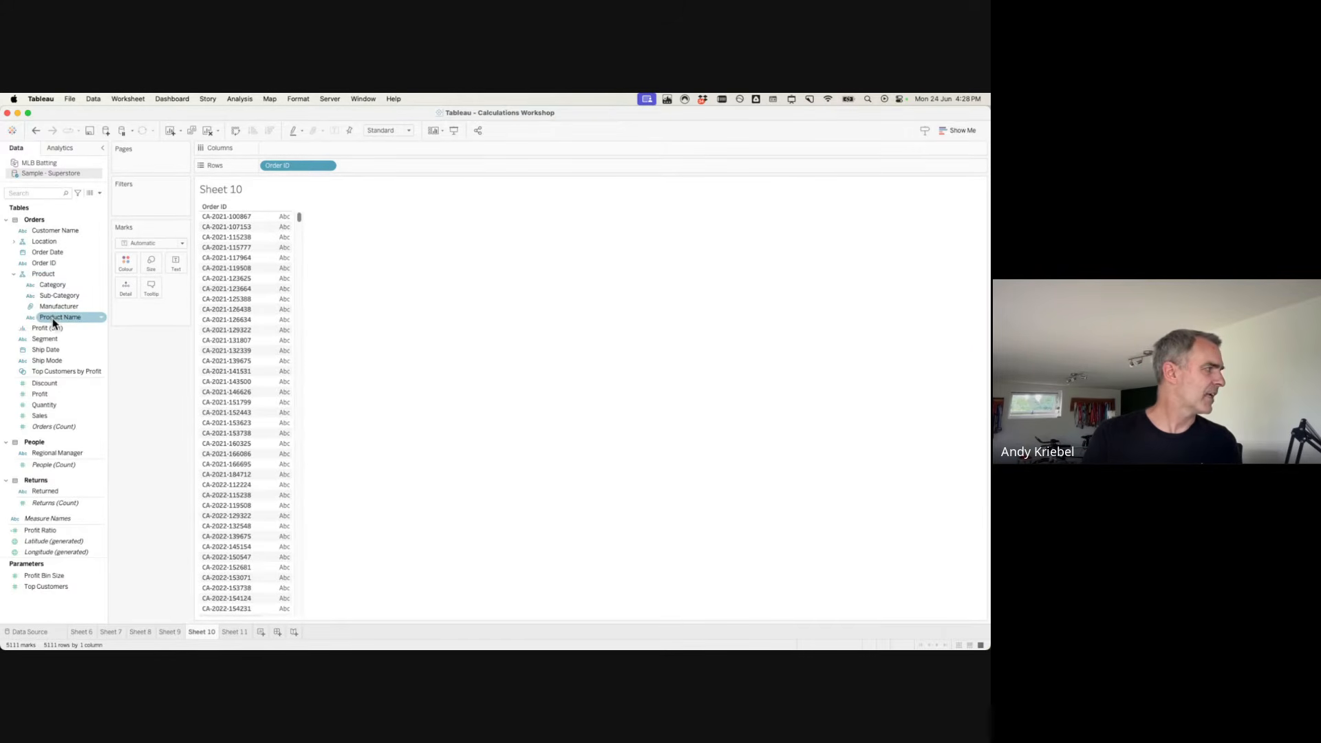
drag(54, 321, 415, 167)
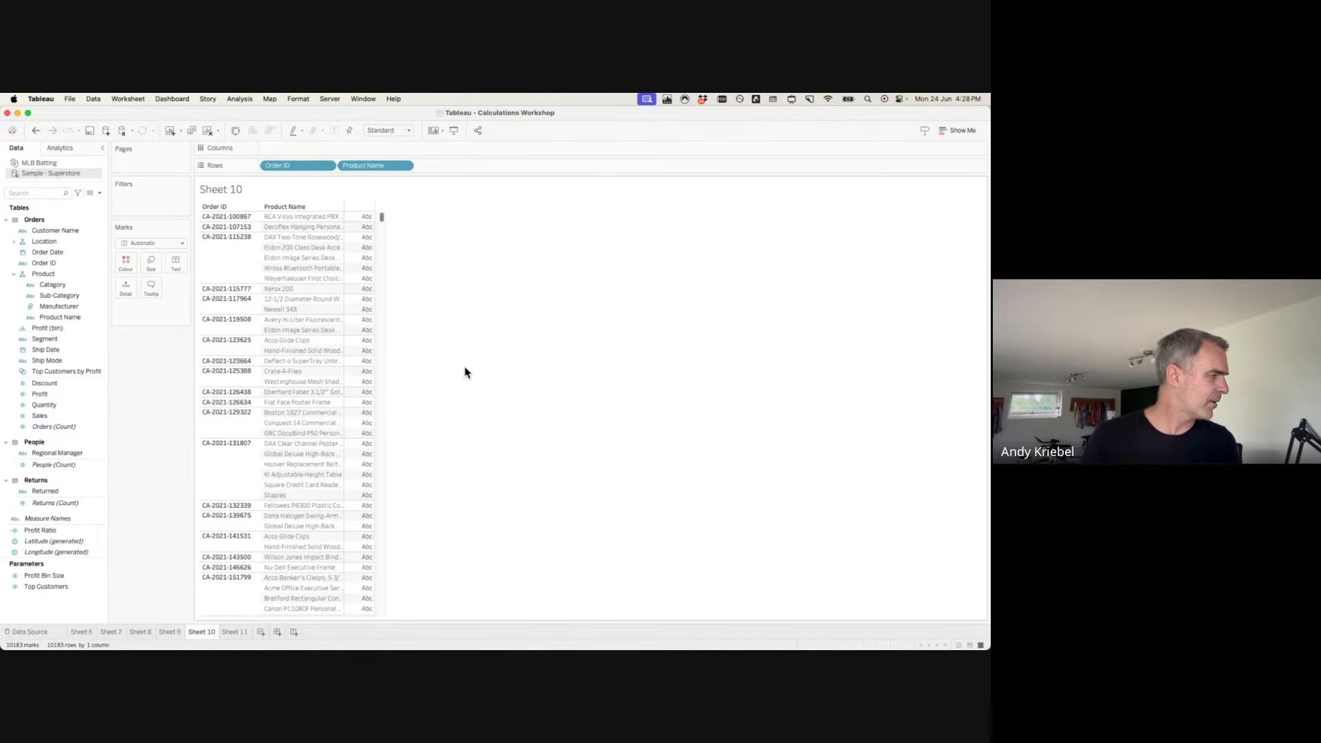
Check the count of orders on the Sheet 11 bar against the product list, and return to Sheet 10.
click(234, 632)
mouse_move(246, 414)
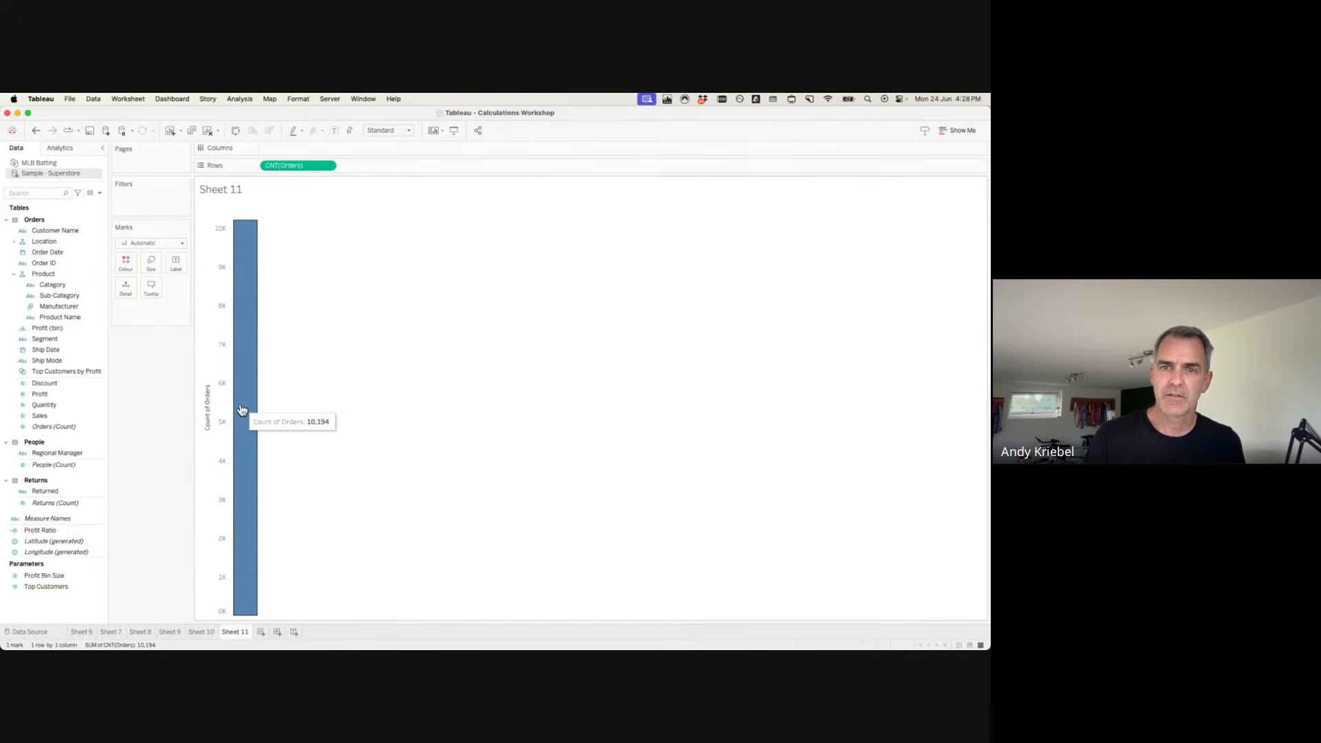
click(203, 631)
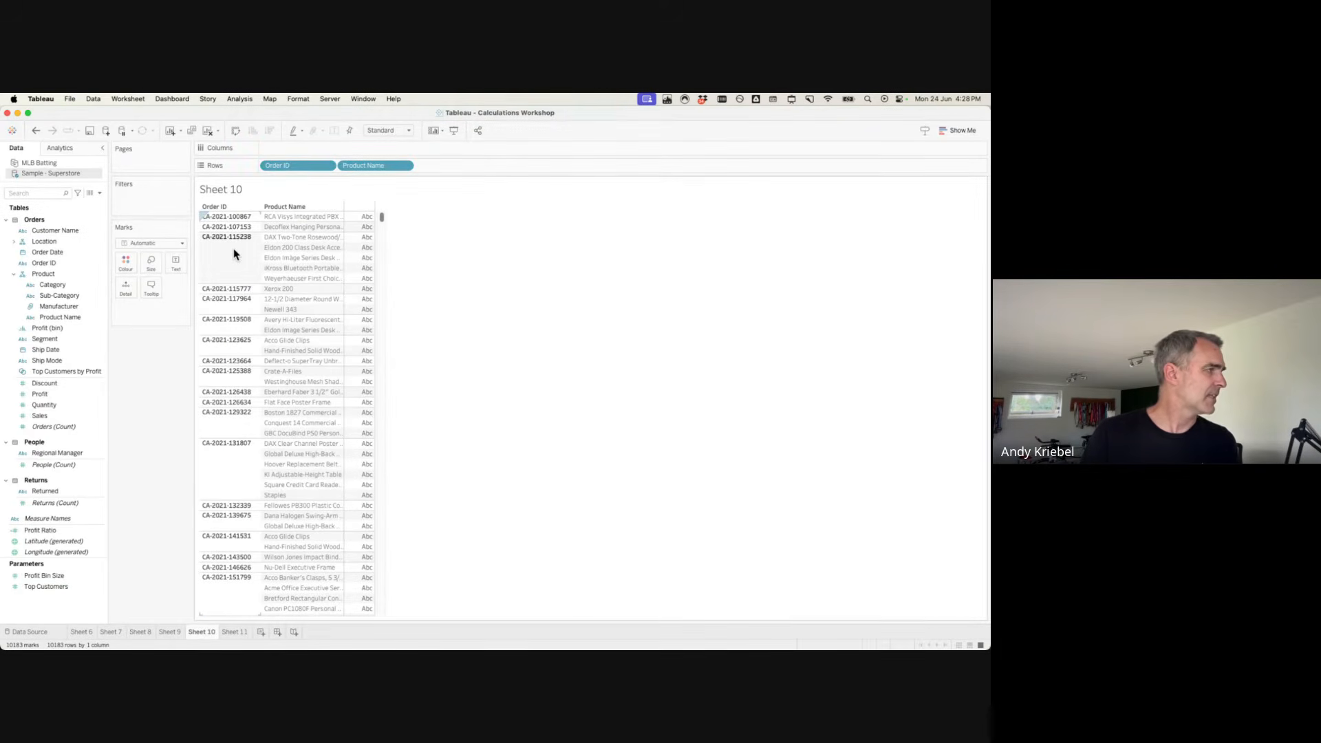
Show the hidden fields of the Superstore data source and unhide Row ID.
click(100, 193)
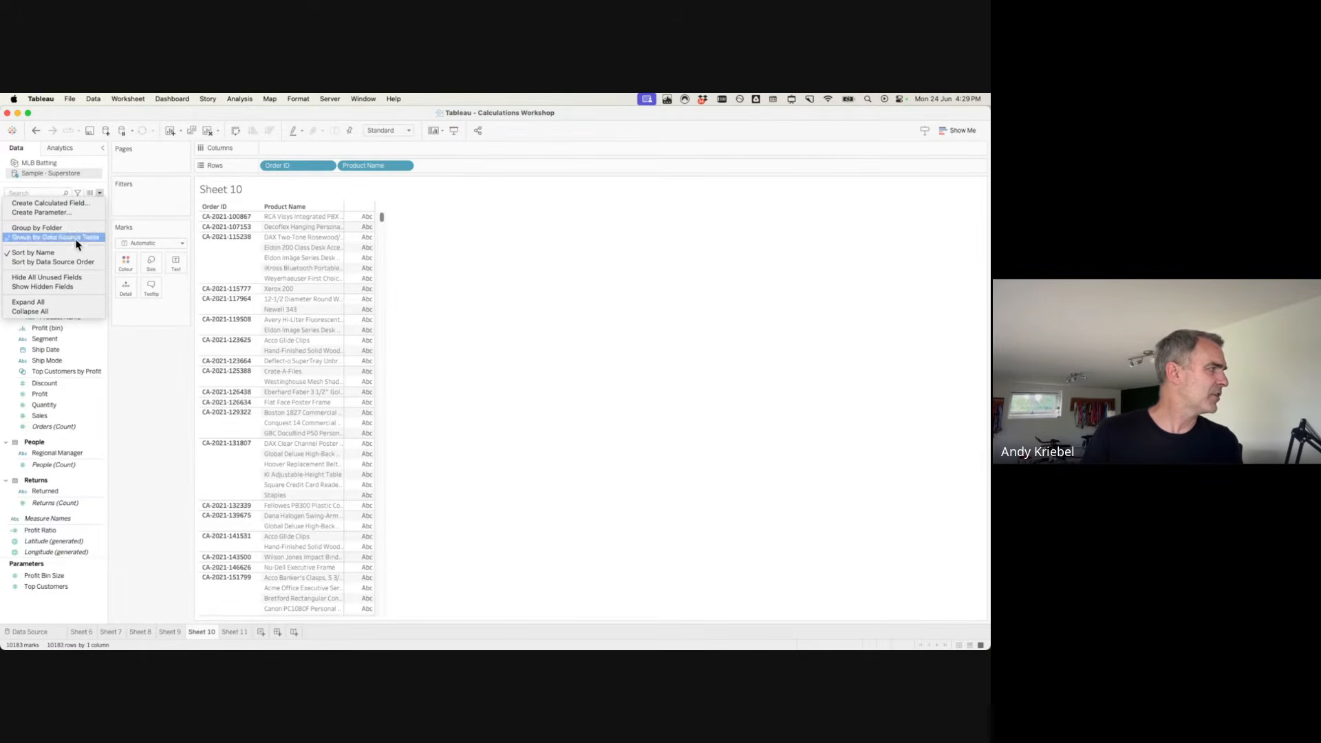
click(64, 287)
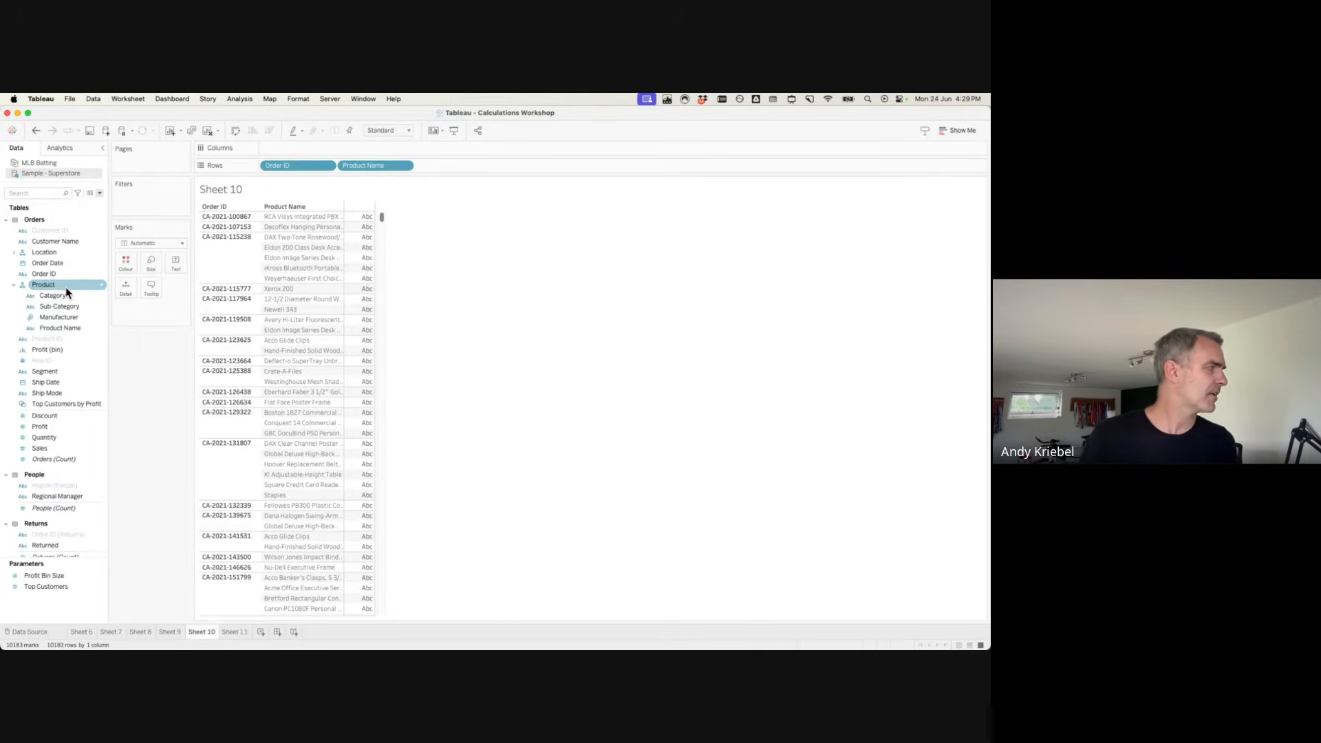
right_click(61, 362)
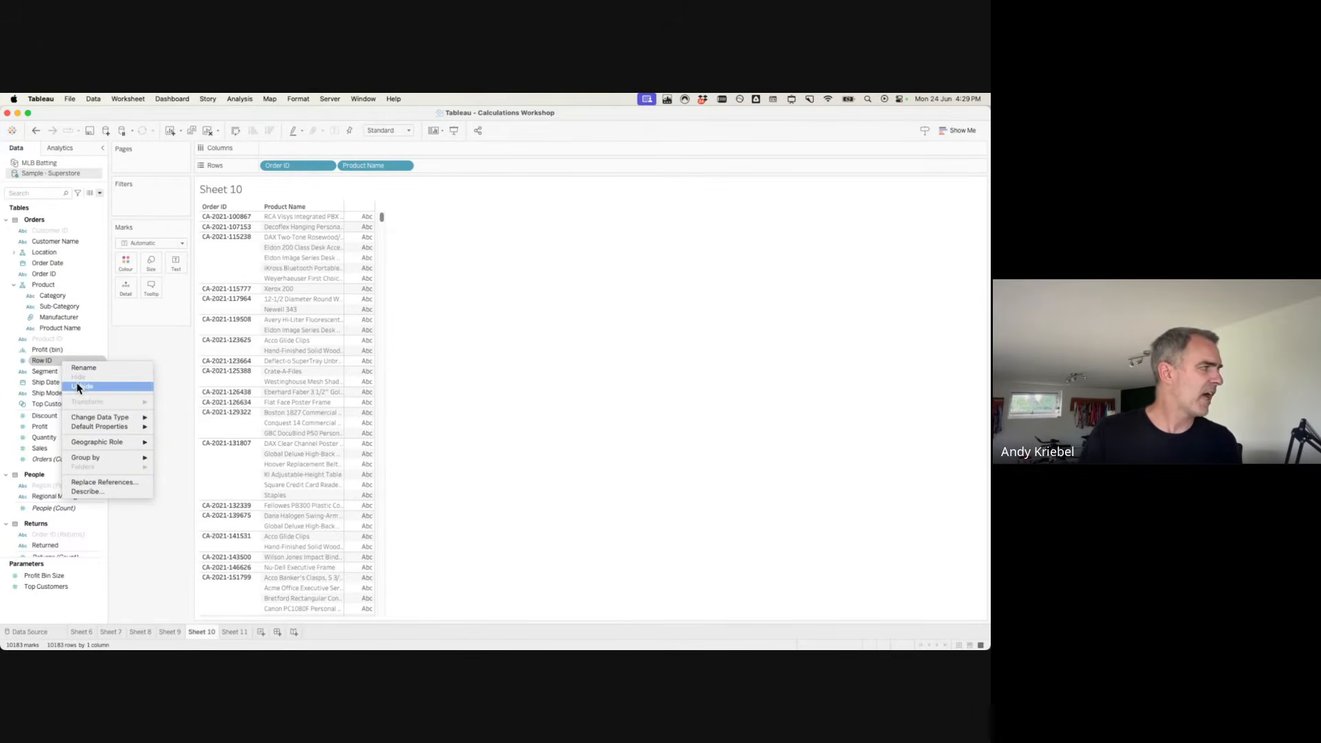
click(77, 385)
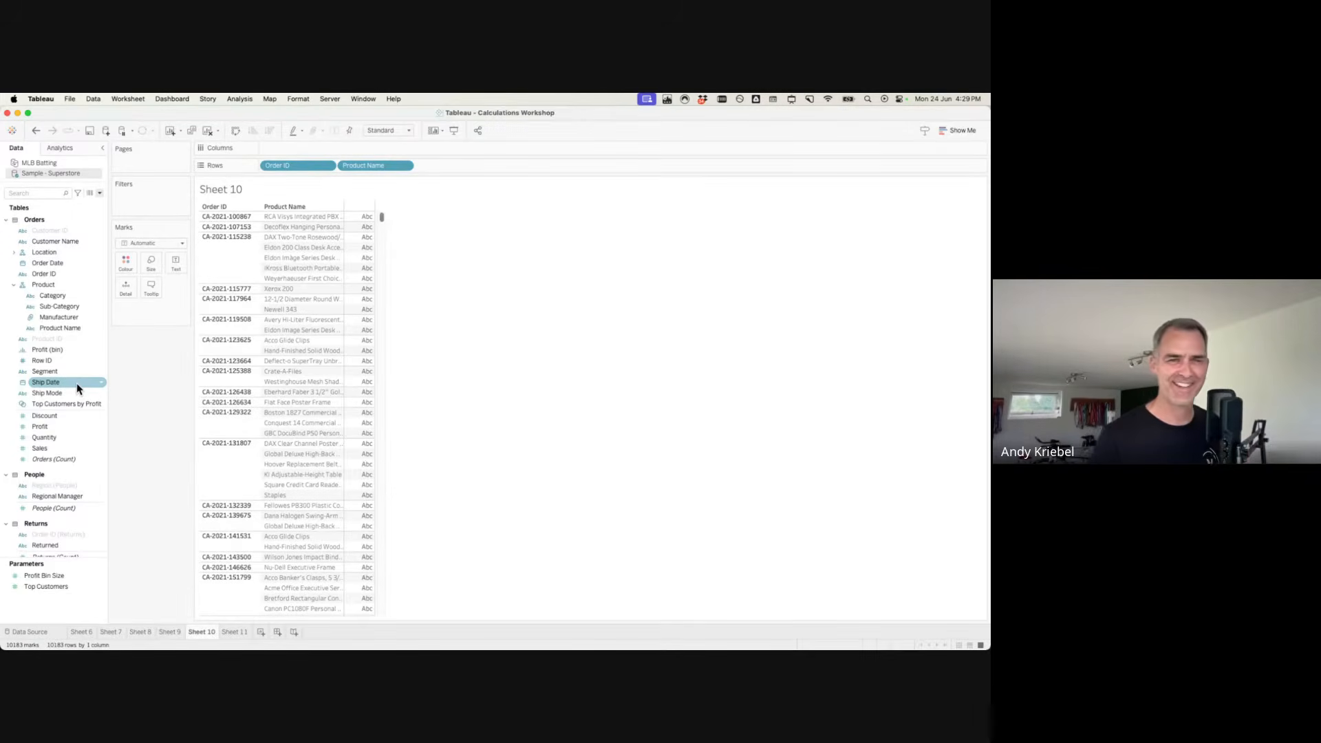
Unhide the Product ID field and stop showing the remaining hidden fields.
click(64, 351)
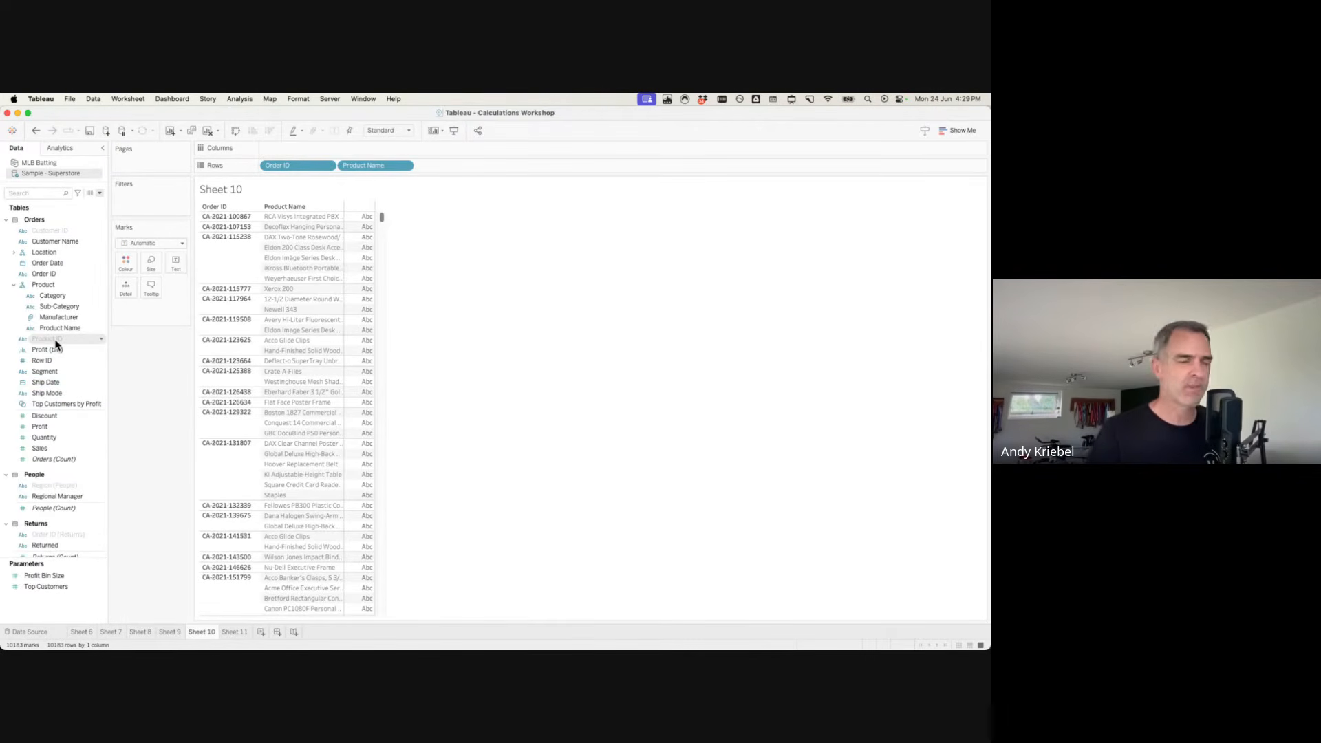
right_click(56, 341)
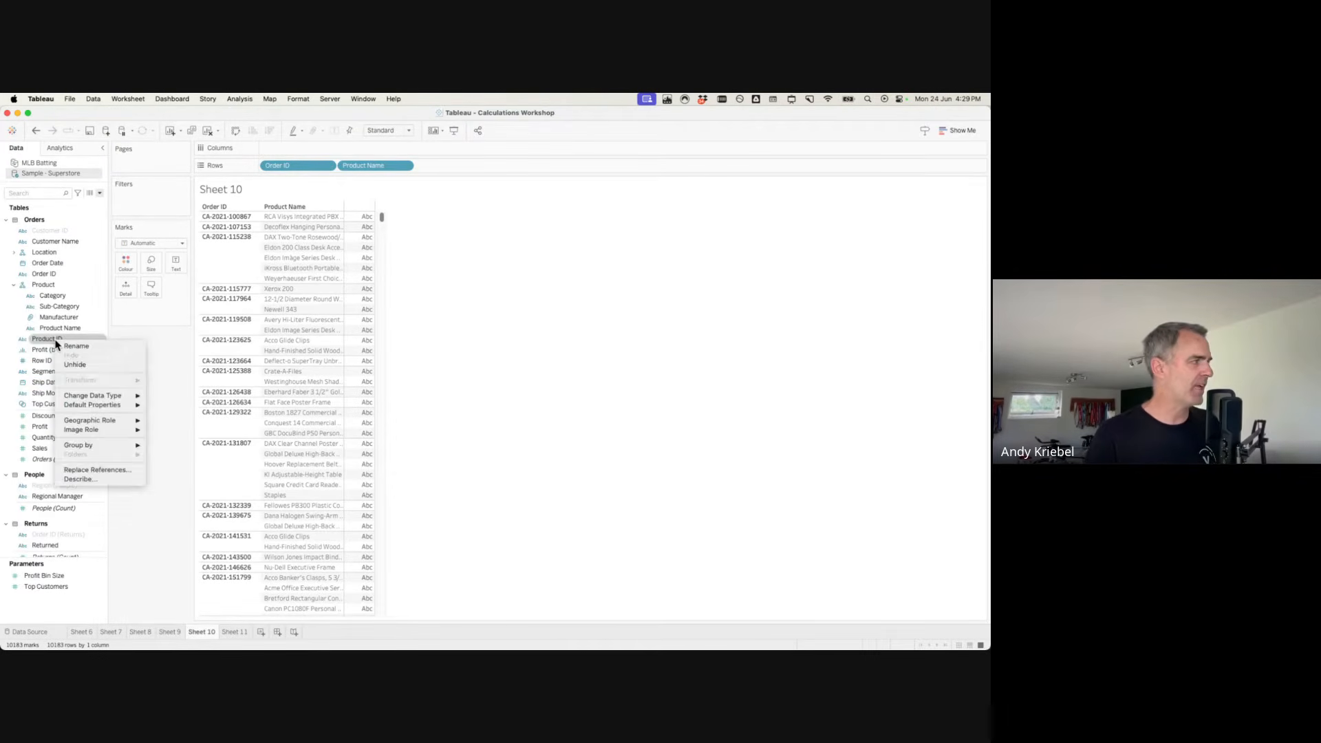
click(68, 366)
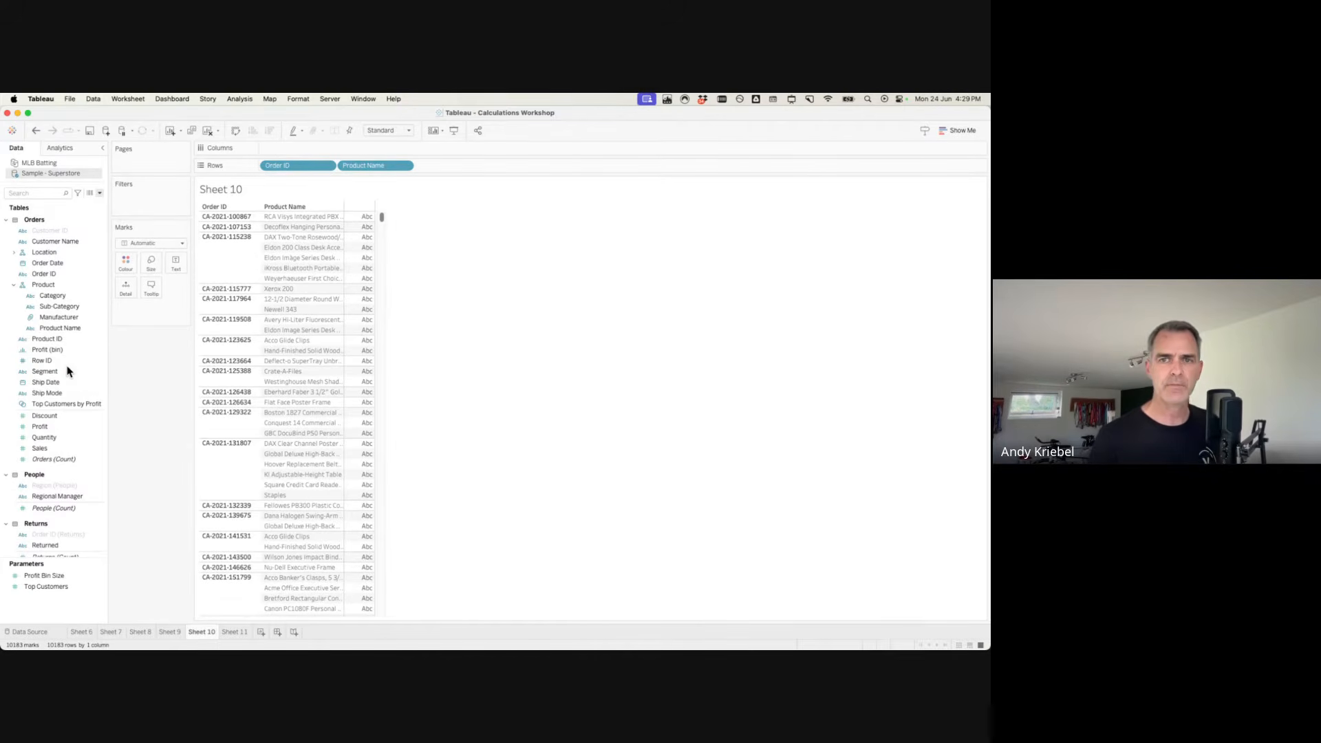
click(59, 350)
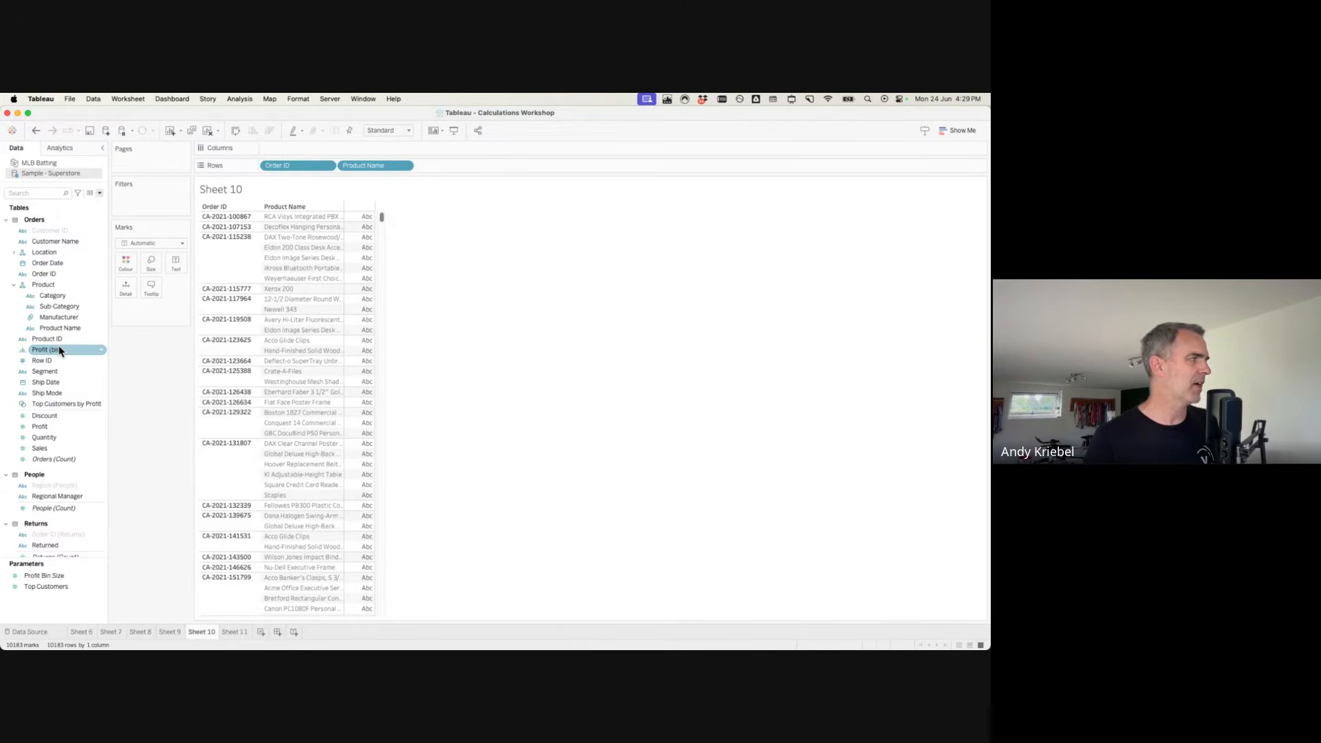
click(100, 195)
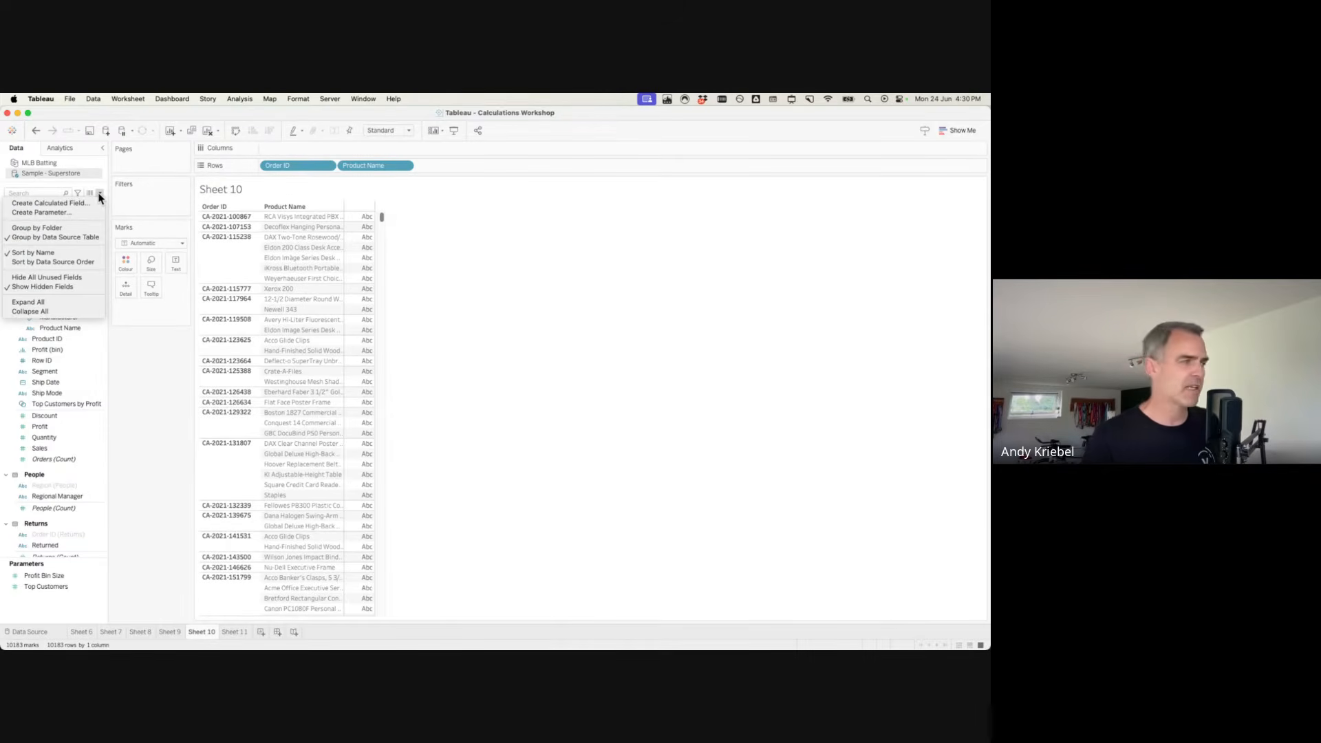
click(57, 287)
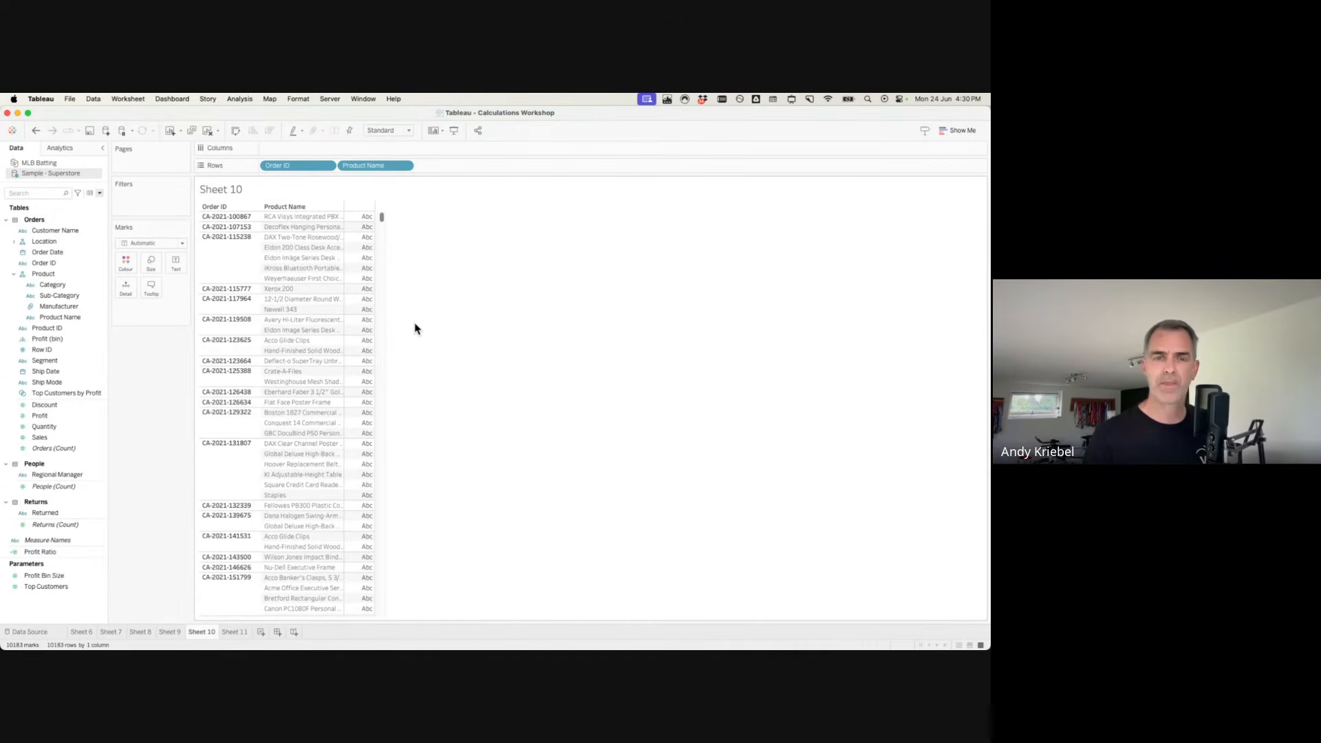
Add Row ID to Rows after Product Name and select the repeated Acco Glide Clips entry to inspect its rows.
click(49, 352)
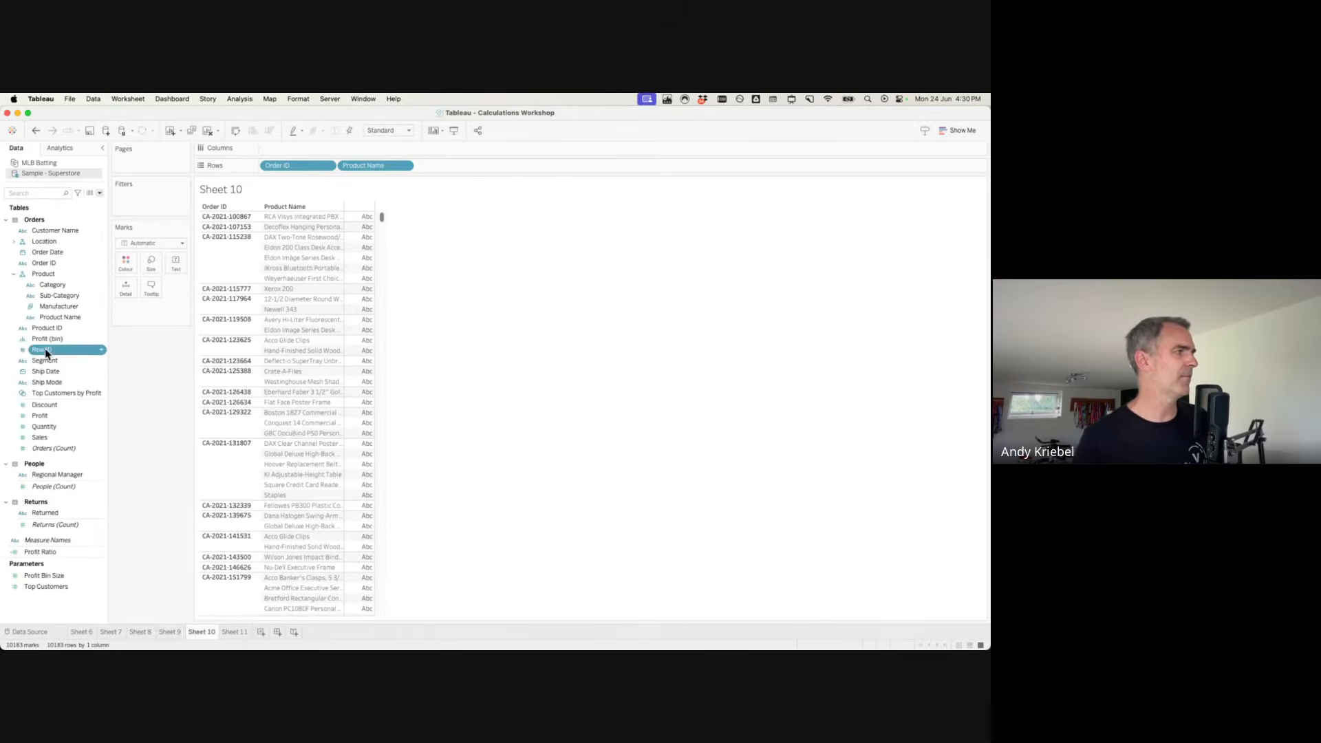
mouse_move(44, 349)
mouse_down()
mouse_move(492, 177)
mouse_move(513, 293)
mouse_up()
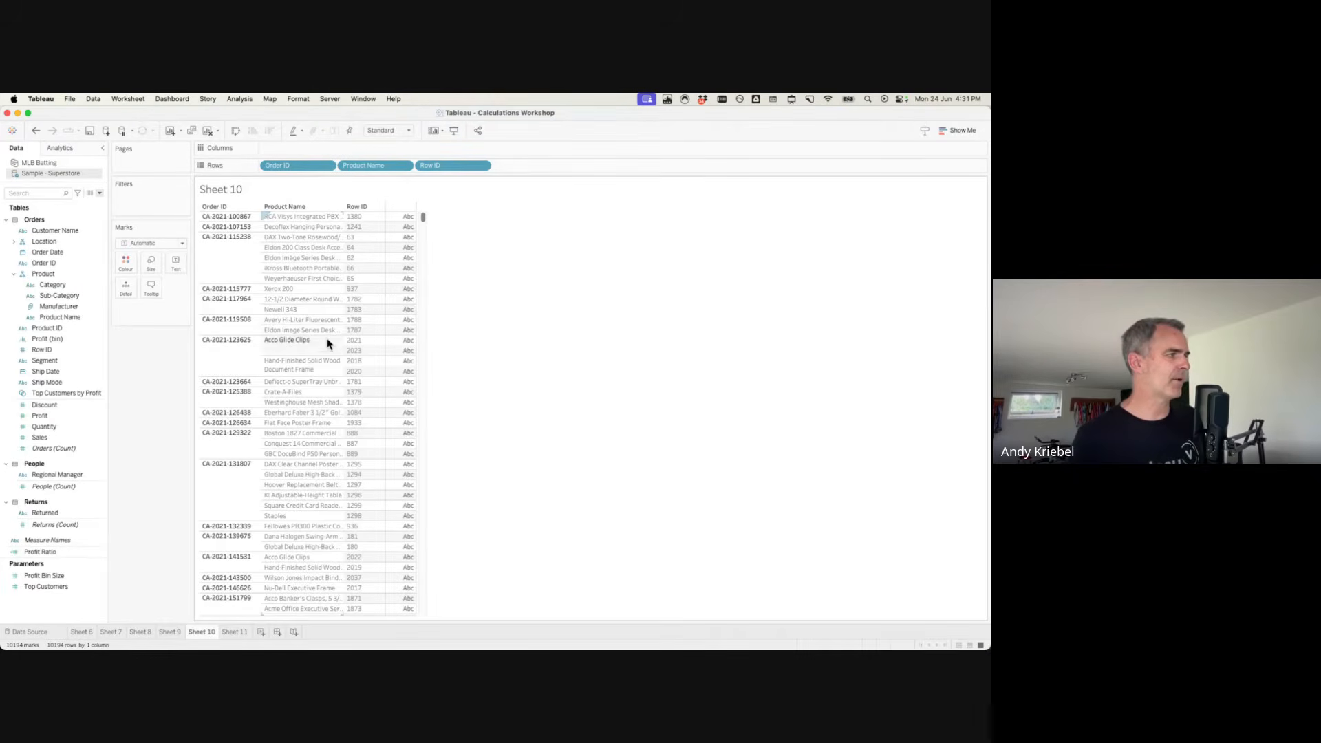
click(286, 349)
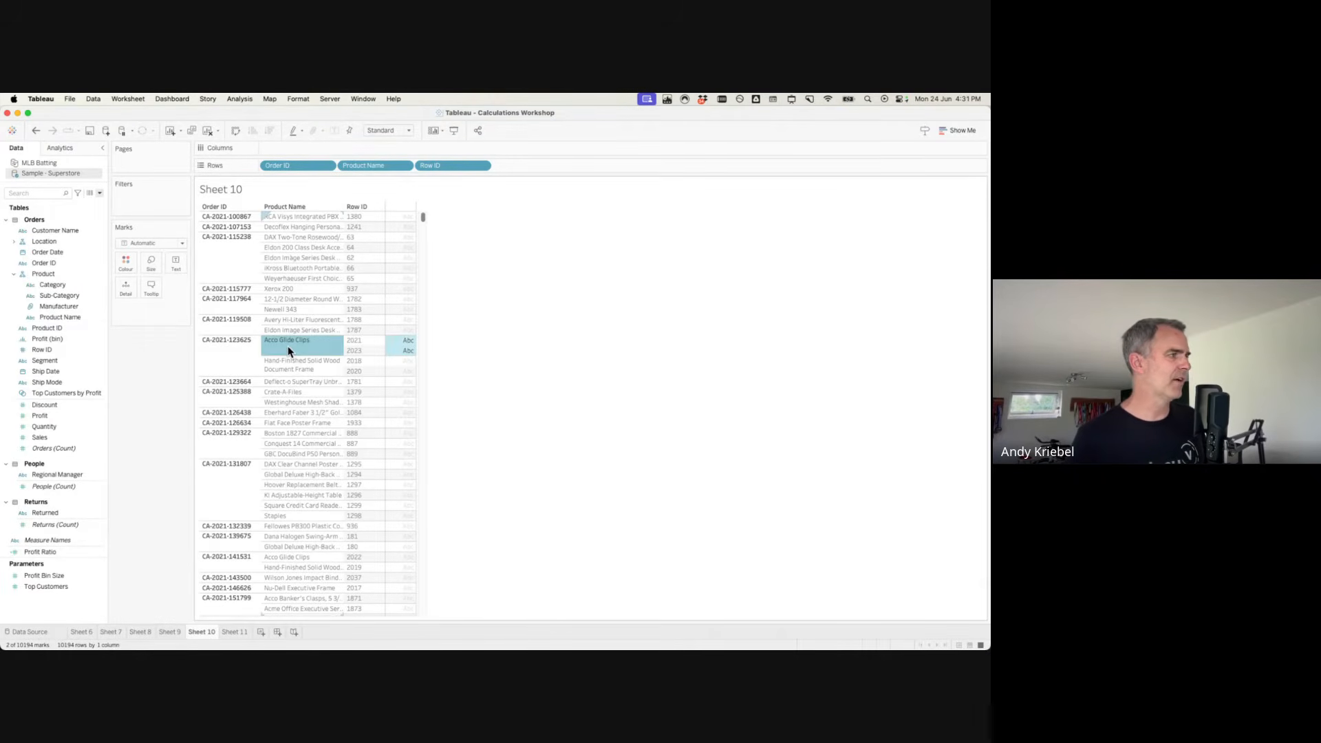
mouse_move(289, 351)
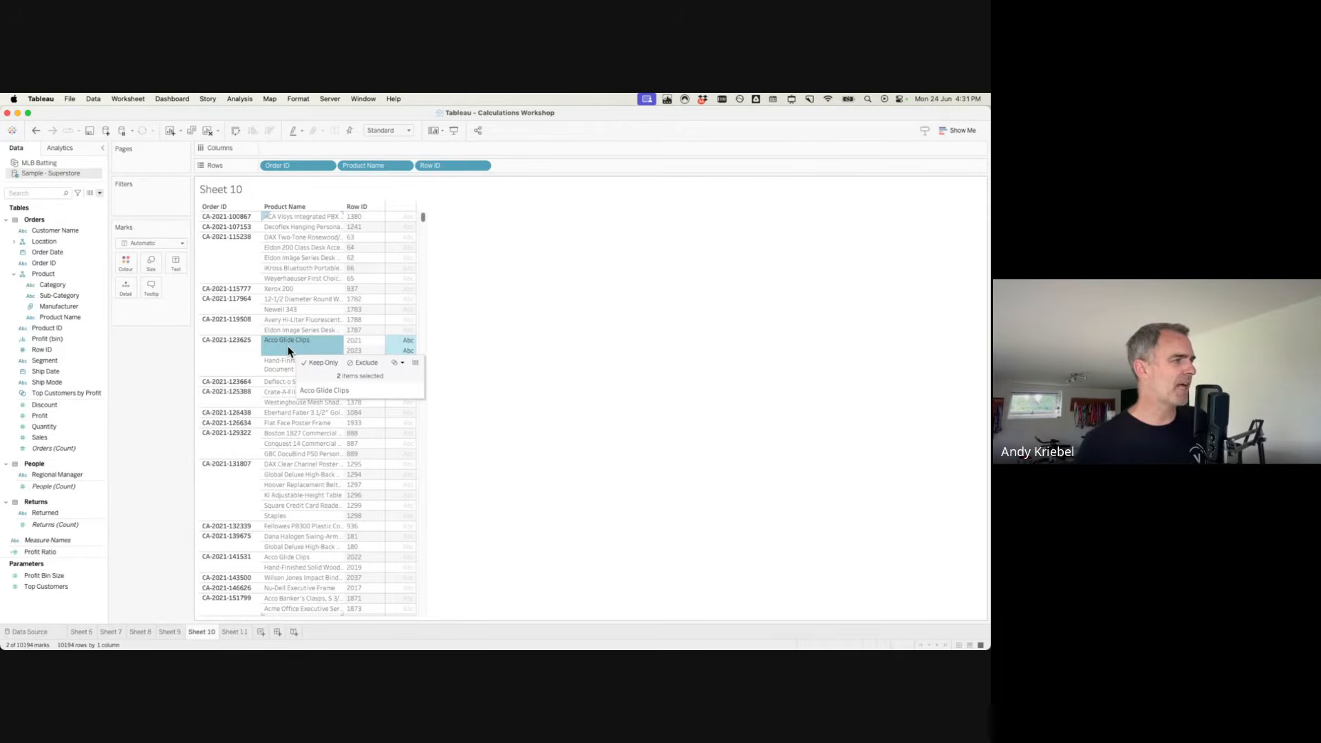
mouse_move(332, 350)
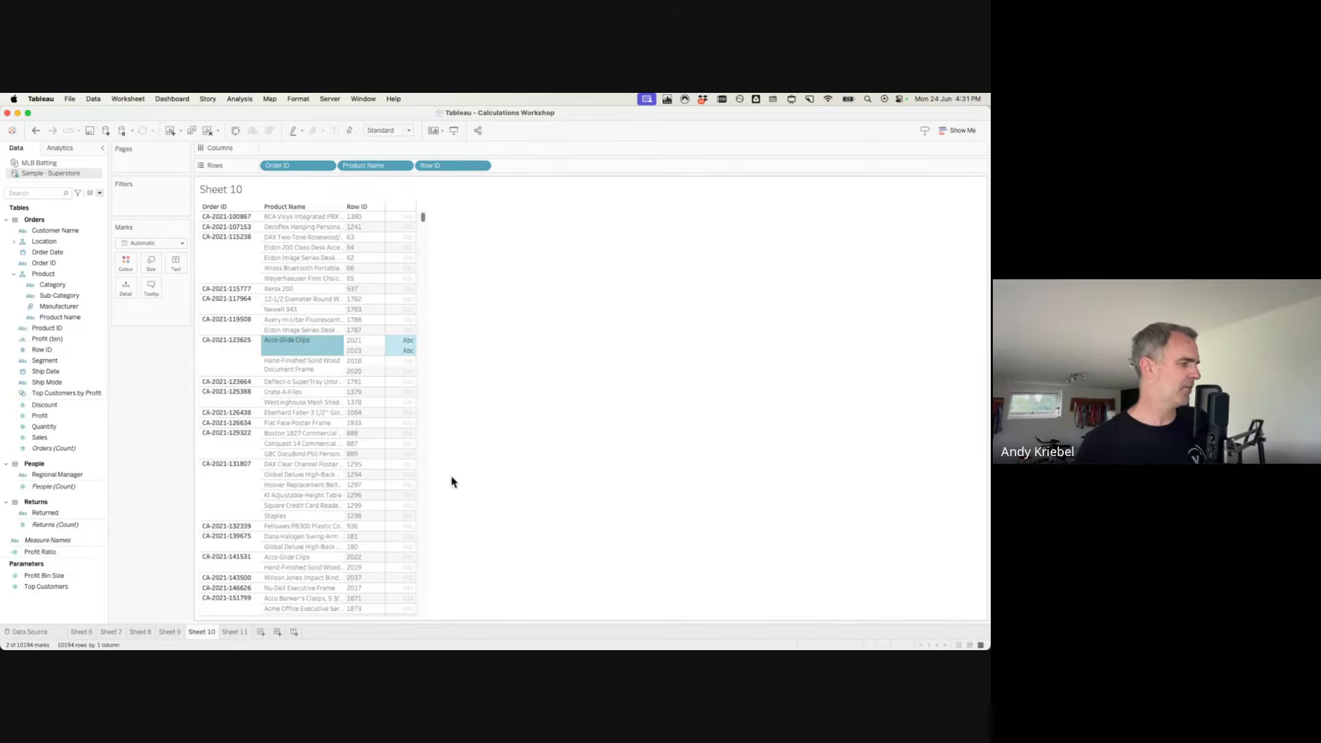
Compare the Row ID level table with the Count of Orders bar on Sheet 11, and go back to Sheet 10.
click(234, 632)
mouse_move(247, 334)
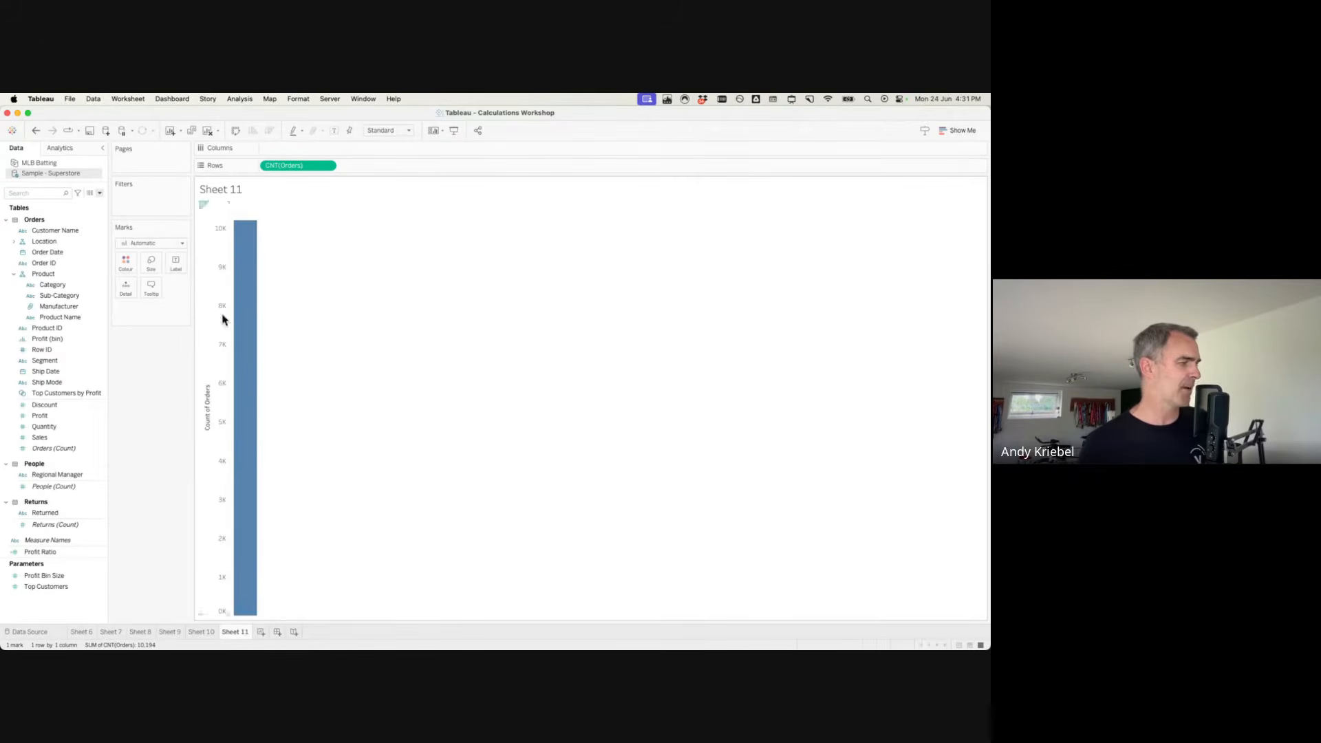
click(201, 632)
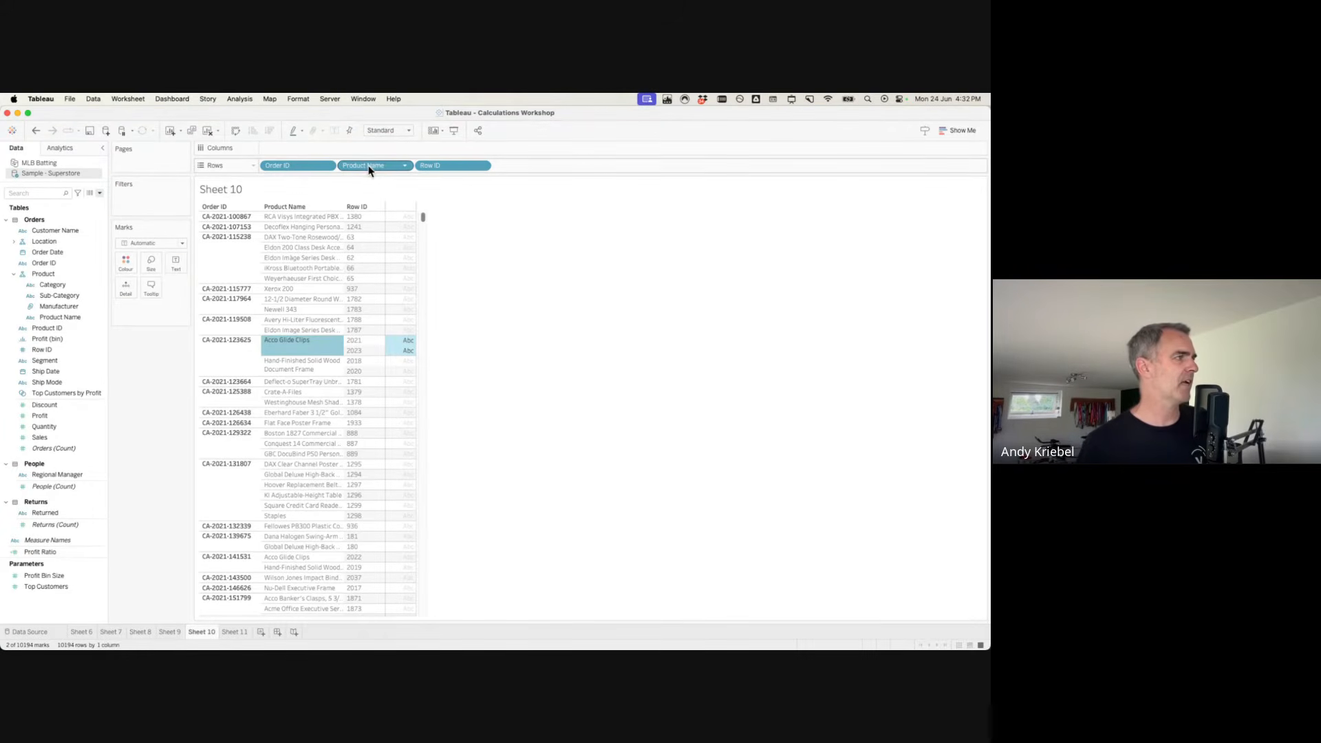
Try to replace Product Name on Rows with Order Date as a discrete field after Row ID.
drag(370, 170, 573, 295)
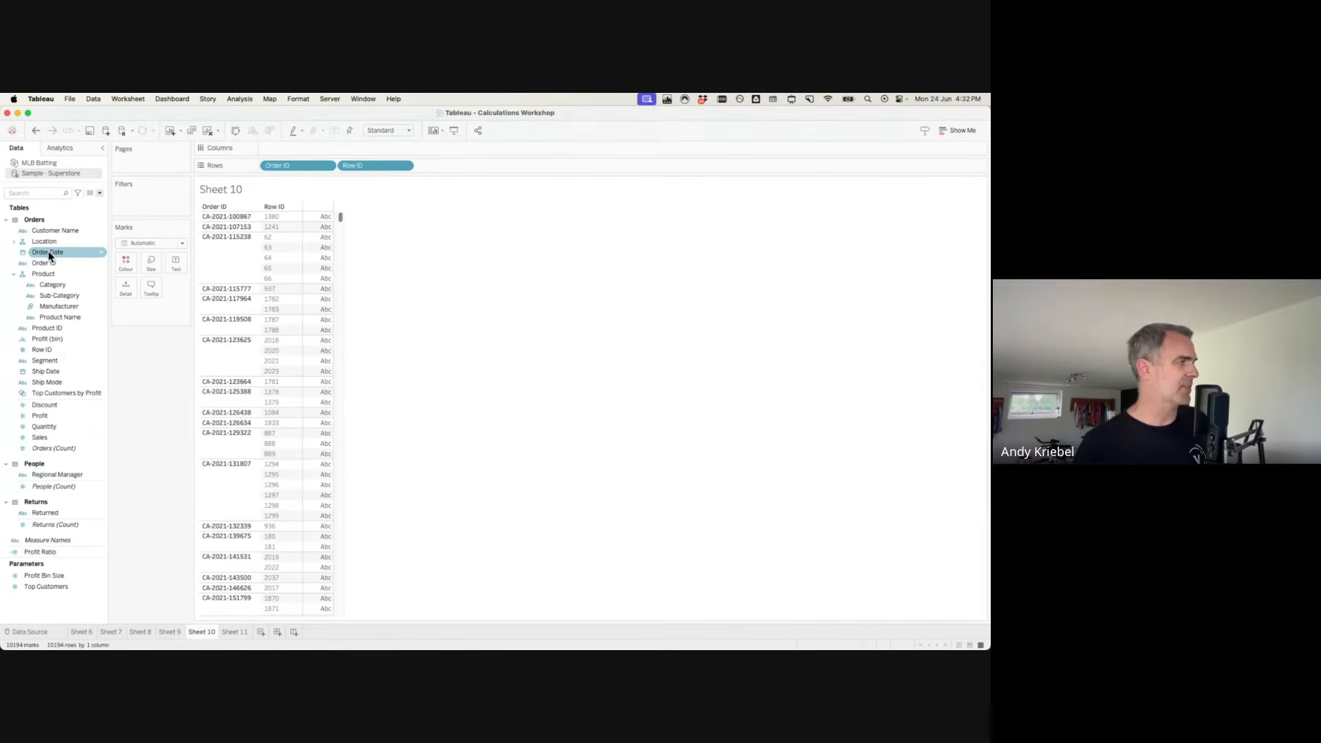
drag(48, 252, 494, 163)
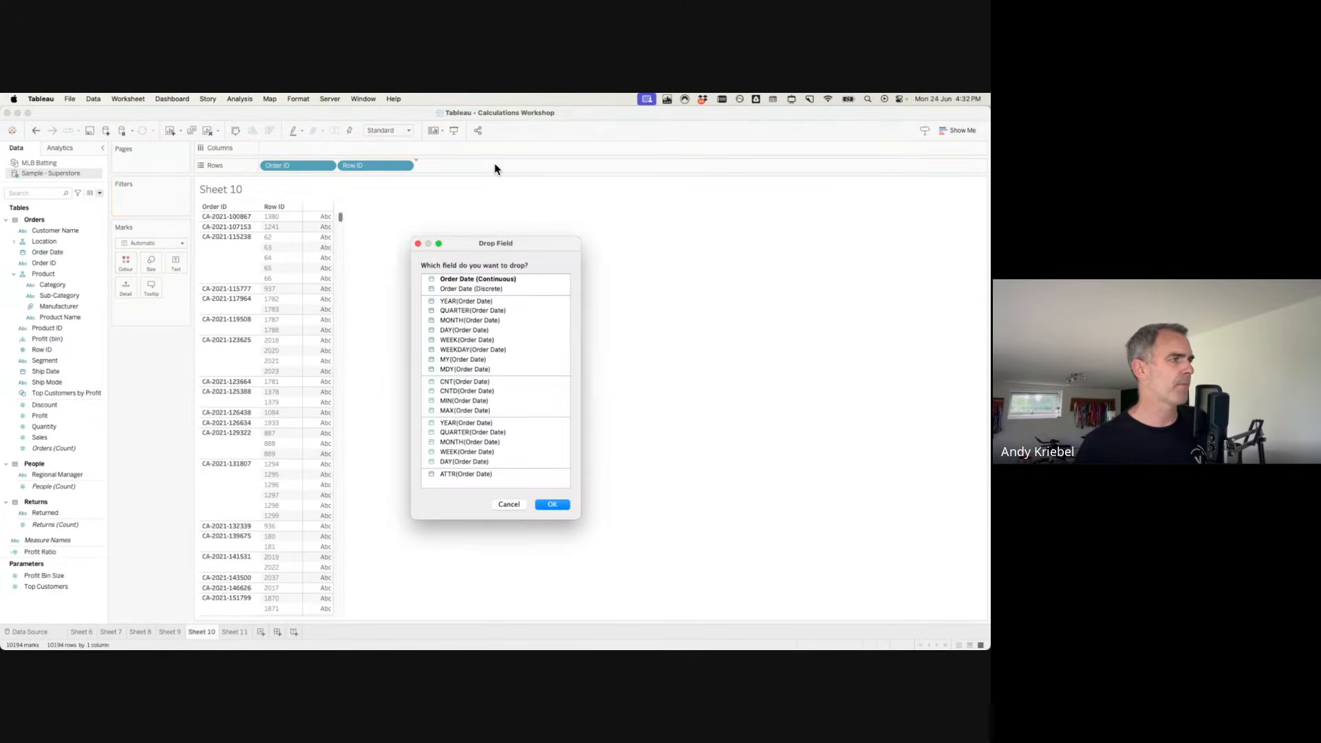
click(468, 289)
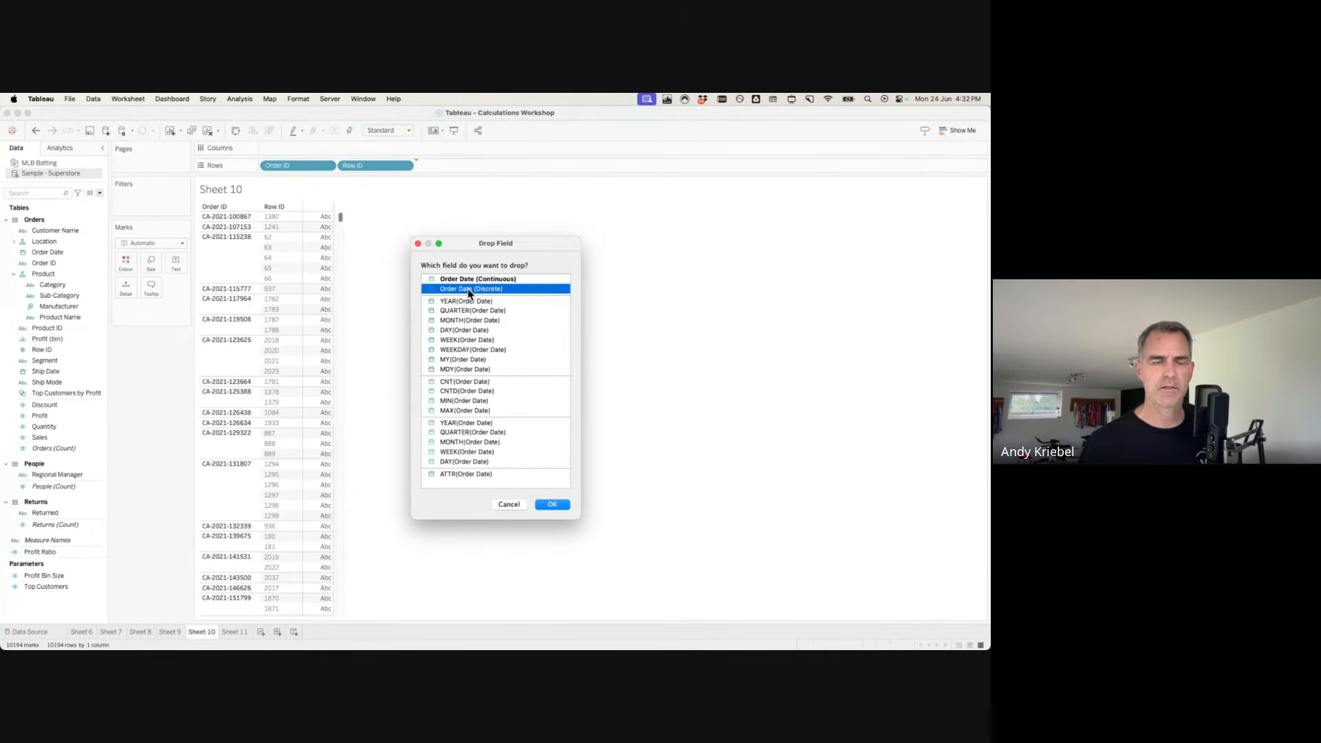
click(552, 504)
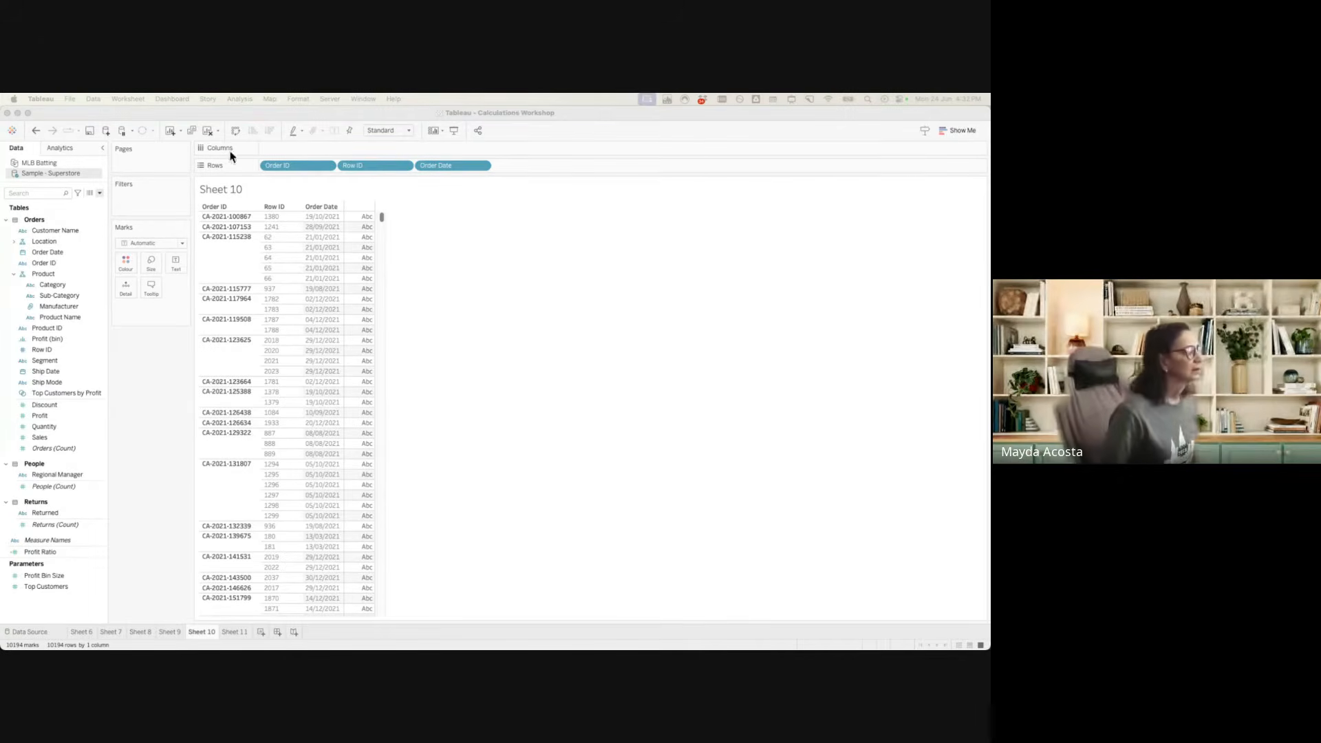
Undo the addition of Order Date and the removal of Product Name.
click(37, 134)
click(37, 134)
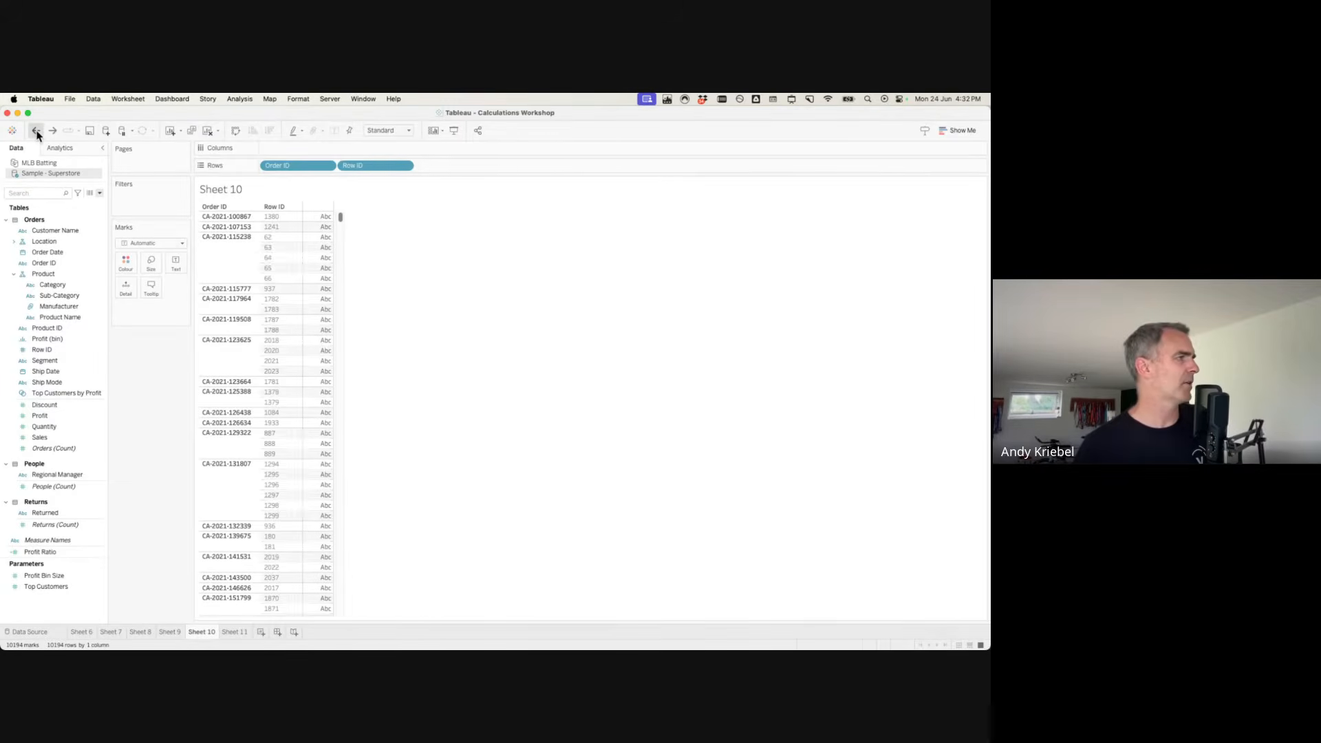
click(37, 133)
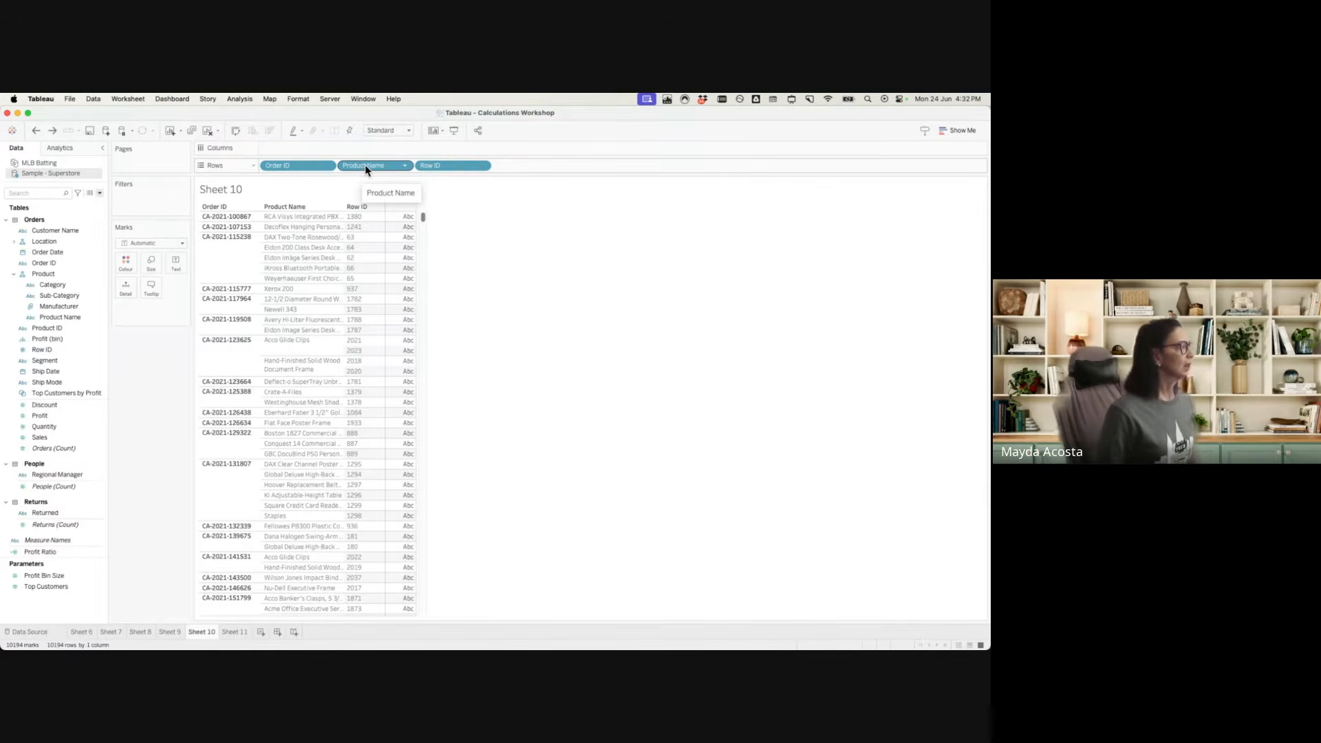
Remove Product Name from Rows and add Order Date (Discrete) after Row ID.
drag(366, 164, 609, 286)
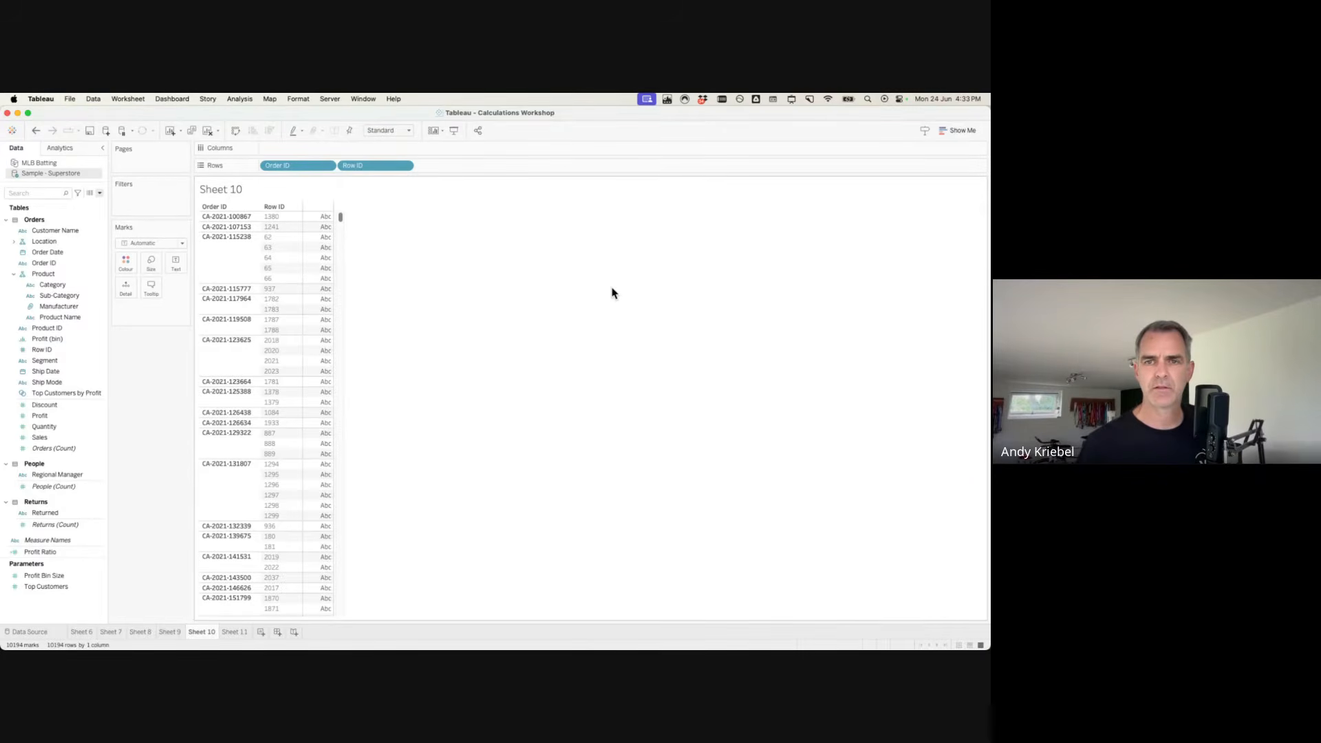
click(62, 297)
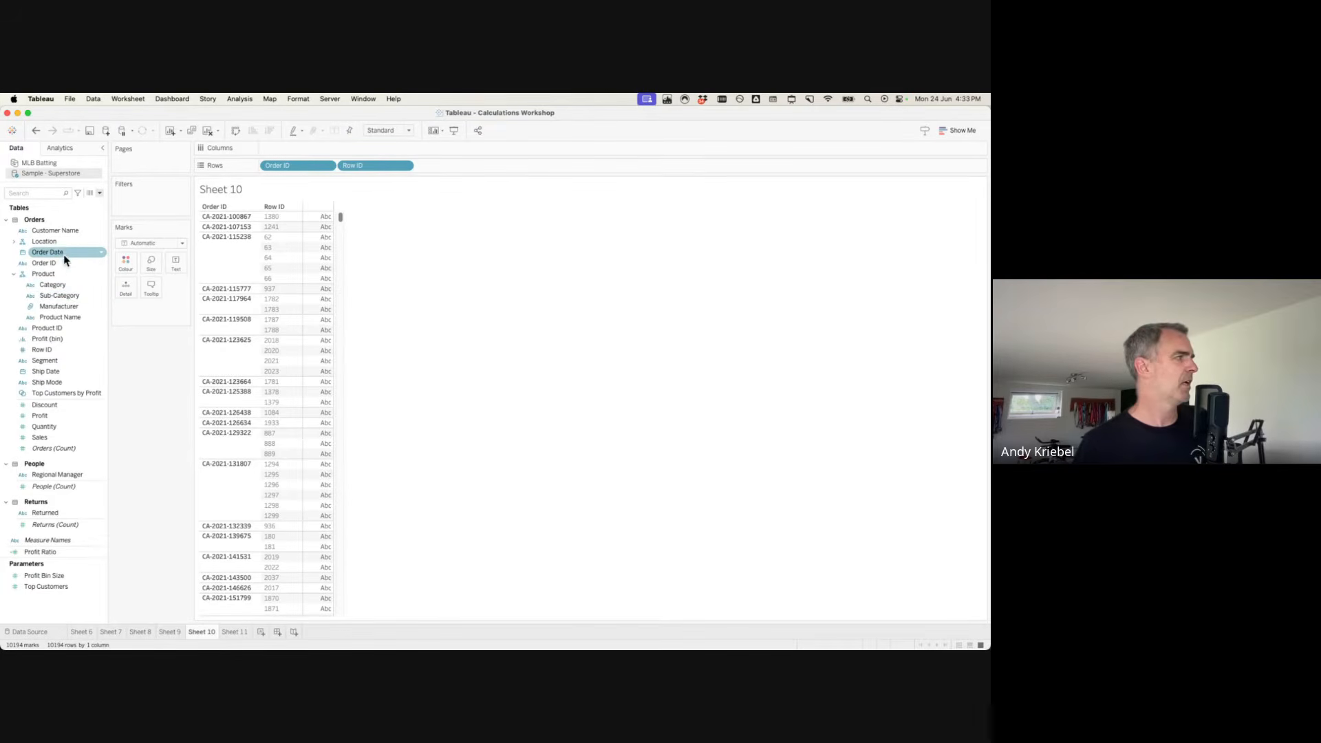
drag(48, 252, 470, 172)
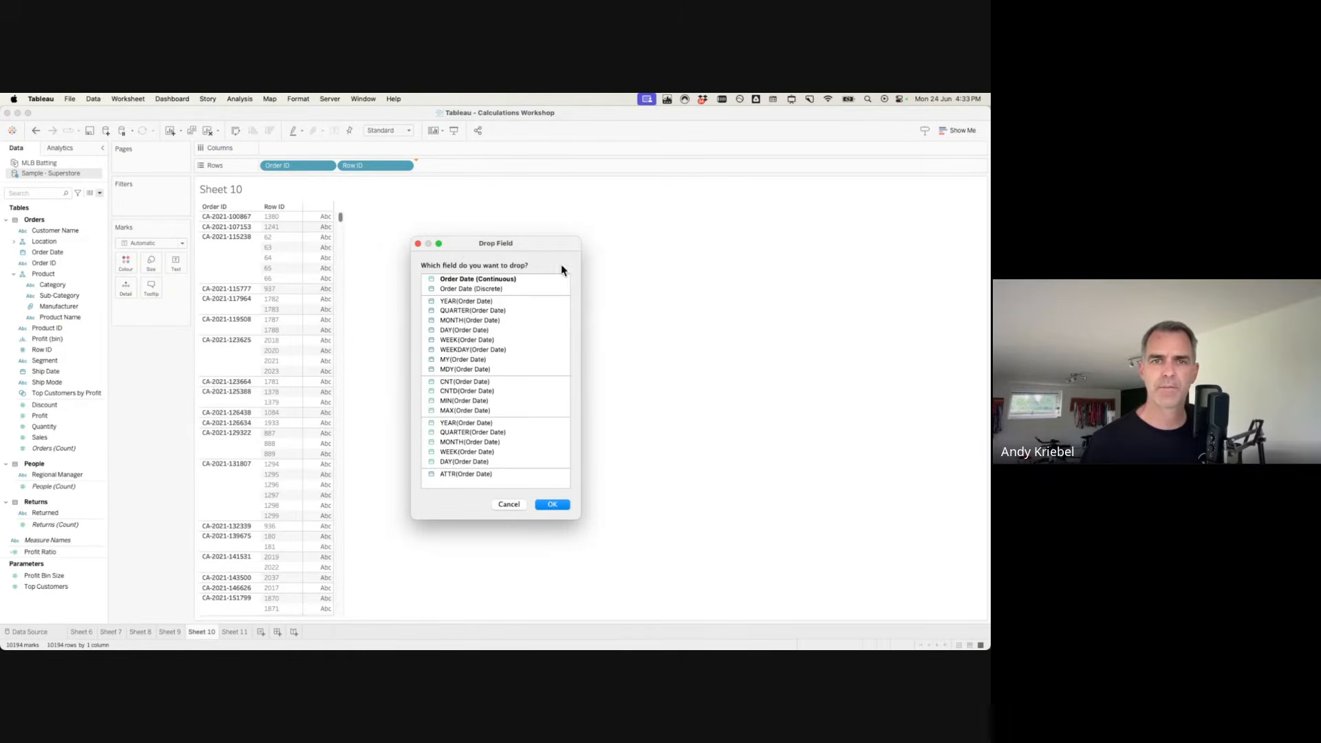
click(494, 289)
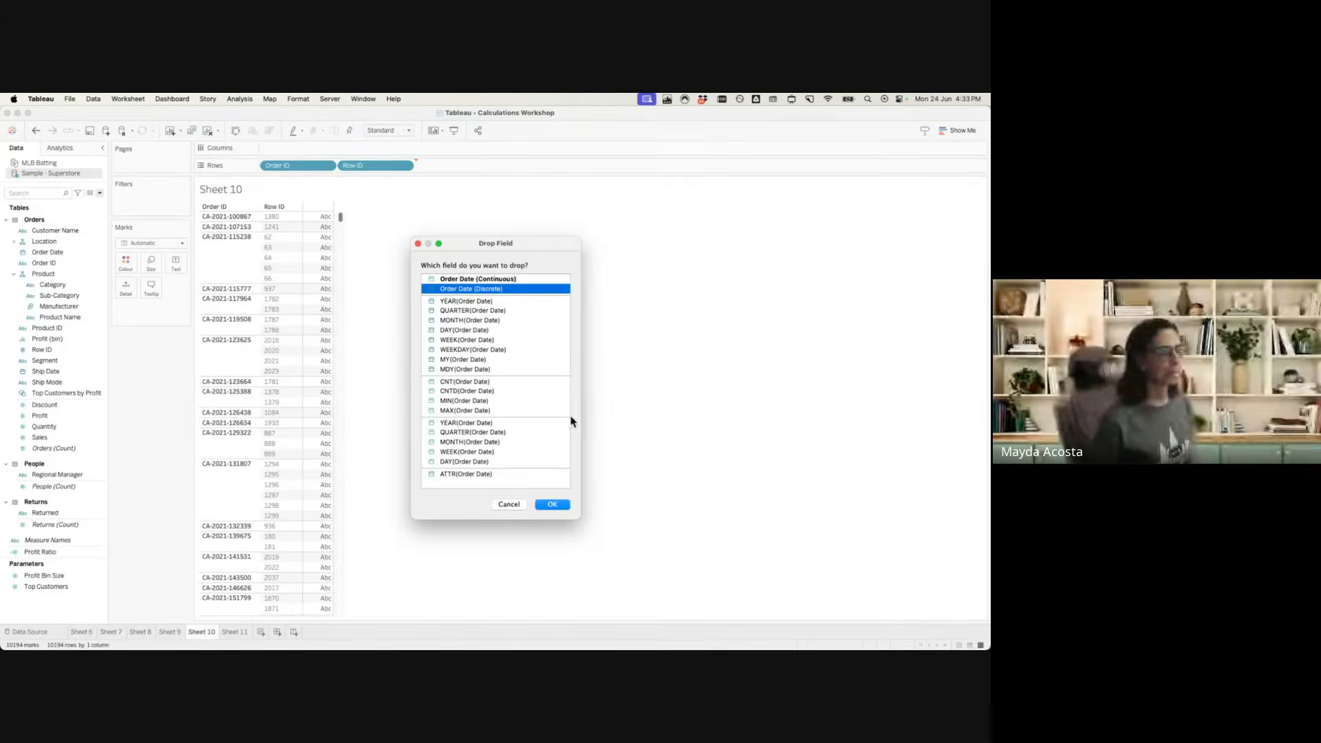
click(551, 503)
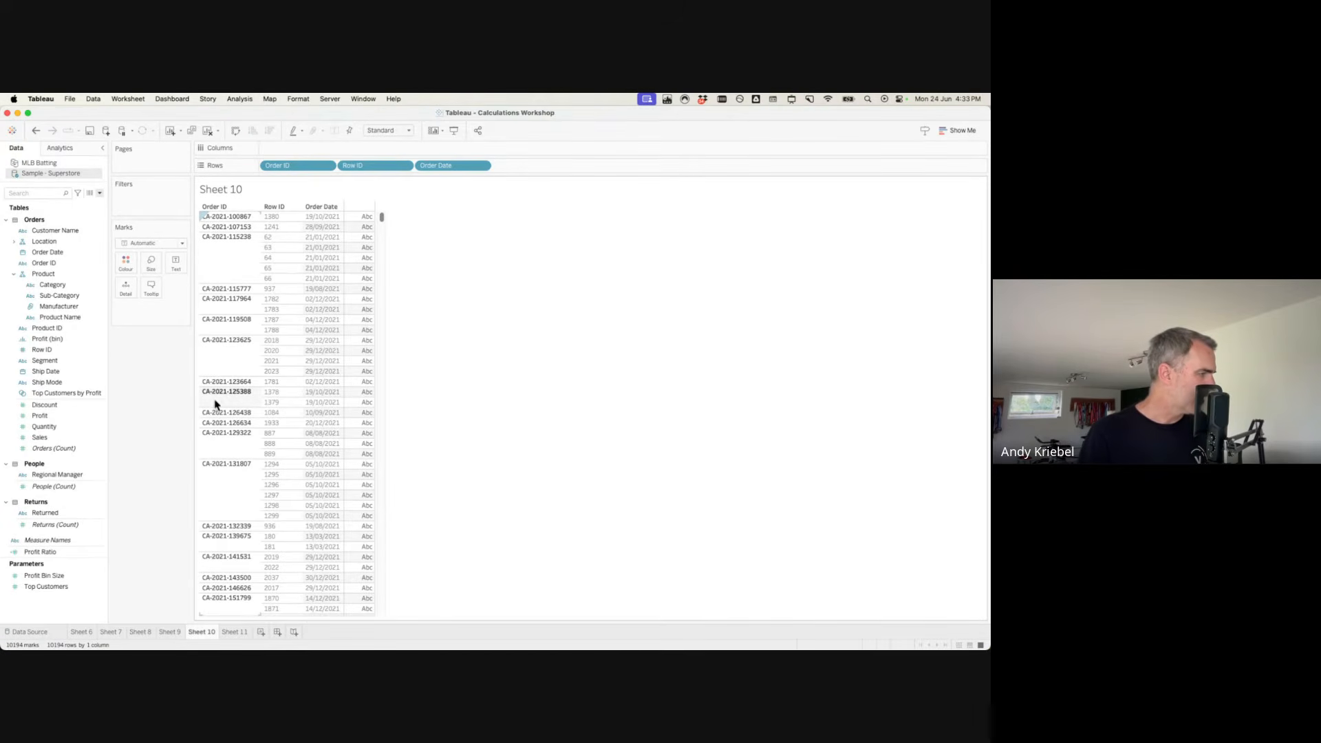
Add Category to Rows between Row ID and Order Date in the order-level table on Sheet 10.
scroll(214, 395, down, 5)
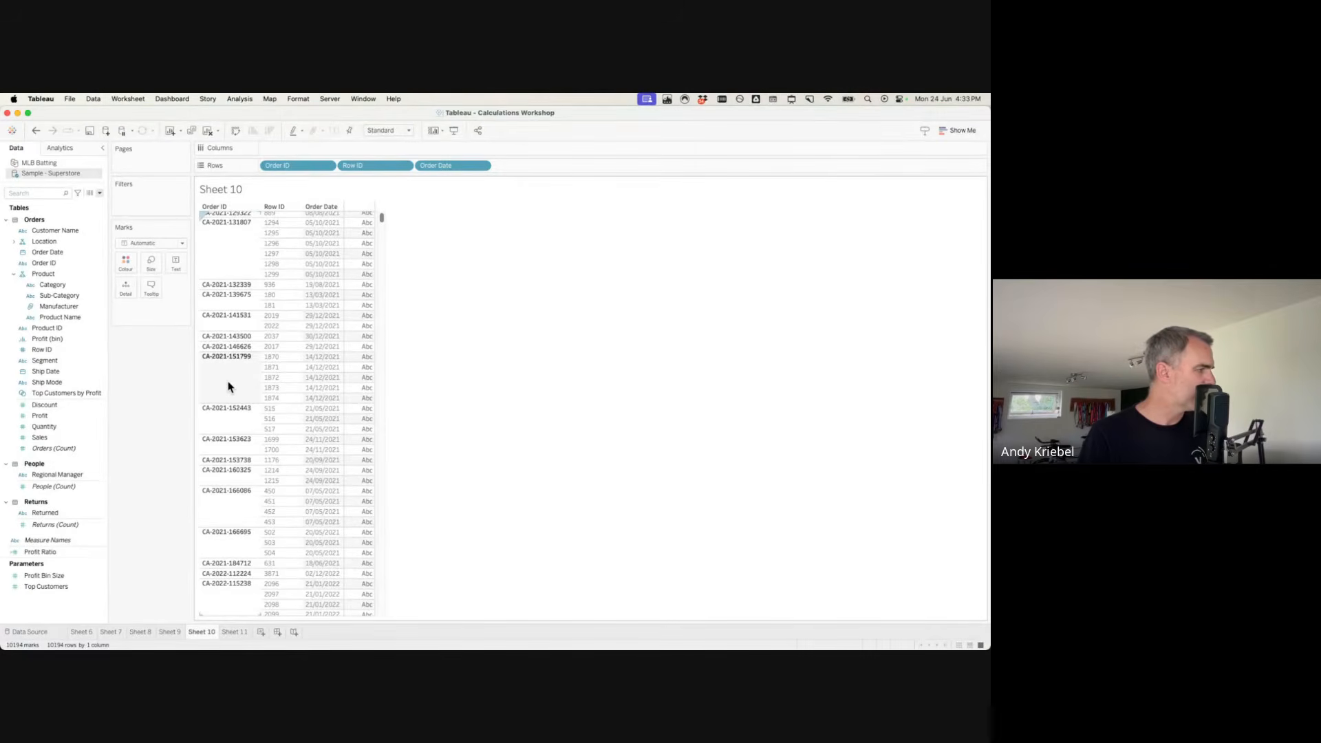
scroll(229, 387, down, 3)
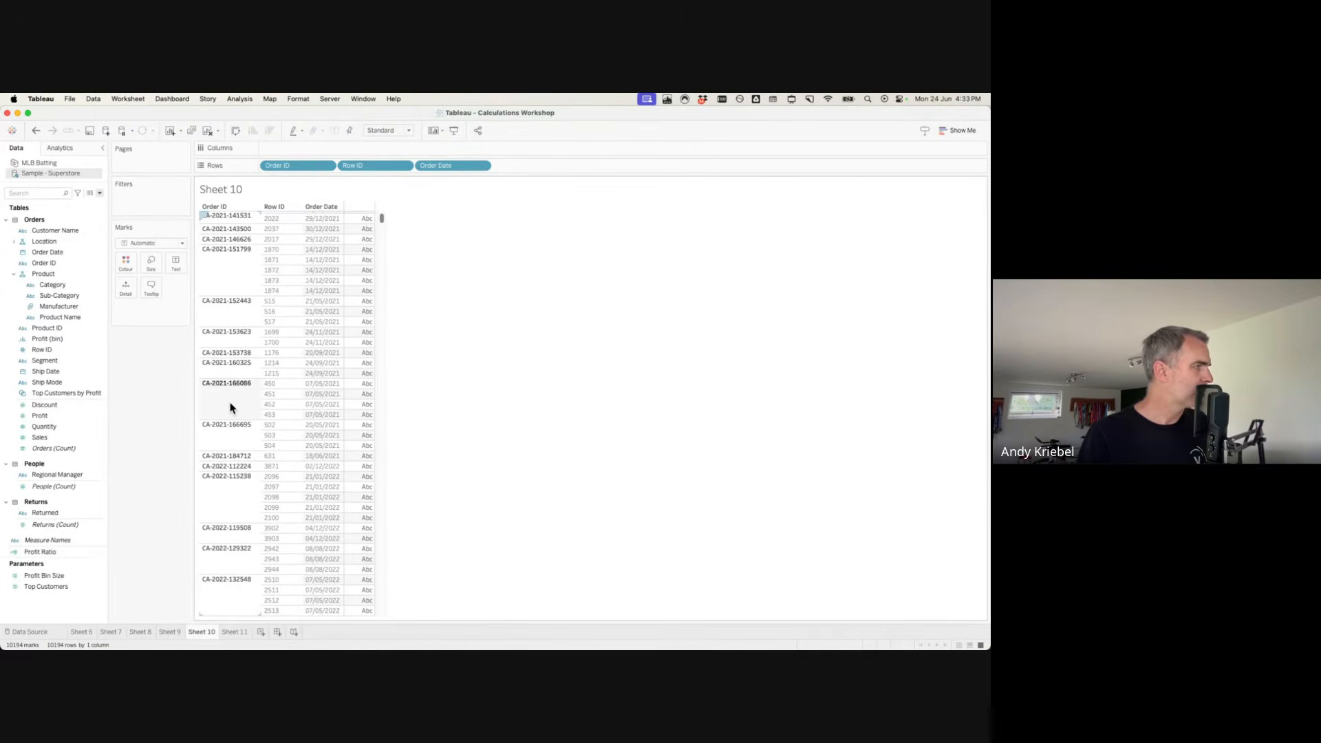
scroll(231, 408, down, 2)
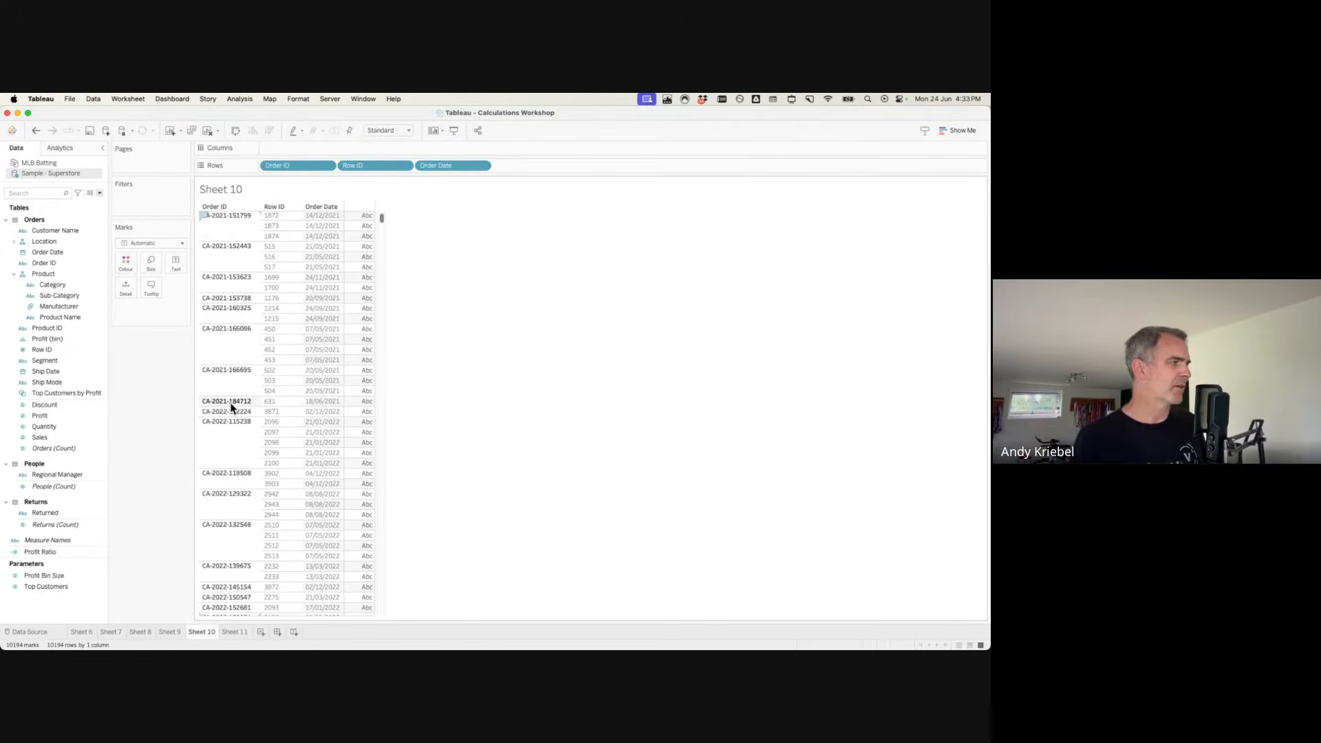
scroll(551, 333, up, 10)
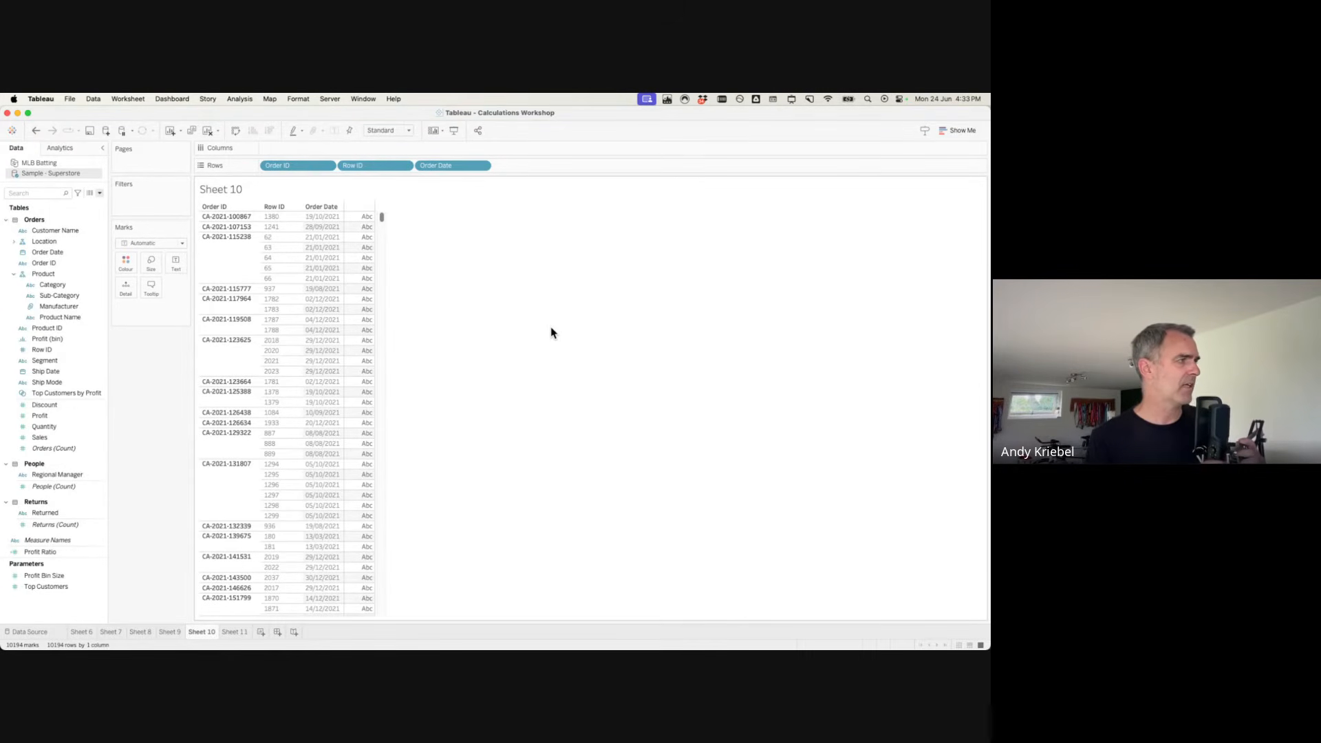
click(69, 231)
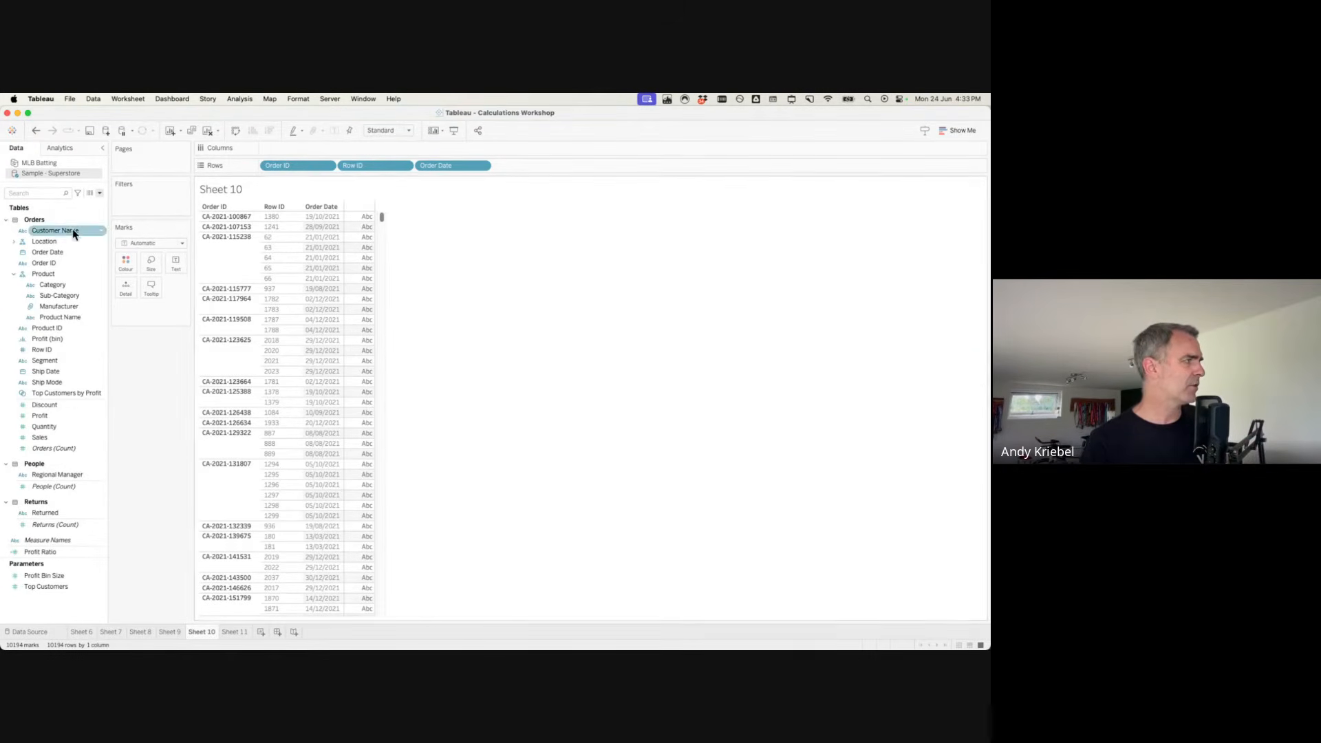
click(51, 285)
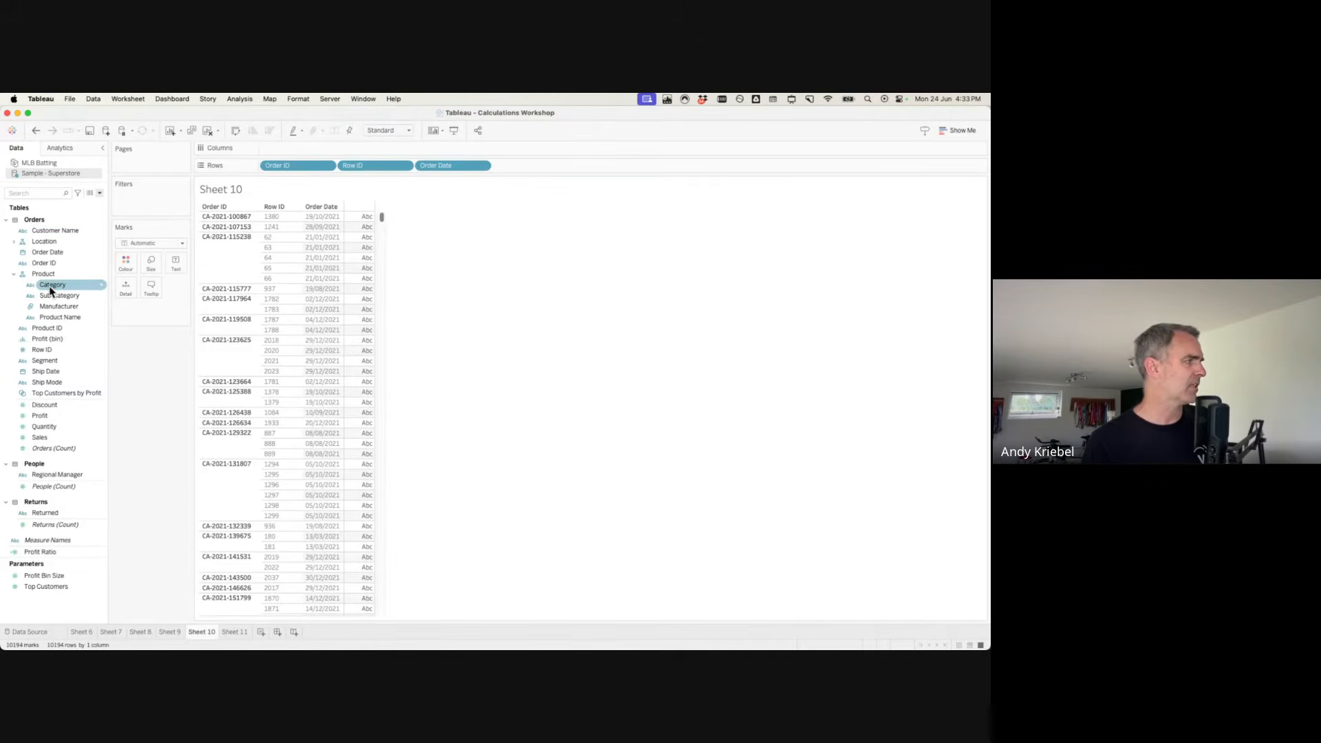
drag(48, 286, 417, 170)
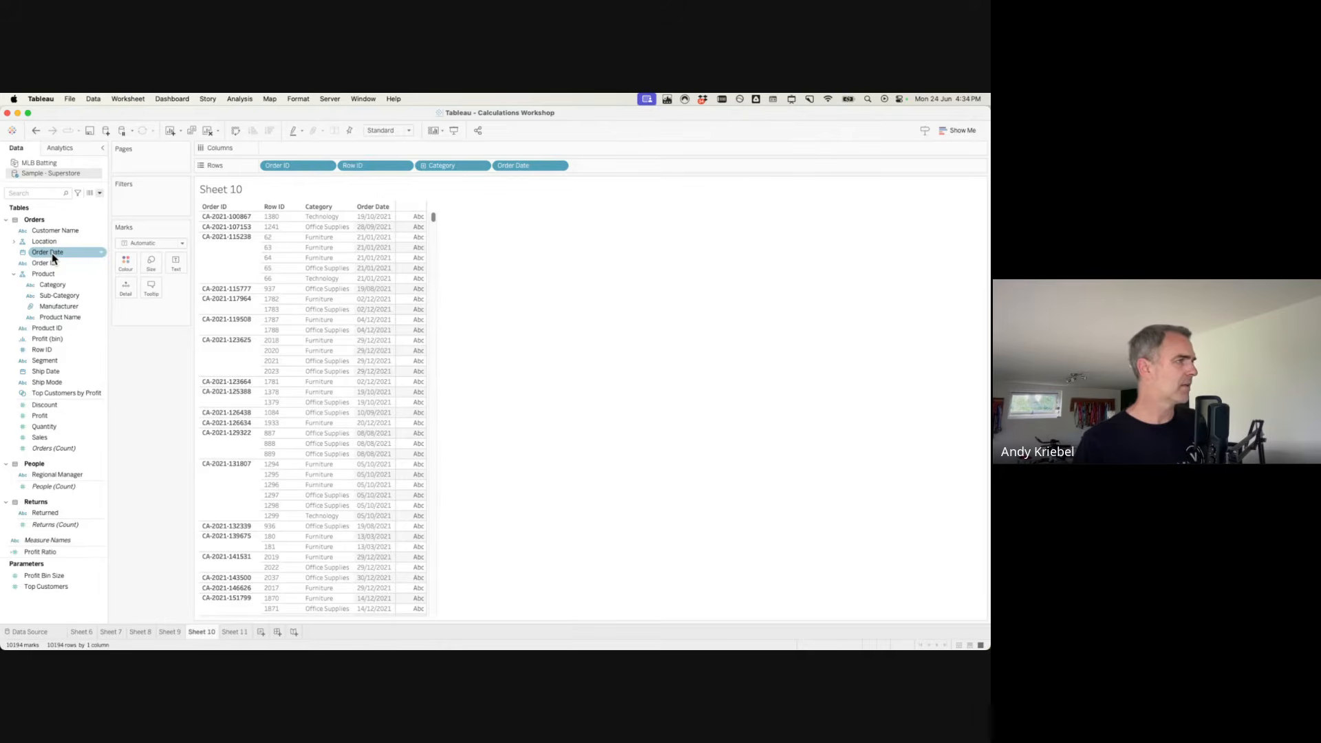
drag(53, 258, 593, 166)
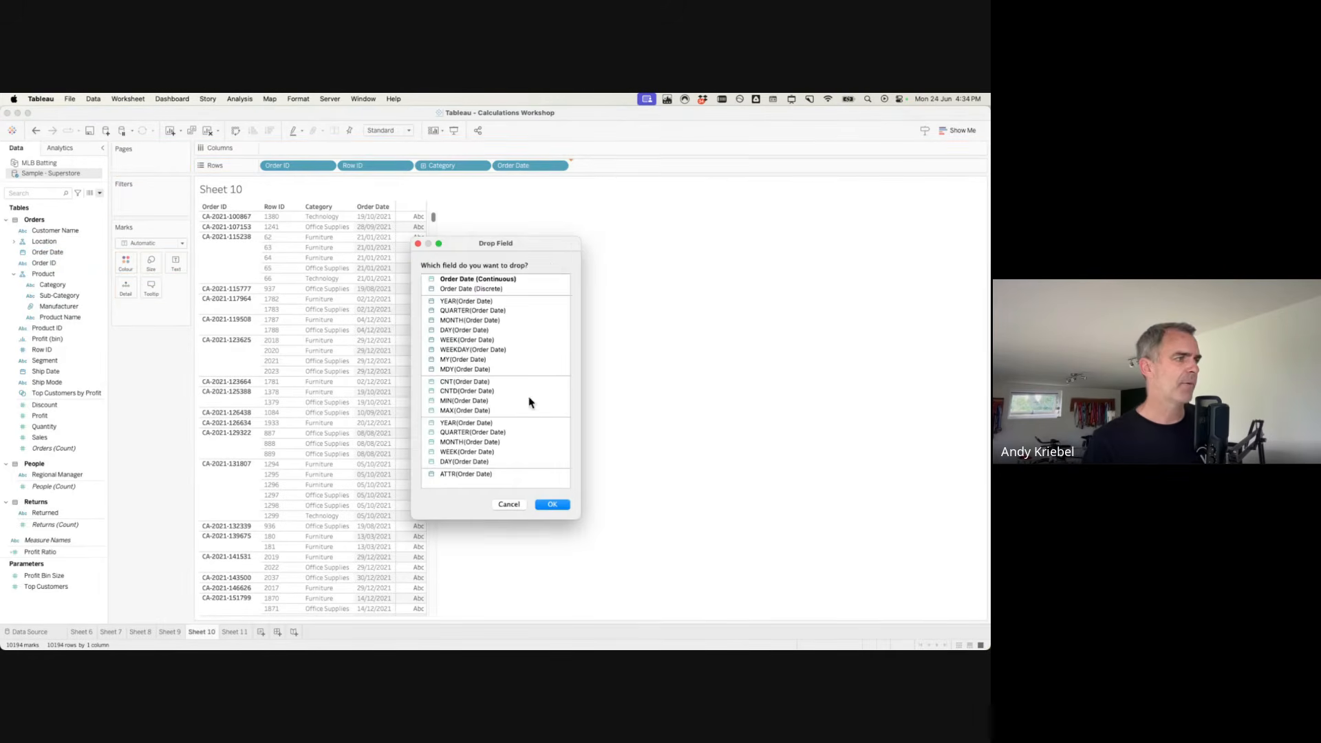
click(472, 402)
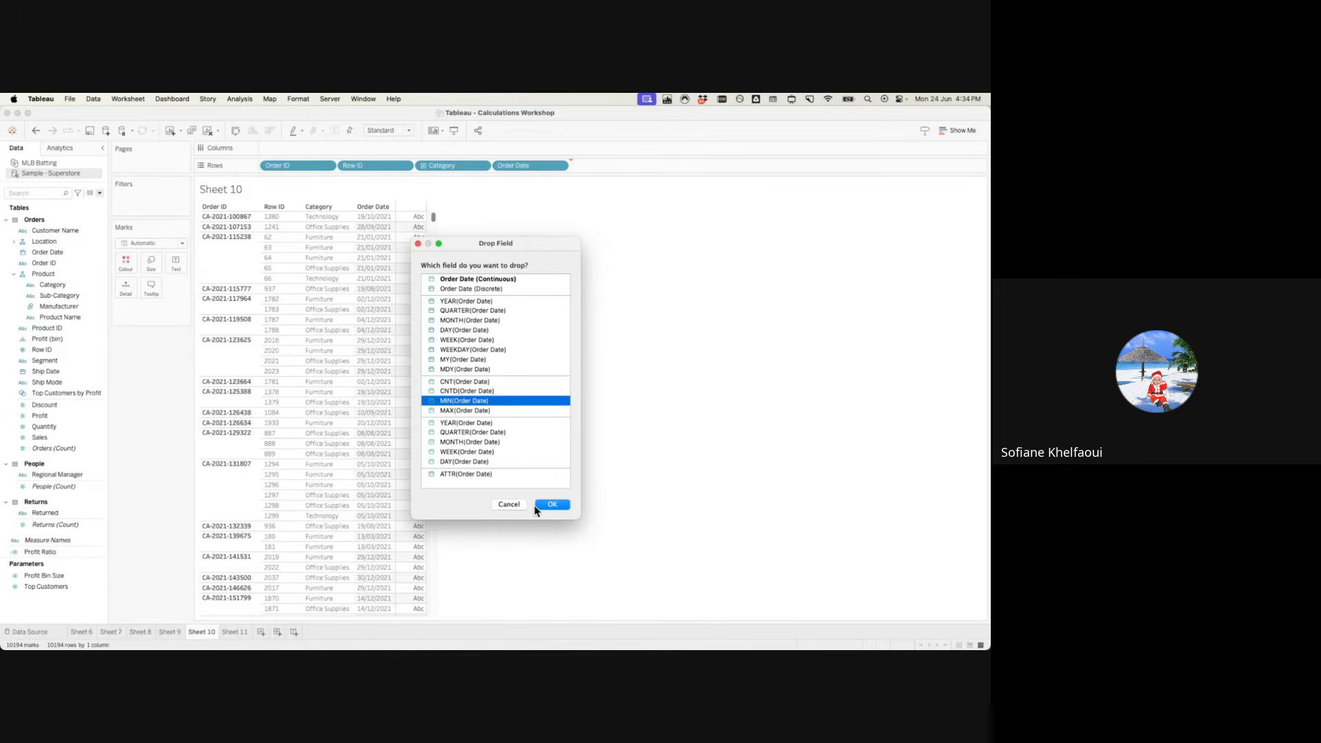
click(508, 504)
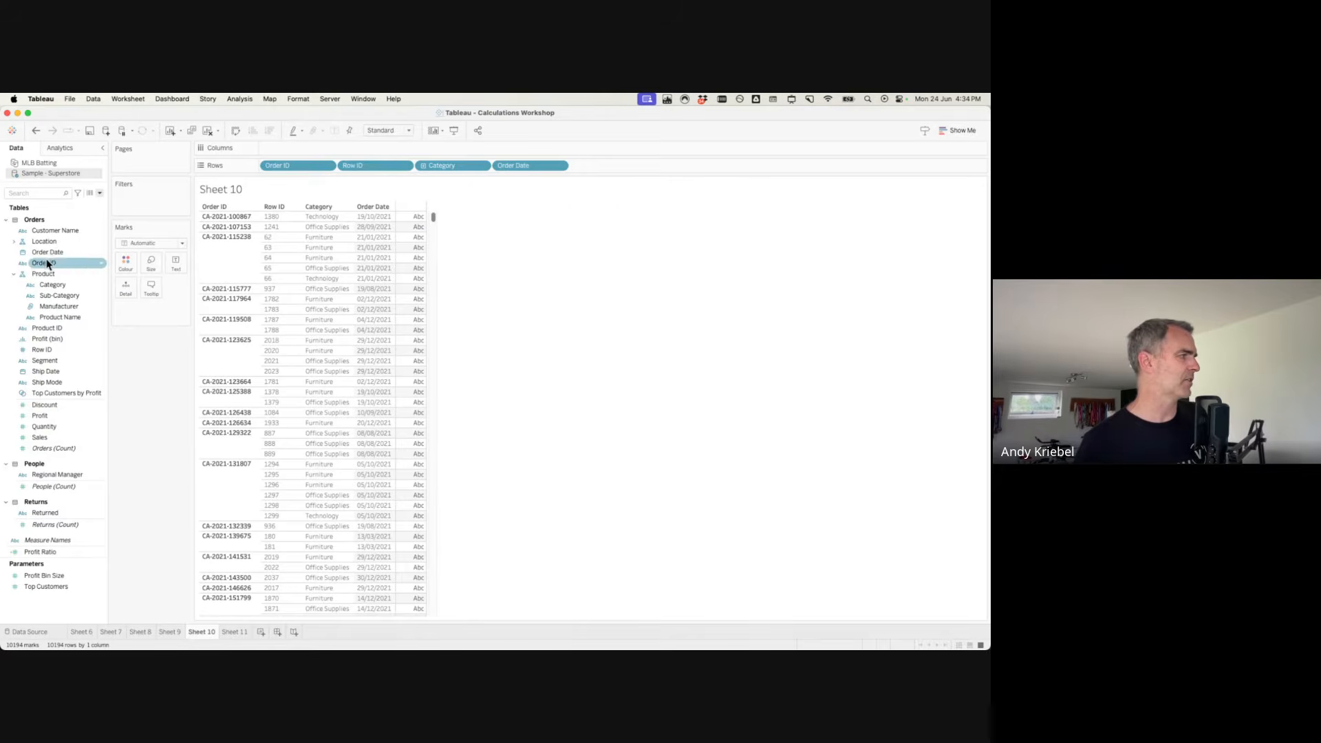
Add a second Order Date to the end of Rows and change it to the Minimum measure.
drag(48, 259, 693, 167)
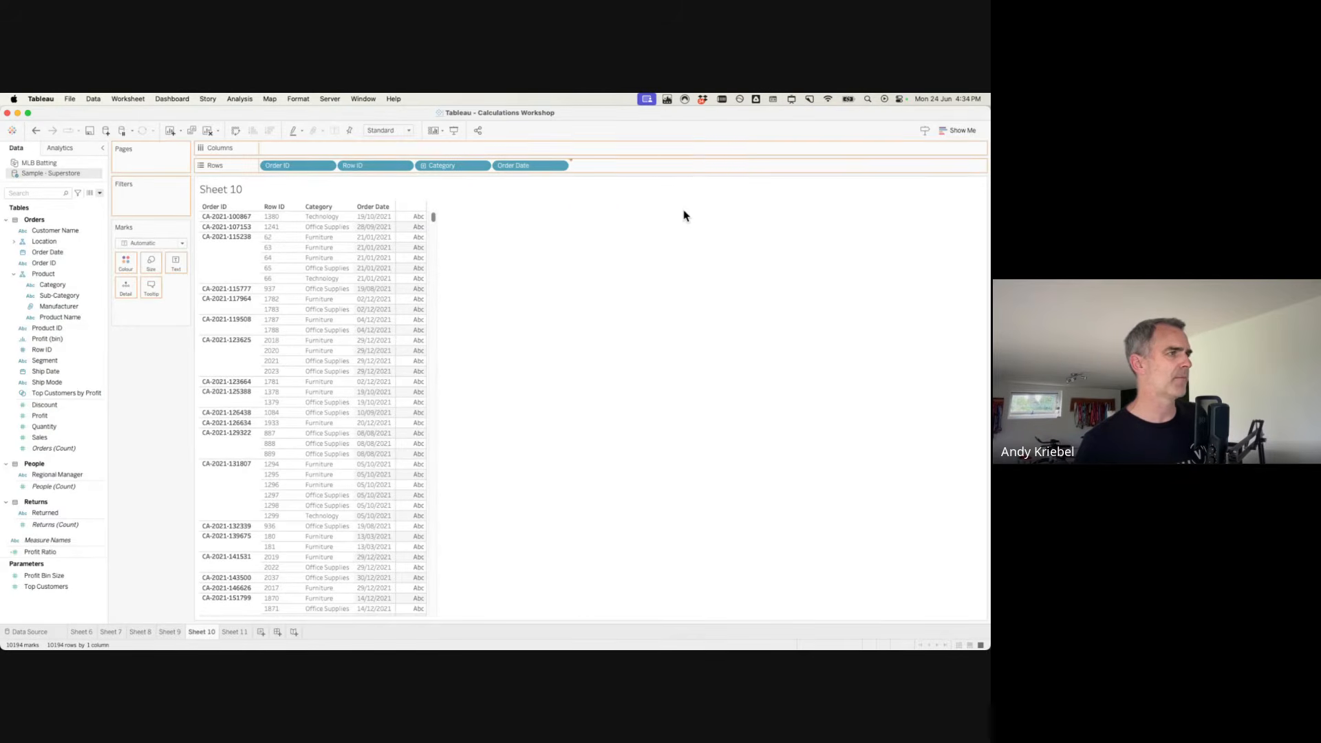
right_click(599, 169)
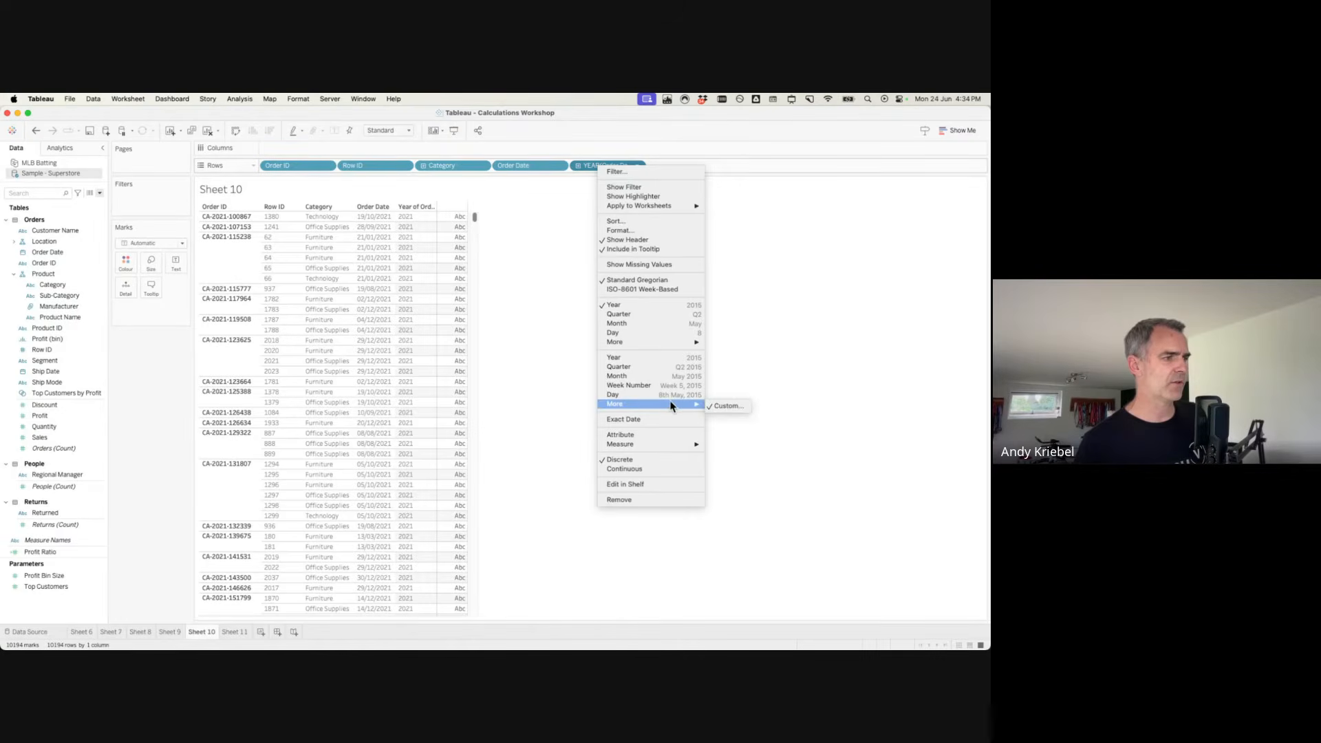
mouse_move(684, 449)
click(748, 463)
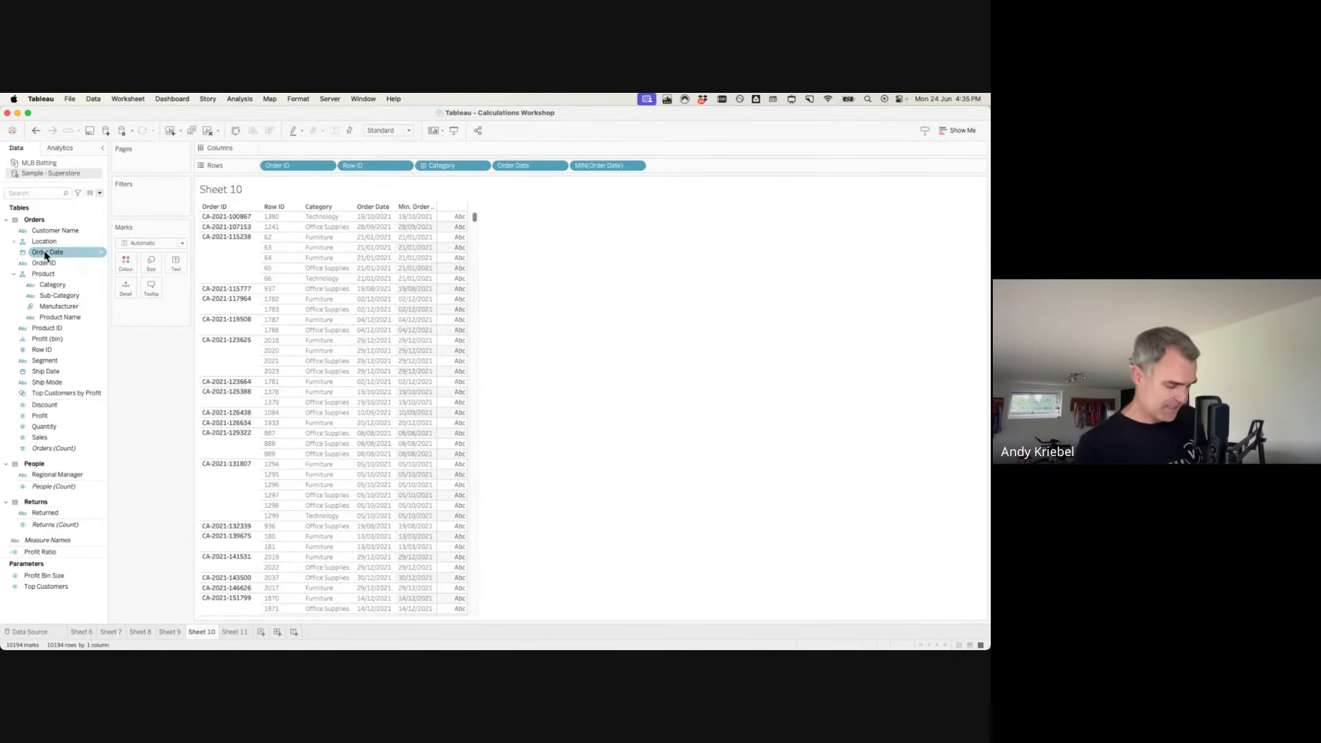
Add MAX(Order Date) to the end of Rows after the minimum date and make it discrete.
drag(45, 256, 716, 168)
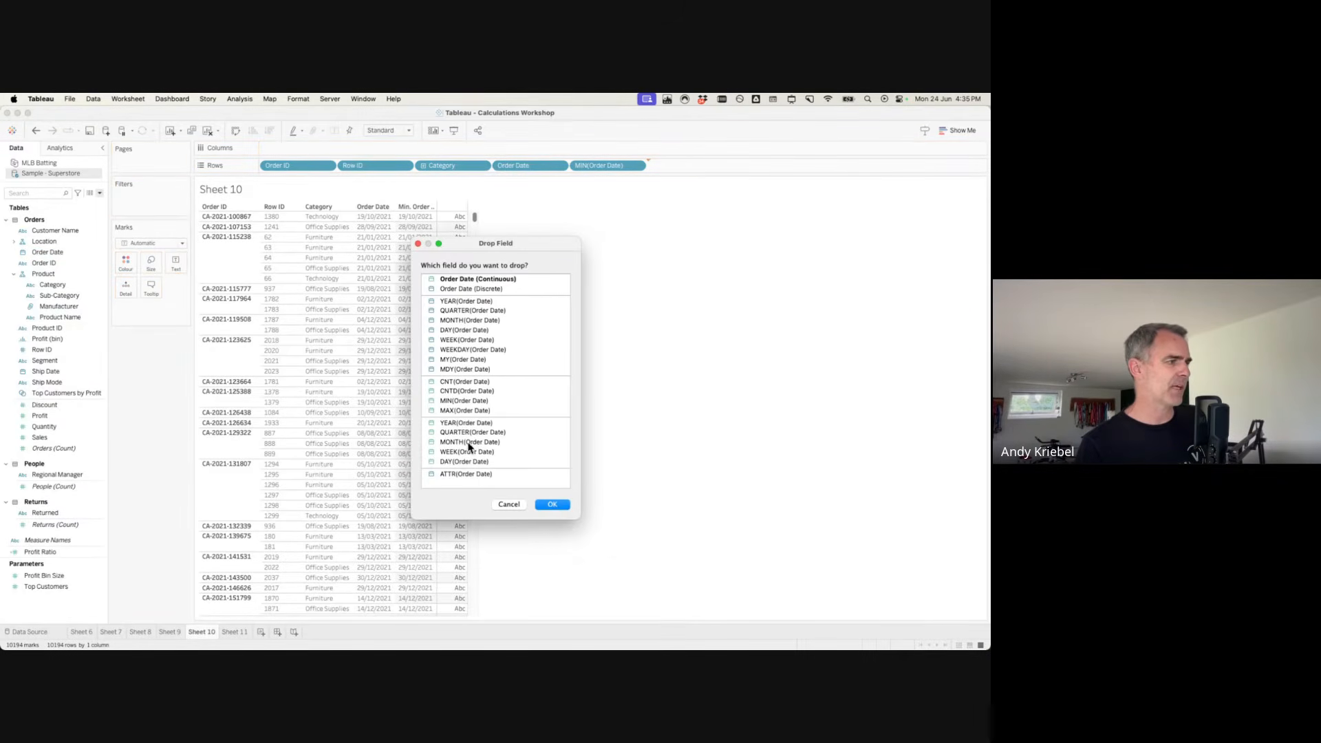
click(459, 410)
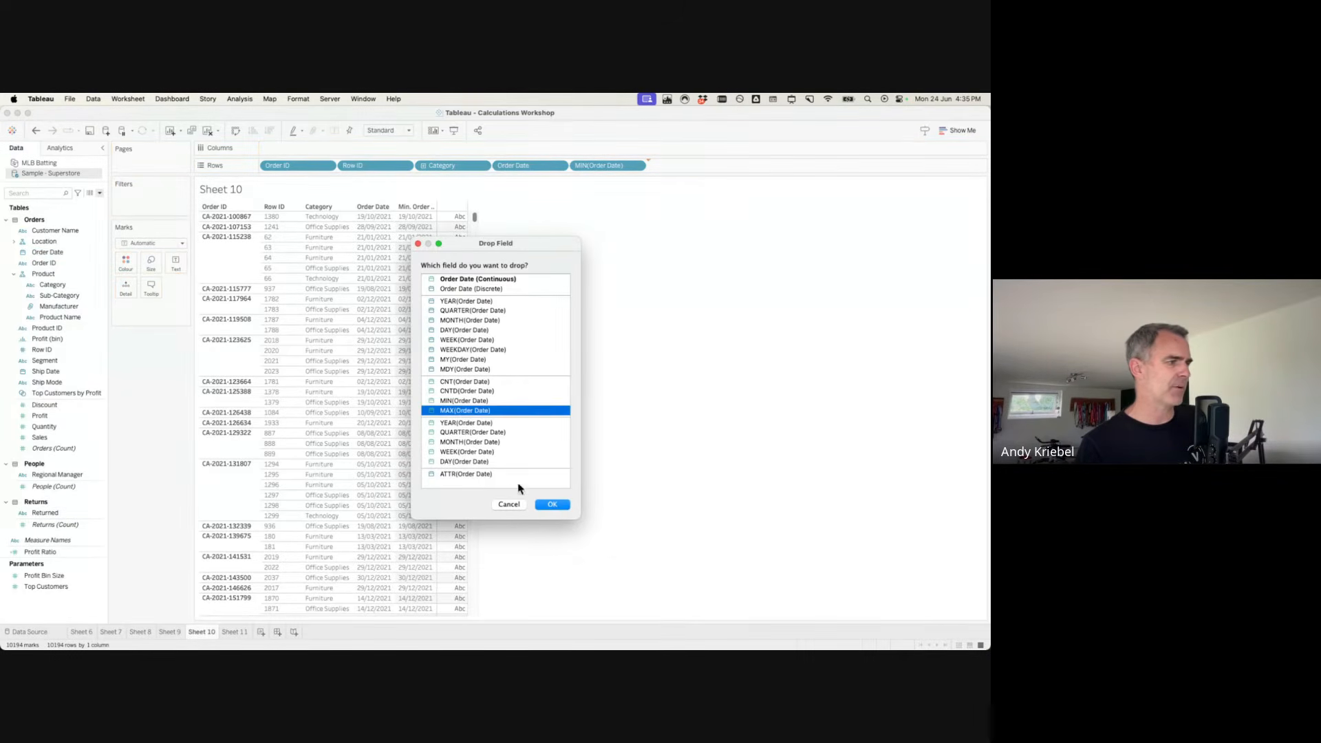
click(551, 506)
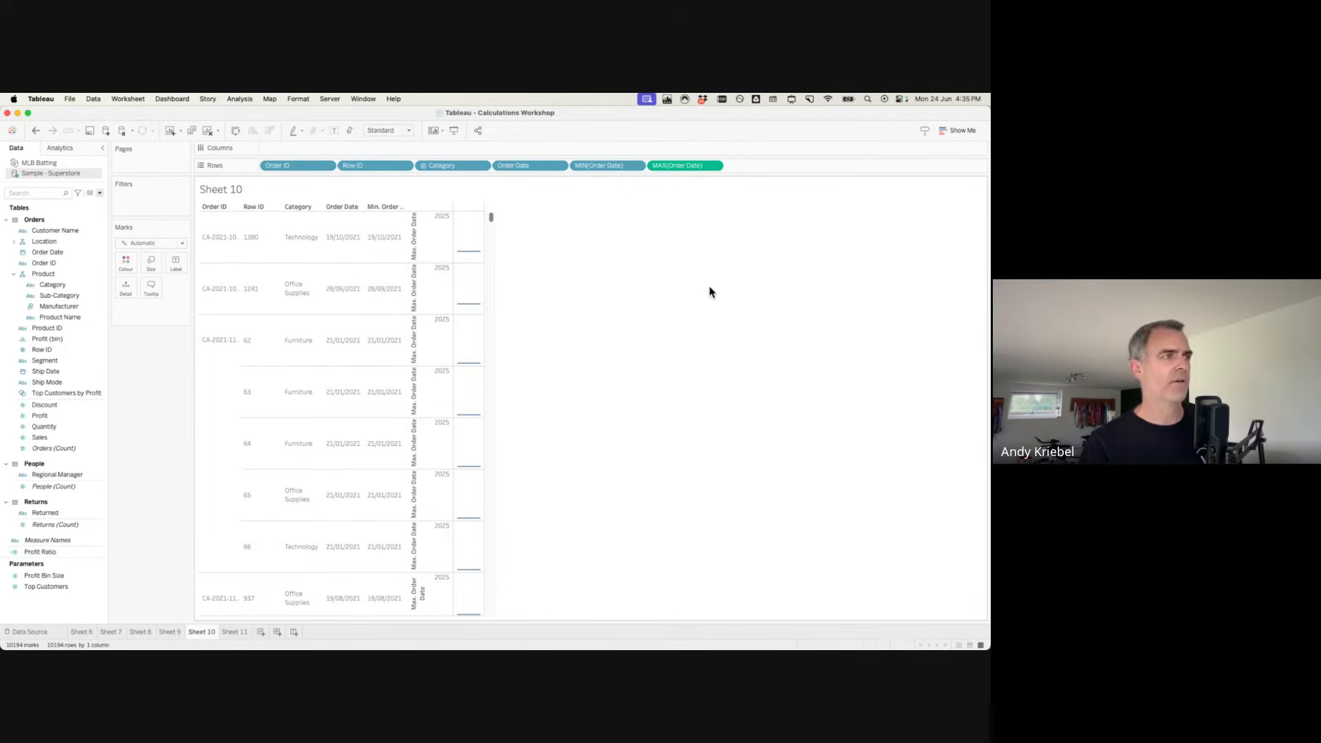
right_click(677, 169)
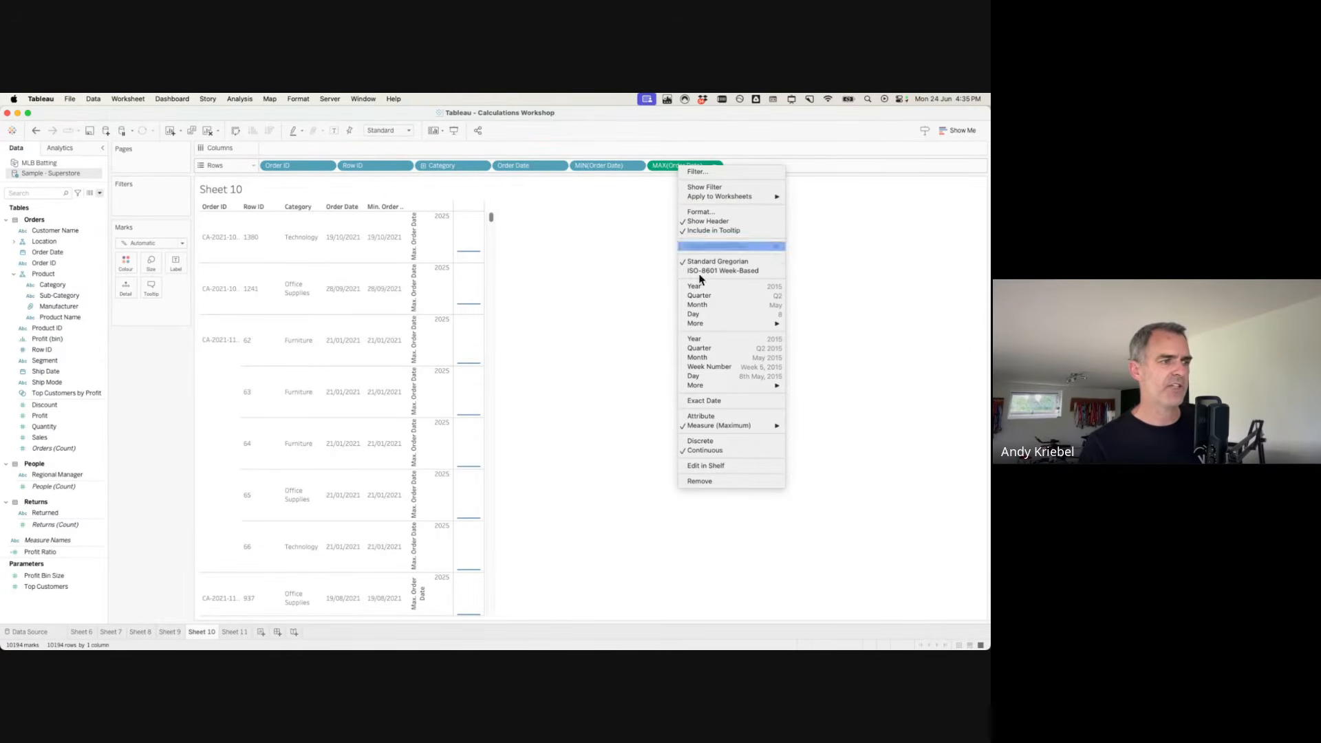
click(720, 442)
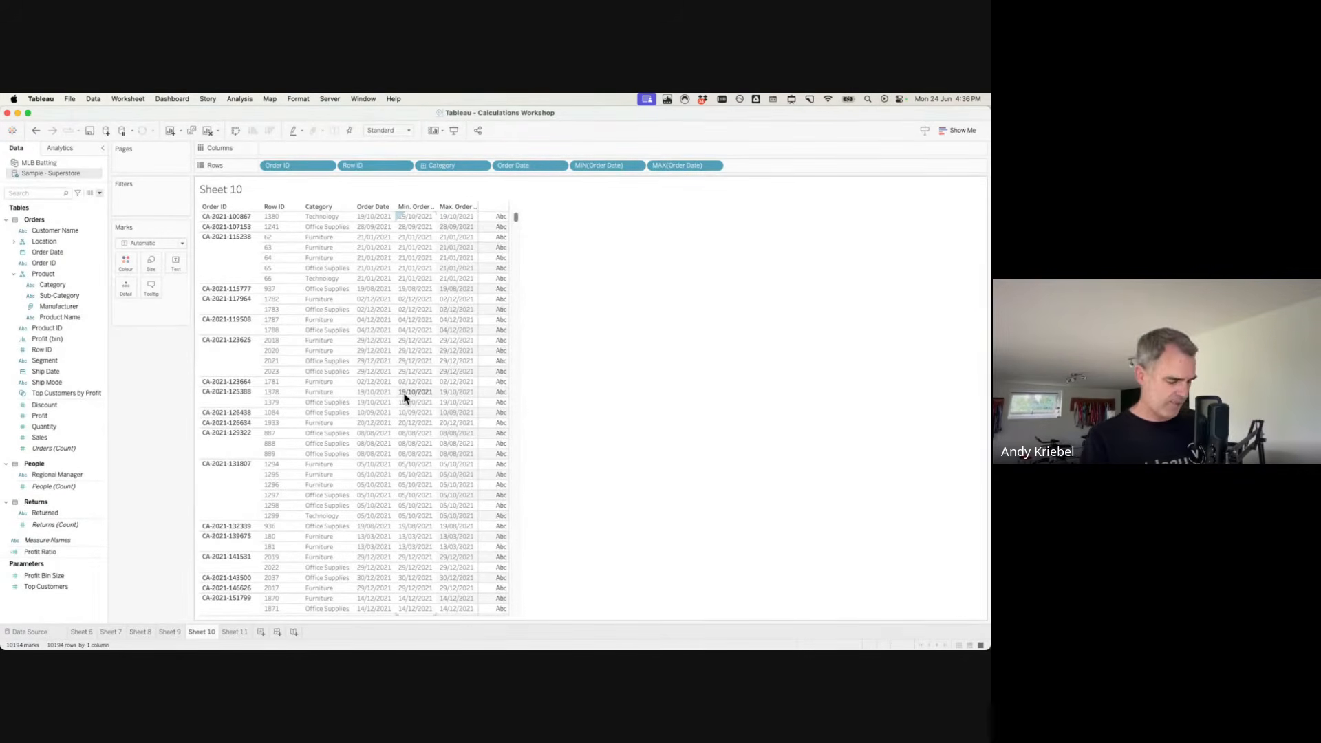
key(ctrl+a)
mouse_move(344, 190)
mouse_down()
mouse_move(474, 406)
mouse_move(479, 516)
mouse_up()
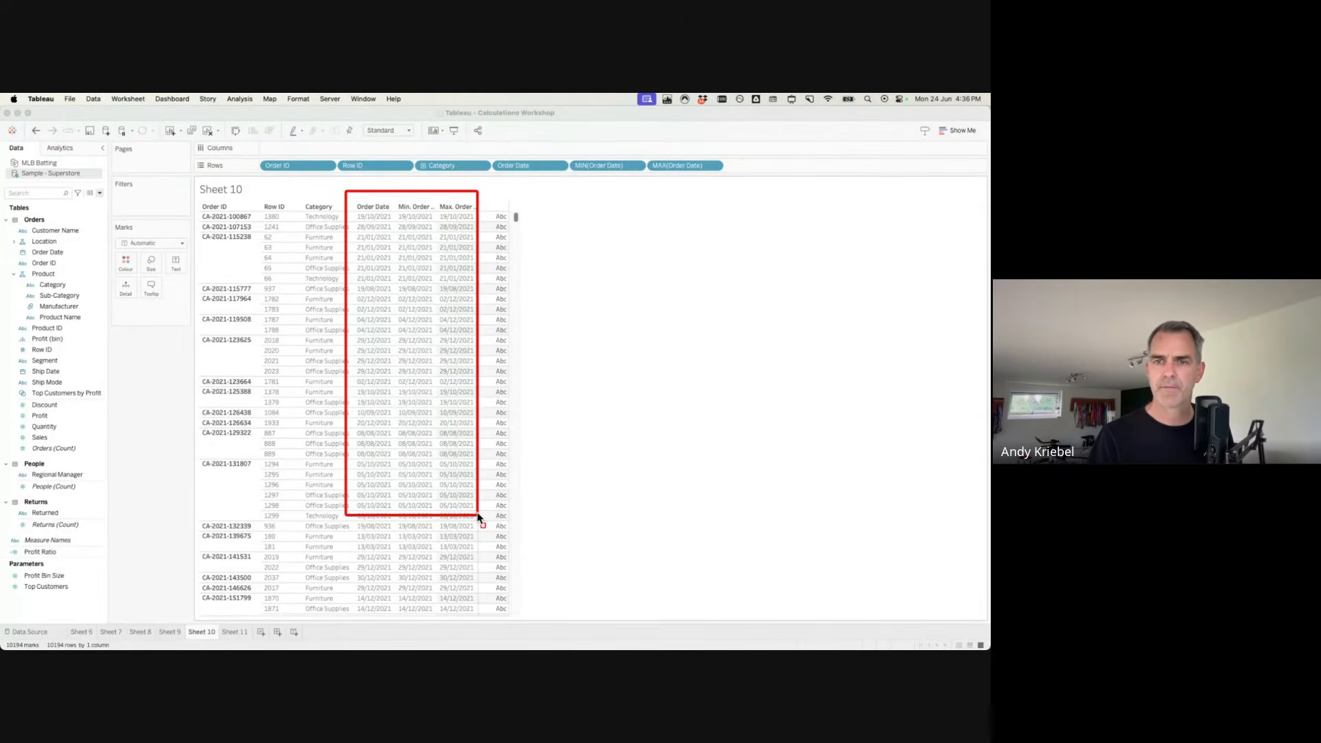
key(Escape)
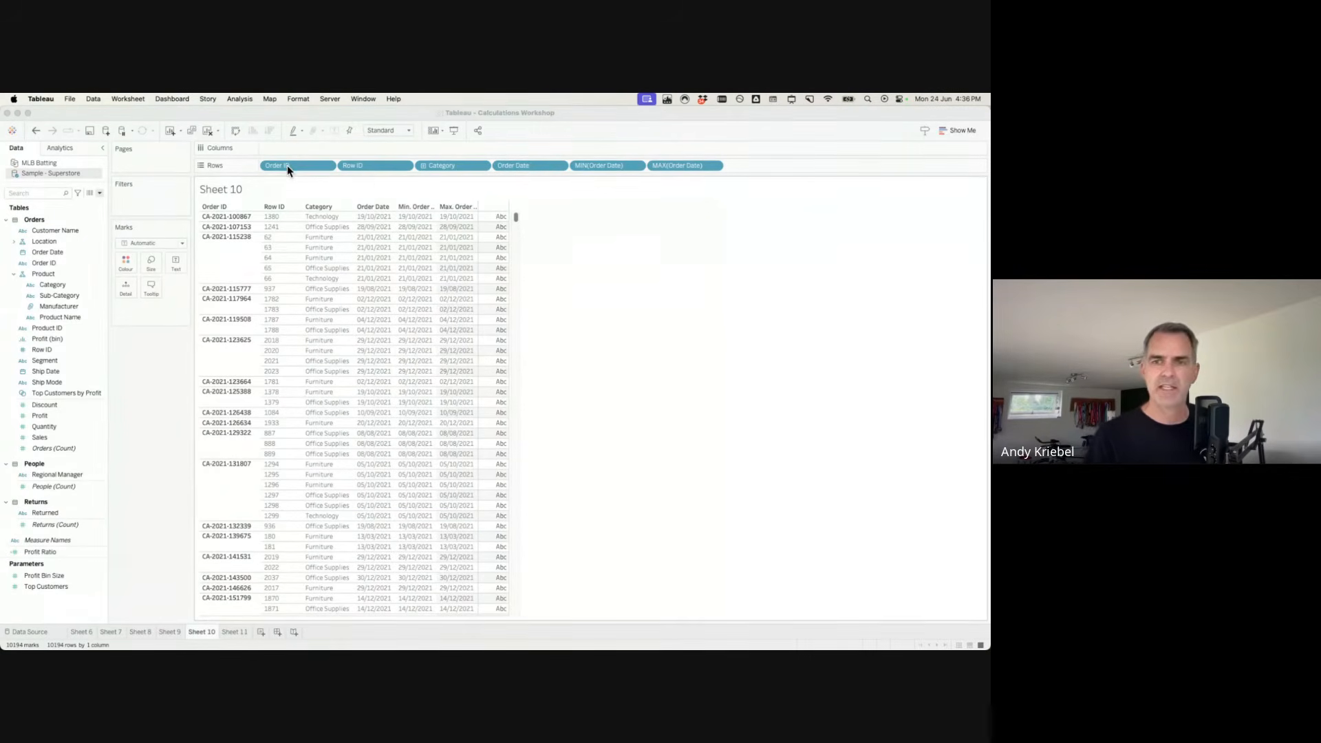
Remove Row ID and Order ID from Rows so the table starts at Category.
drag(370, 166, 692, 291)
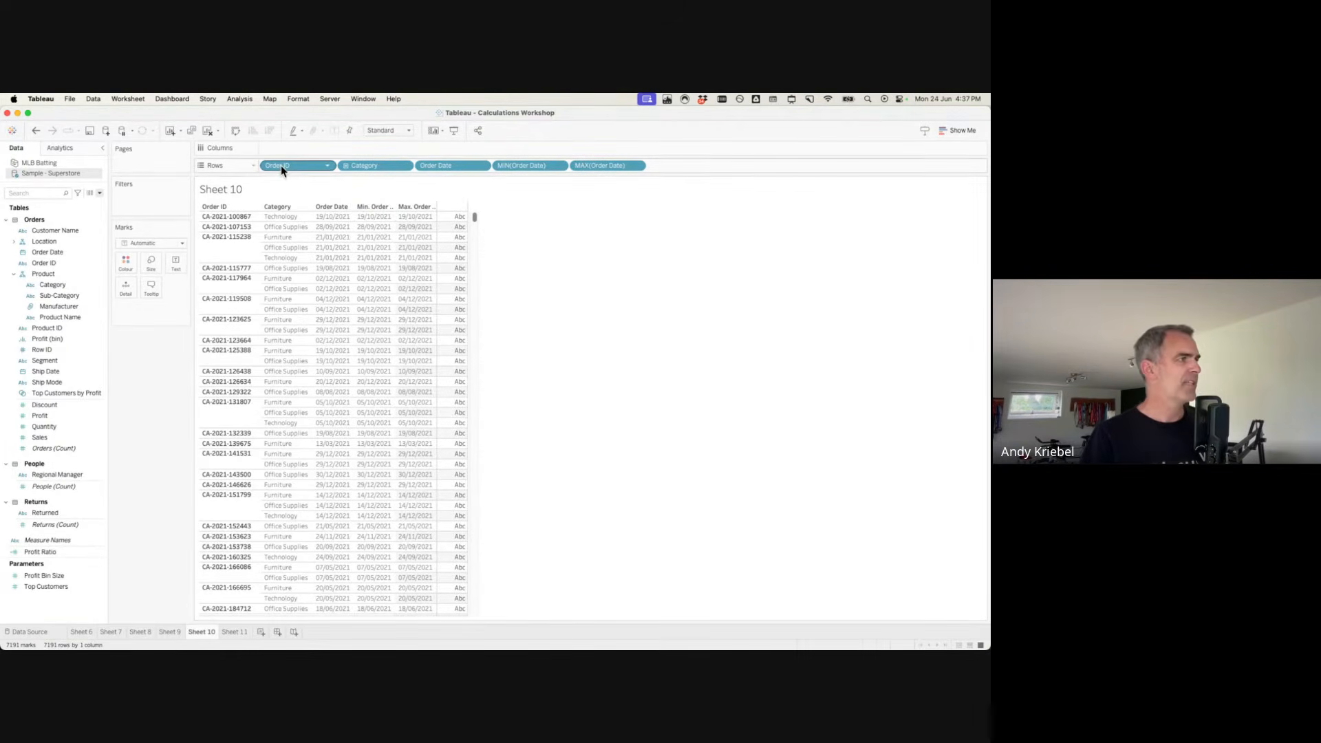
drag(287, 164, 641, 321)
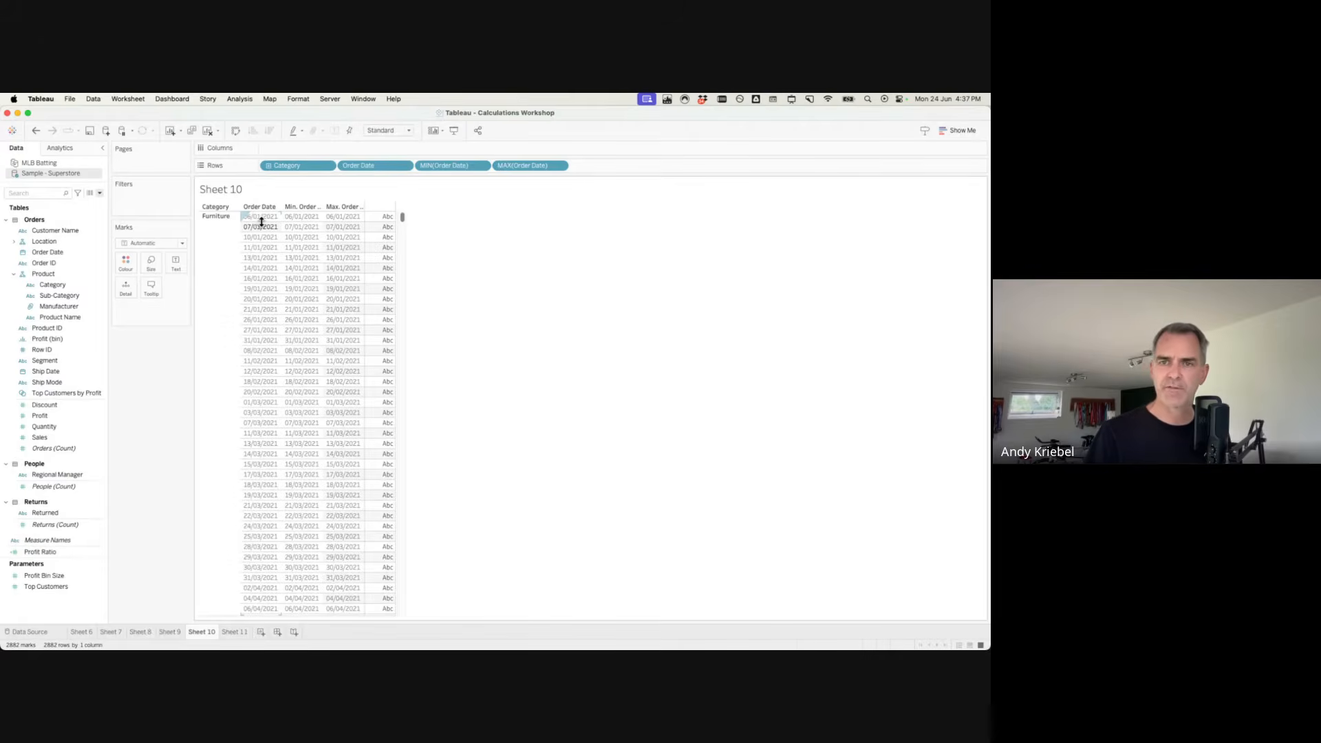
scroll(255, 292, down, 1)
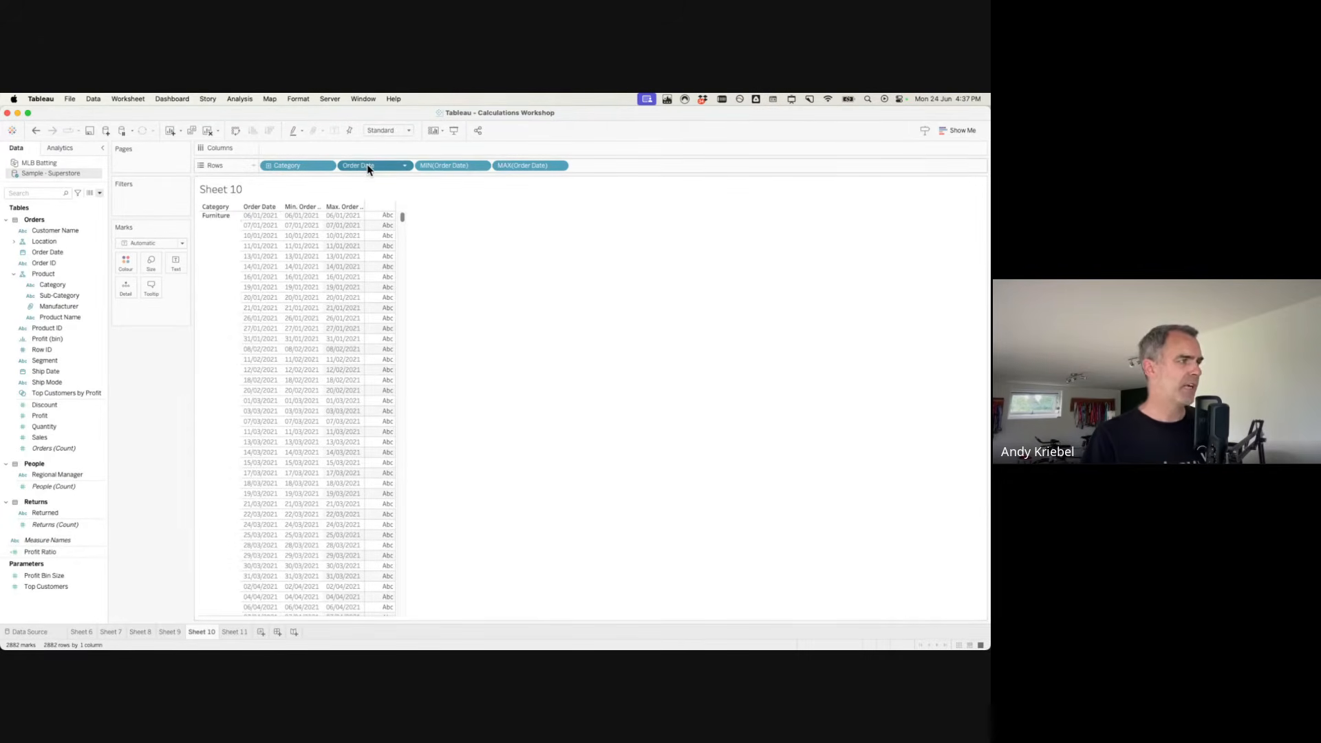
Remove the plain Order Date from Rows, keeping only Category with the minimum and maximum order dates.
mouse_move(366, 165)
mouse_down()
mouse_move(339, 160)
mouse_move(430, 180)
mouse_up()
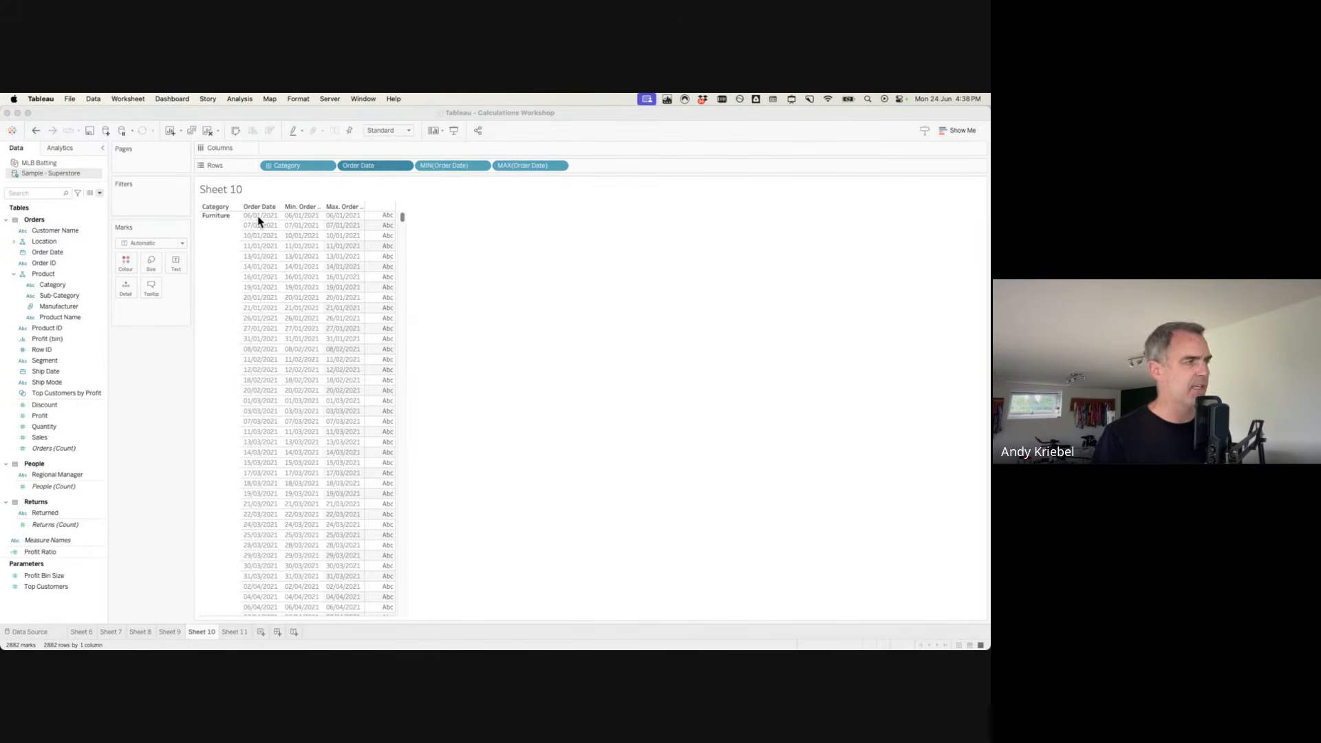
scroll(400, 430, down, 1)
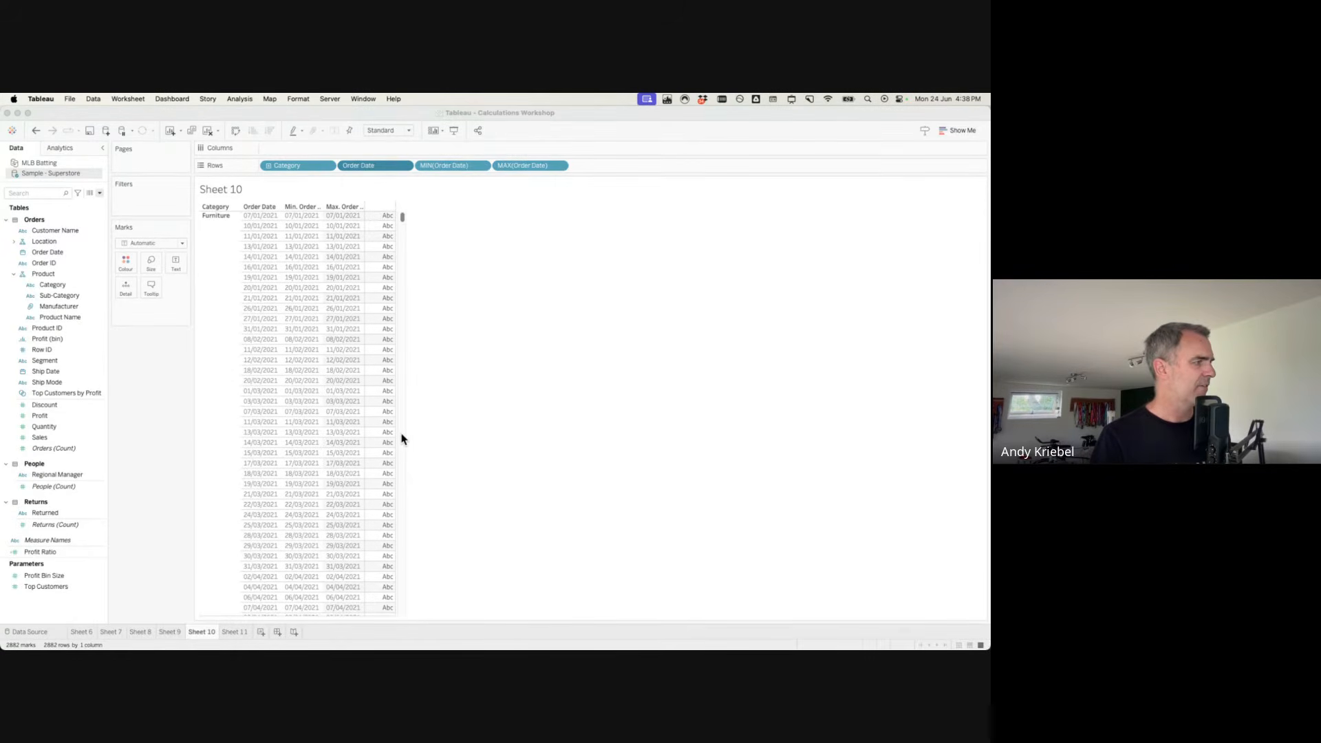
scroll(403, 439, down, 15)
scroll(402, 439, down, 20)
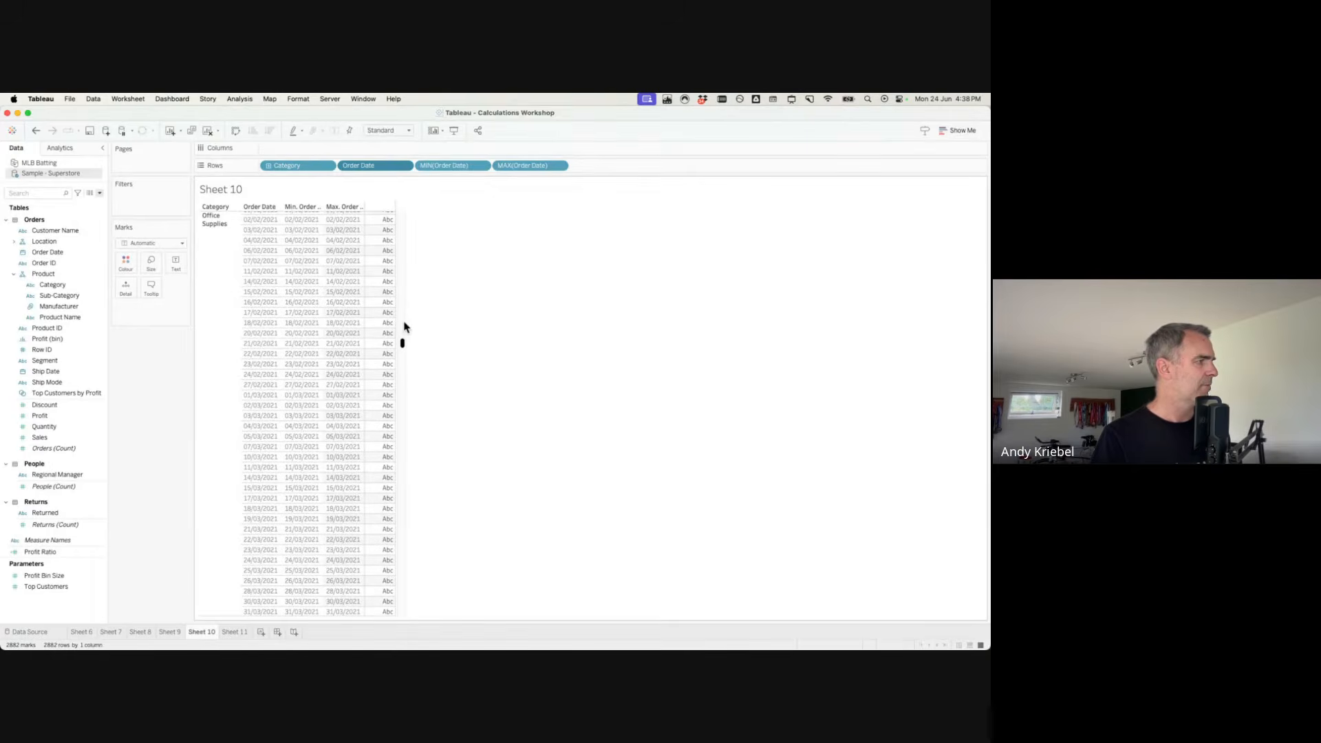
scroll(401, 303, up, 10)
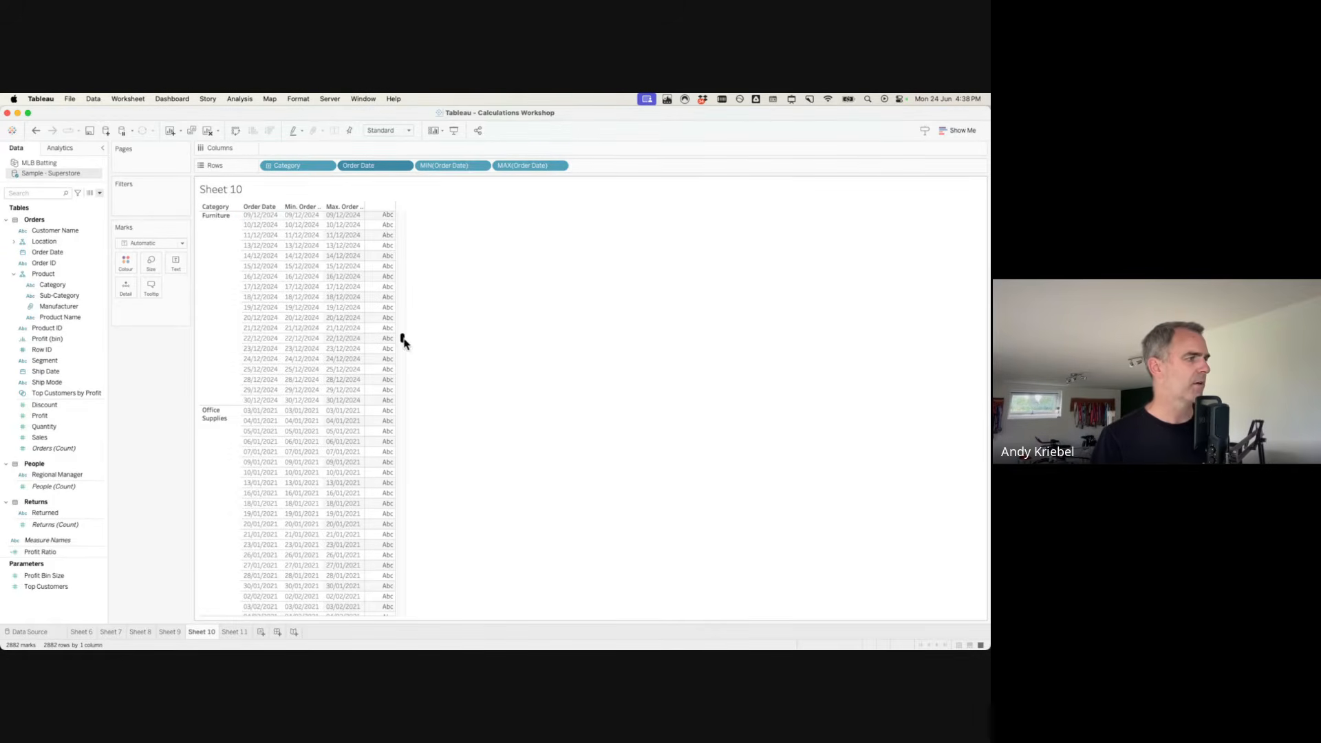
drag(404, 343, 384, 204)
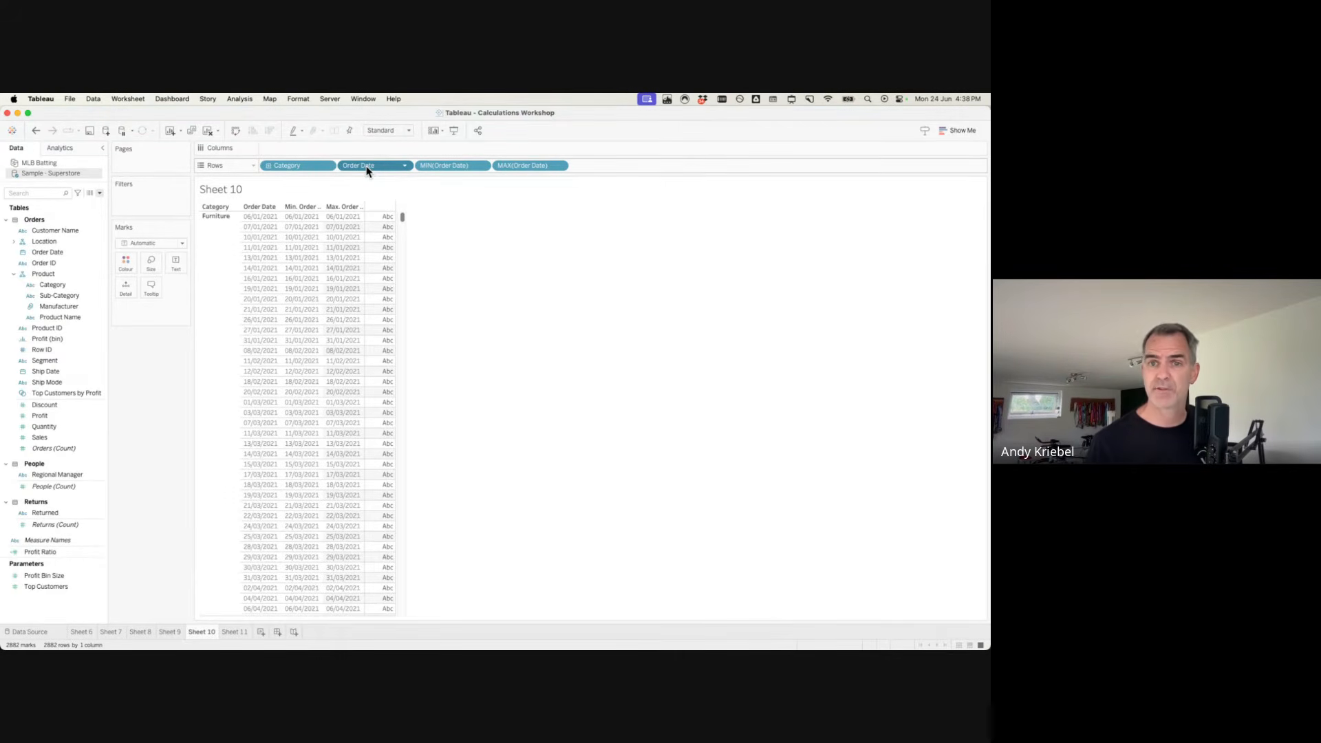
drag(367, 167, 537, 275)
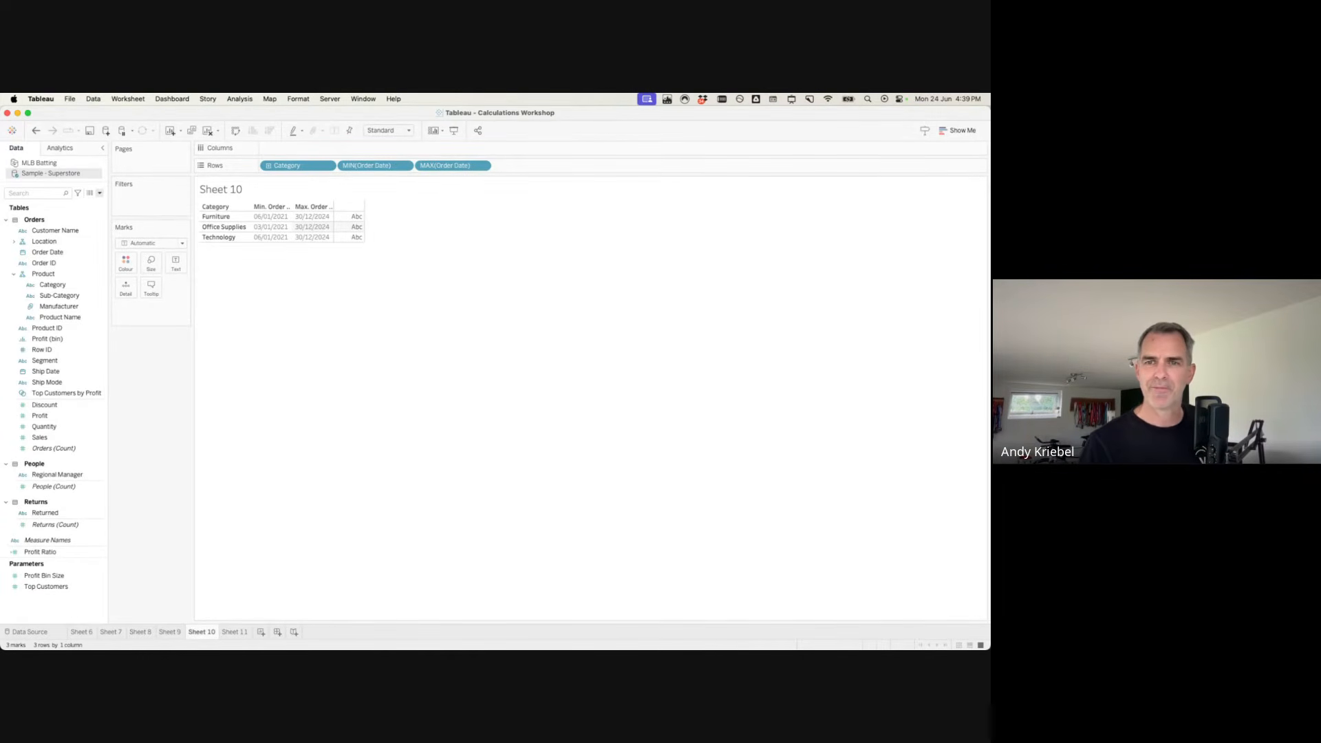
key(ctrl+Right)
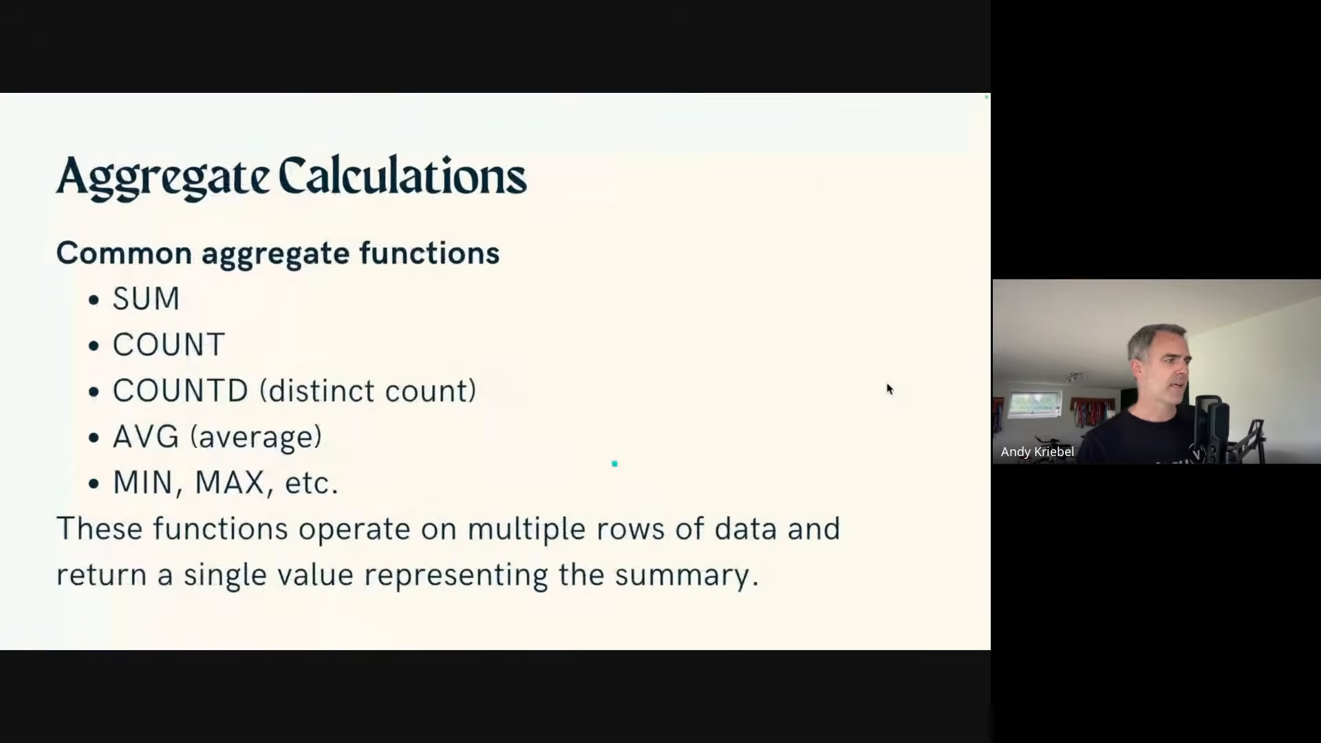
click(888, 383)
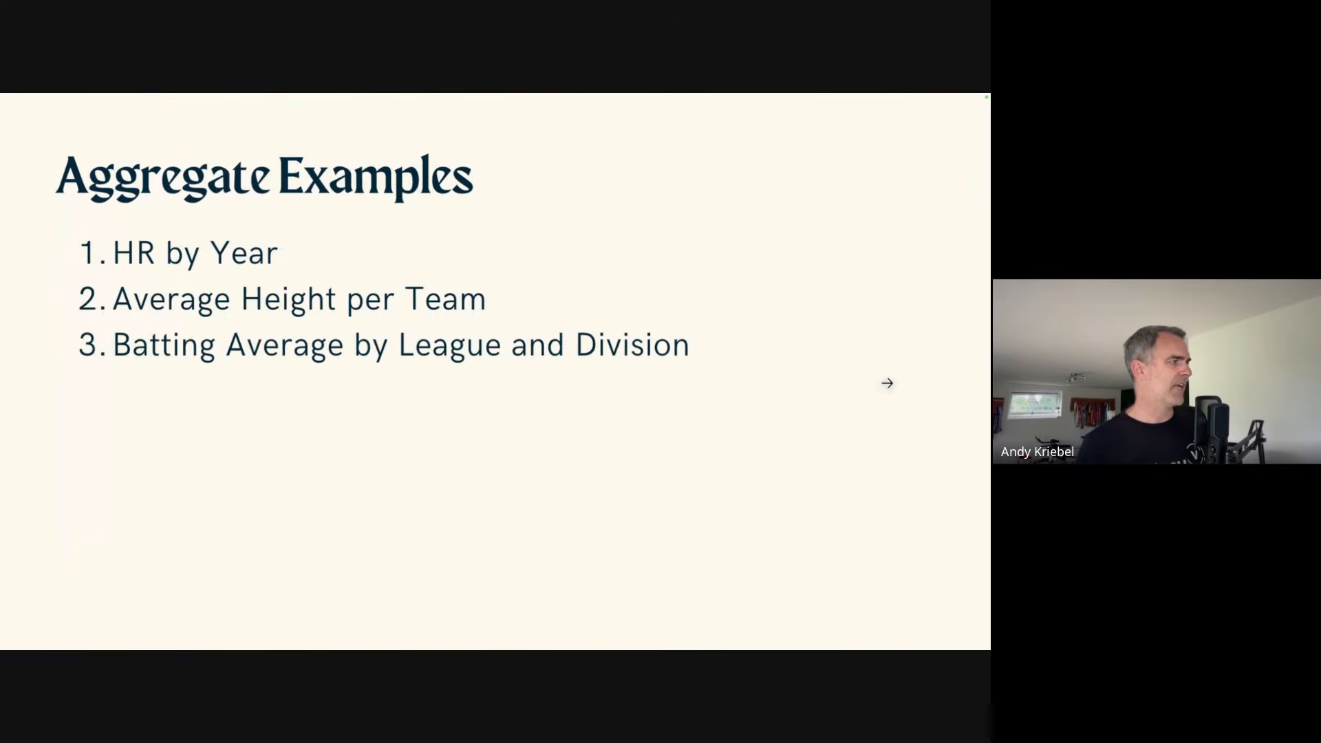
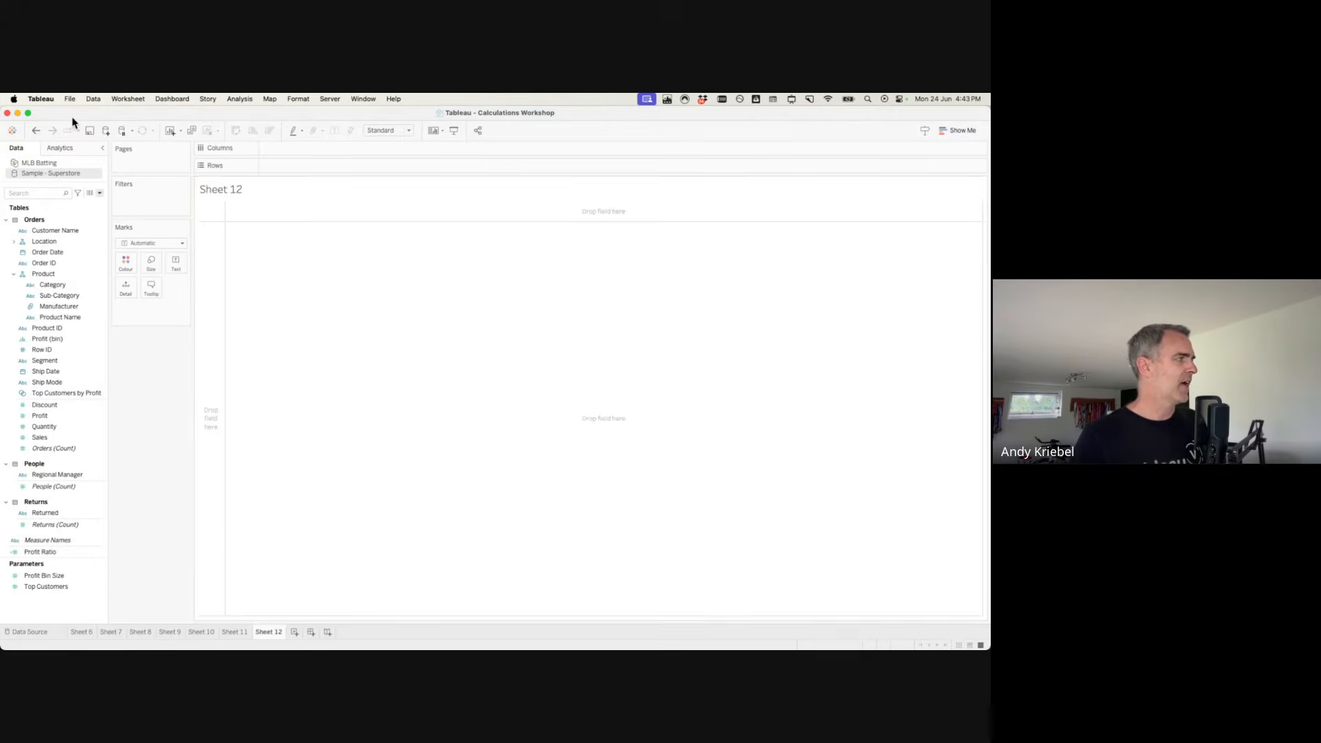
Put Year and Player ID from the MLB Batting data on Rows, adding all members of Player ID.
click(42, 163)
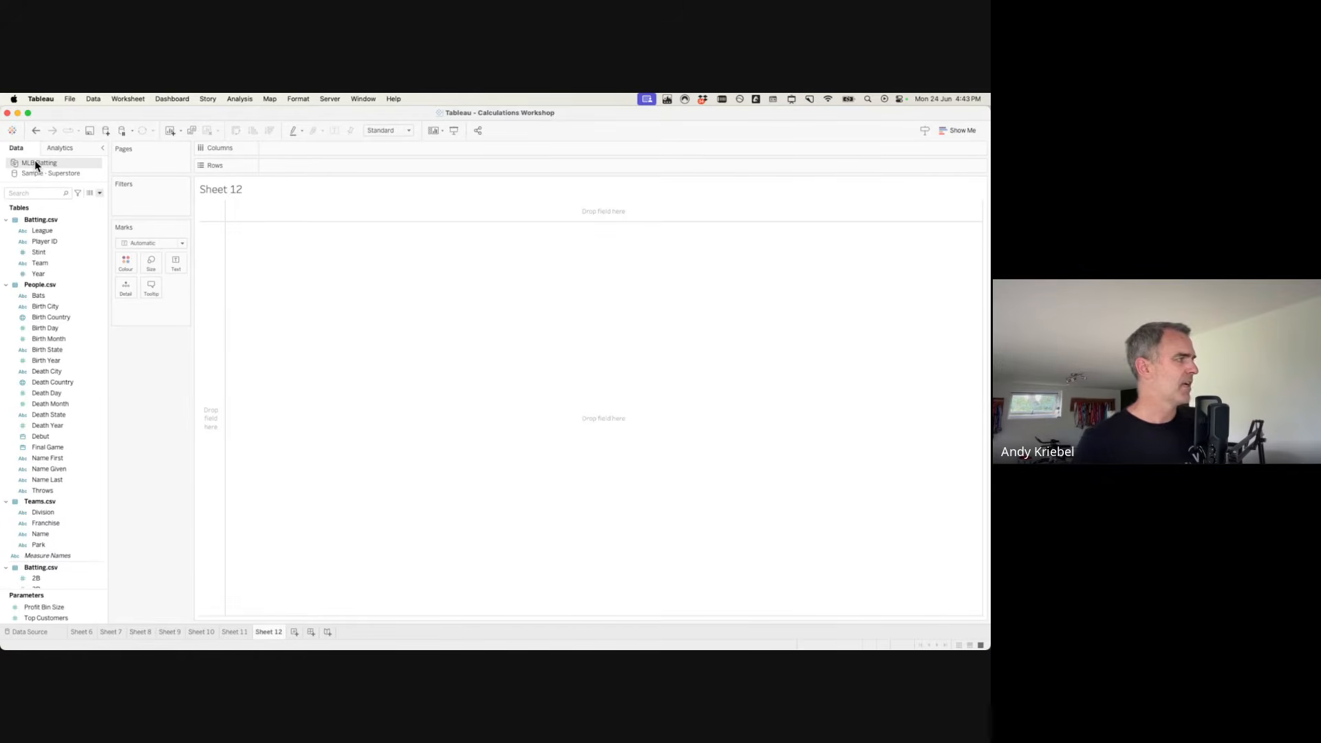
drag(36, 274, 210, 293)
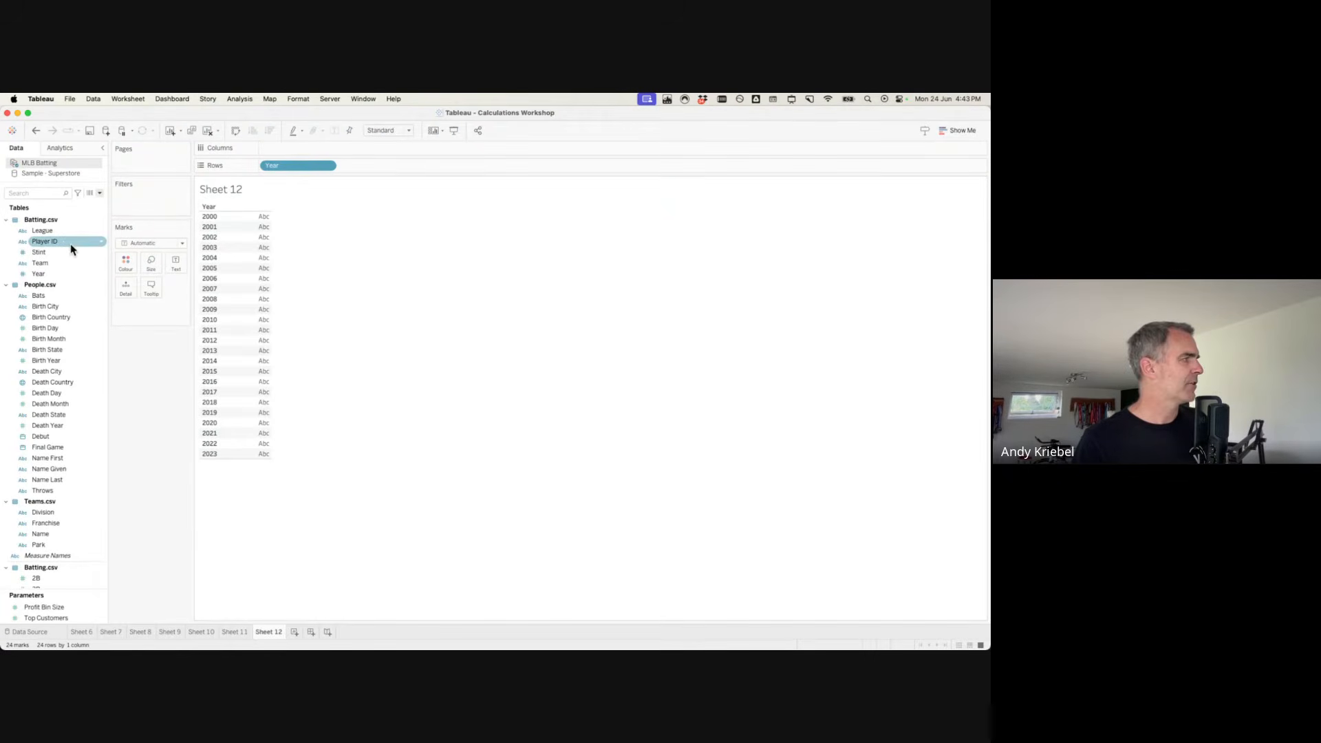
drag(66, 244, 411, 166)
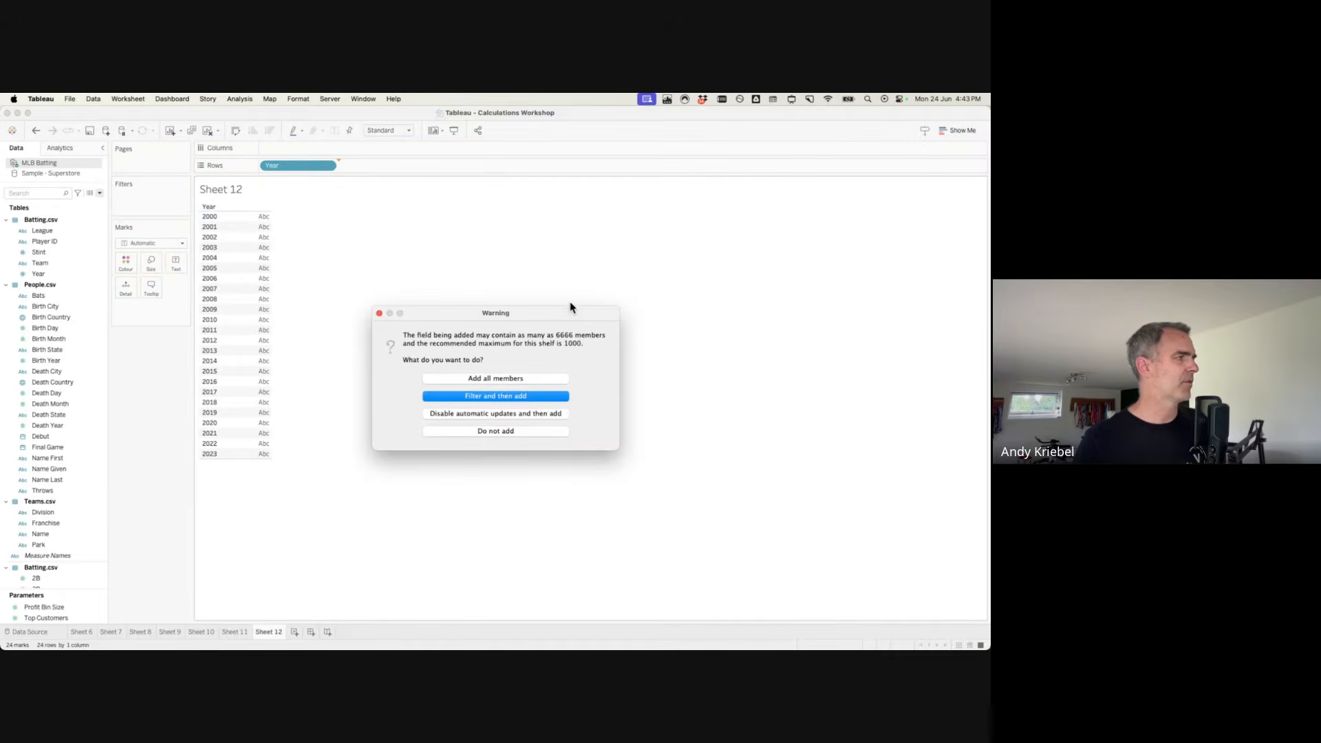
click(498, 379)
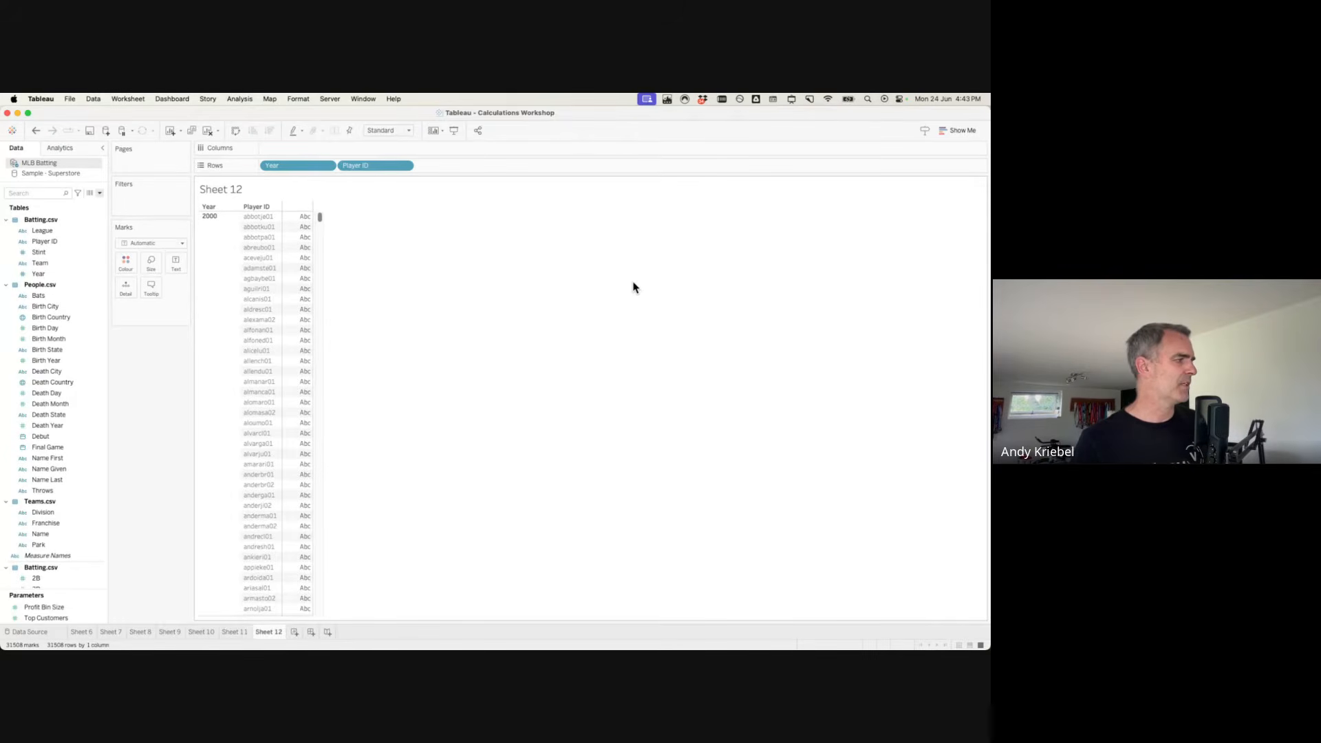
Add the 2B and 3B measures from Batting.csv as value columns in the player table.
scroll(72, 485, down, 5)
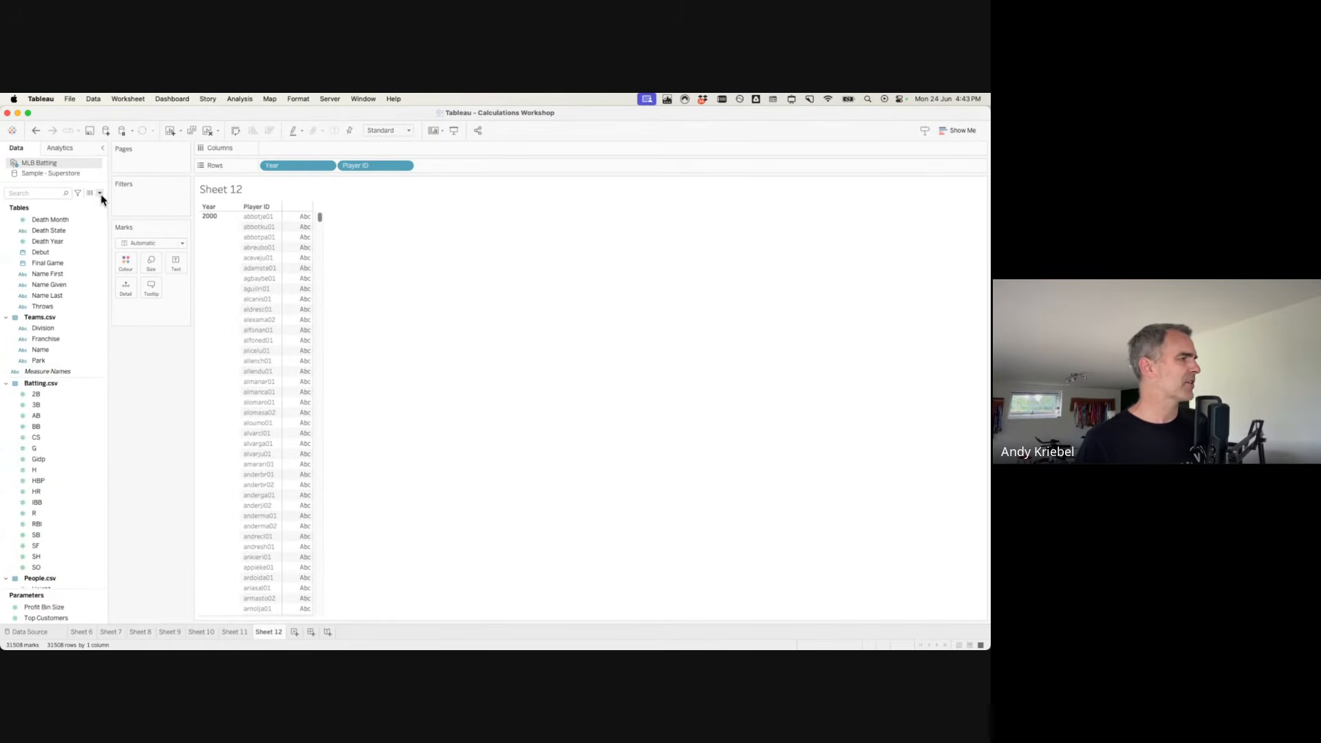
click(56, 402)
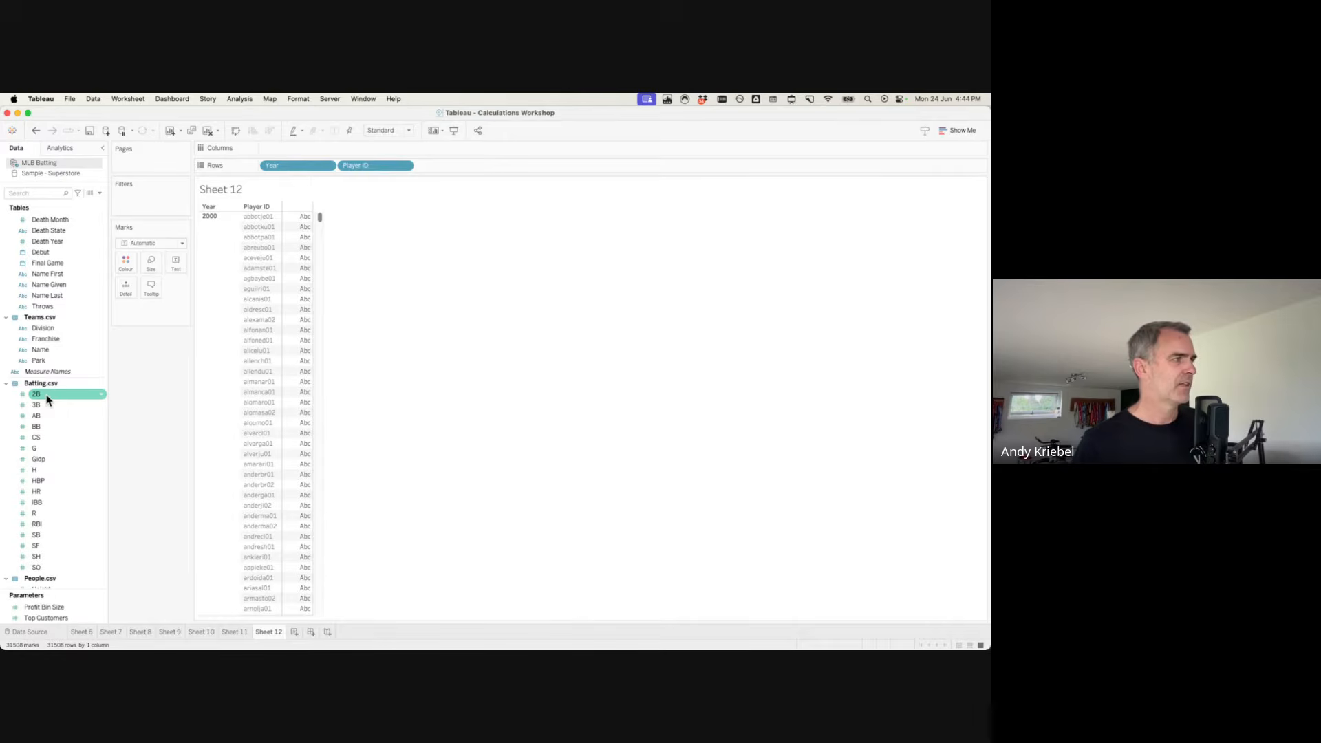
drag(47, 399, 292, 272)
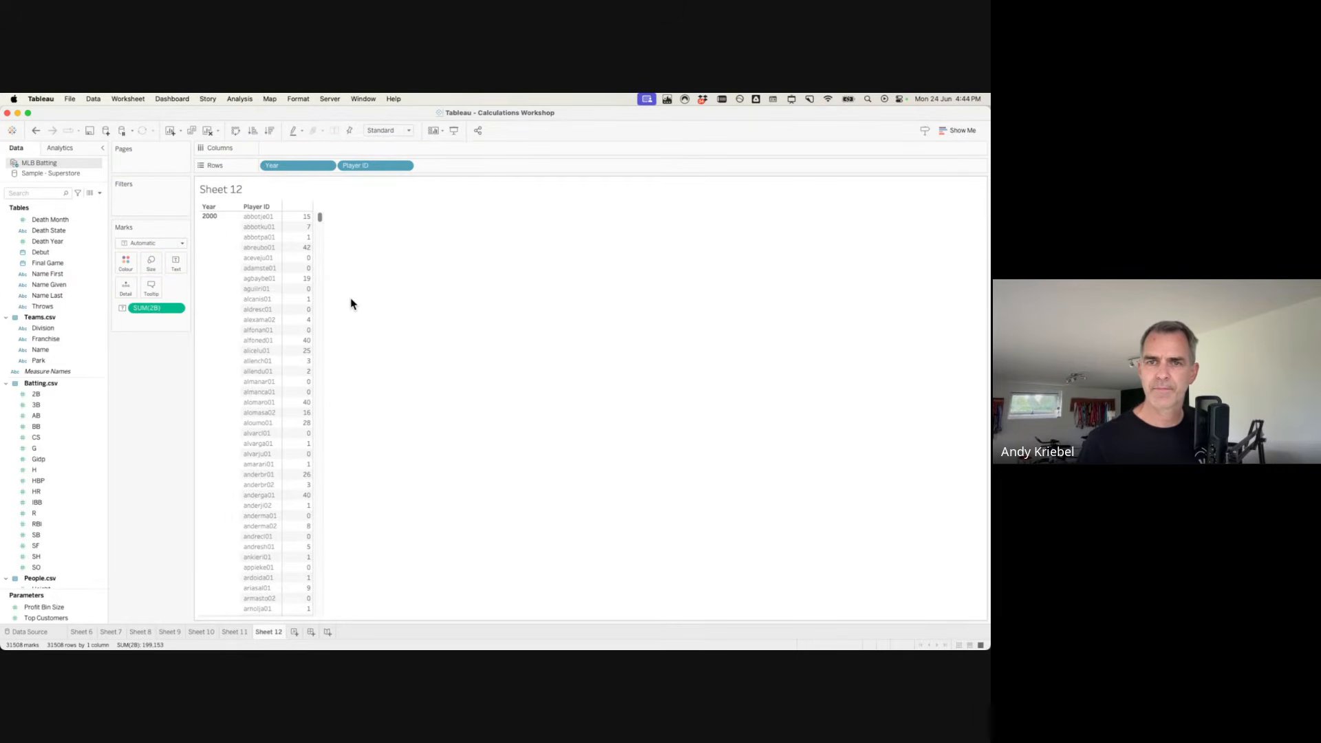
scroll(351, 304, down, 1)
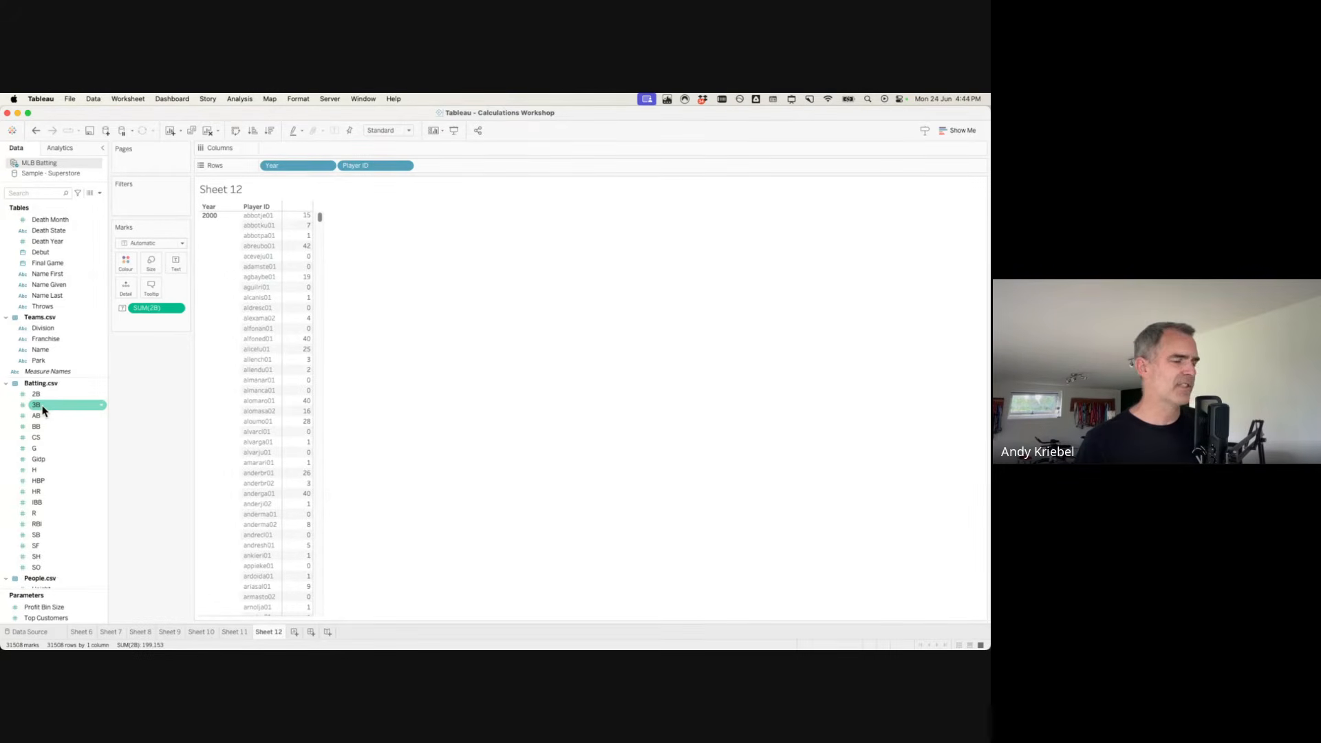
drag(42, 410, 299, 308)
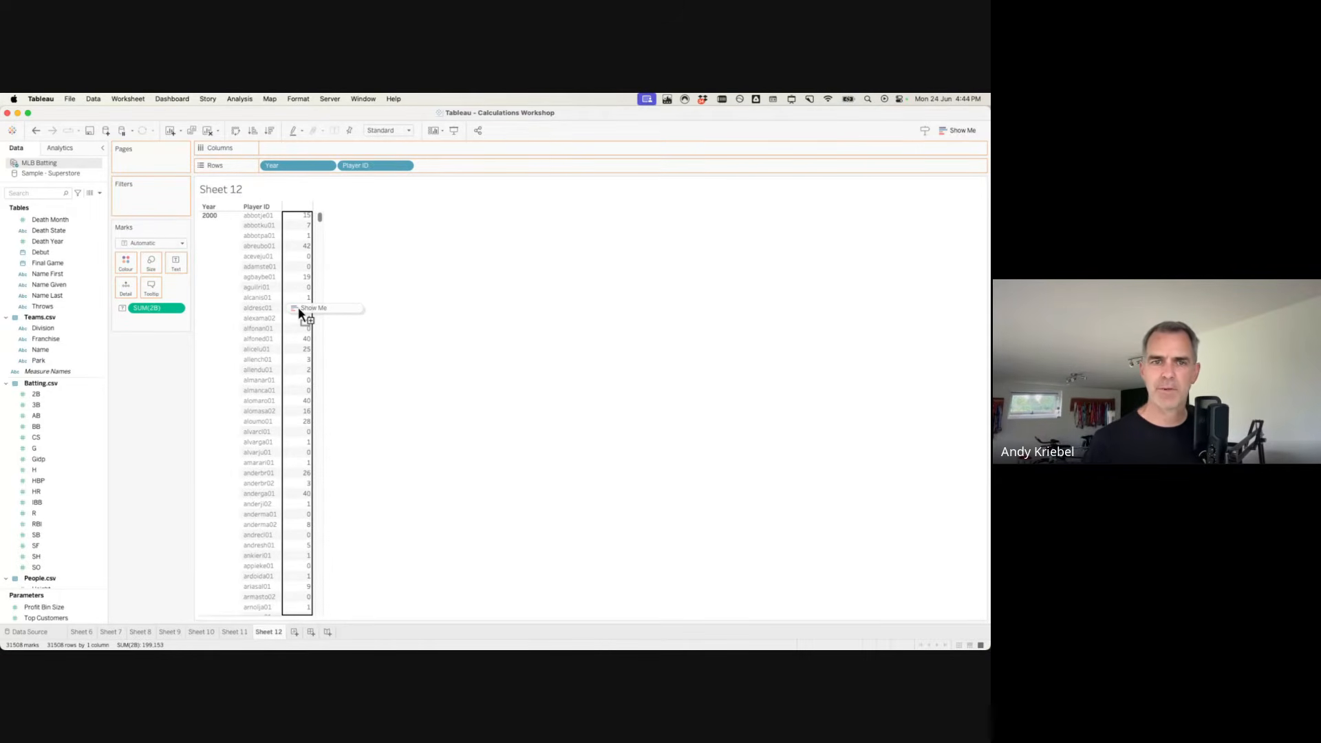
drag(298, 307, 298, 307)
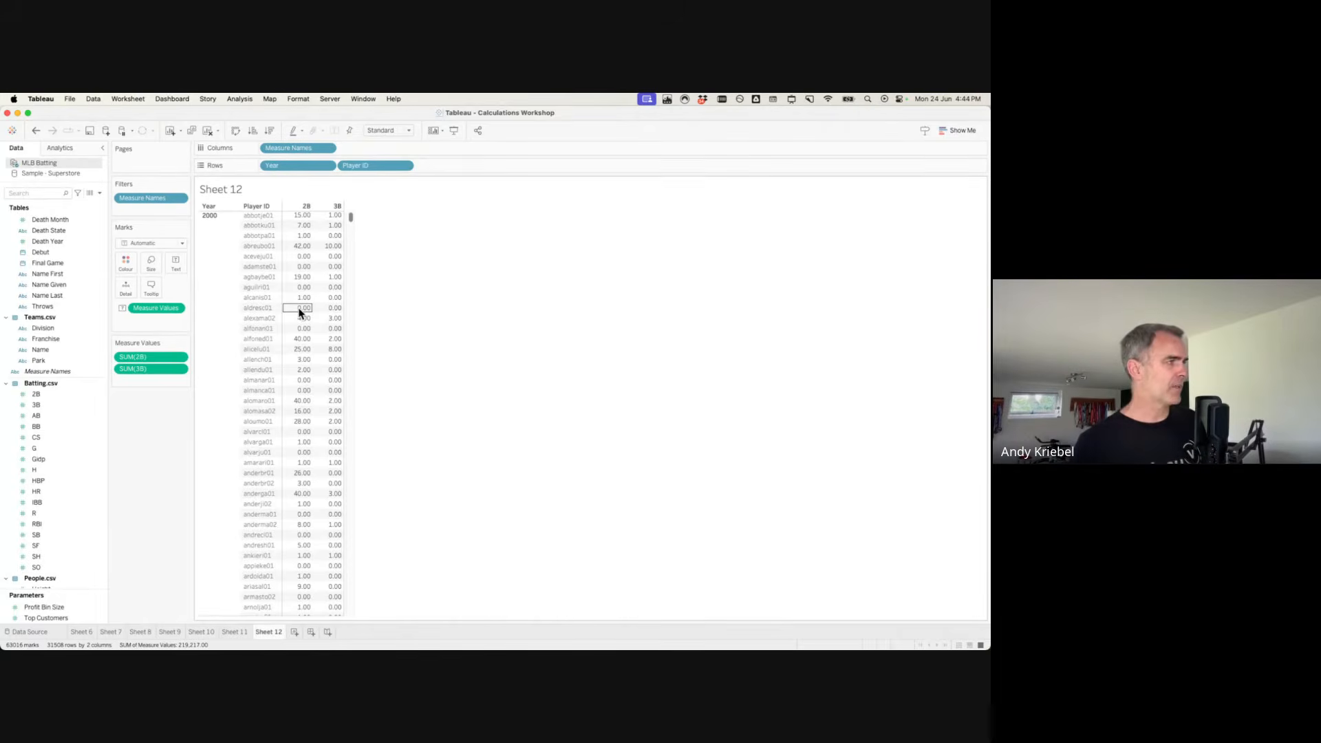
key(ctrl+a)
drag(243, 132, 346, 158)
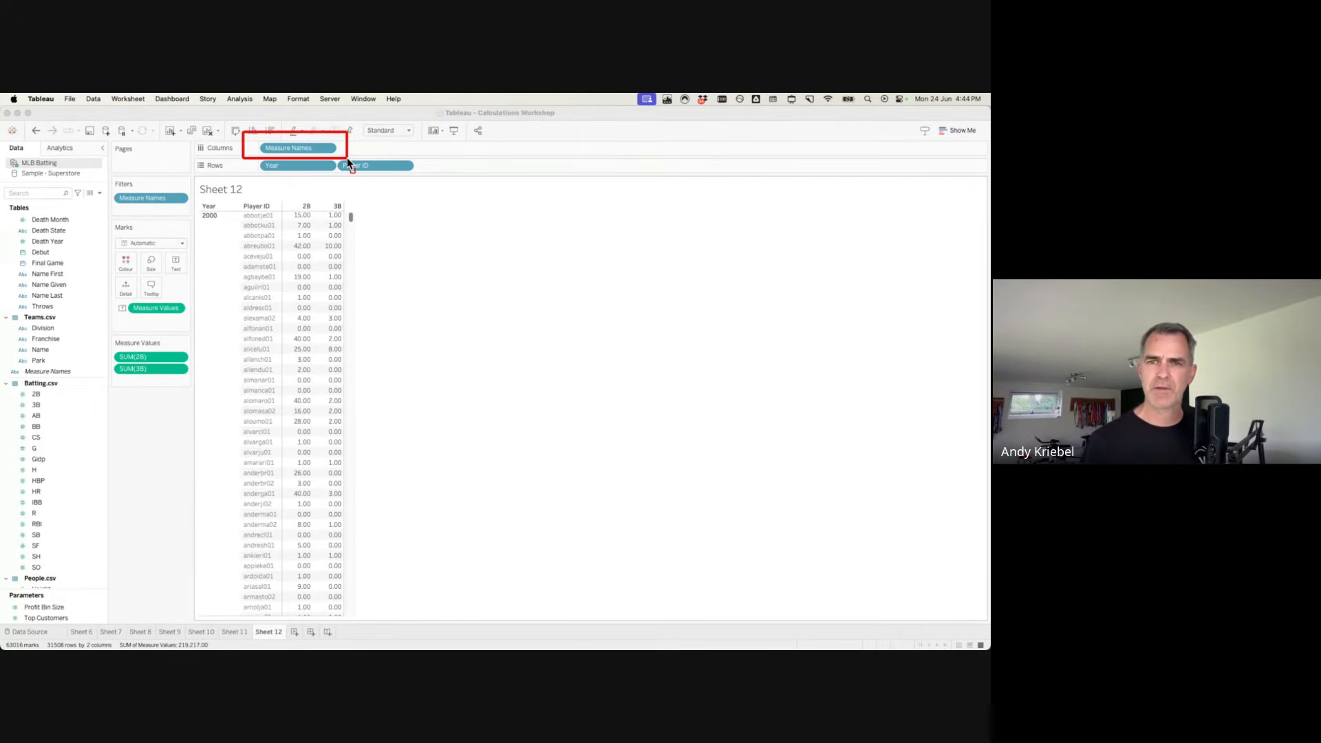
drag(102, 294, 199, 322)
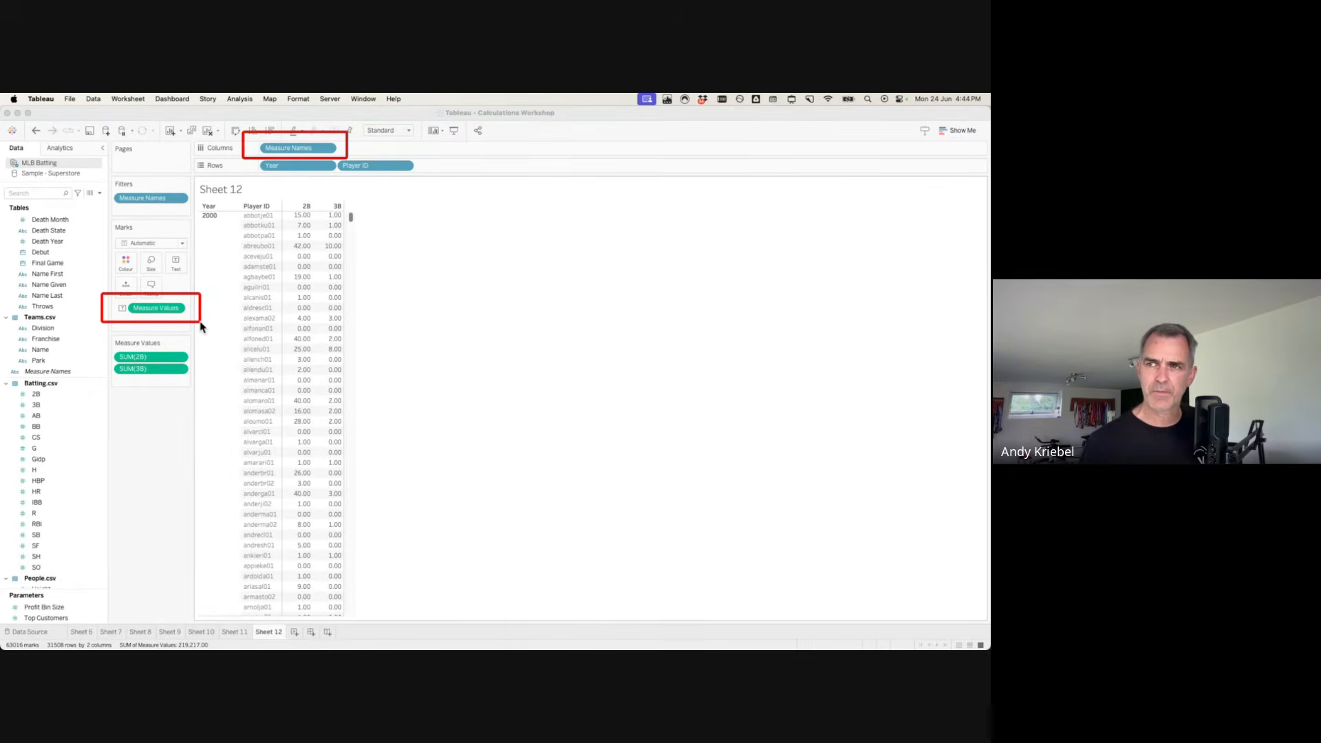
drag(96, 329, 202, 395)
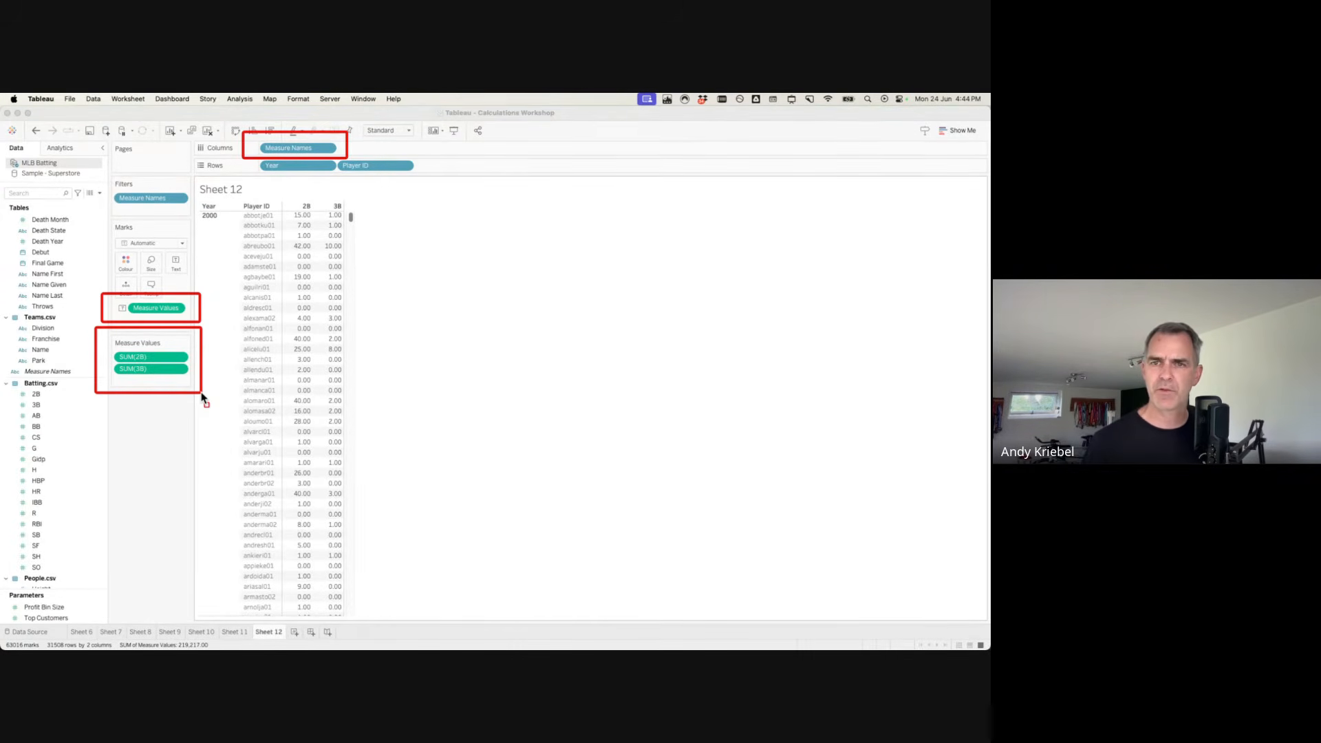
key(Escape)
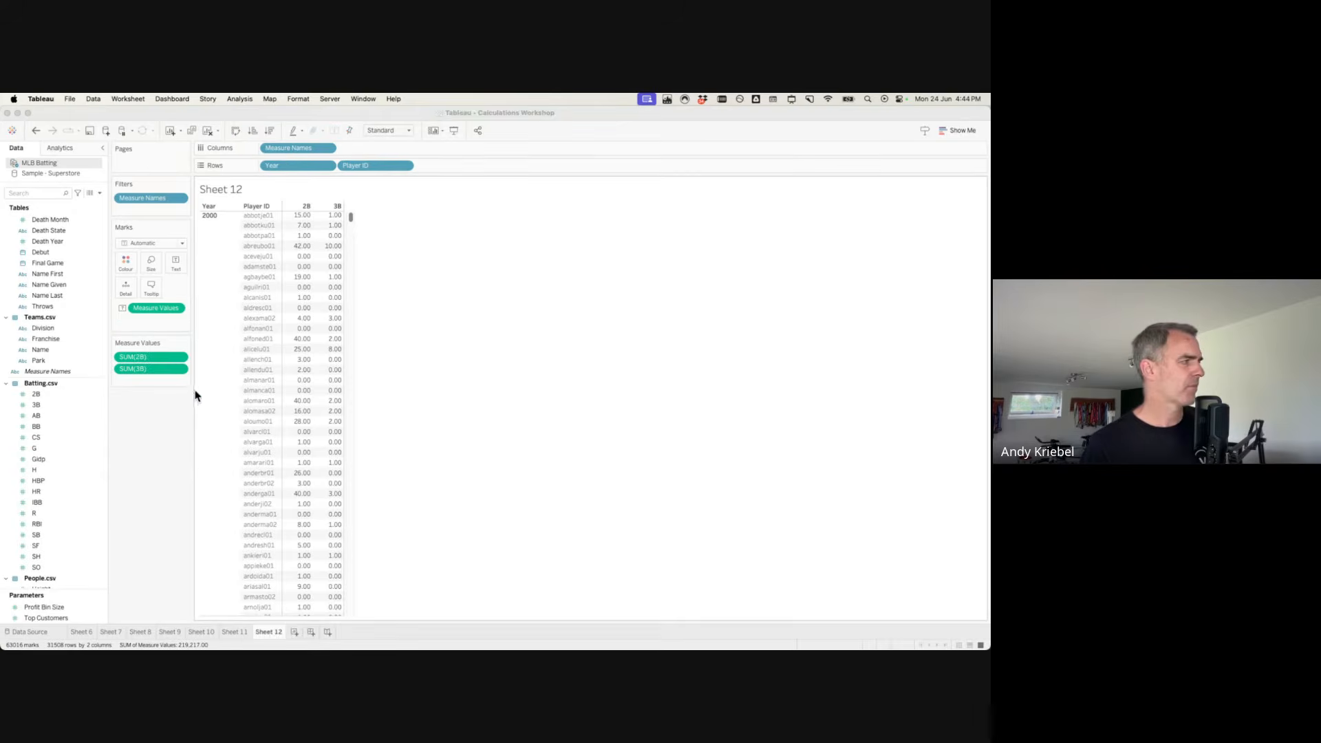
Add HR from Batting.csv to the Measure Values below 3B.
click(39, 491)
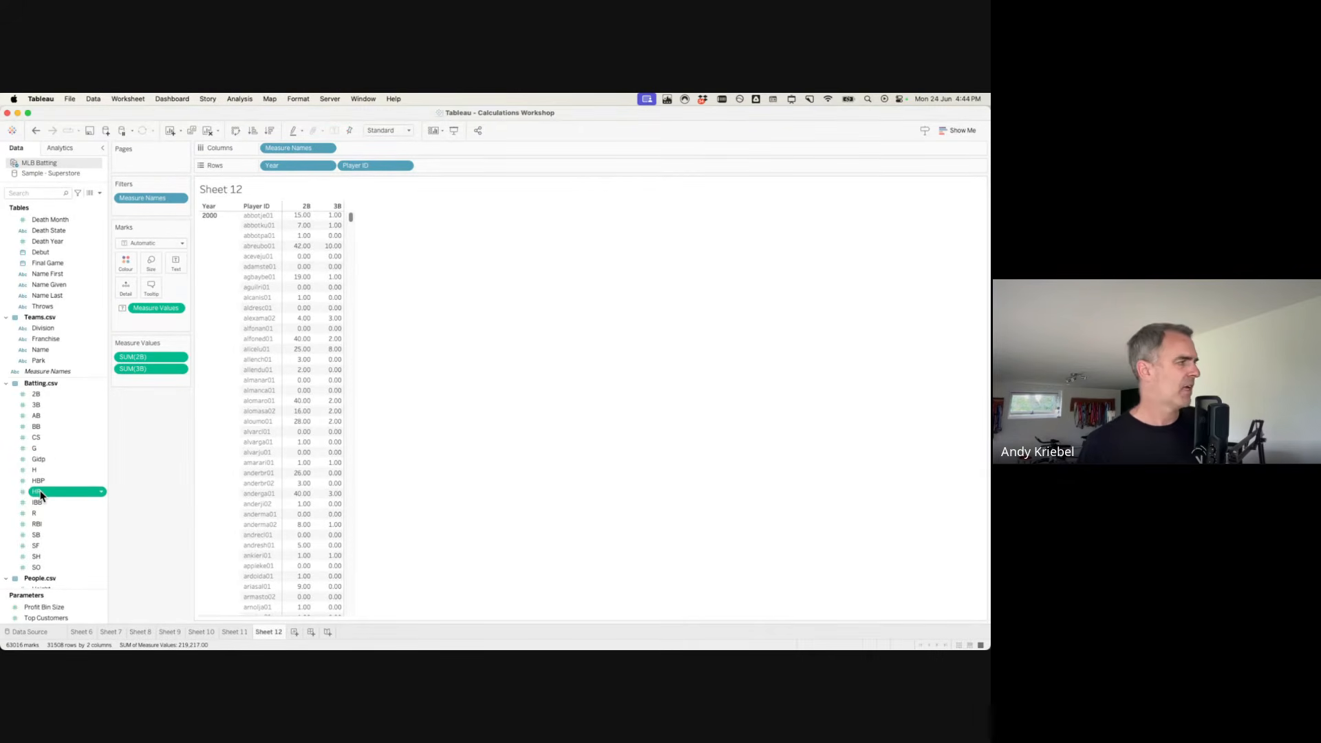
drag(40, 494, 133, 379)
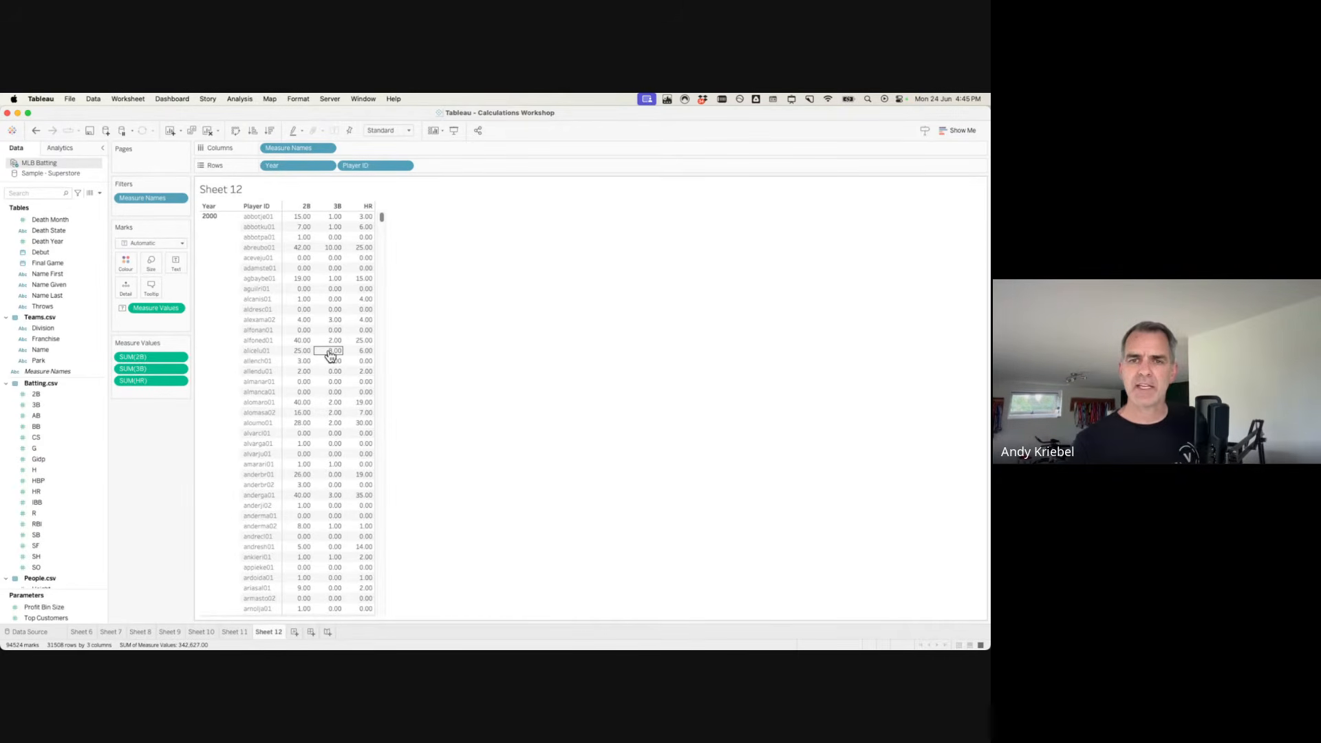
mouse_move(319, 363)
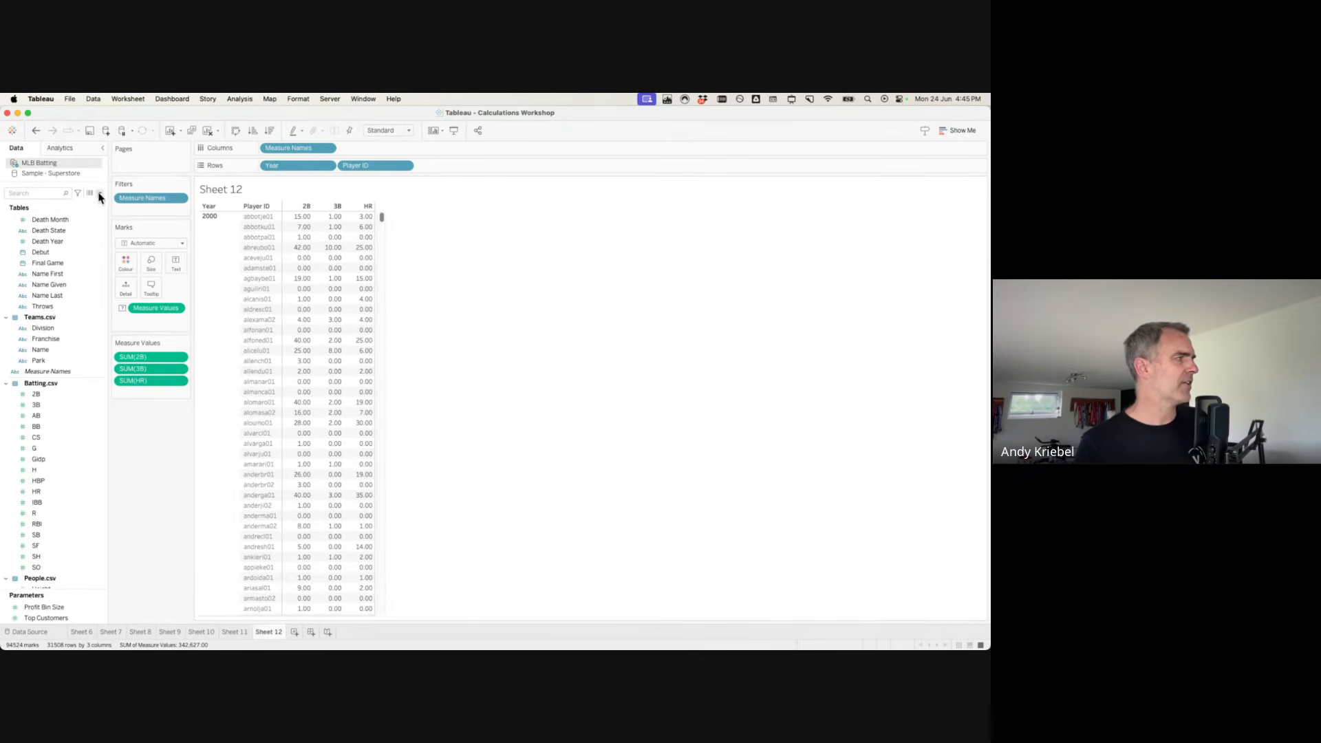
click(99, 195)
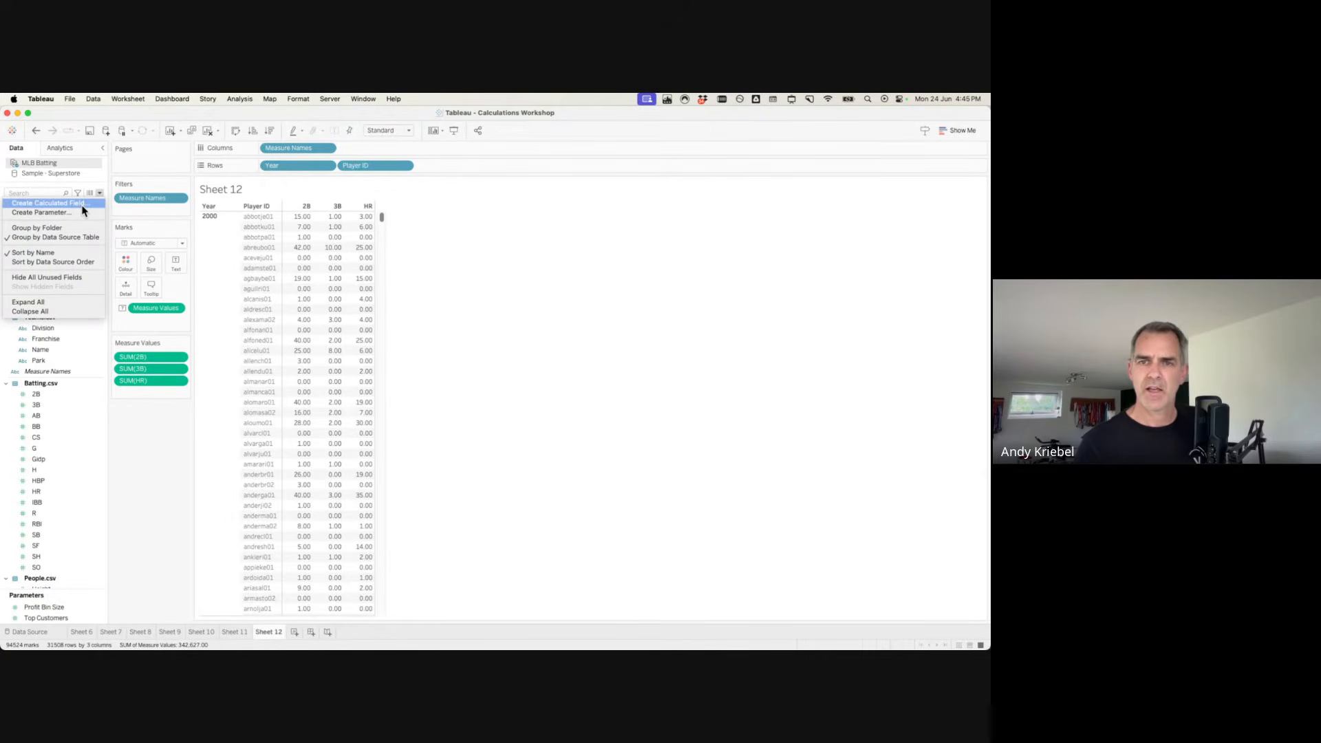
click(81, 204)
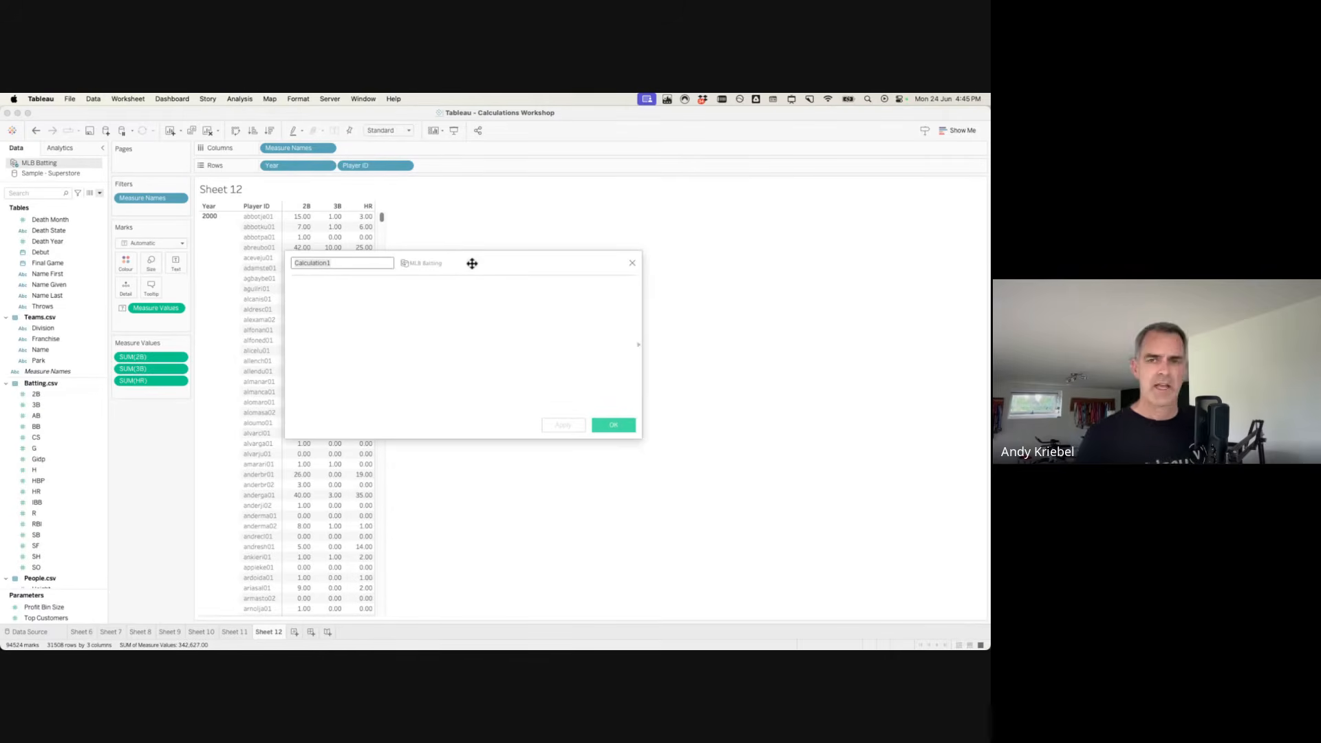
text(E)
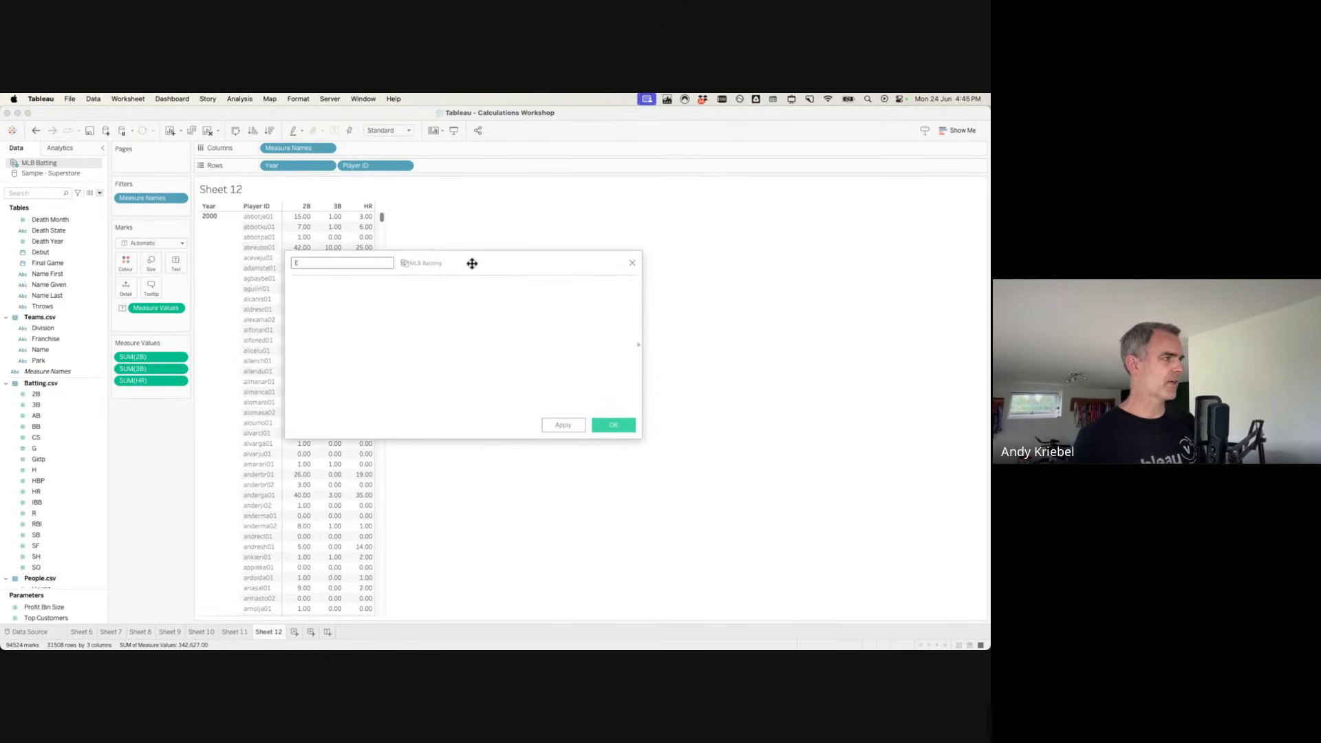
text(xtra Bas)
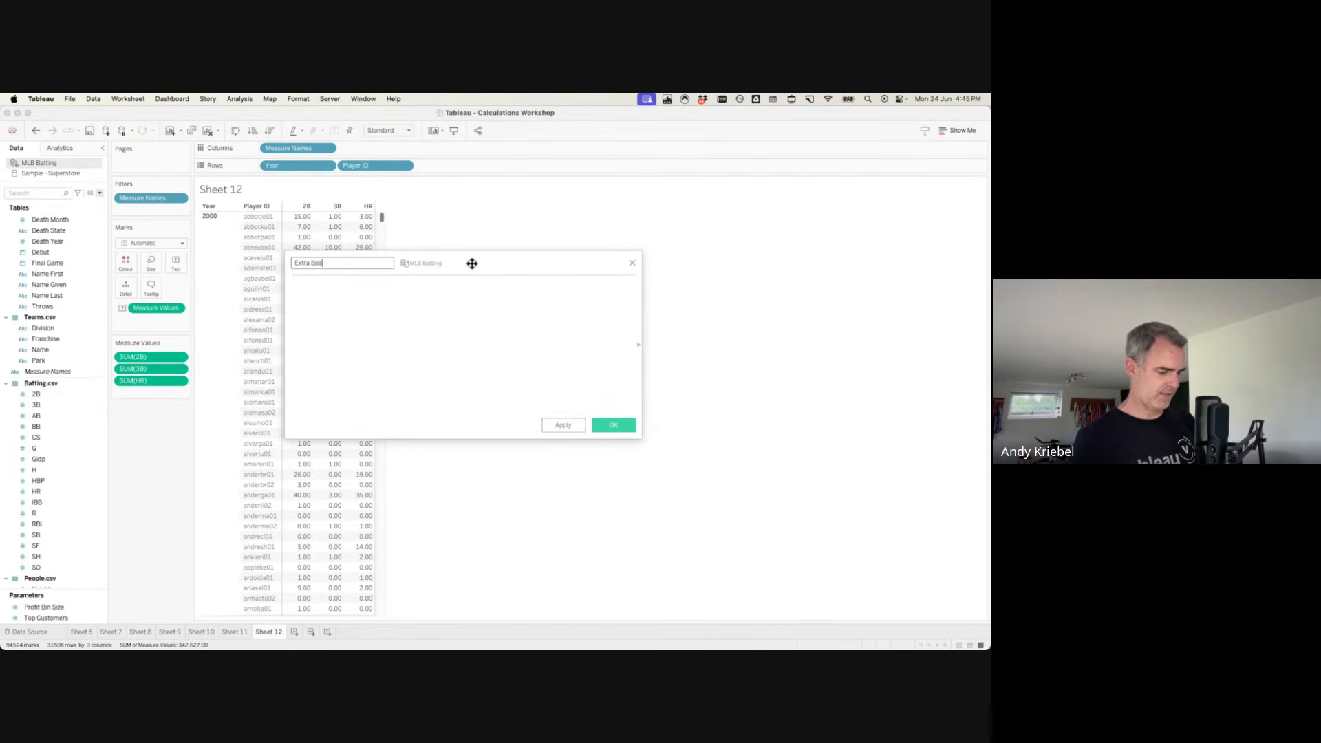
text(e Hits)
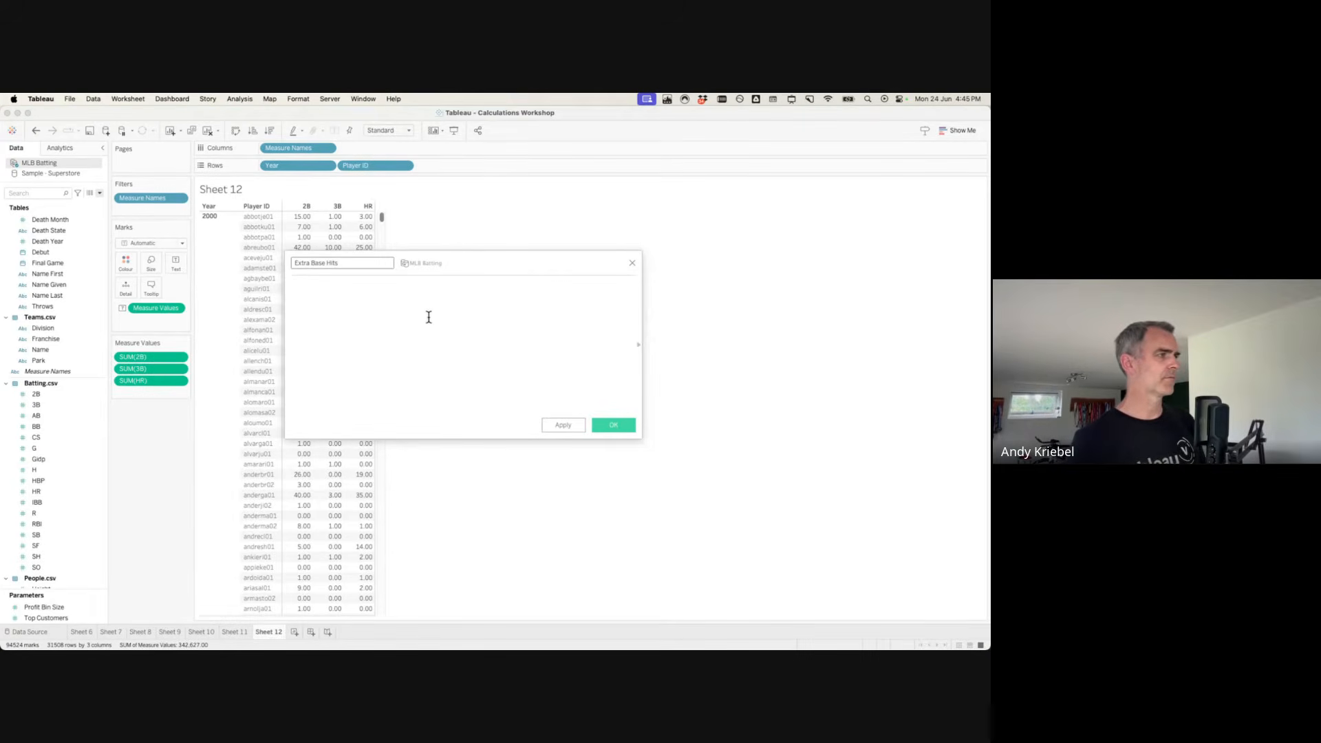
click(428, 316)
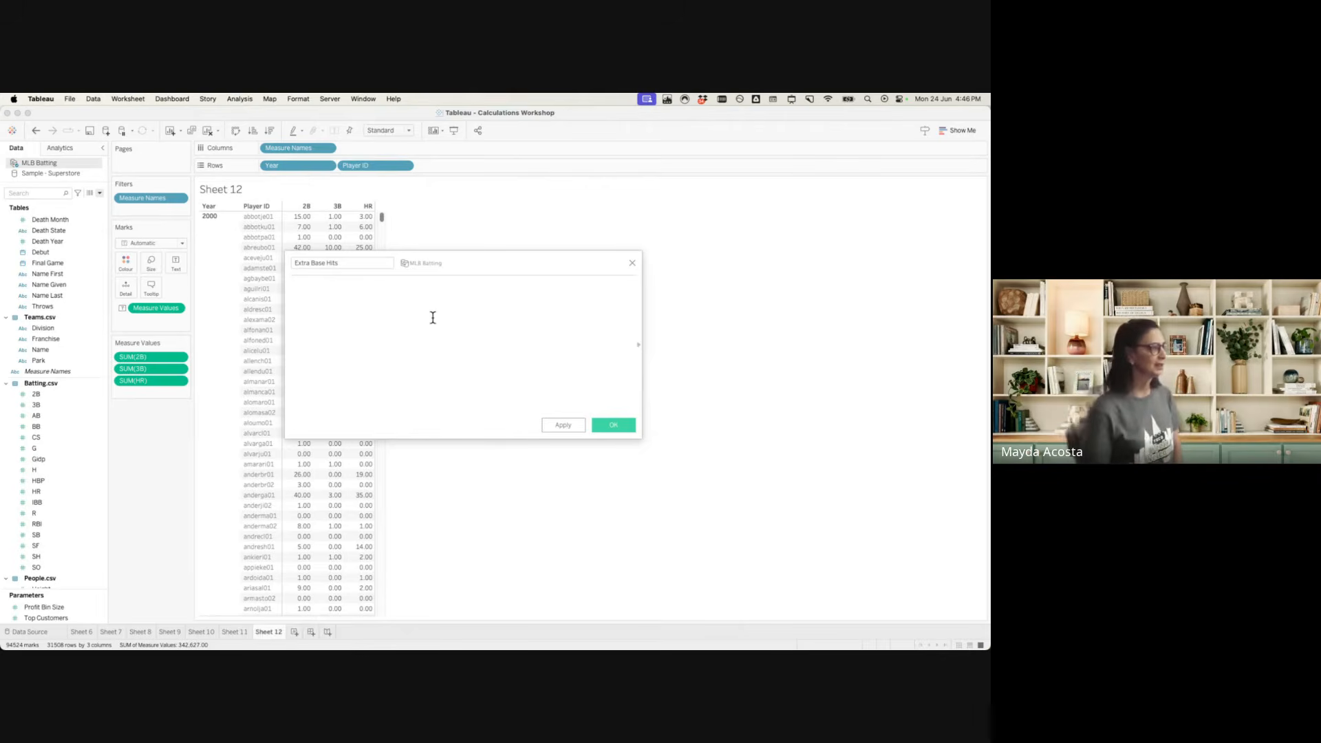
click(632, 263)
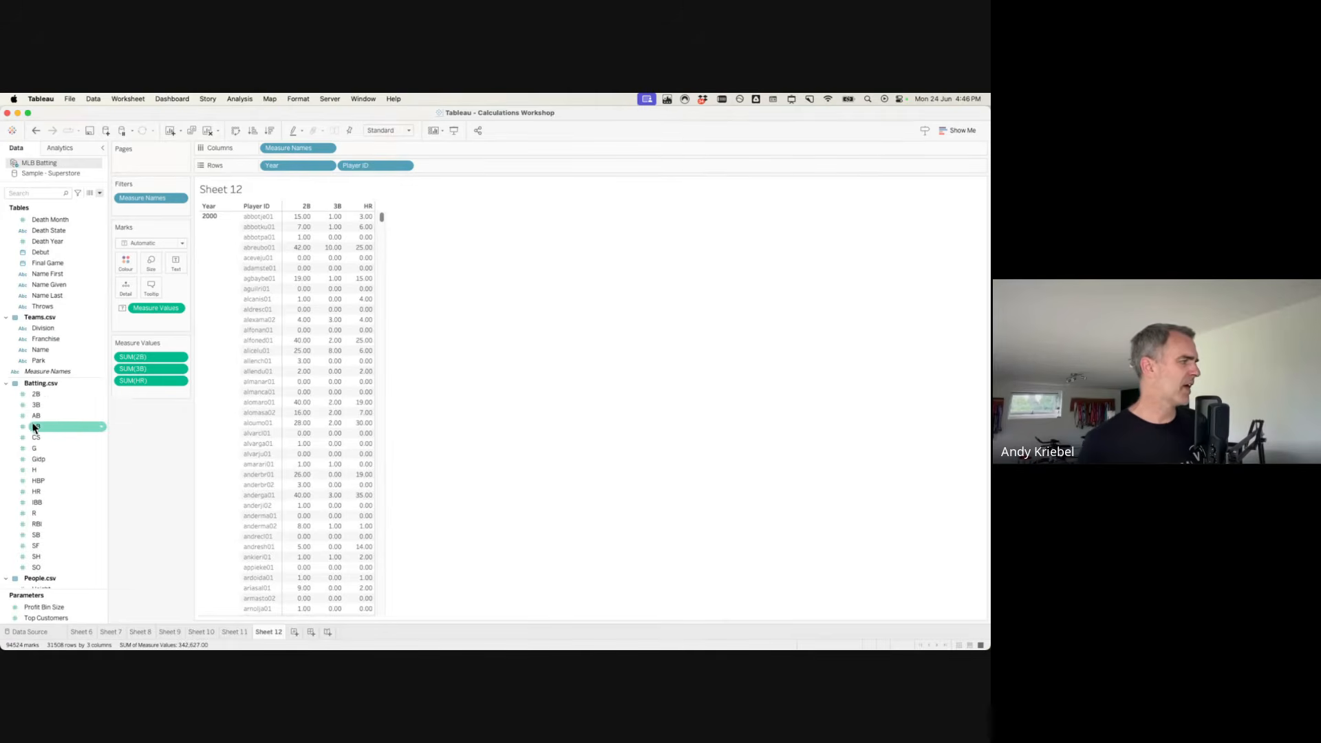
View the aggregation choices for dropping BB into Measure Values and Throws onto Rows, cancelling both.
drag(35, 427, 130, 391)
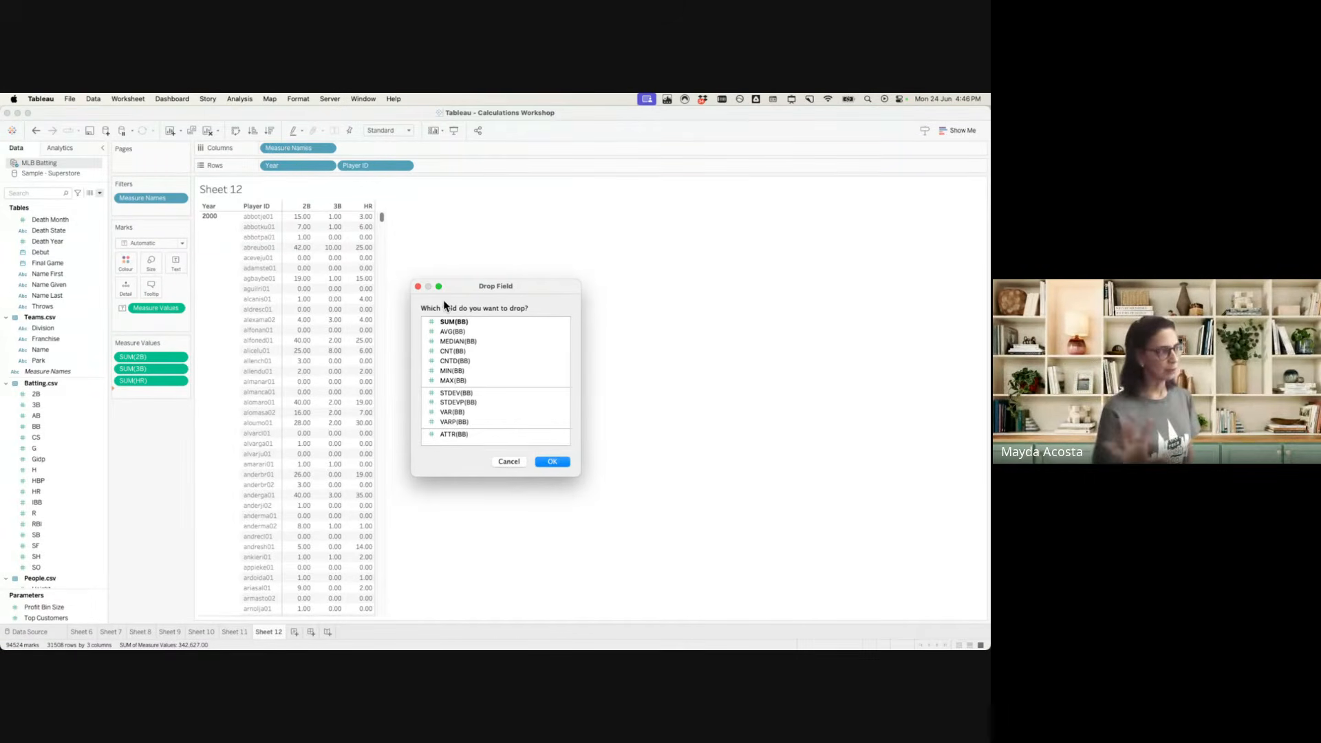
click(509, 461)
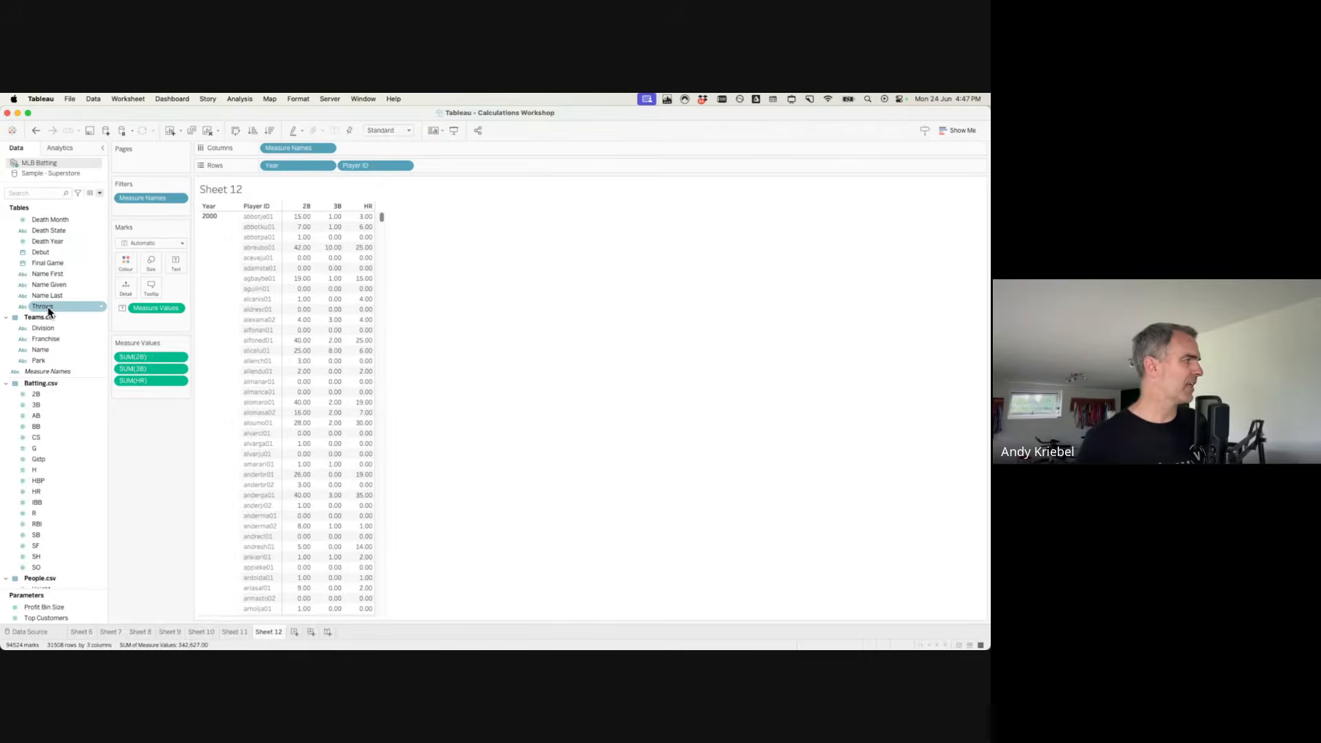
drag(47, 307, 442, 169)
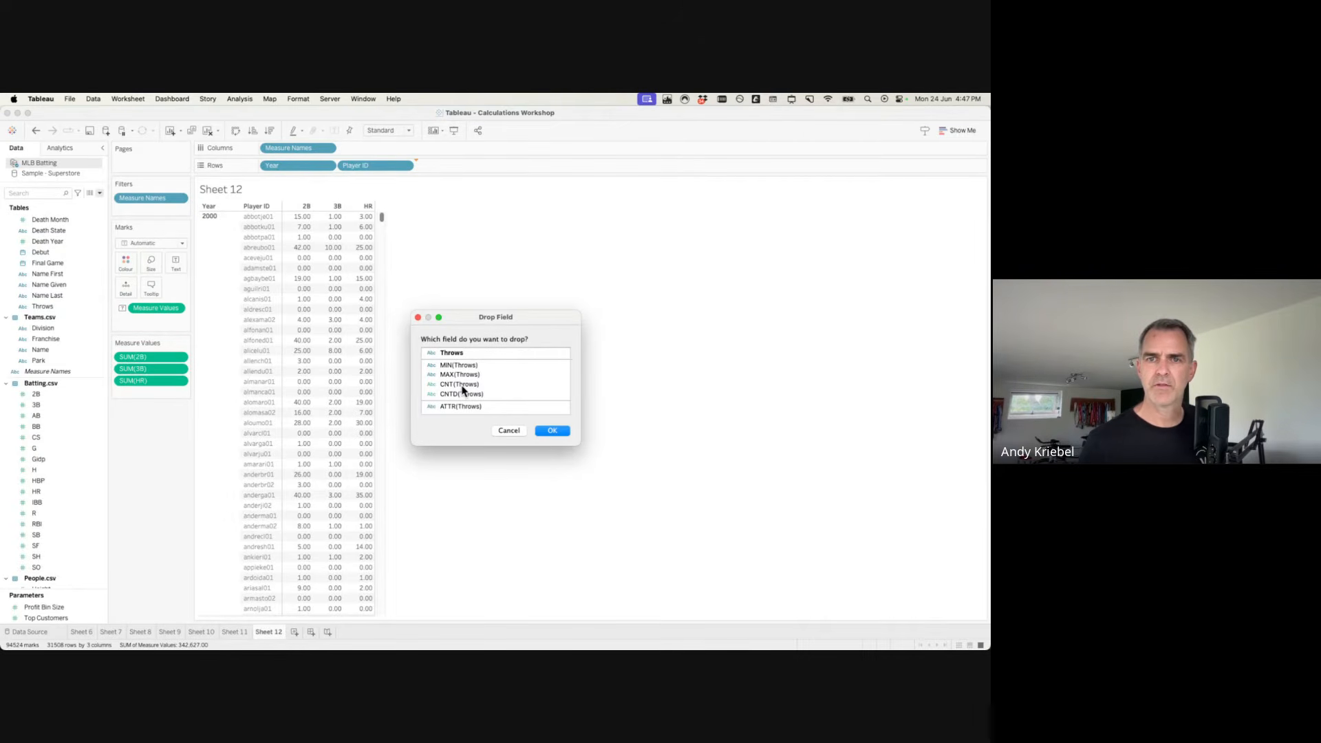
click(513, 431)
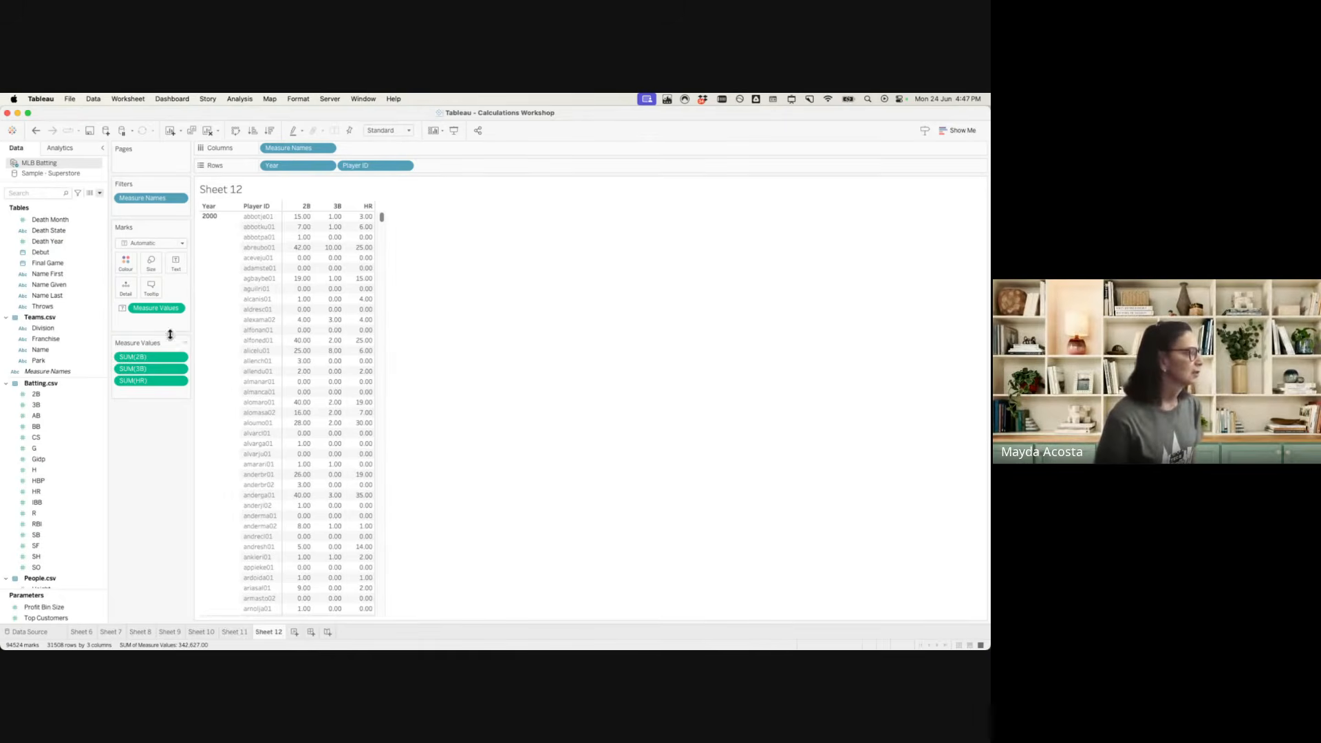
Try Park on Rows after Player ID as a finer level of detail, and remove it again.
drag(53, 360, 479, 171)
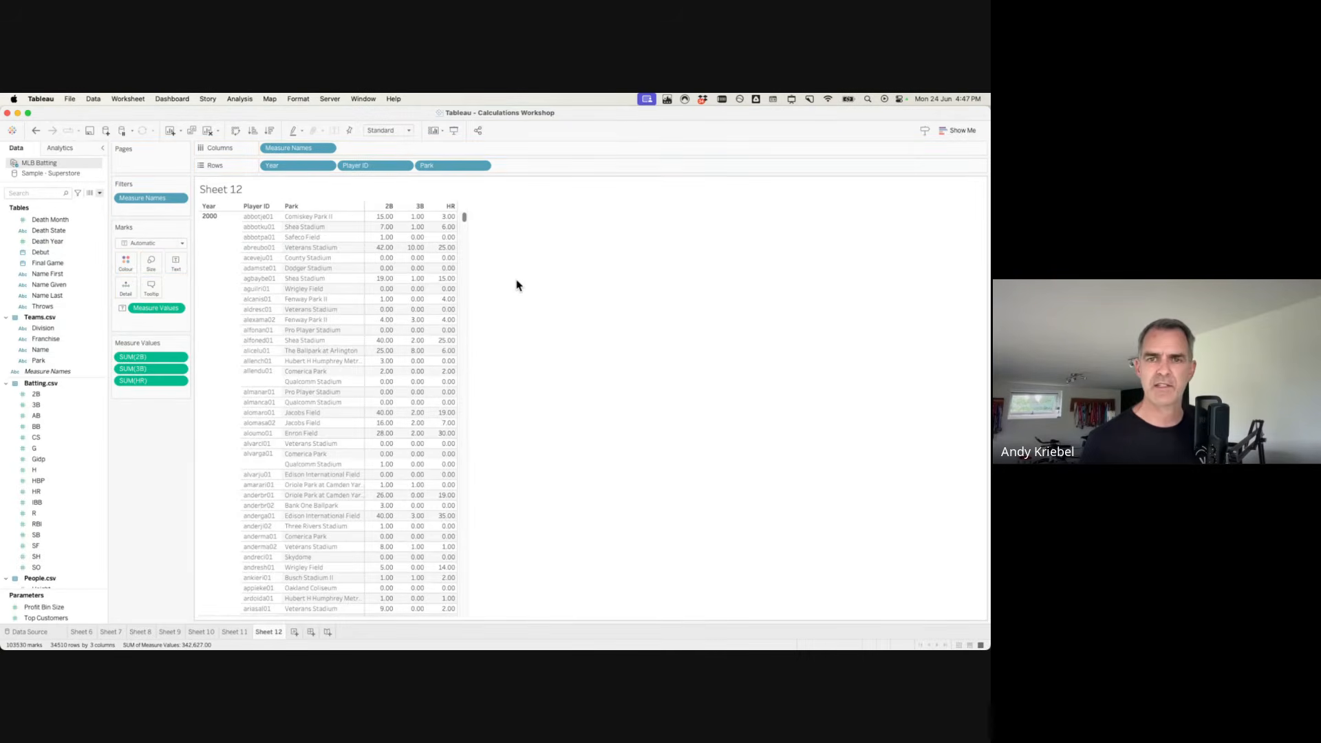
mouse_move(388, 247)
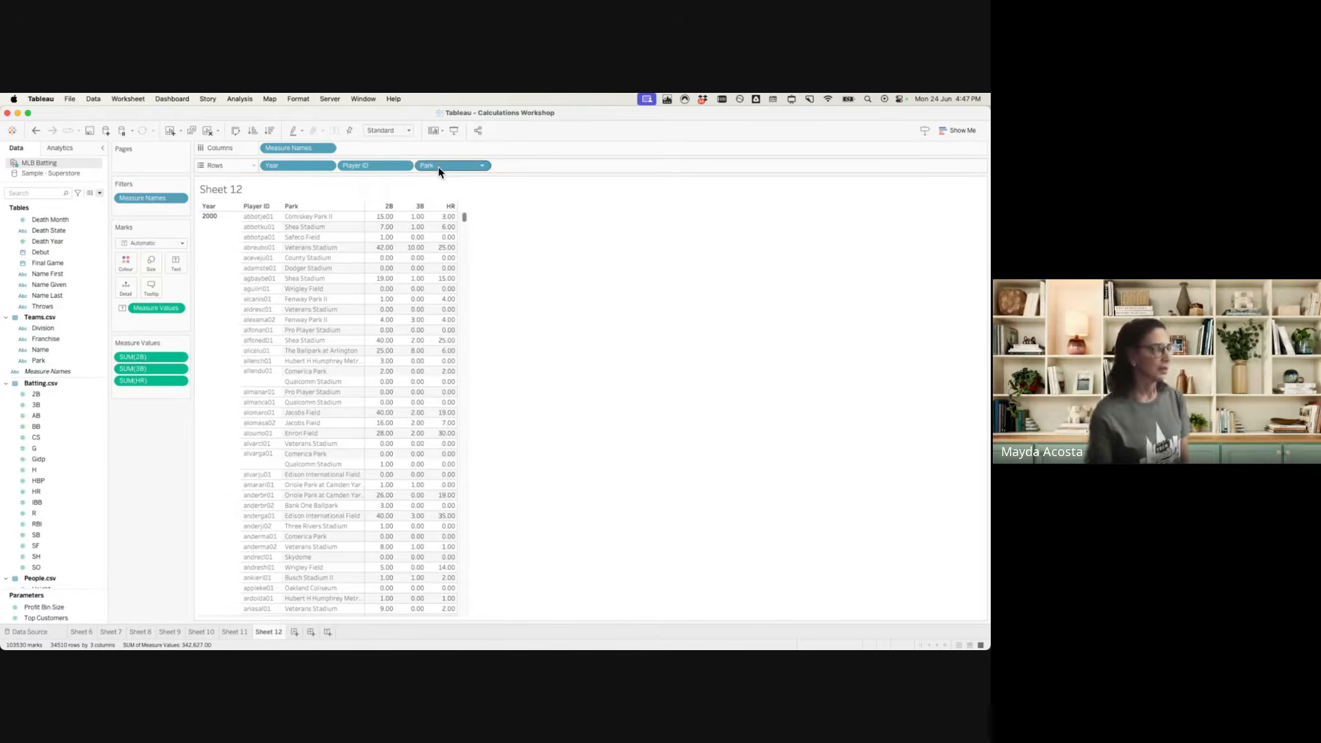
drag(443, 168, 648, 256)
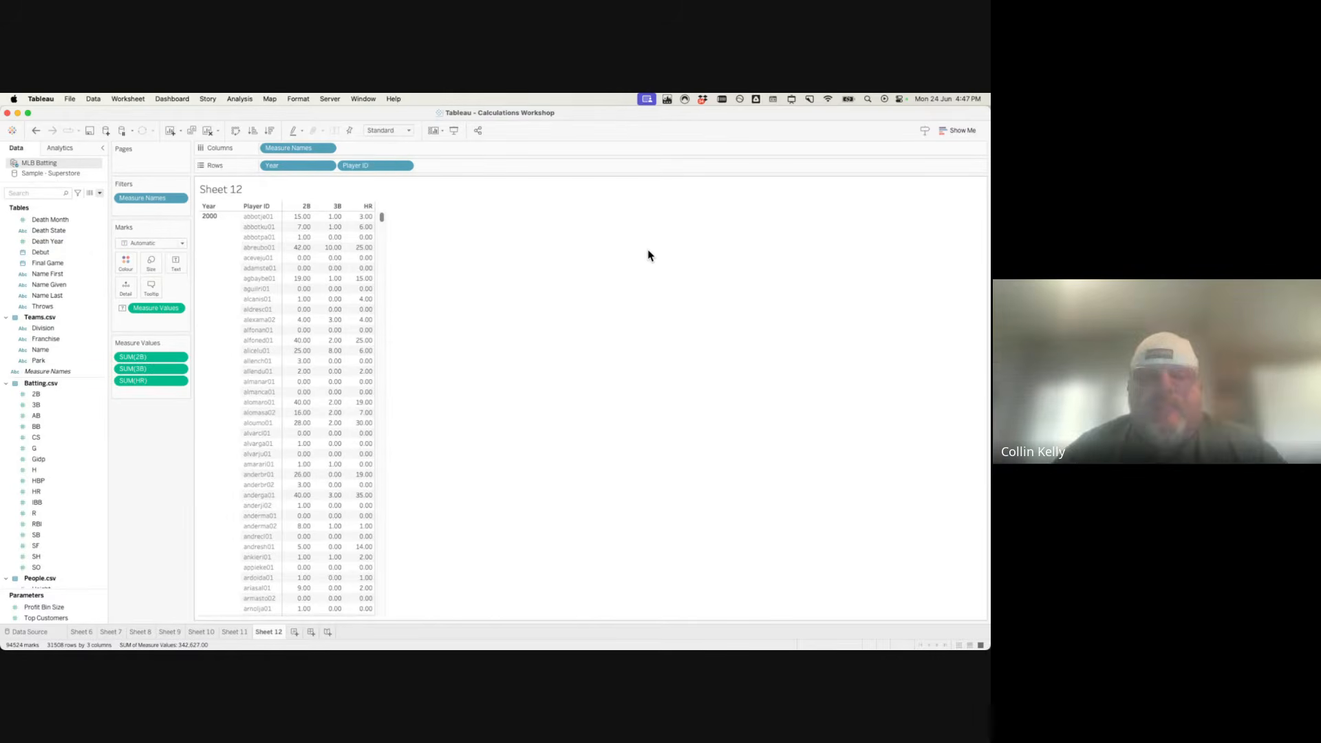
Create a new worksheet and switch its data source to Sample - Superstore.
click(46, 220)
scroll(45, 222, up, 5)
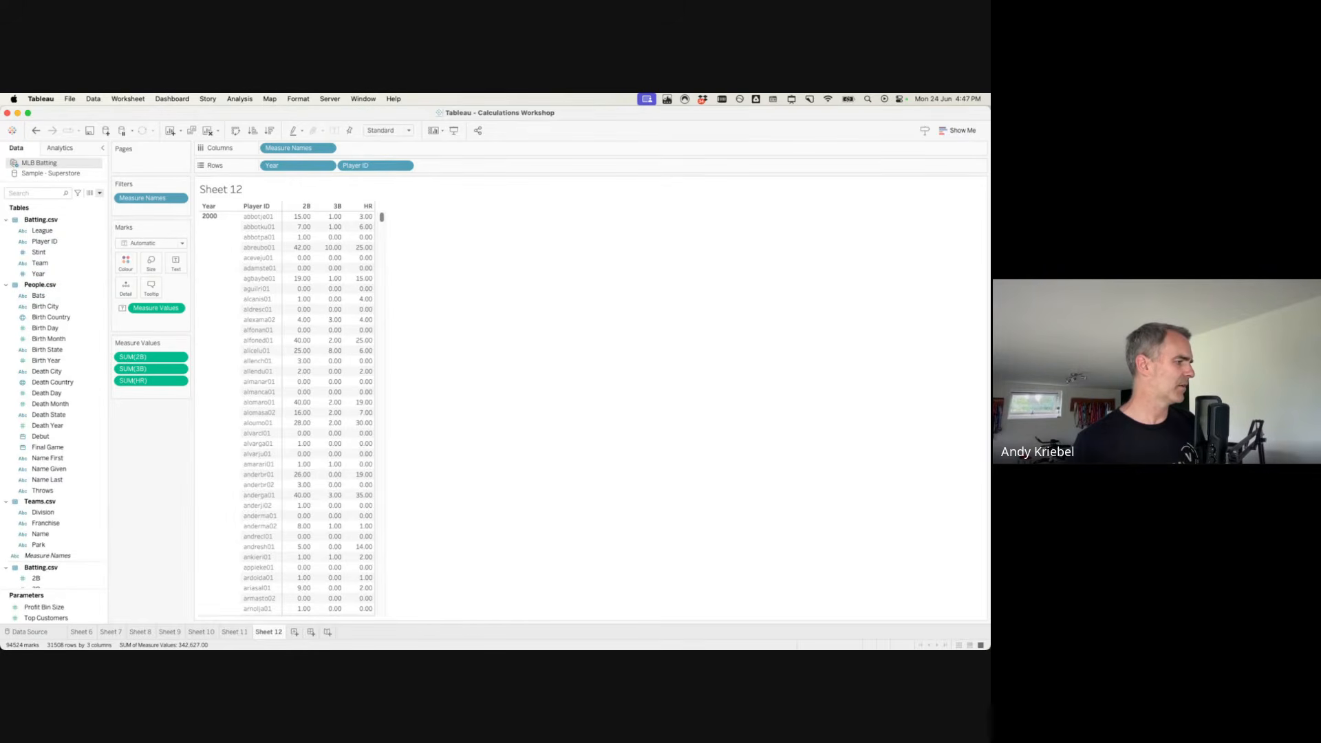
click(294, 631)
click(68, 174)
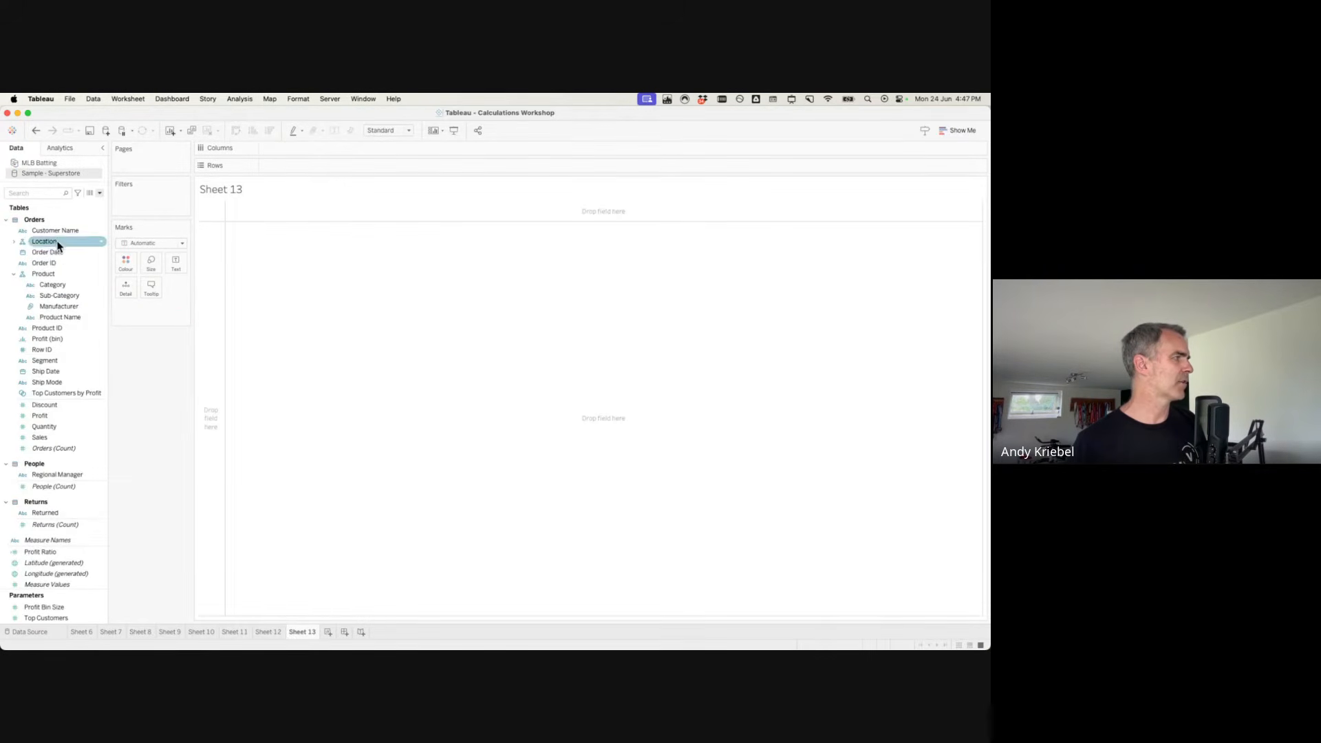
Try Order Date on Rows at year level, remove it, and view its alternative date levels and aggregations without applying one.
drag(48, 252, 307, 165)
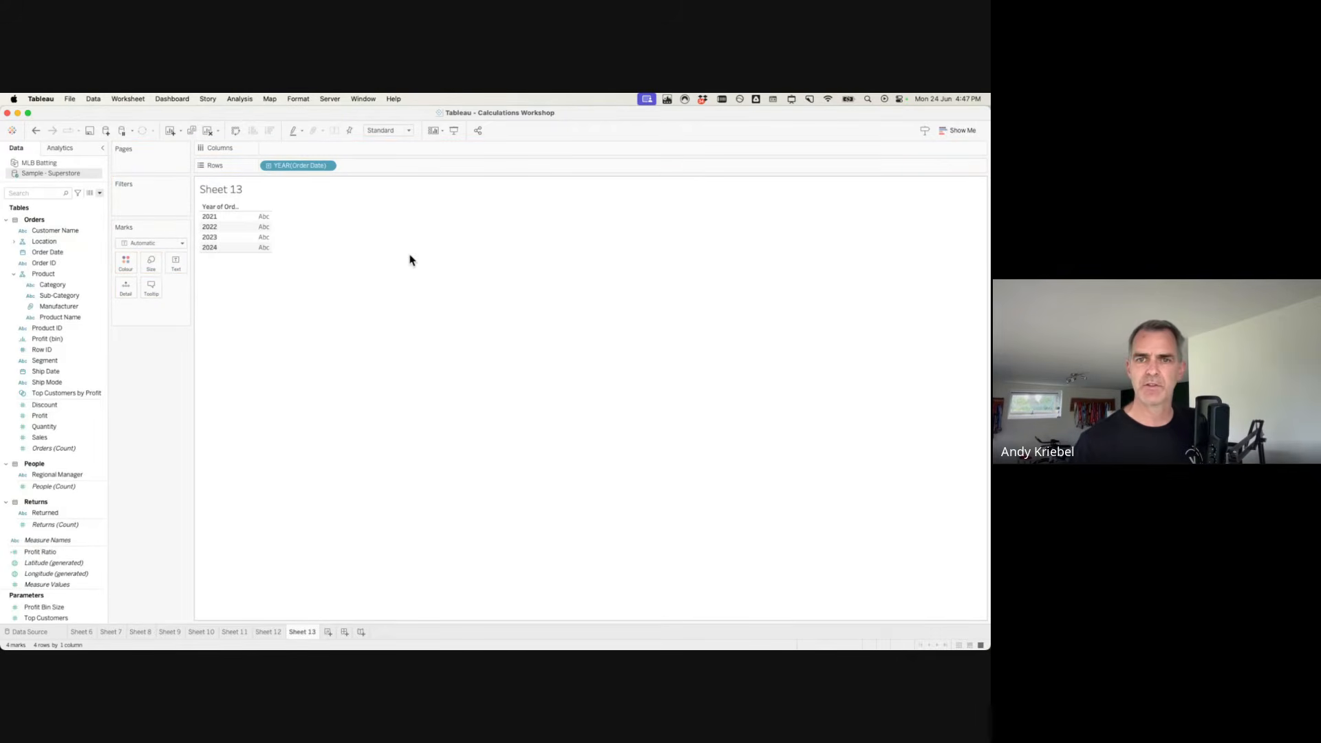
drag(306, 165, 333, 165)
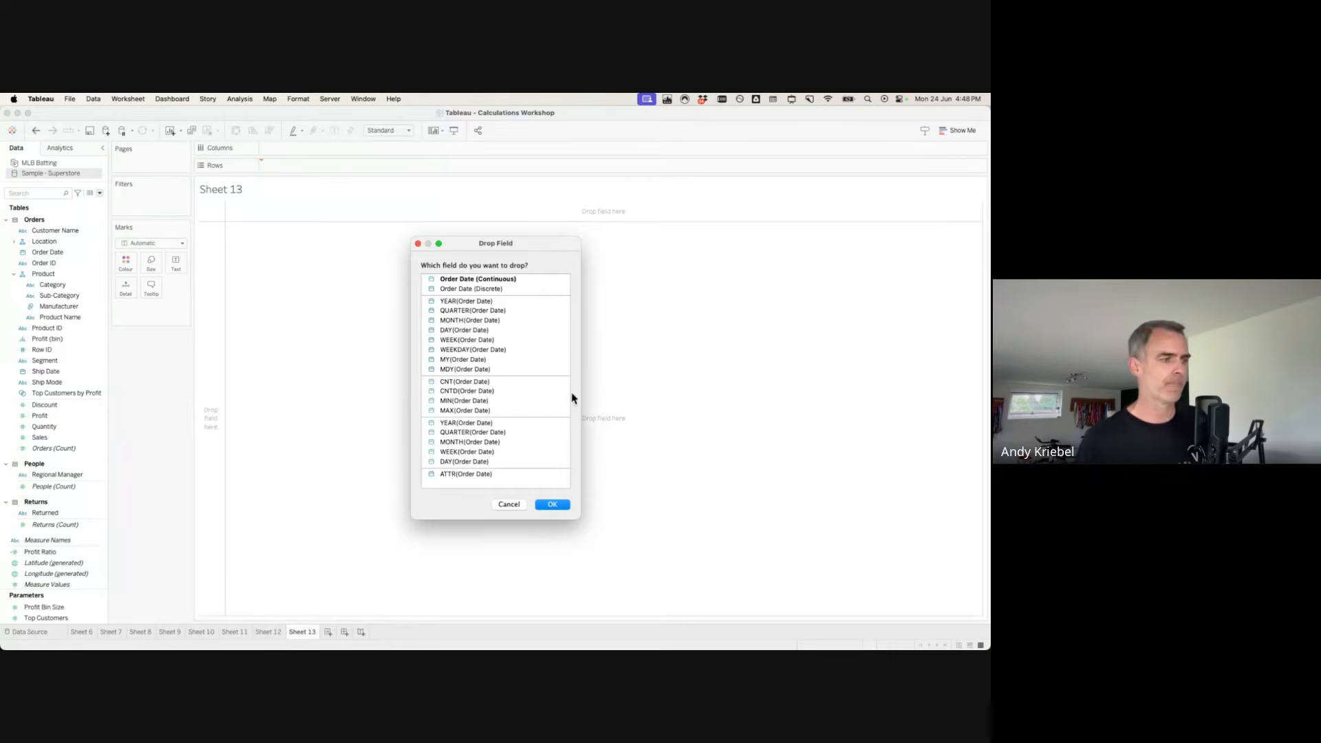
click(509, 504)
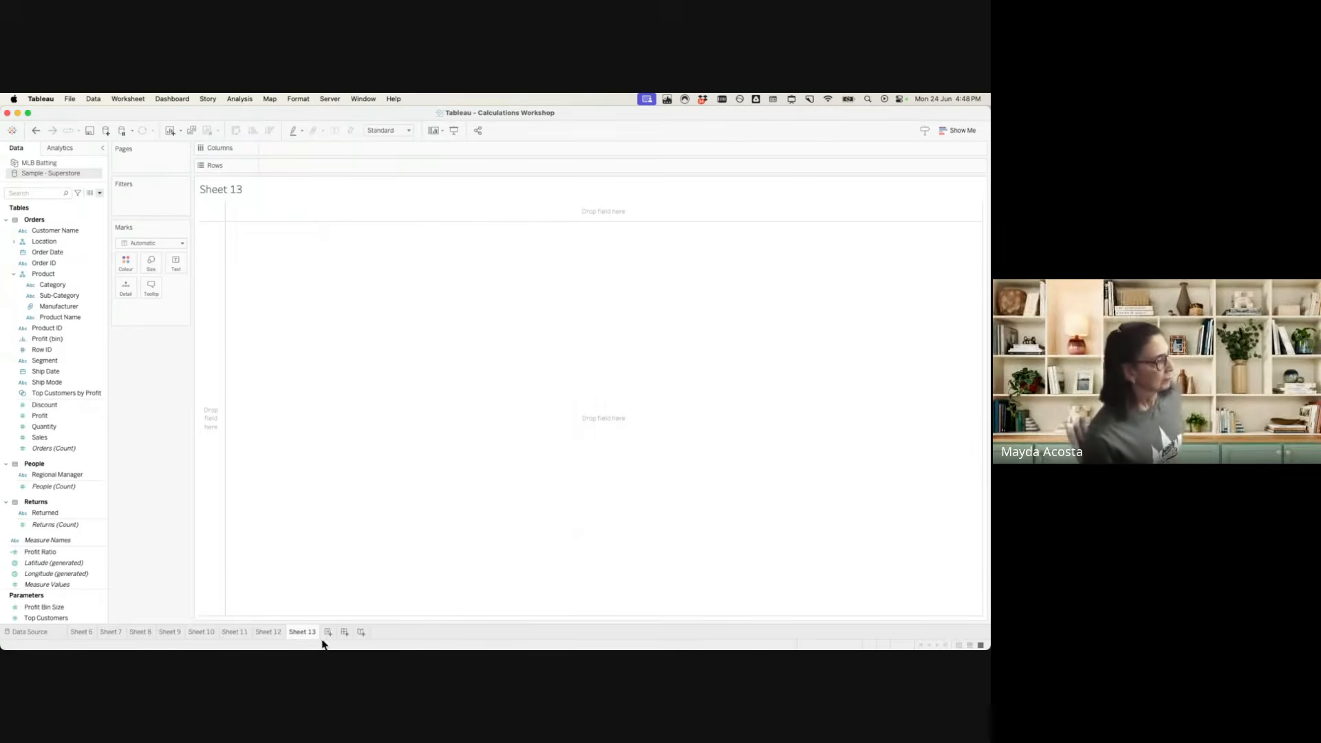
Return to Sheet 12 and start a calculated field named "Extra Base Hits" in the MLB Batting data source.
click(270, 632)
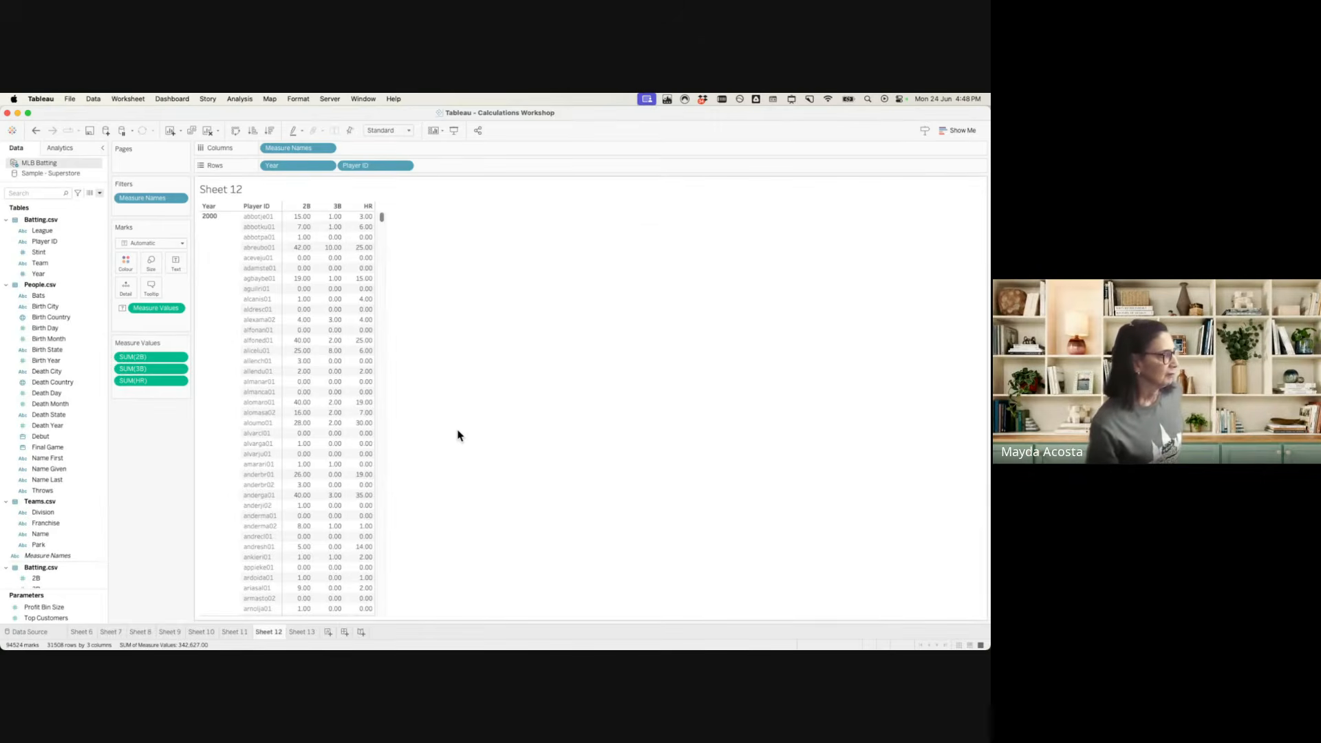
click(100, 193)
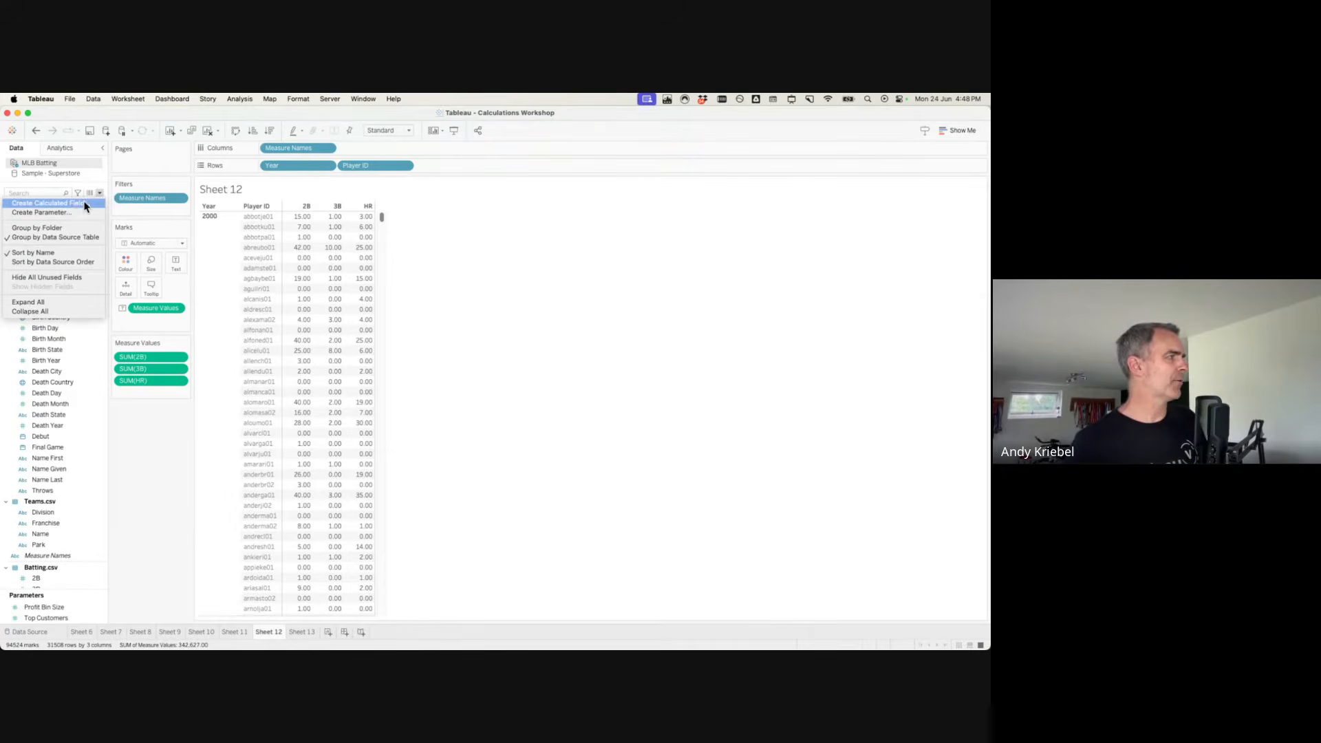
click(75, 206)
text(Extar)
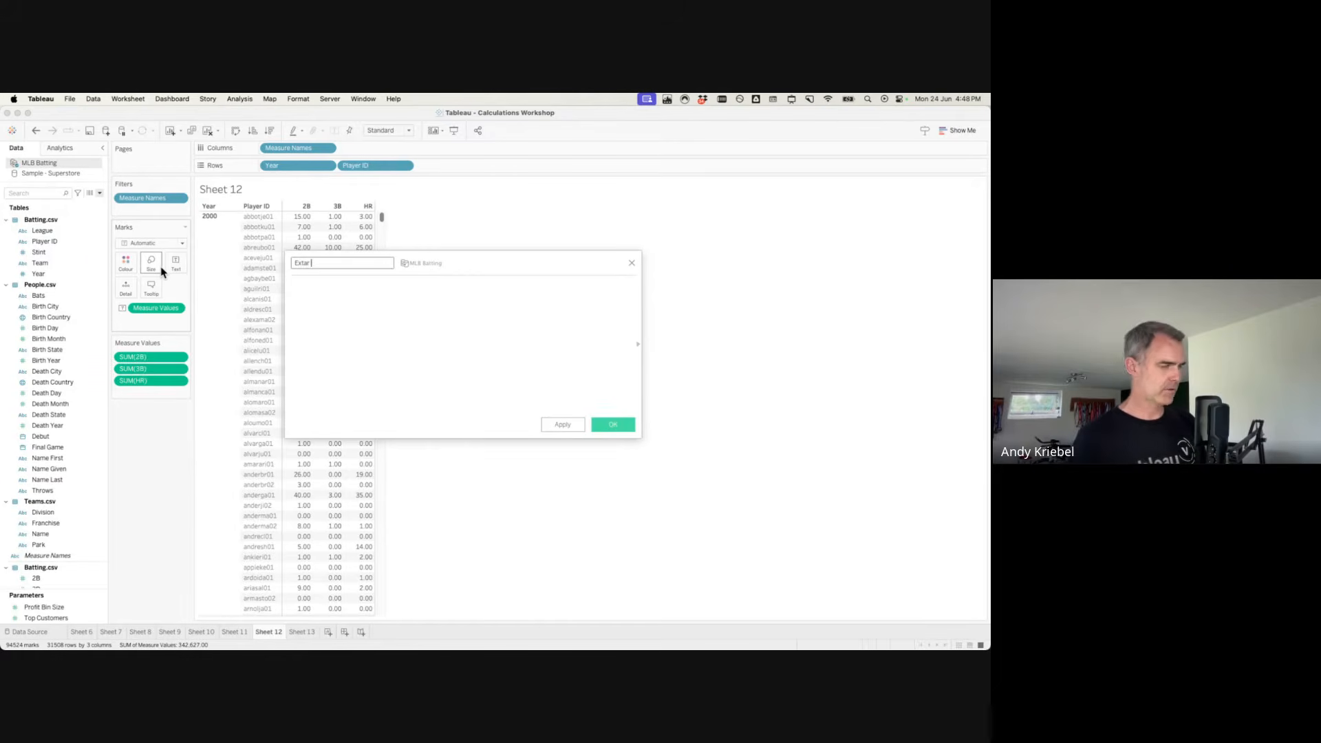
text(a)
key(BackSpace)
key(BackSpace)
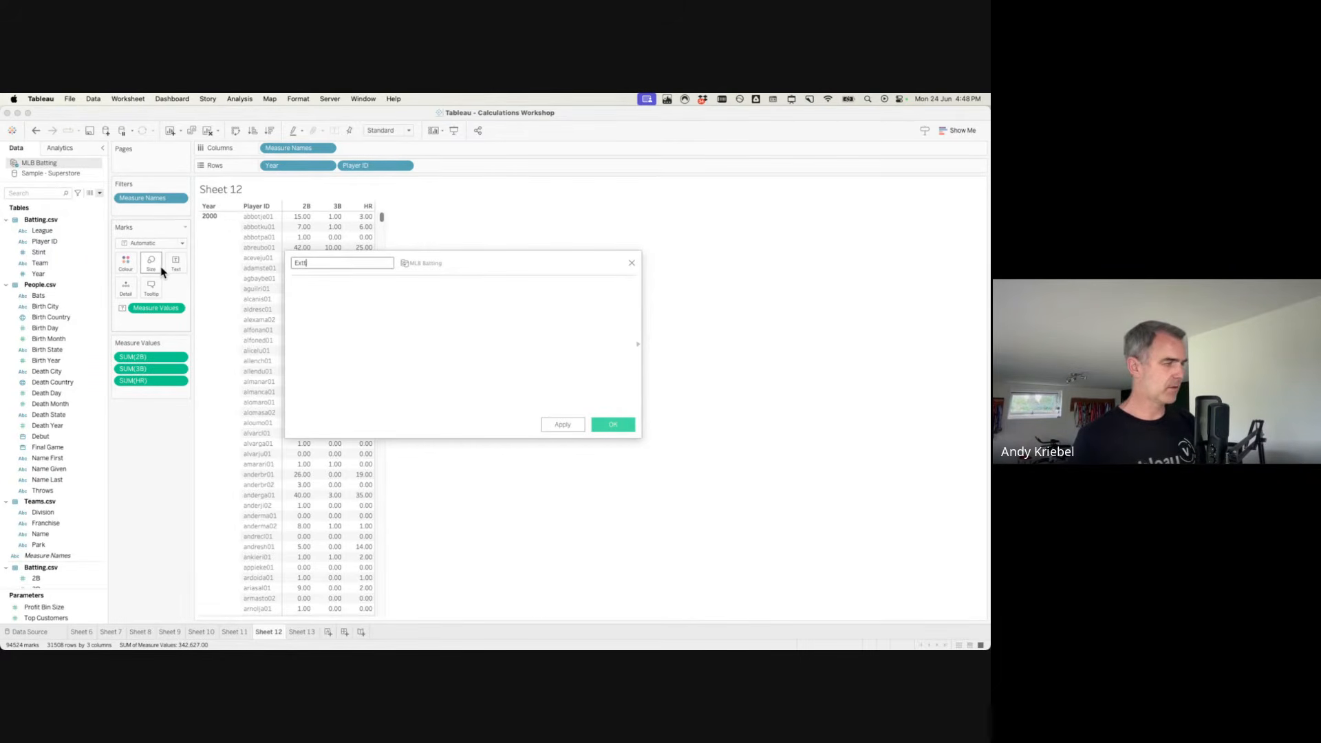
text(ar)
key(BackSpace)
key(BackSpace)
text(ra)
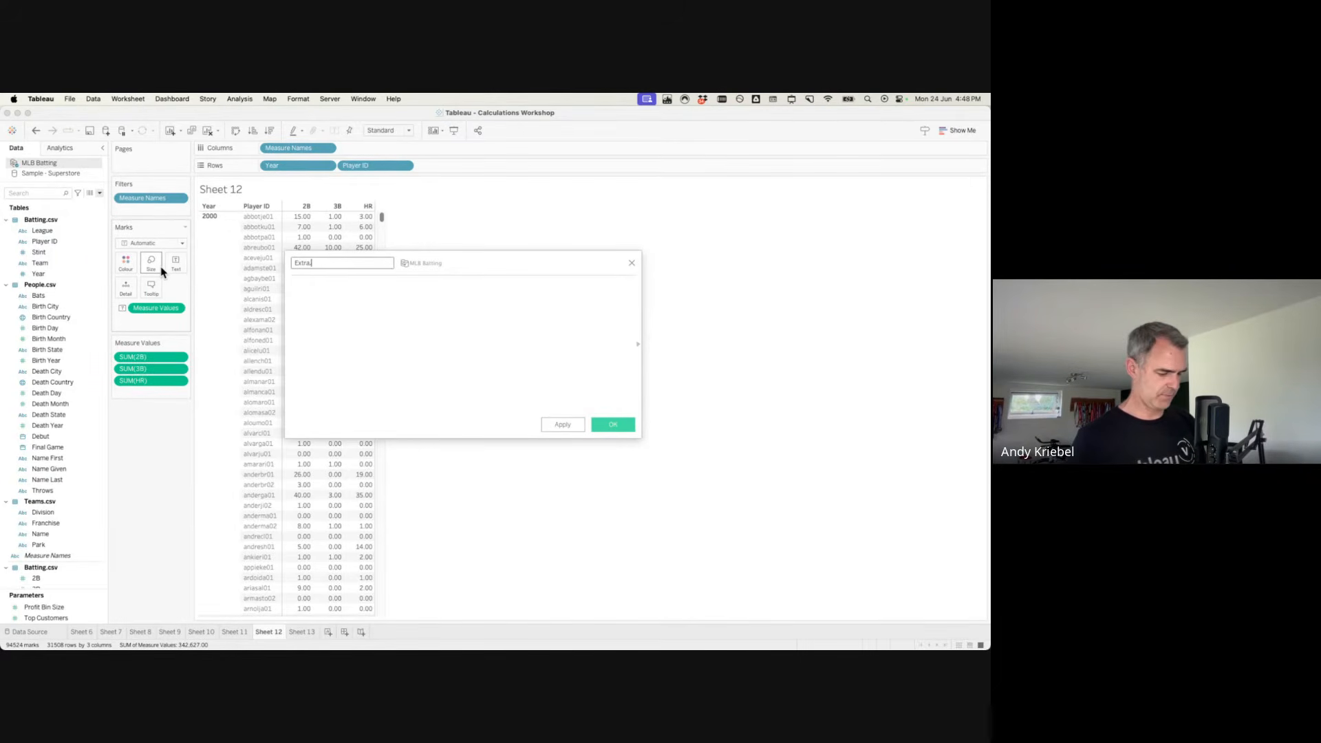
text( Base )
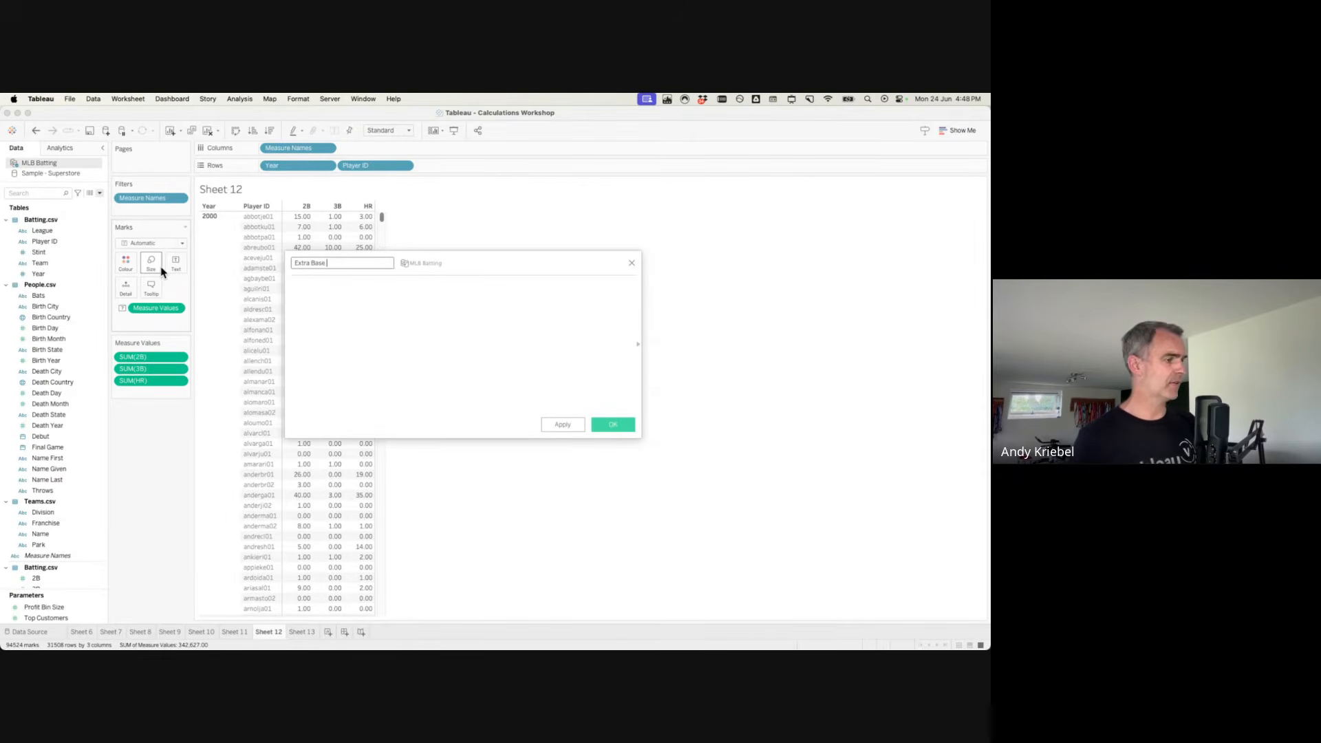
text(Hits)
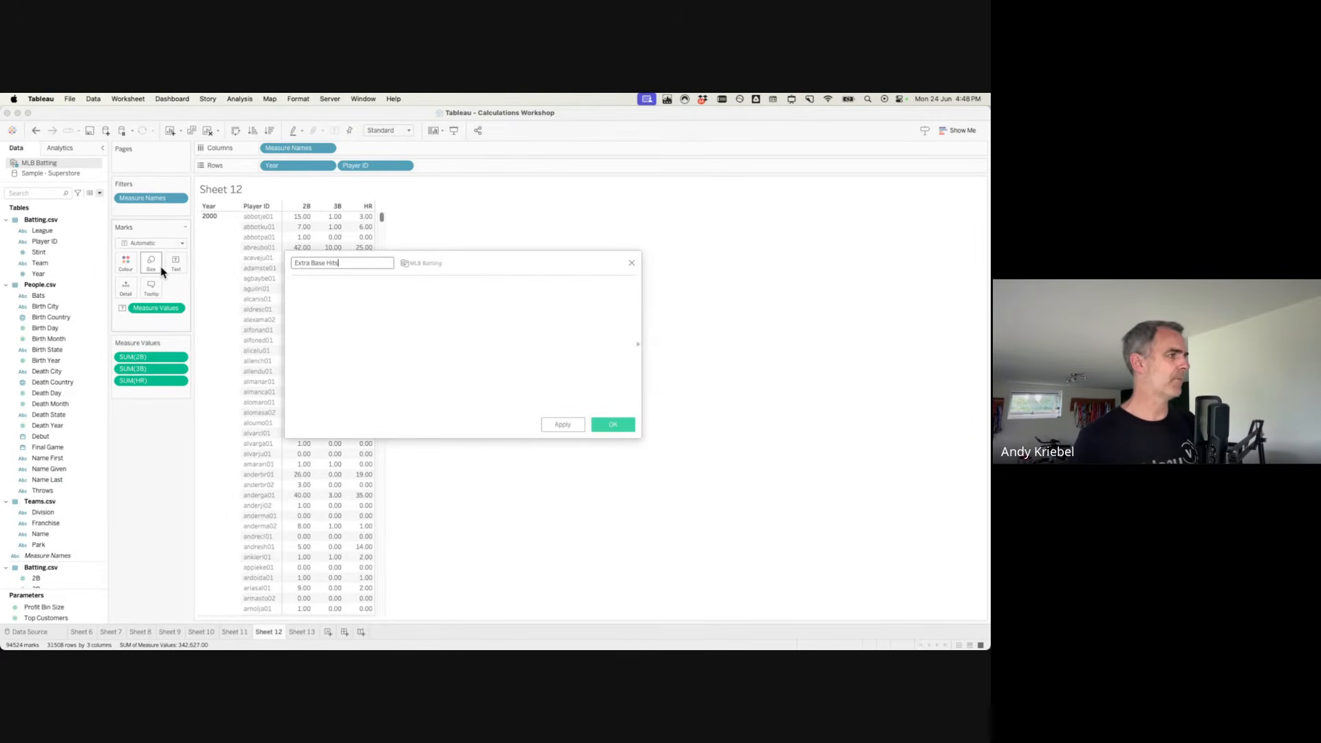
Build the Extra Base Hits formula as [2B] + [3B] + [HR] from the Batting.csv fields.
click(338, 312)
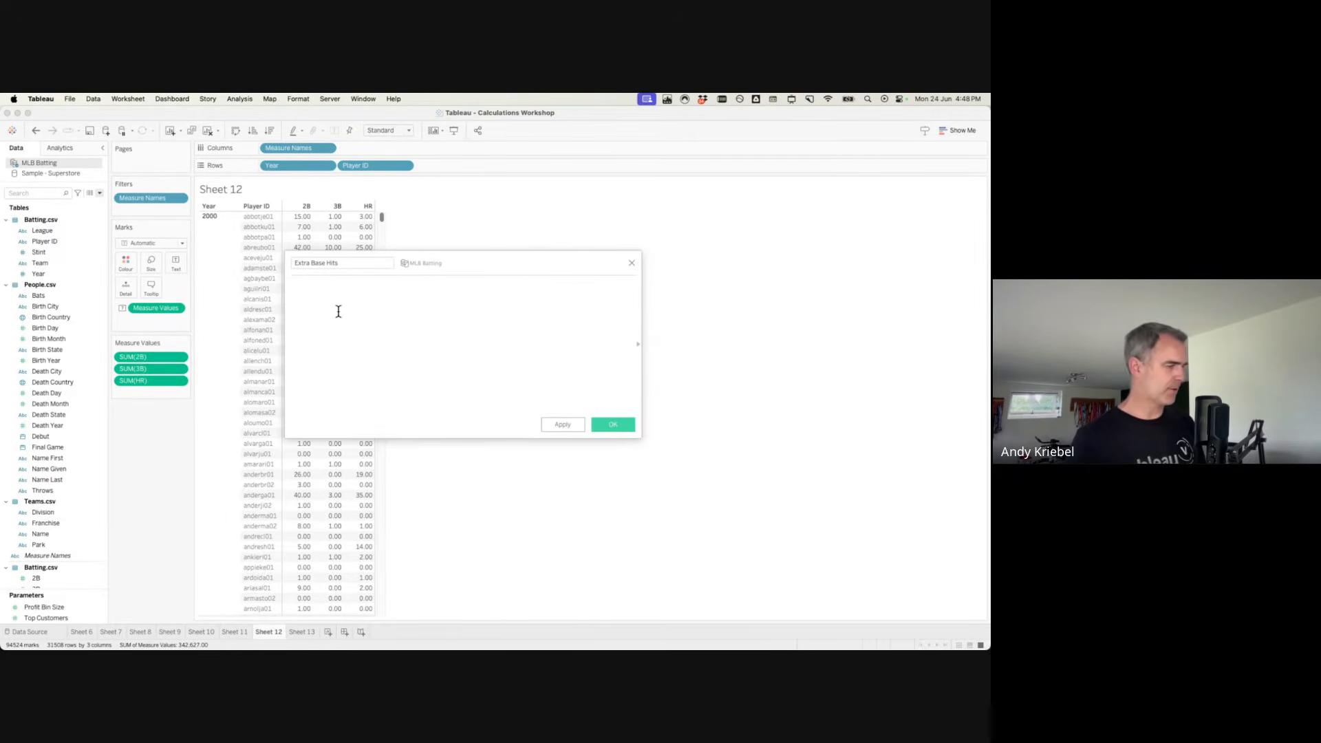
scroll(41, 482, down, 5)
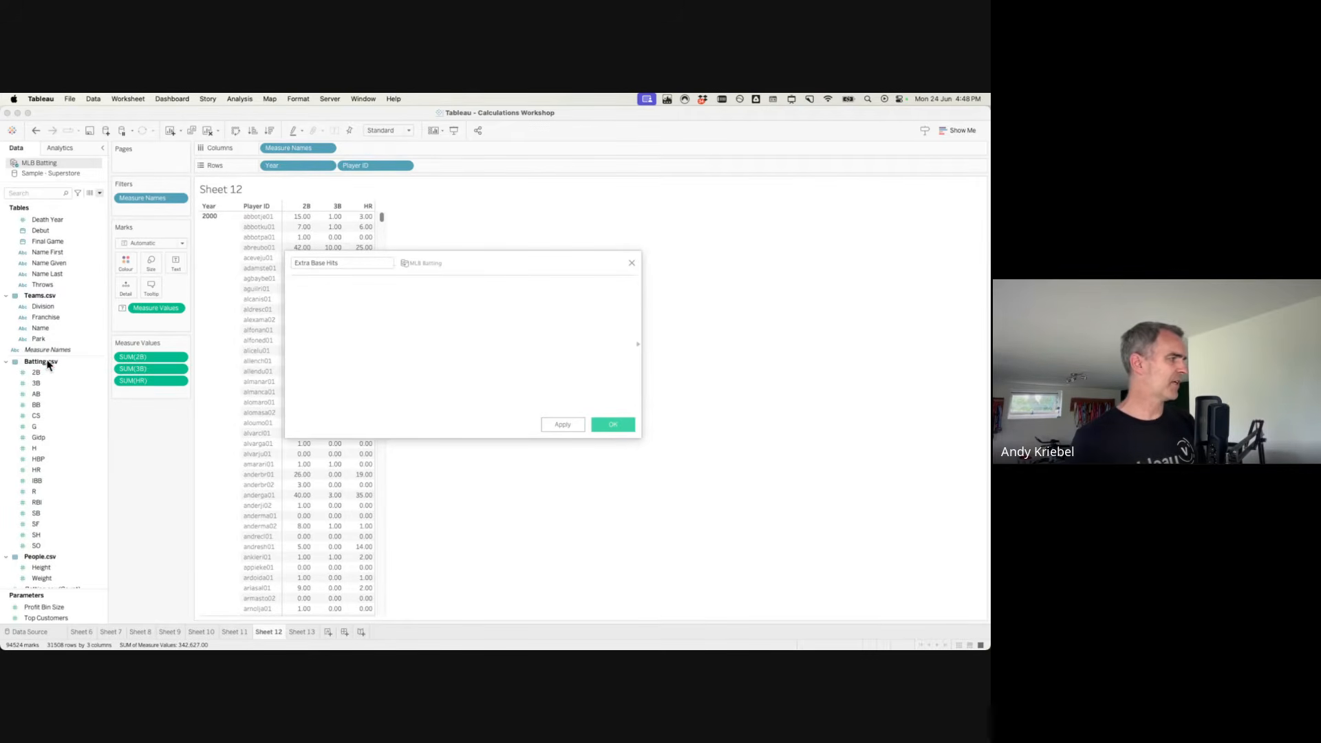
click(47, 373)
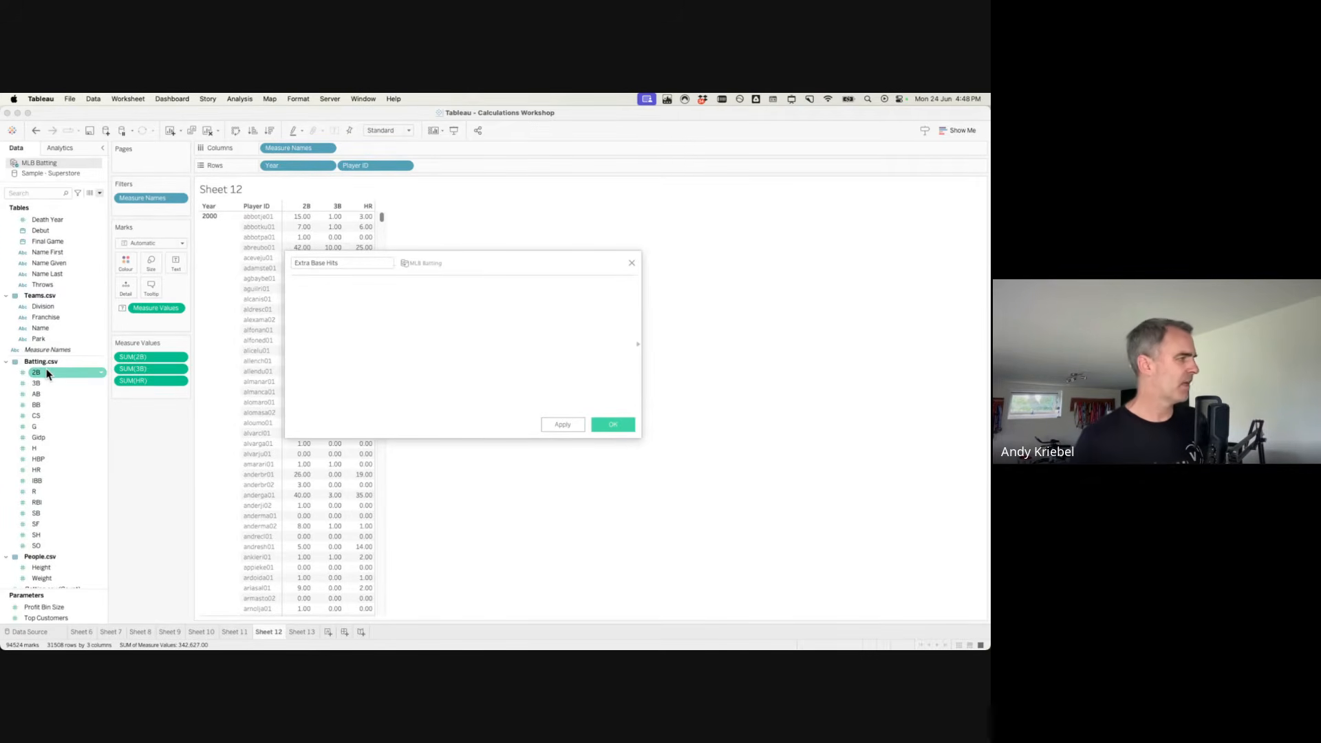
drag(47, 374, 406, 351)
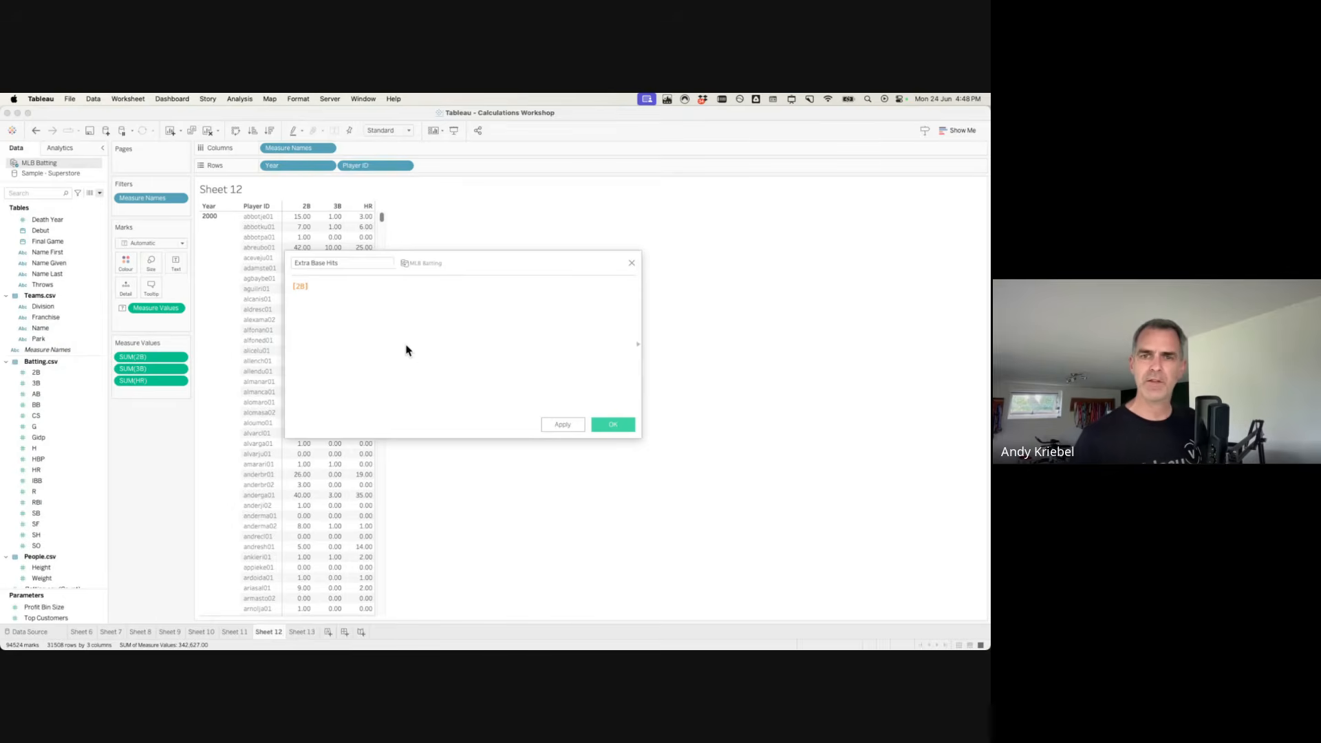
text(+)
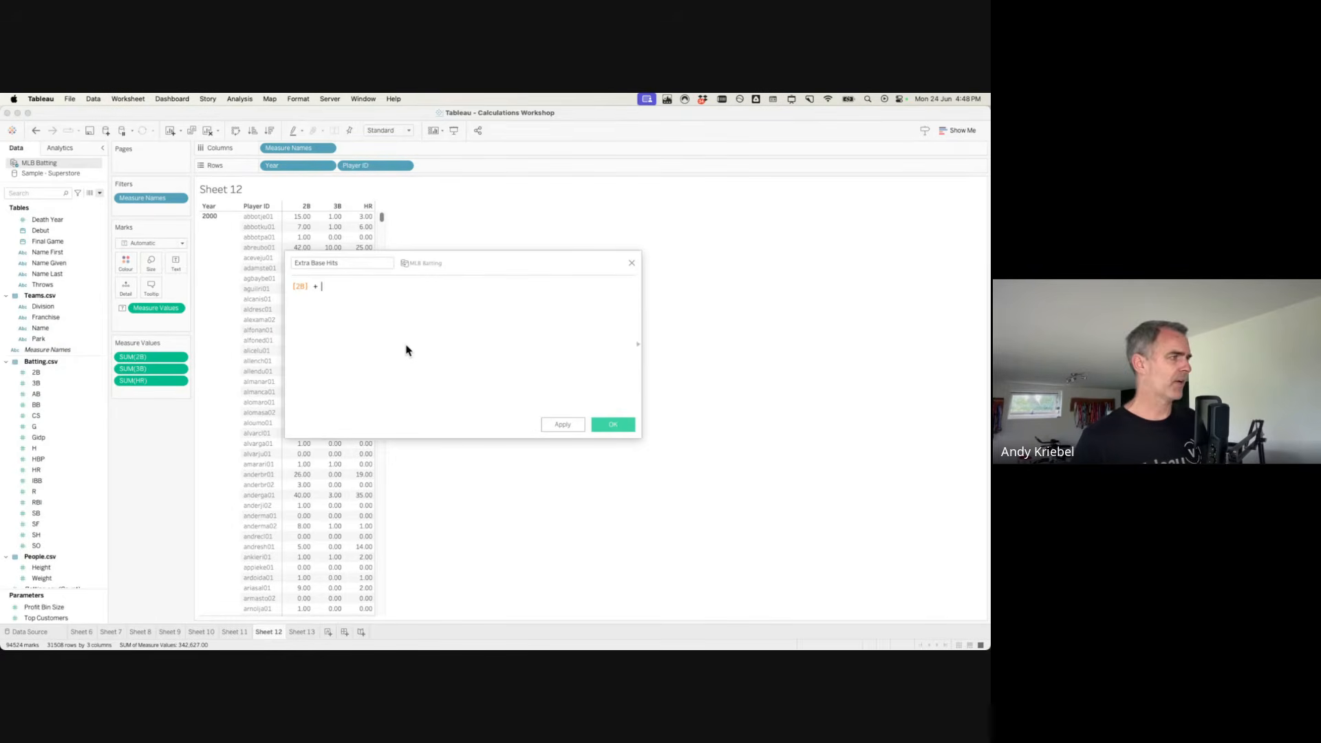
click(53, 383)
drag(53, 383, 525, 324)
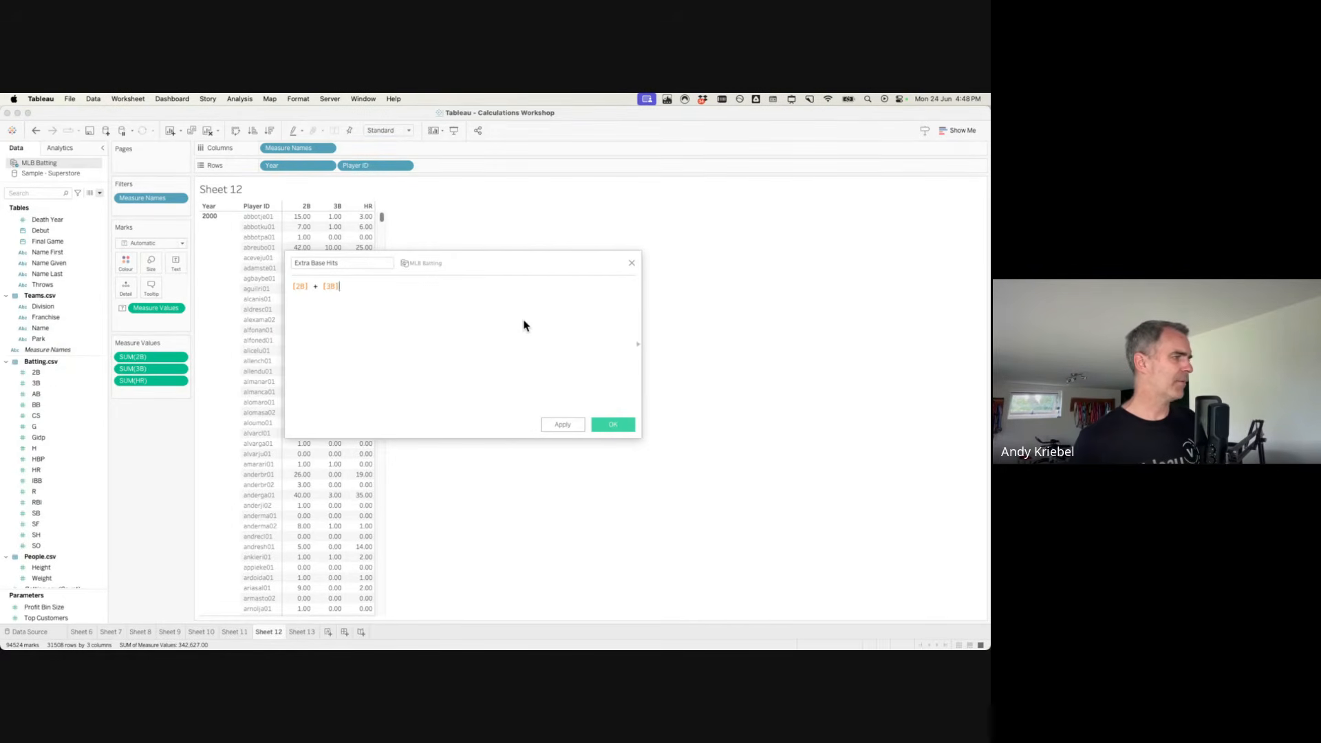
text(+)
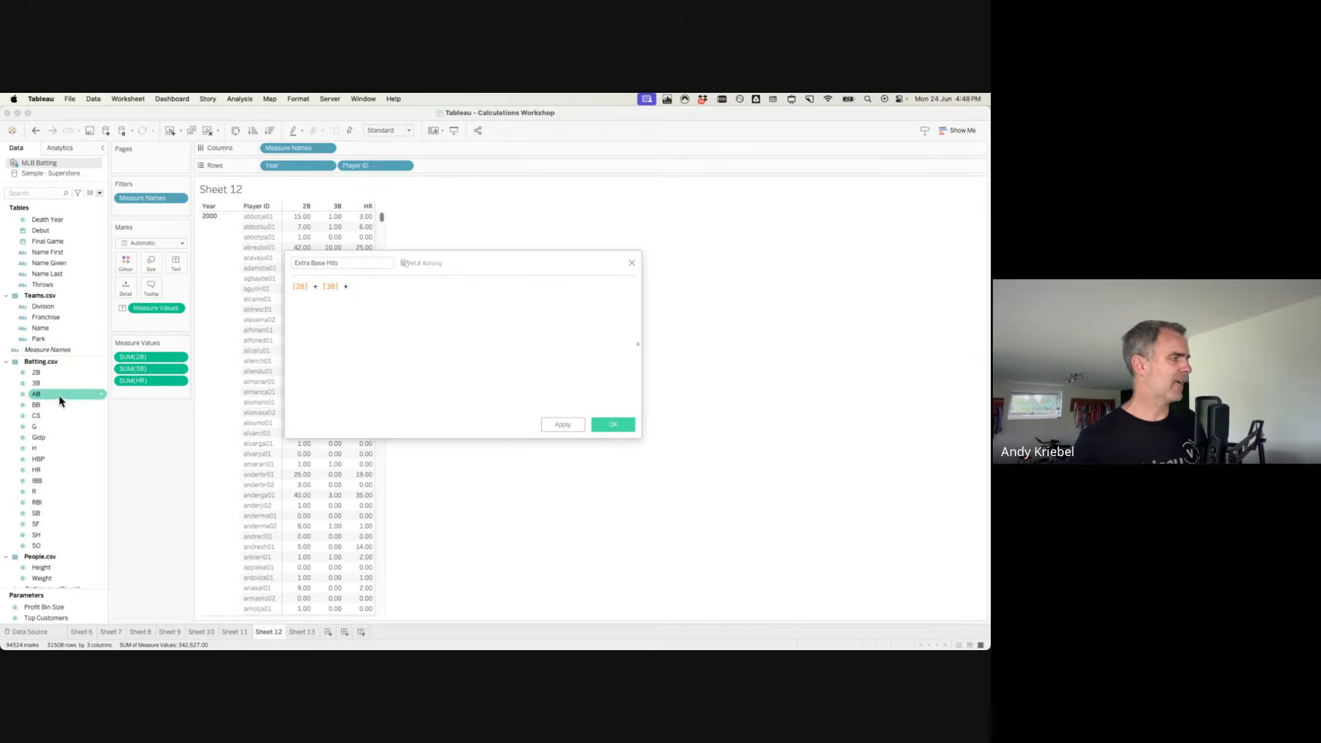
drag(41, 470, 401, 351)
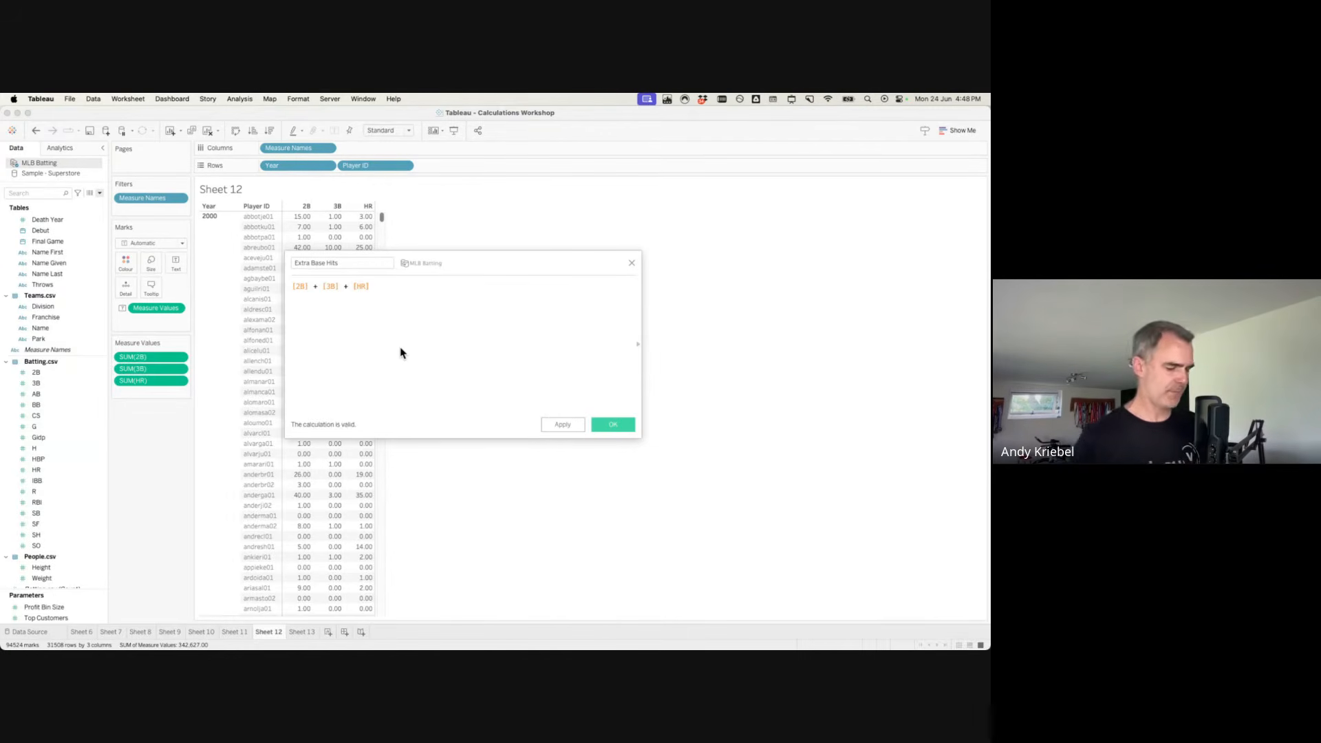
text(2)
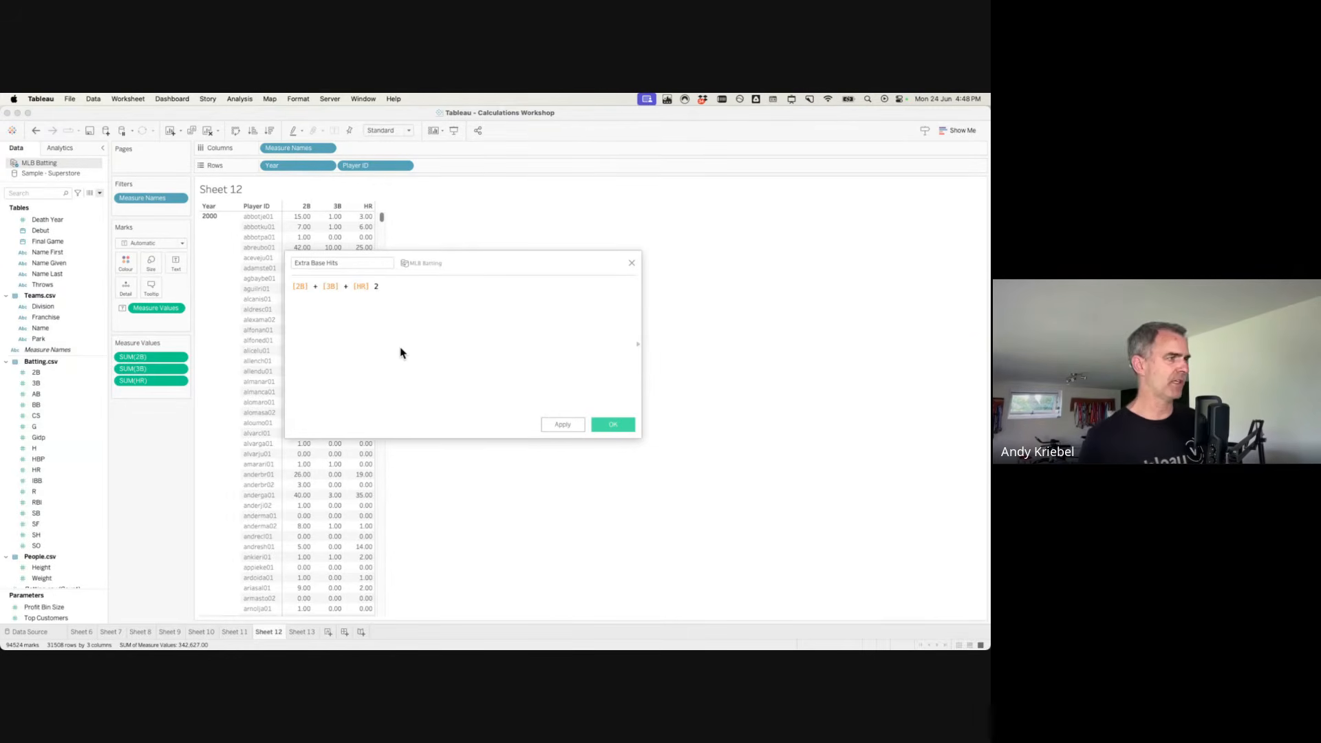
text(2)
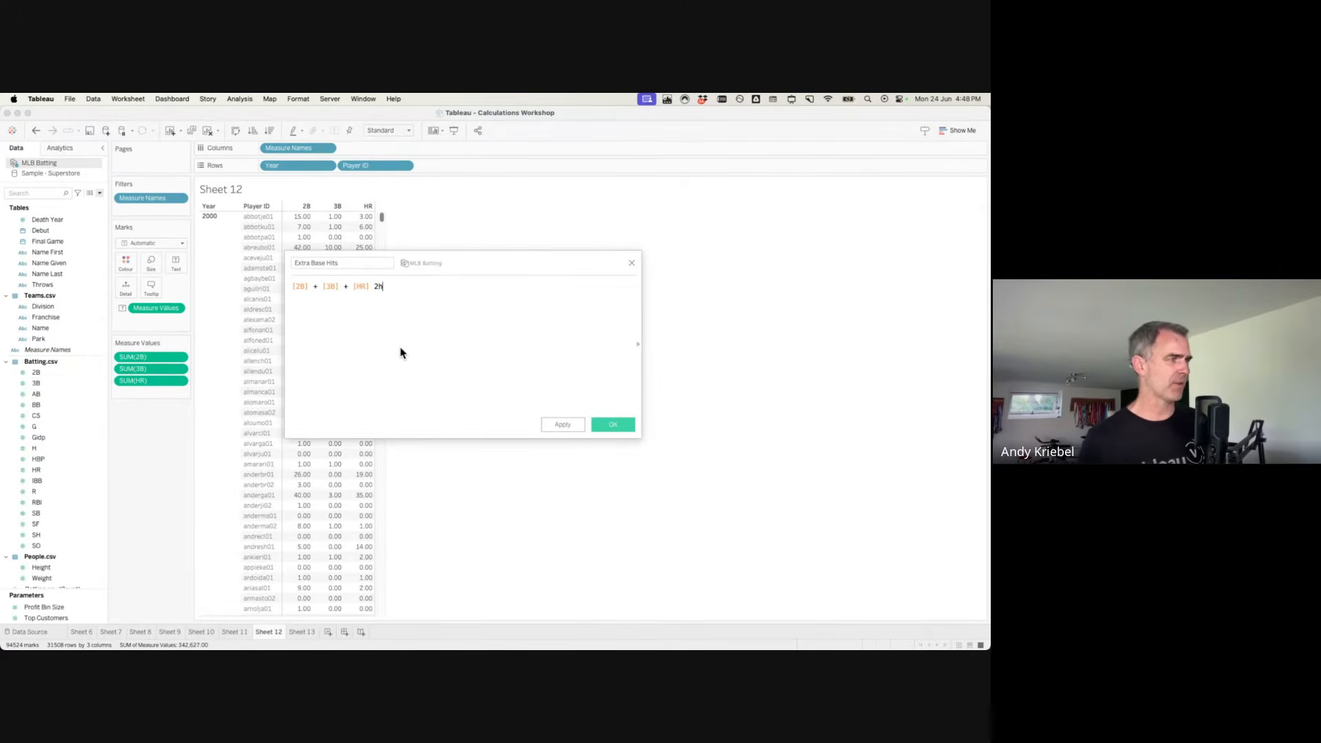
key(BackSpace)
text(h)
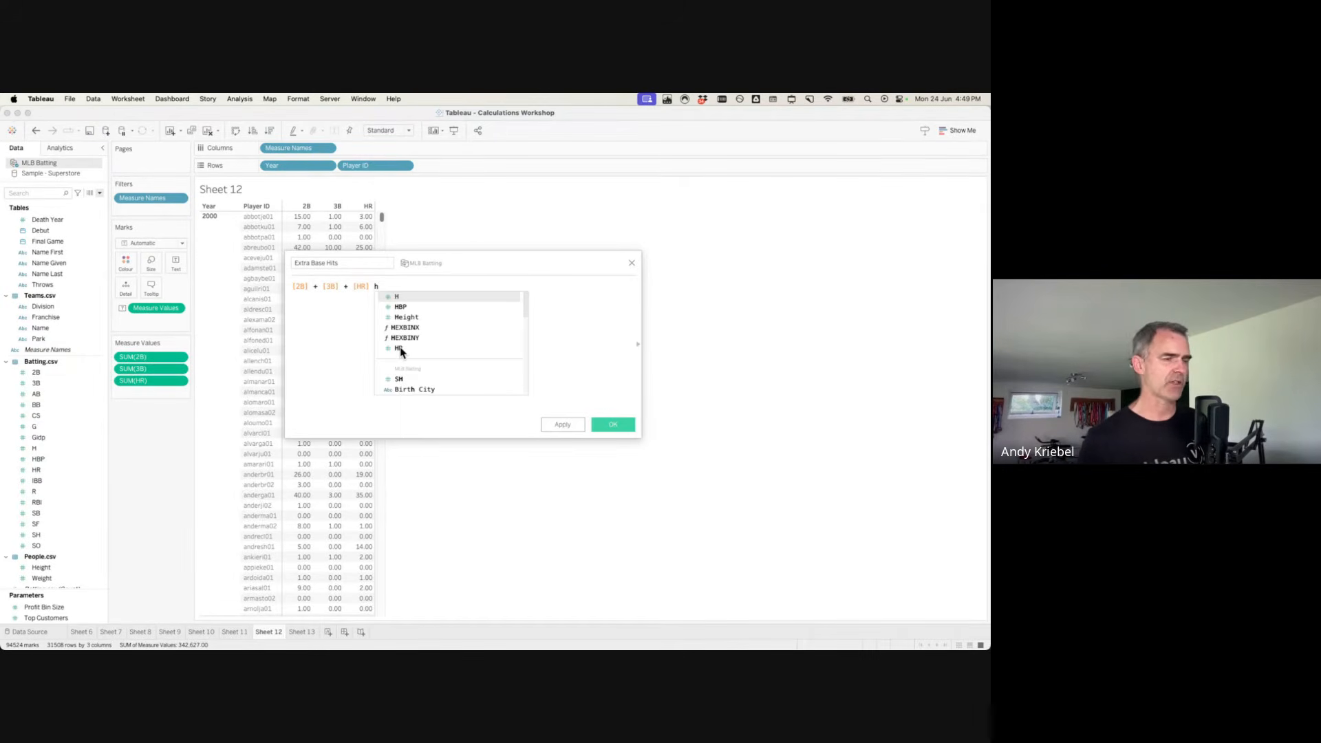
key(BackSpace)
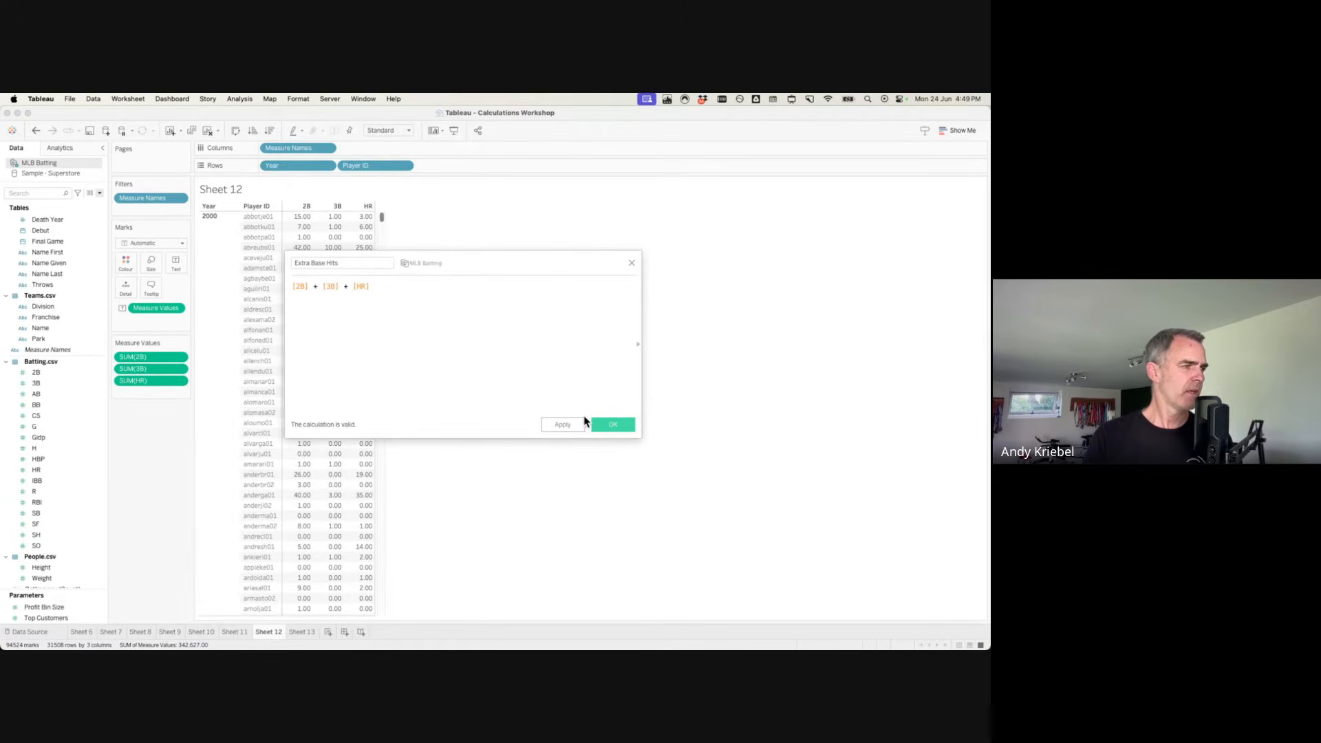
Save the Extra Base Hits calculation and add it to the Measure Values below HR.
click(600, 425)
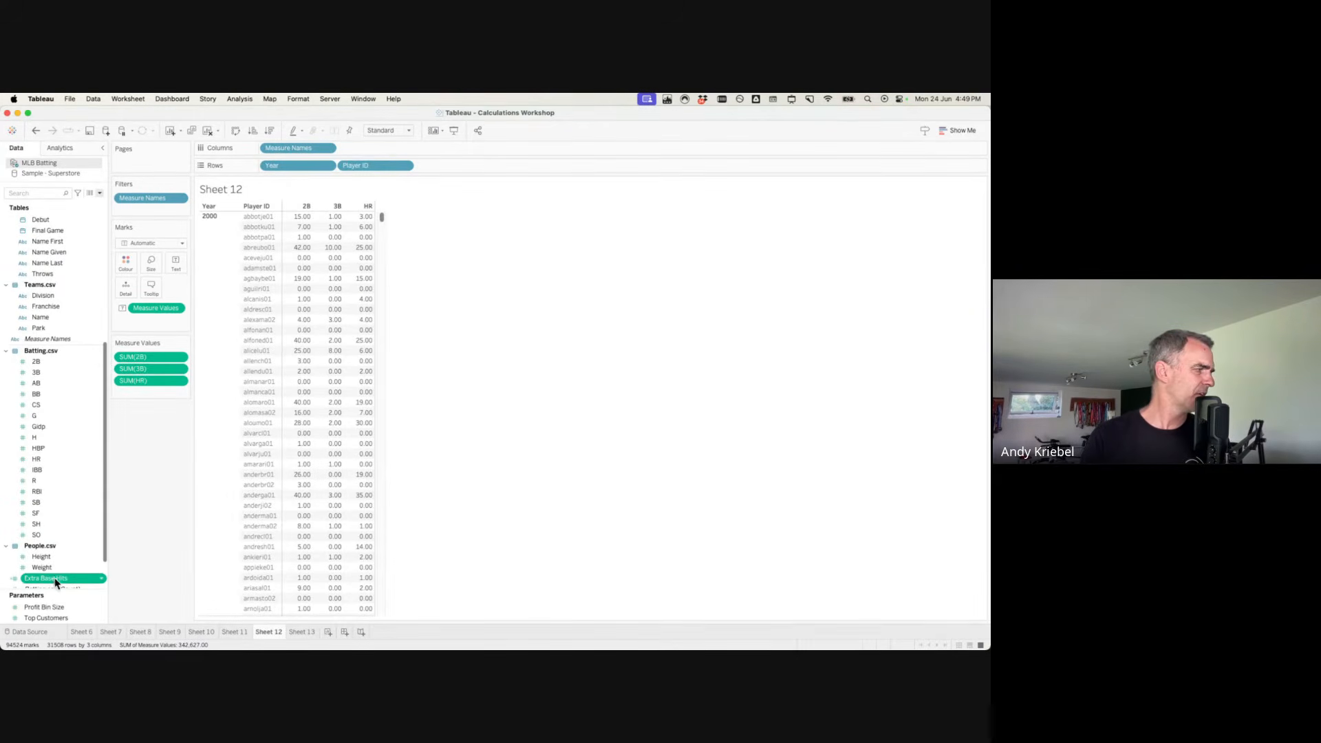
drag(57, 582, 144, 493)
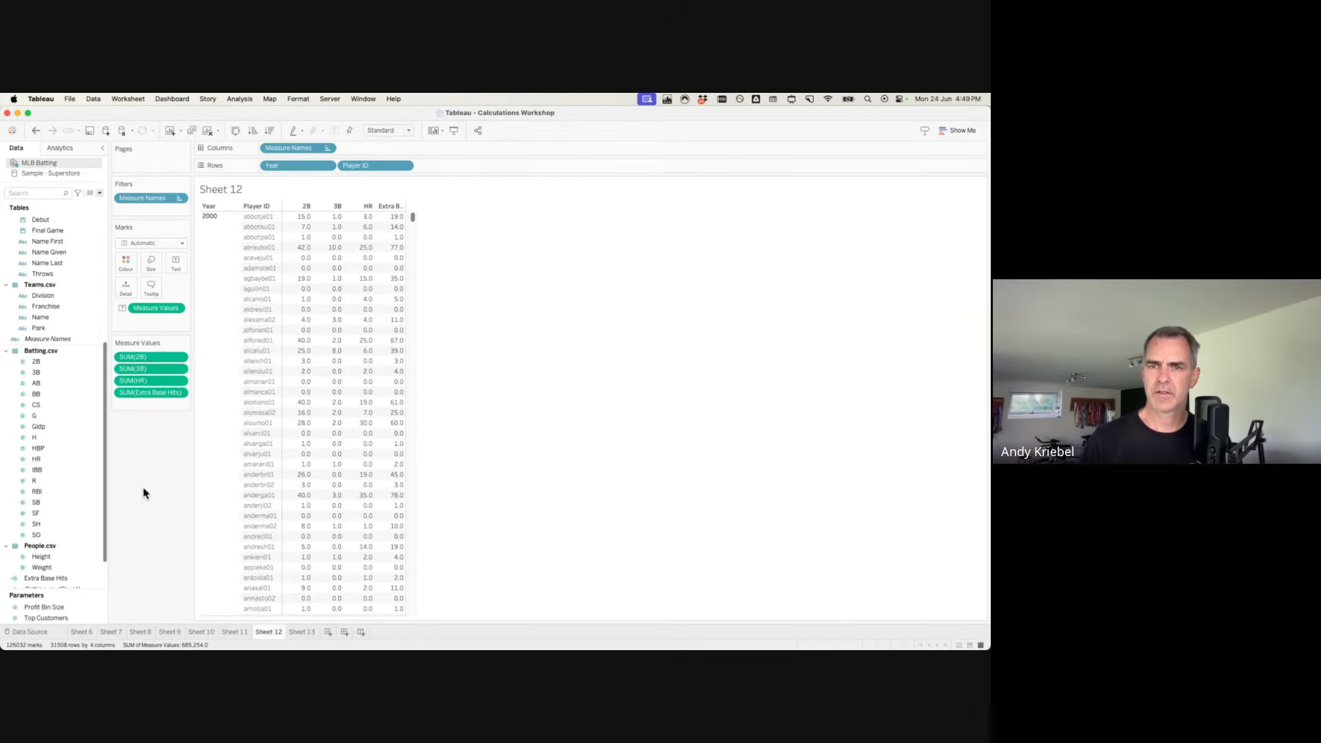
View the Non-Aggregate Examples slide for the next calculation and return to Tableau.
key(ctrl+Right)
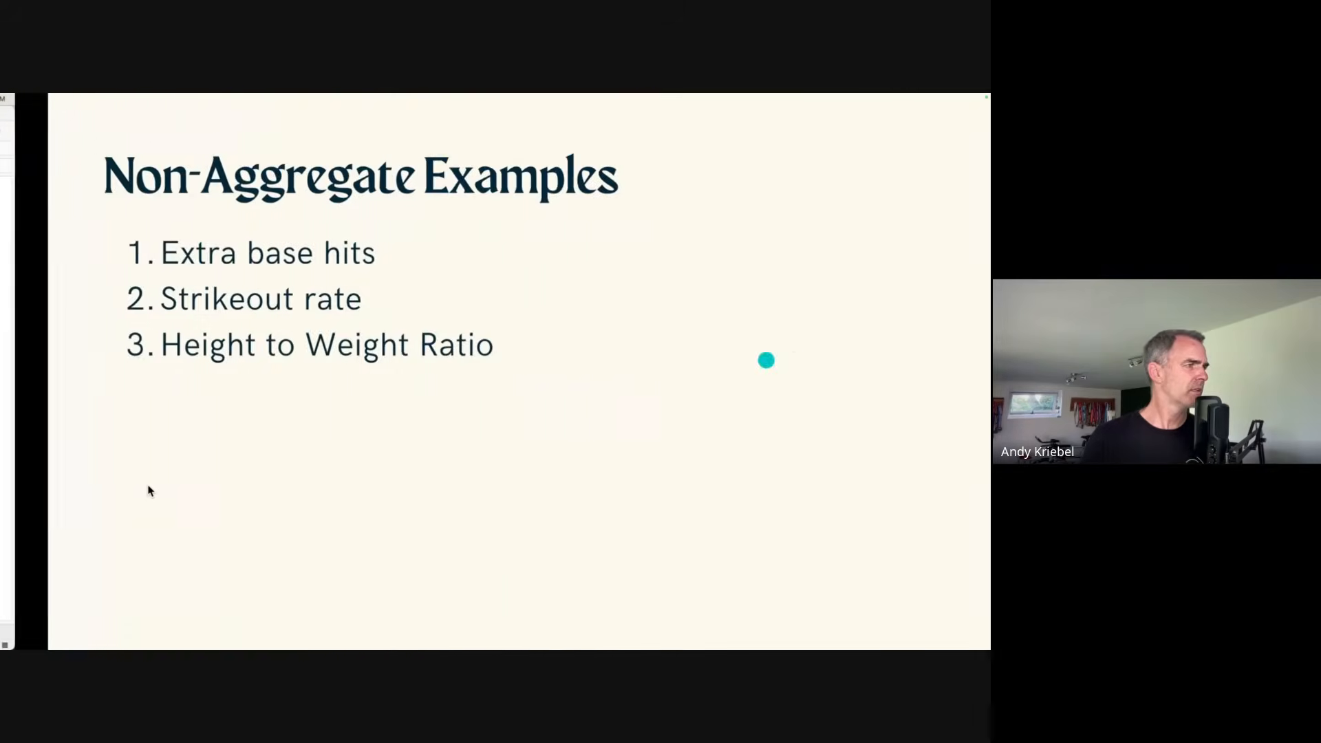
key(ctrl+Left)
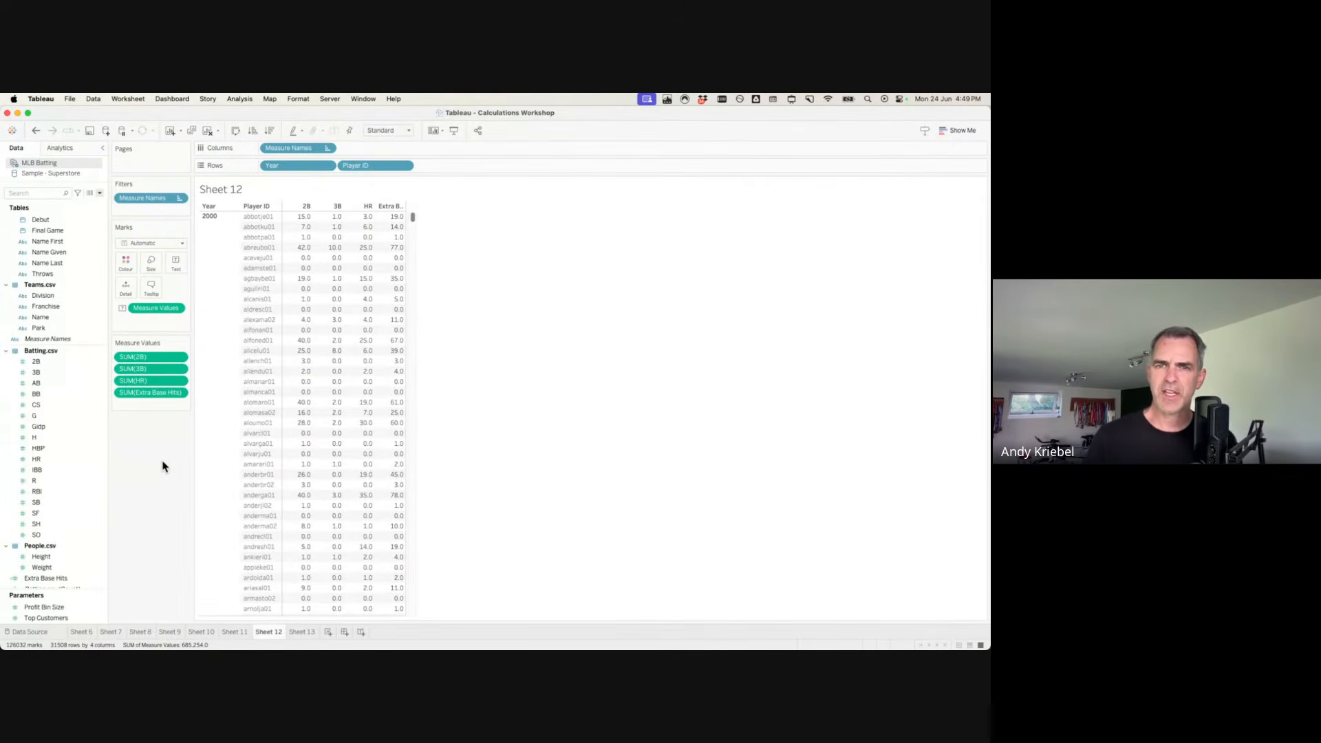
Start another calculated field in the MLB Batting data source and name it "SO Ratio".
scroll(52, 501, down, 2)
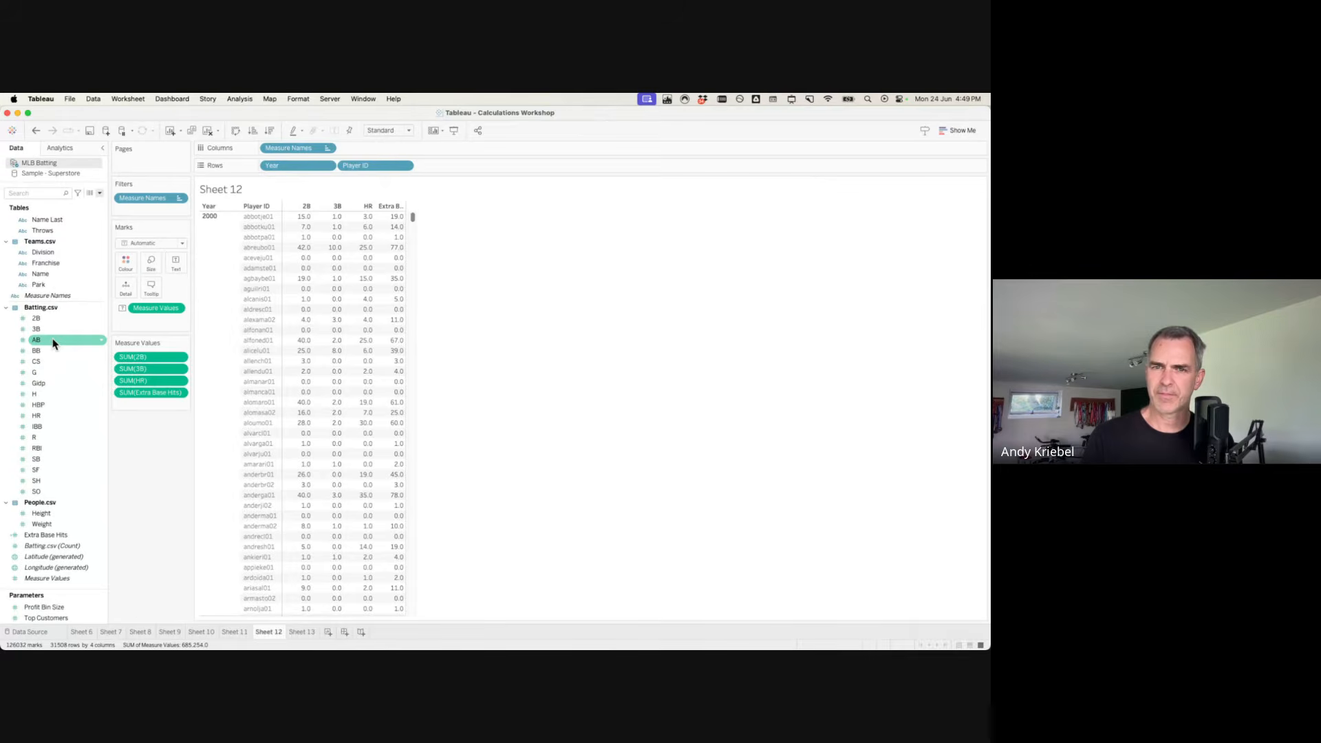
click(99, 193)
click(62, 201)
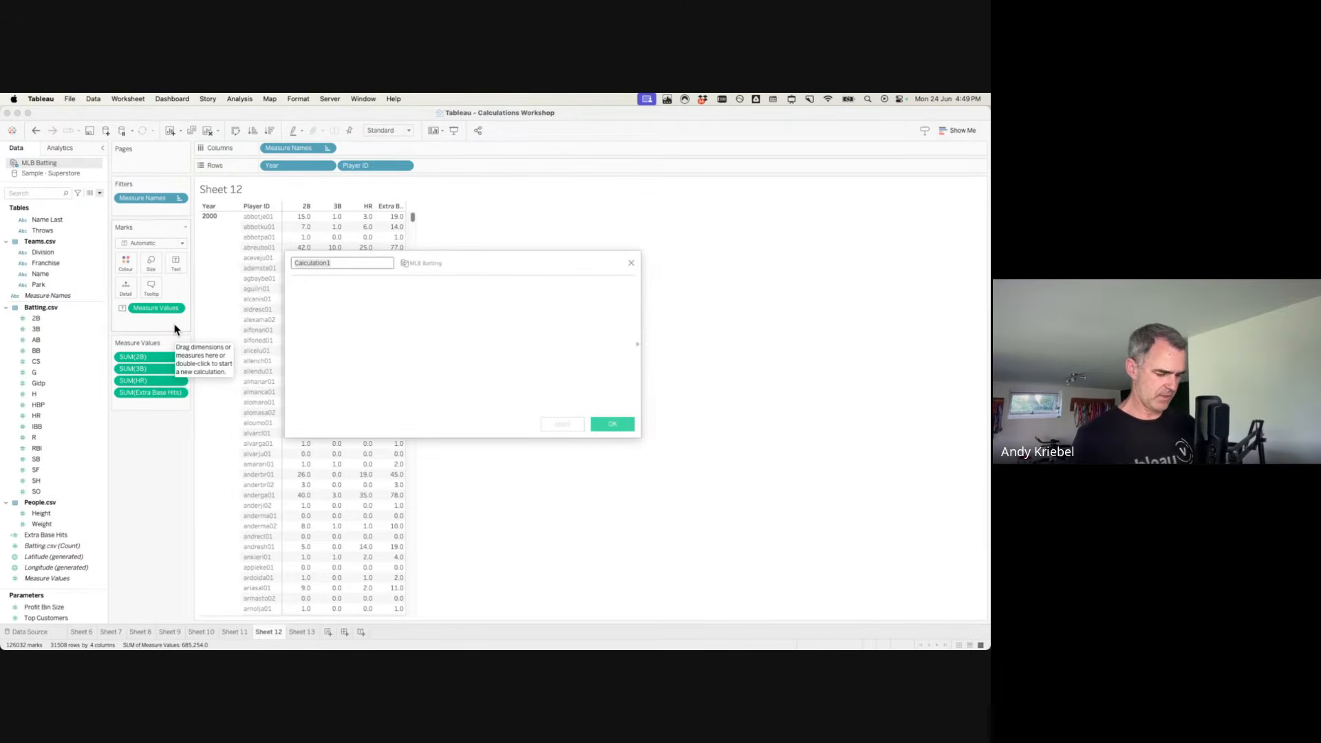
text(SO Ratio)
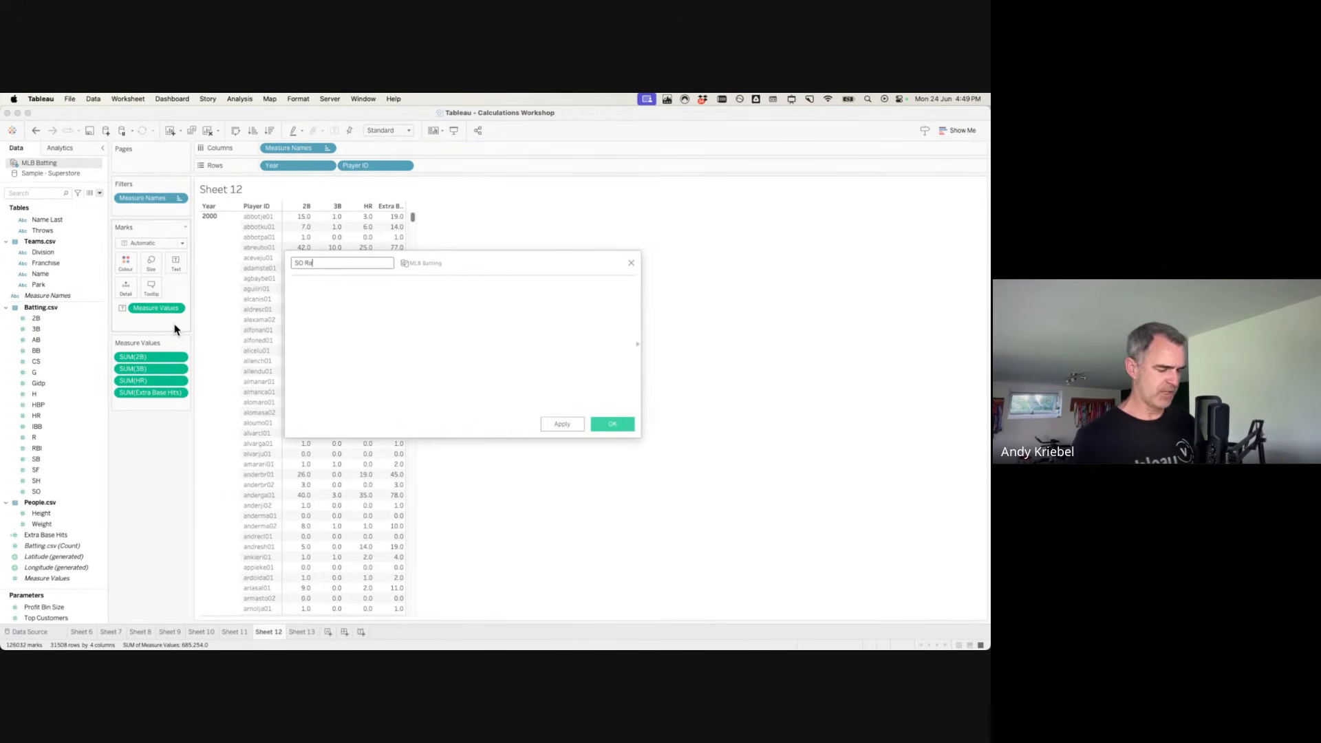
click(399, 330)
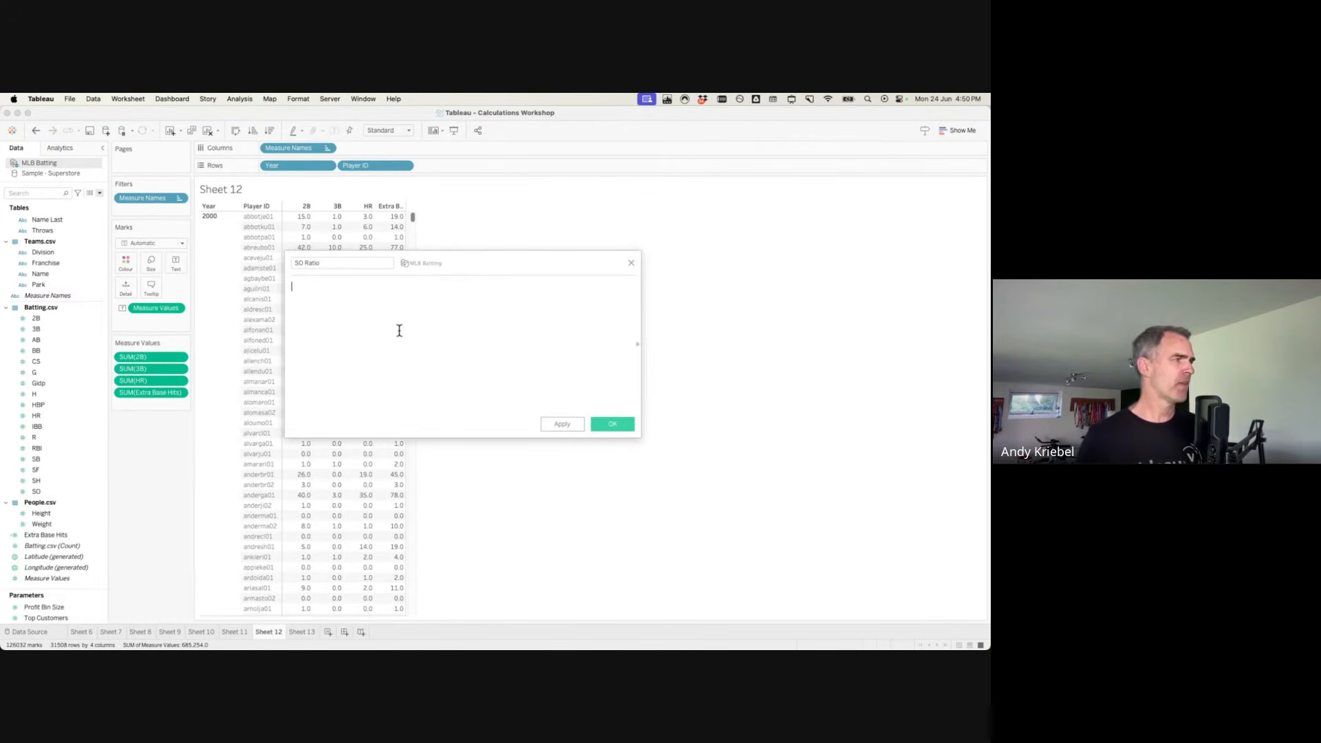
Define SO Ratio as [SO] / [AB], save it, and add it to the Measure Values below Extra Base Hits.
click(38, 491)
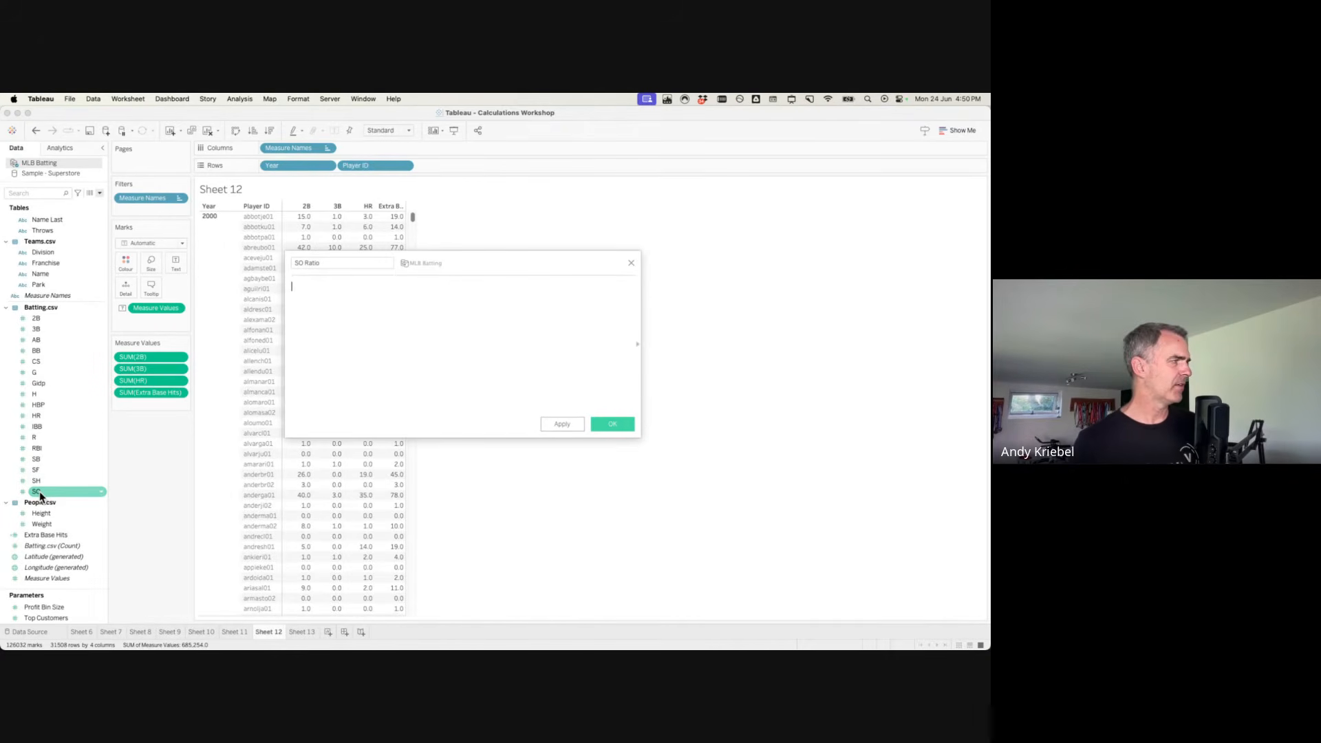
drag(40, 494, 388, 369)
text(/)
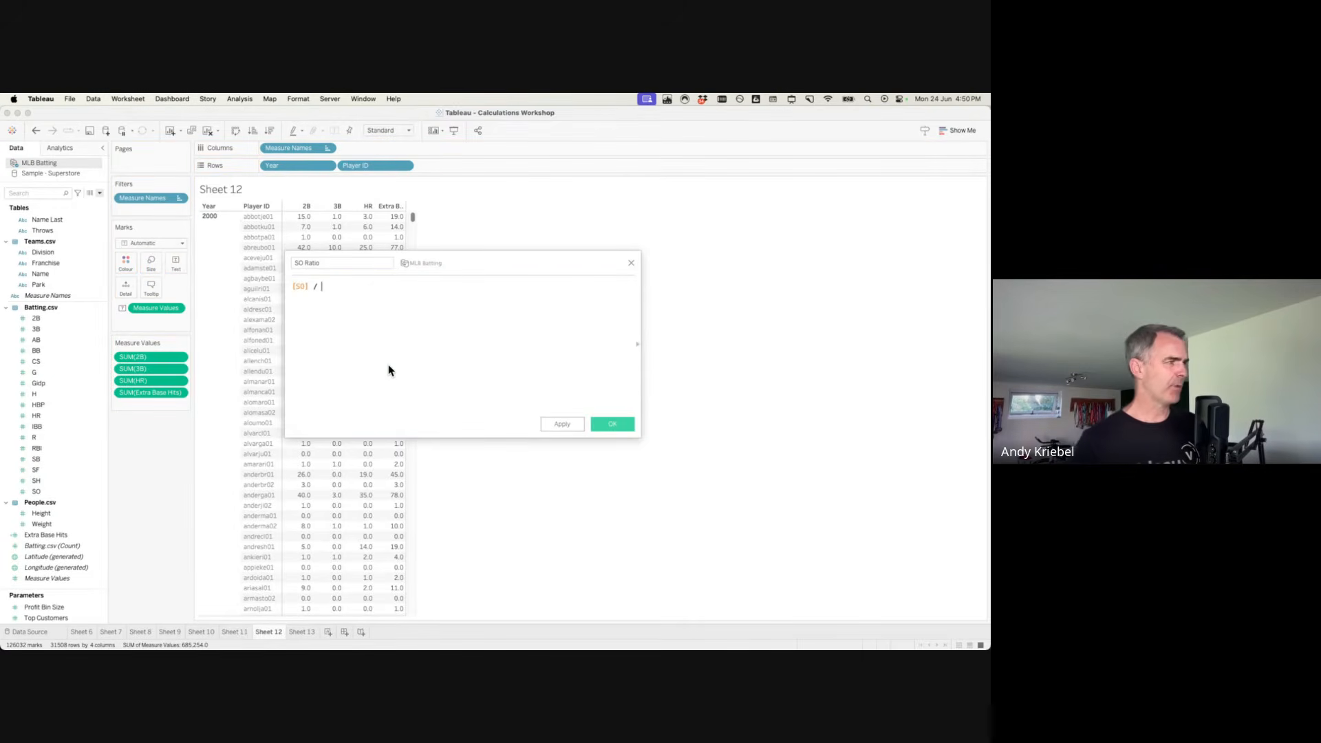
drag(51, 342, 450, 318)
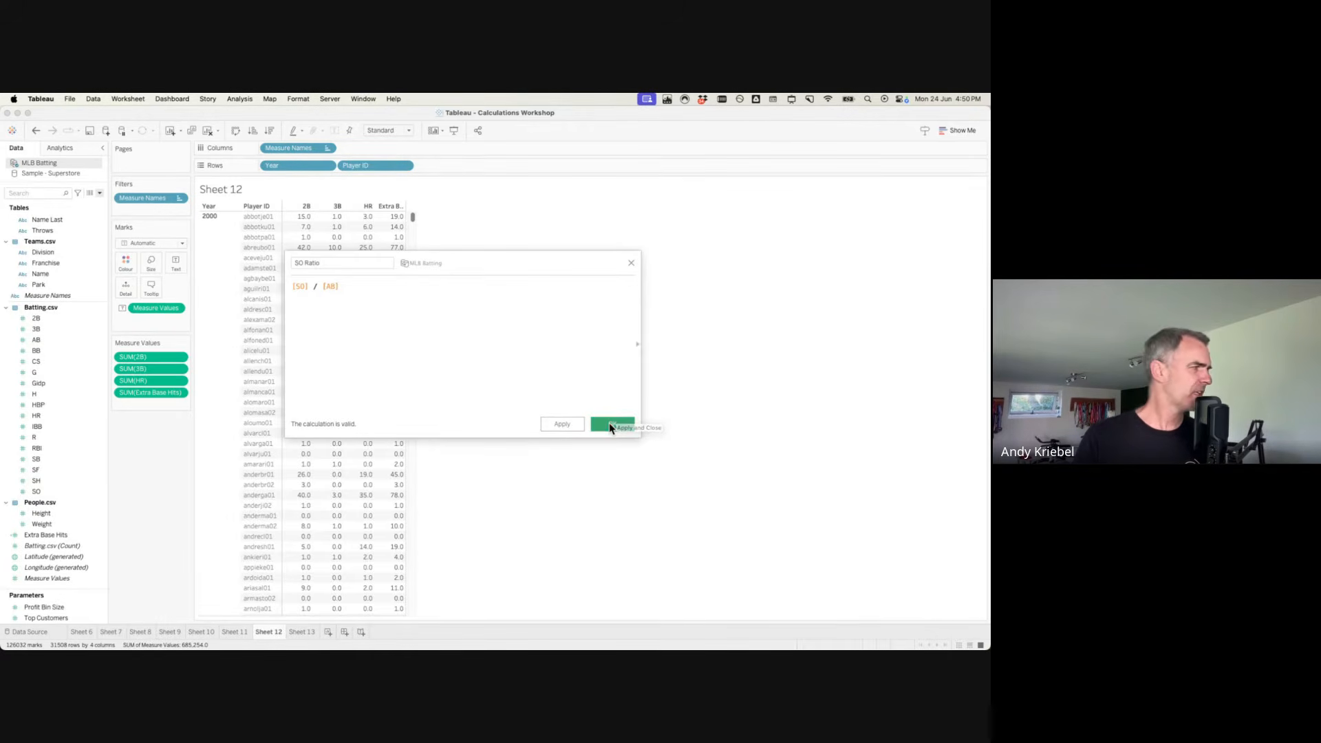
key(Return)
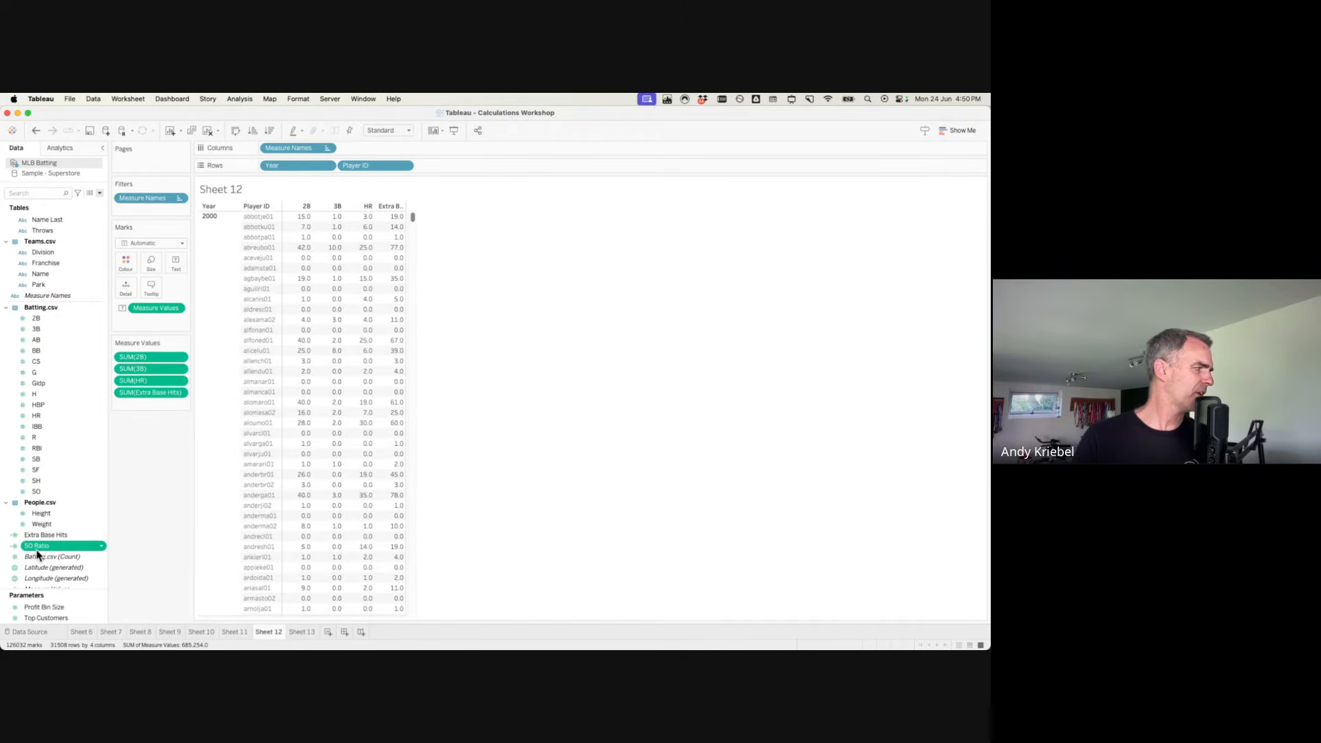
drag(41, 547, 148, 404)
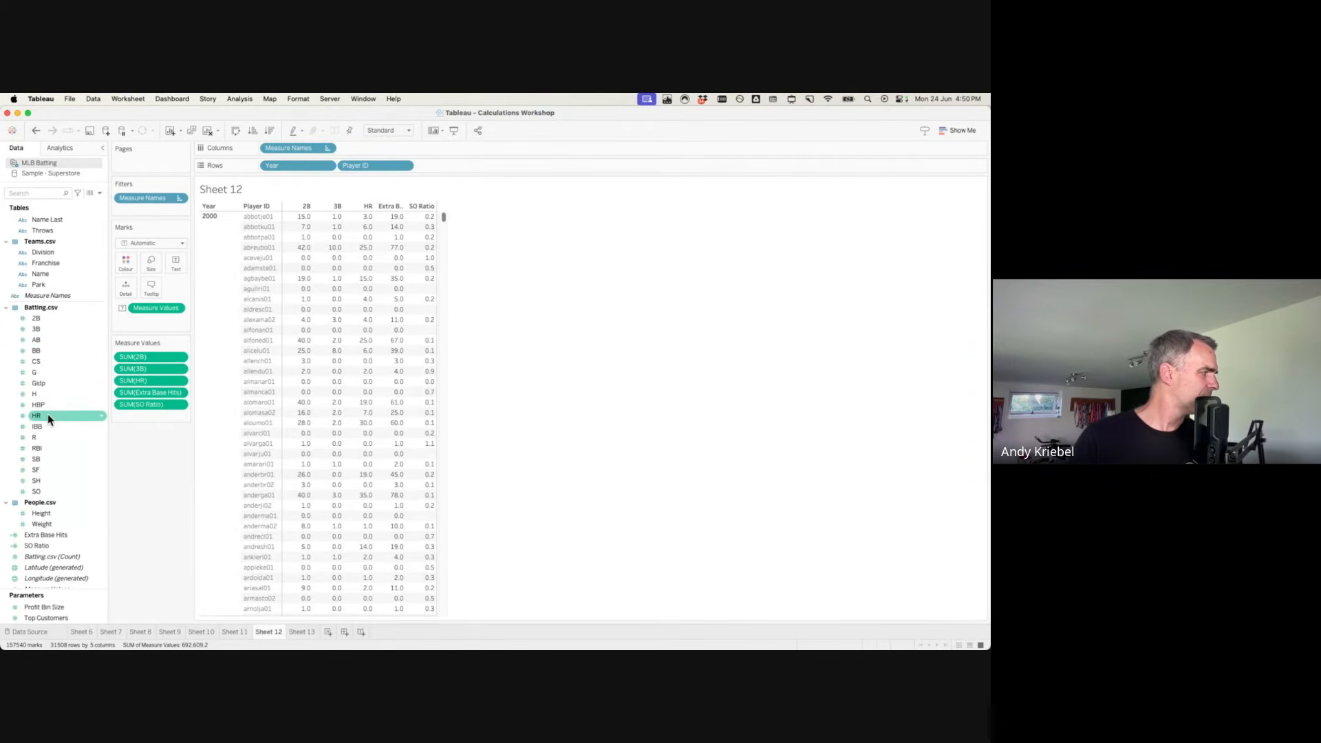
Add SO and AB to the Measure Values below SO Ratio and compare them with the ratio for the first players.
drag(45, 494, 136, 418)
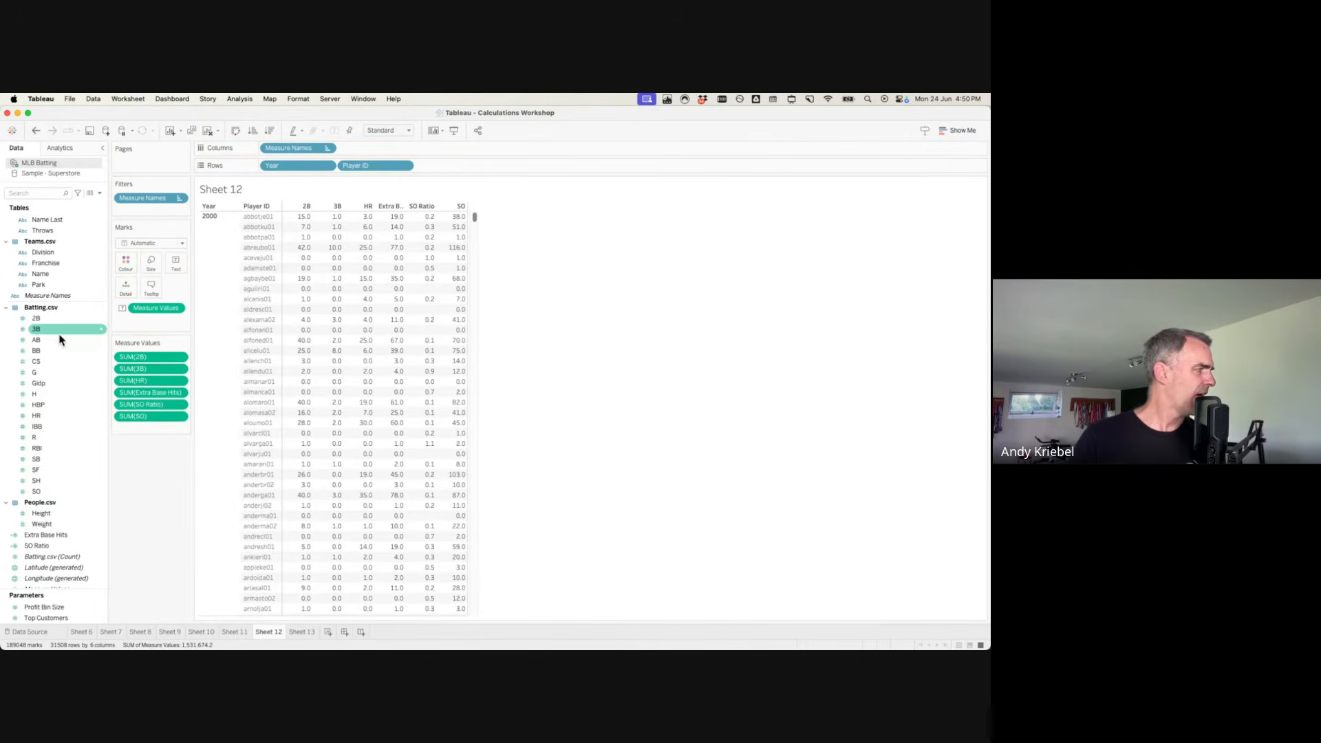
drag(60, 340, 144, 428)
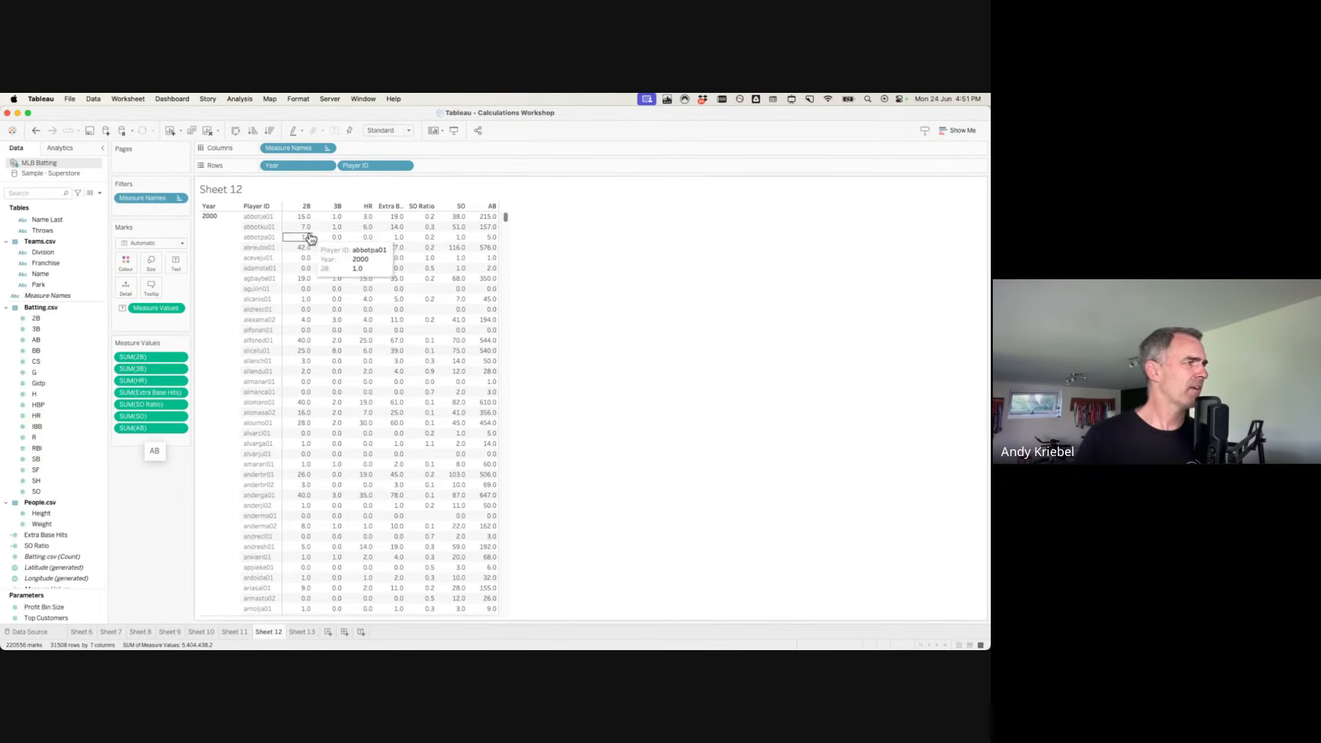
mouse_move(487, 222)
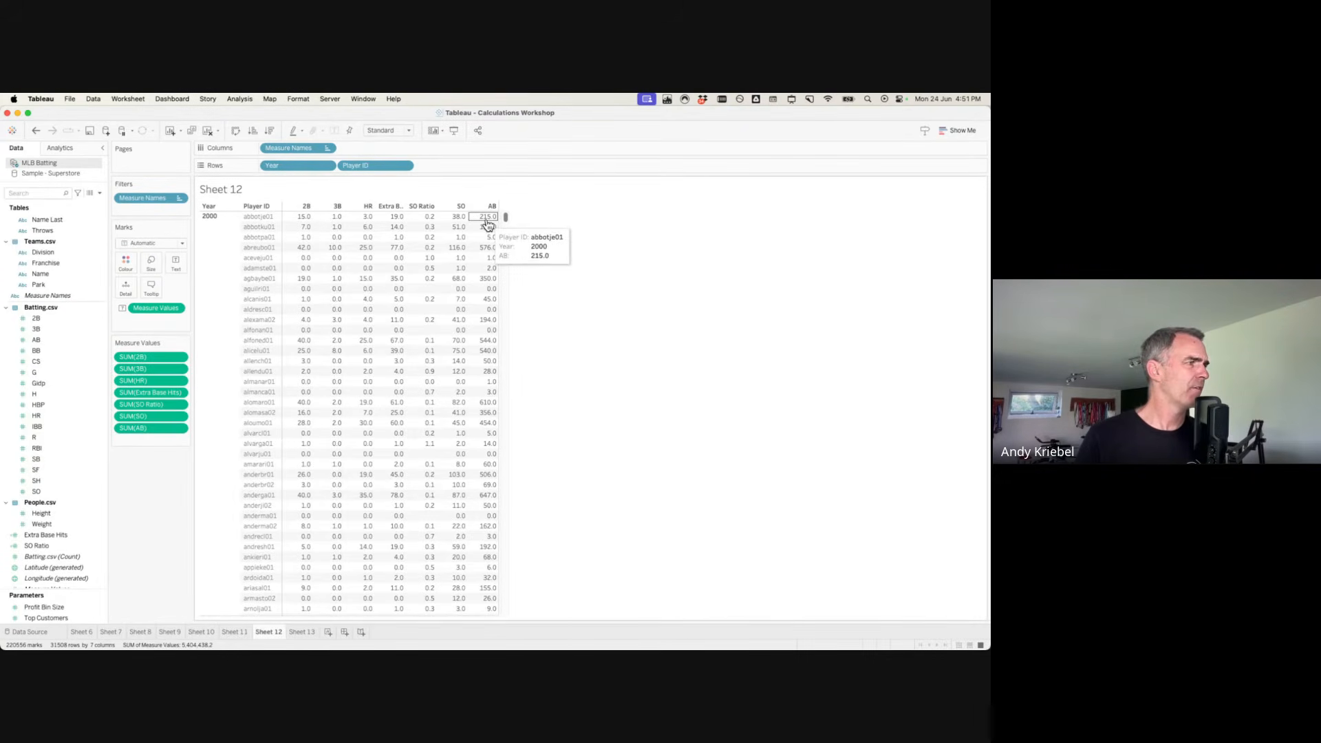
mouse_move(428, 221)
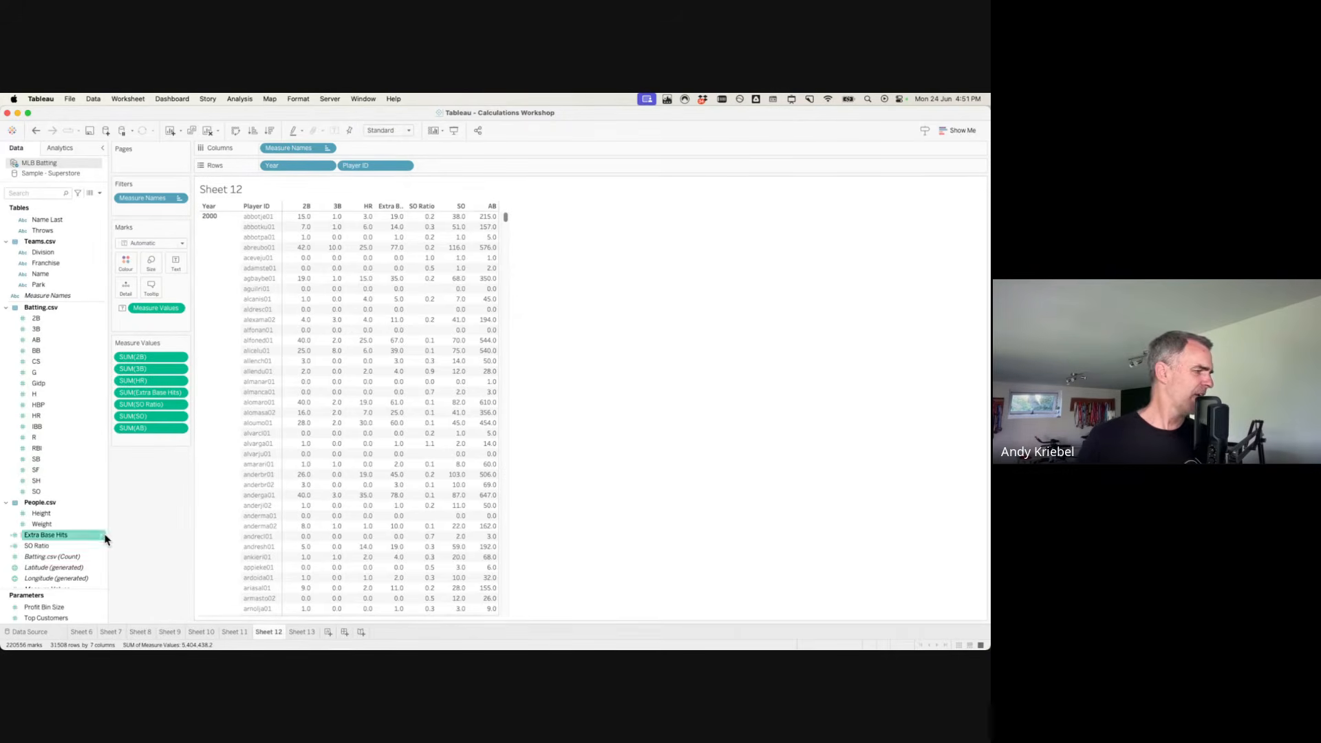
On Sheet 13, list Franchise in Rows and show the summed SO Ratio for each franchise as text.
click(302, 632)
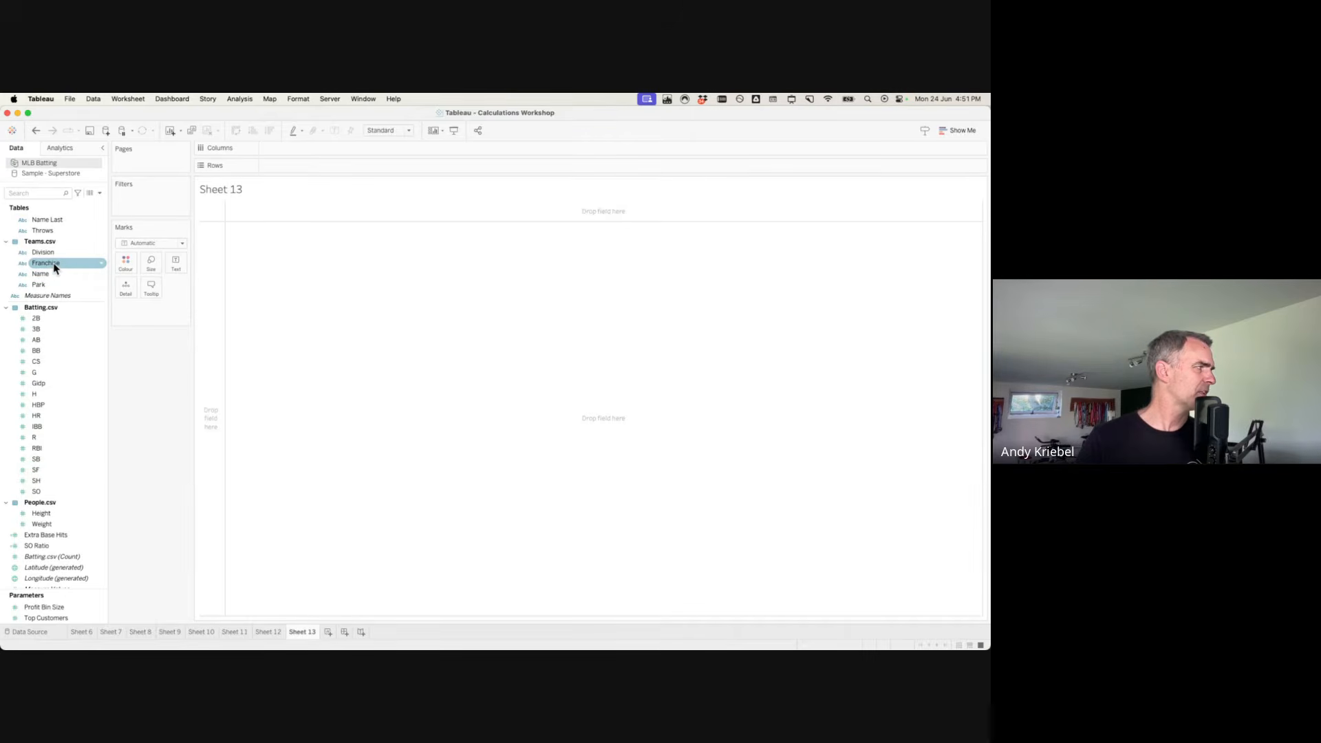
drag(54, 267, 210, 275)
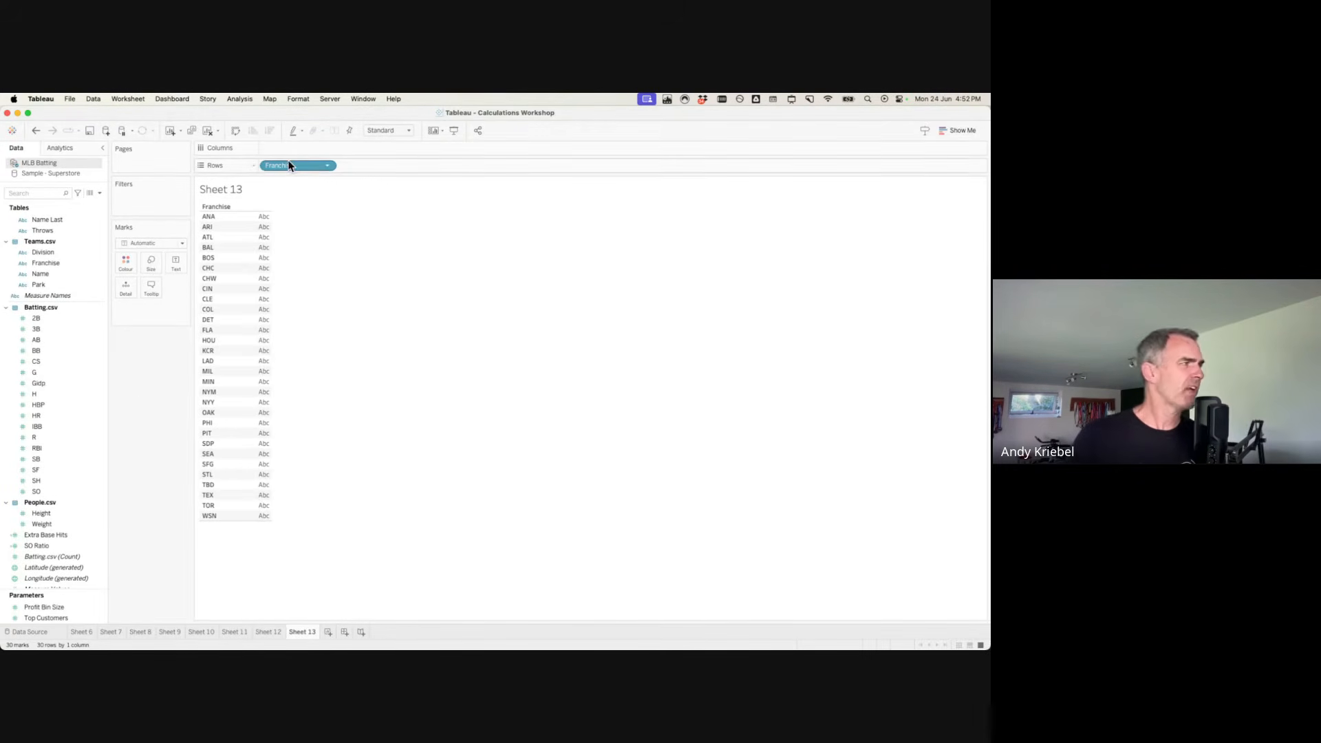
click(38, 426)
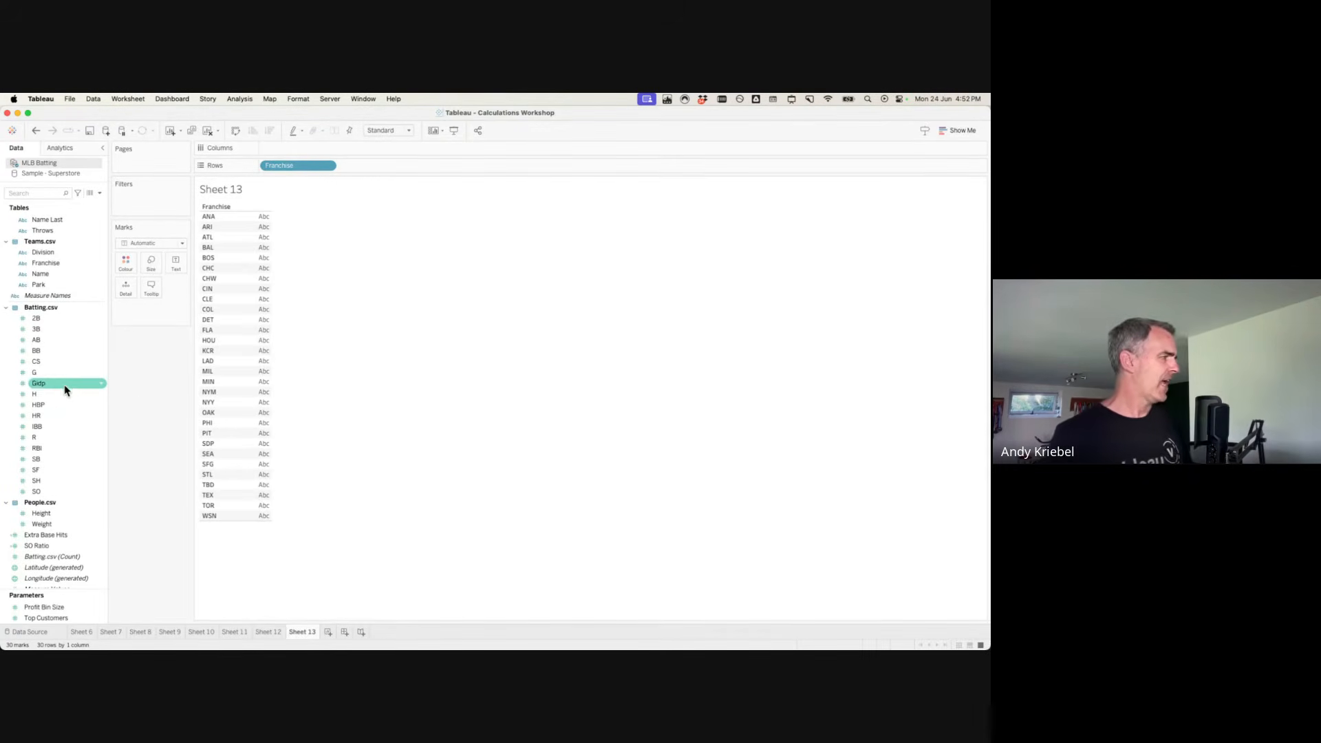
scroll(65, 454, down, 1)
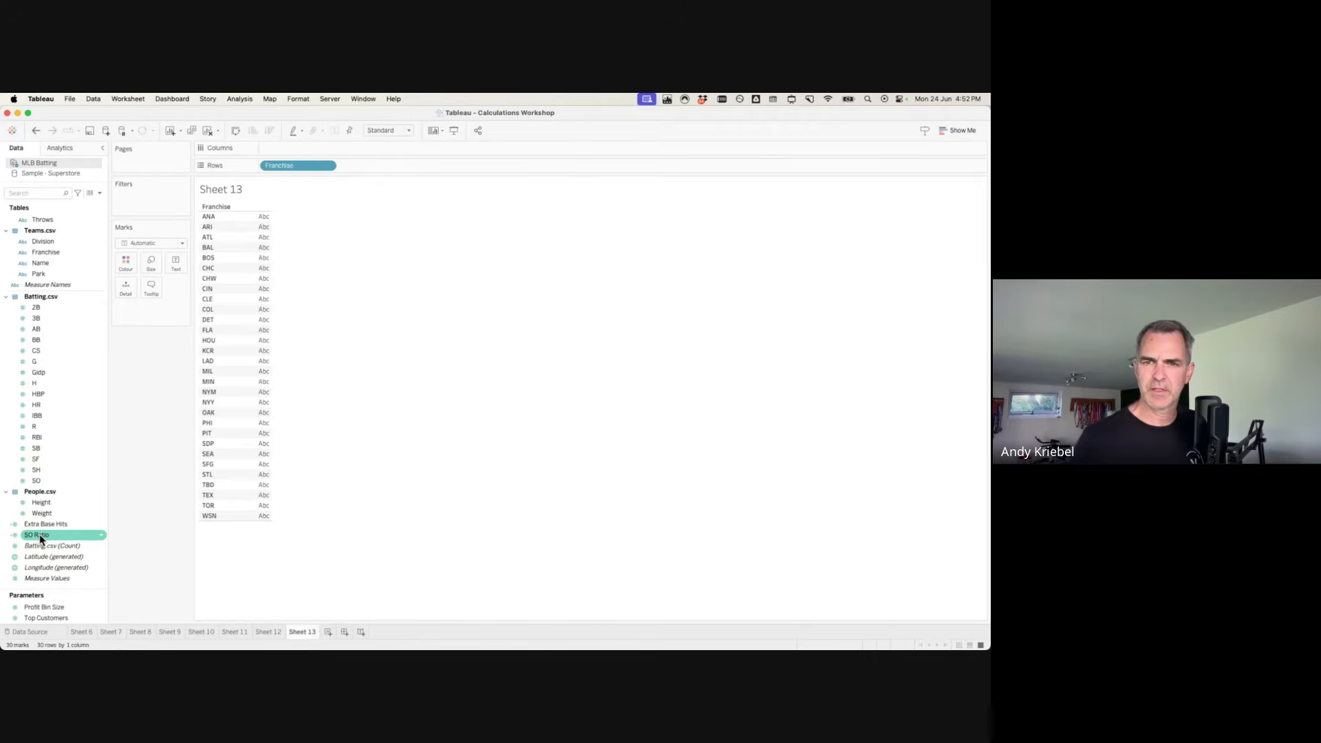
drag(40, 535, 260, 379)
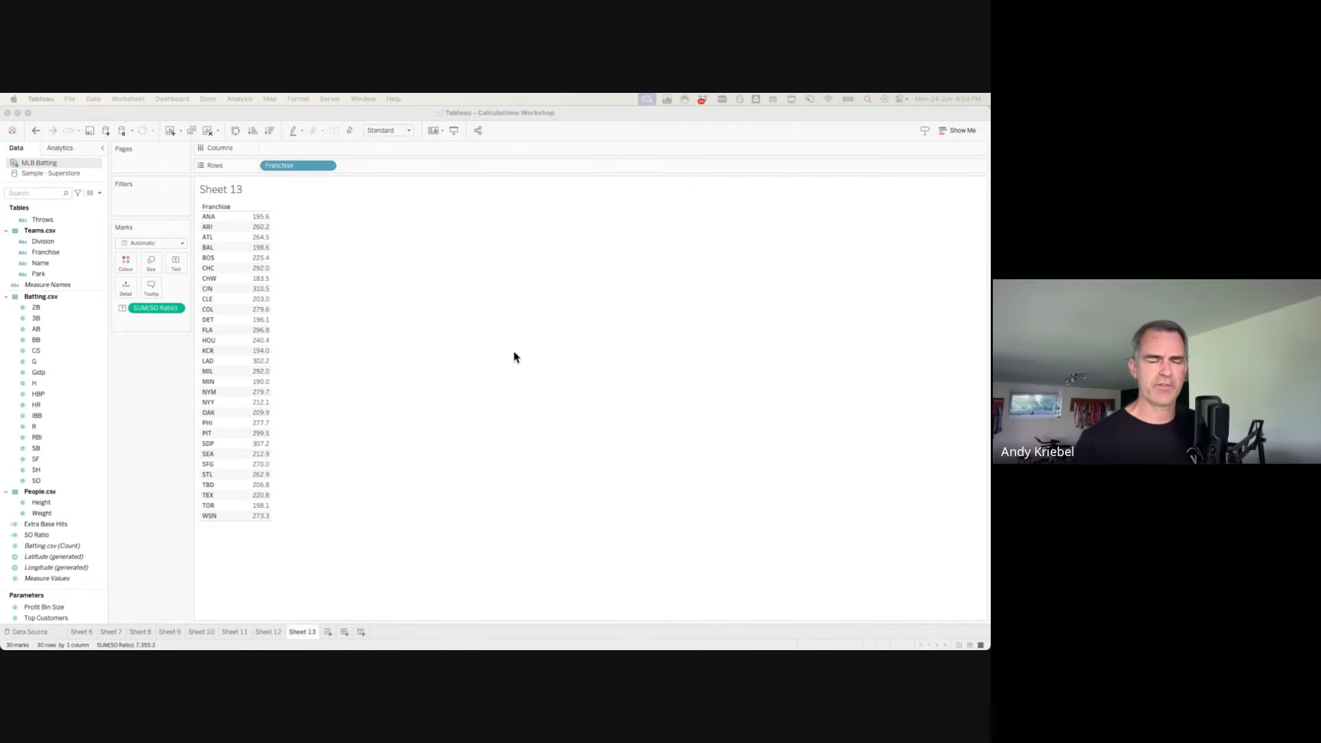
Create a new worksheet showing the Batting.csv record count as text, and return to the franchise table on Sheet 13.
click(327, 633)
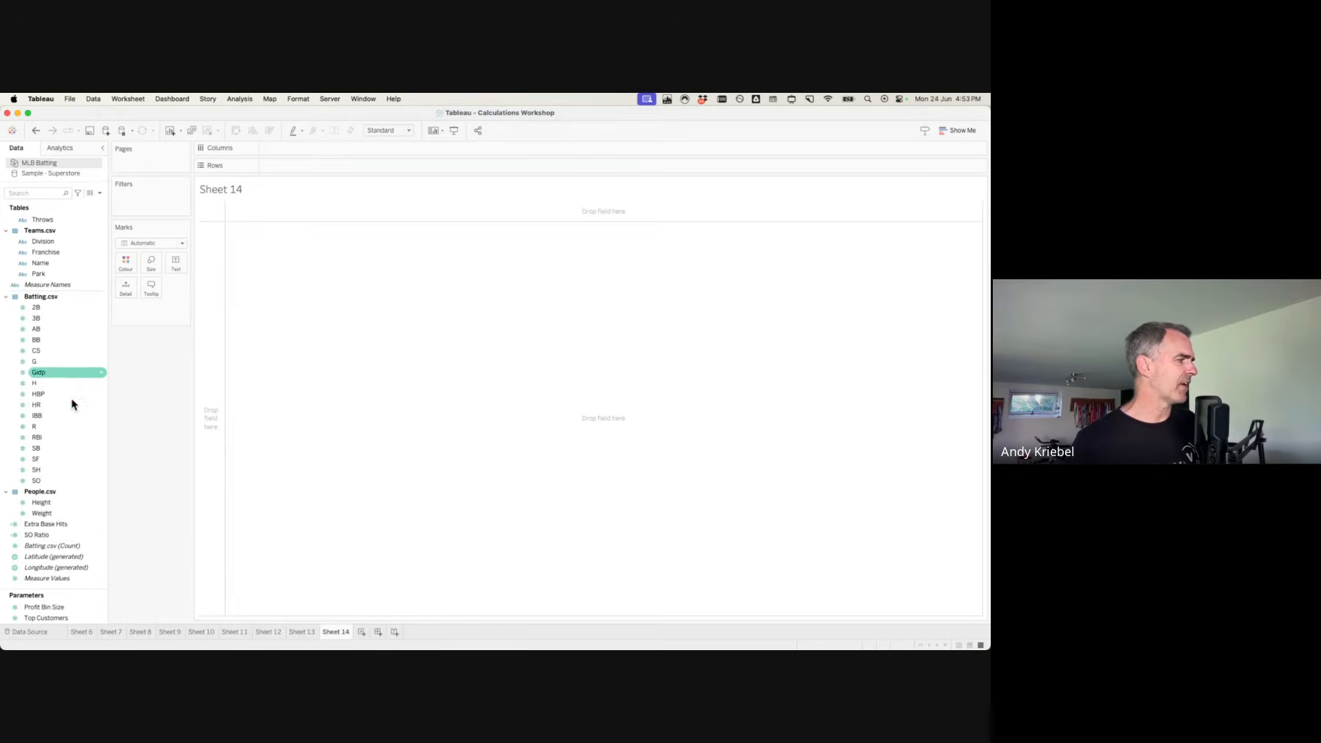
drag(37, 546, 175, 265)
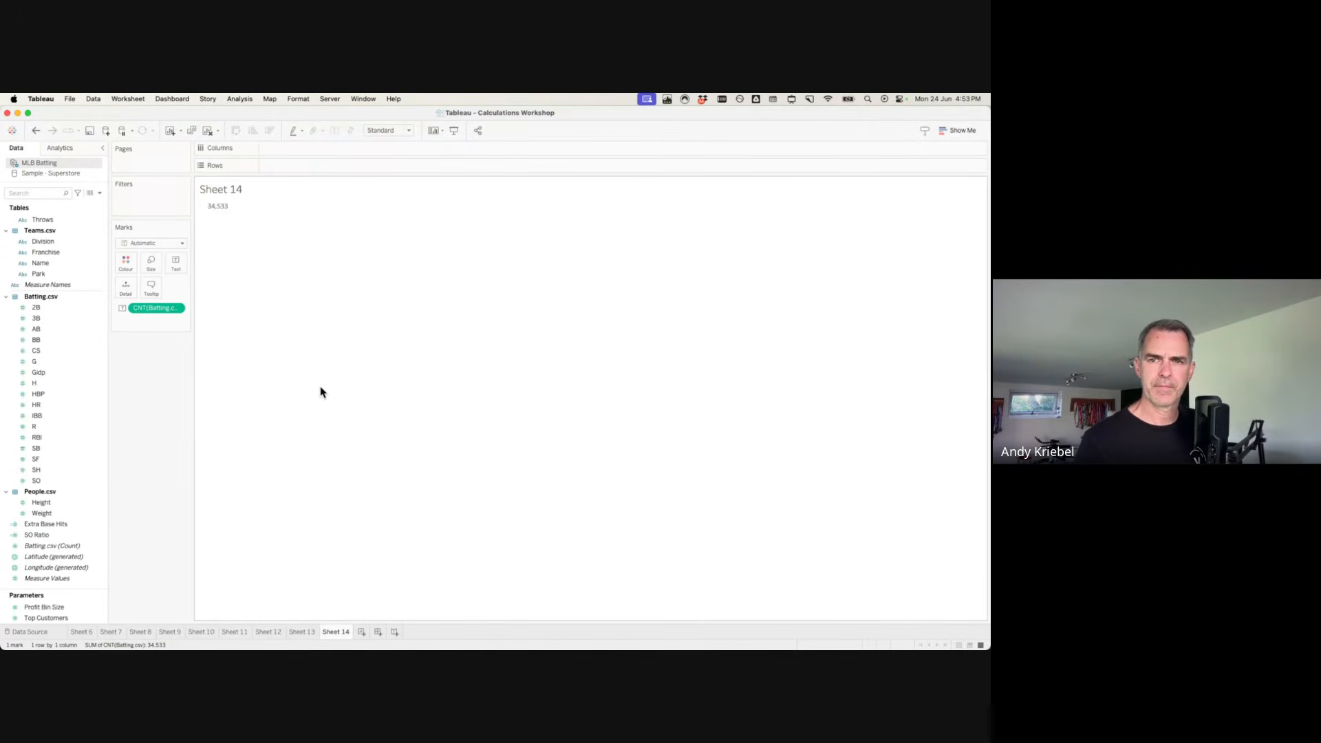
click(309, 634)
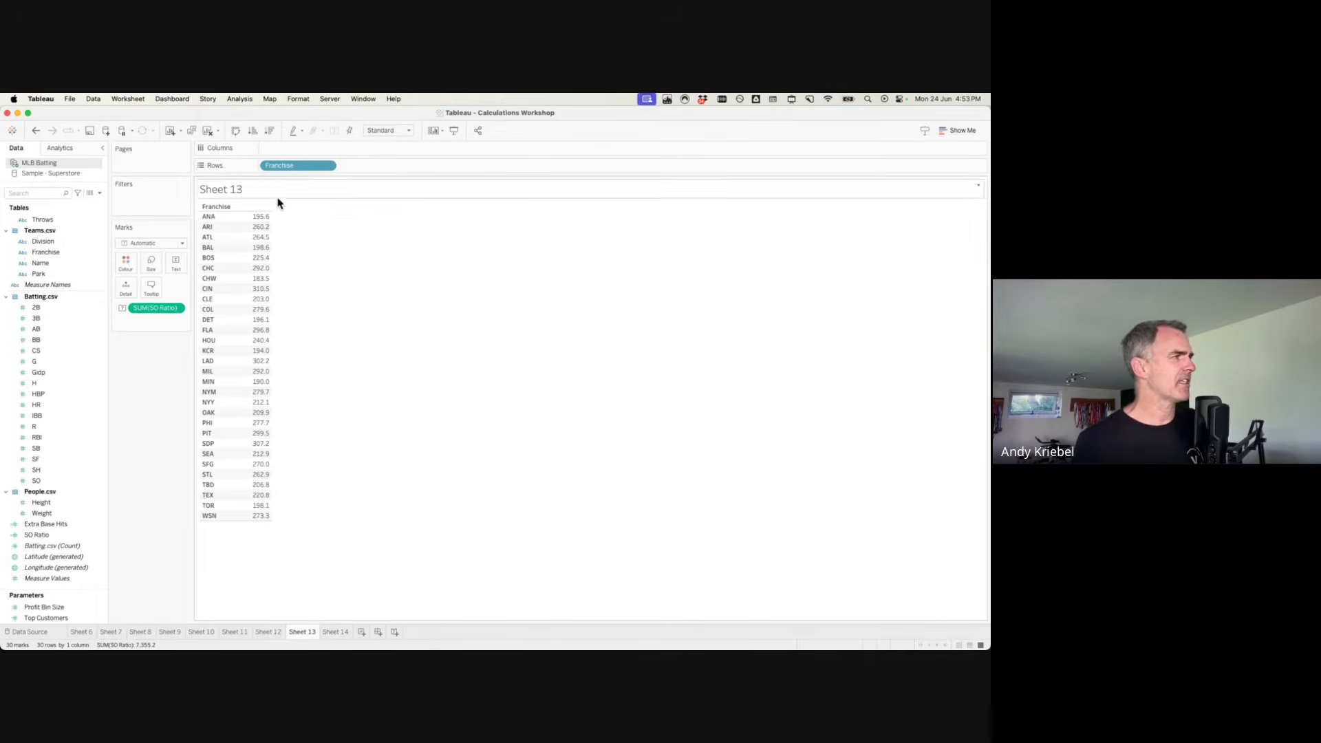
mouse_move(262, 224)
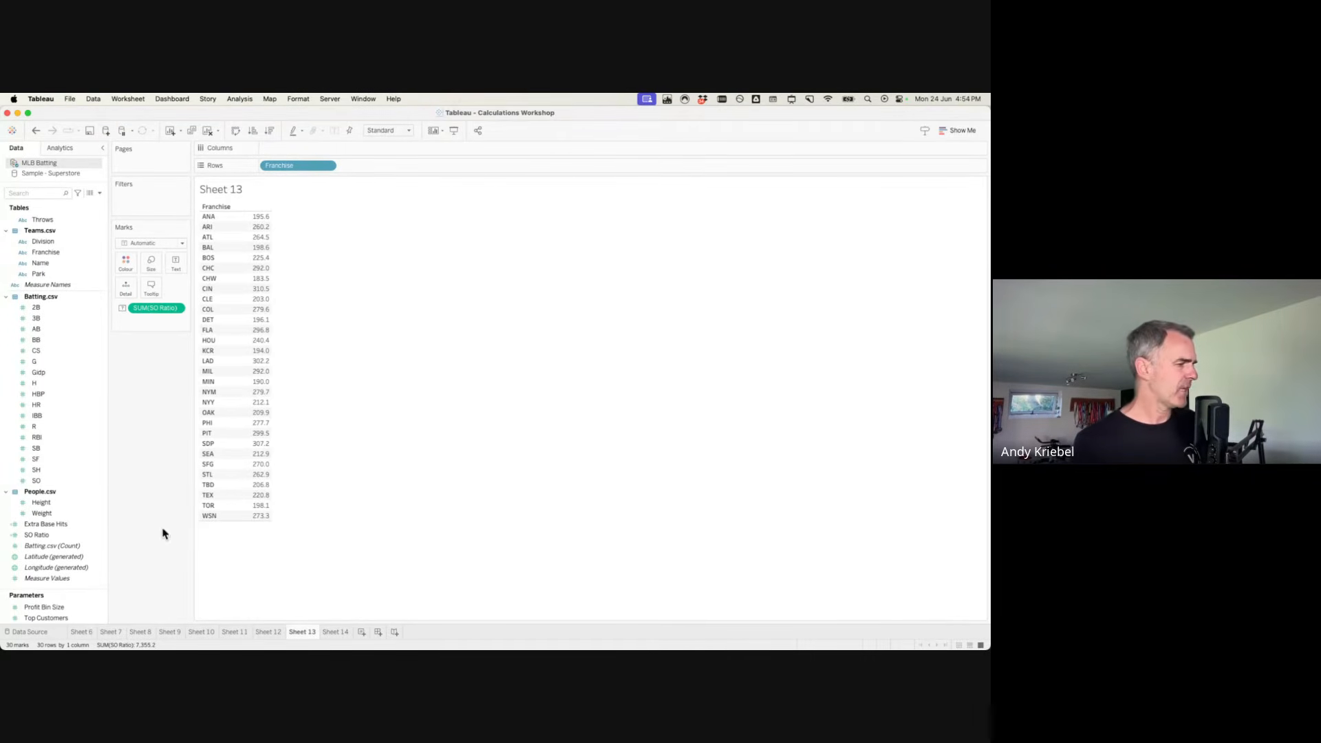
Return to Sheet 12 and set the default number format of SO Ratio to Percentage with 2 decimal places.
click(271, 632)
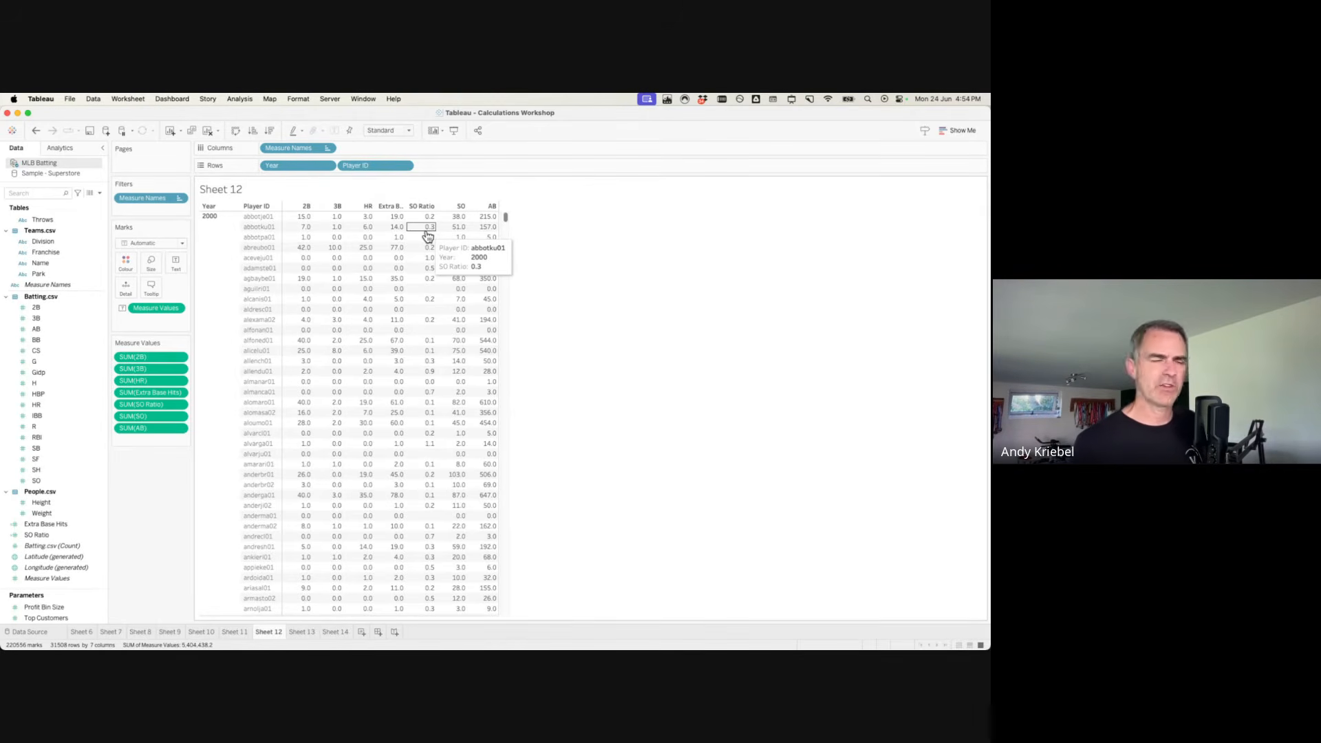
right_click(43, 539)
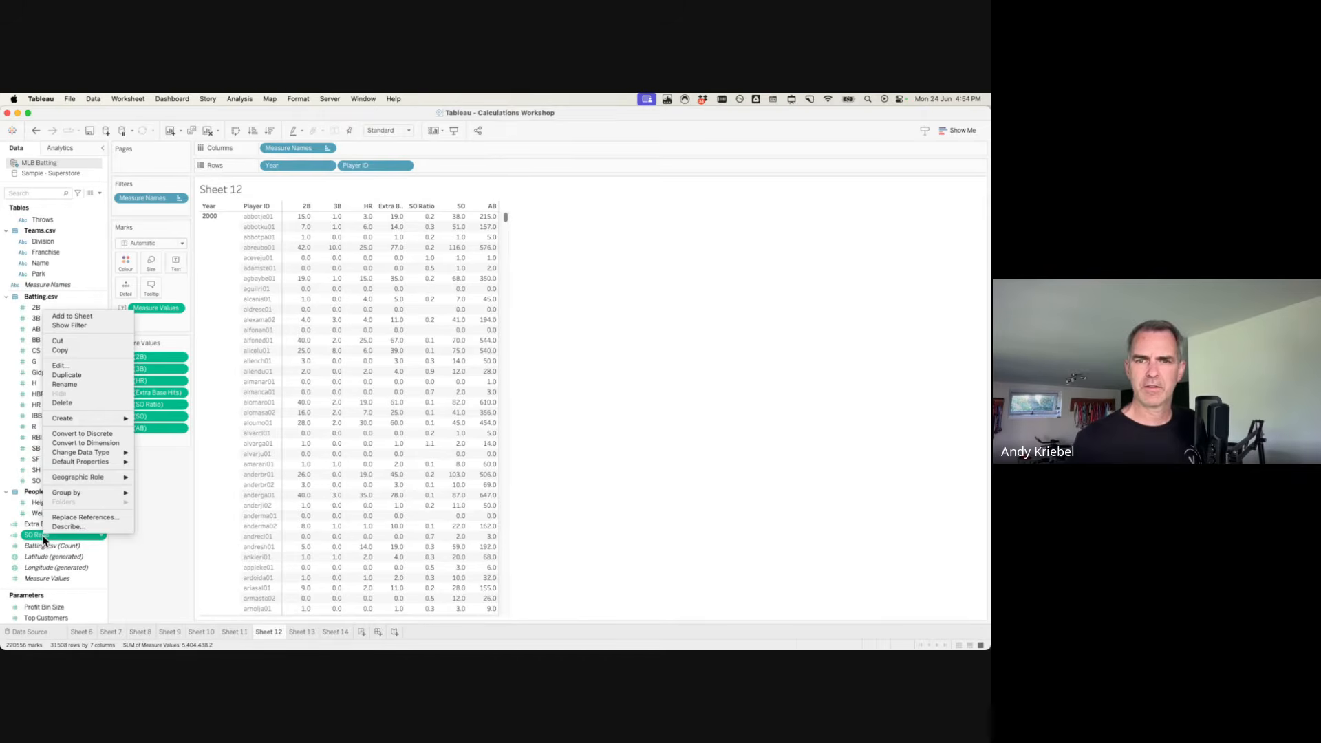
mouse_move(105, 469)
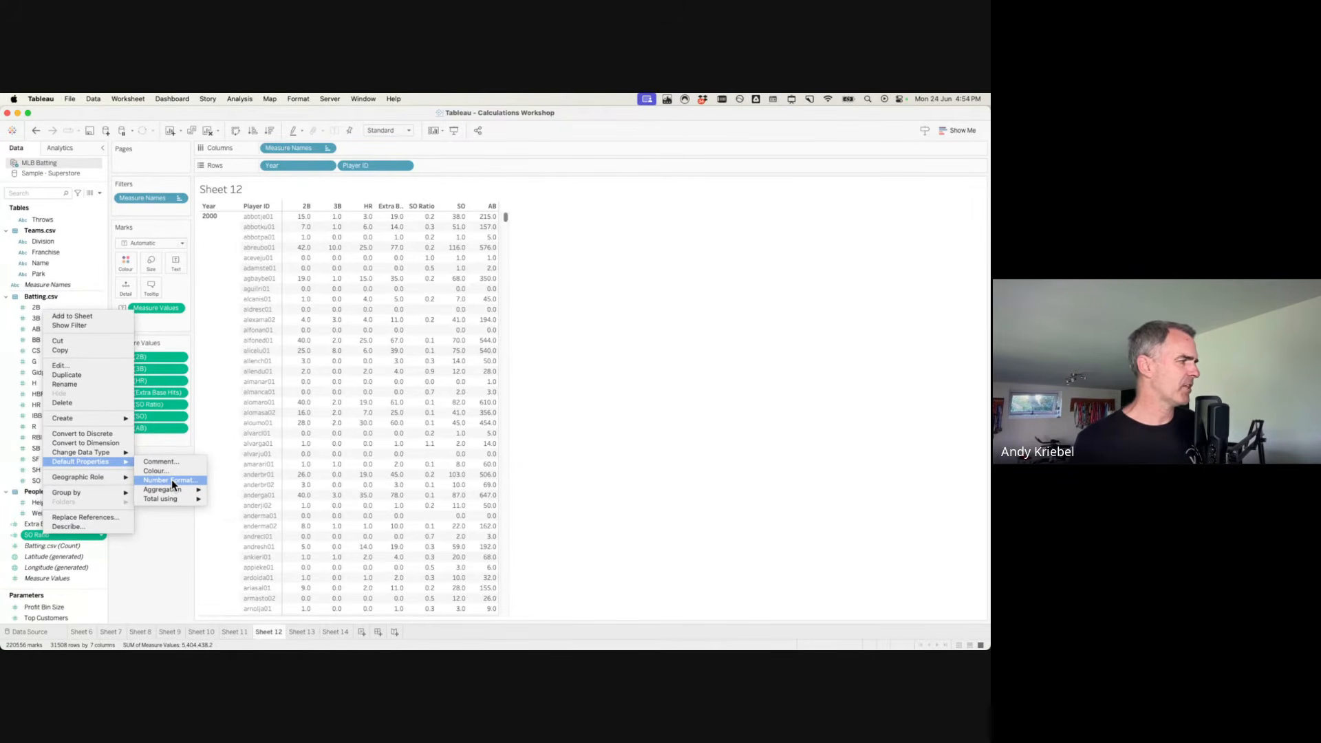
click(171, 480)
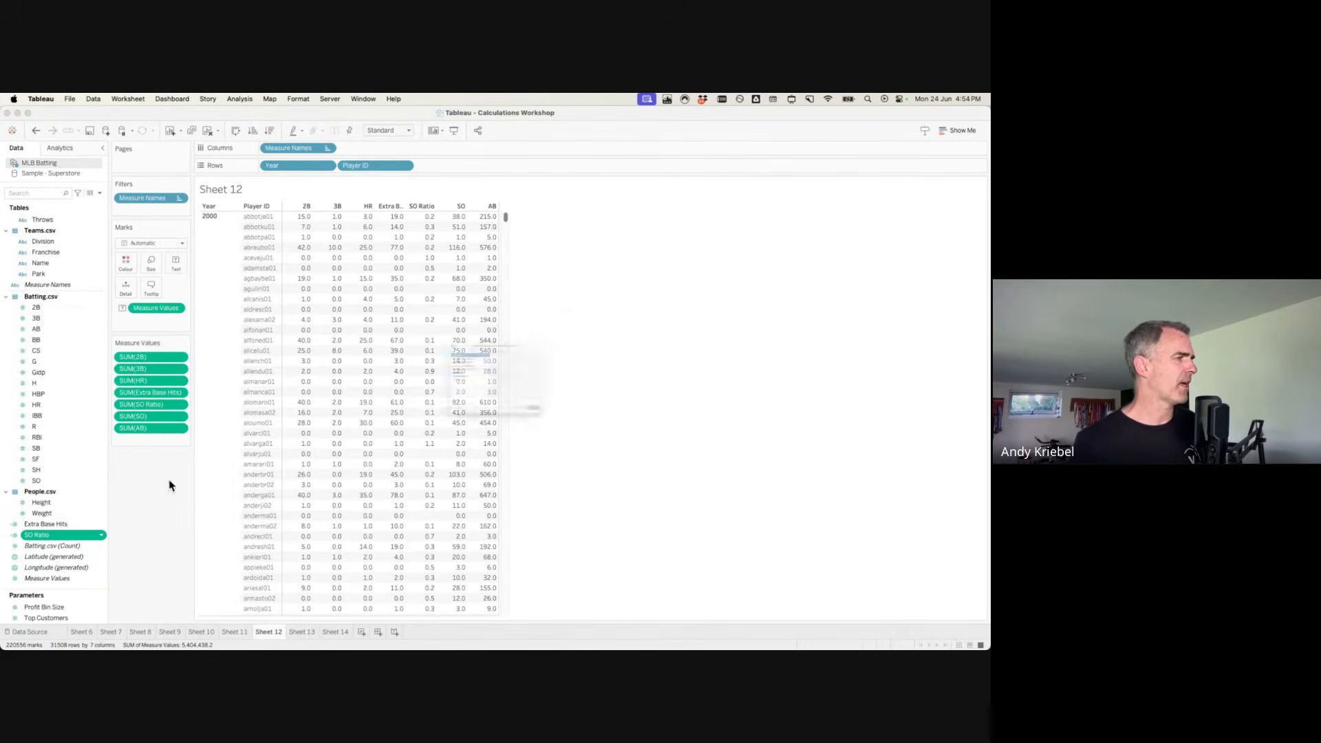
click(413, 374)
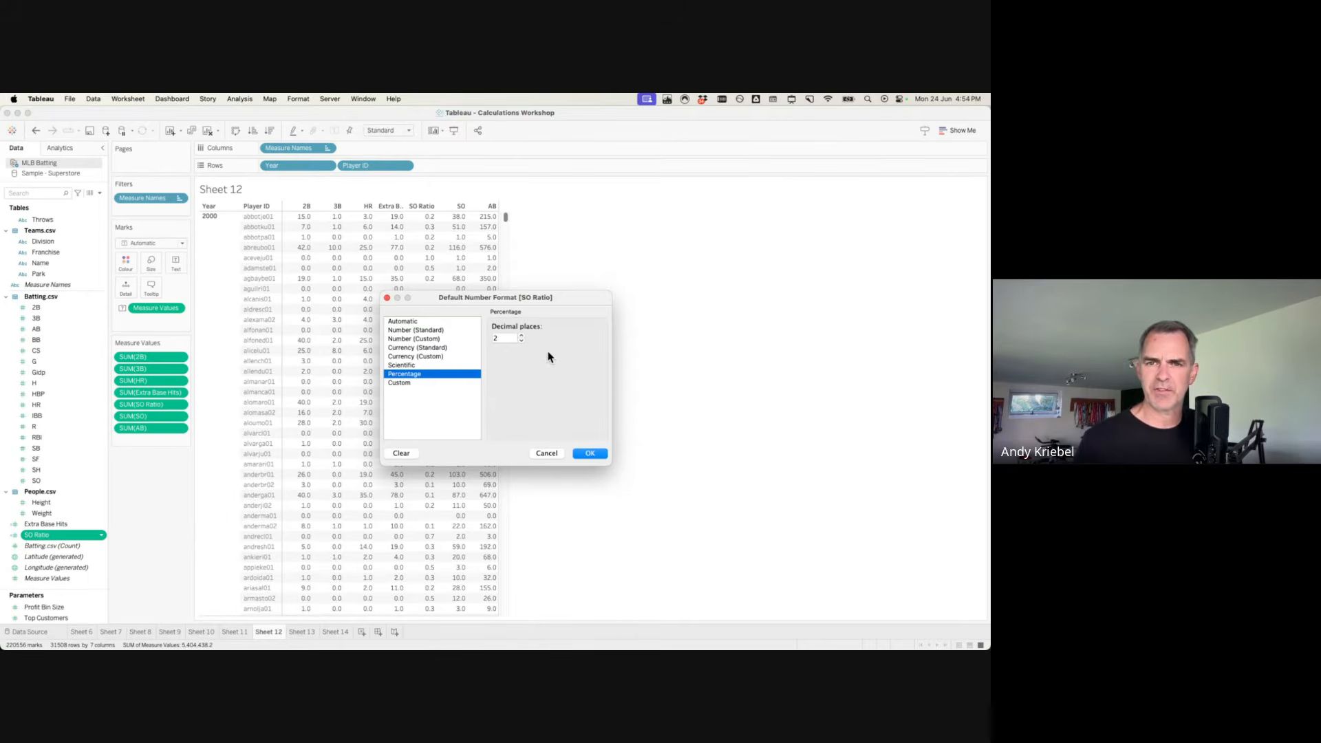
click(590, 453)
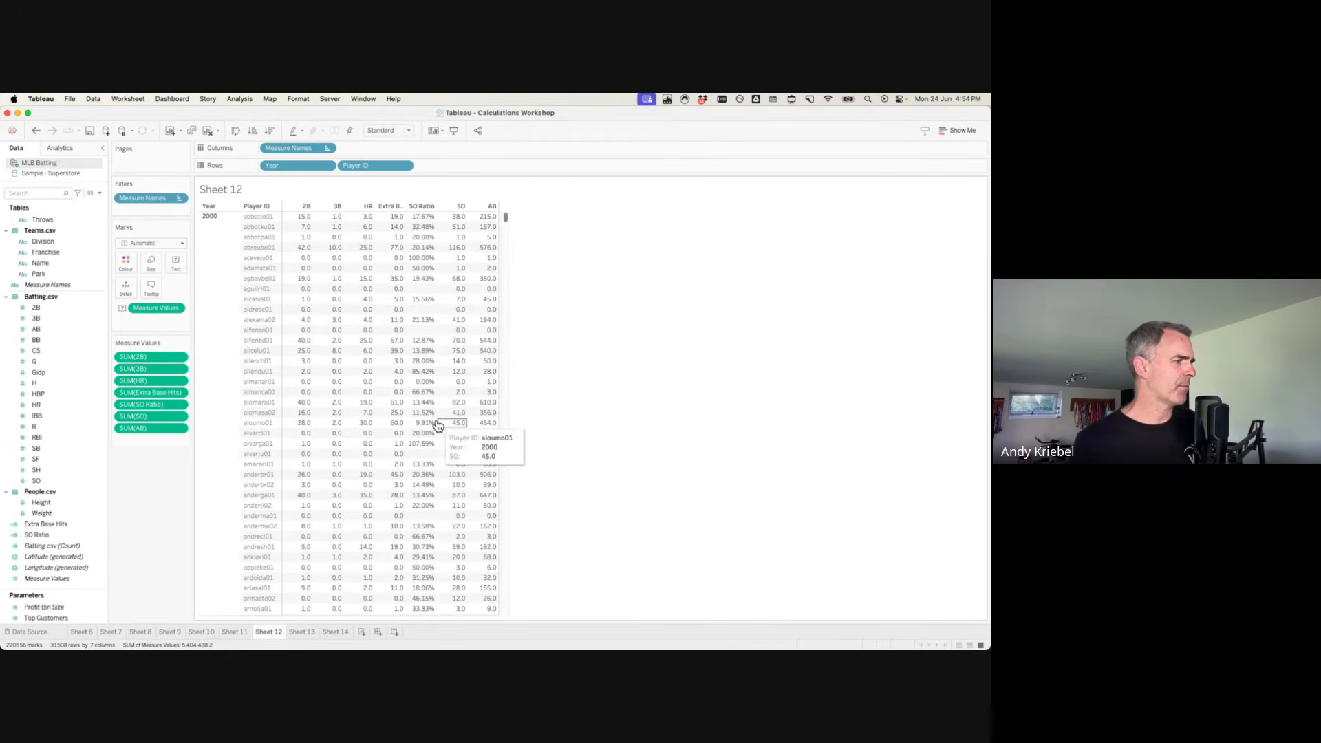
Add Franchise to Rows after Player ID and highlight the franchise rows of the player with the 107.69% SO Ratio.
click(261, 444)
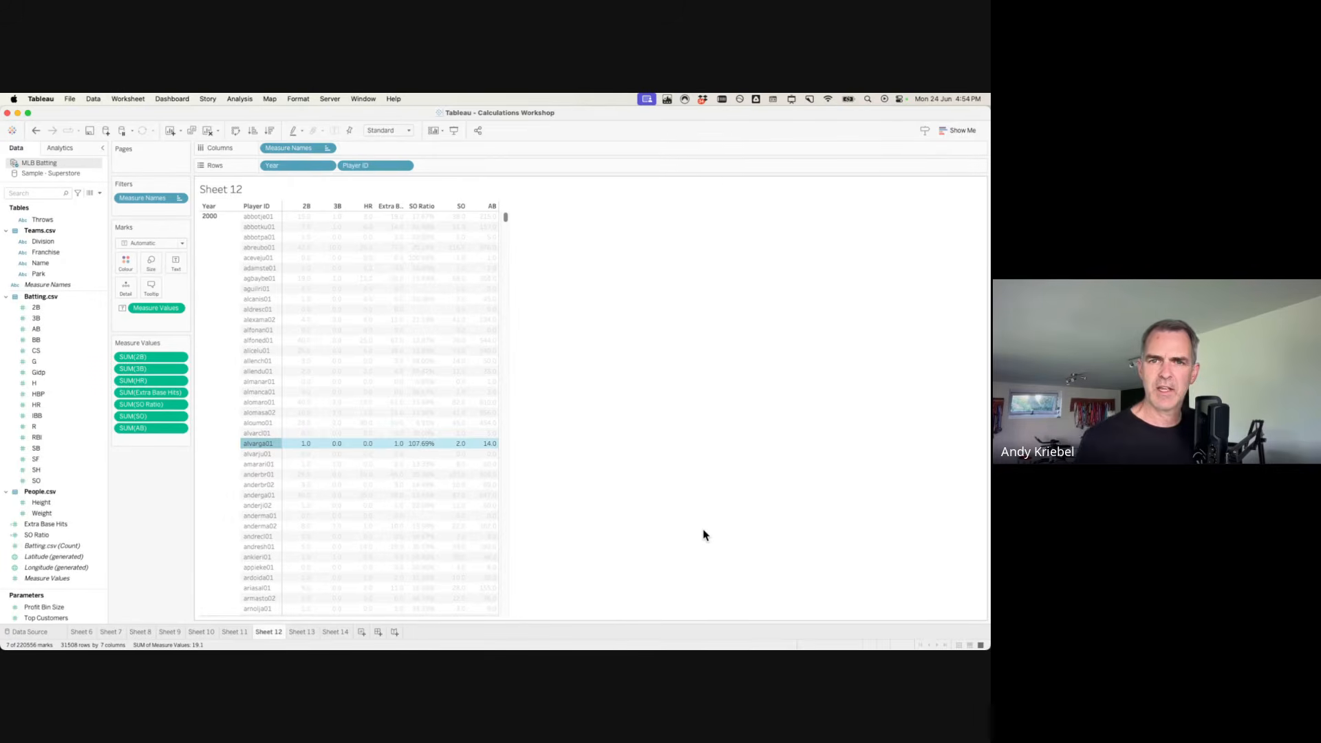
click(259, 446)
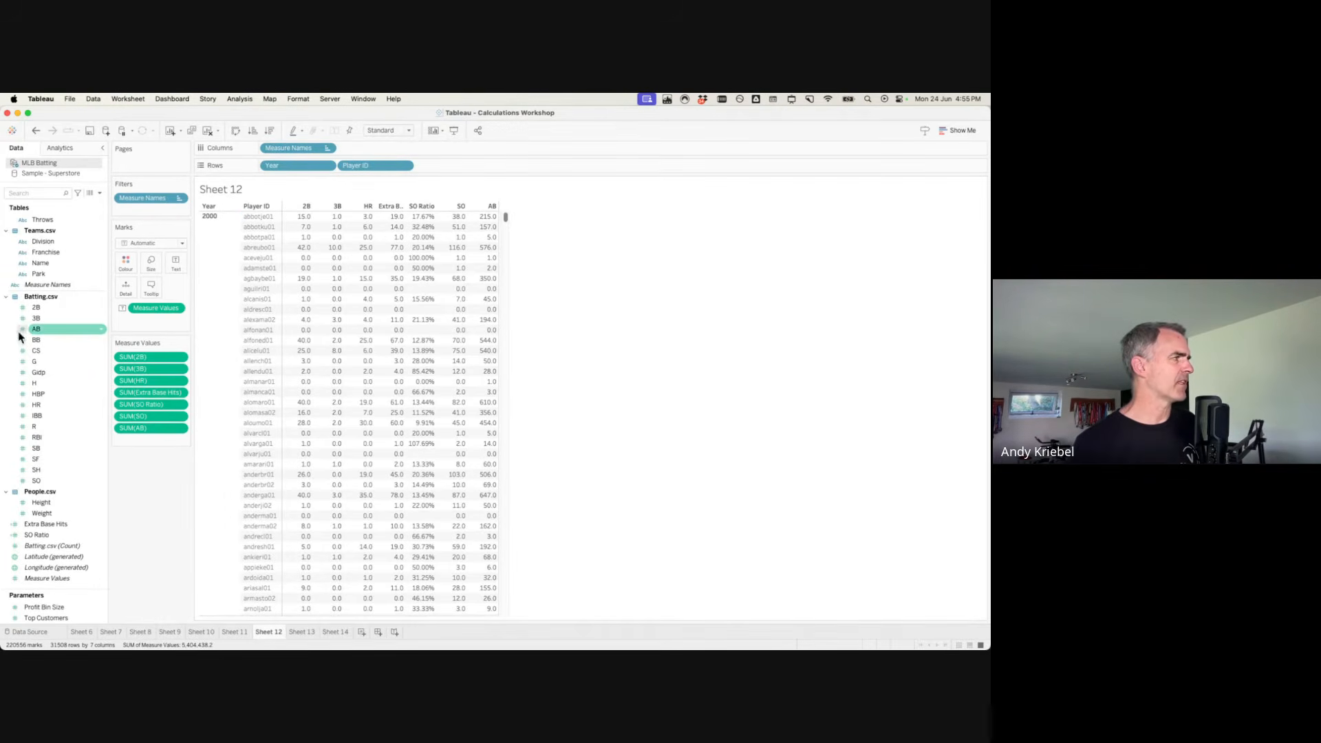
scroll(37, 333, up, 10)
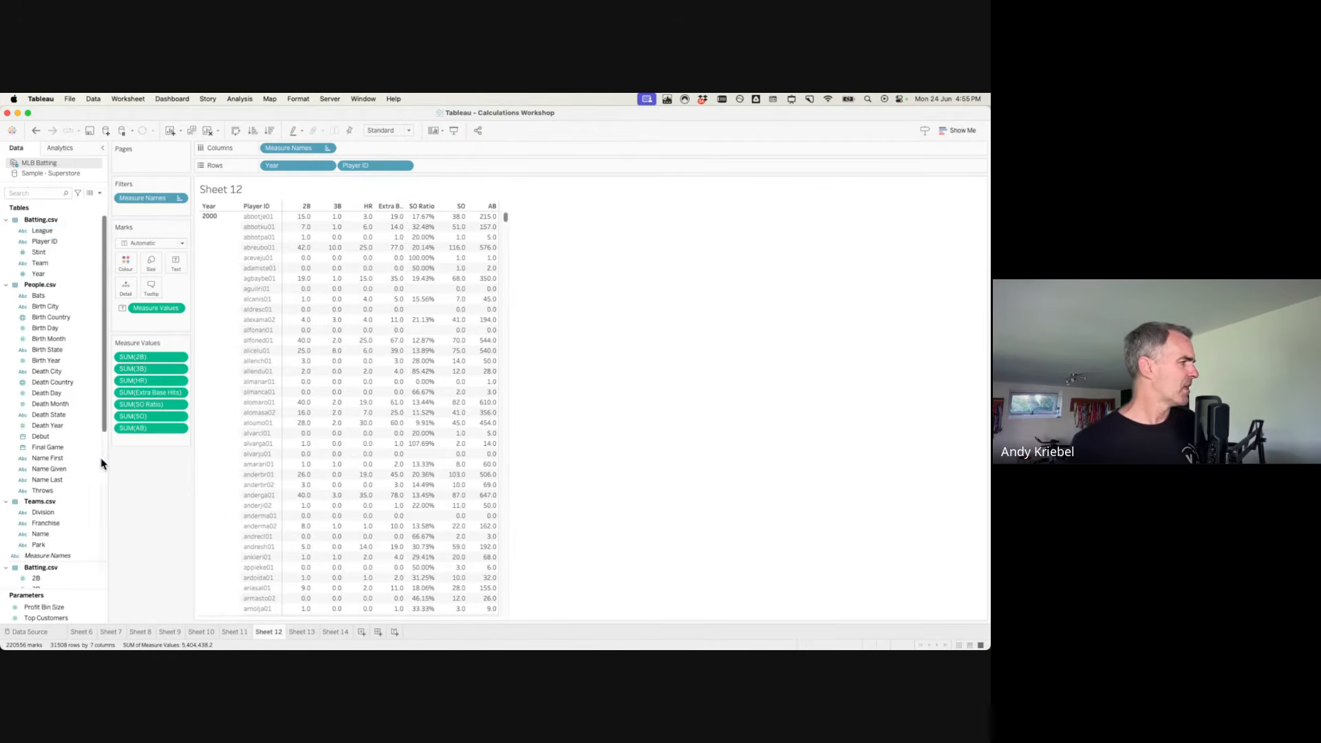
scroll(101, 463, down, 5)
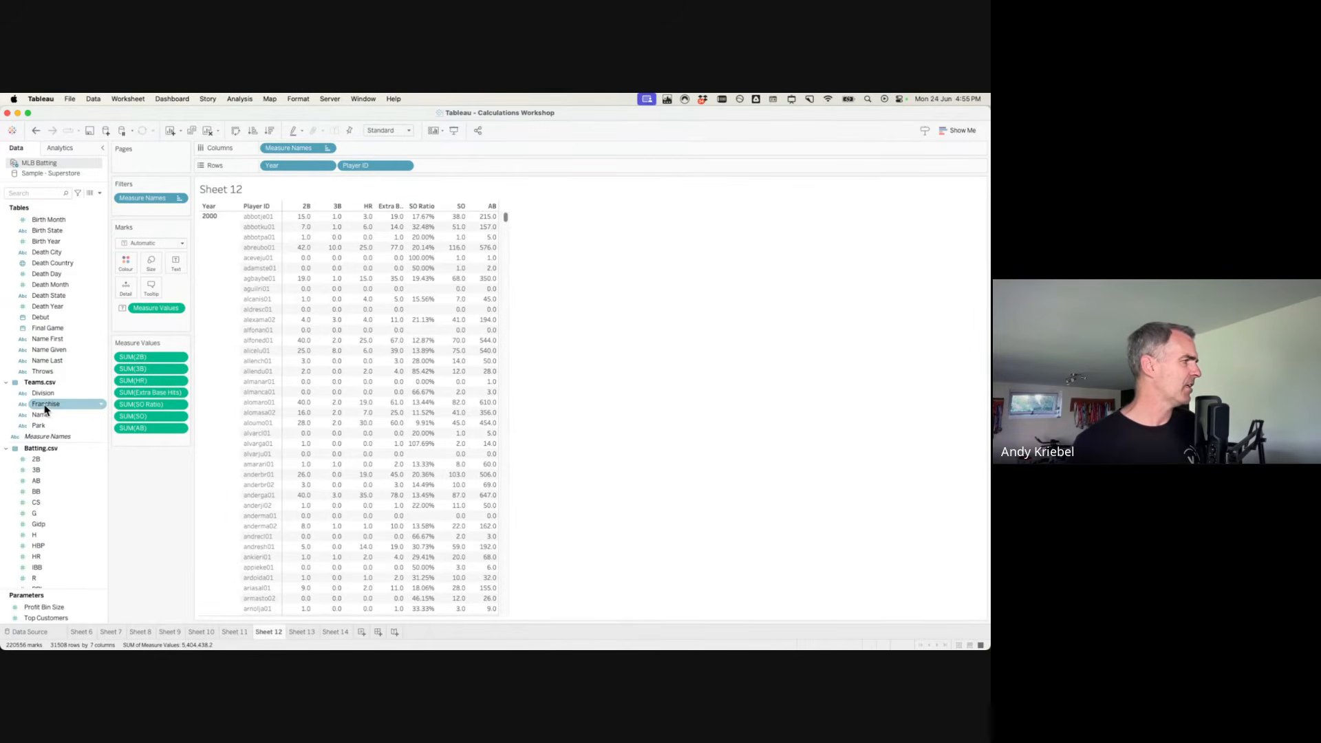
mouse_move(428, 466)
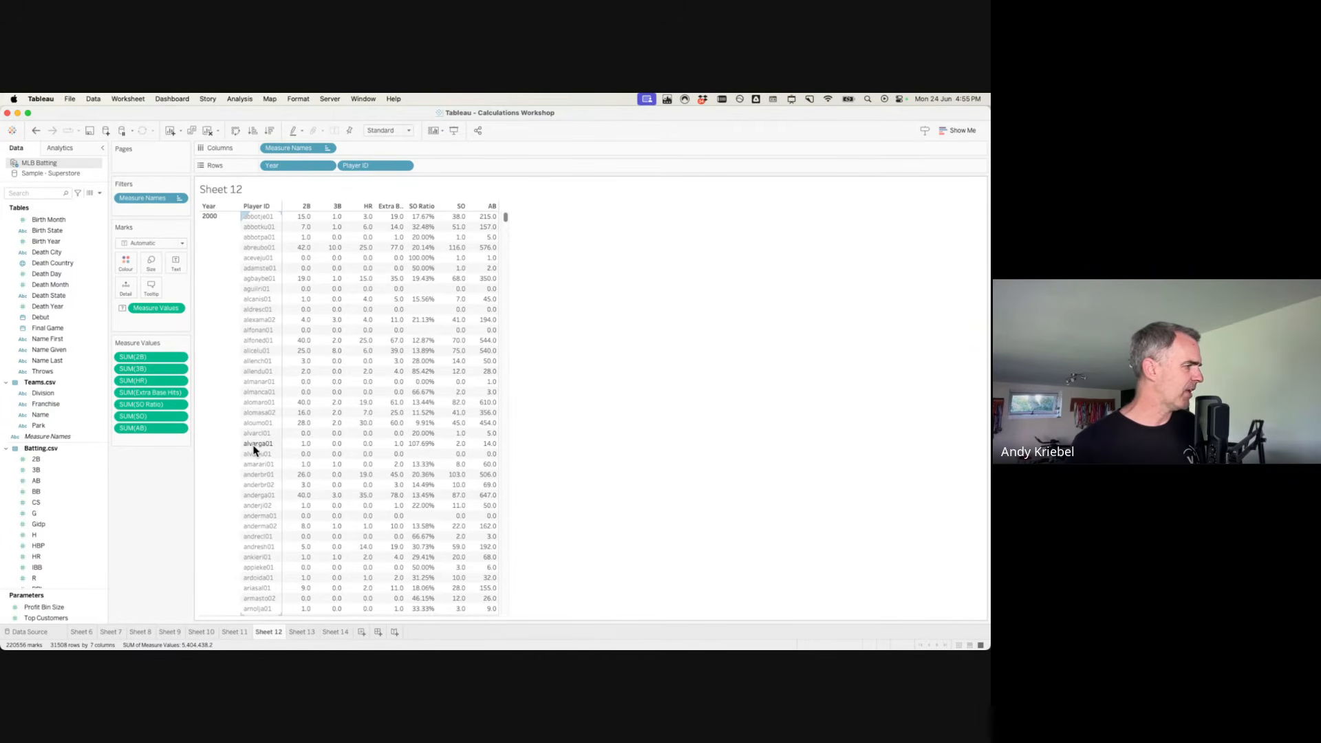
scroll(53, 403, down, 1)
click(53, 405)
drag(48, 395, 469, 450)
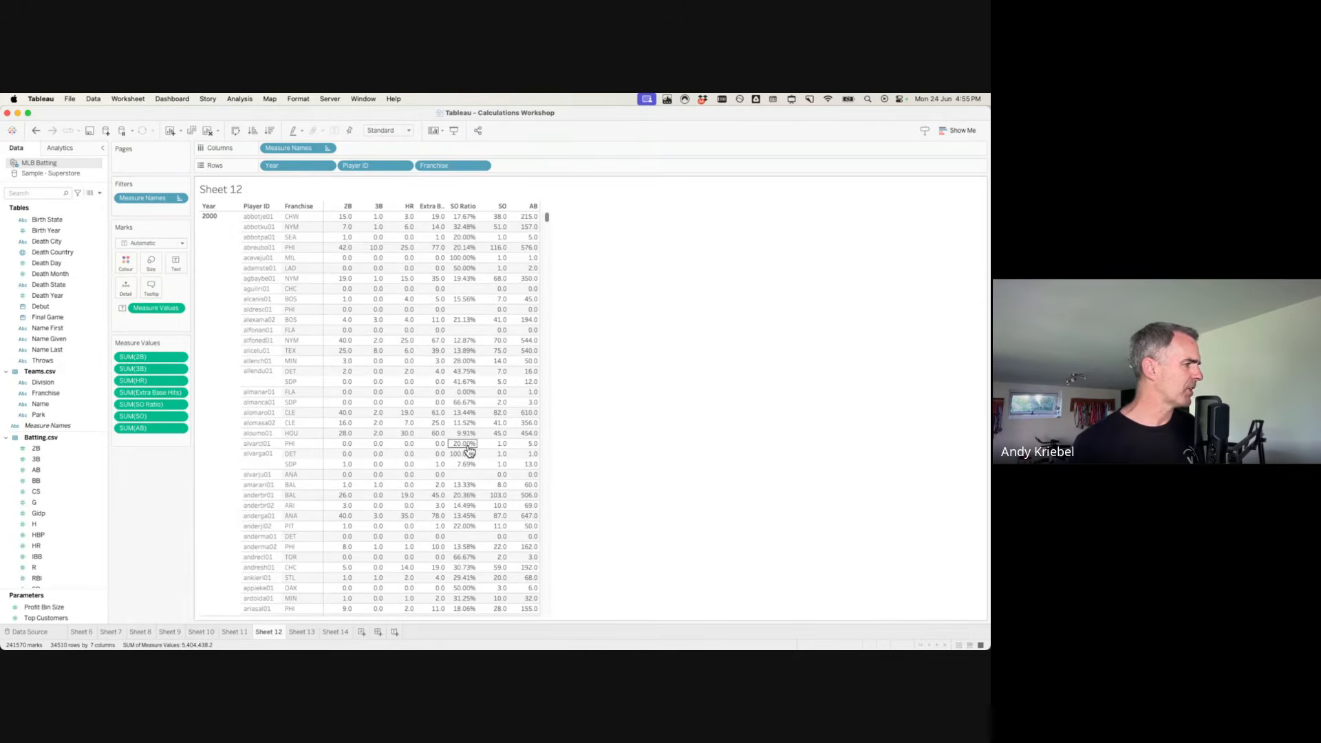
click(254, 461)
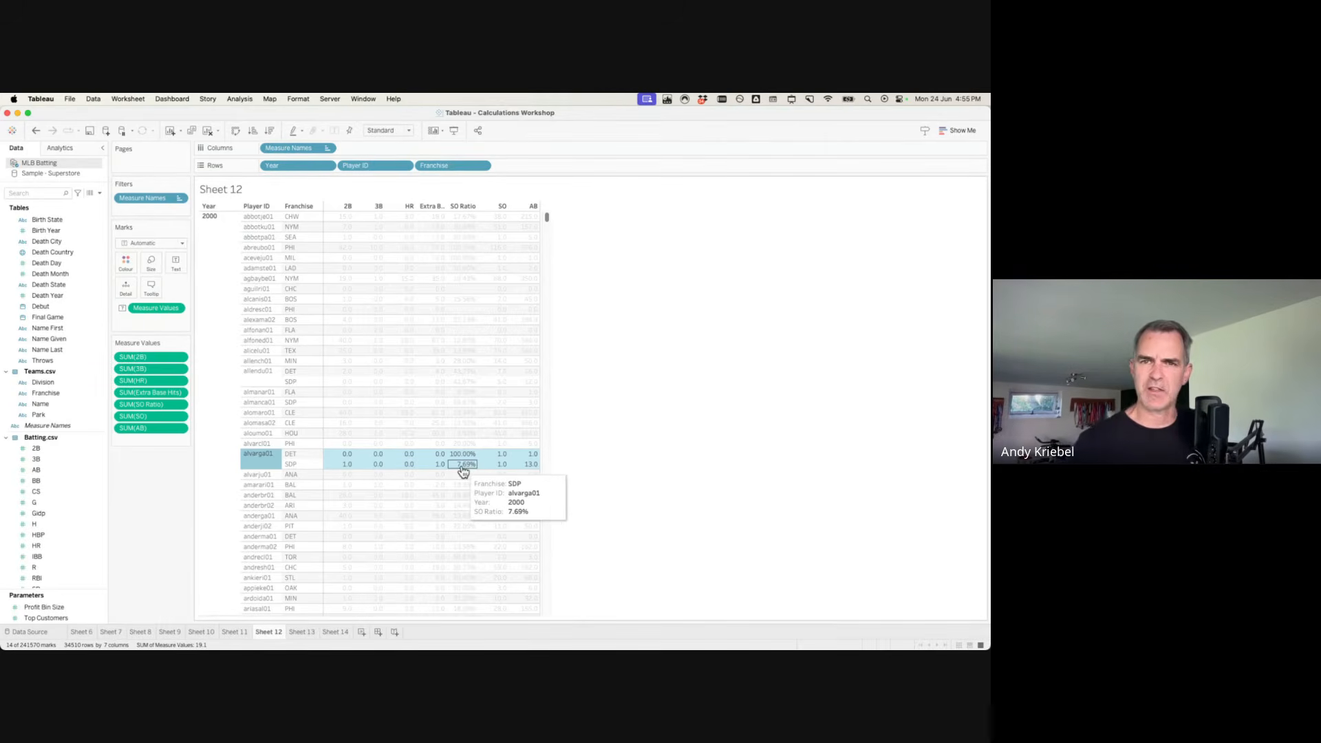
mouse_move(463, 470)
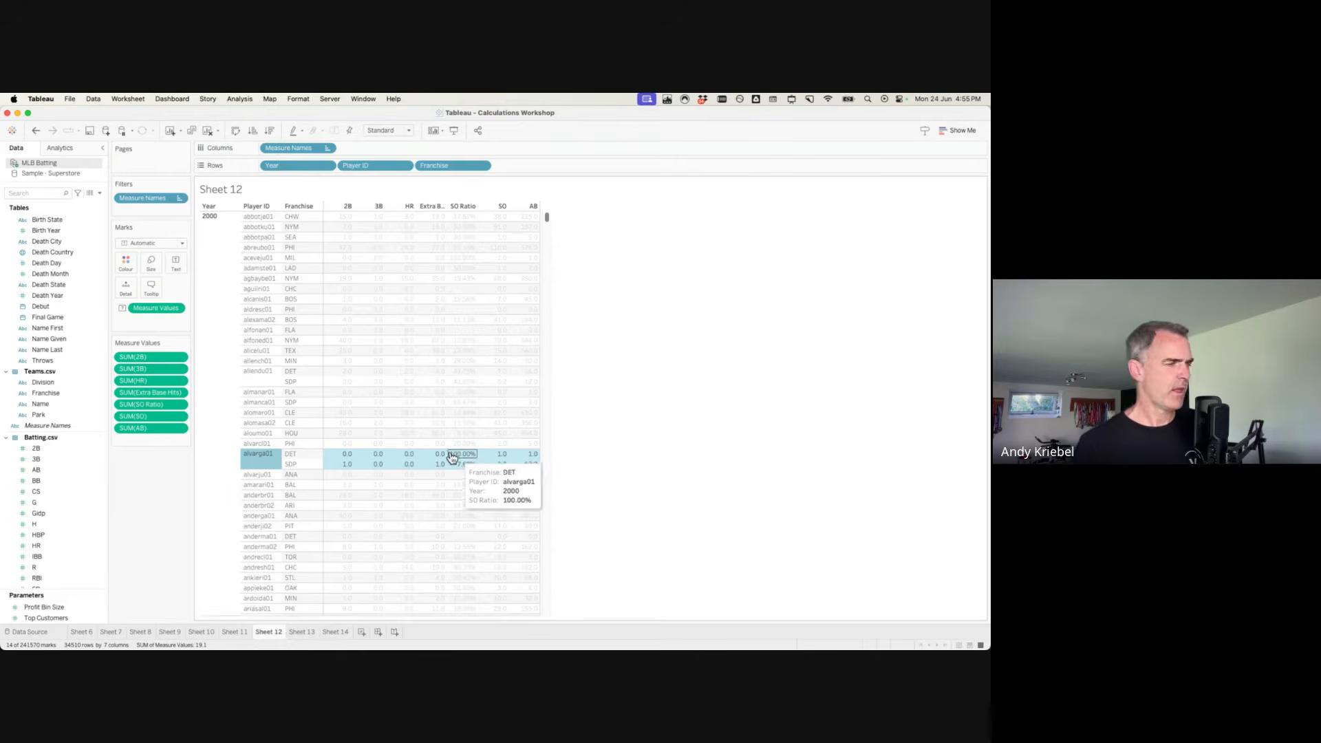
On Sheet 13, change the aggregation of SO Ratio from Sum to Average.
click(306, 635)
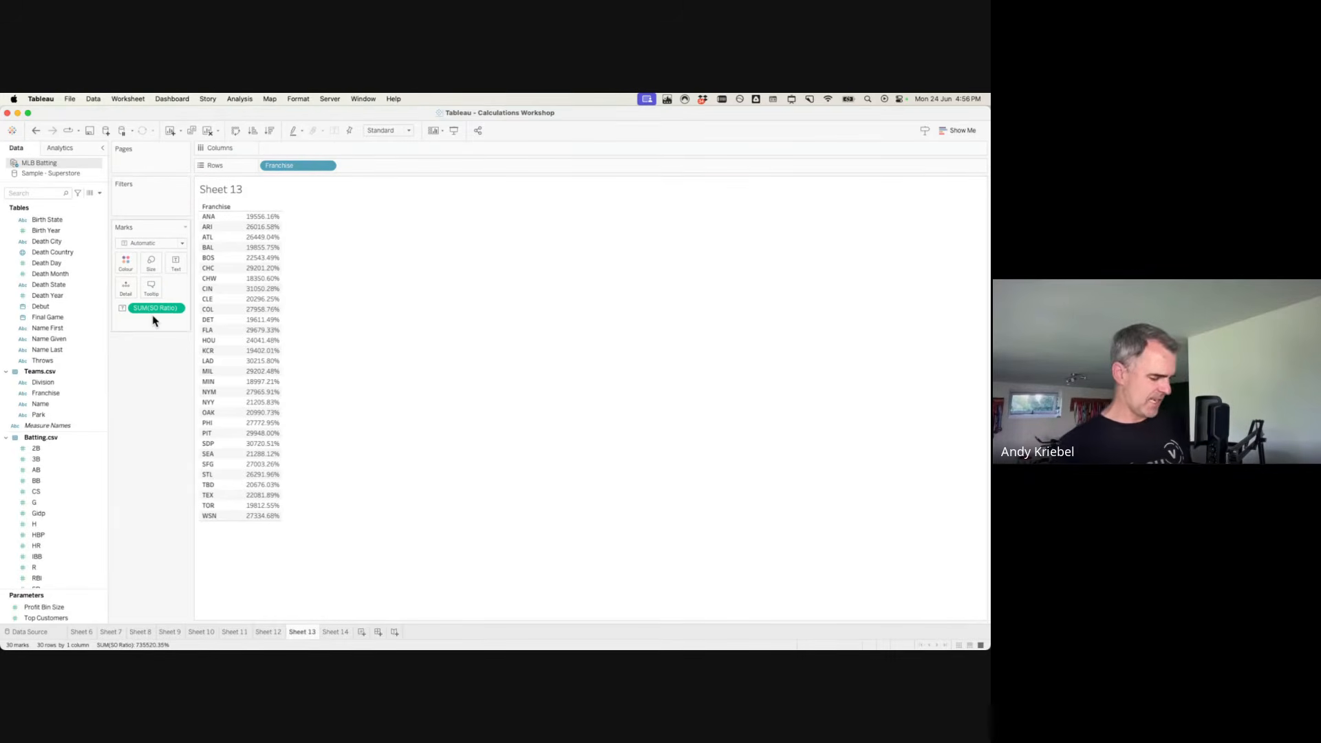
drag(117, 293, 189, 321)
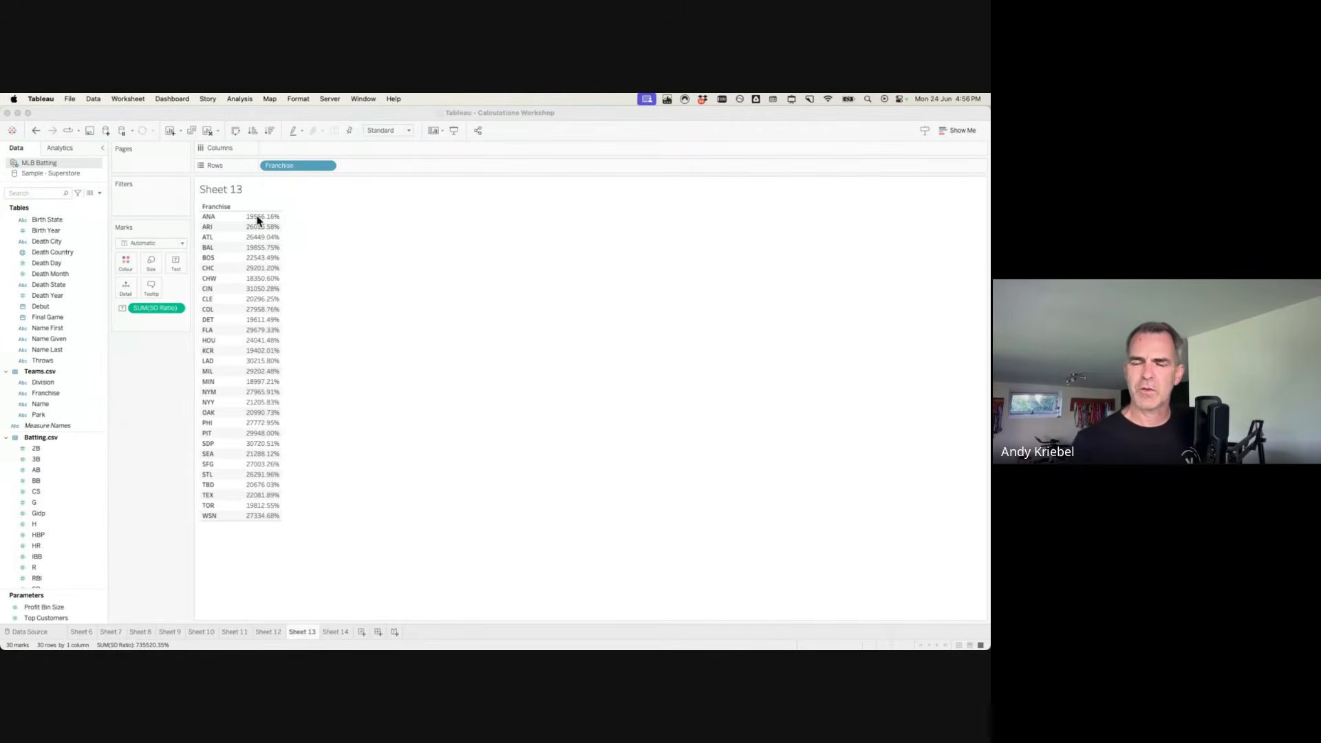
right_click(162, 307)
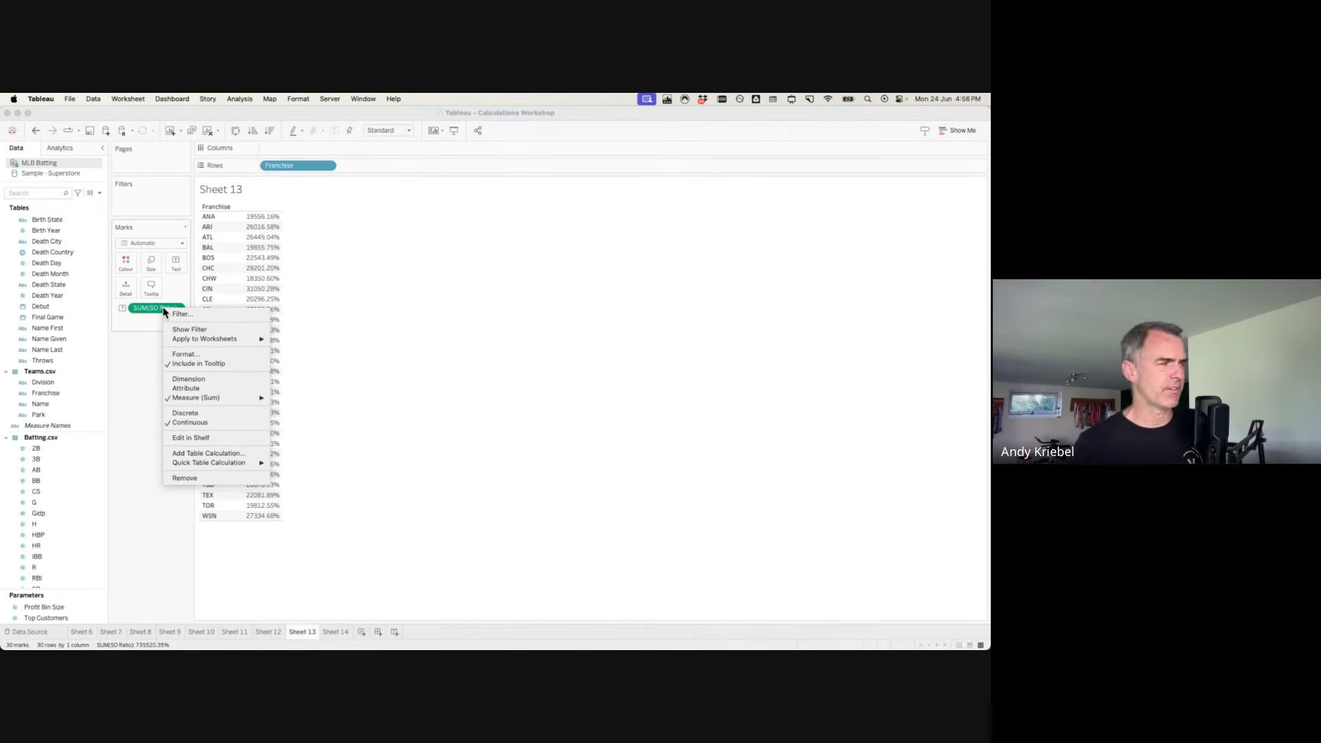
mouse_move(222, 396)
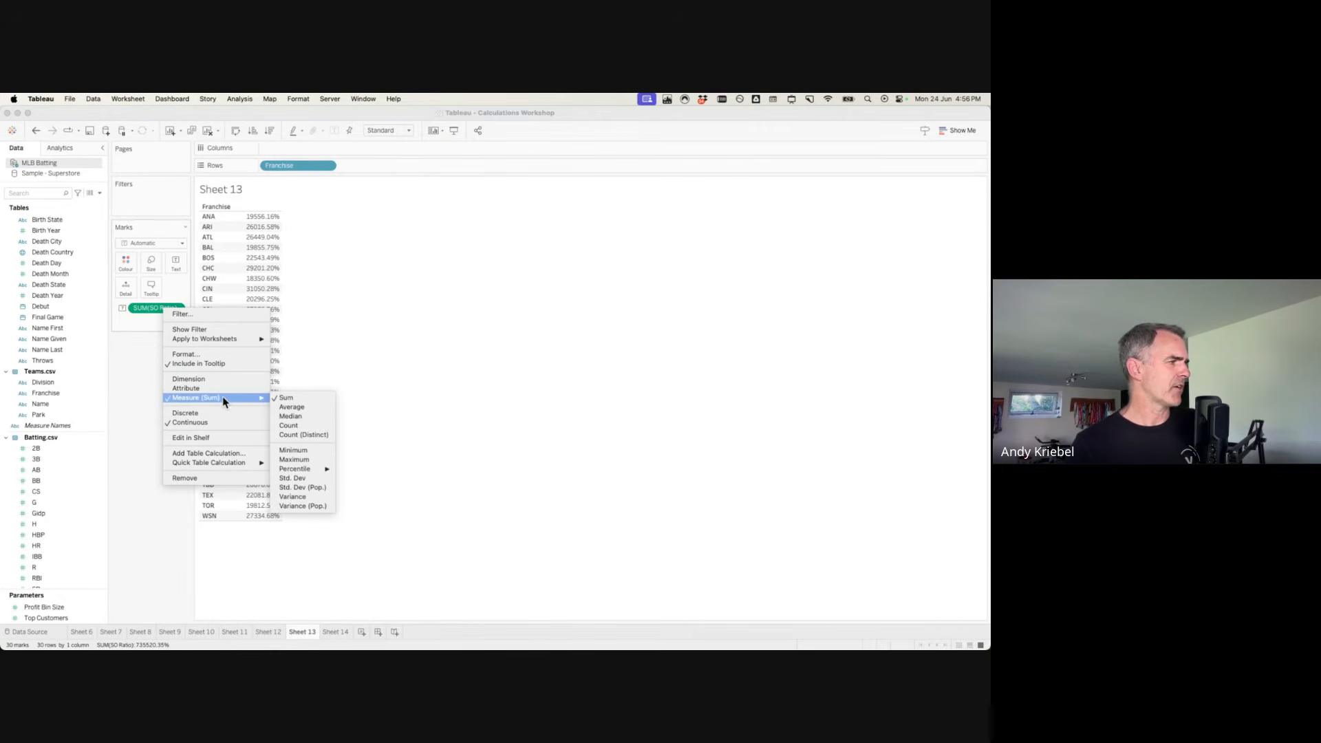
click(292, 408)
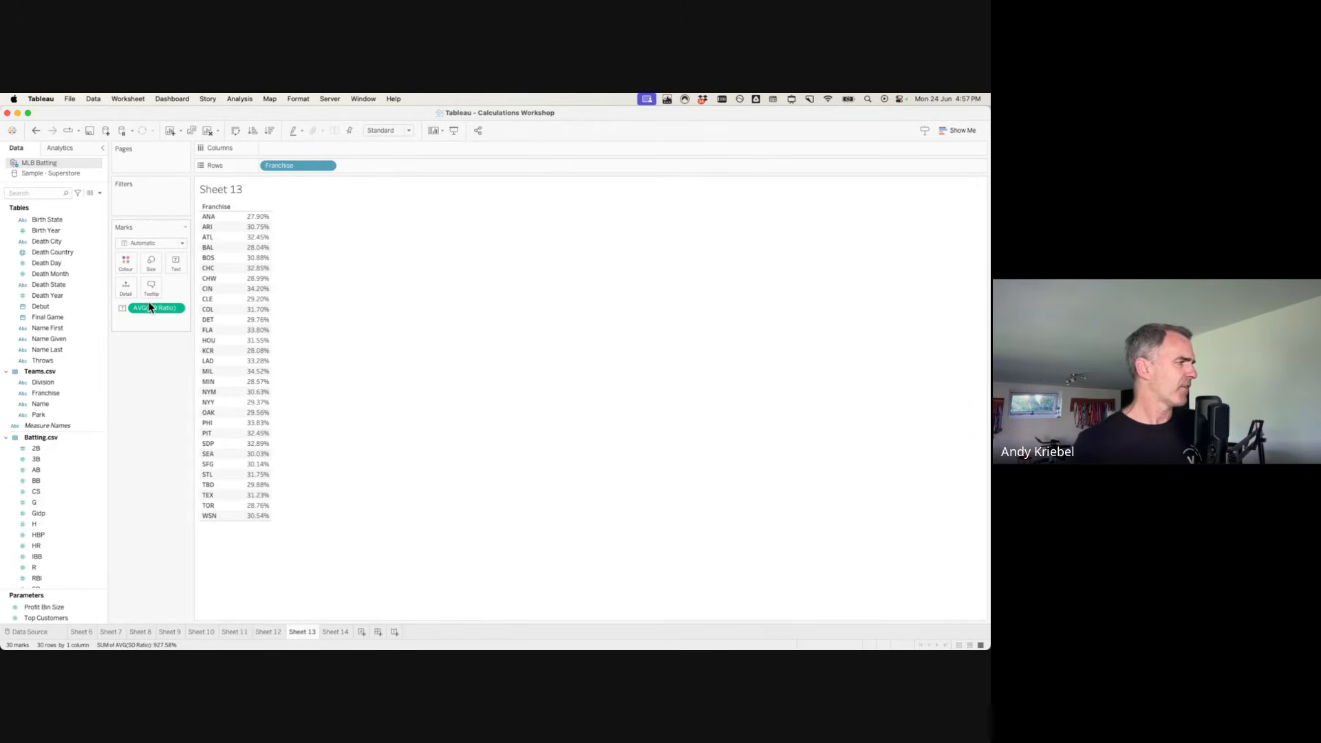
Open the SO Ratio calculation to review its formula and close it without changes.
scroll(46, 514, down, 5)
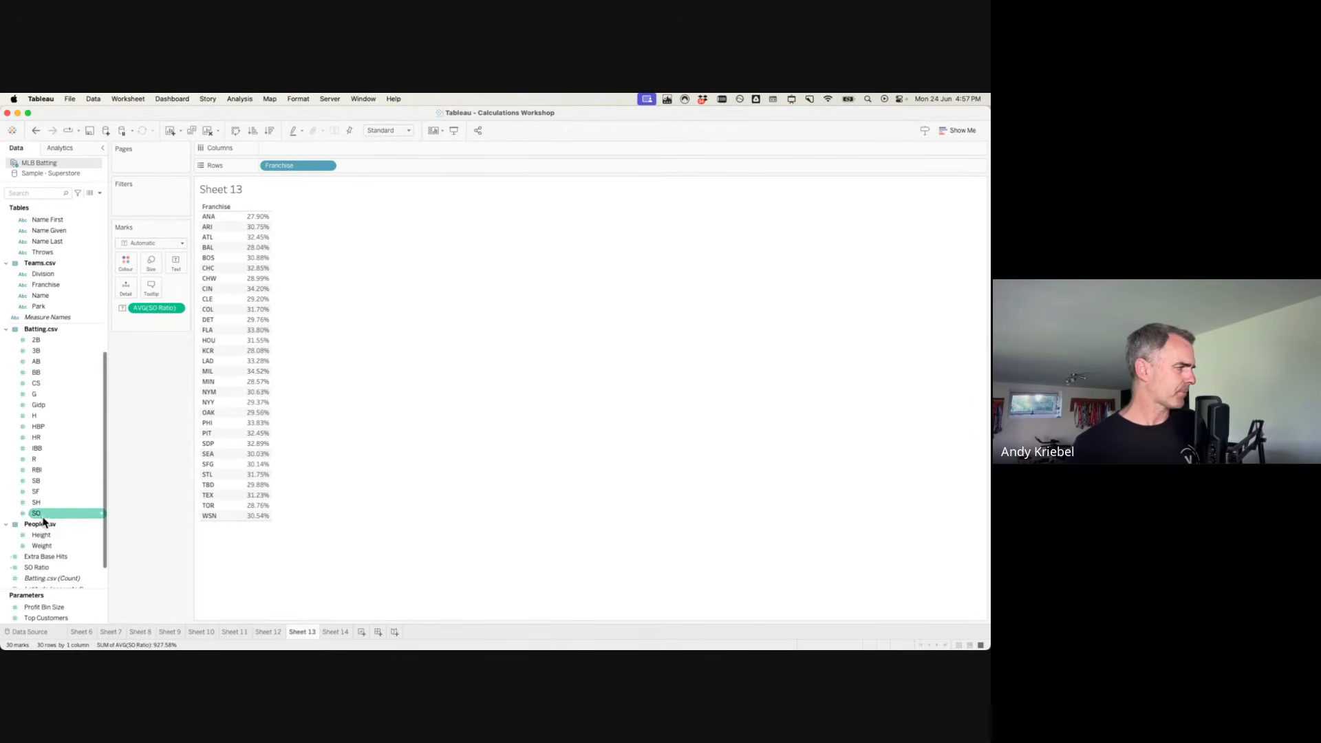
right_click(41, 515)
right_click(38, 570)
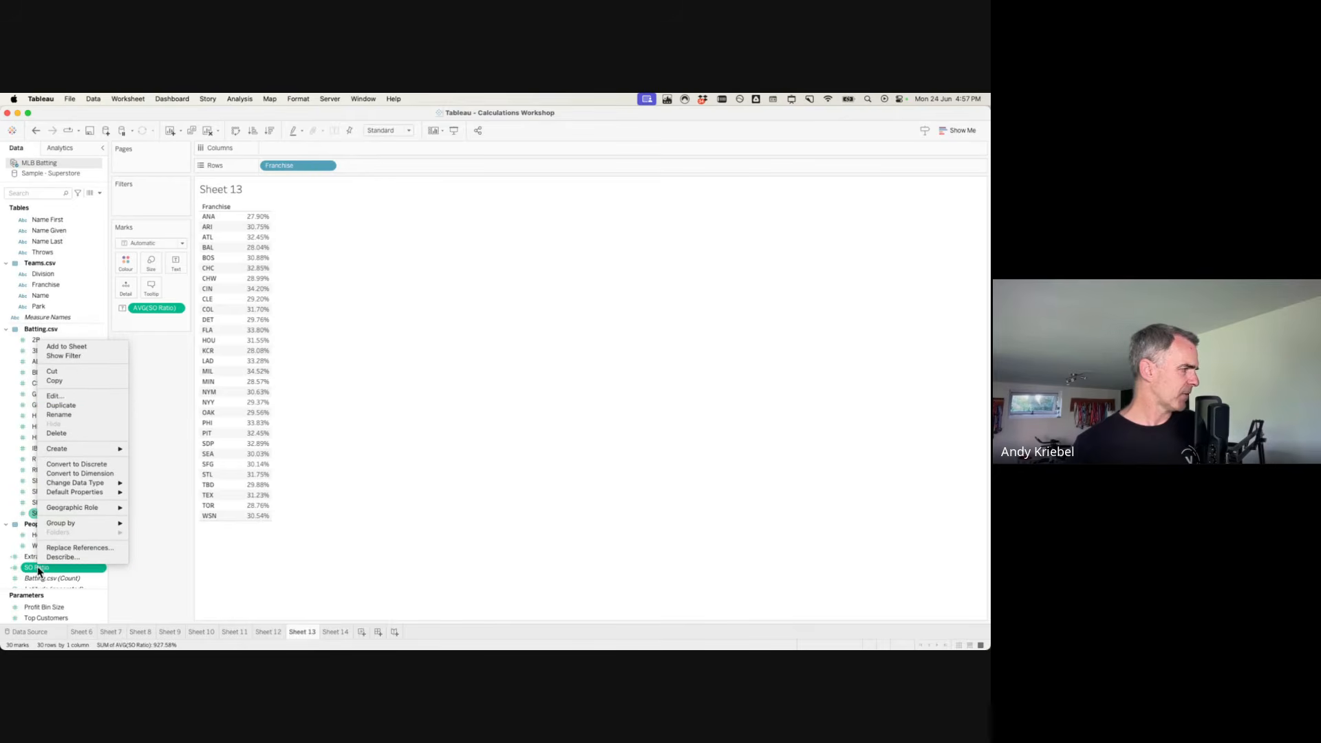
click(64, 396)
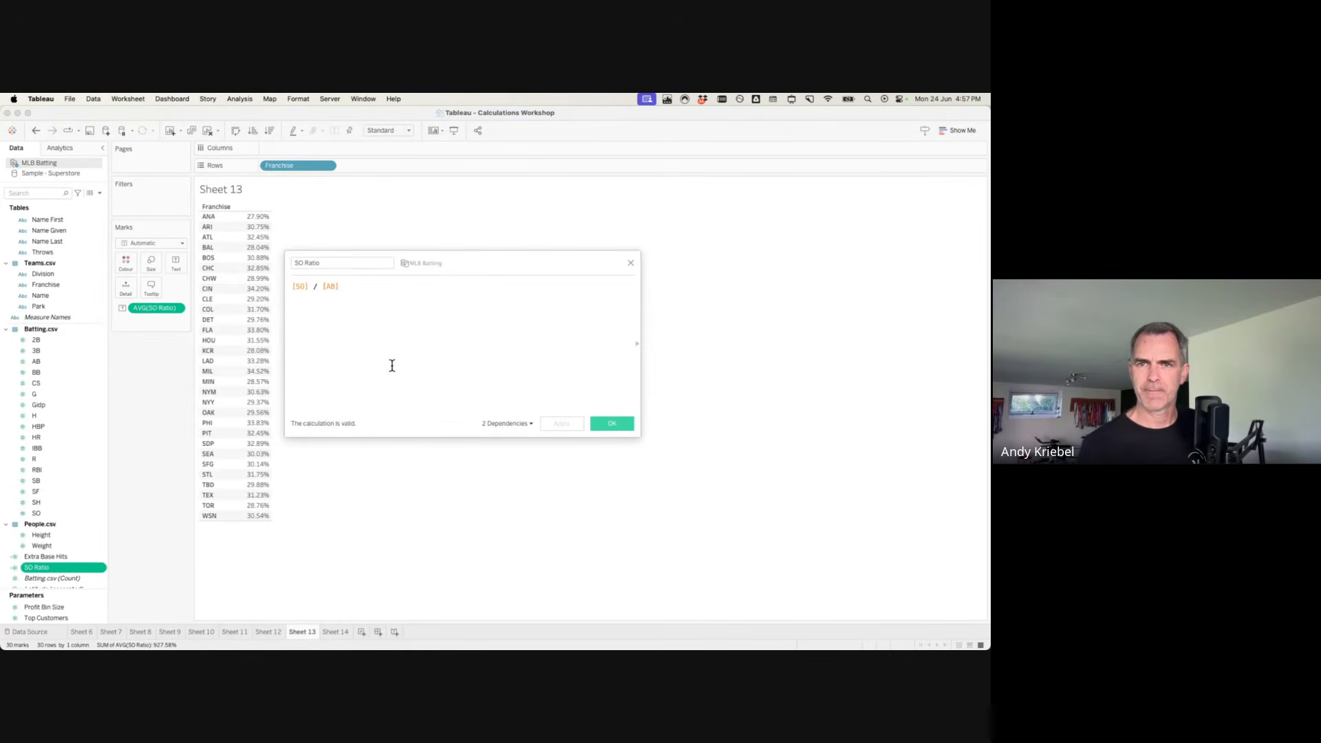
click(612, 424)
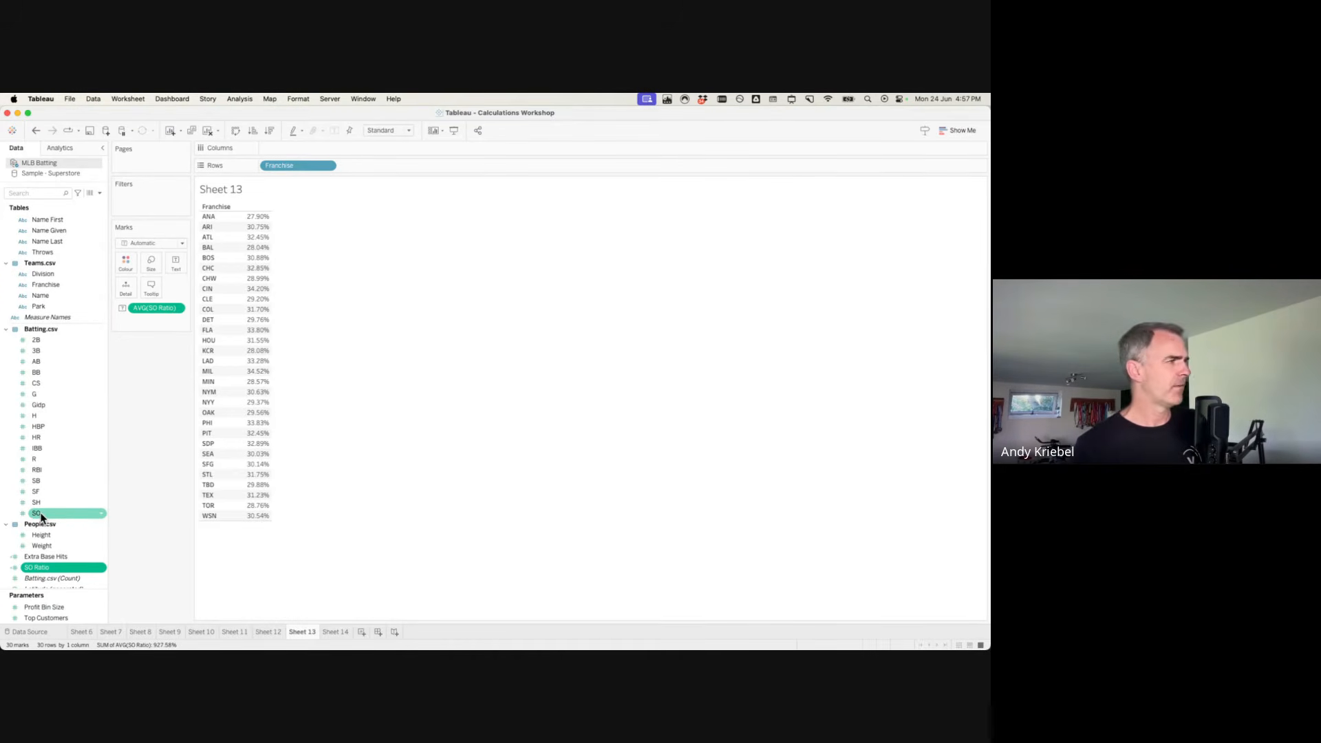
Add SO and AB as measure columns beside the average SO Ratio in the franchise table.
drag(41, 517, 254, 335)
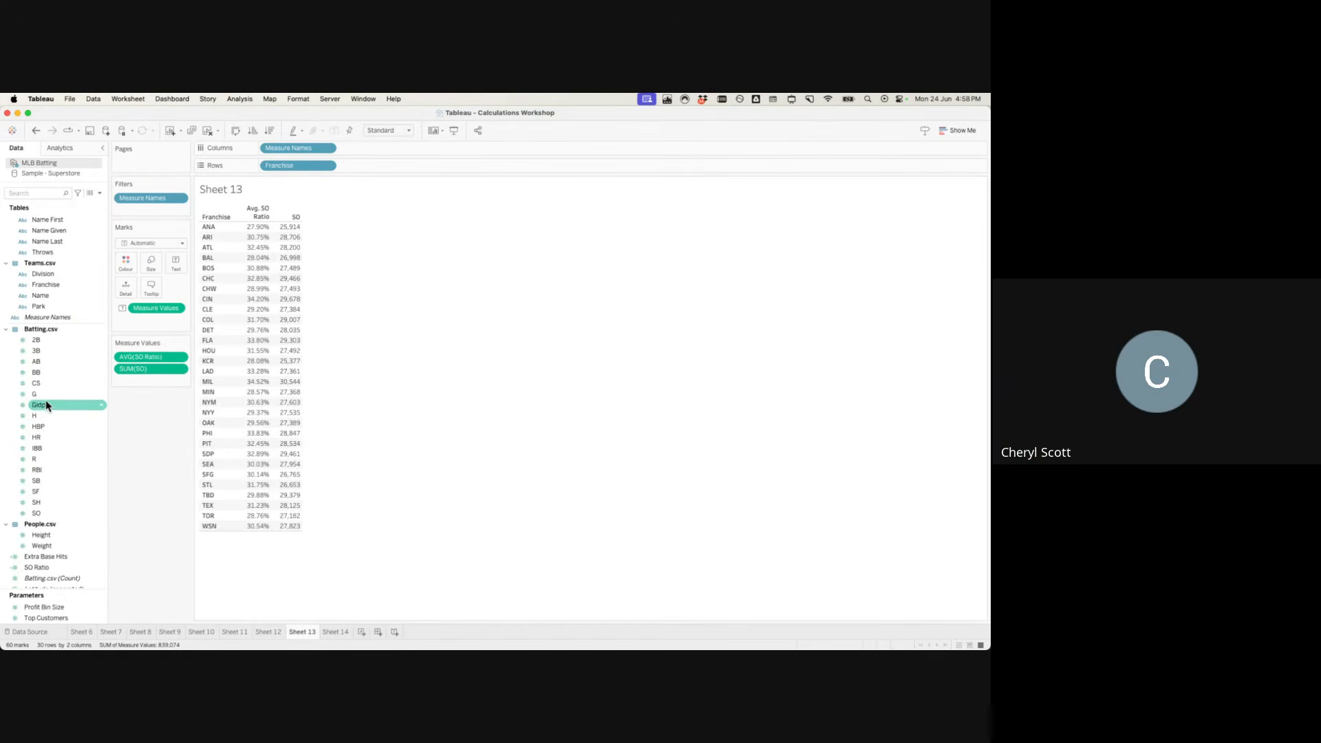
drag(36, 363, 139, 378)
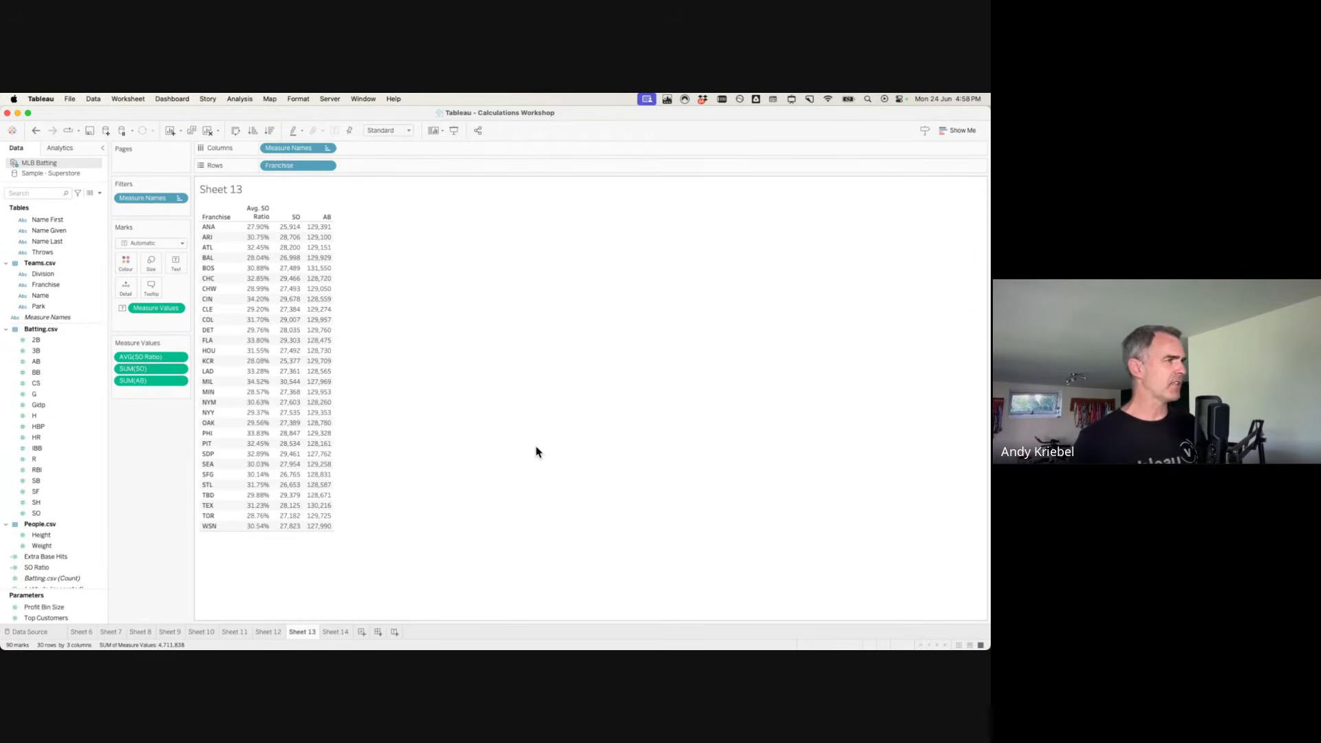
Calculate 25914/129391 in Spotlight to check the ANA franchise's strikeout ratio, and close the search.
key(super+space)
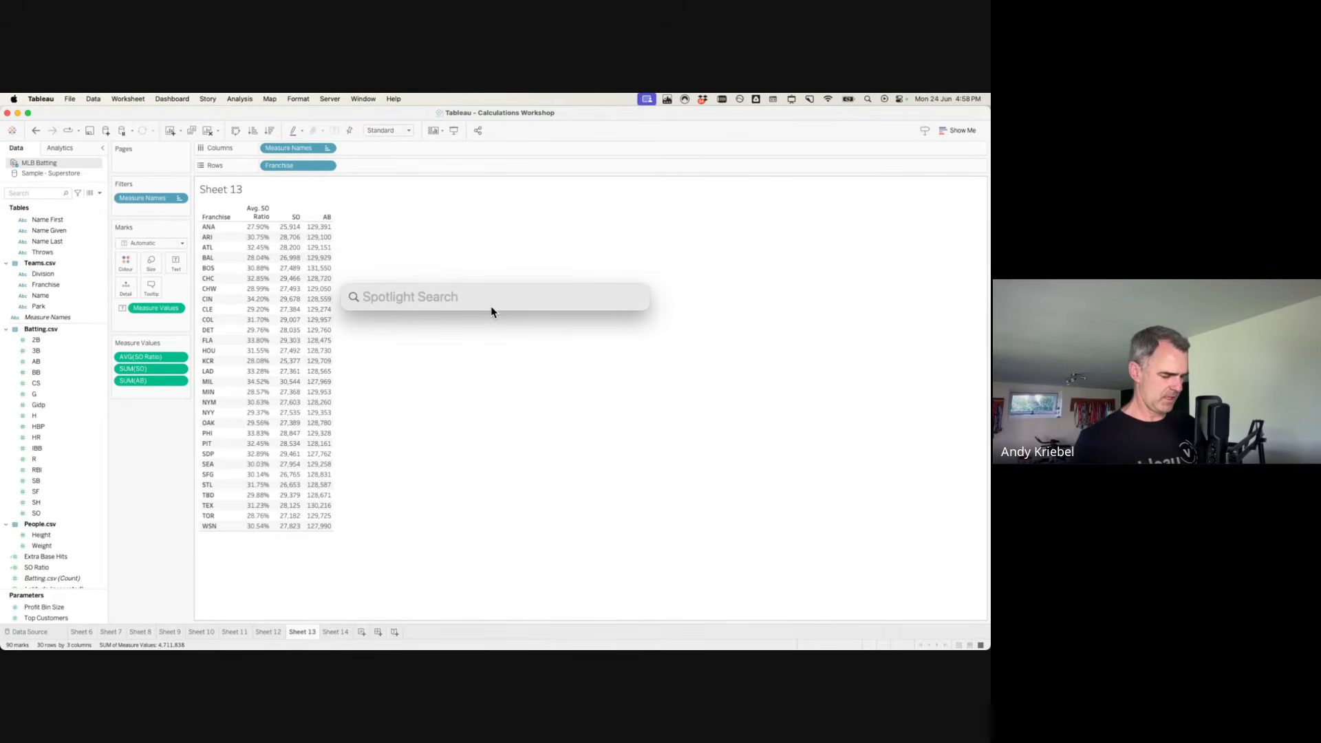
text(2591)
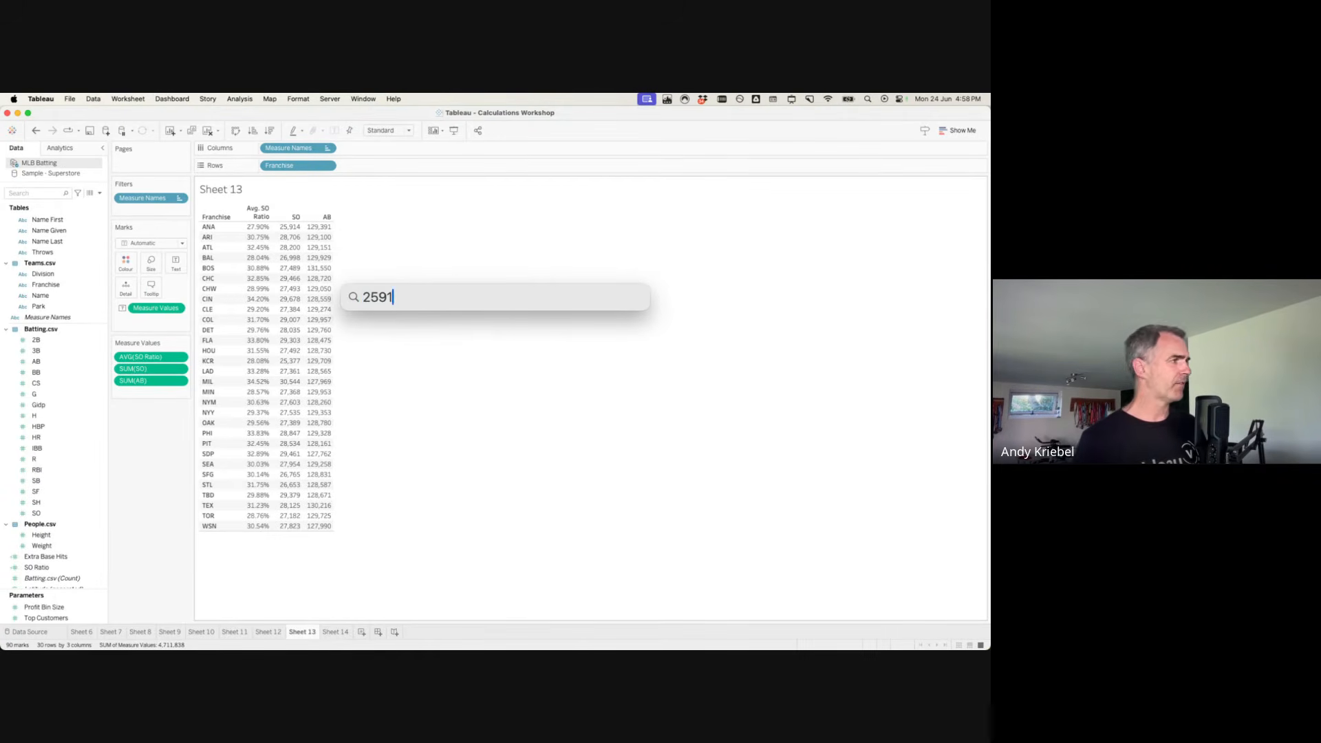
text(4/1)
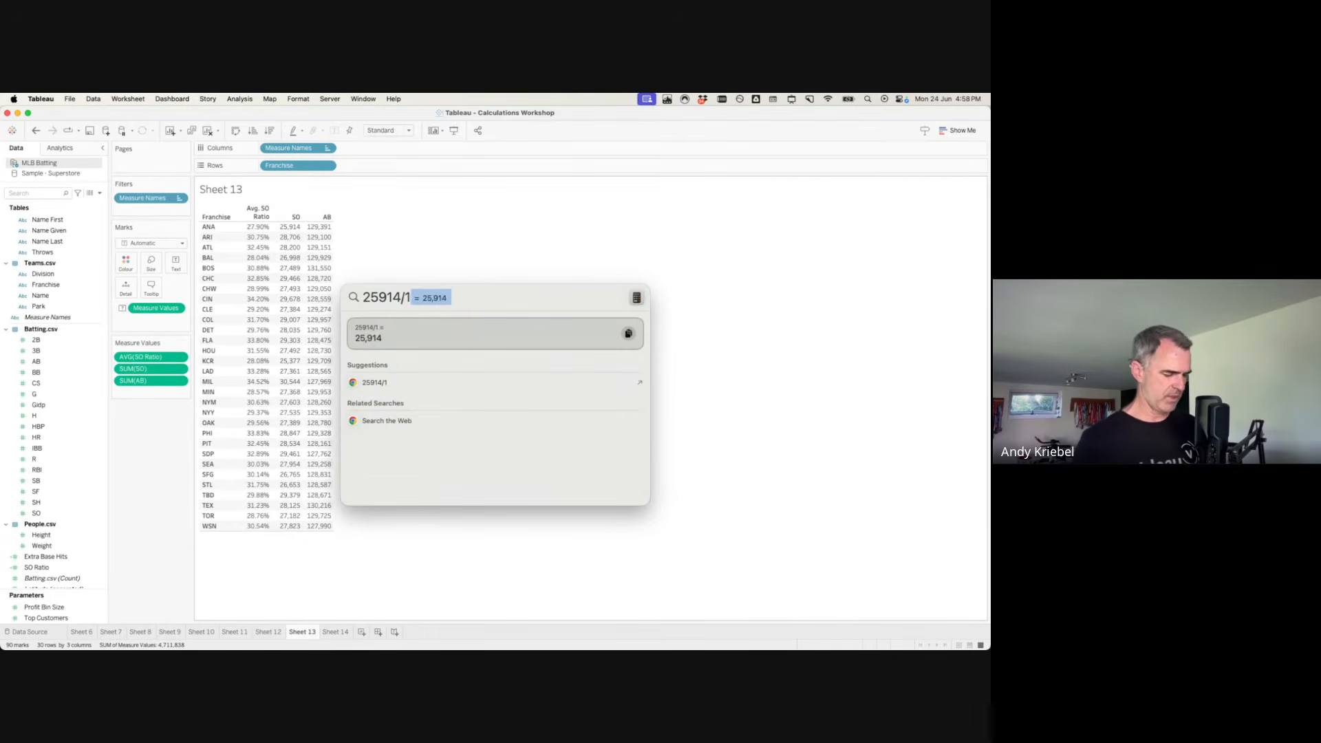
text(29391)
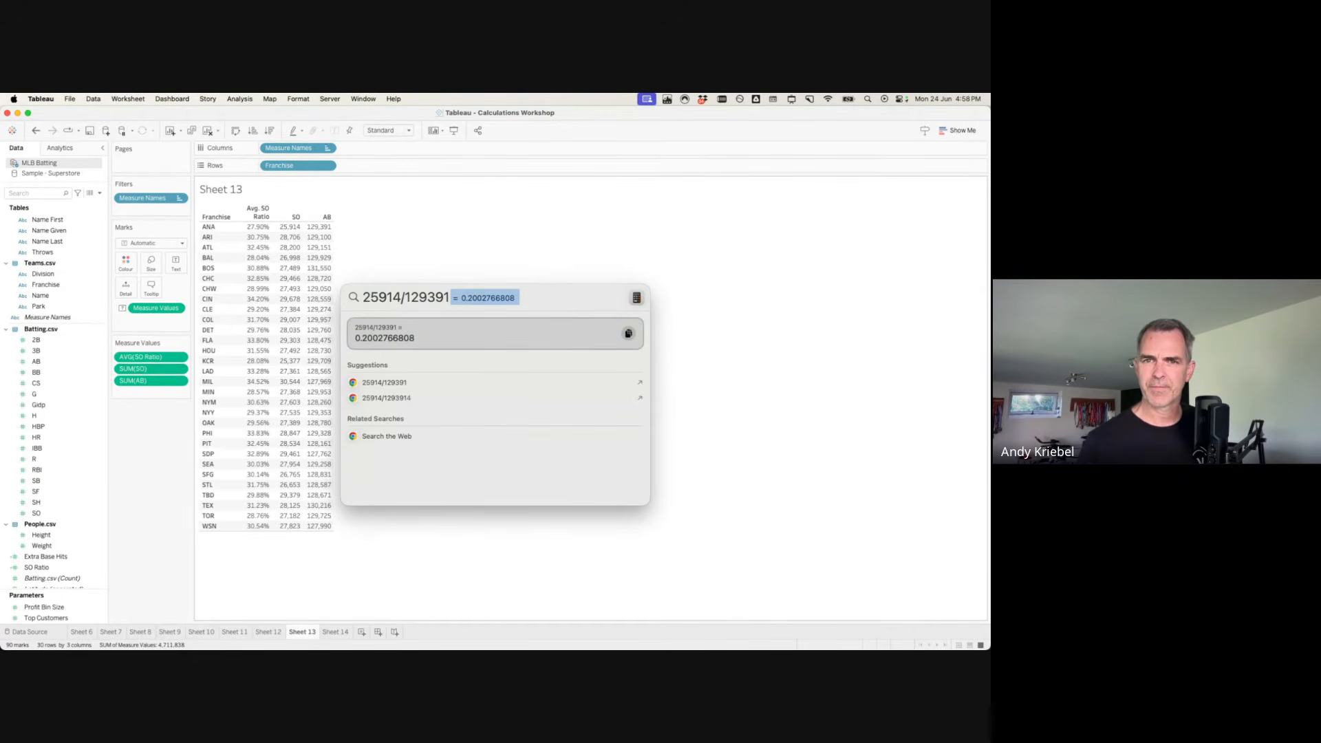
key(Escape)
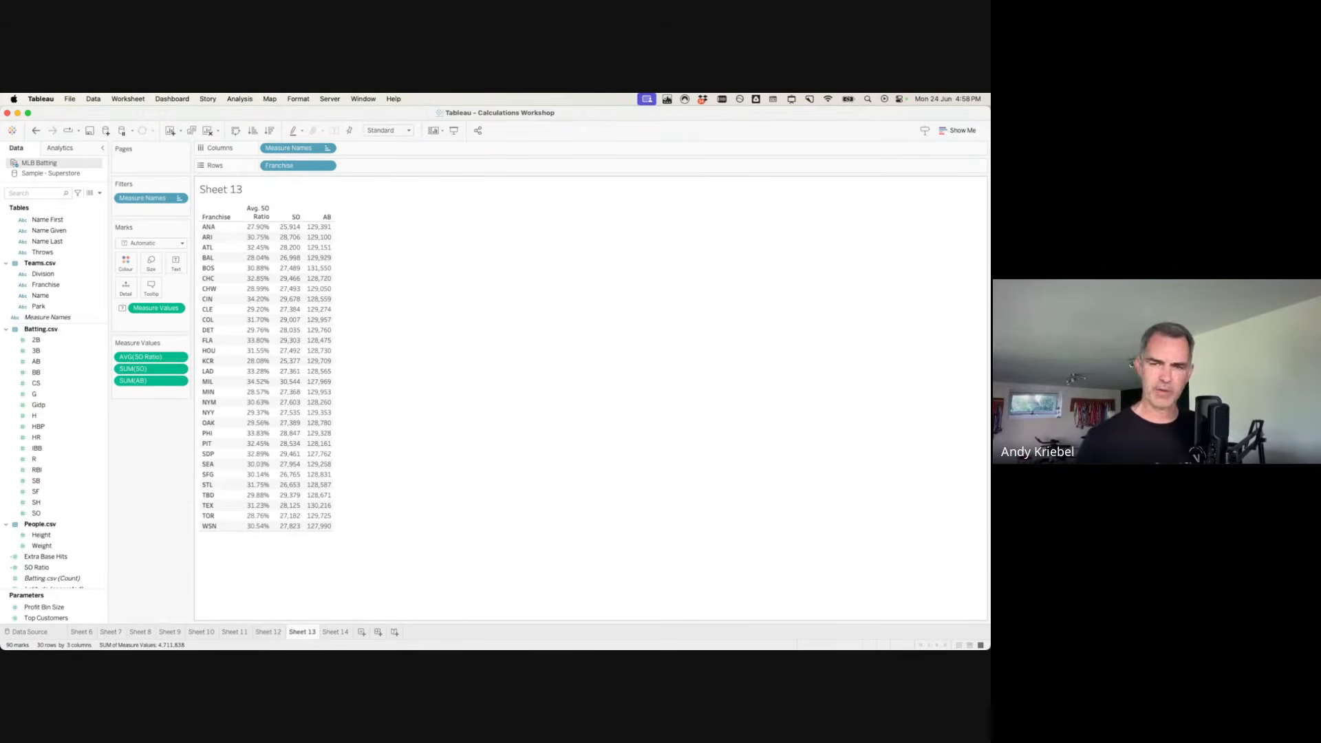
key(super+space)
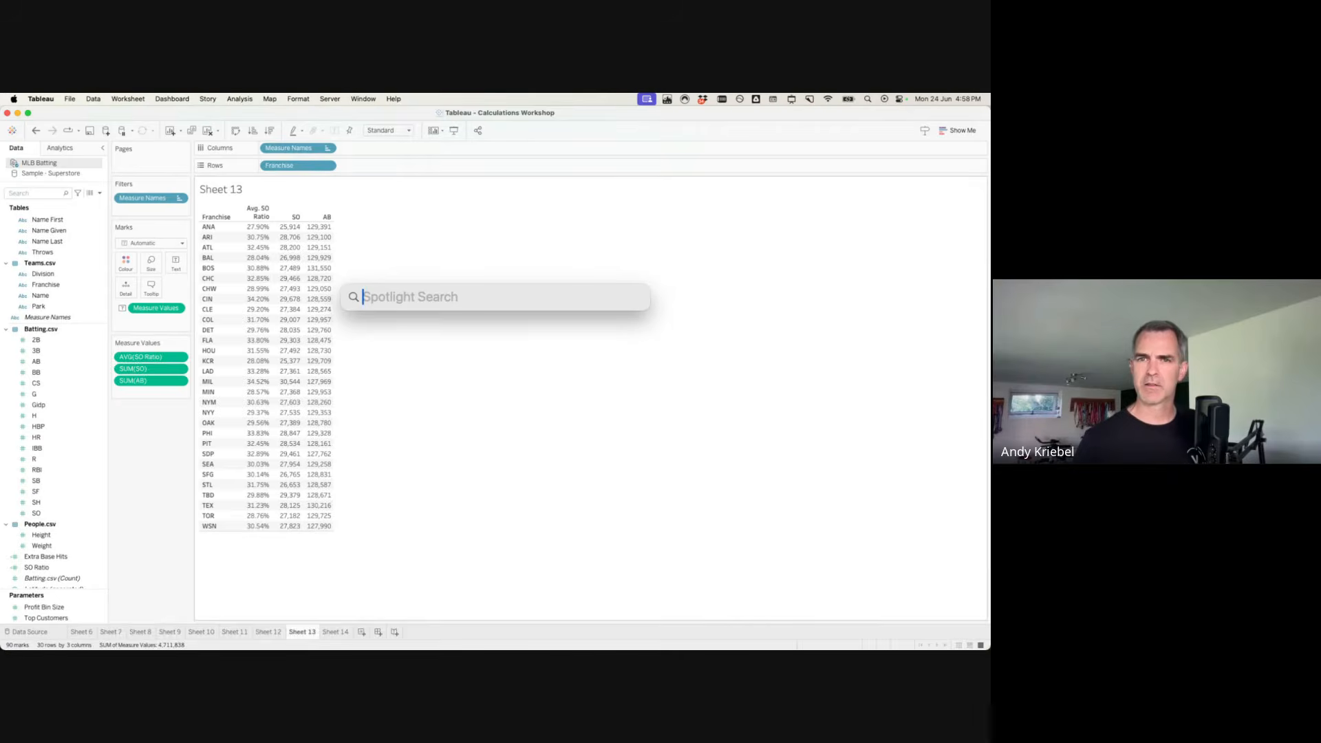
key(Escape)
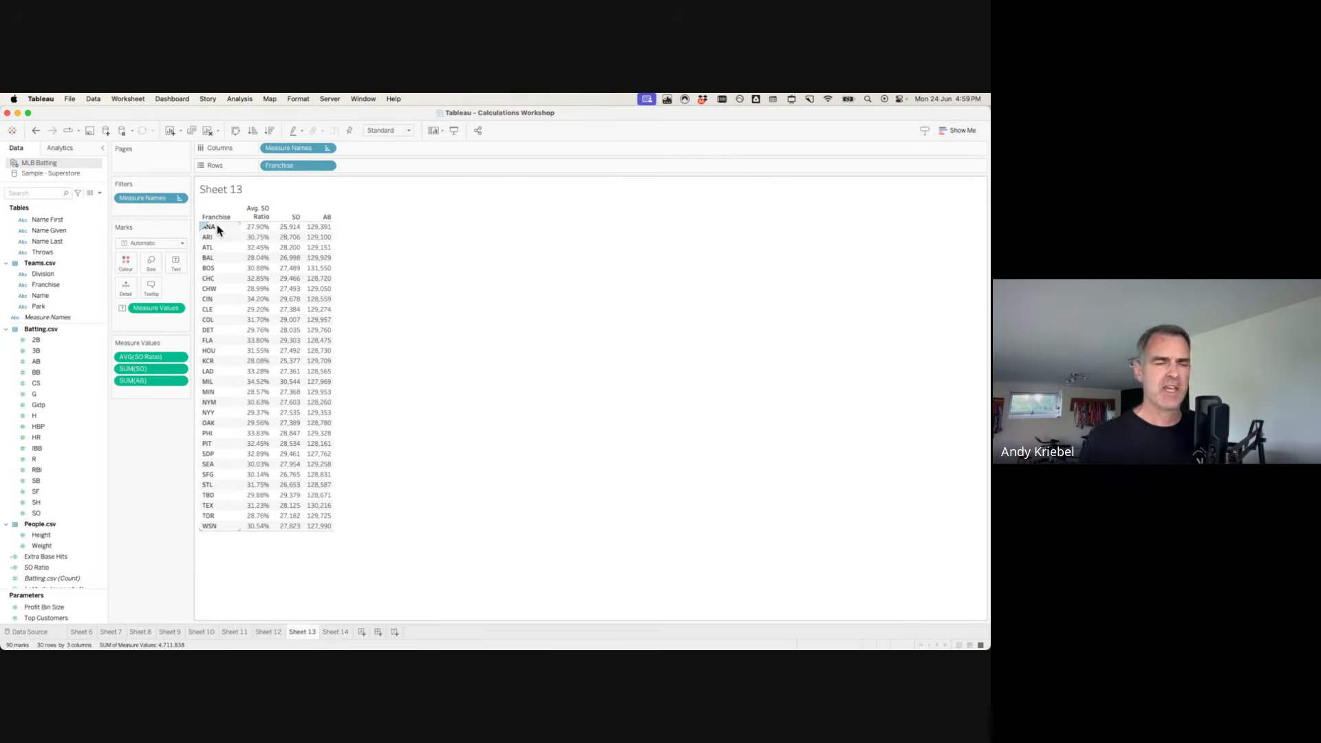
Highlight the ANA franchise's SO value and its AB value in turn, clearing each selection.
click(292, 228)
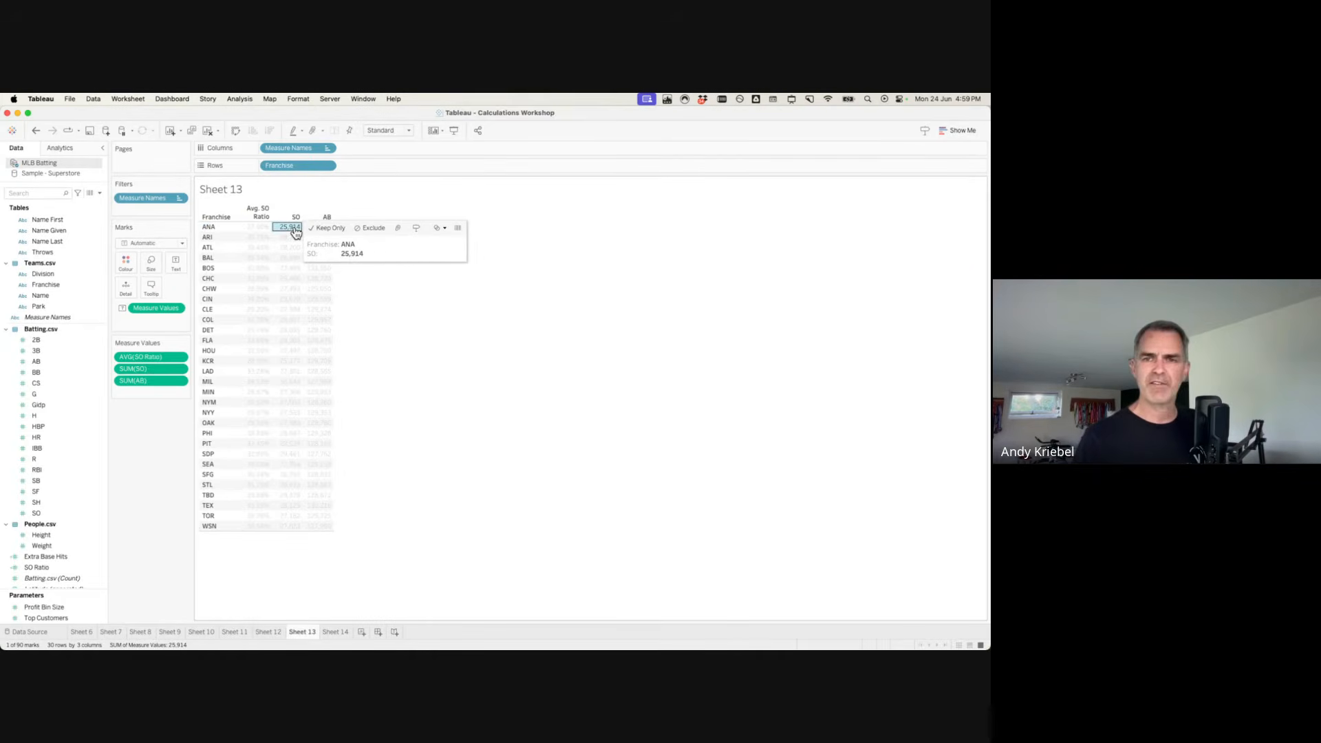
click(472, 342)
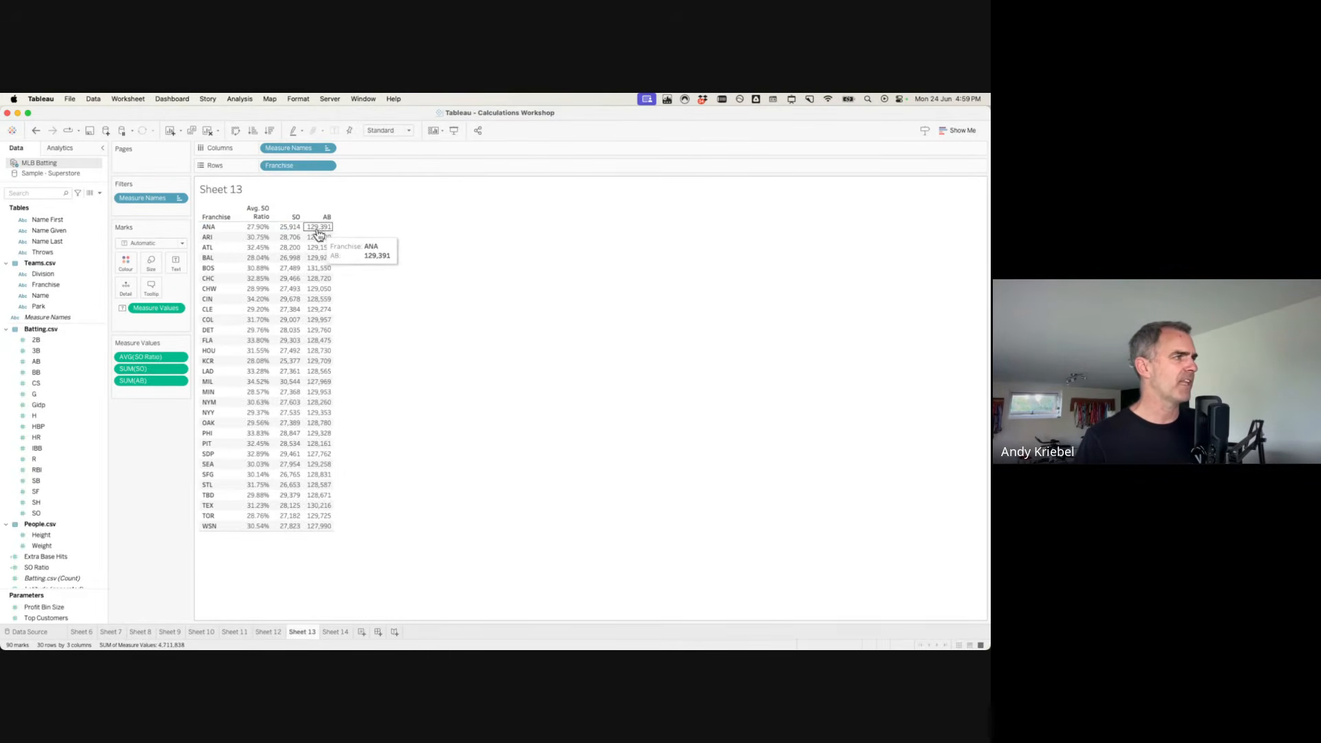
click(317, 228)
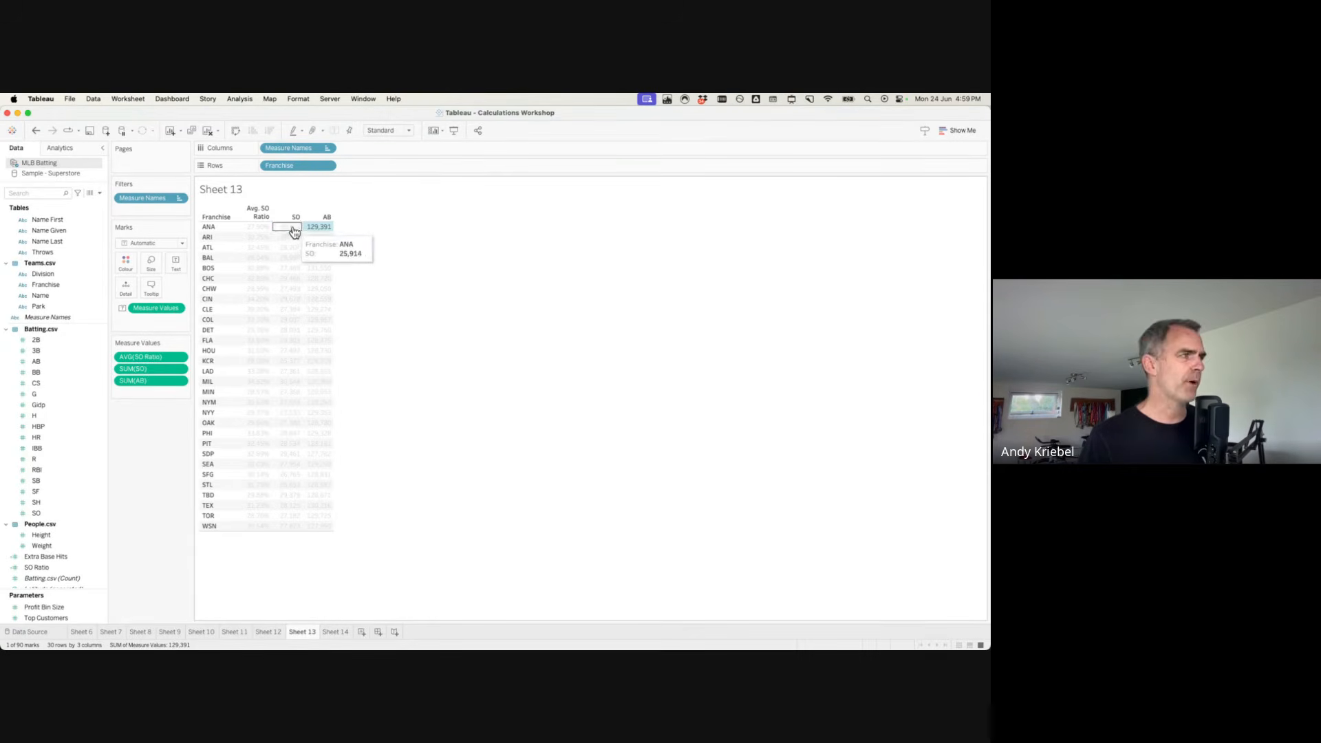
click(498, 417)
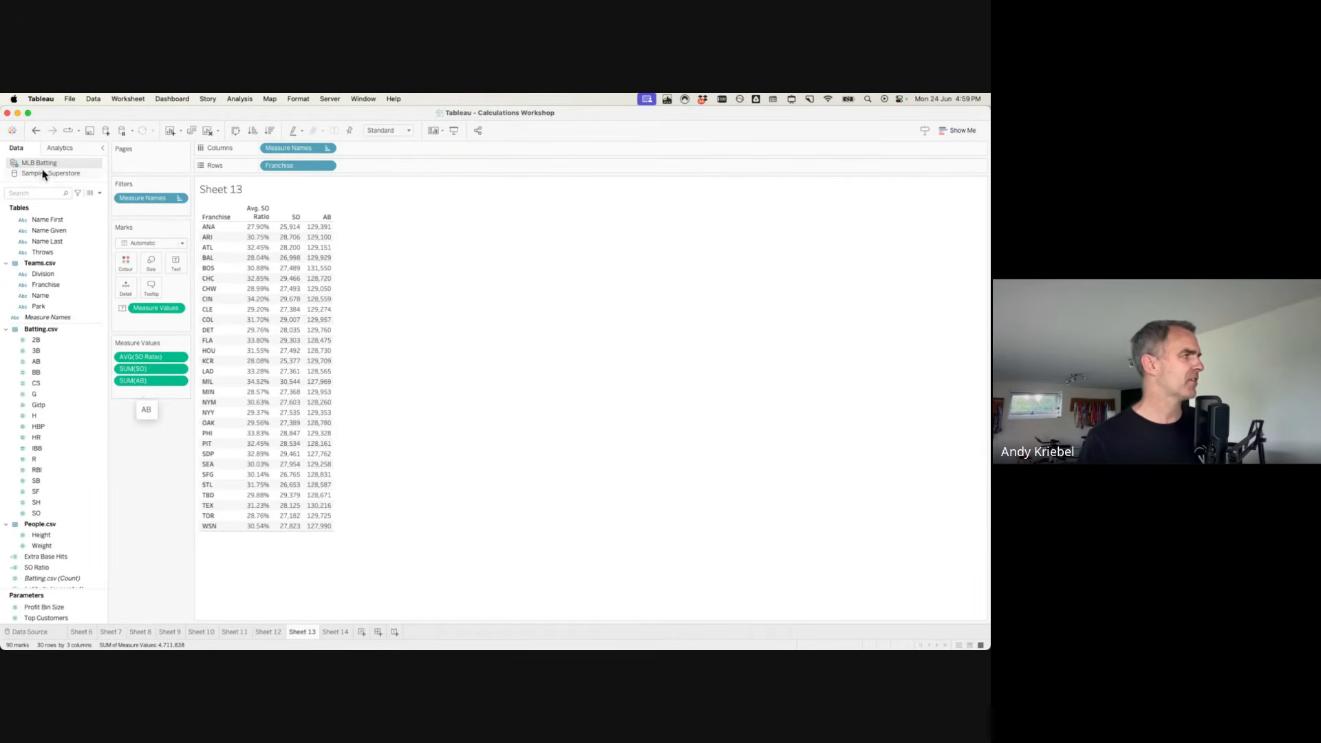
Create a calculated field named SO Ratio Aggregated with the formula SUM([SO])/SUM([AB]).
click(100, 193)
click(48, 203)
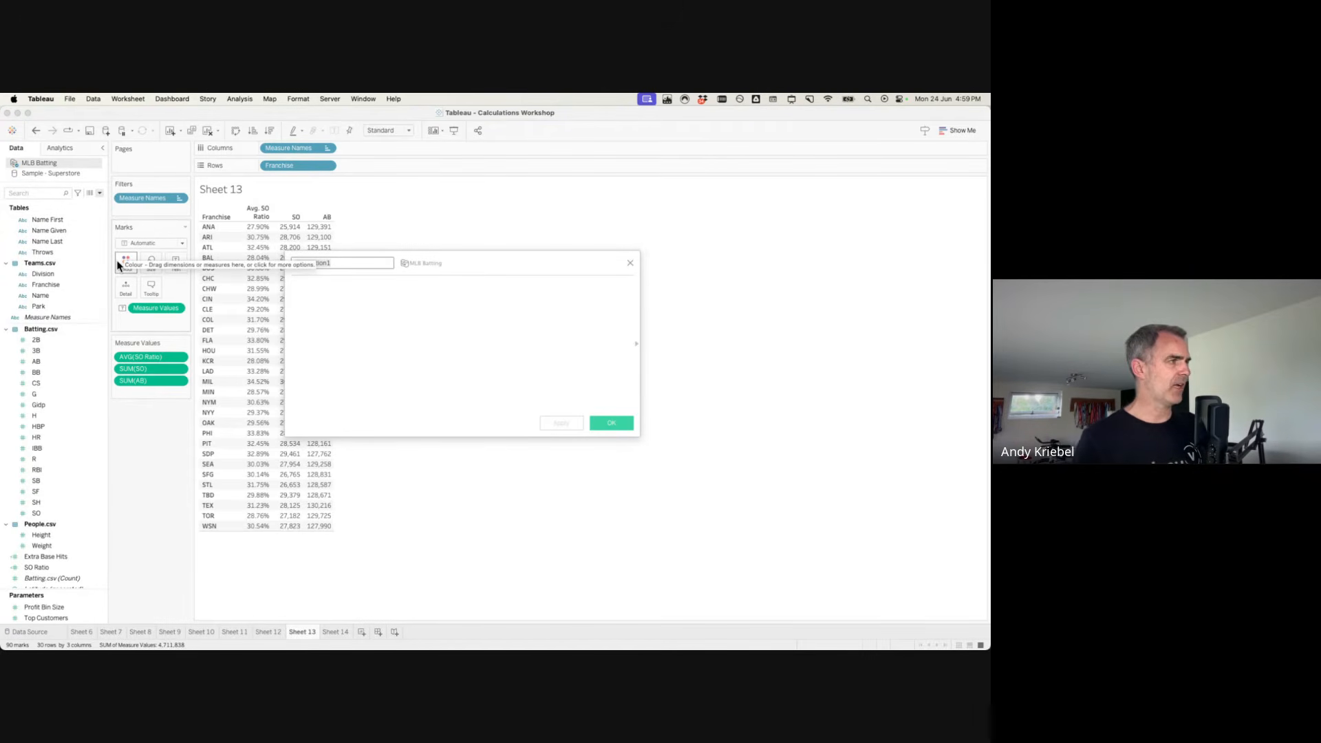
text(SO Ratio)
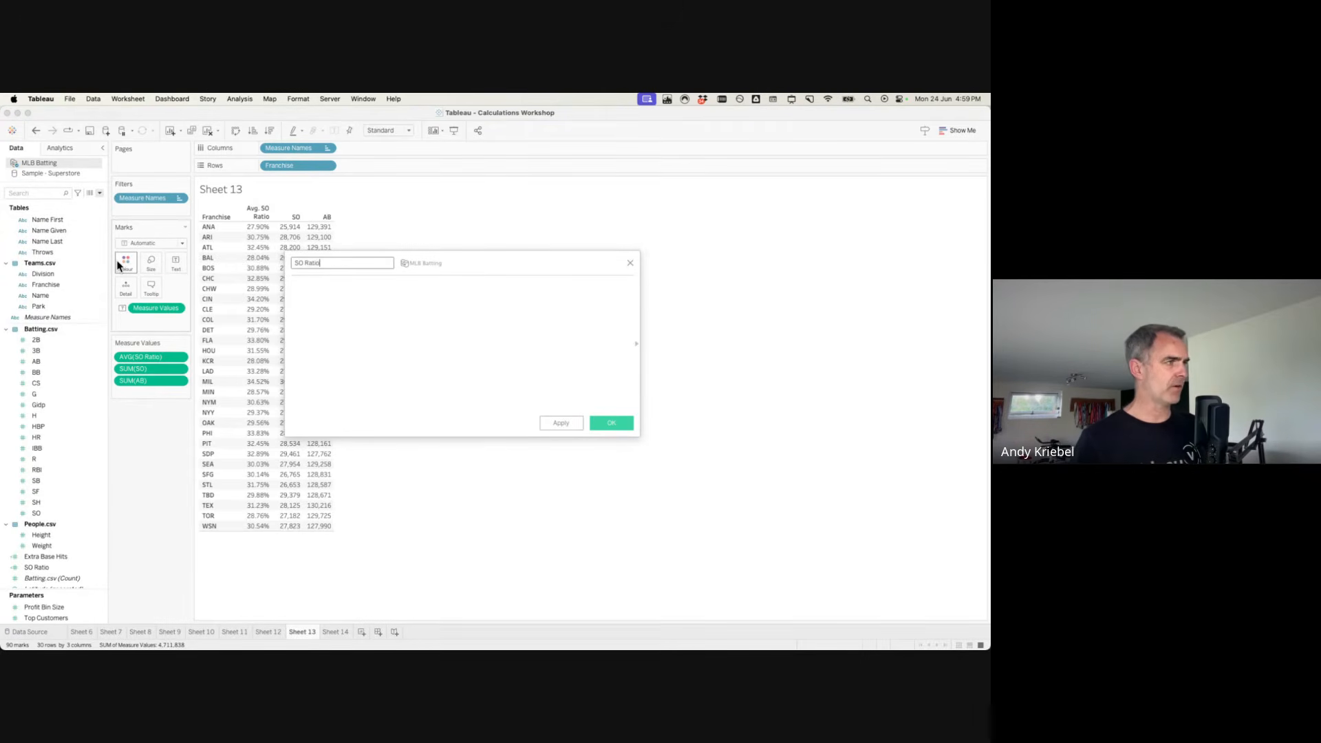
text( Aggregated)
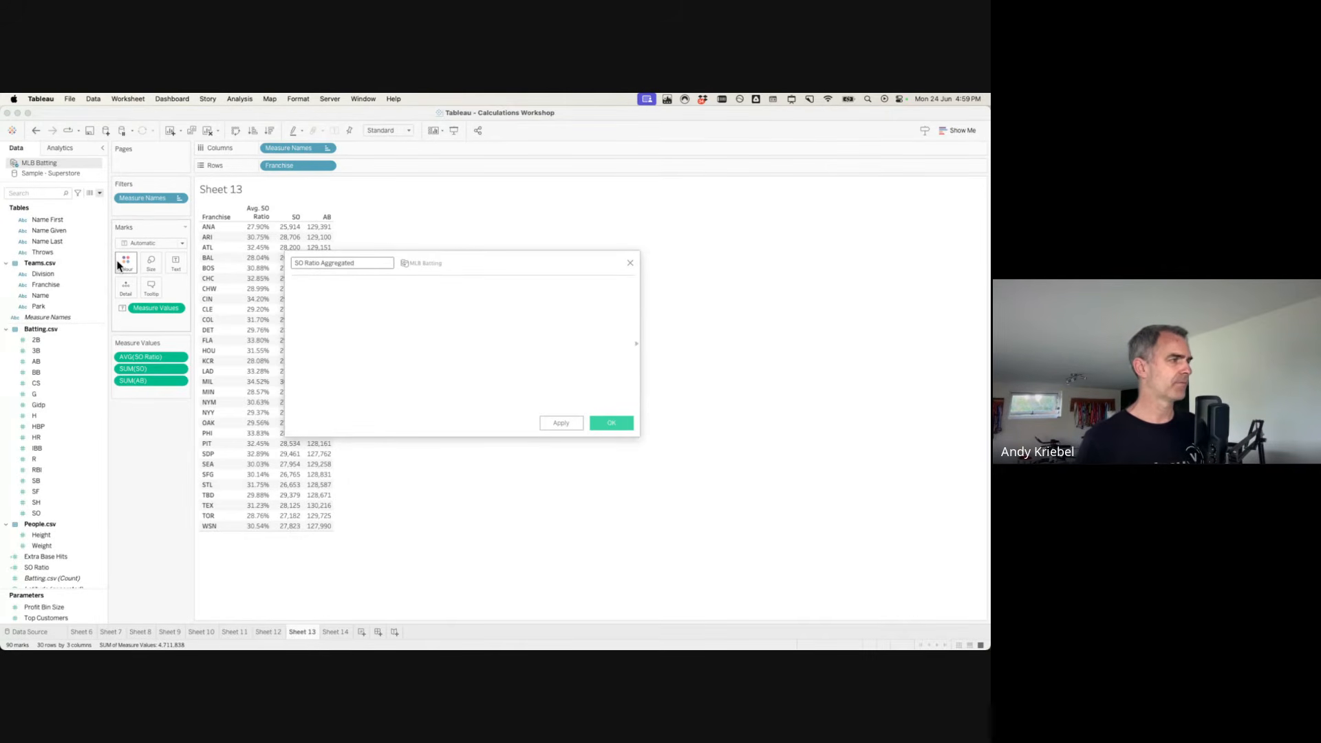
click(368, 337)
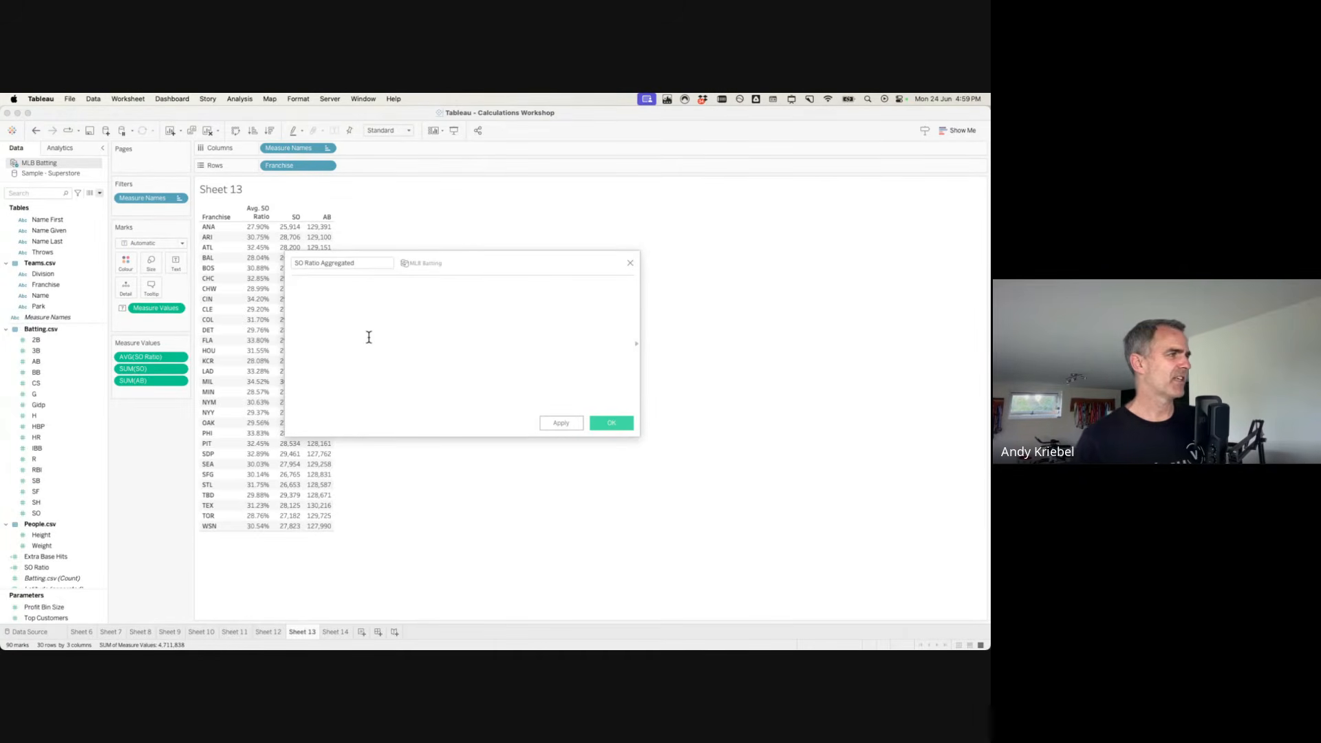
drag(465, 261, 530, 256)
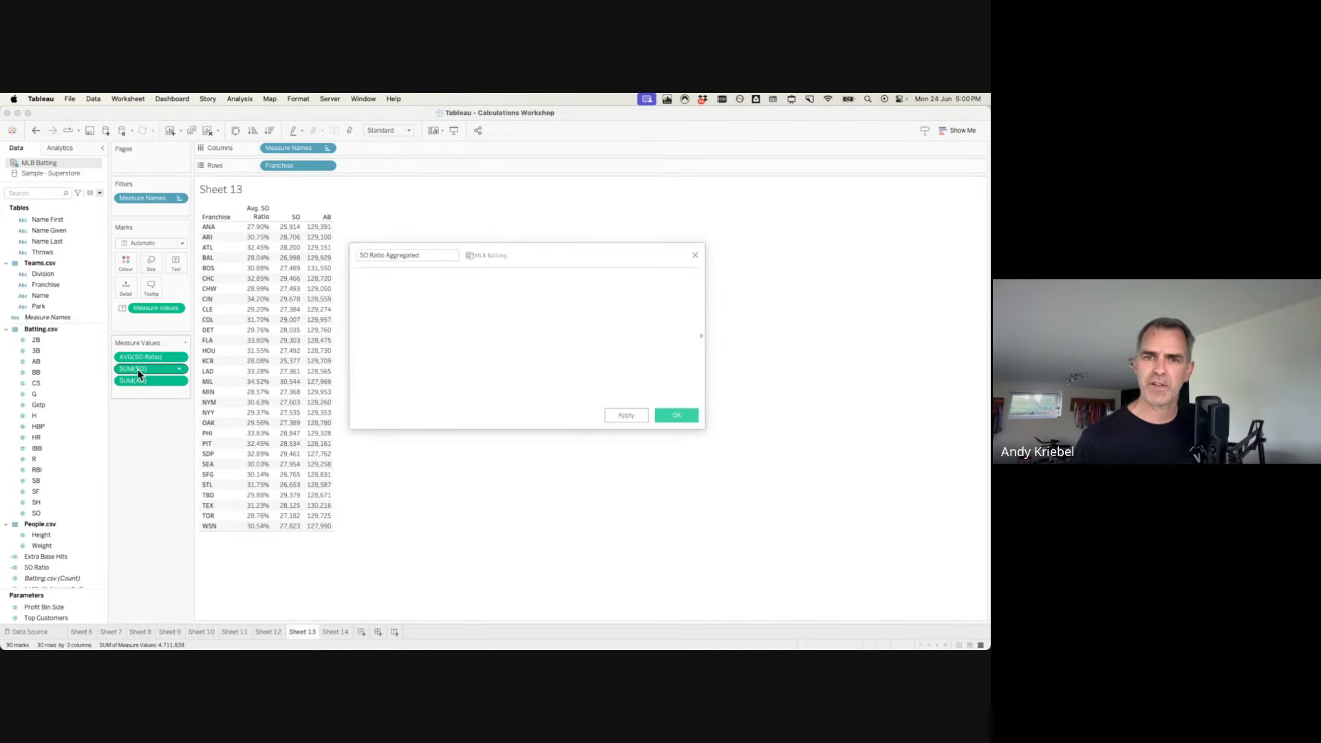
drag(138, 369, 451, 355)
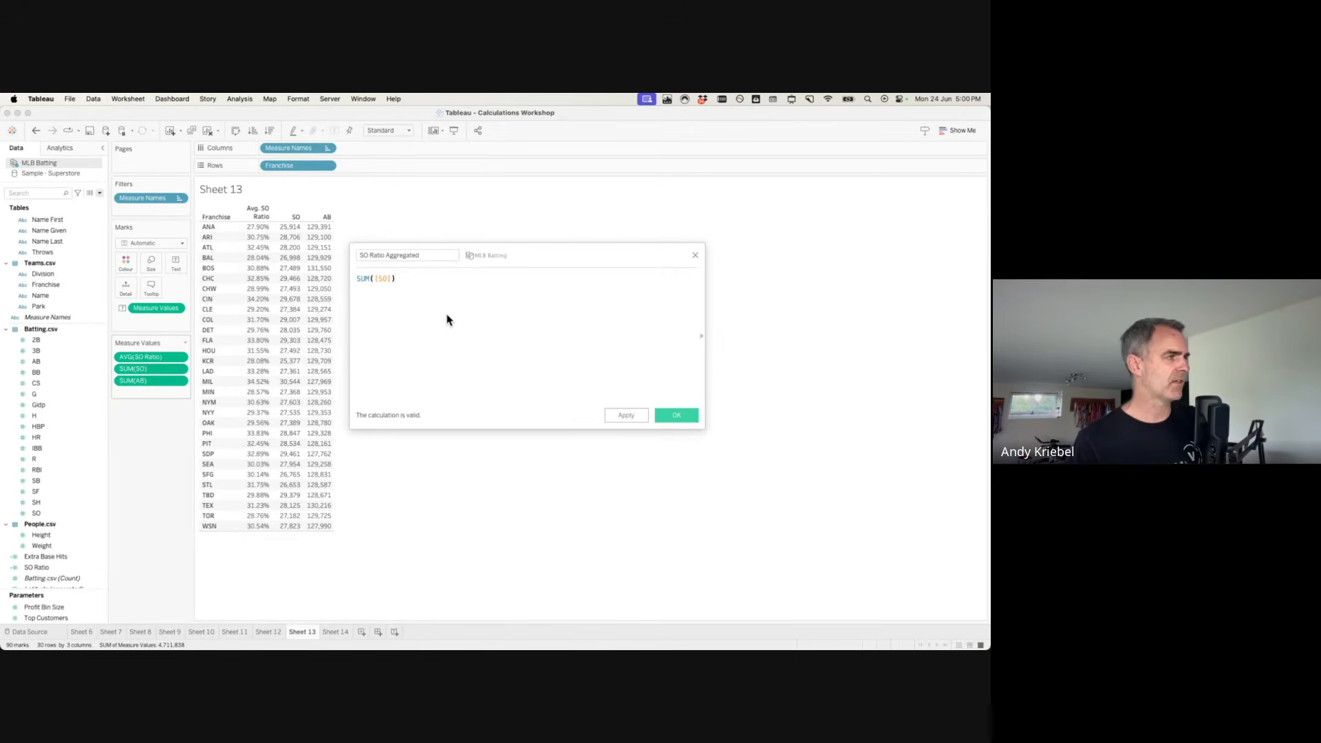
text(/)
drag(153, 381, 583, 306)
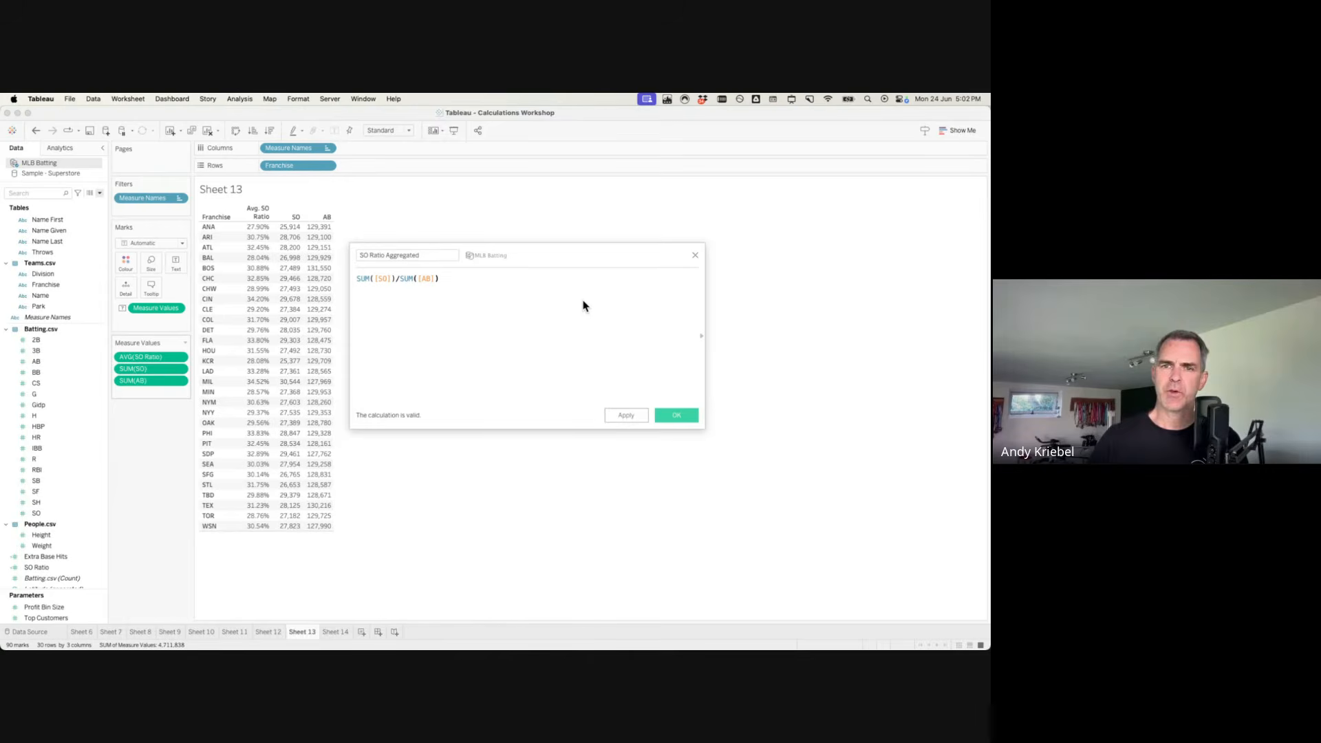
click(677, 416)
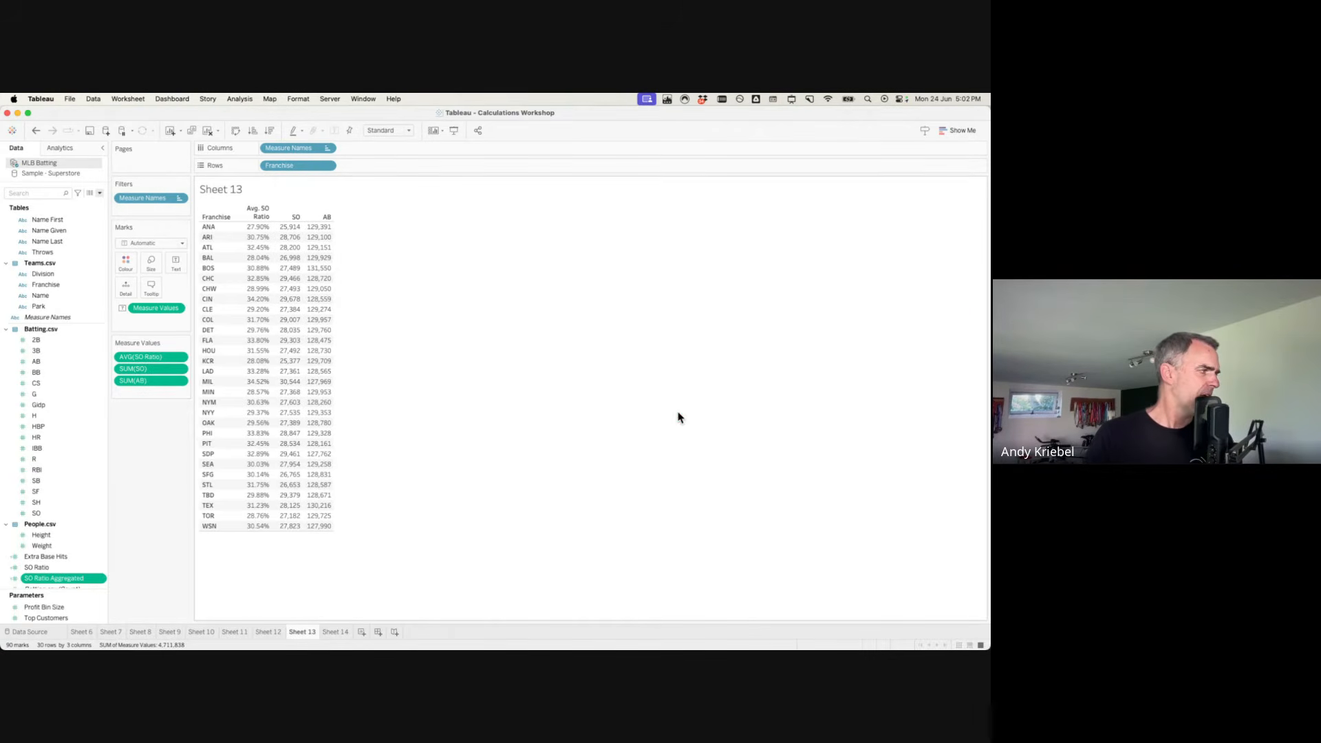
Set the default number format of SO Ratio Aggregated to Percentage with 2 decimal places.
scroll(83, 502, down, 2)
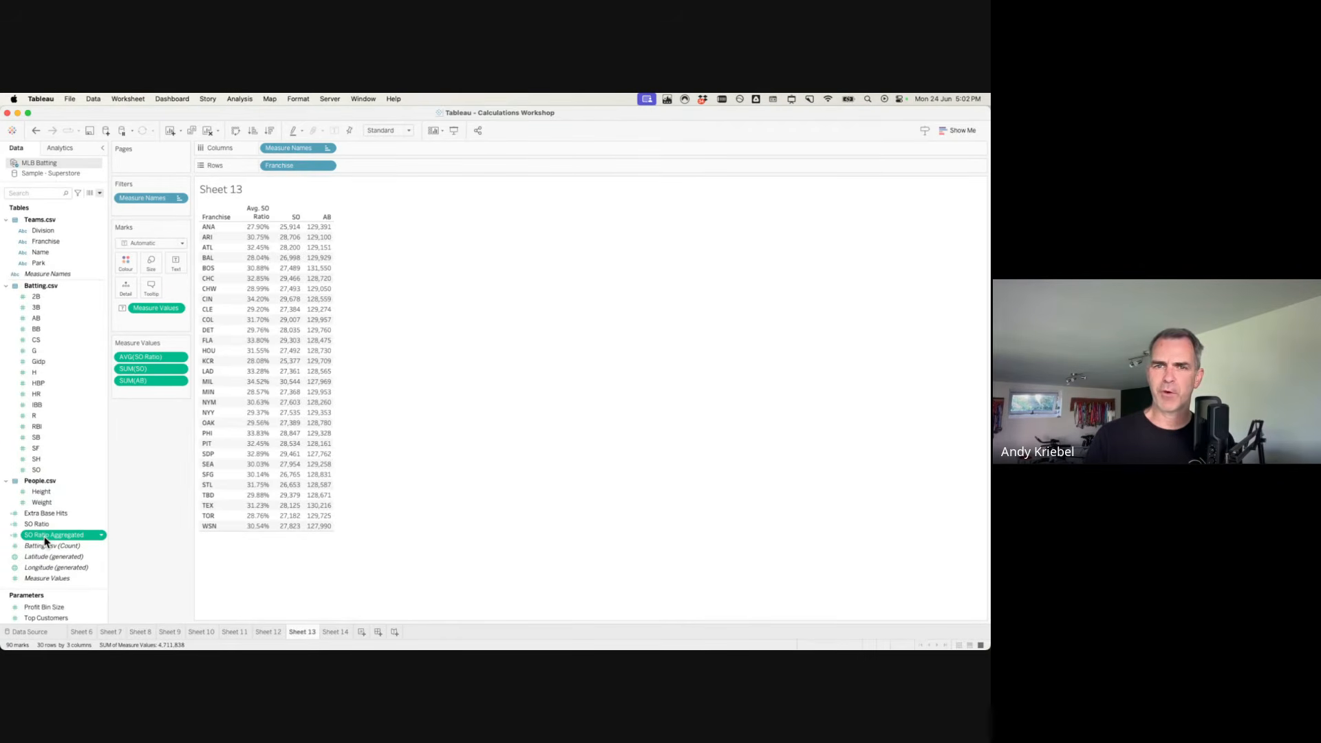
right_click(46, 541)
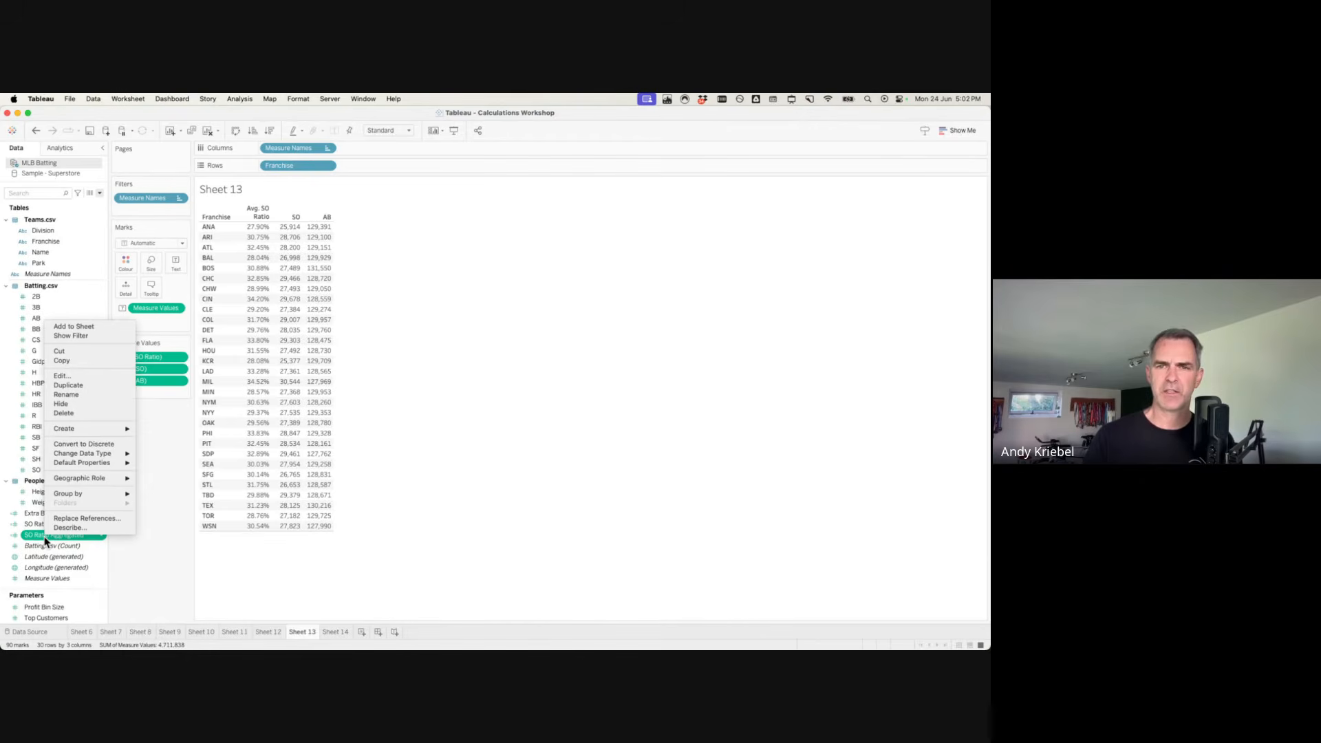
mouse_move(108, 466)
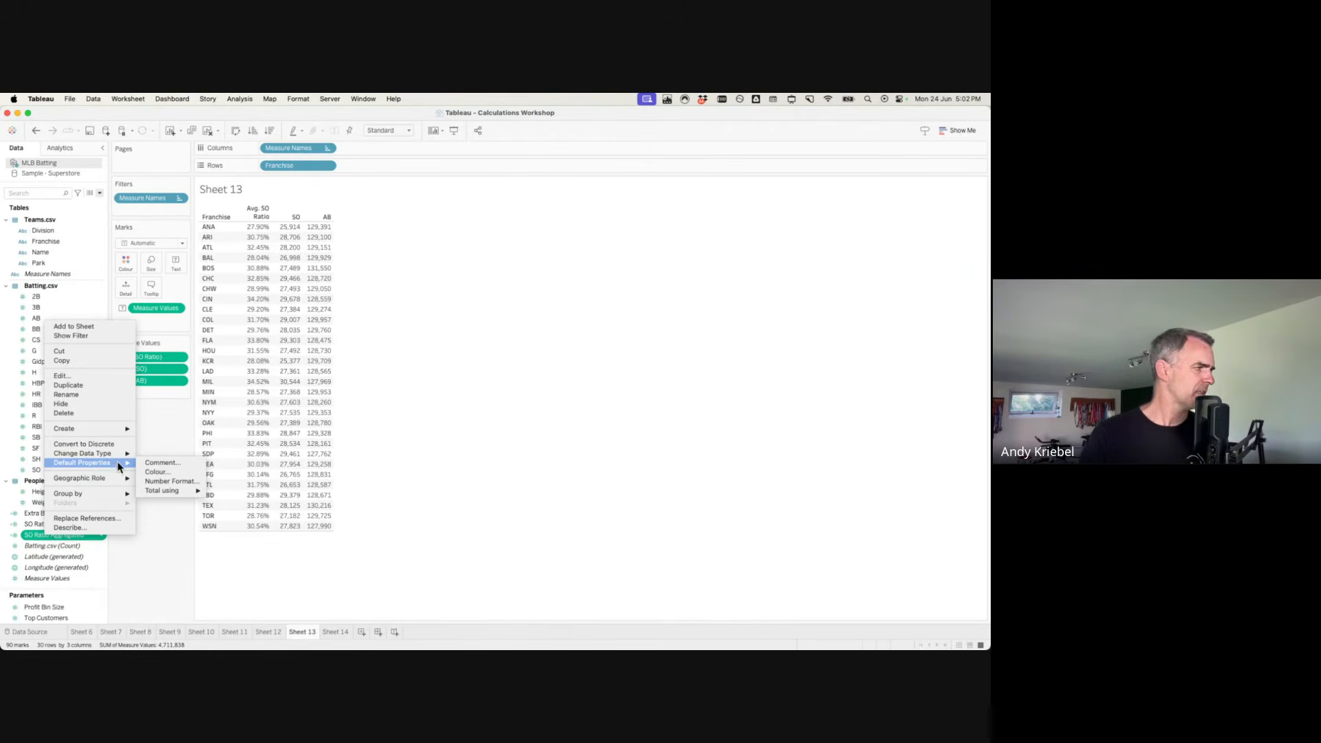
click(183, 479)
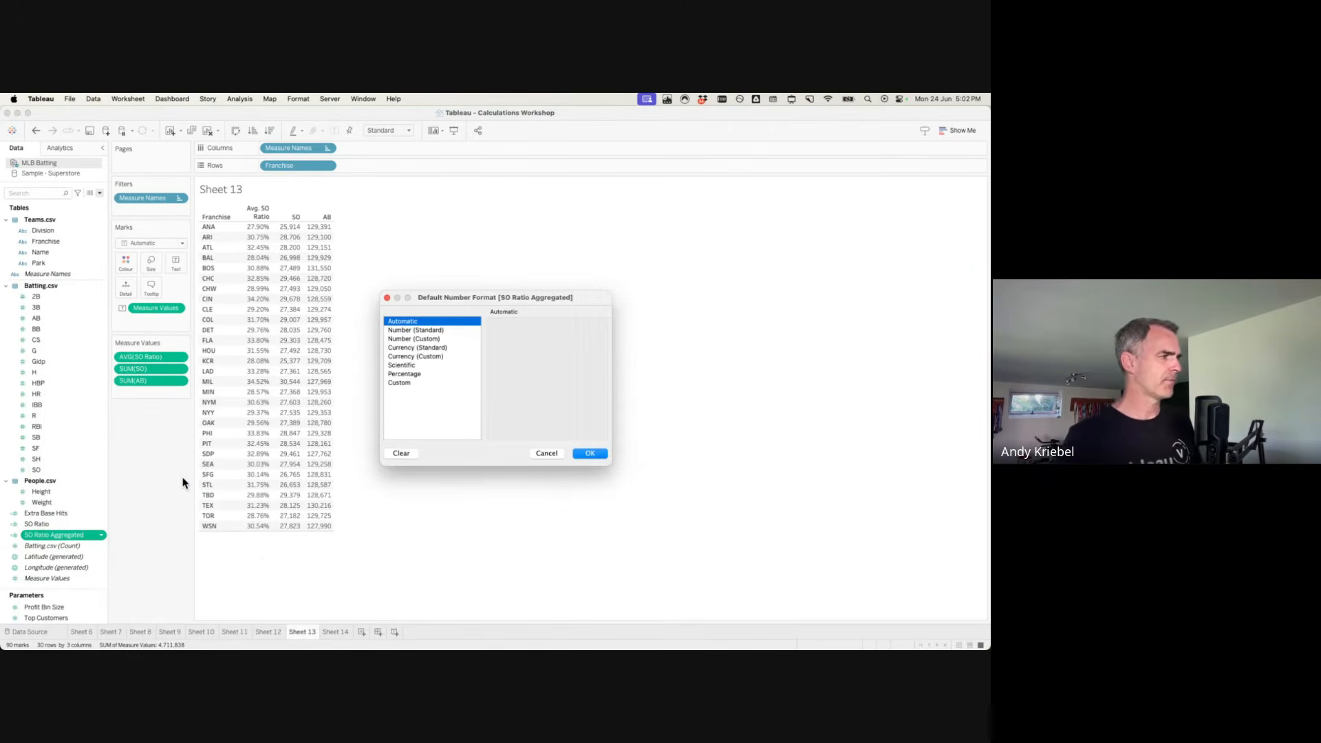
click(415, 374)
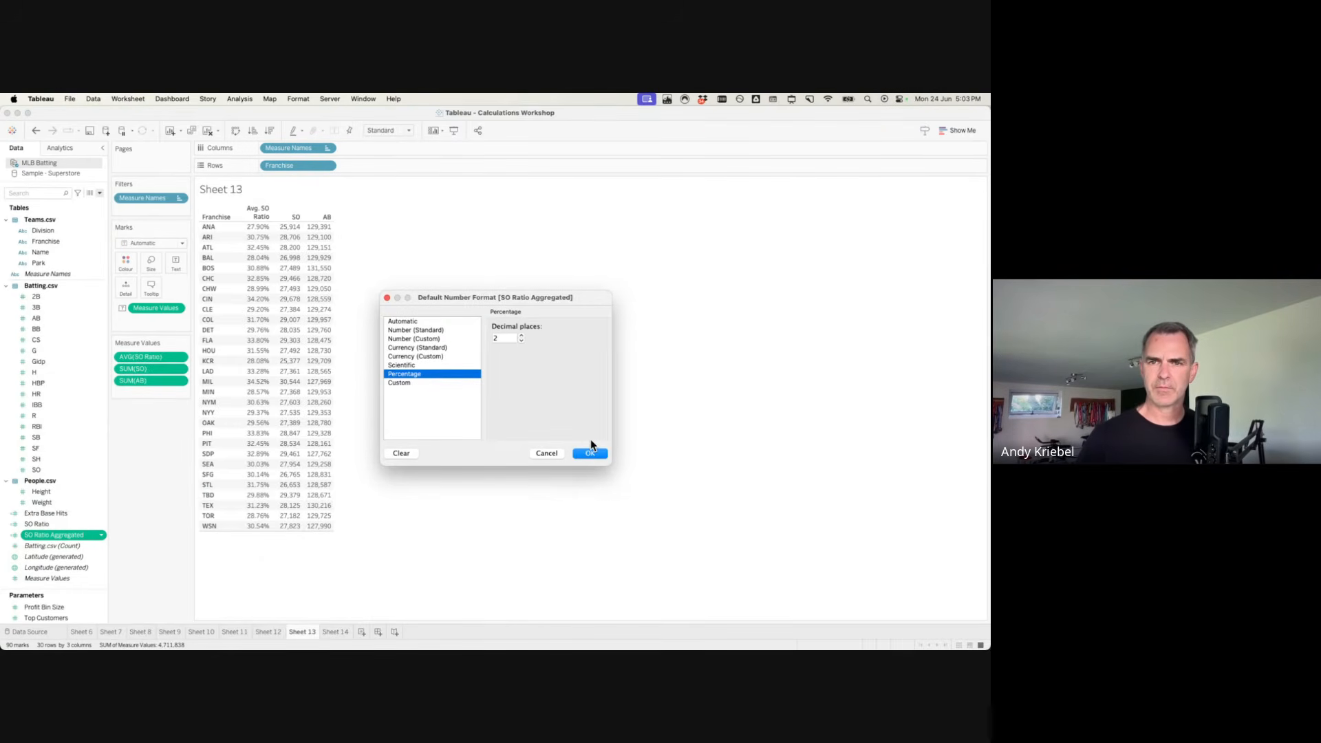
click(590, 452)
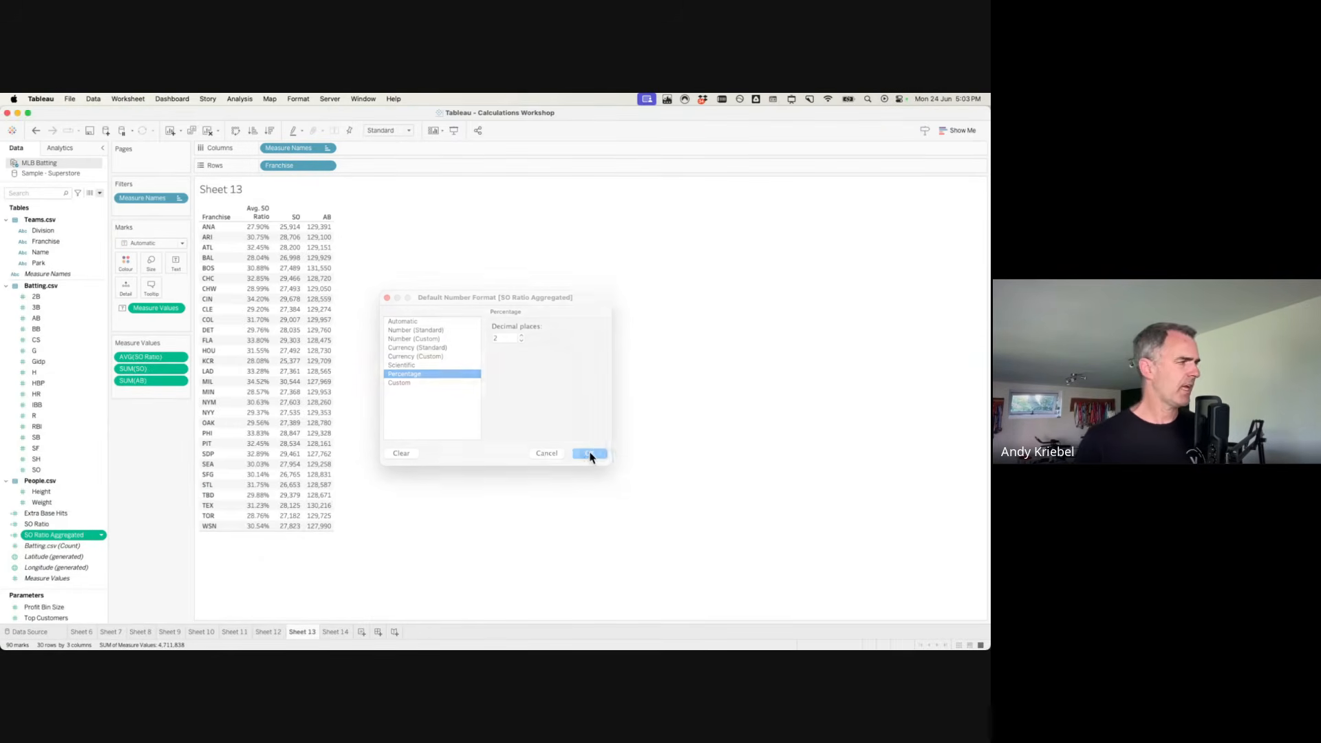
Add SO Ratio Aggregated as the last measure column on Sheet 13 and on Sheet 12, and clear Sheet 12's row highlight.
drag(52, 534, 156, 389)
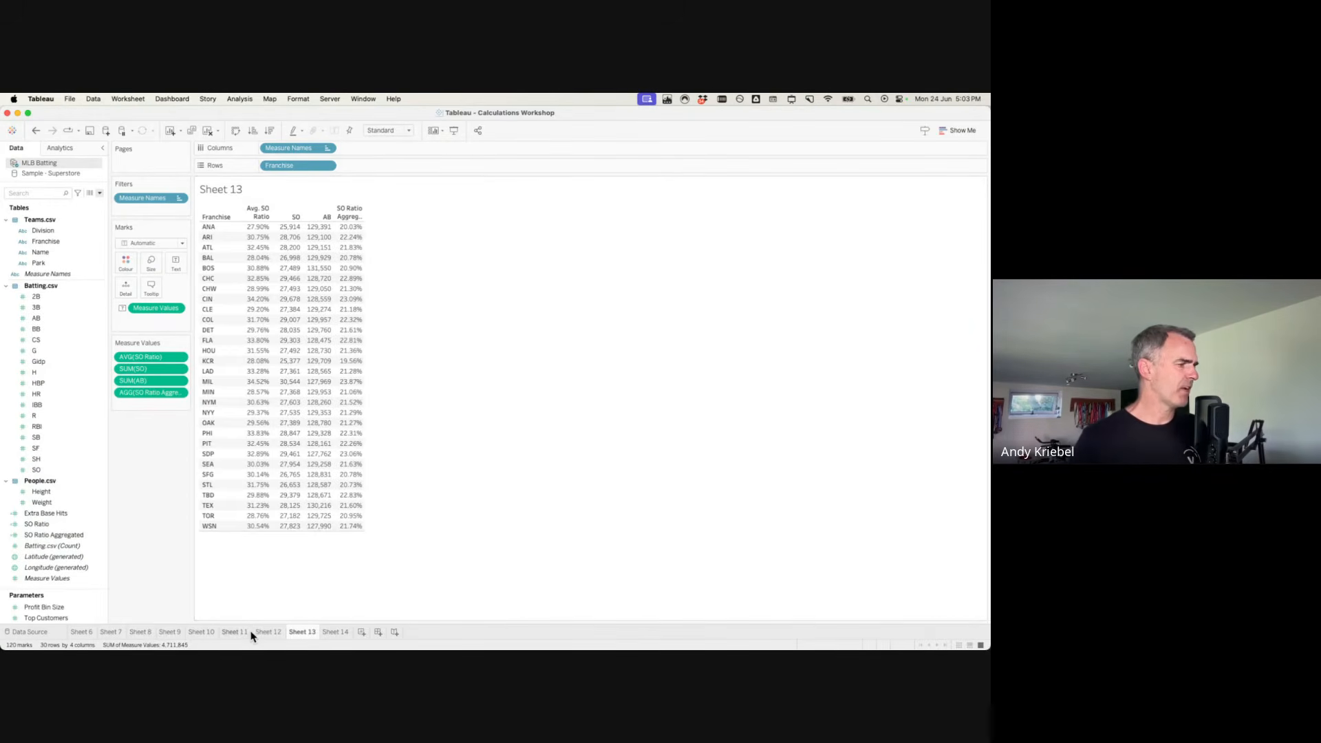
click(269, 632)
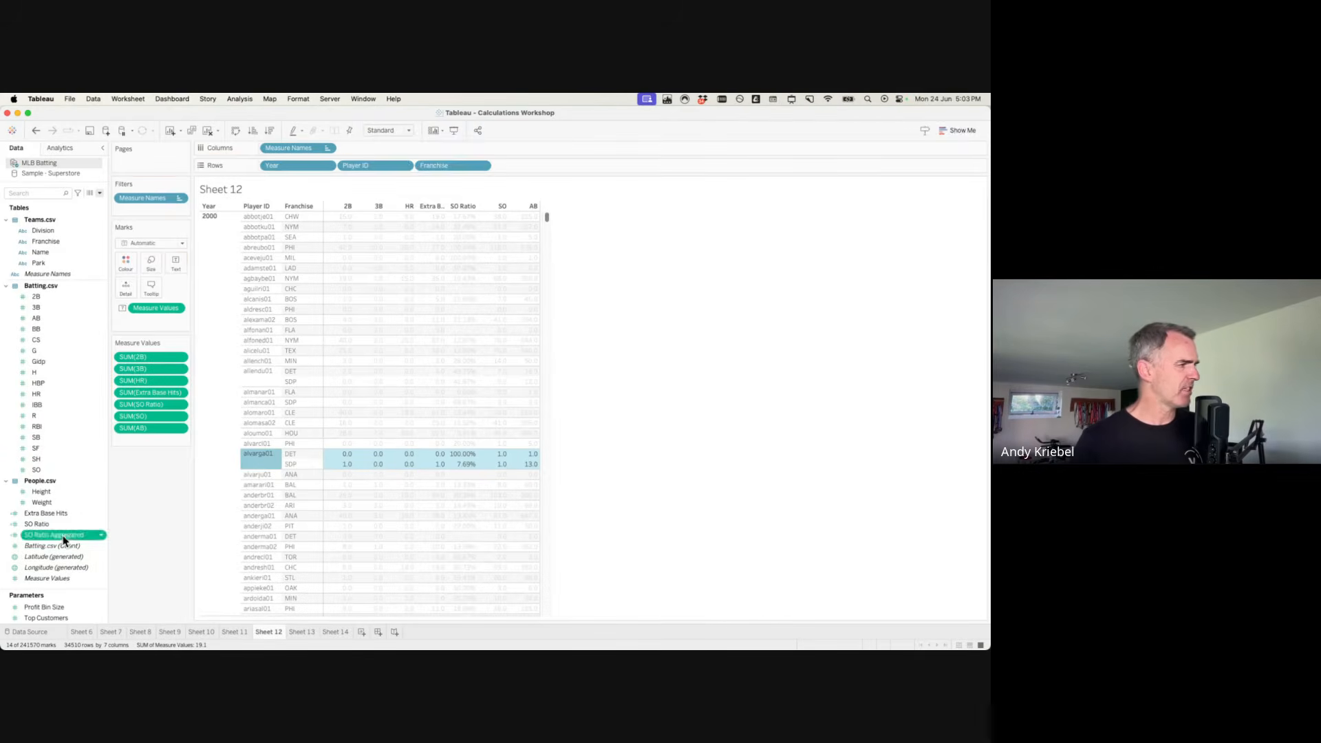
drag(61, 535, 531, 472)
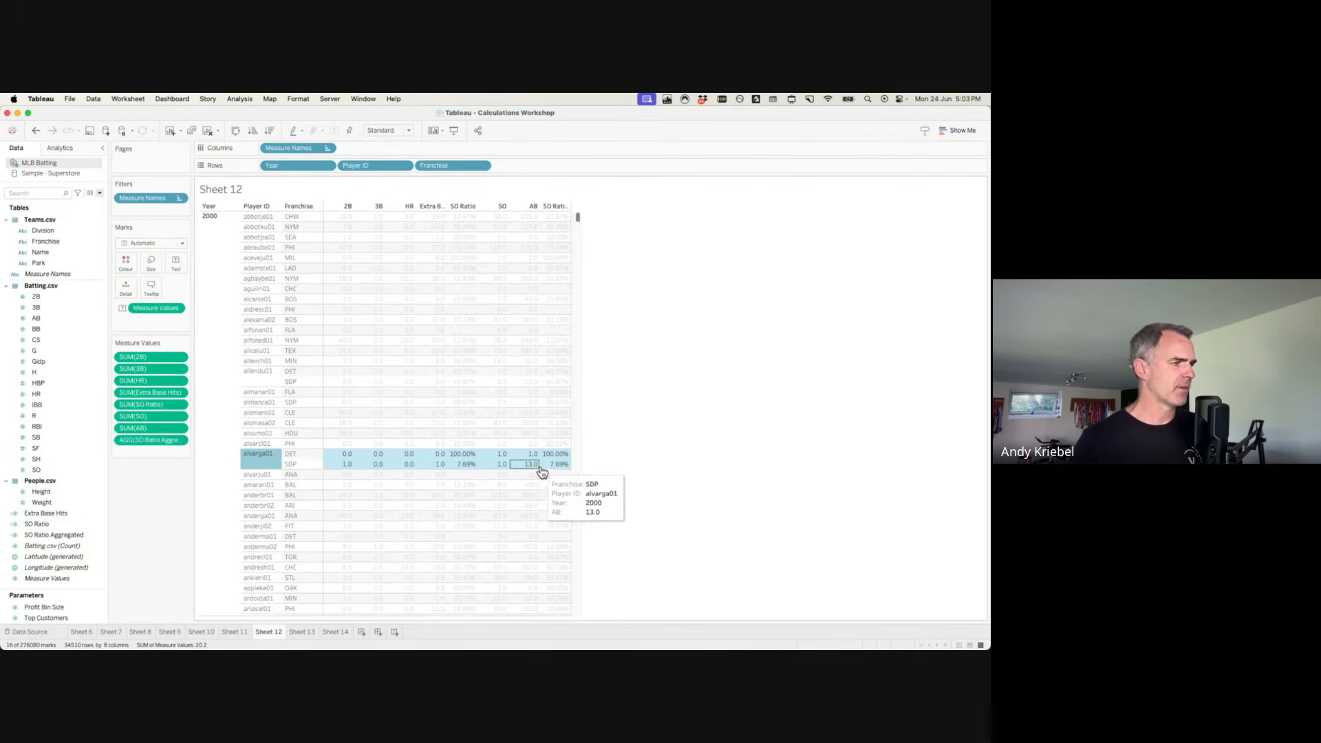
click(668, 456)
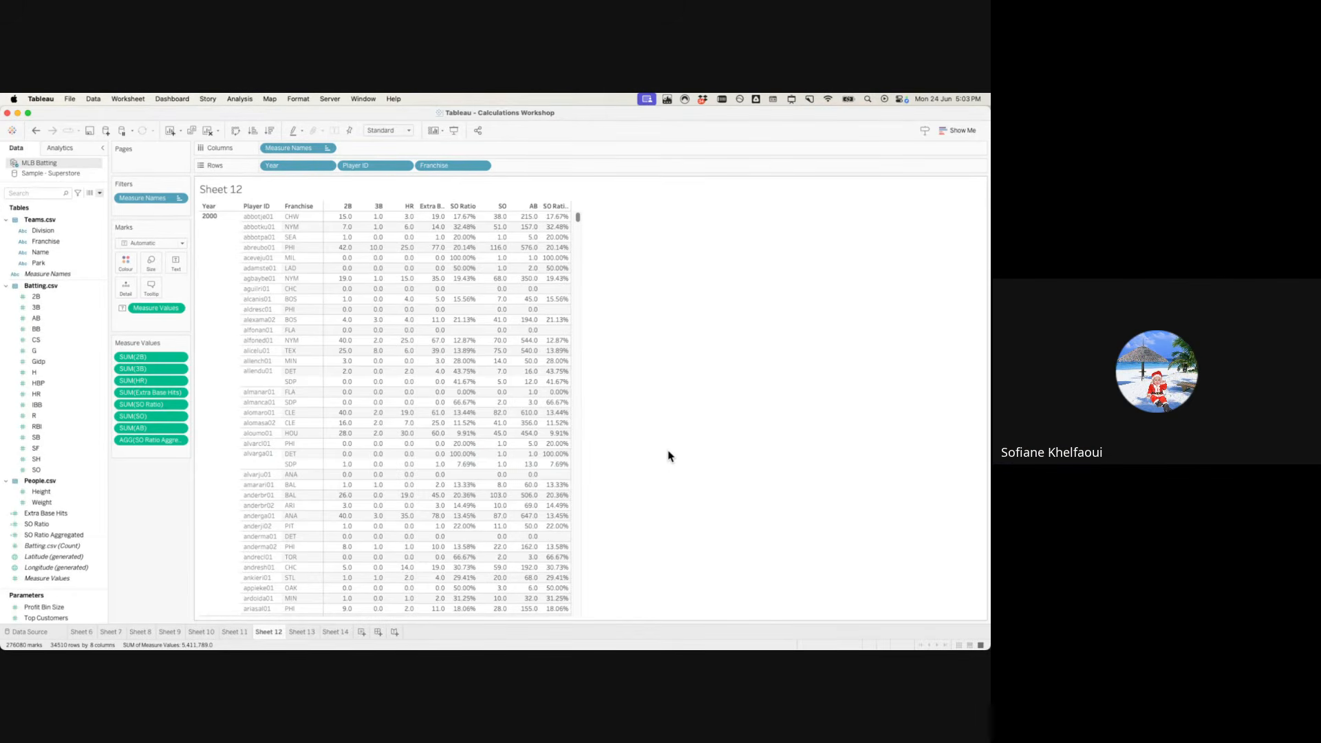
Clear the existing record-count view from Sheet 14.
scroll(513, 456, down, 2)
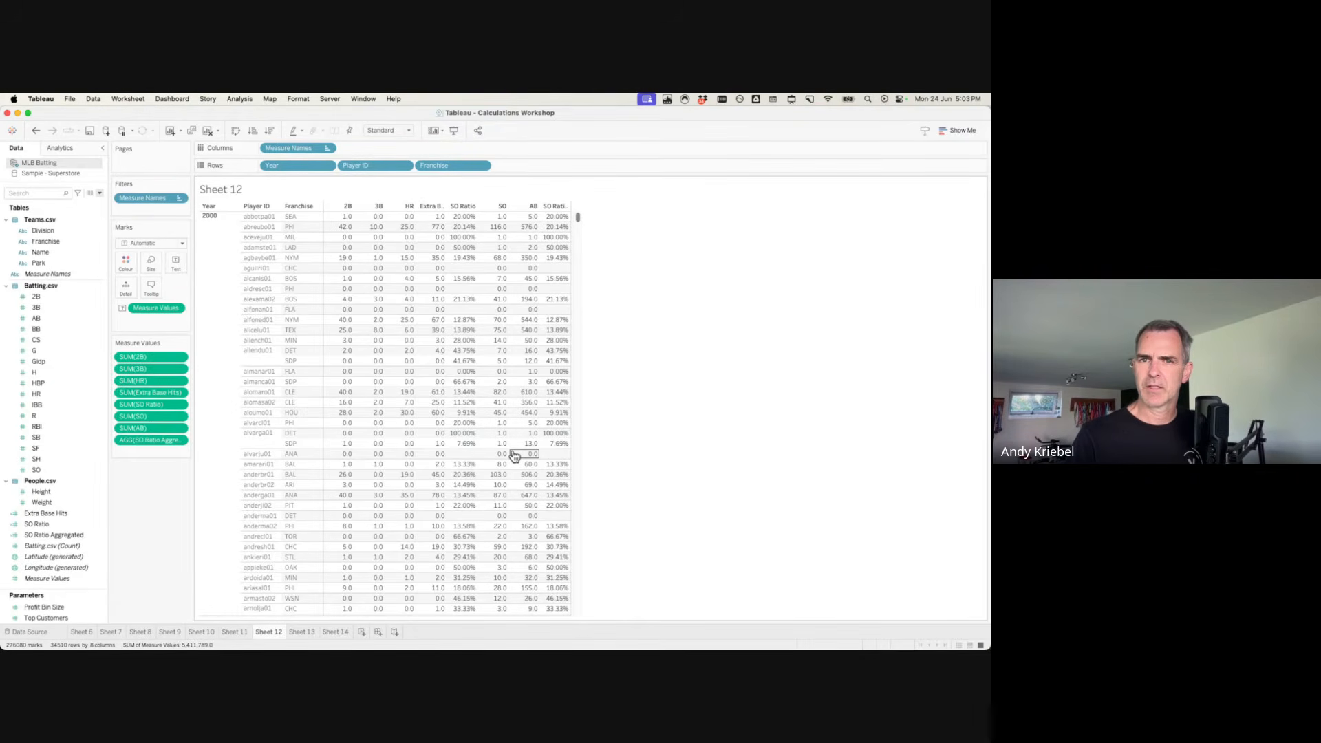
mouse_move(513, 451)
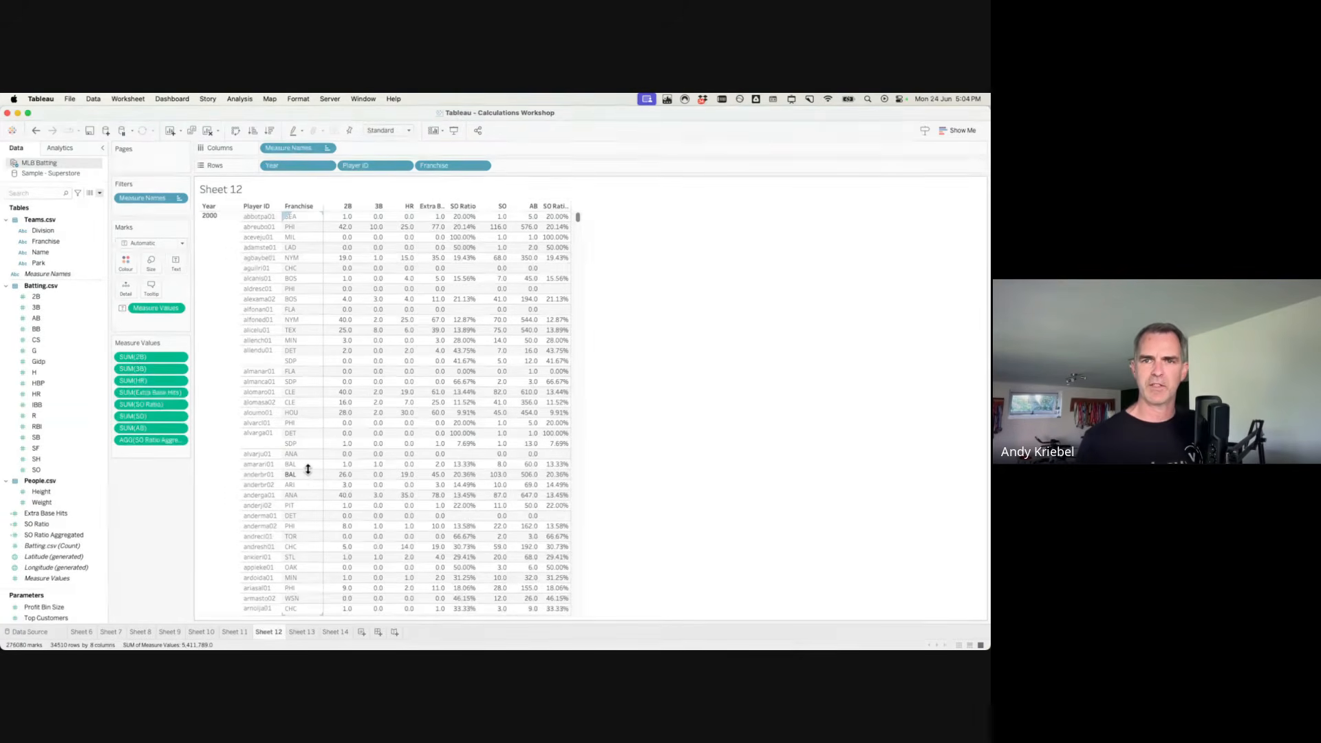
click(304, 633)
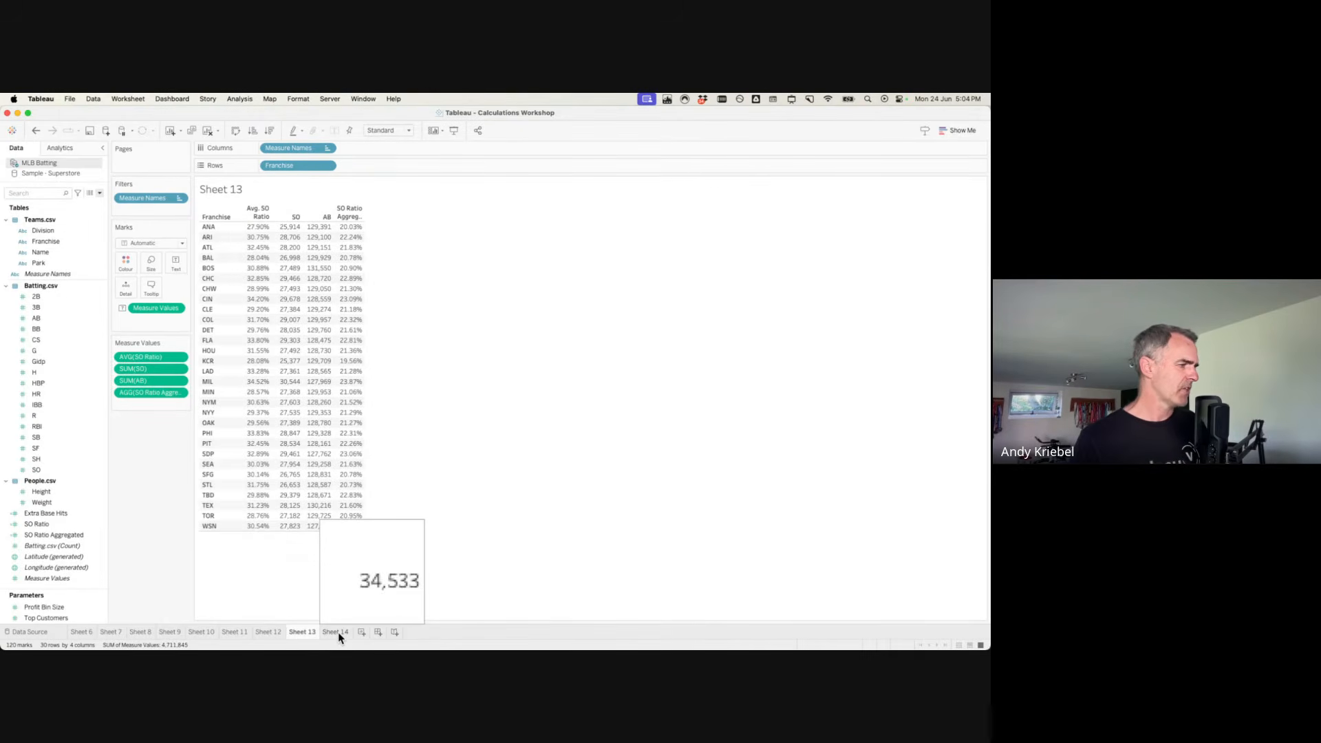
click(336, 631)
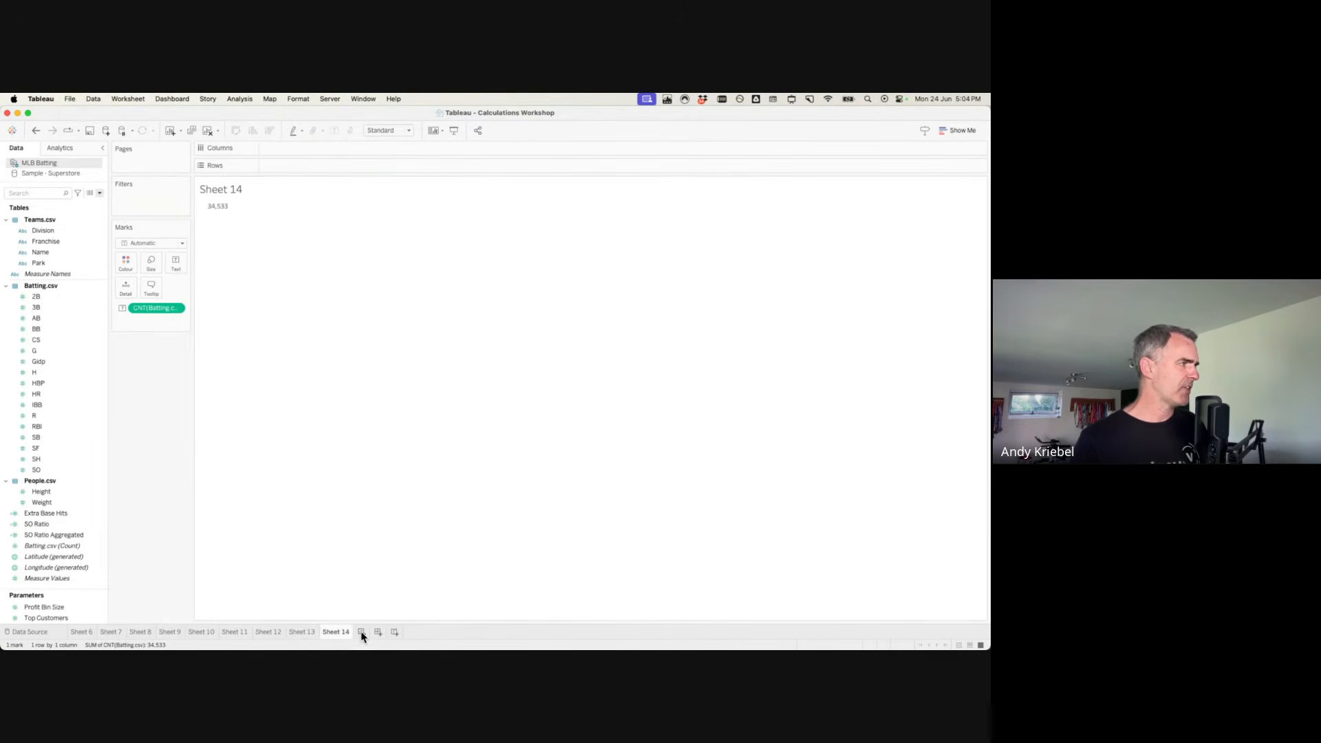
click(207, 130)
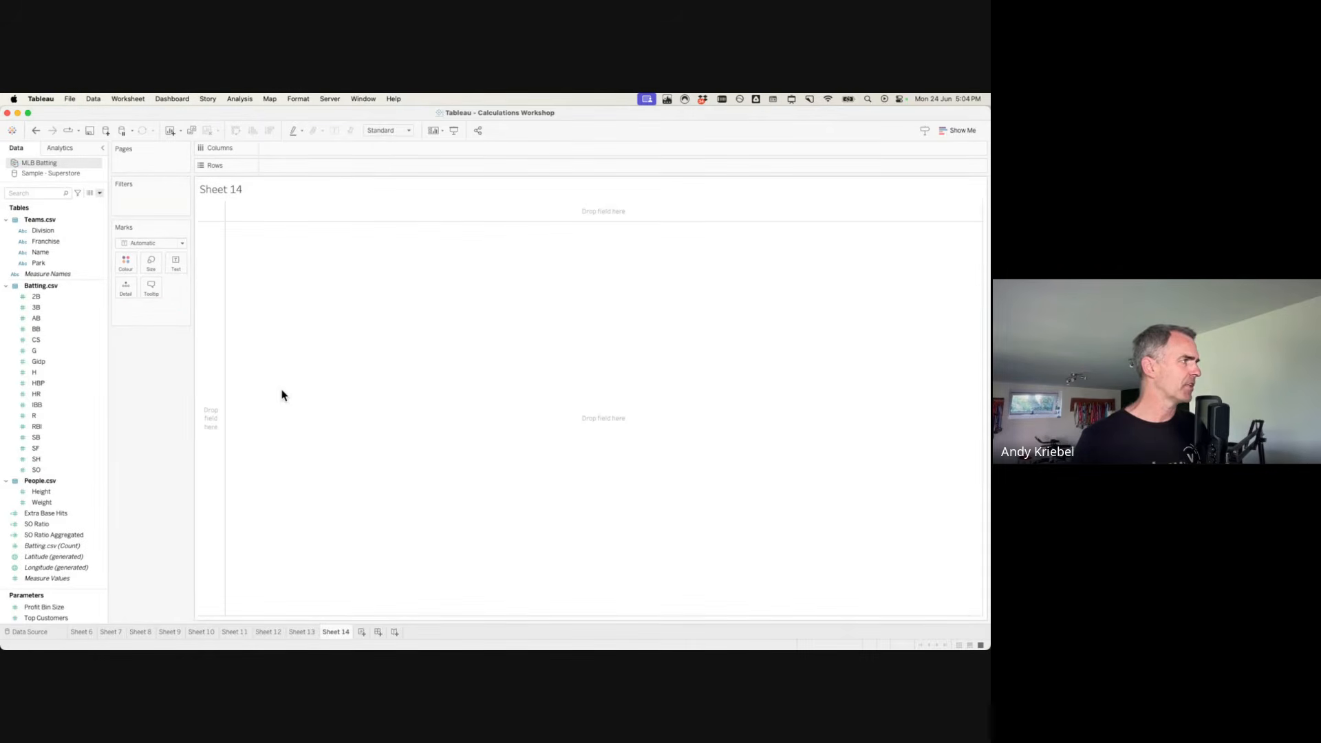
Start a new calculated field on MLB Batting named High SO Ratio.
click(51, 524)
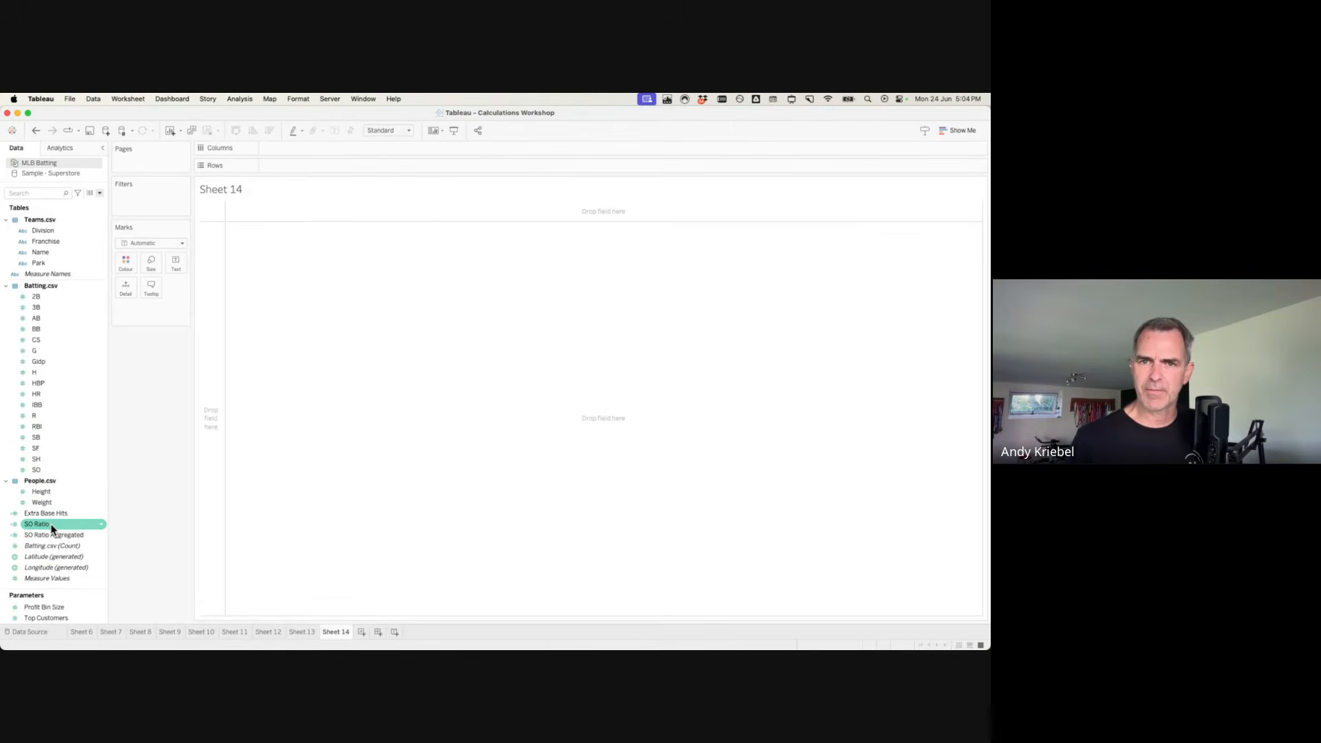
click(101, 198)
click(96, 204)
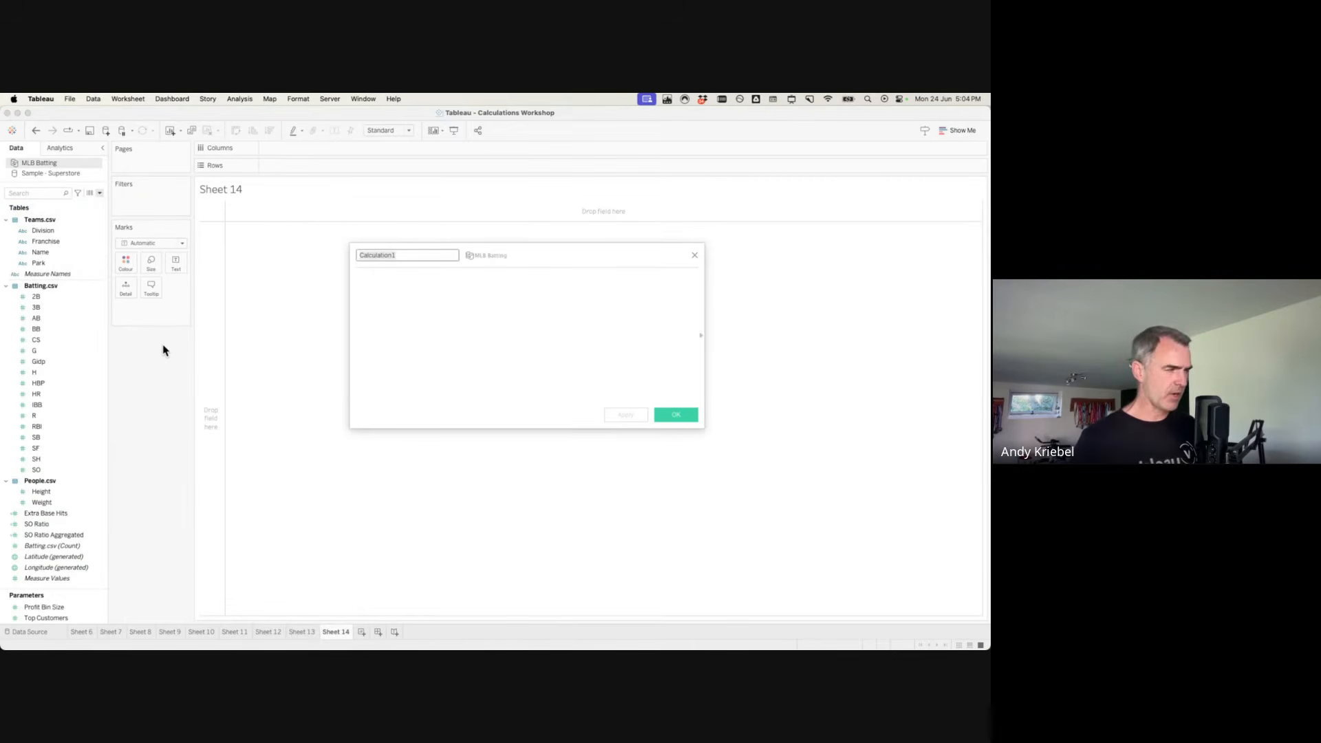
text(High SO)
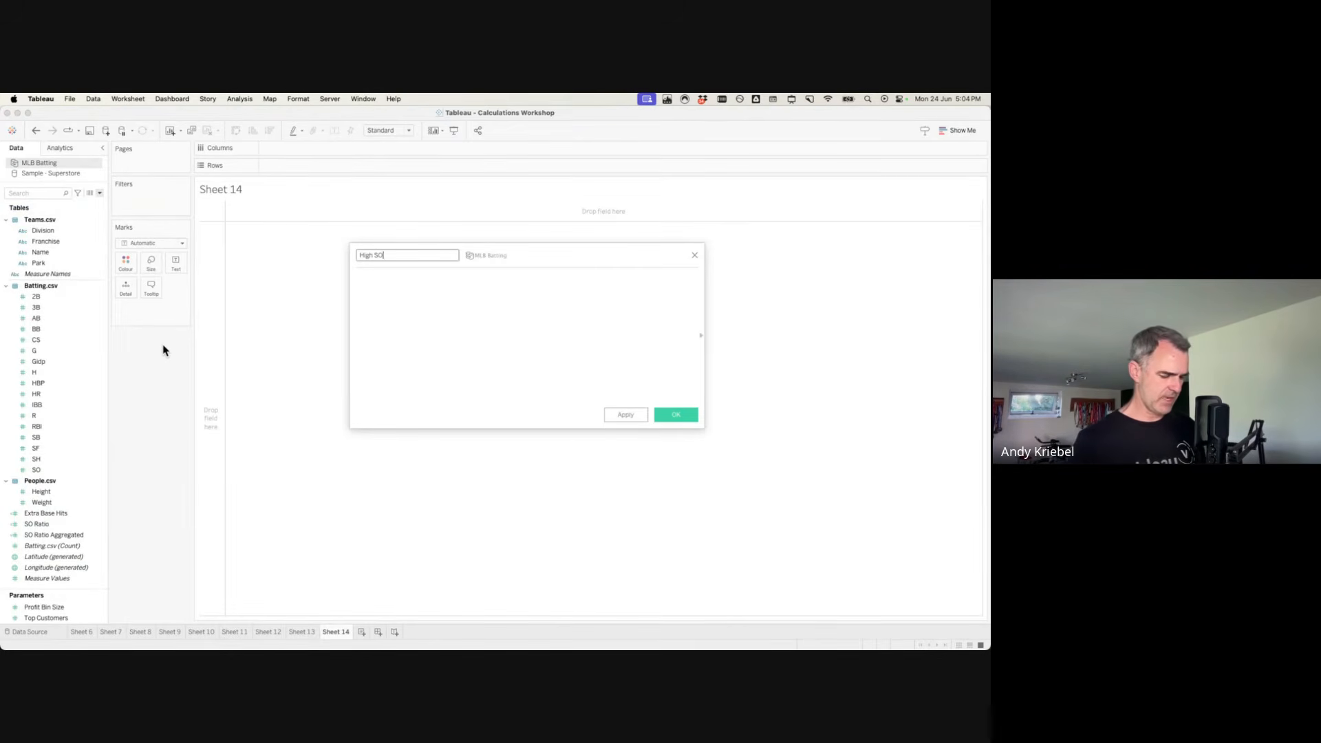
text( Ratio)
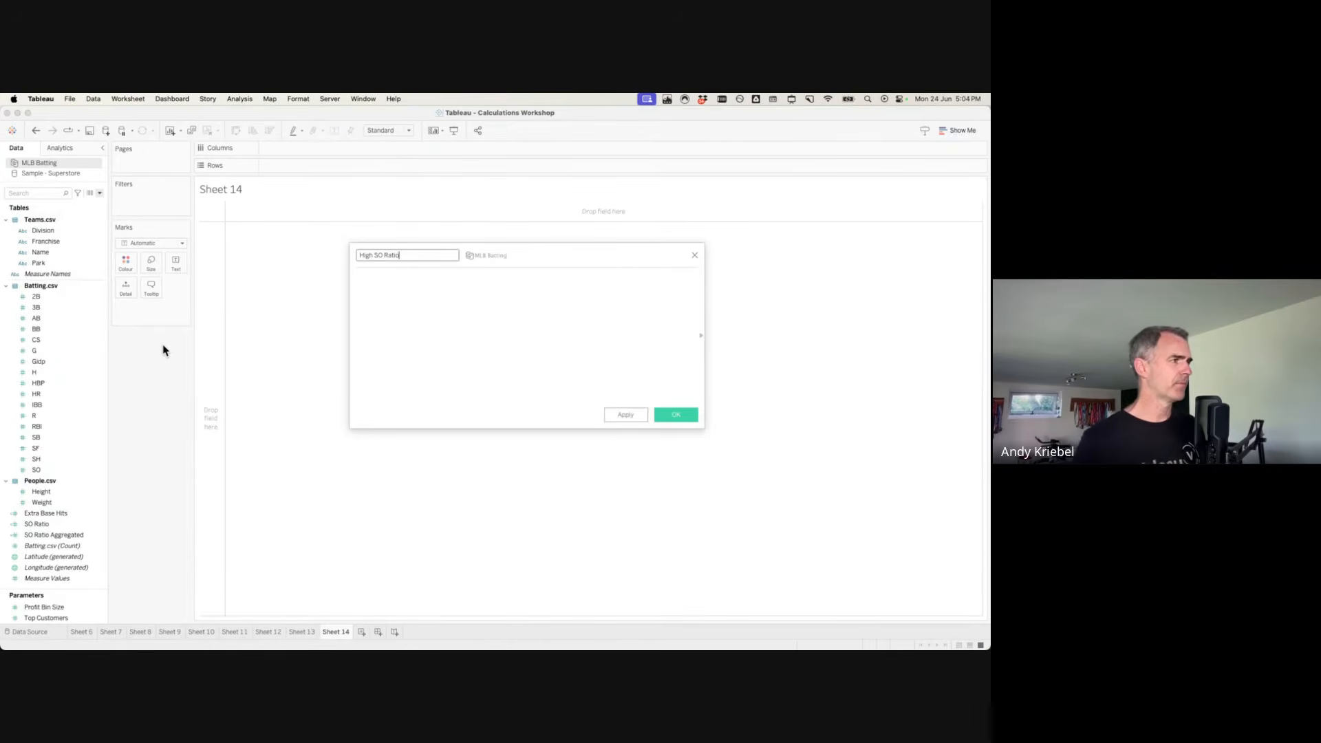
Enter the first part of the High SO Ratio formula: IF [SO Ratio] > .3 THEN 'High', with THEN on its own line.
click(394, 315)
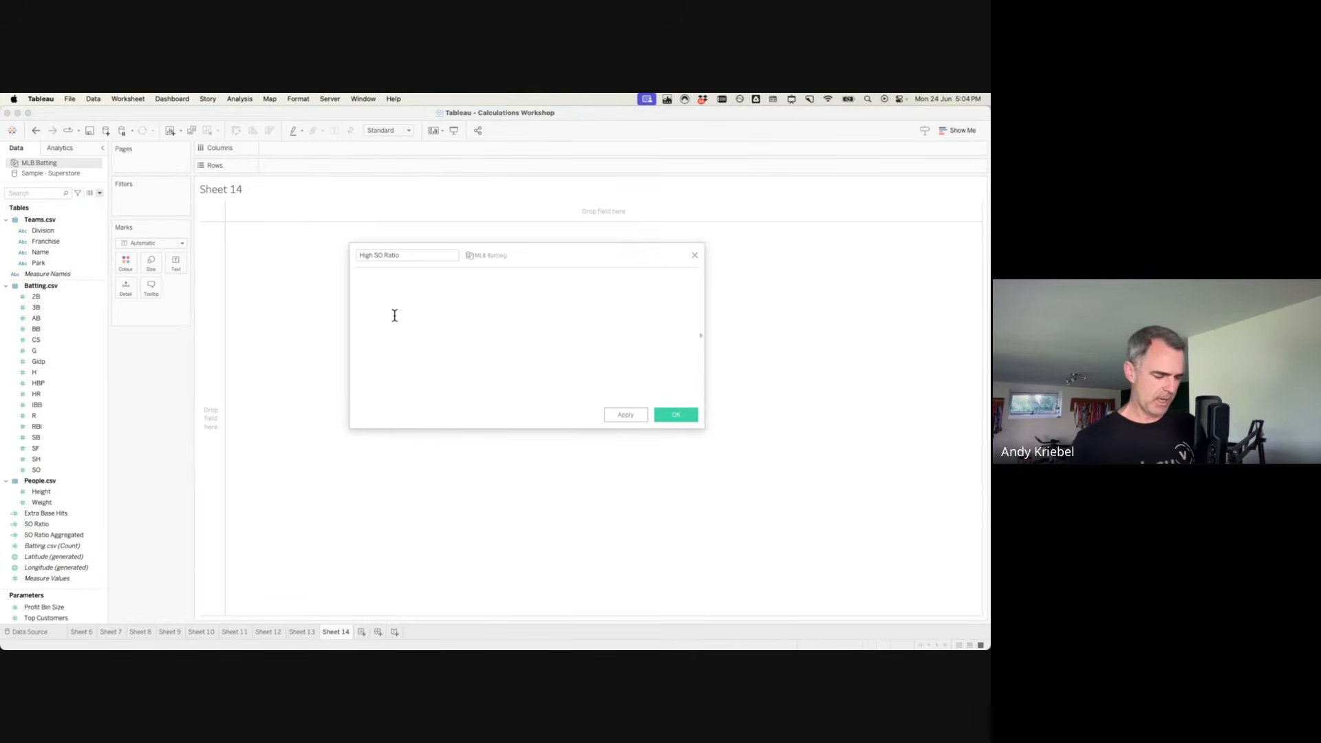
text(IF)
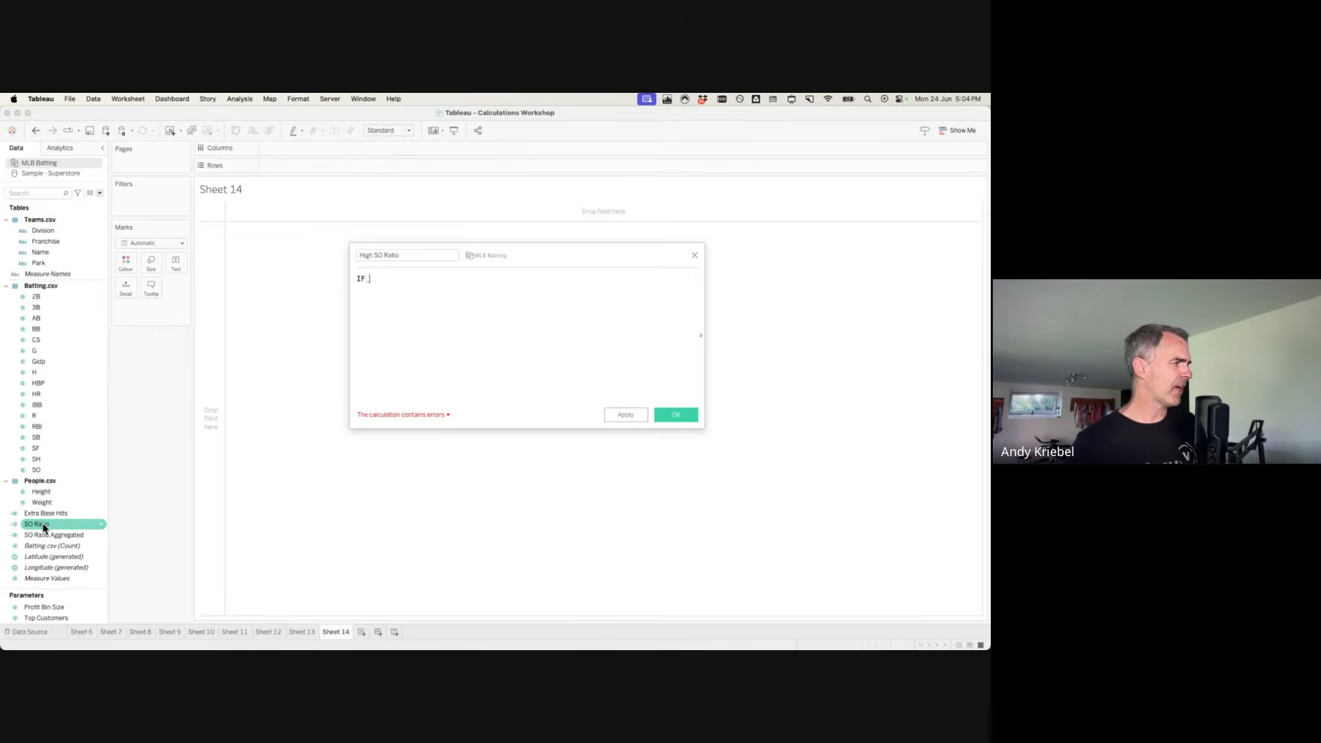
drag(45, 527, 459, 370)
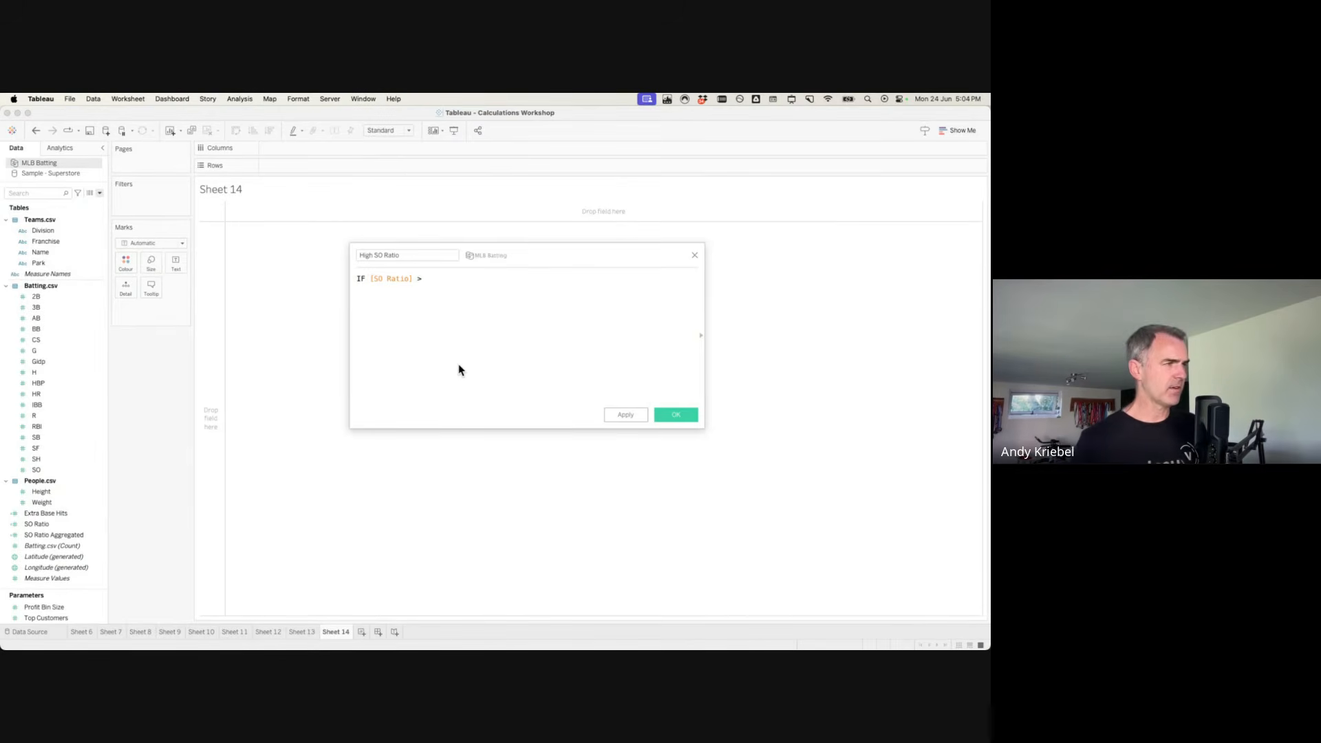
text(> .3)
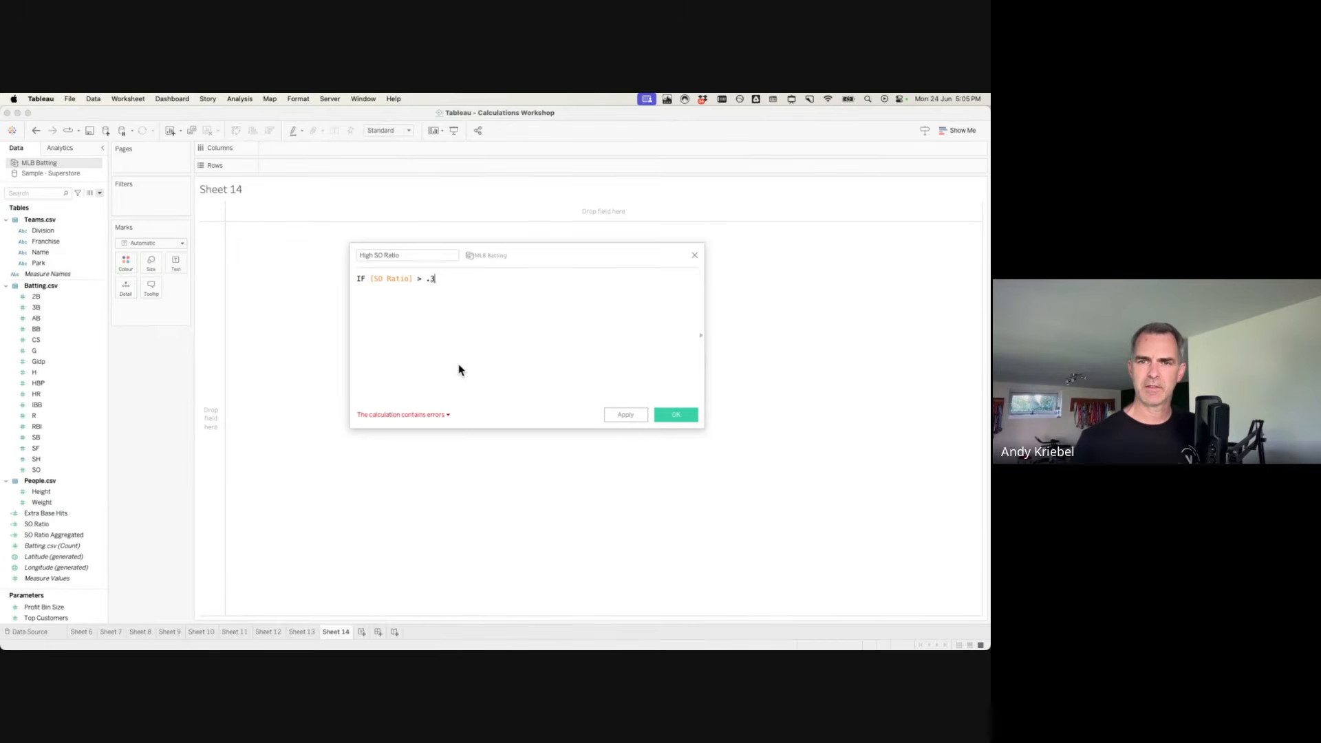
key(Return)
text(THEN )
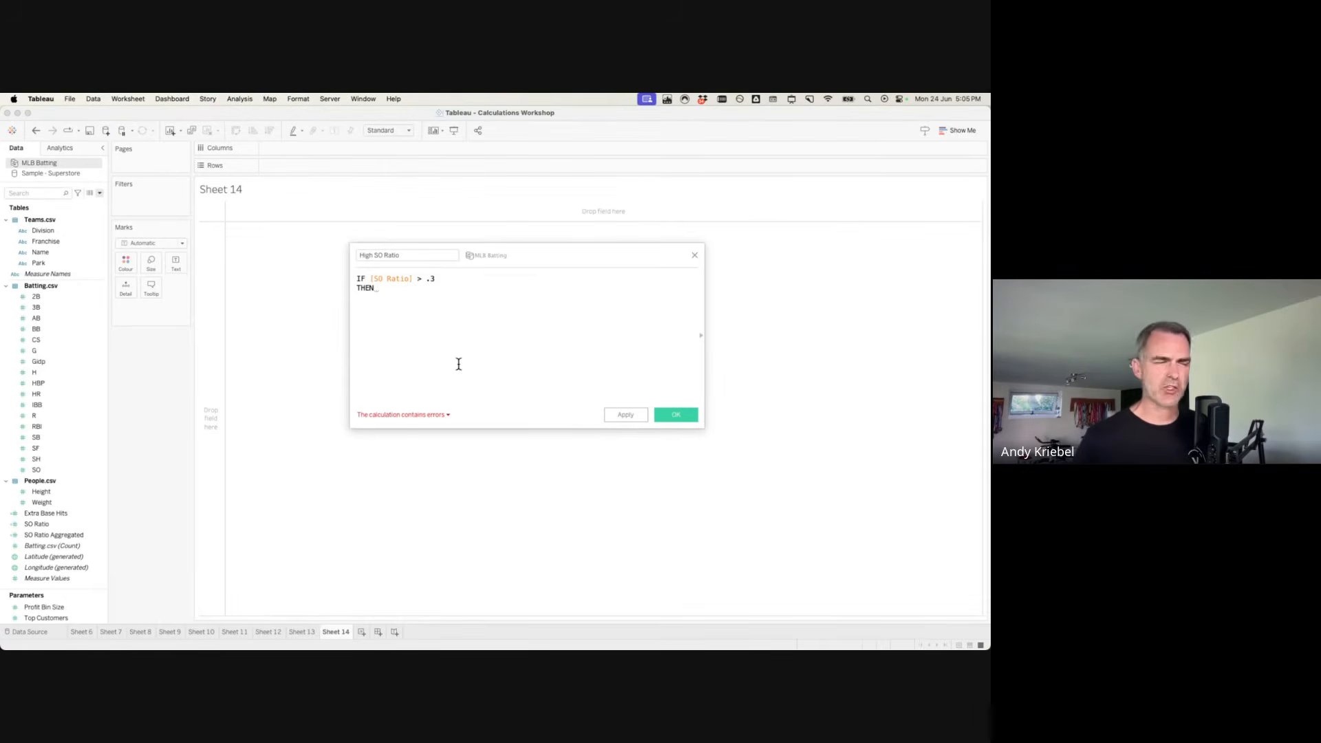
text(')
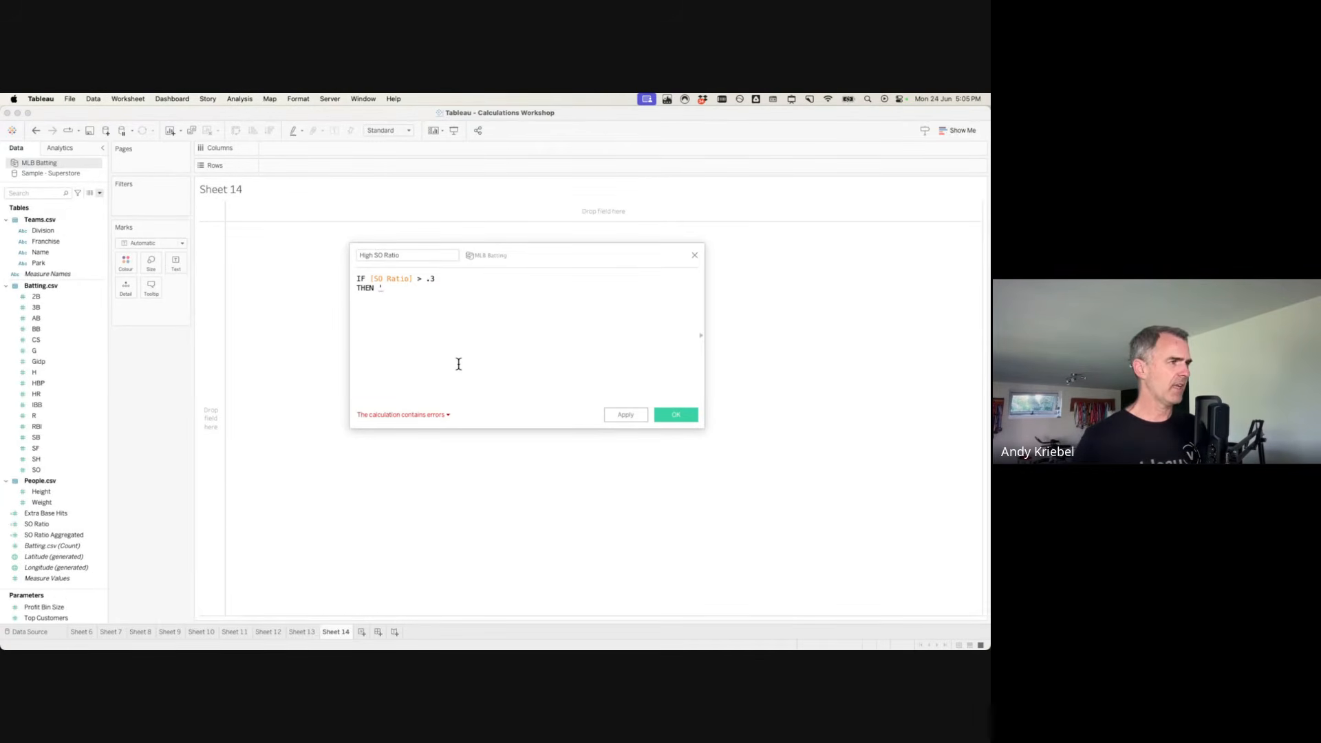
text(High')
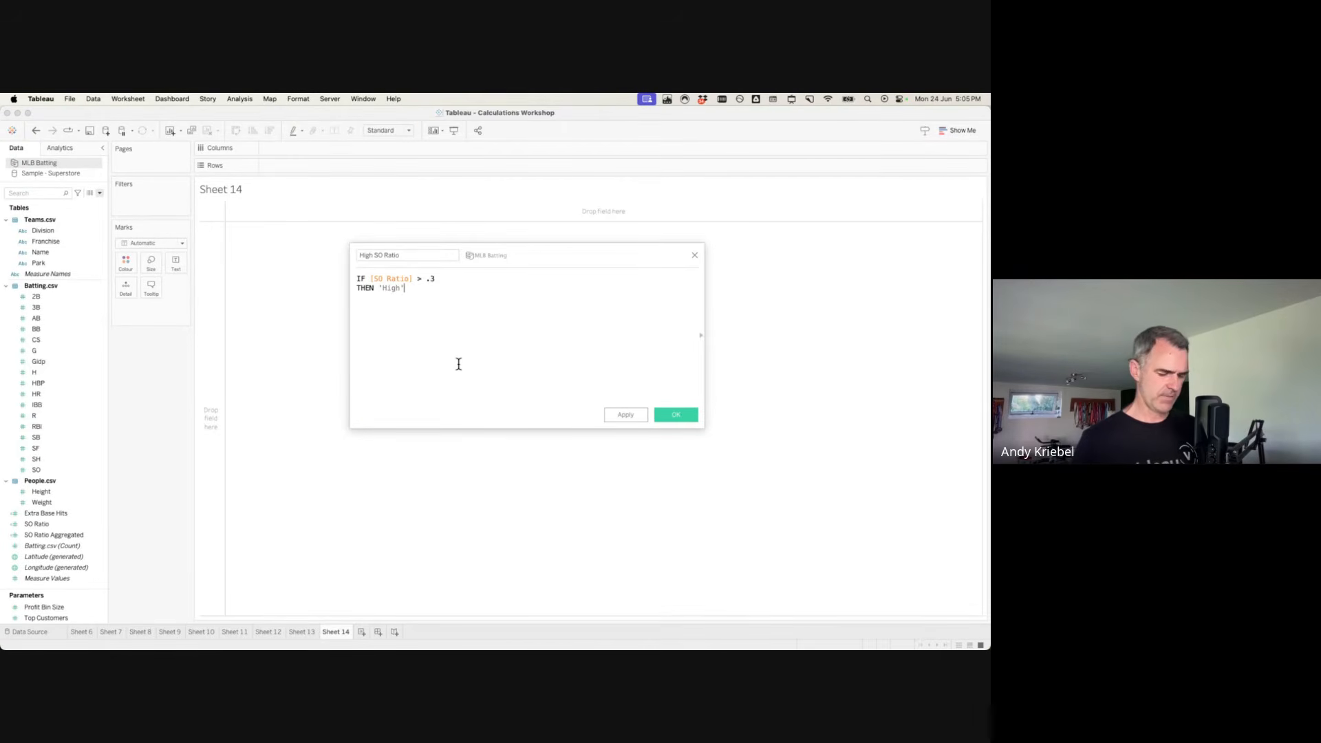
Complete the High SO Ratio formula with ELSE 'Low' and END on separate lines, enlarge the formula text, and save the field.
text(E SE)
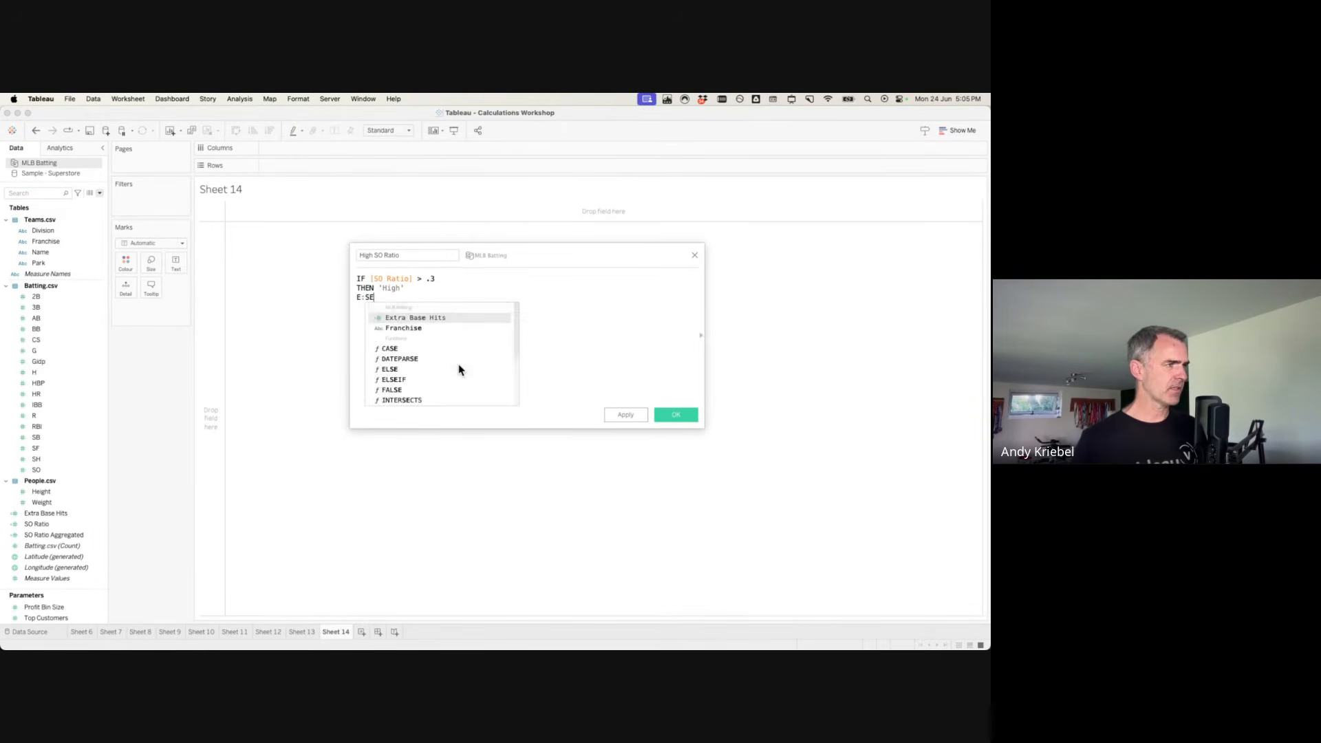
key(BackSpace)
key(BackSpace)
key(BackSpace)
key(BackSpace)
text(ELSE)
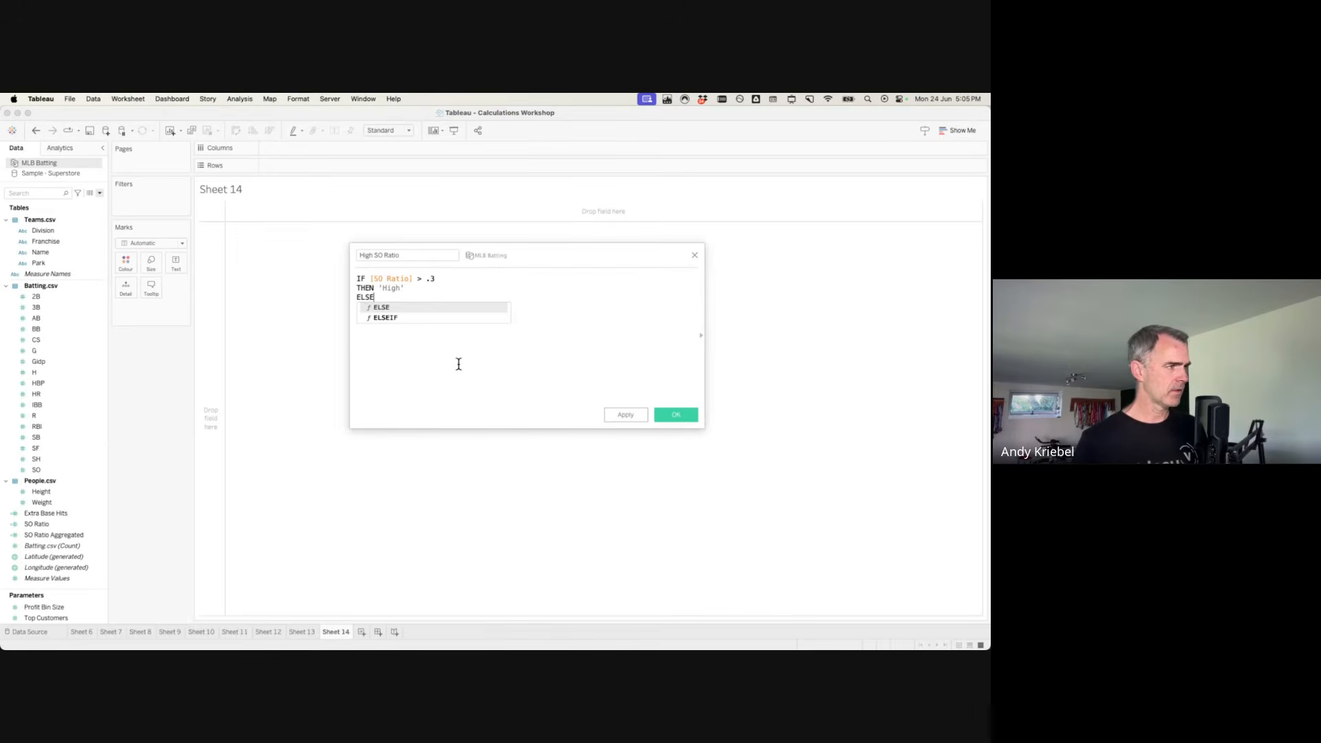
text( ')
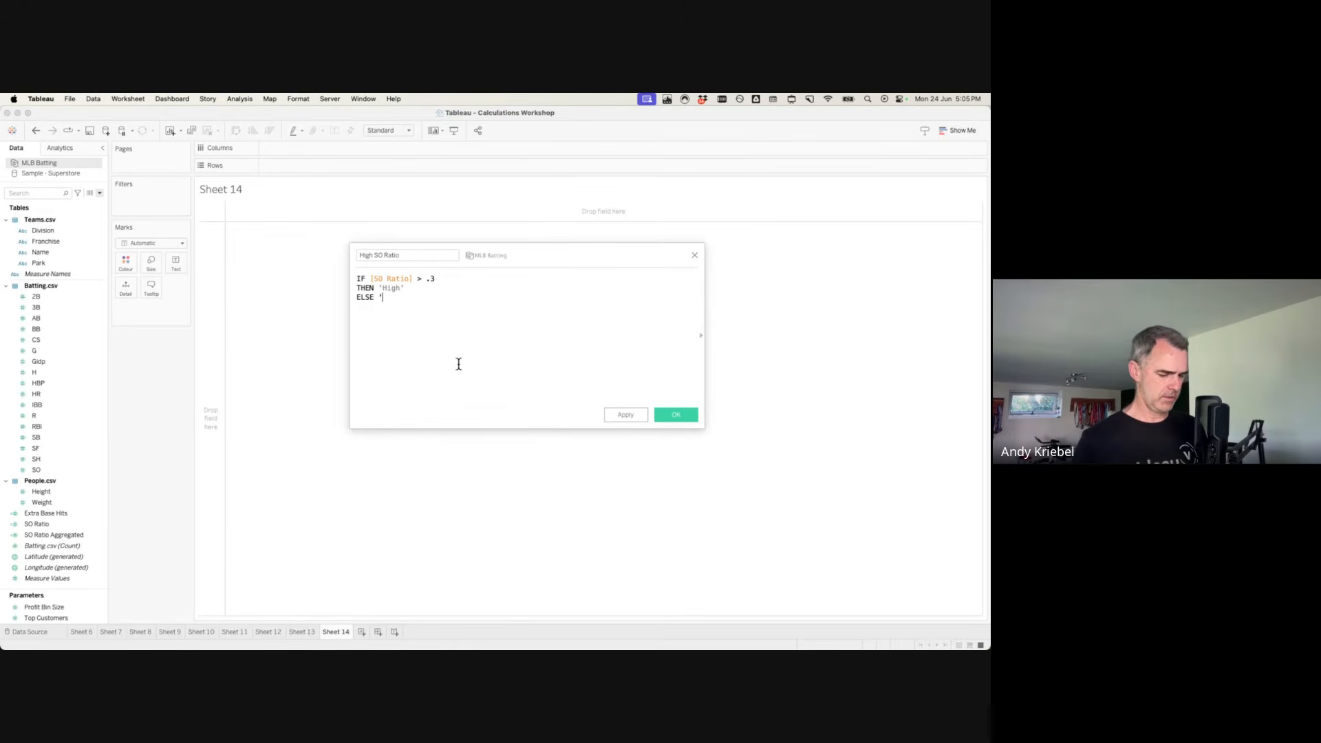
text(Low' )
text(END)
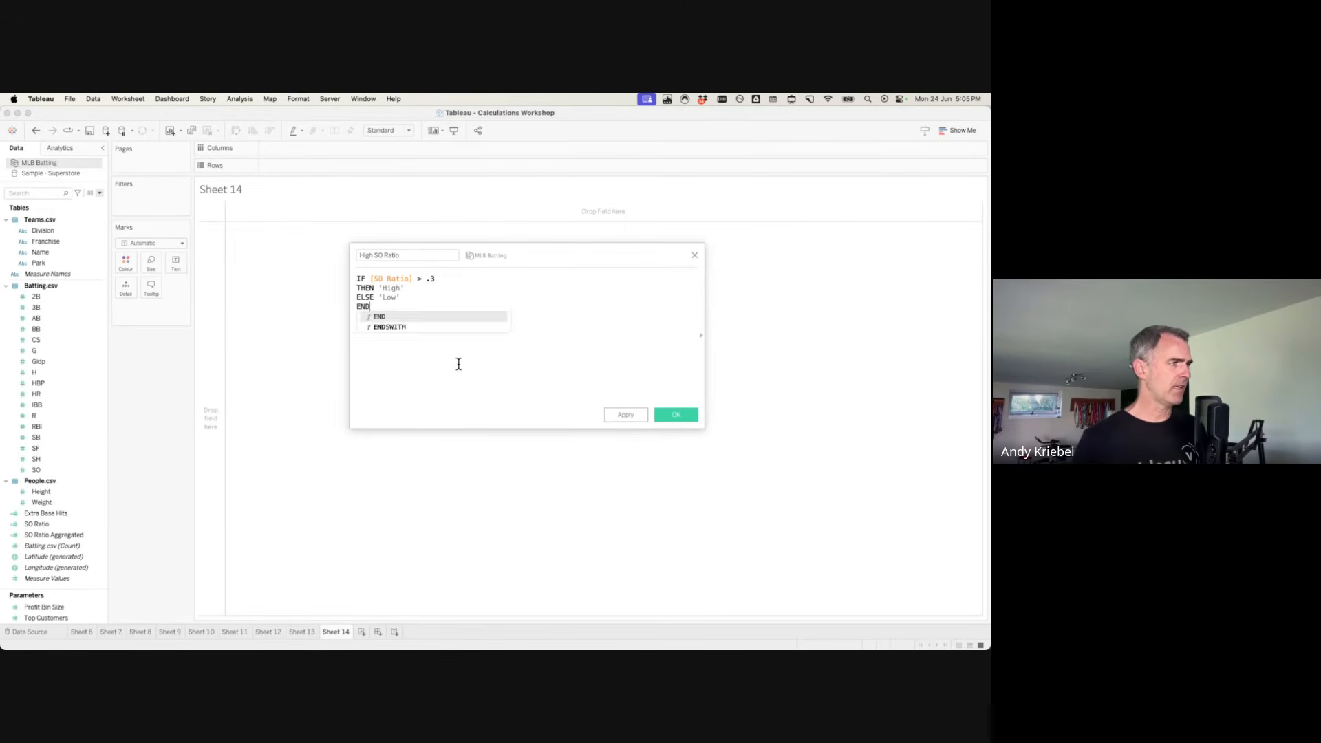
scroll(458, 363, up, 5)
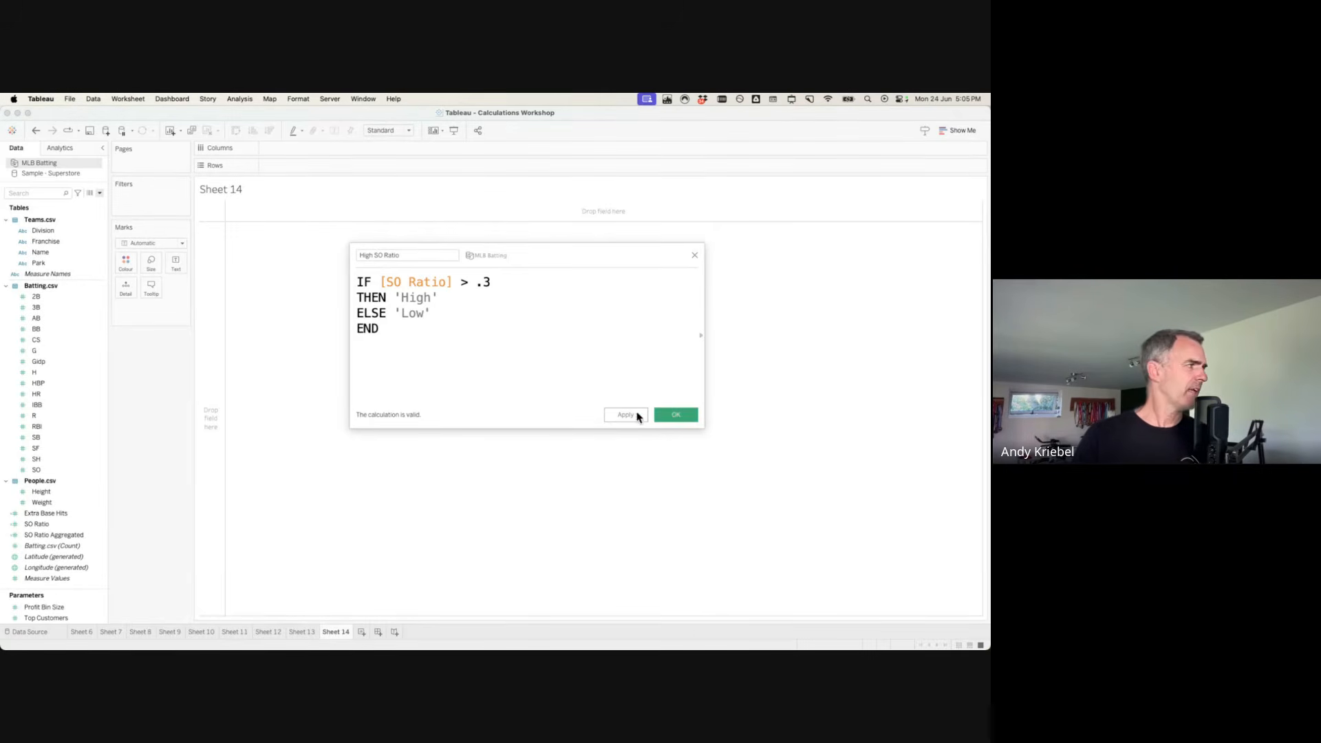
click(674, 415)
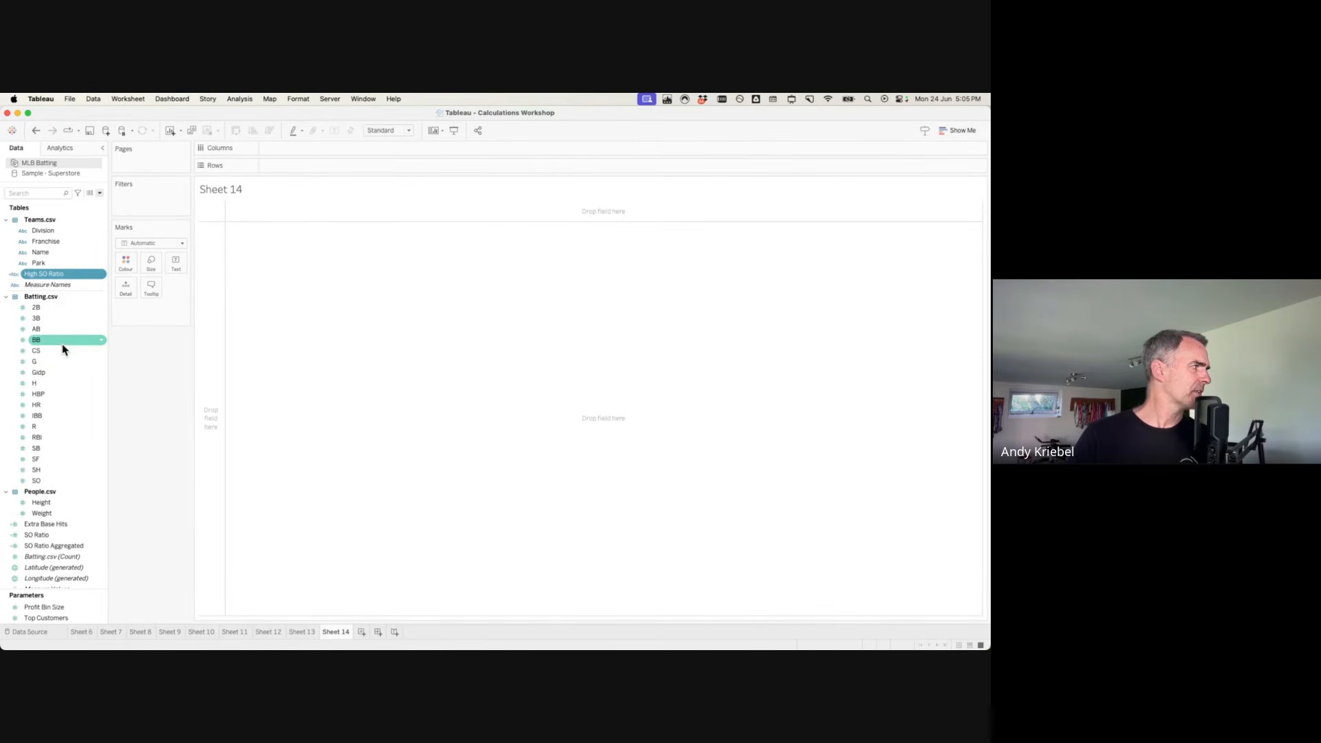
Build a bar chart on Sheet 14 with Franchise on Rows and the distinct count of Player ID, CNTD(Player ID), on Columns.
drag(52, 273, 221, 266)
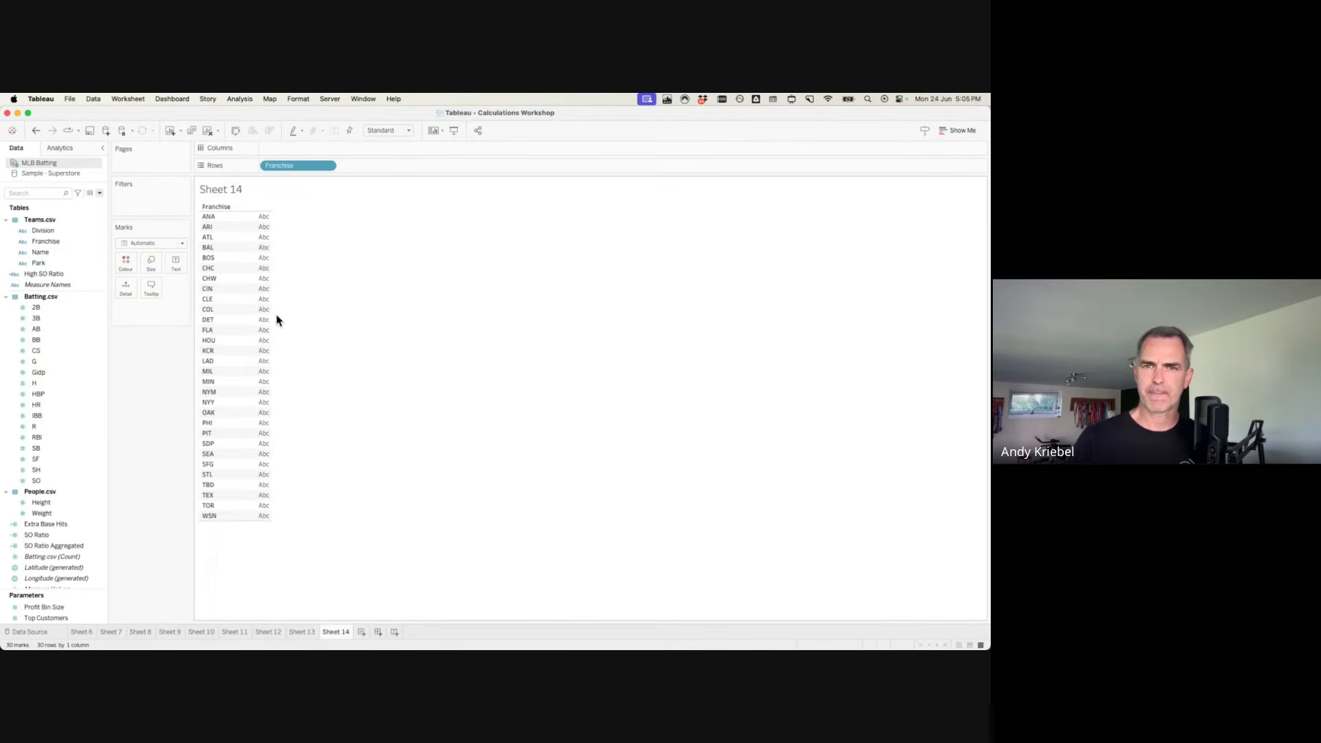
scroll(80, 304, up, 8)
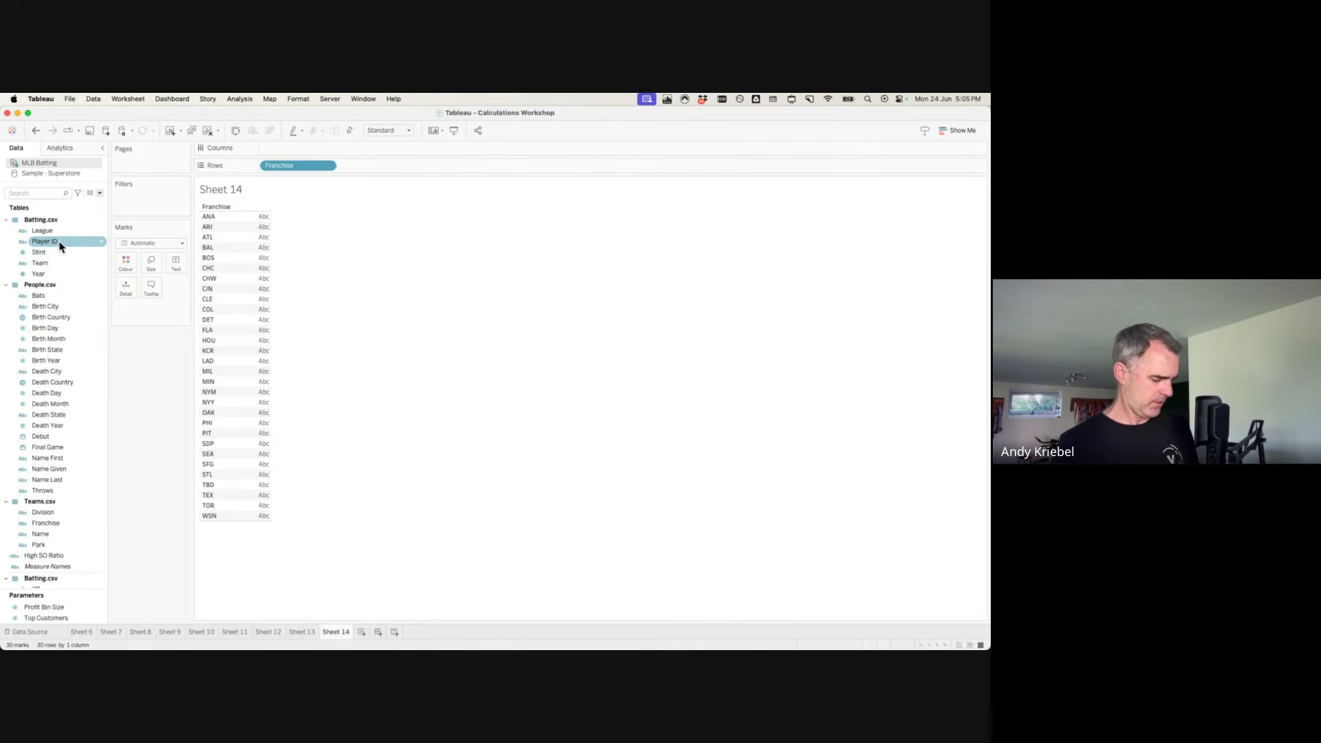
drag(60, 246, 309, 153)
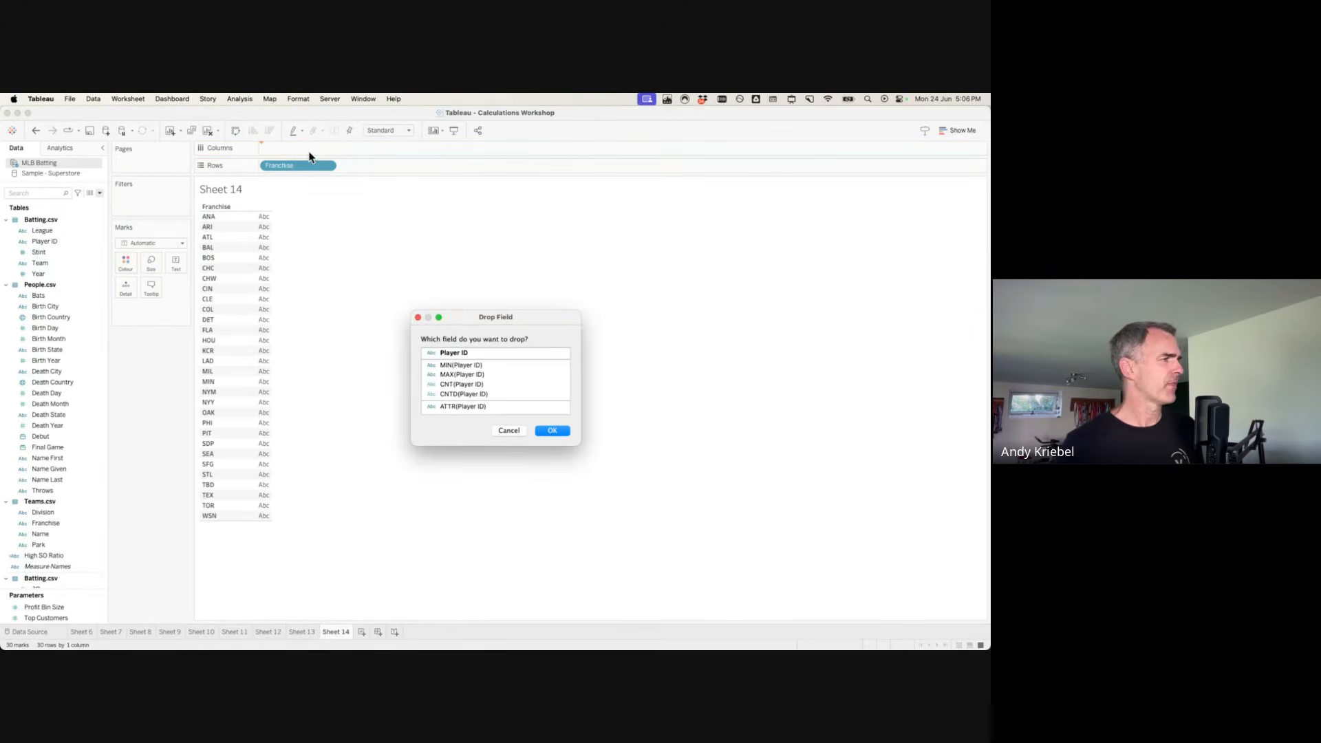
click(446, 395)
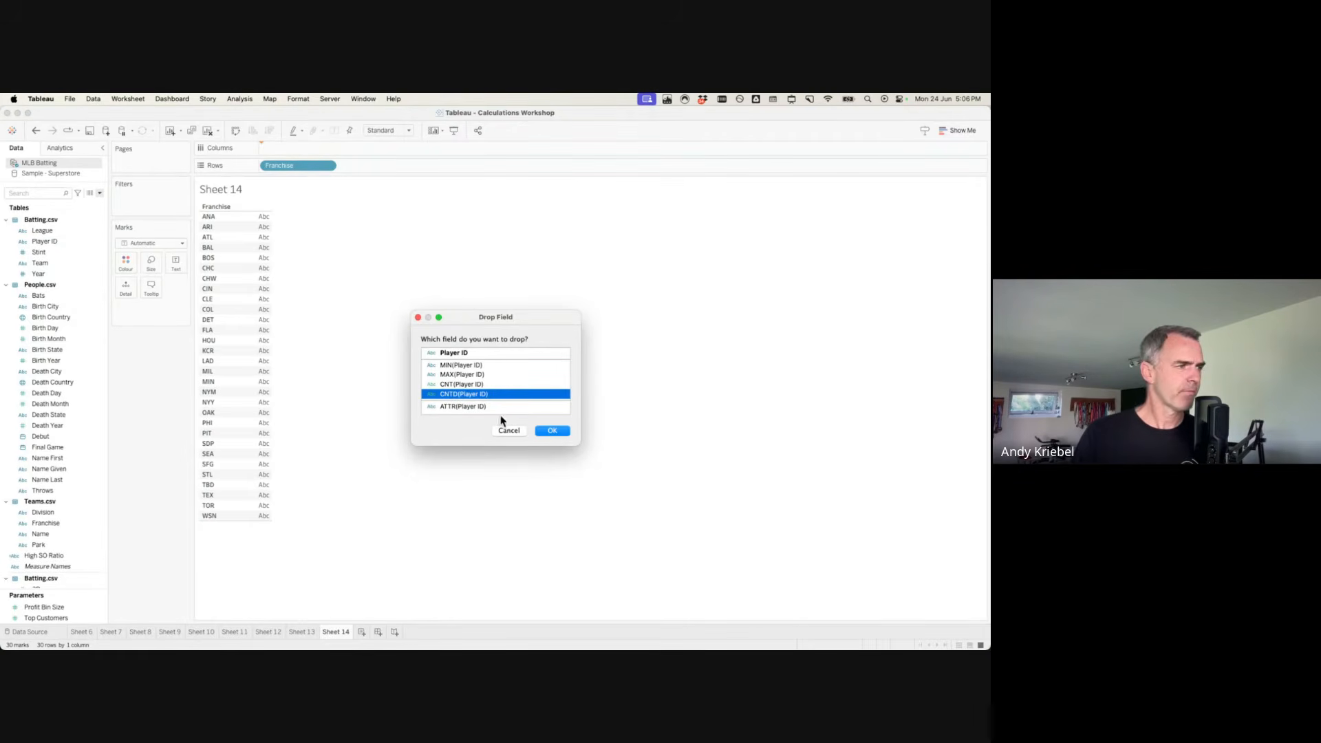
click(552, 431)
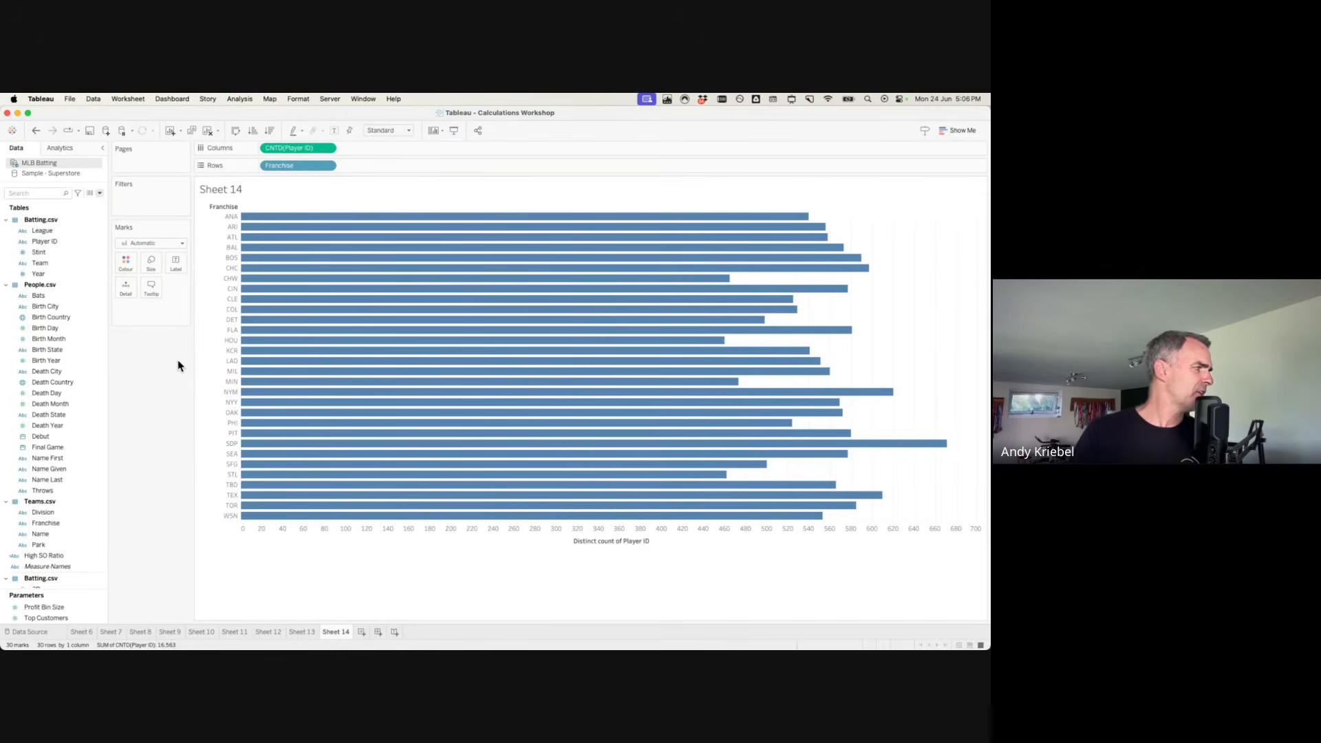
Reopen the High SO Ratio calculation to review its formula, and close the editor without editing.
scroll(76, 440, down, 3)
click(55, 491)
shift+click(78, 501)
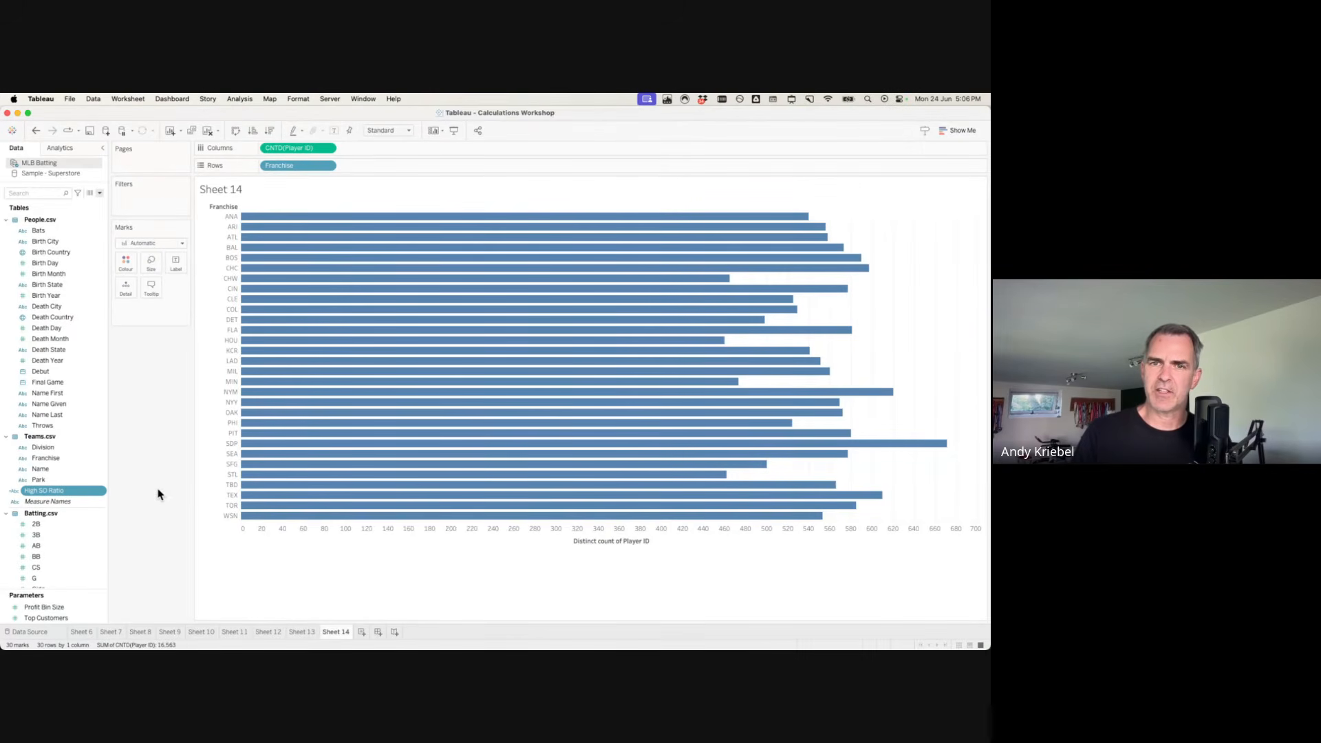
scroll(34, 506, down, 3)
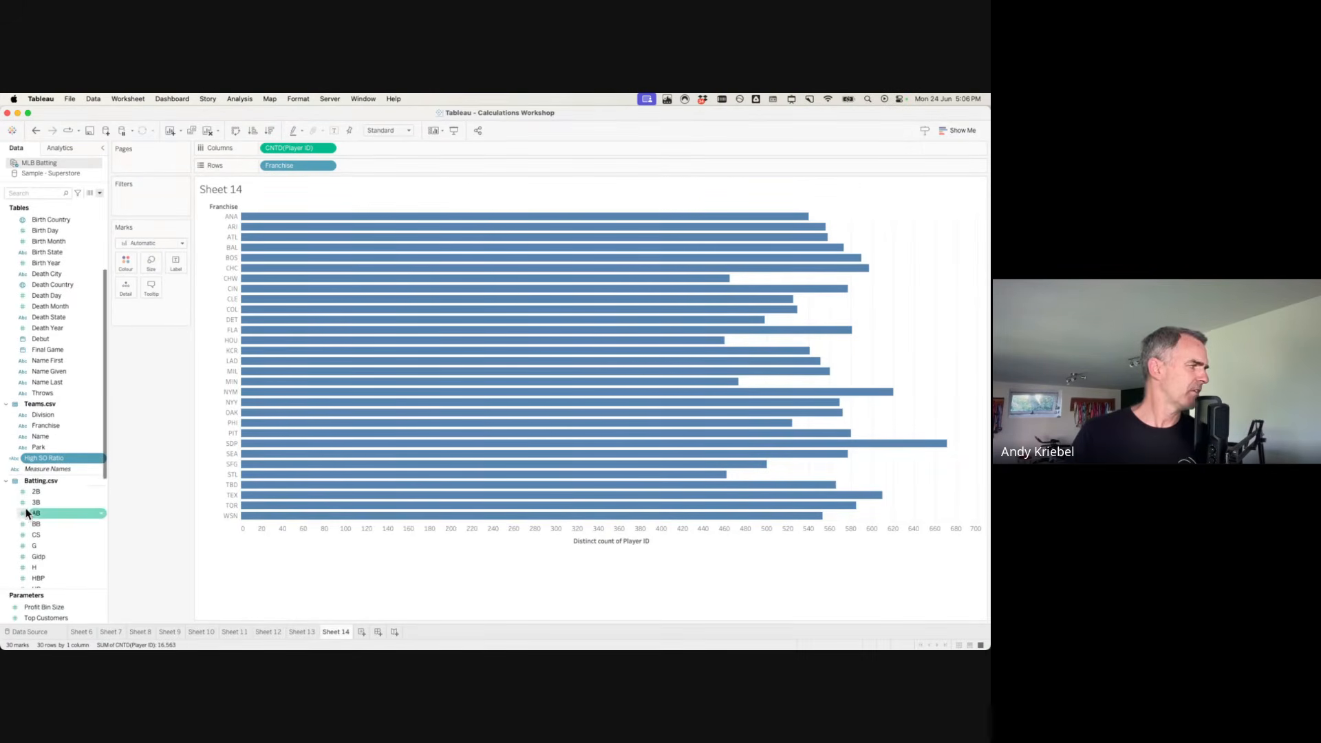
right_click(39, 460)
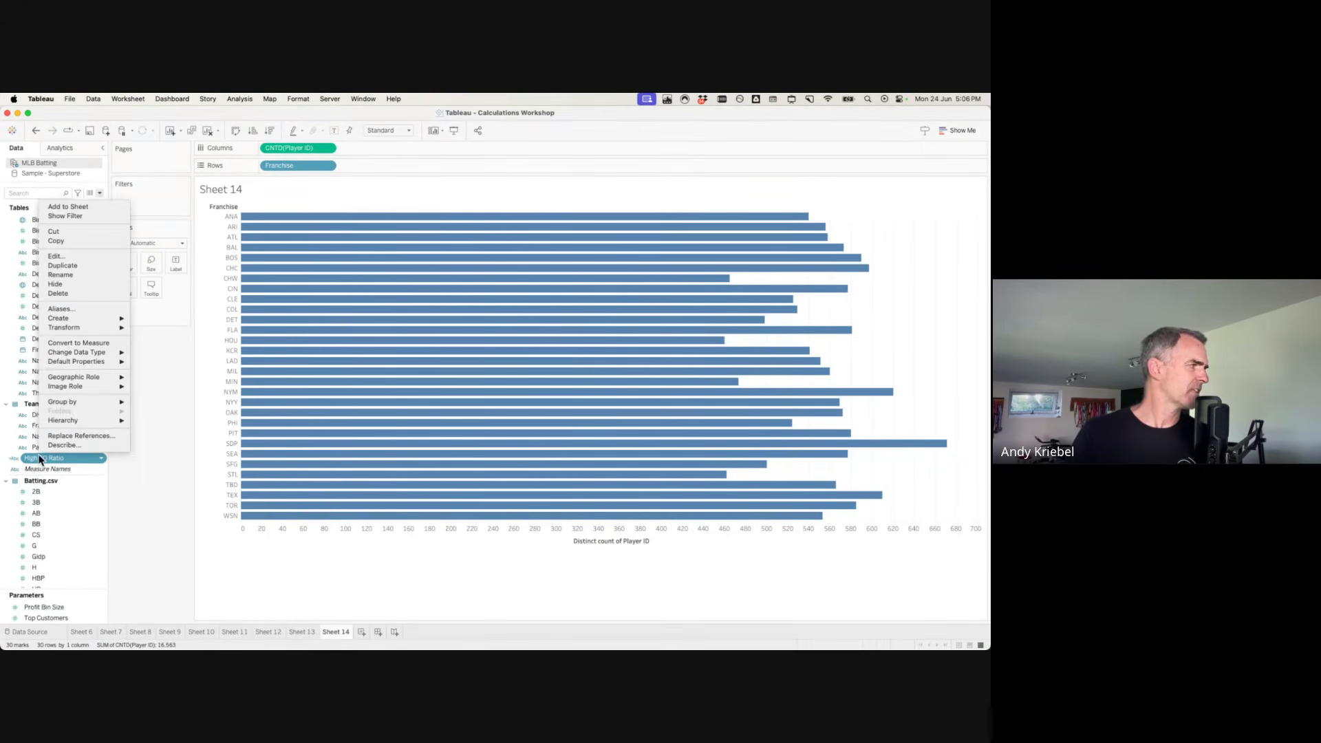
click(65, 254)
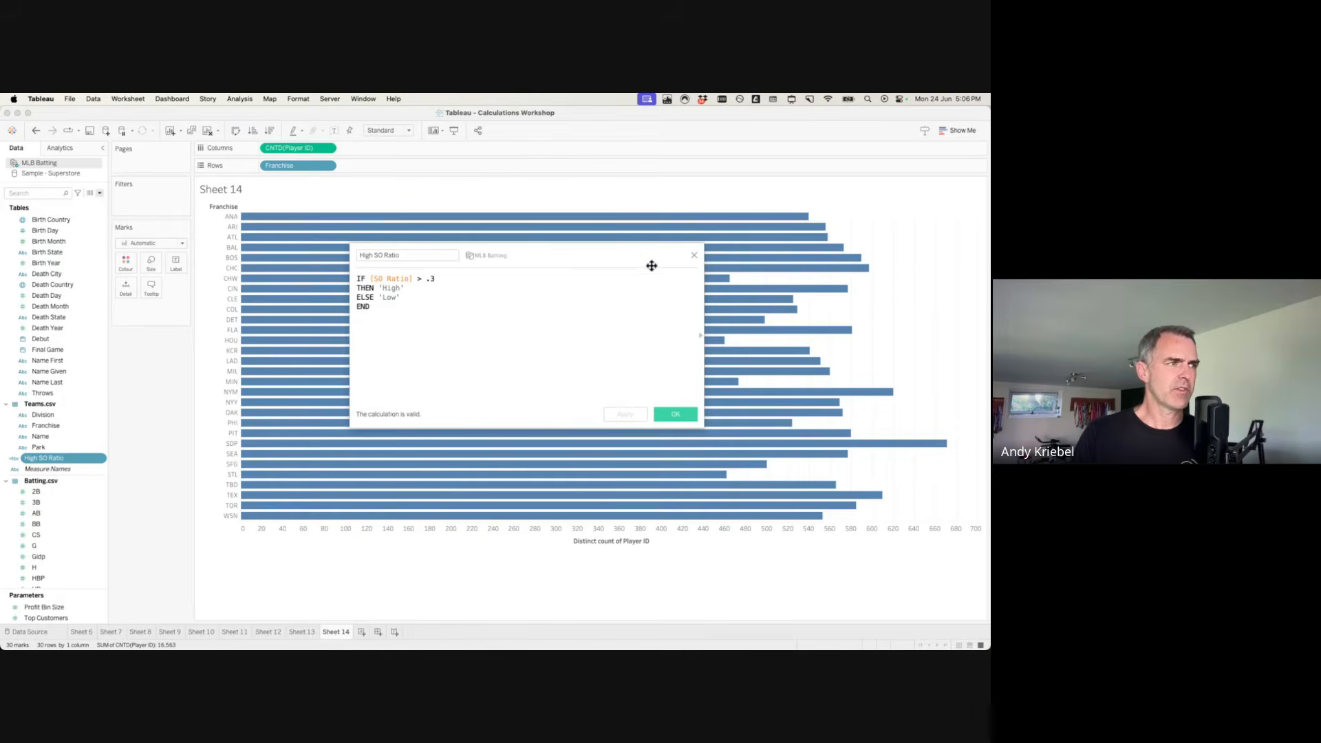
click(694, 255)
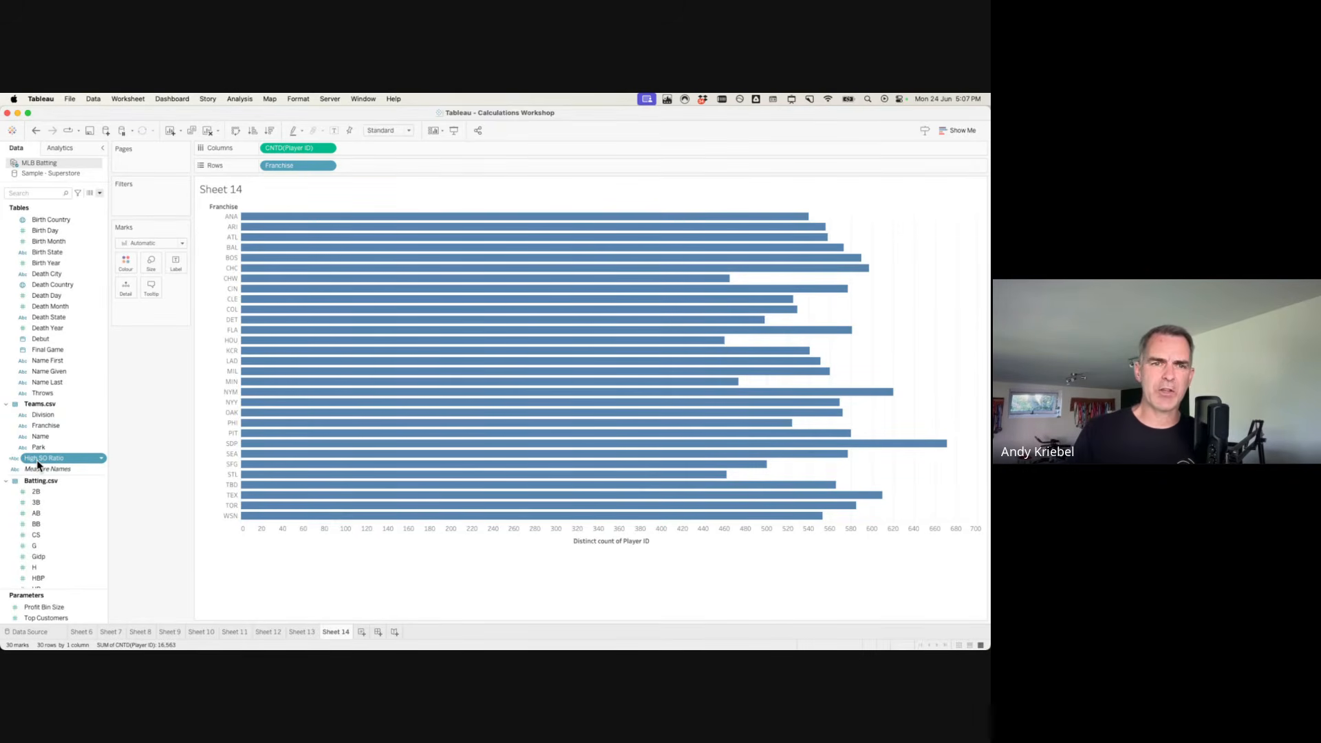
Colour the franchise bars by High SO Ratio, and undo and redo the colouring to compare the two views.
drag(35, 460, 120, 475)
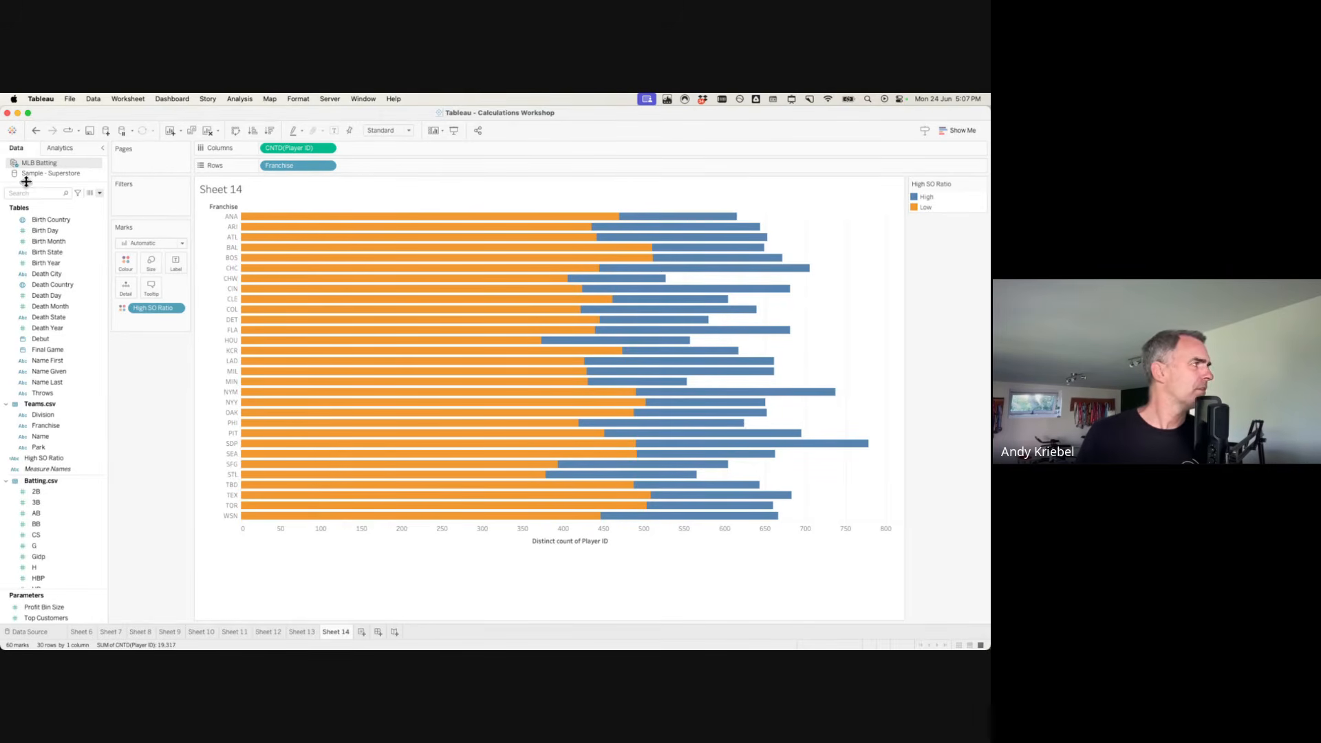
click(35, 130)
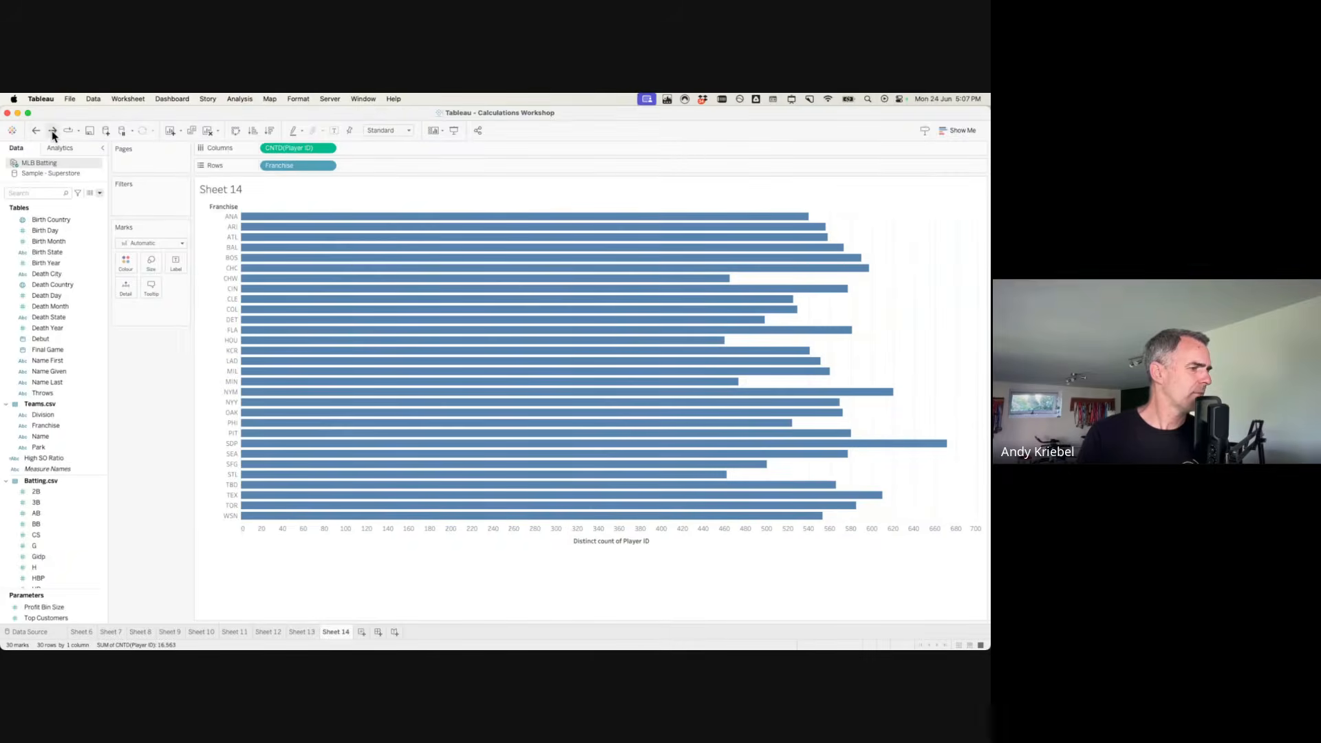
click(53, 130)
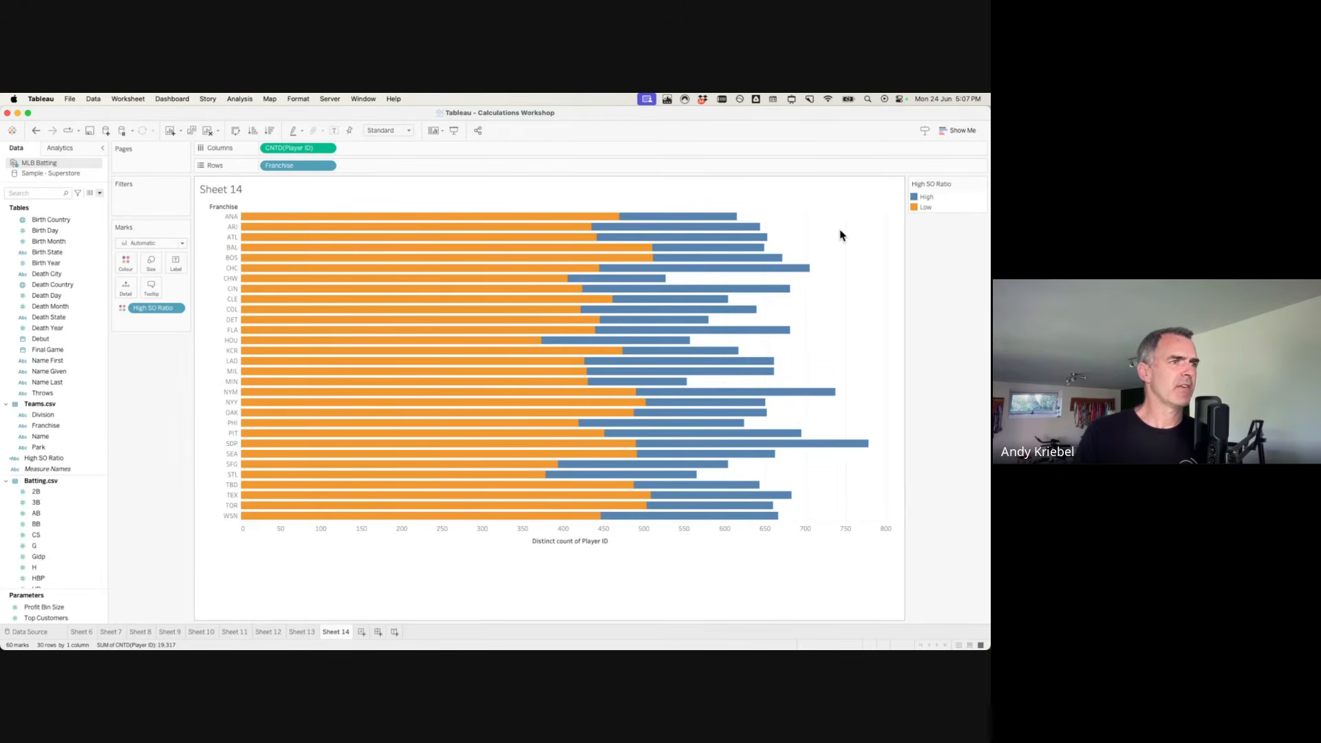
Filter the franchise bar chart by Year so that only 2023 is included.
mouse_move(654, 220)
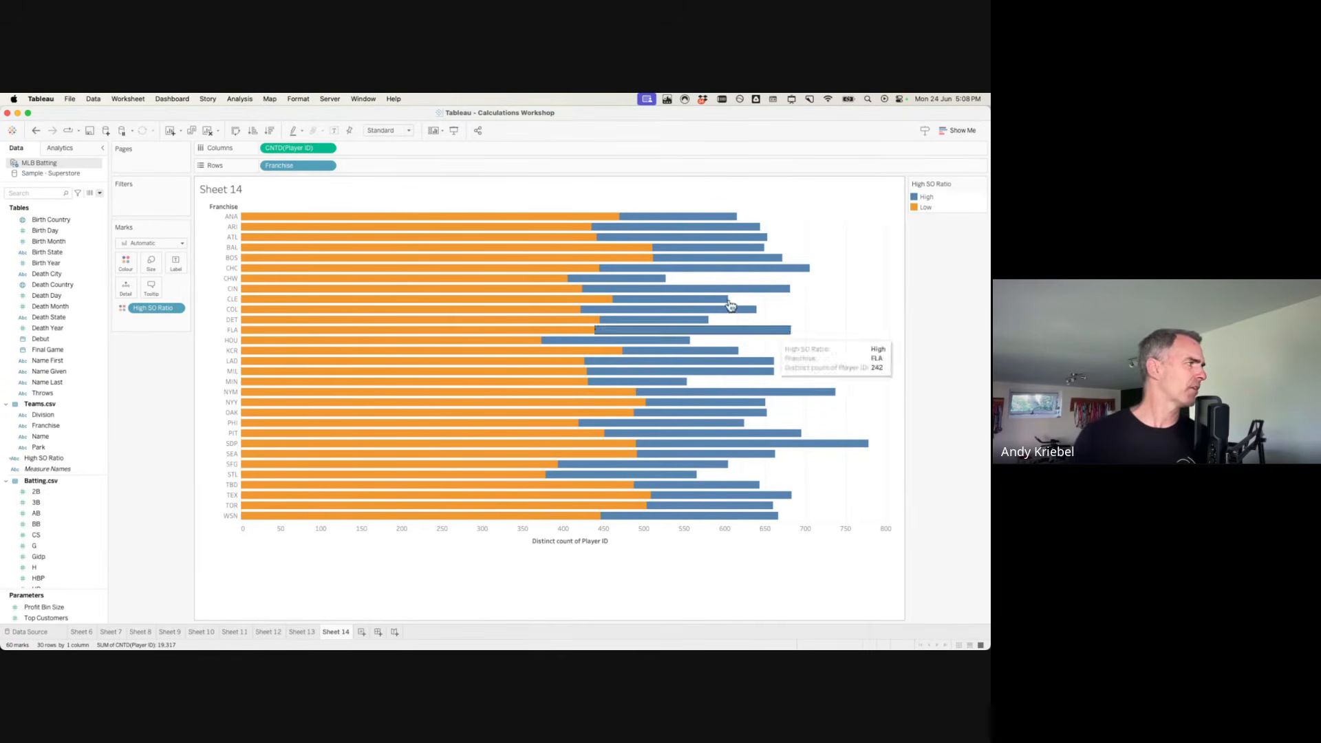
scroll(84, 317, up, 3)
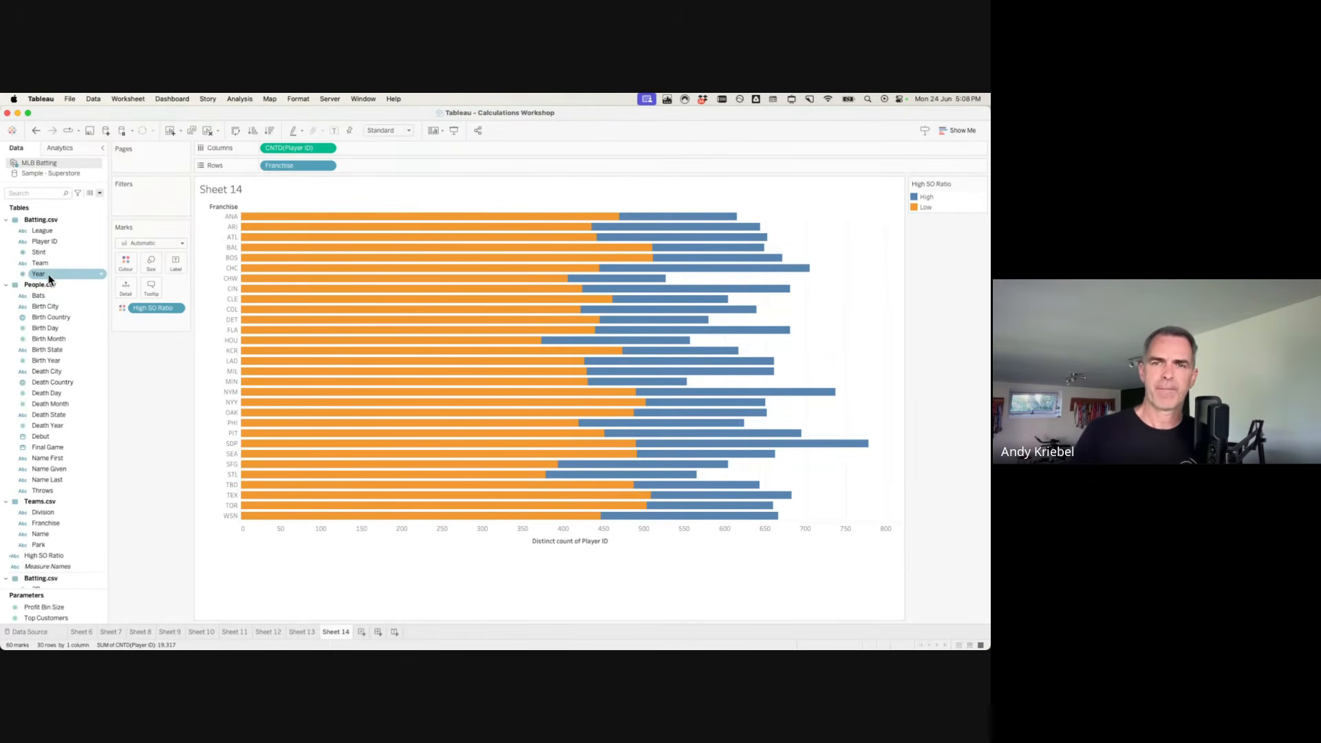
drag(44, 242, 149, 204)
scroll(447, 382, down, 5)
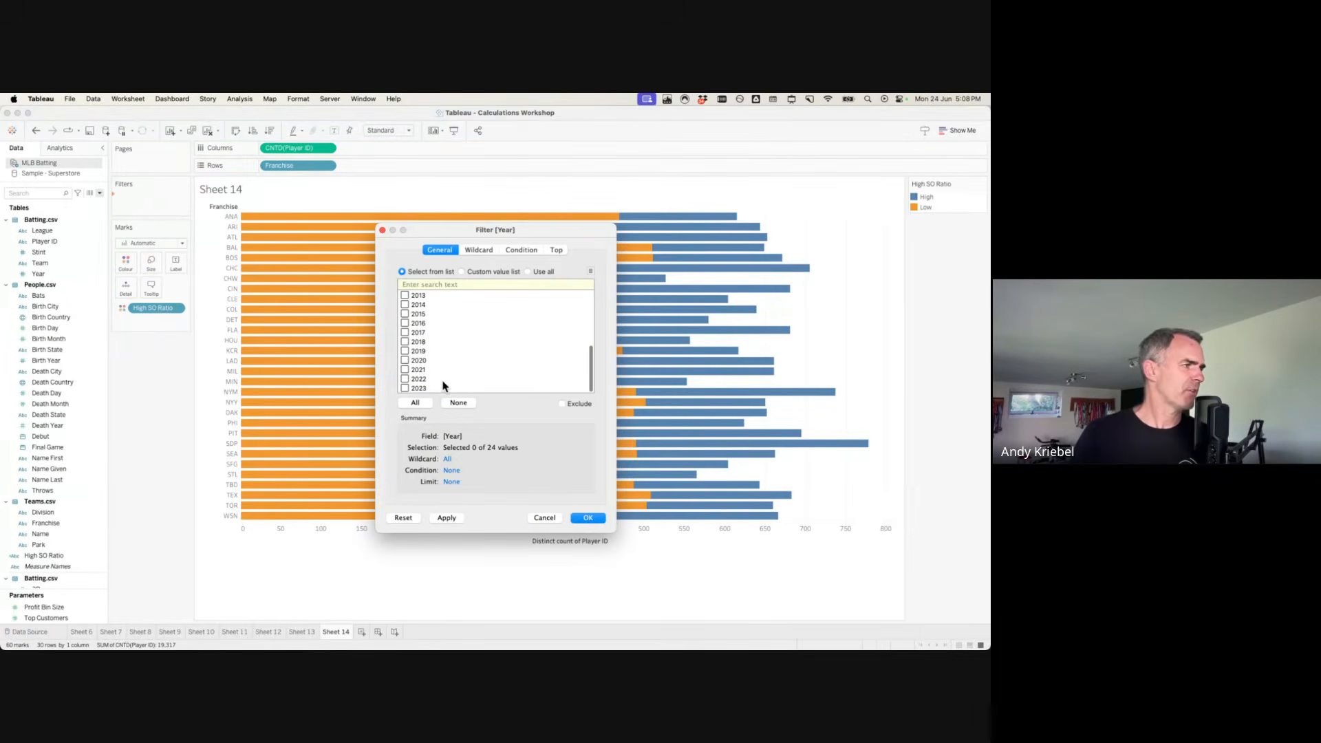
click(405, 388)
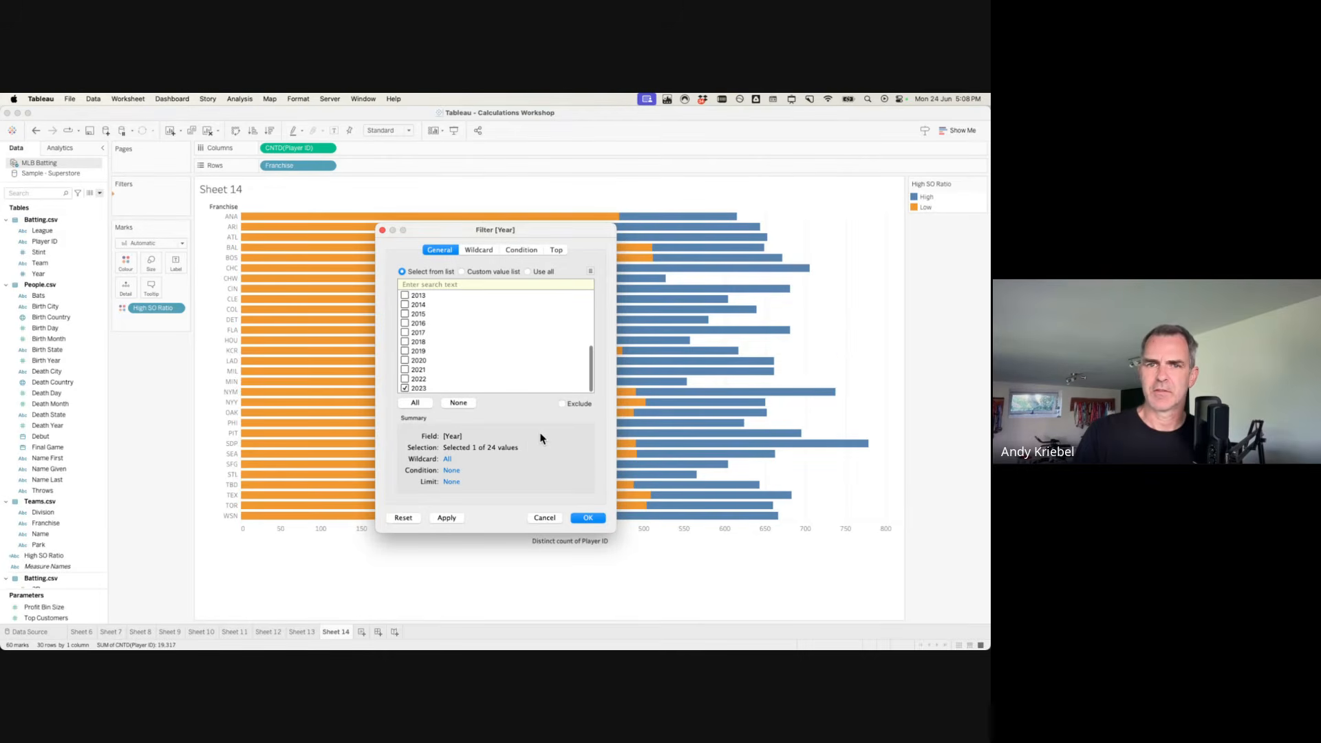
click(588, 518)
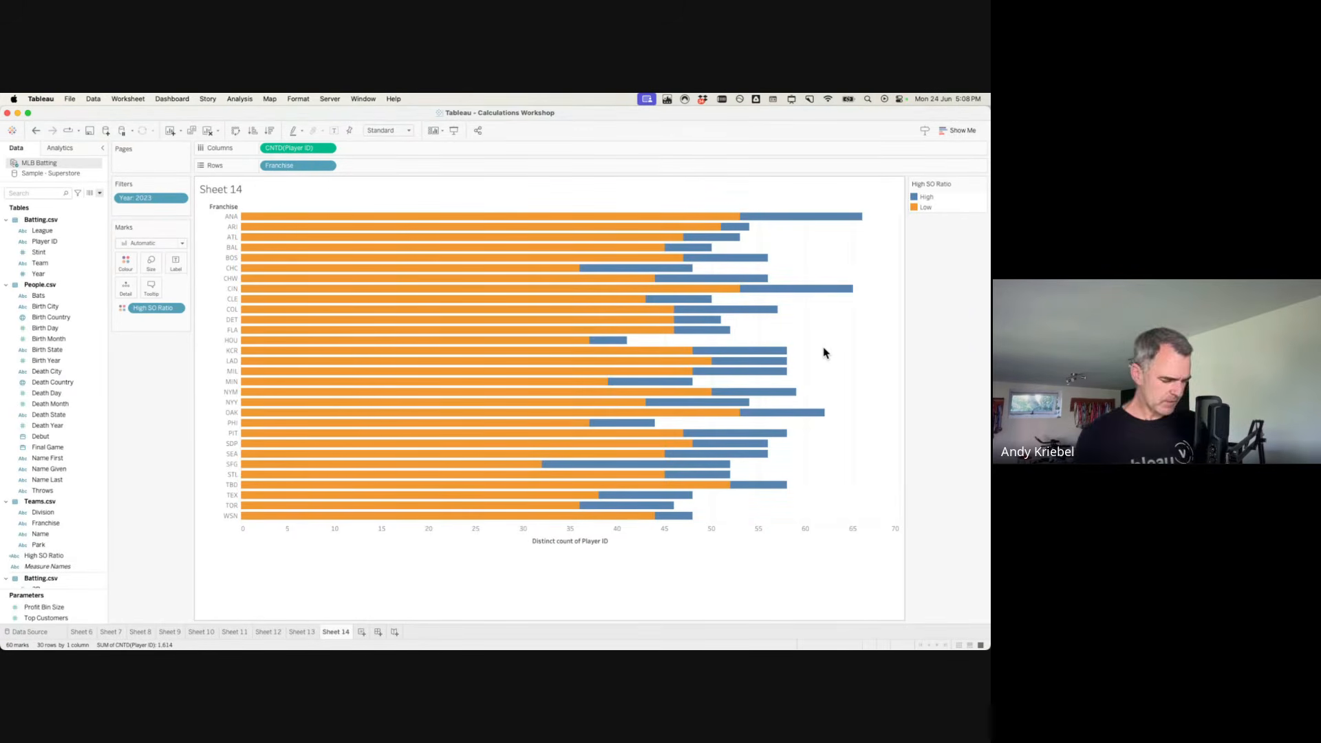
Add Player ID to Columns as a second aggregated field beside the existing CNTD(Player ID).
click(57, 242)
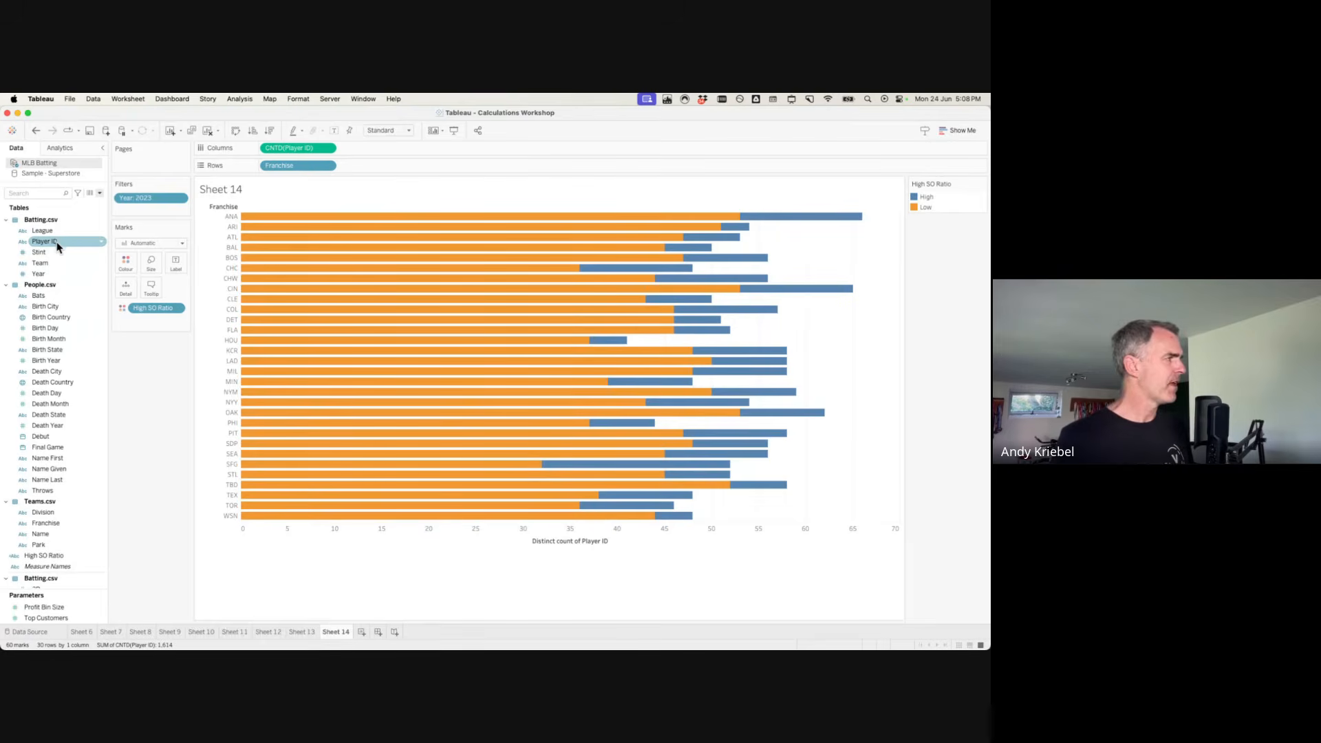
drag(56, 241, 414, 150)
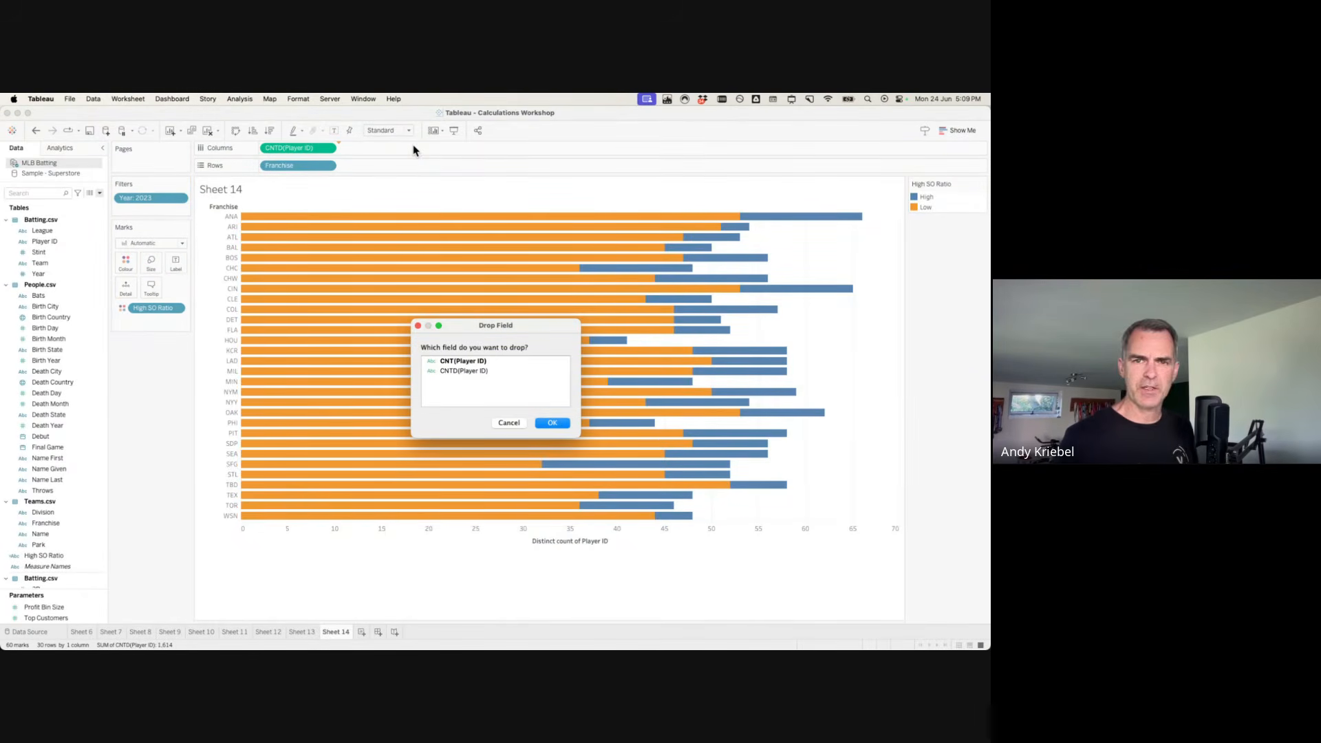
Add a second distinct count of Player ID, CNTD(Player ID), to the columns.
click(459, 372)
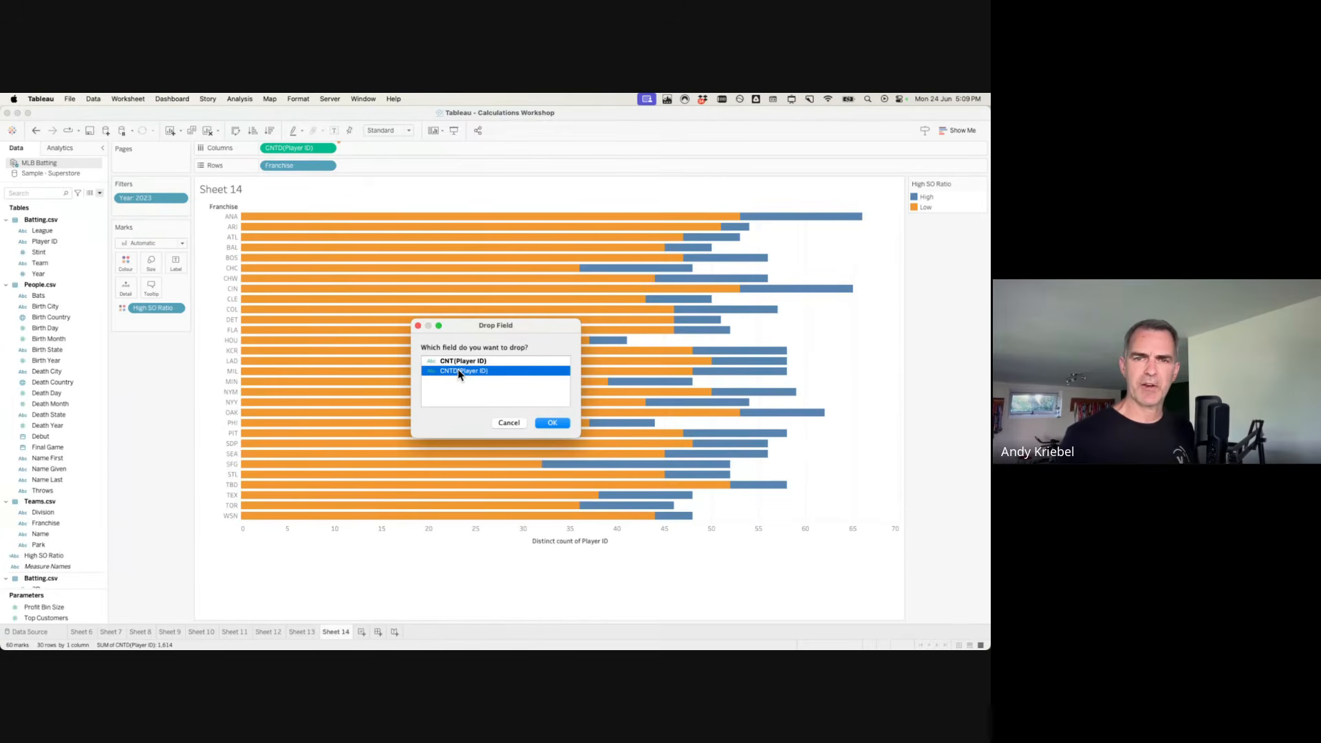
click(557, 423)
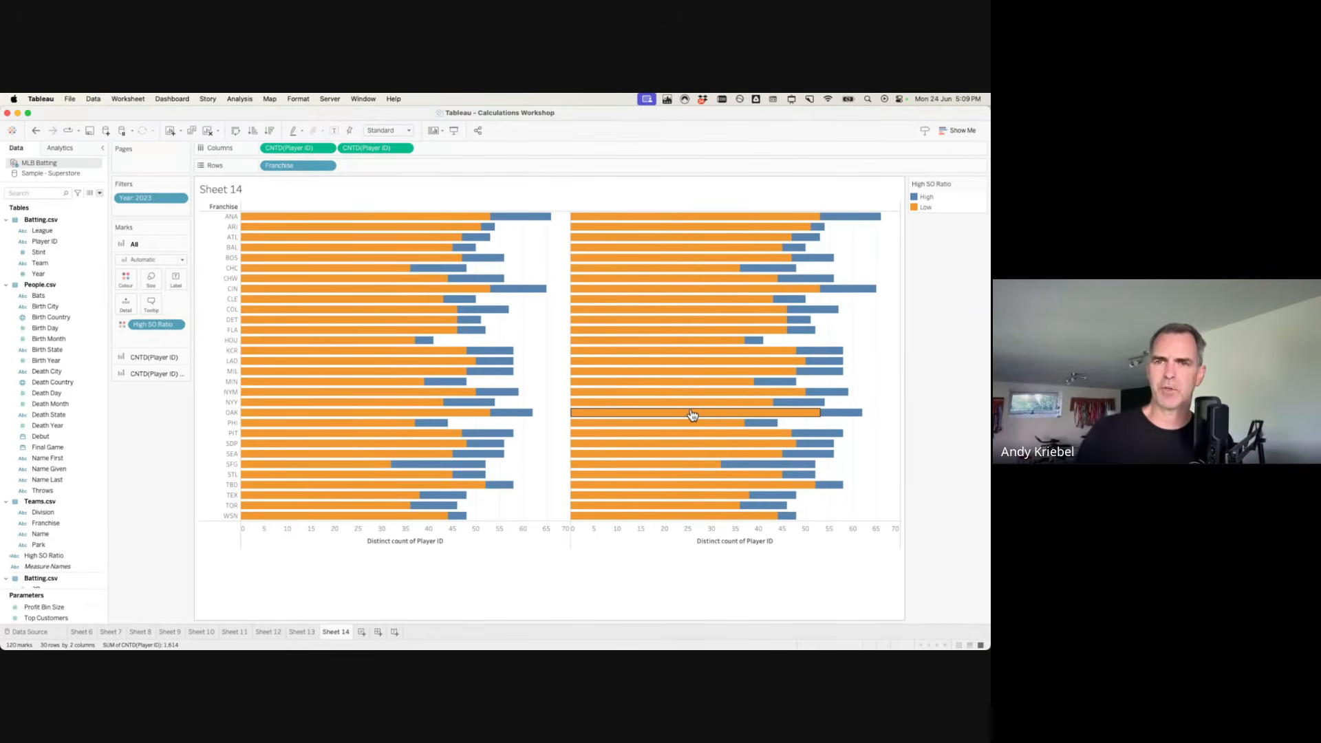
mouse_move(692, 414)
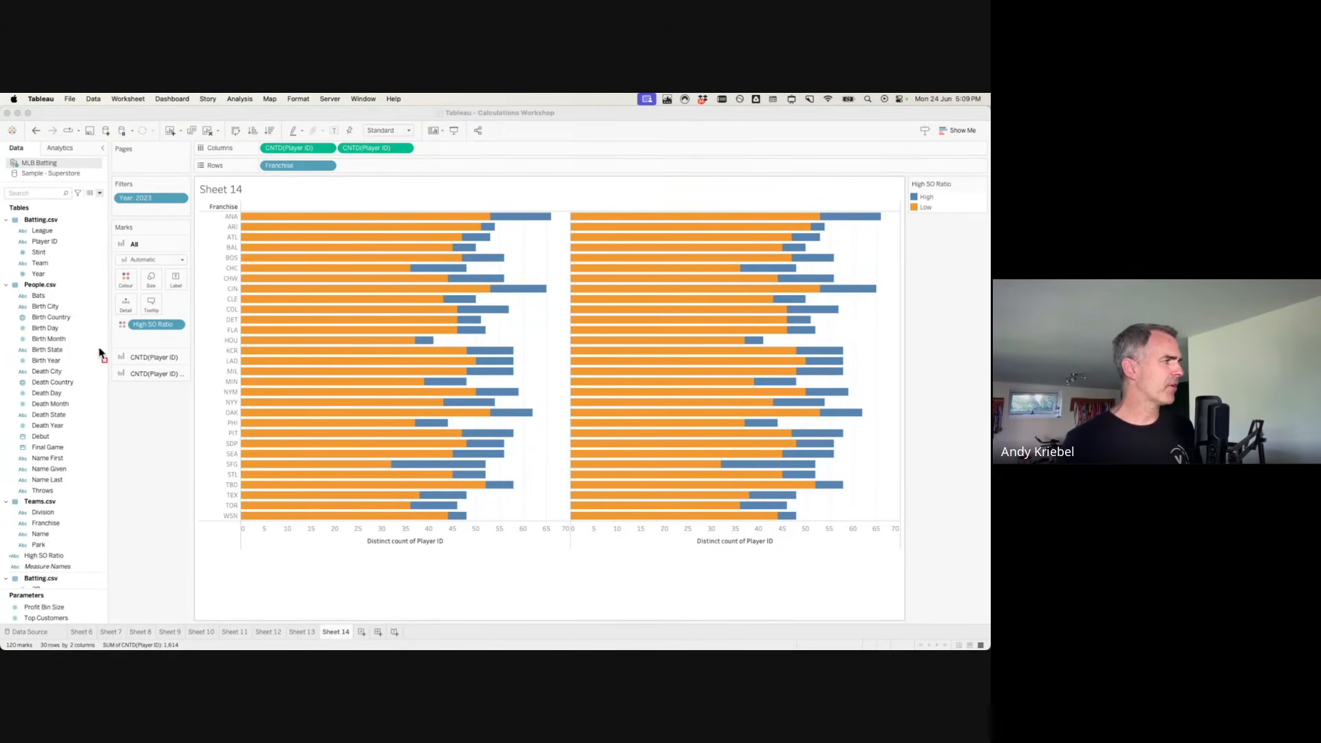
Remove High SO Ratio from the marks of the second CNTD(Player ID) bar chart only.
drag(97, 342, 204, 401)
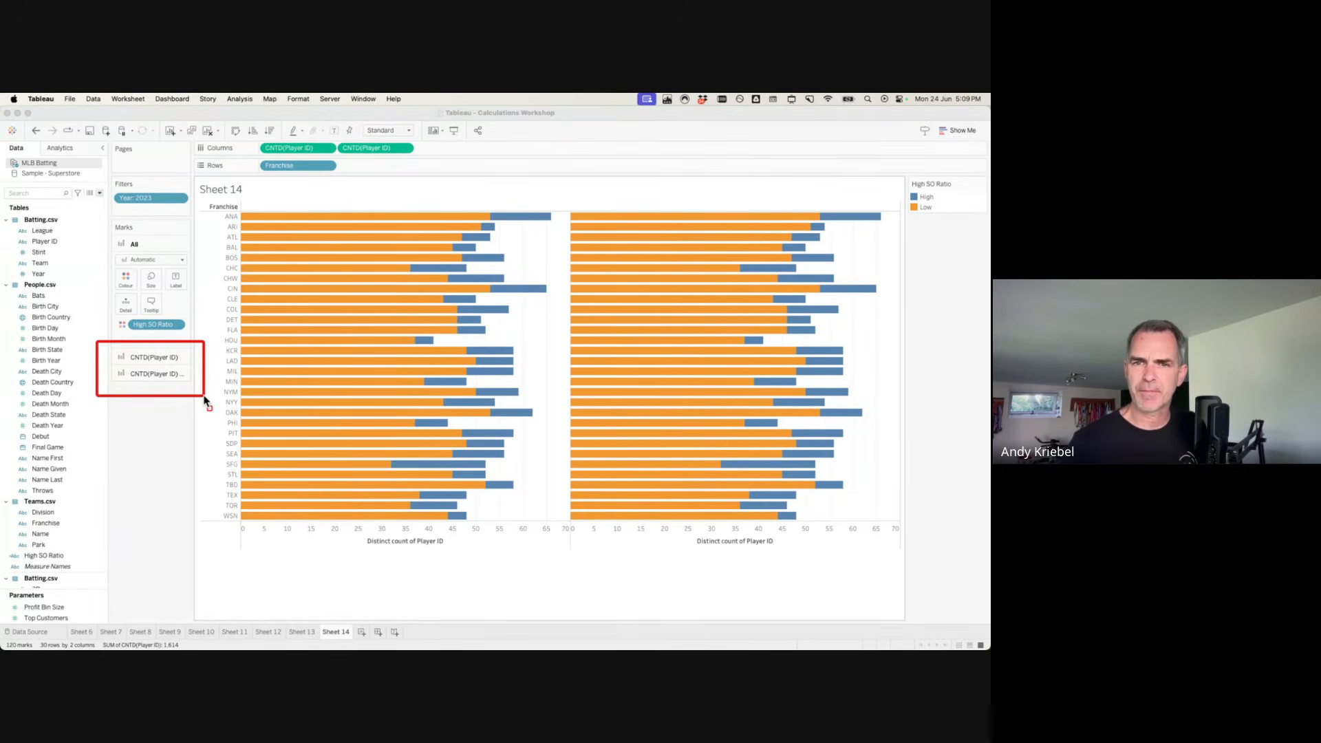
click(144, 378)
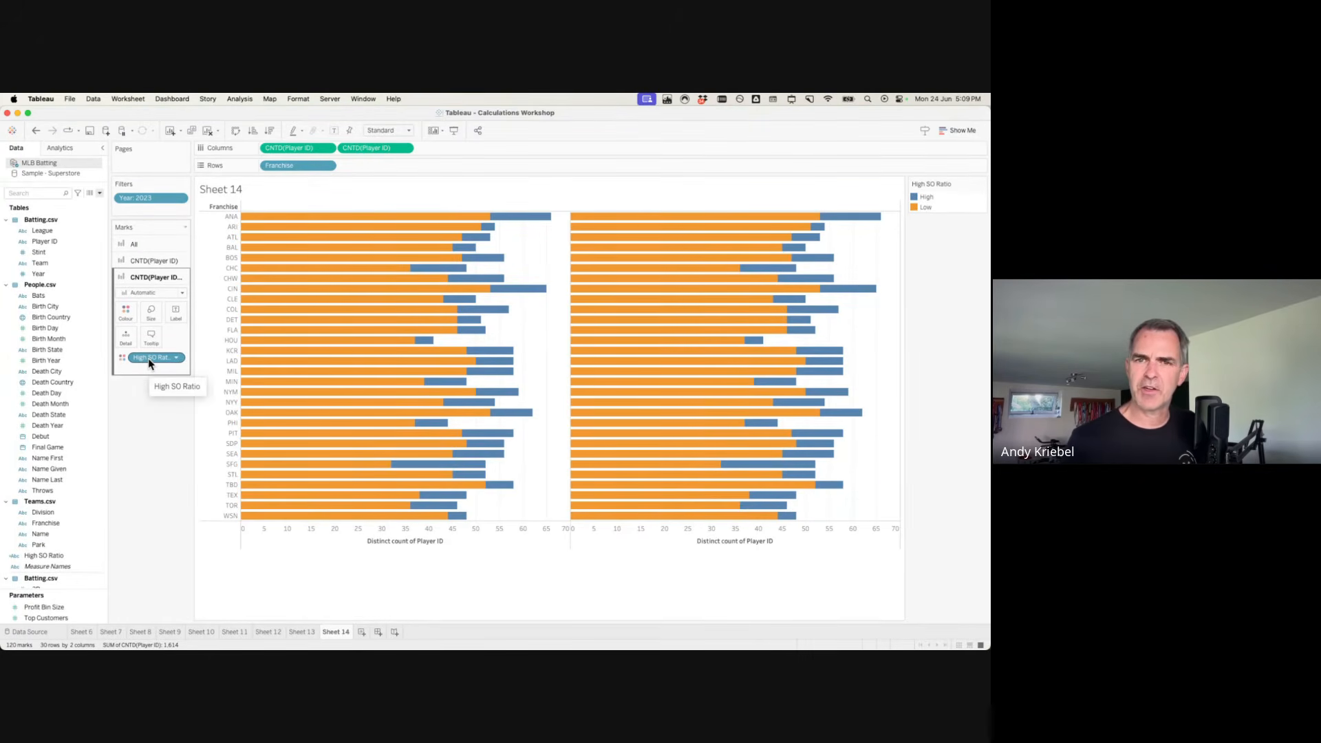
drag(150, 357, 149, 432)
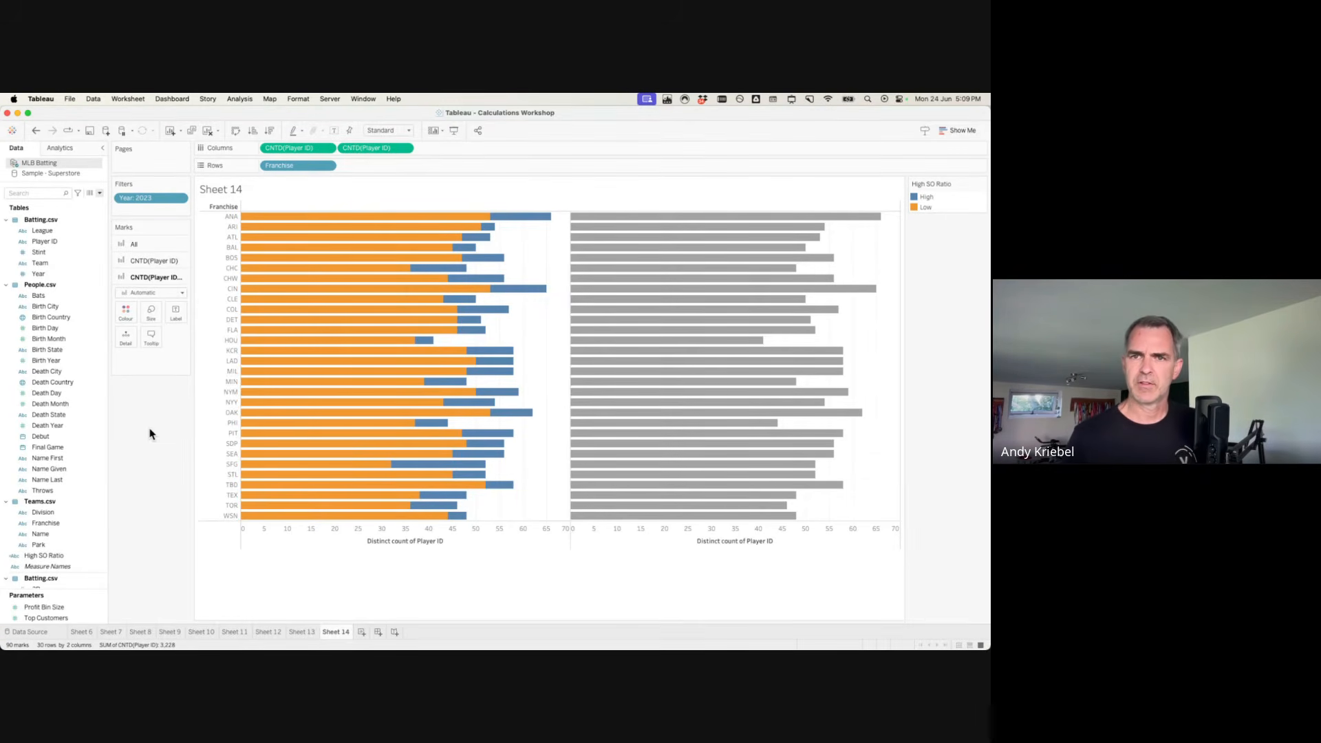
Create a new calculated field in the MLB Batting data source named High SO Ratio Aggregate.
click(100, 194)
click(94, 204)
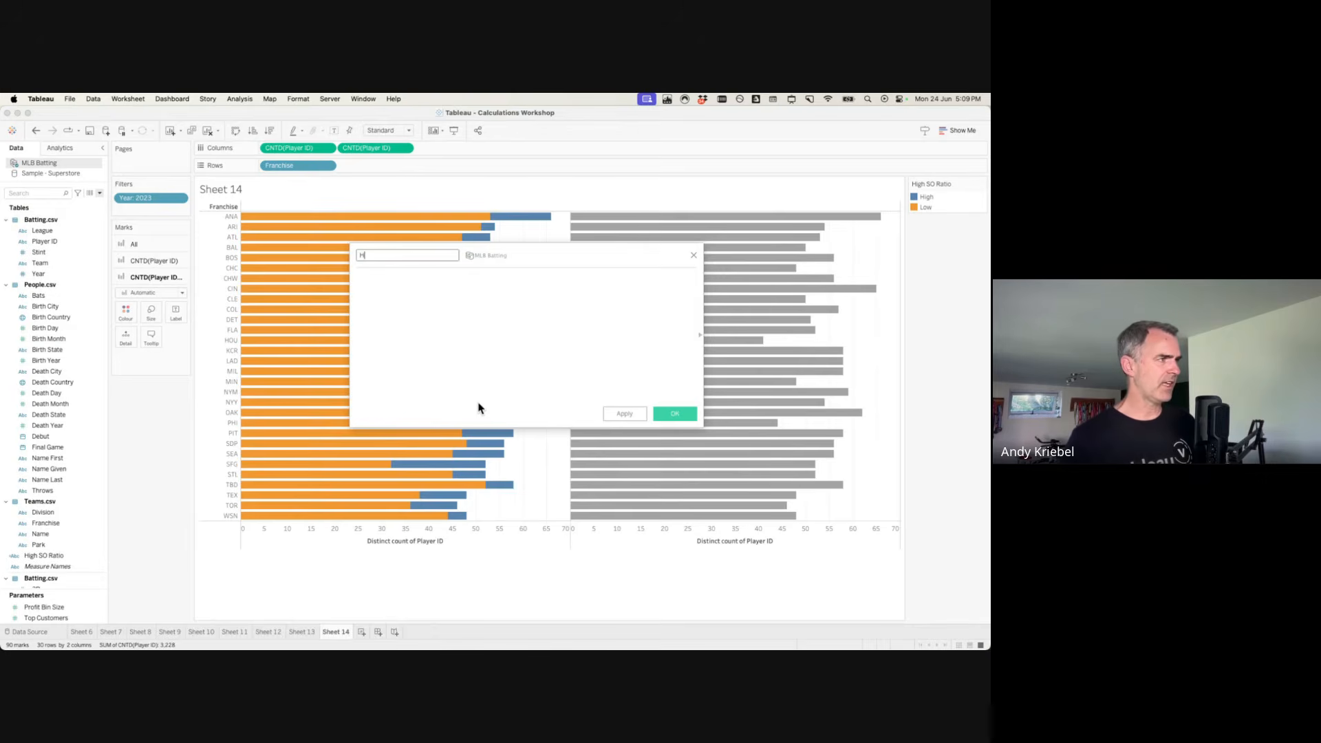
text(igh SO Ra)
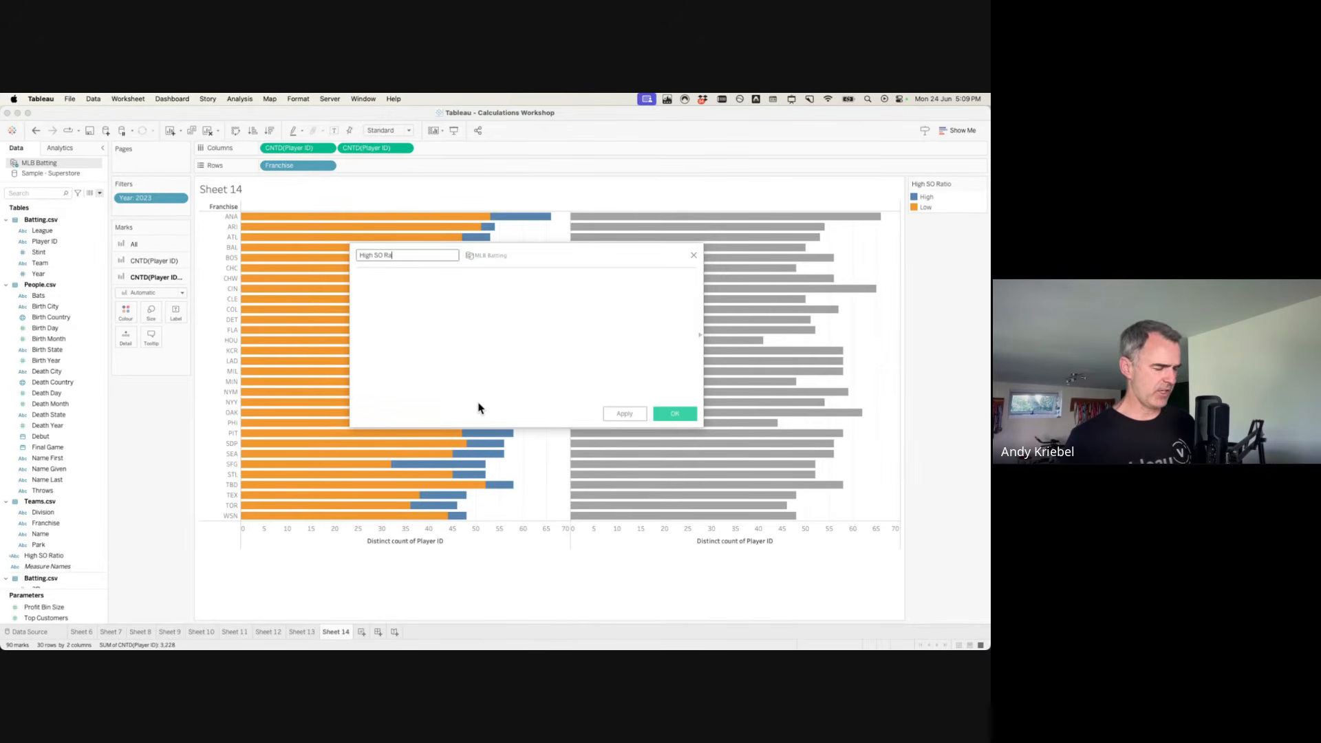
text(tio)
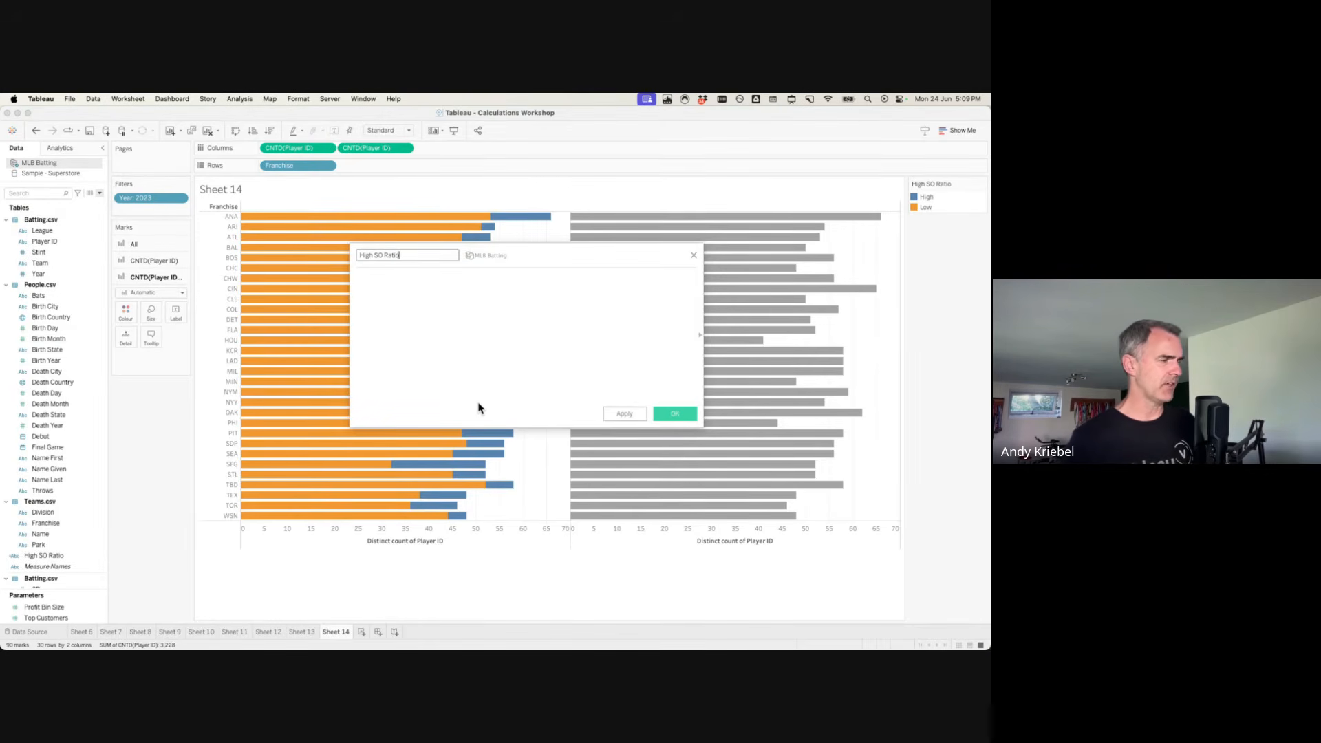
text( Aggregate)
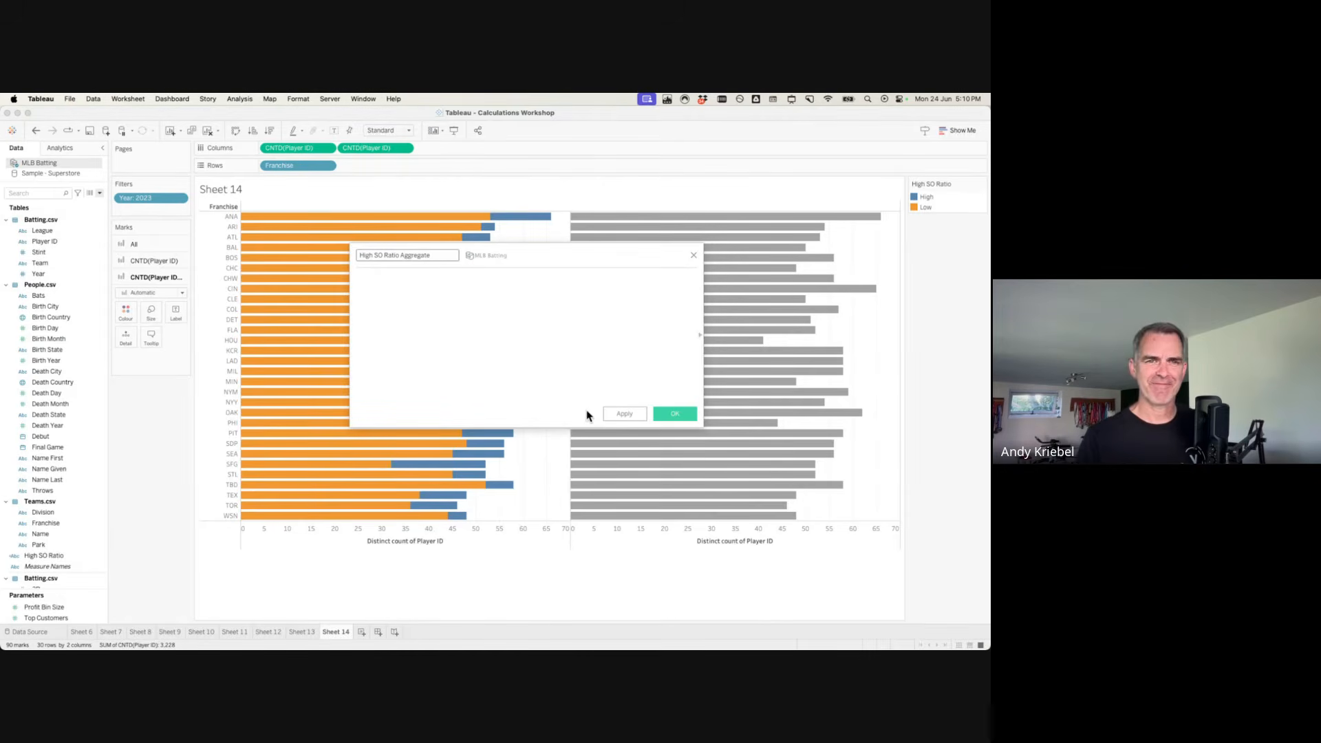
Start the formula with the condition IF [SO Ratio Aggregated] > .3.
click(523, 319)
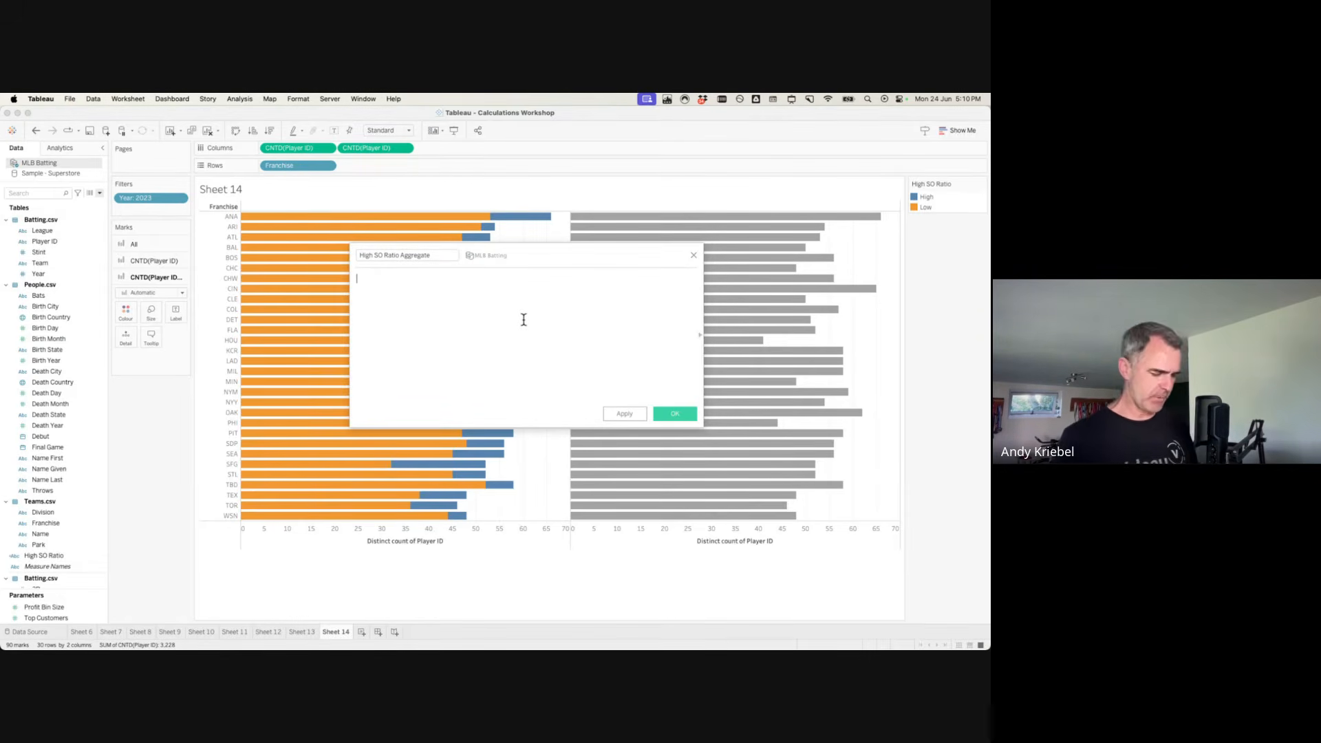
text(IF)
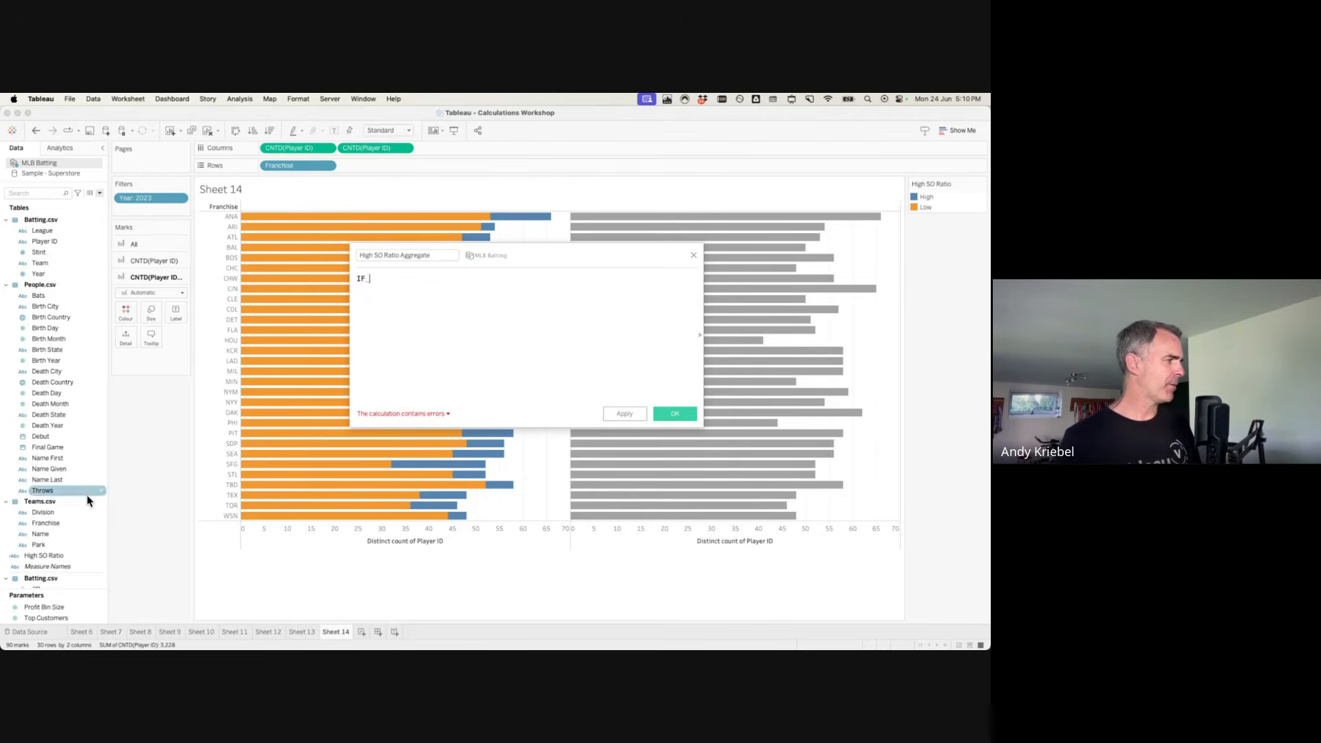
scroll(89, 501, down, 10)
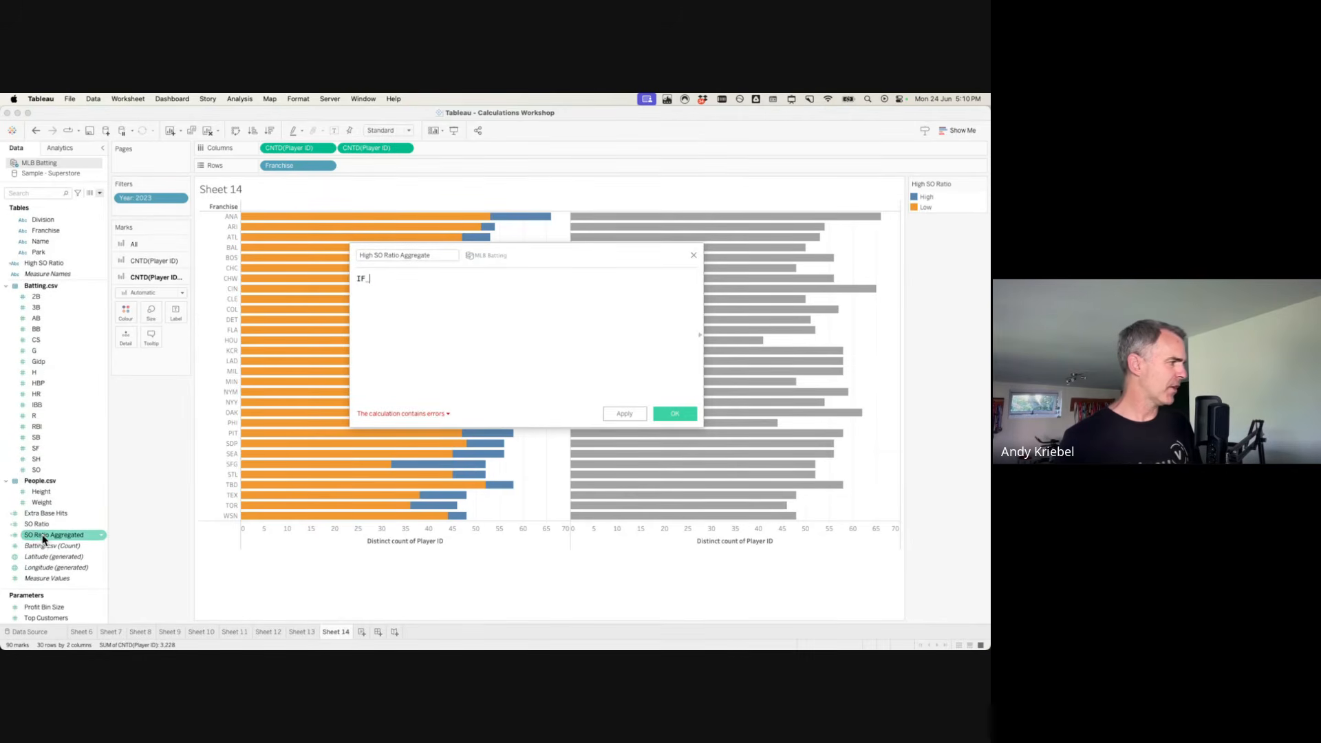
drag(42, 534, 389, 329)
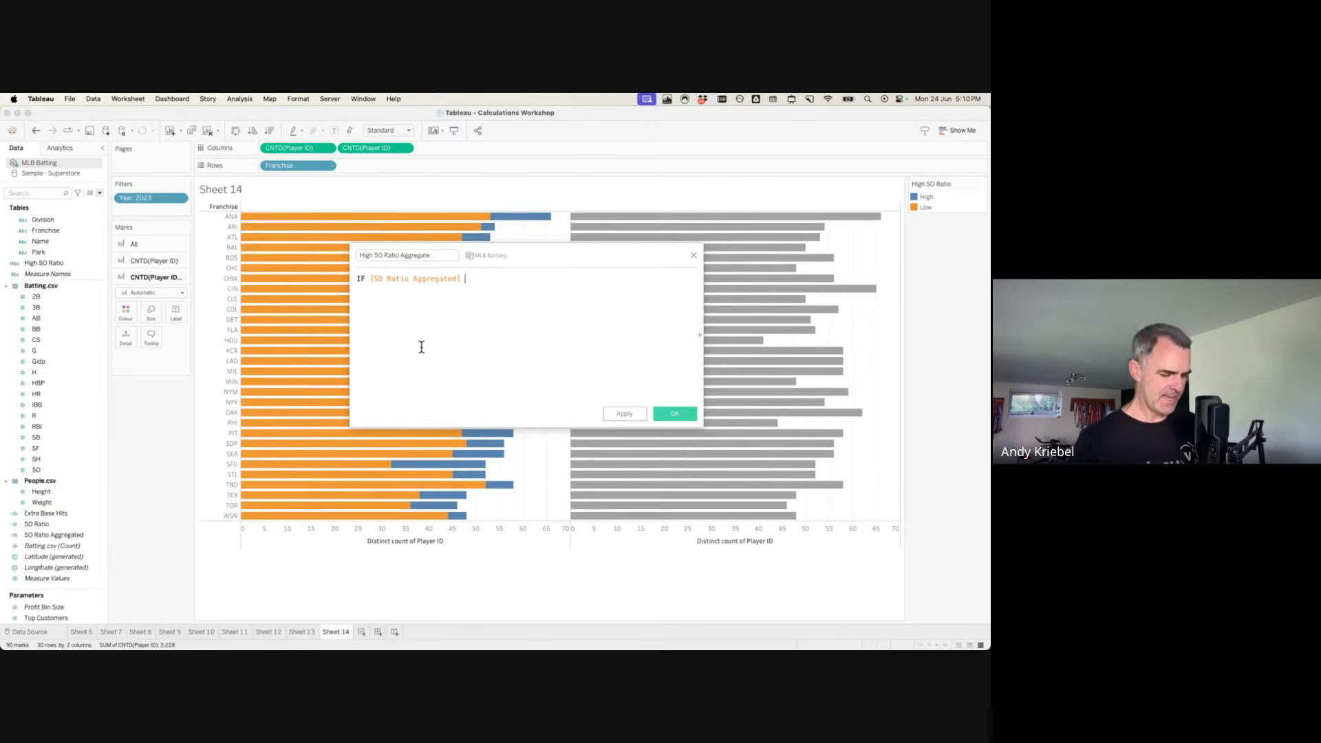
text(> .3)
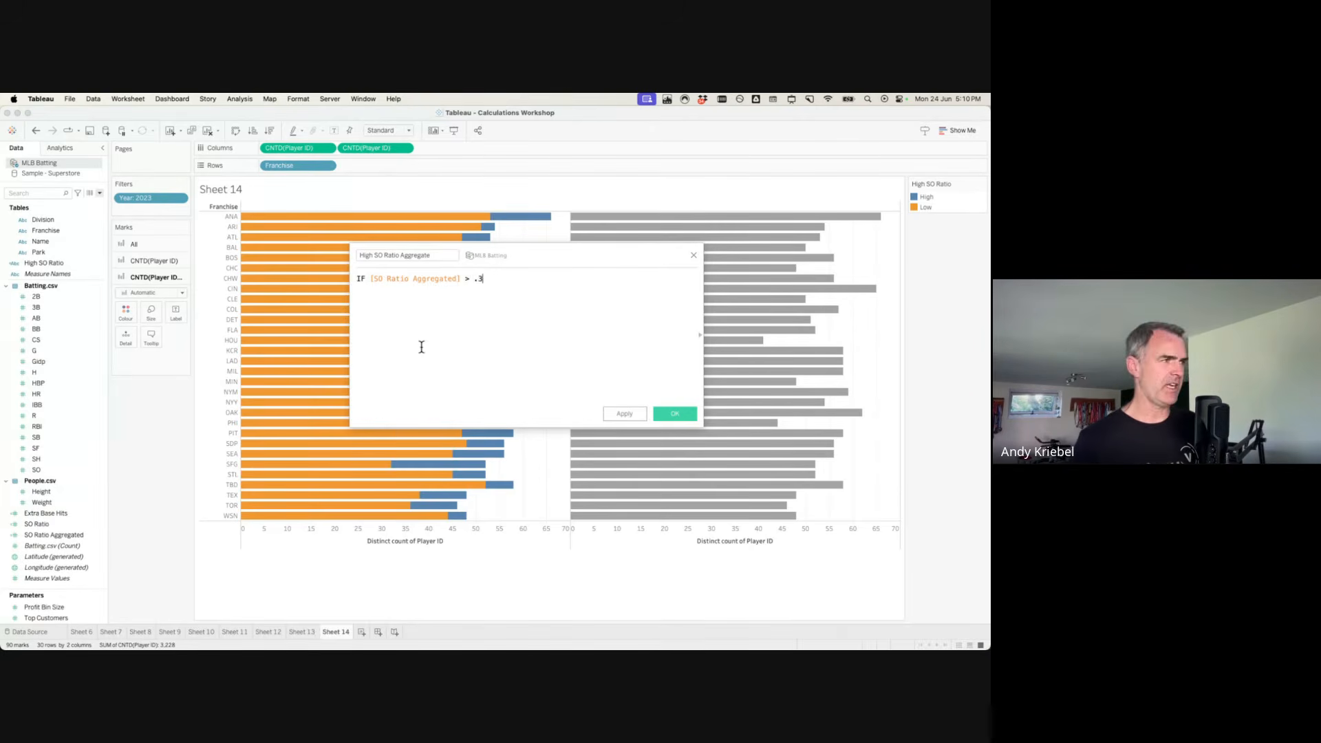
Complete the formula on separate lines with THEN 'High', ELSE 'Low' and END.
key(Return)
text(THEN)
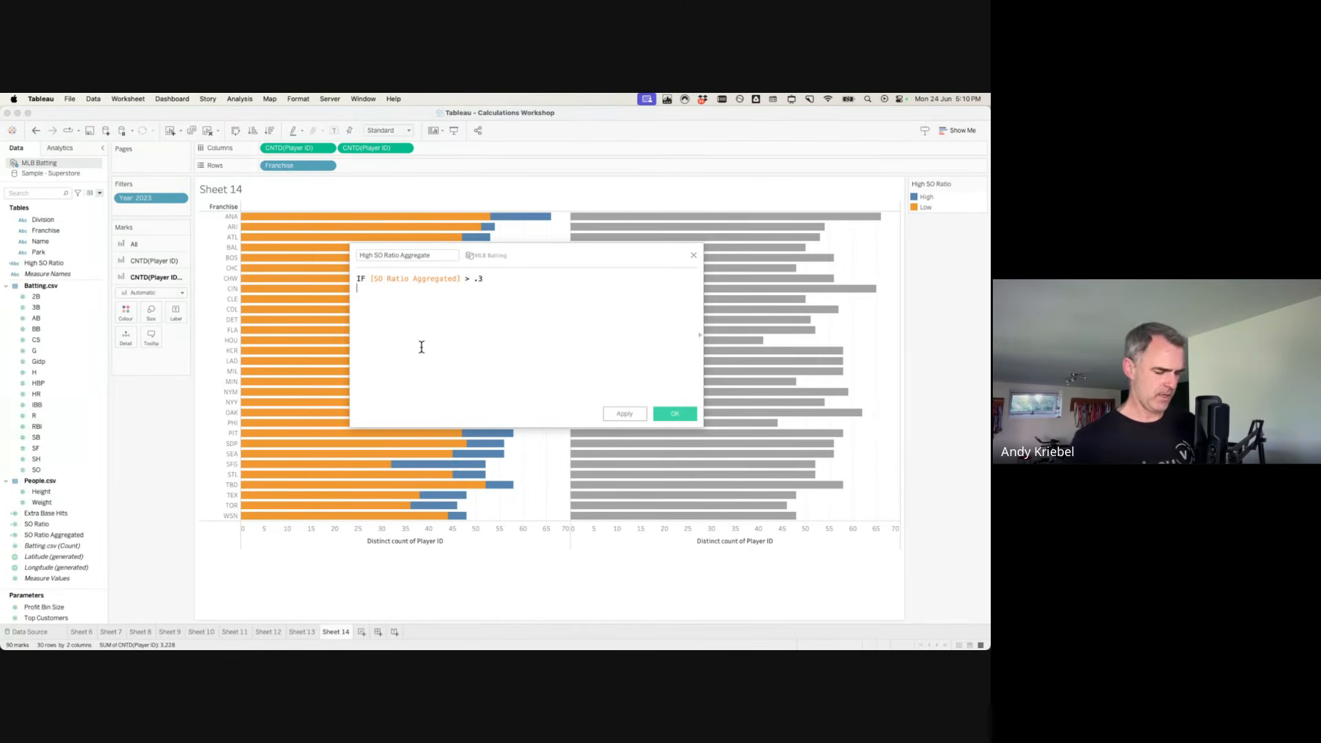
text( 'High)
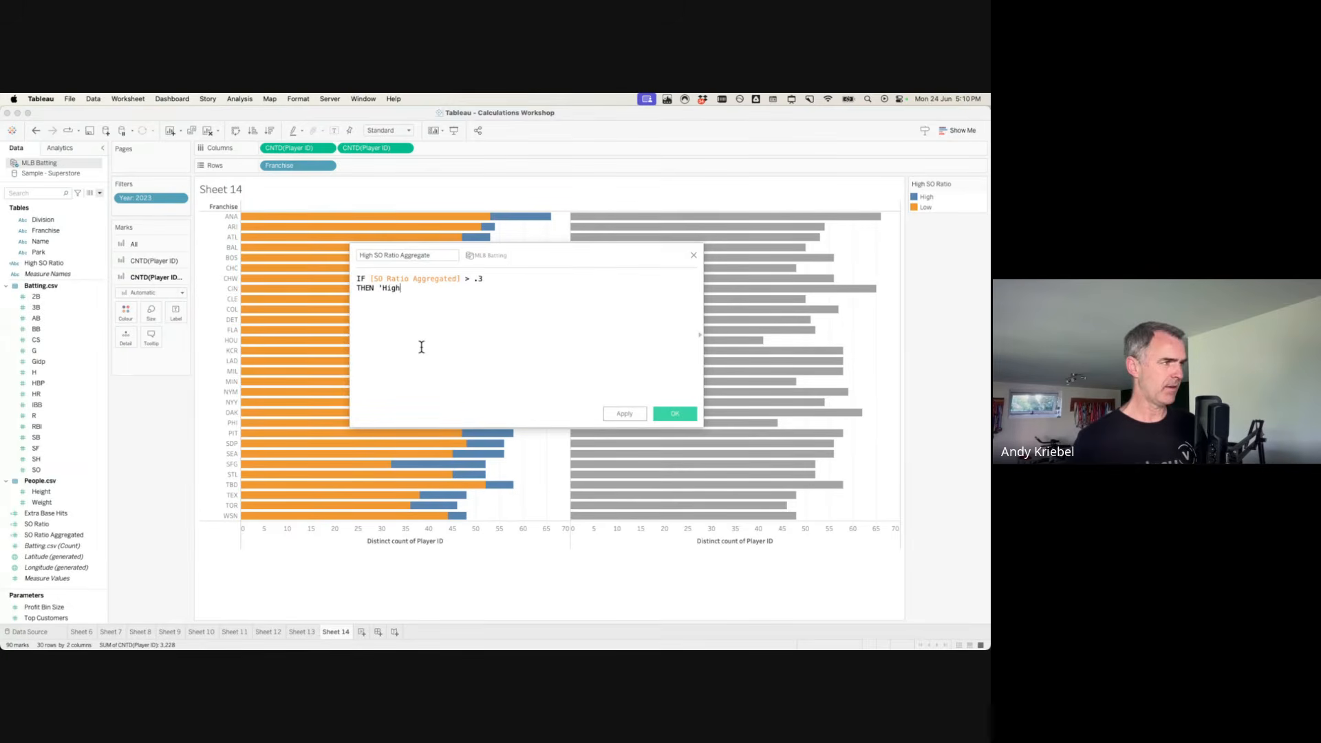
text(')
key(Return)
text(ELS)
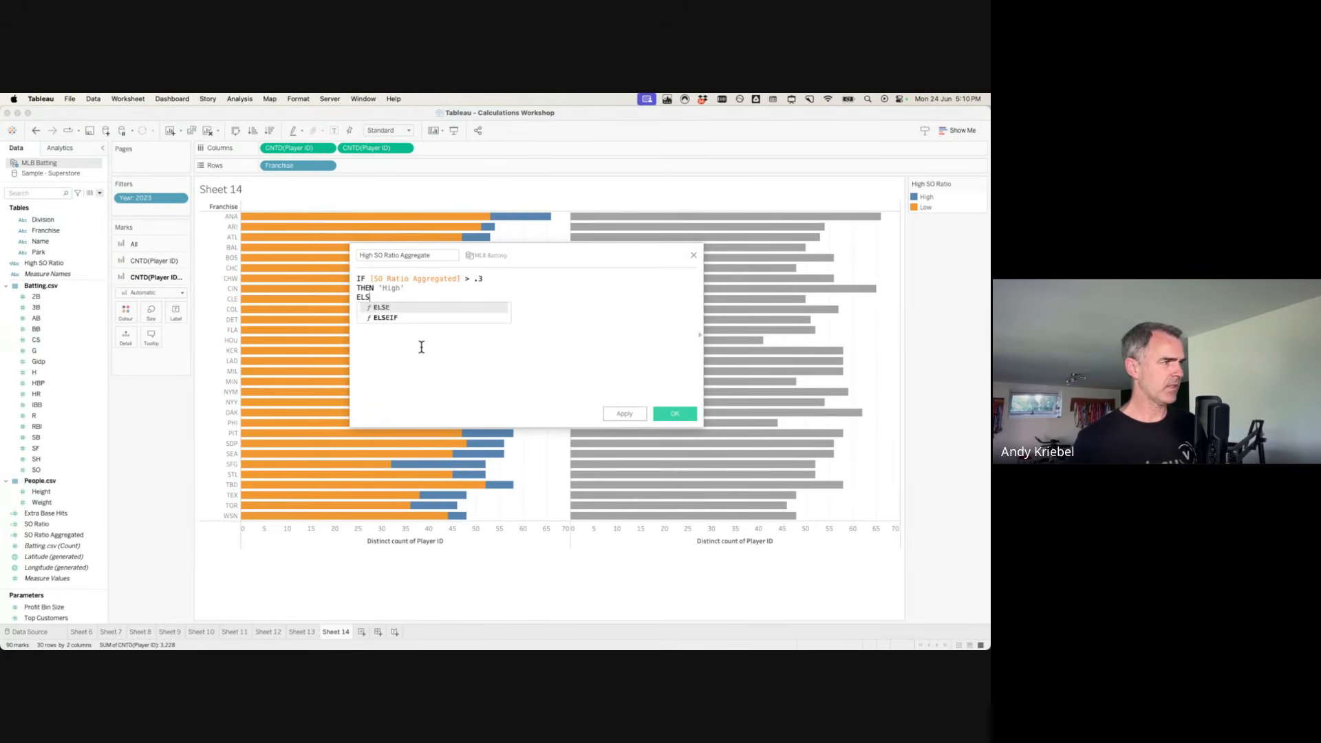
text(E 'Low')
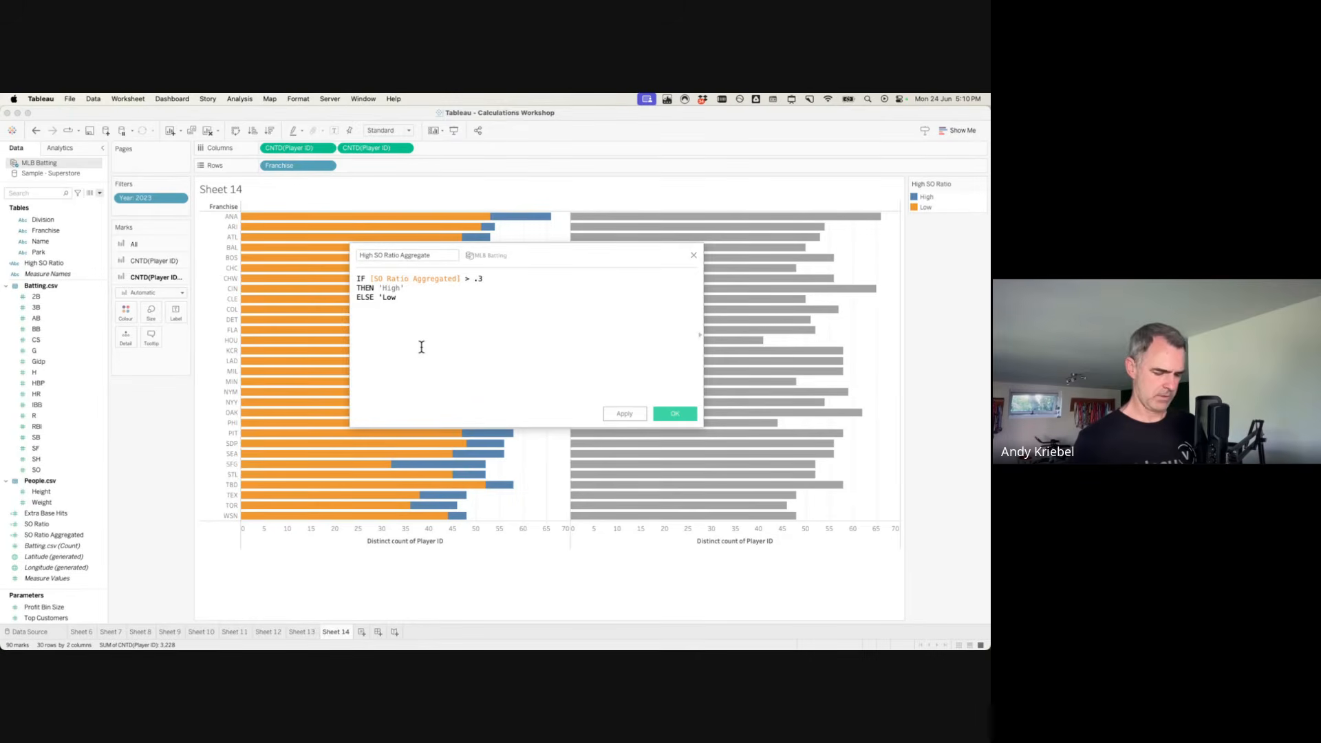
key(Return)
text(END)
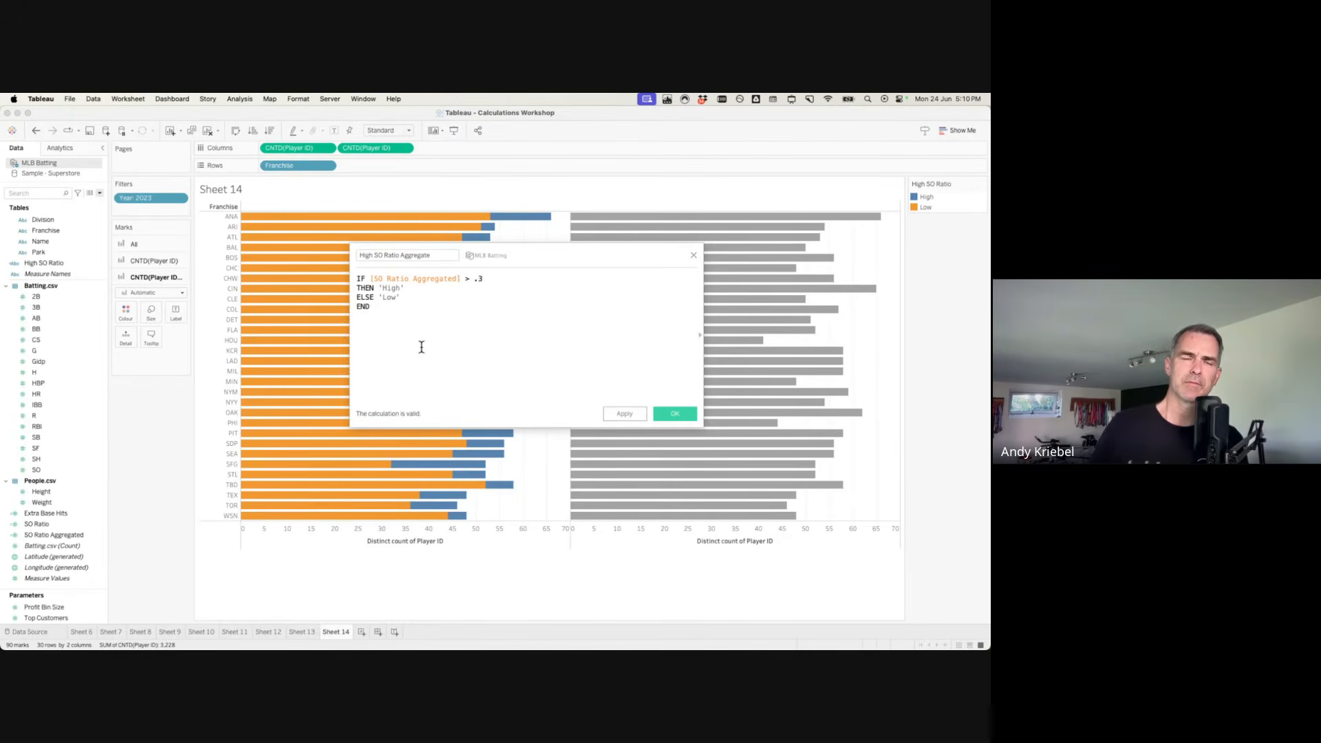
Enlarge the formula text in the calculation editor and save the High SO Ratio Aggregate field.
key(super+plus)
key(super+plus)
key(super+plus)
key(super+plus)
key(super+plus)
key(super+plus)
key(super+plus)
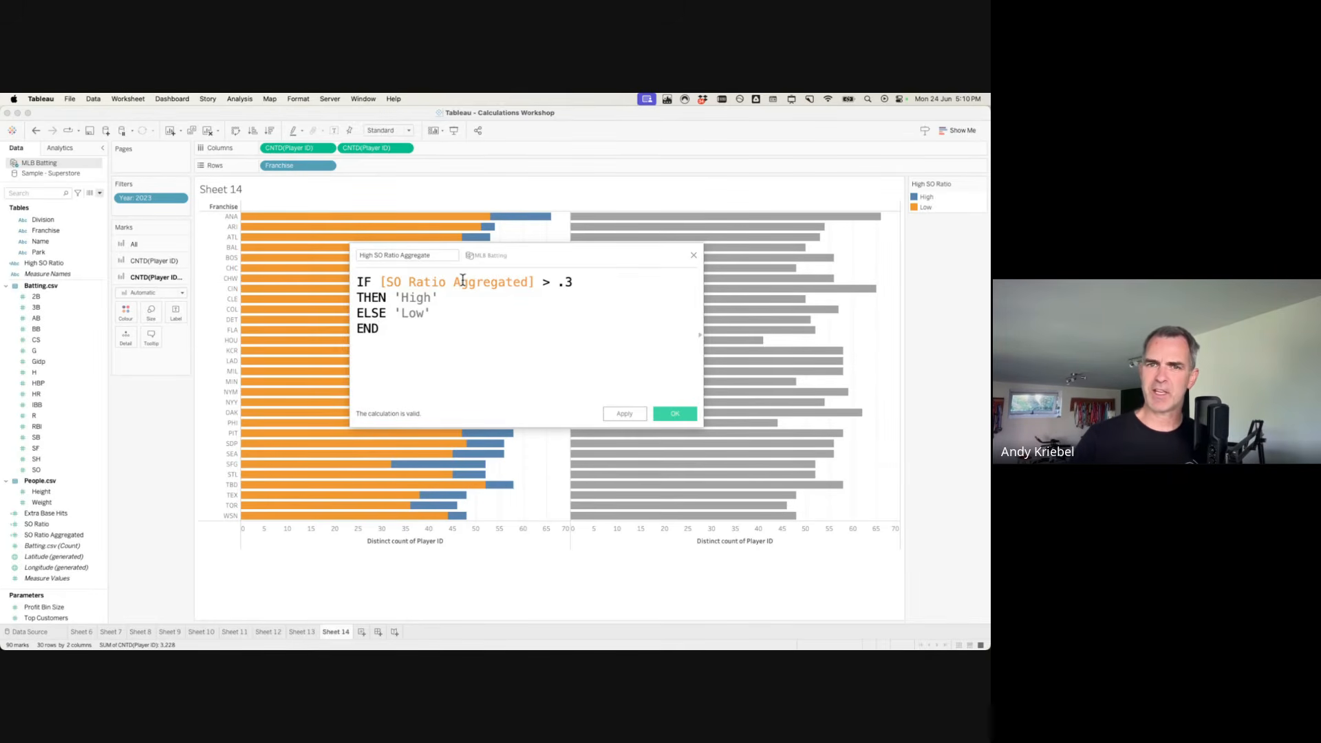
click(674, 413)
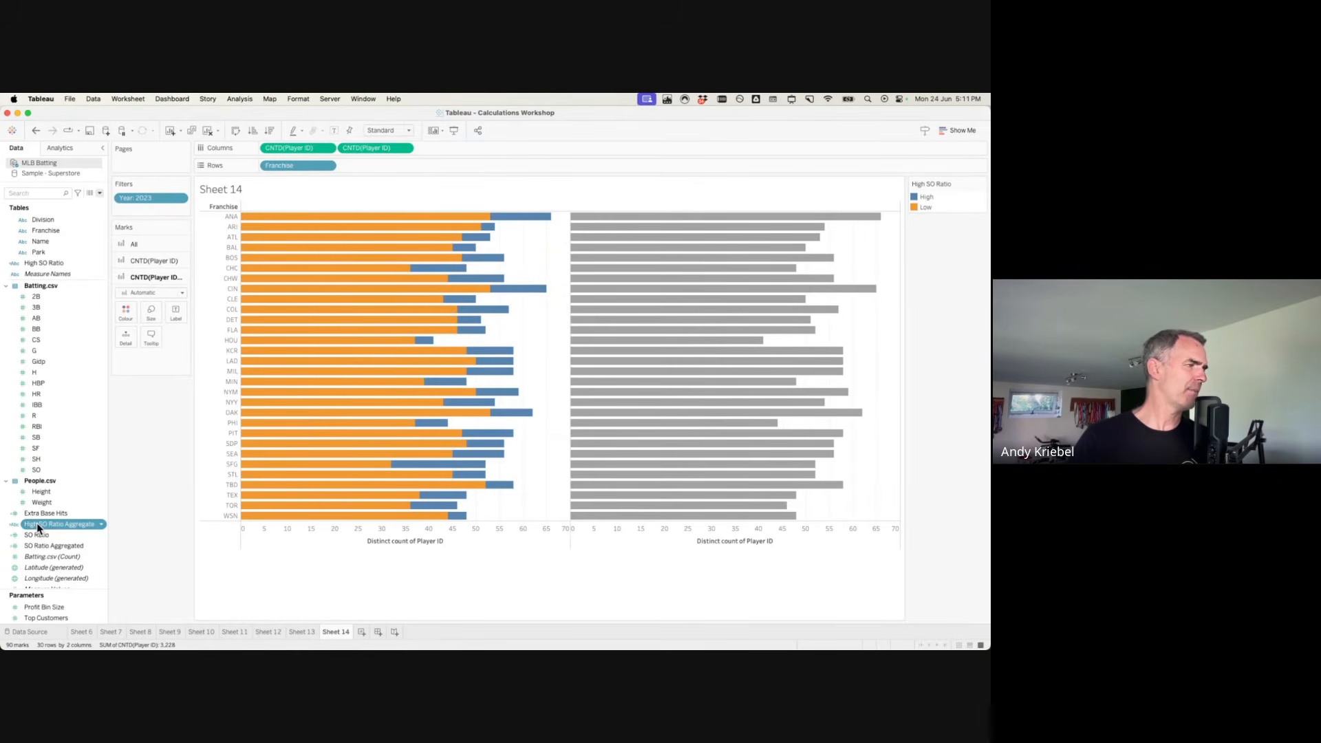
Colour the second CNTD(Player ID) bar chart by High SO Ratio Aggregate.
scroll(38, 523, down, 1)
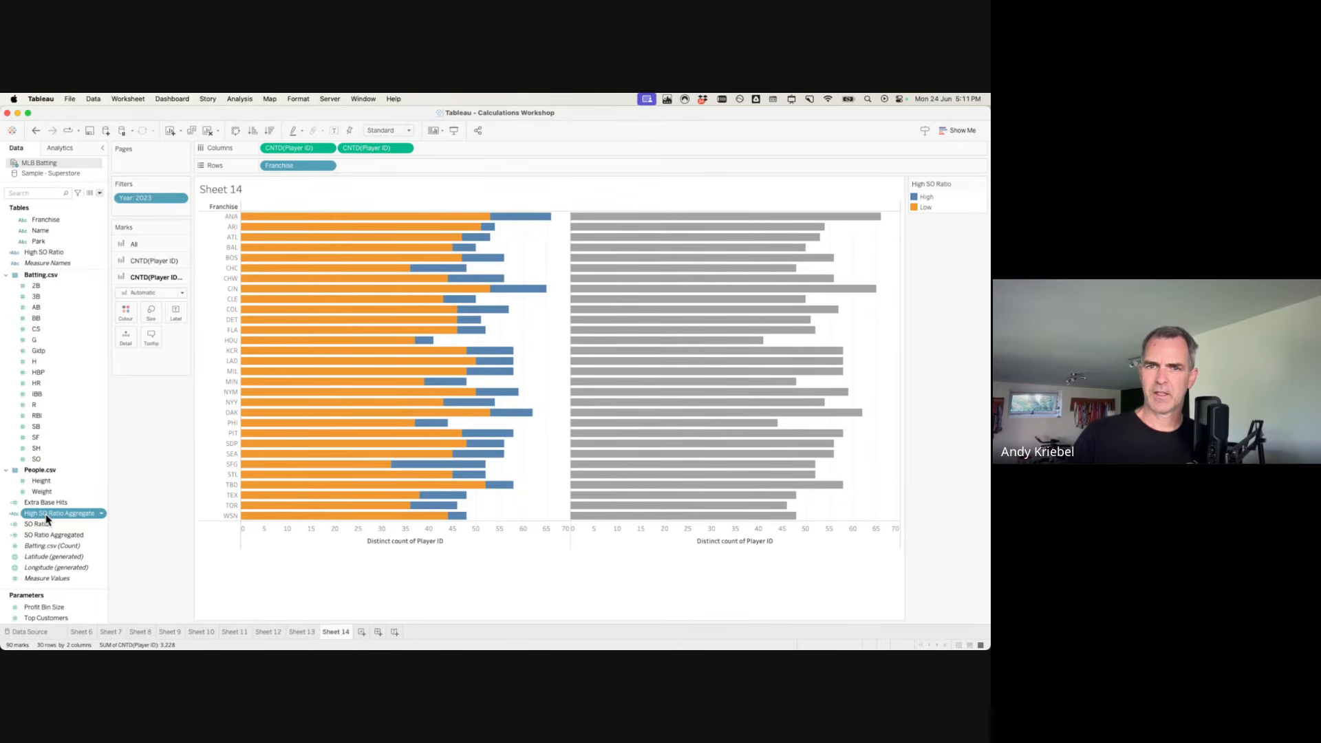
drag(46, 519, 158, 280)
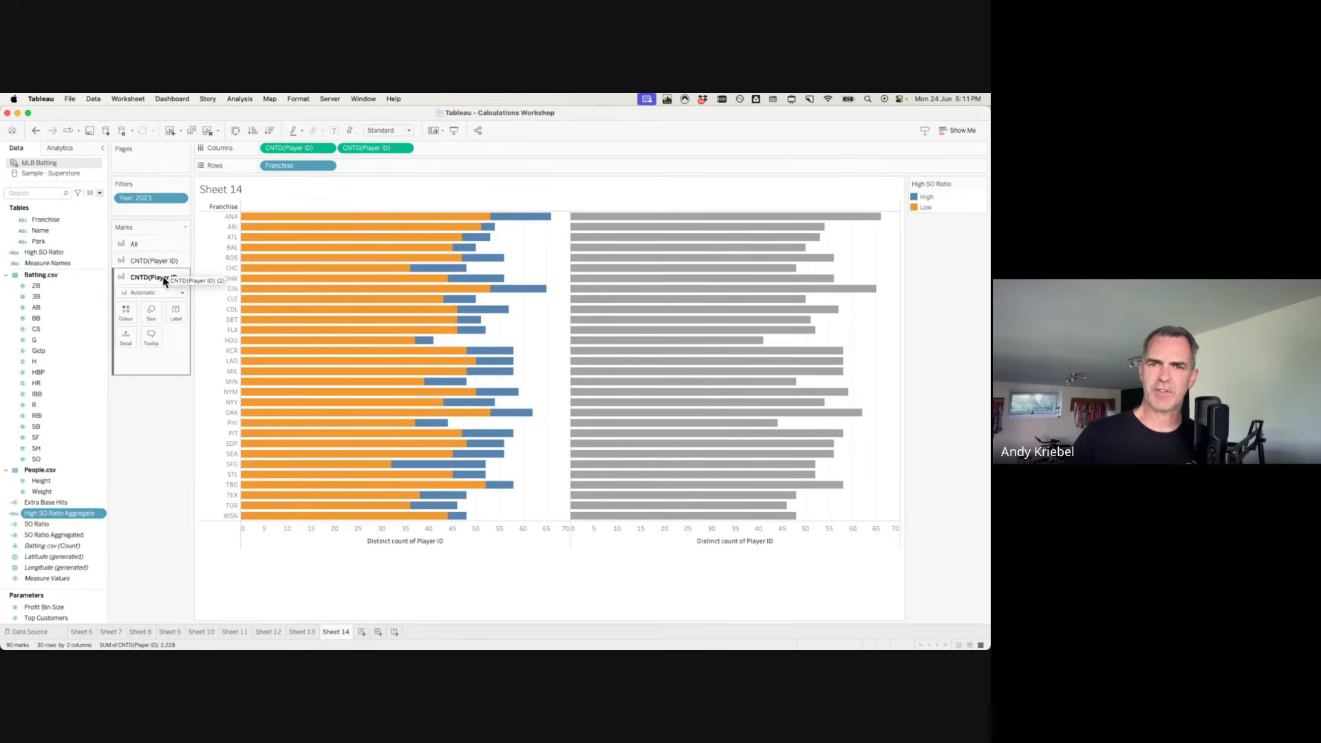
drag(164, 280, 50, 521)
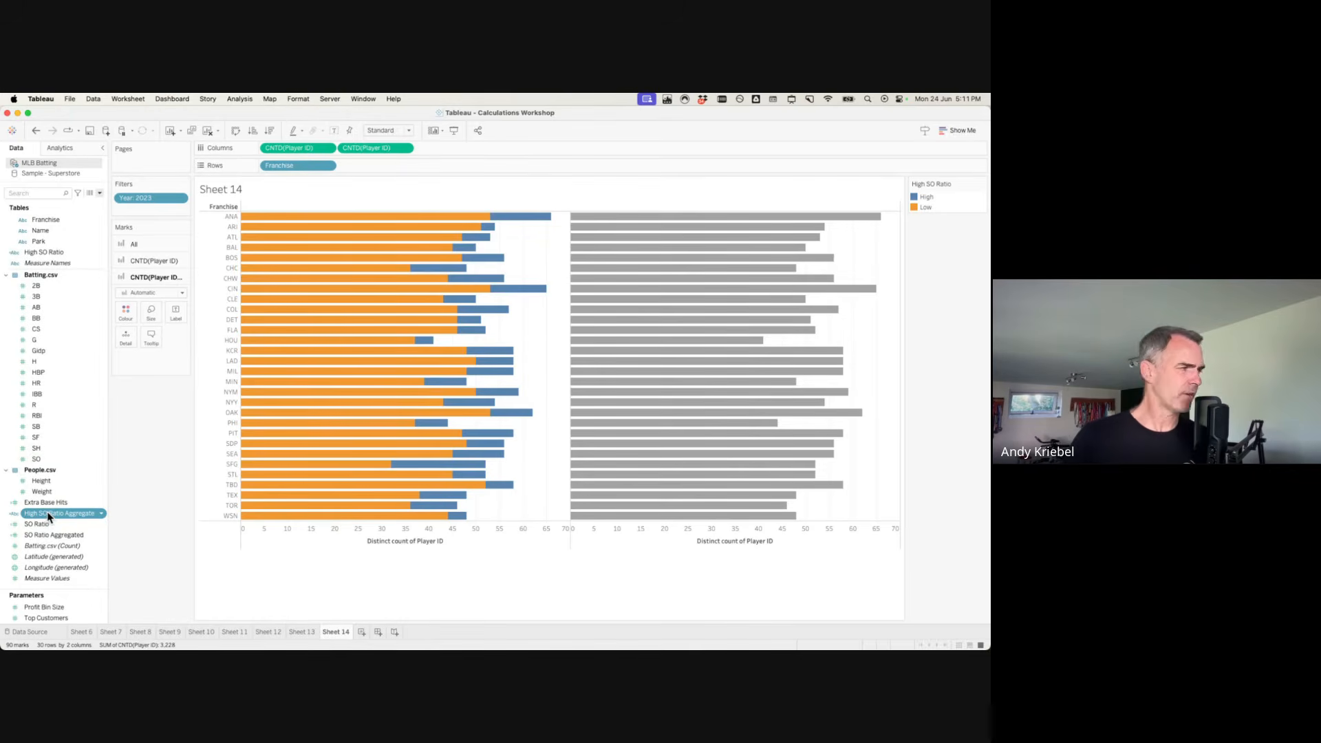
drag(49, 514, 126, 313)
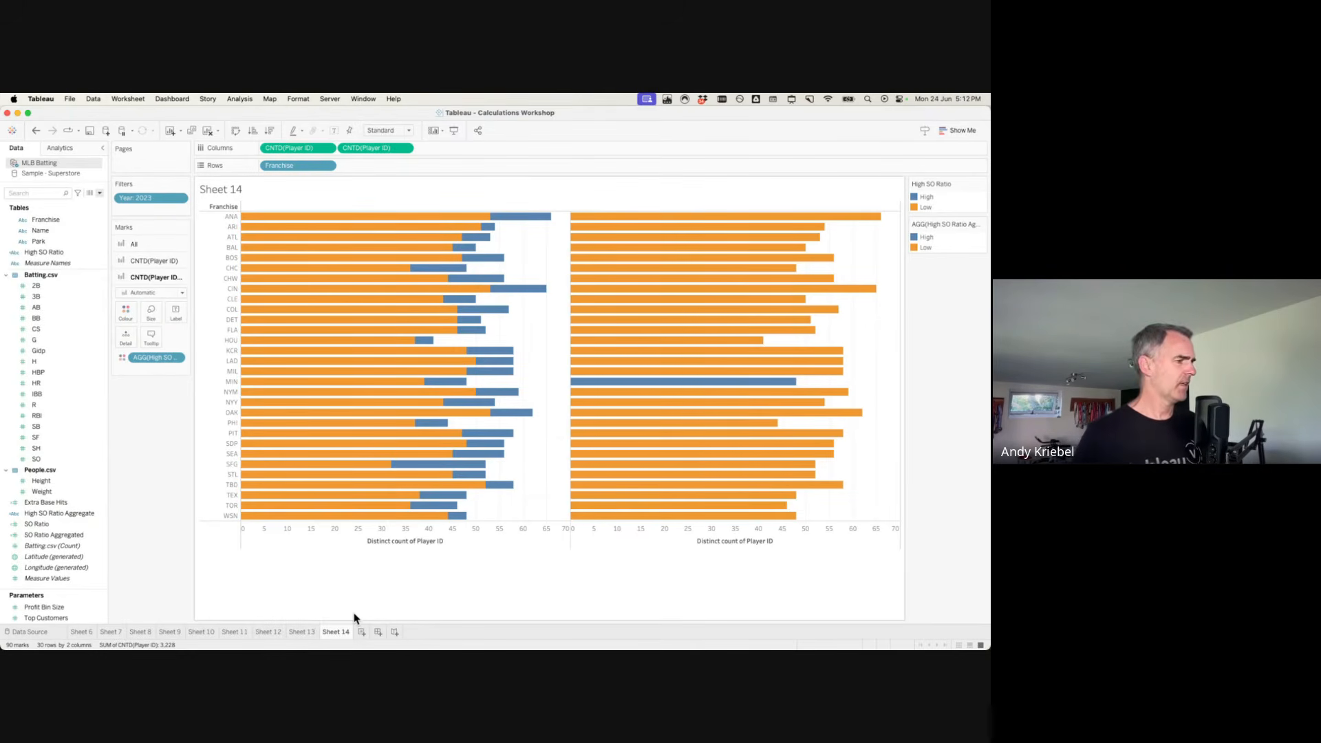
Switch to the slide presentation and advance to the slide "What are Table Calculations?".
key(ctrl+Right)
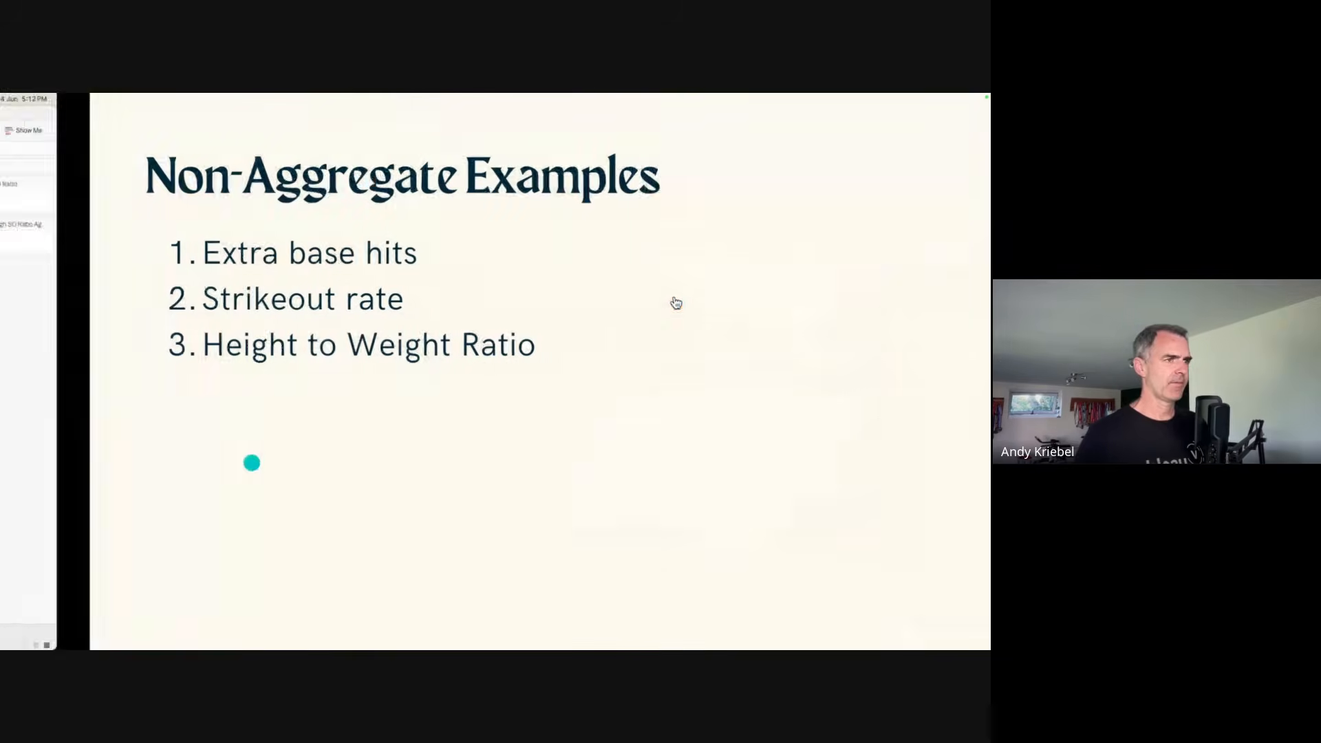
click(674, 297)
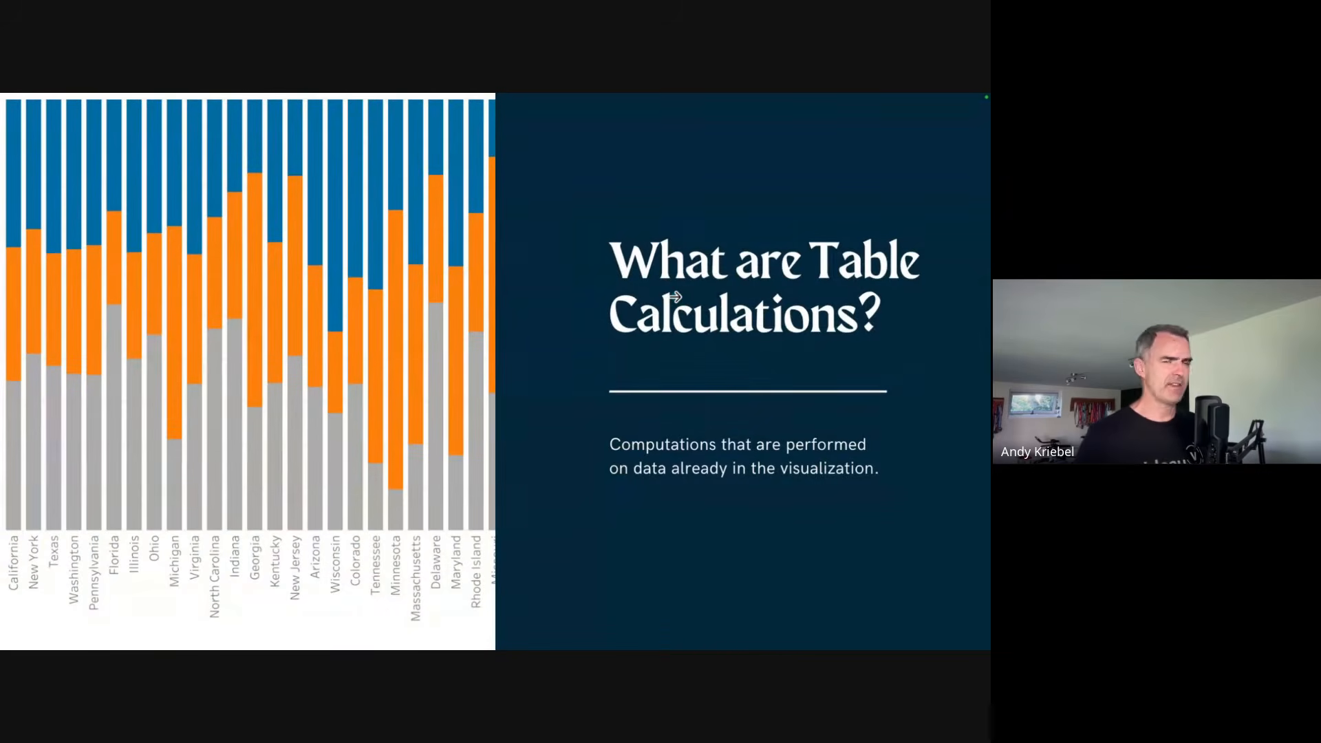
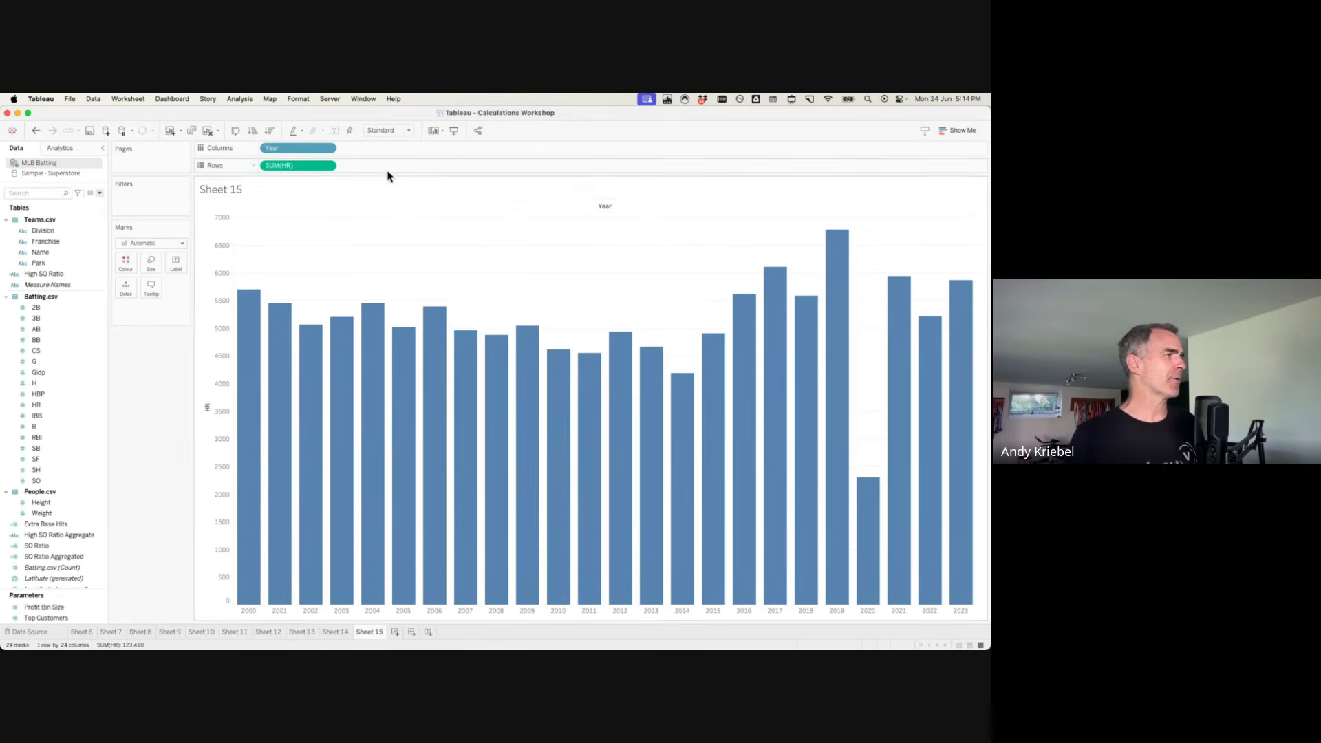
Colour the yearly home run bars on Sheet 15 by Division from the Teams.csv table.
click(63, 274)
scroll(63, 275, up, 5)
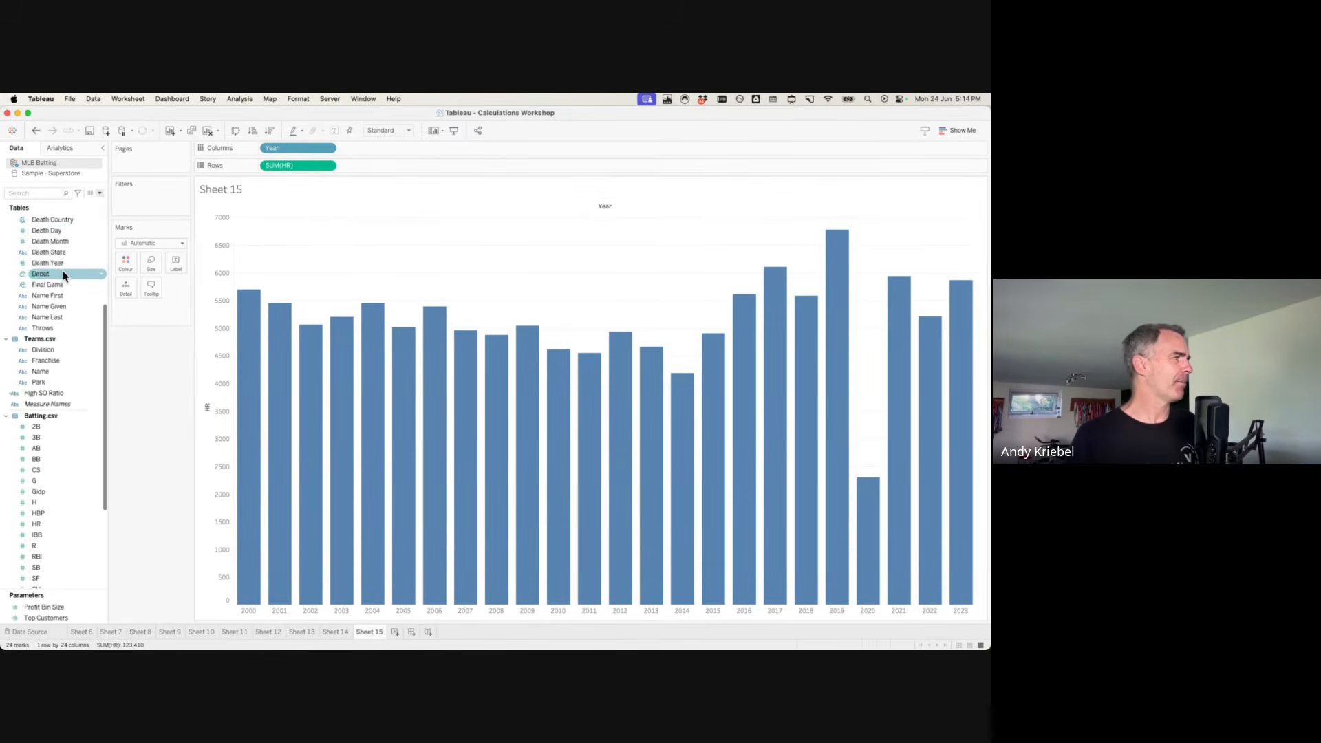
click(66, 268)
click(44, 417)
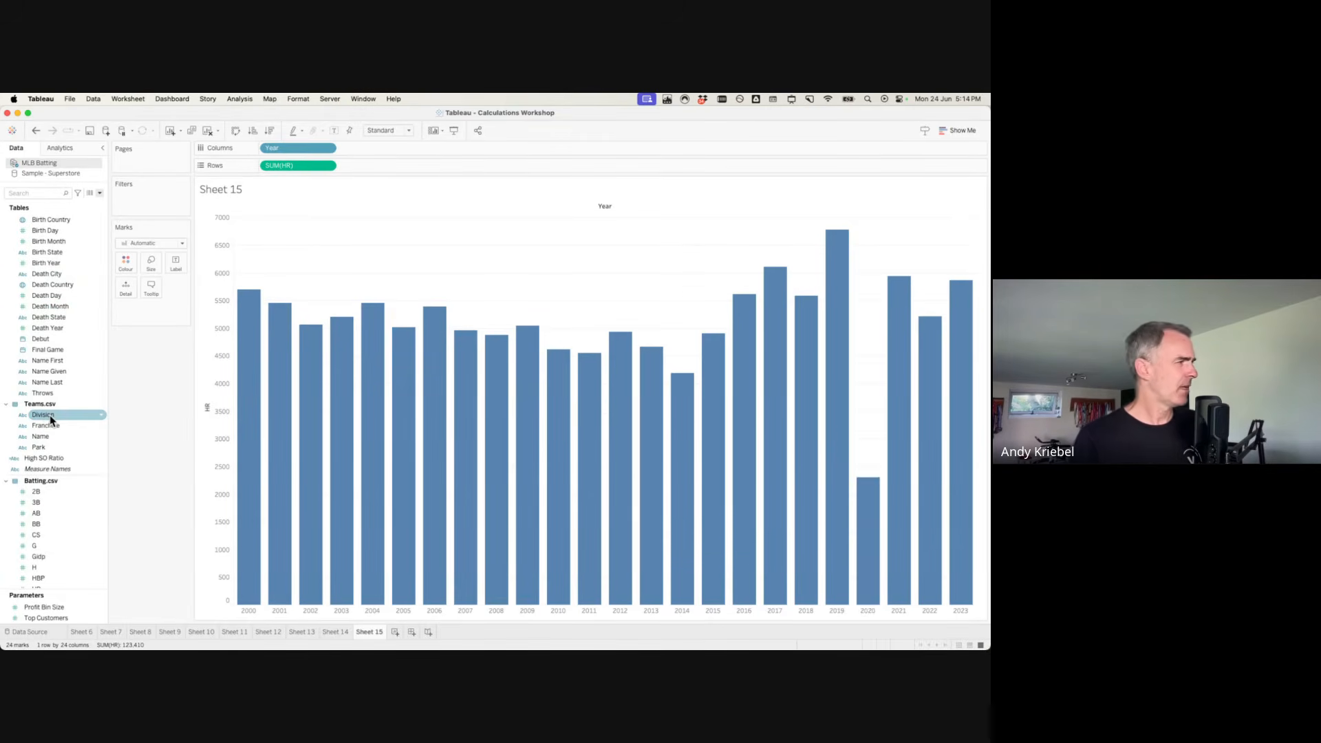
drag(49, 415, 125, 264)
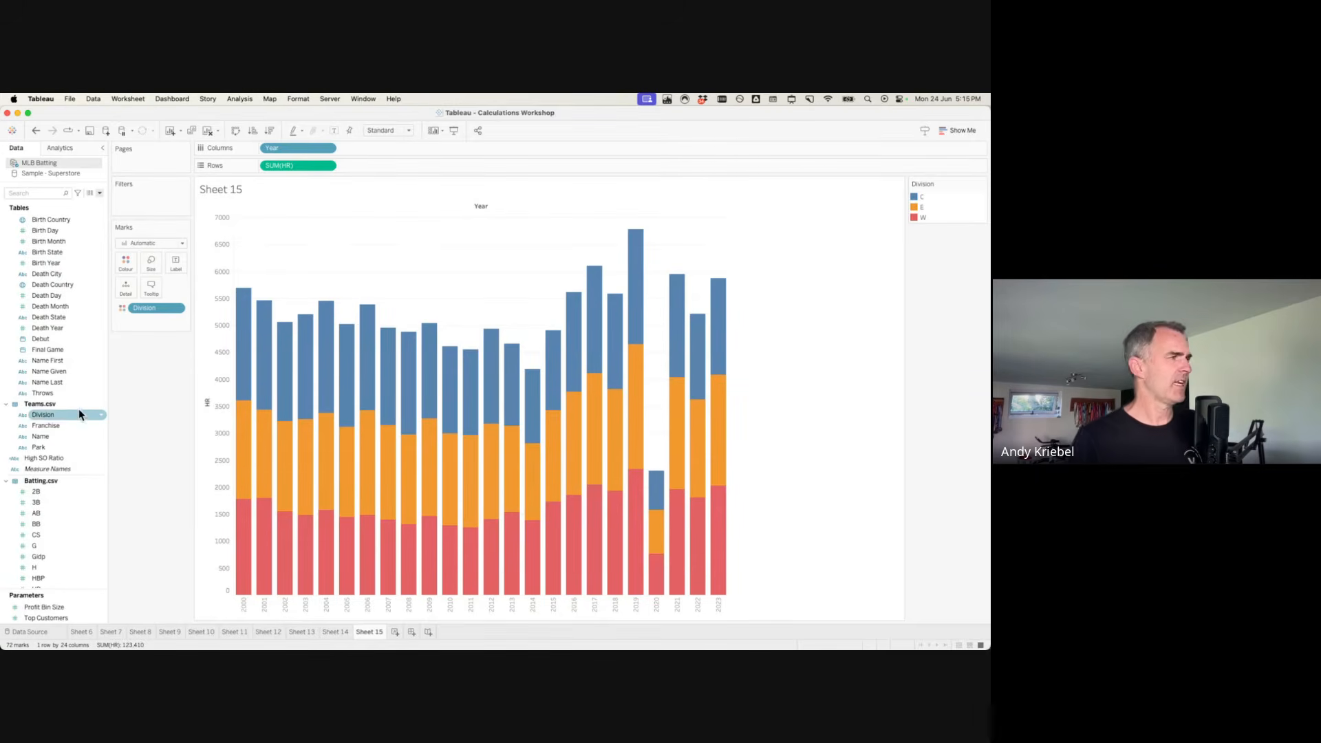
Split the home run chart by League by adding that field to the rows before SUM(HR).
click(70, 373)
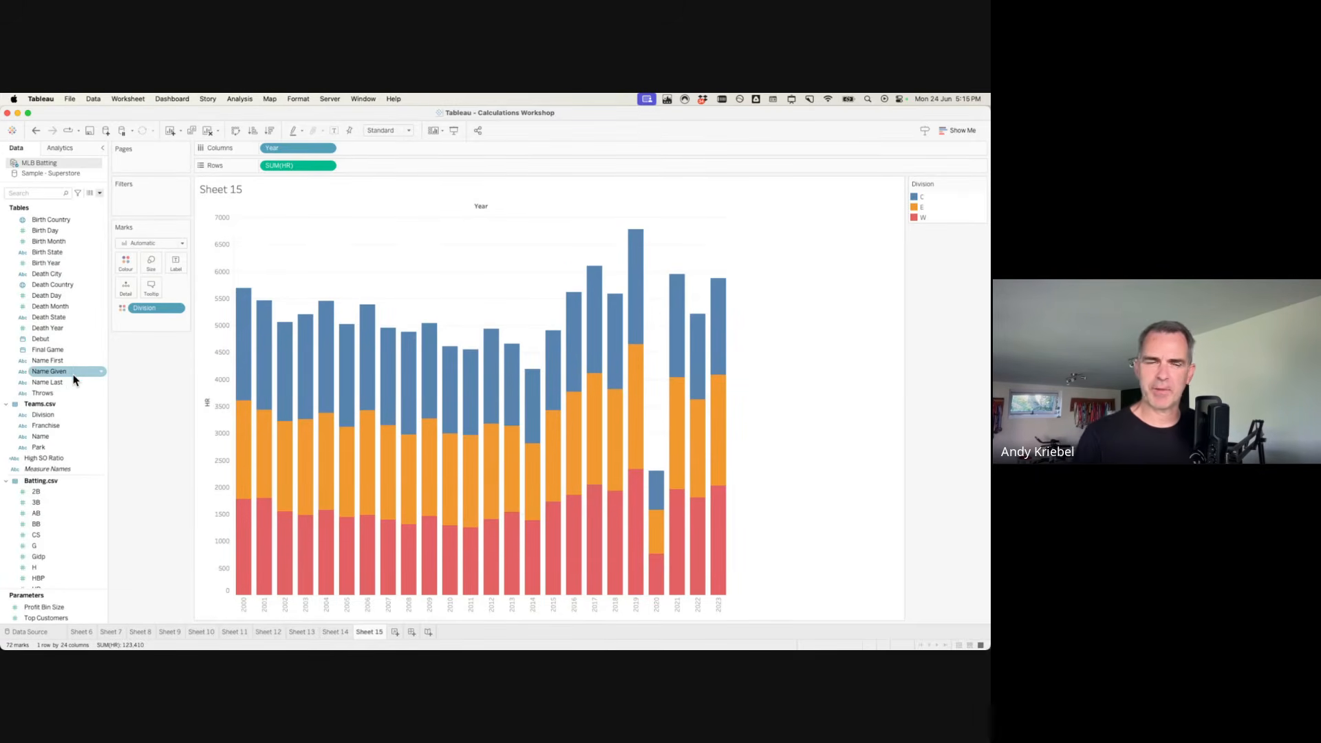
scroll(75, 380, up, 3)
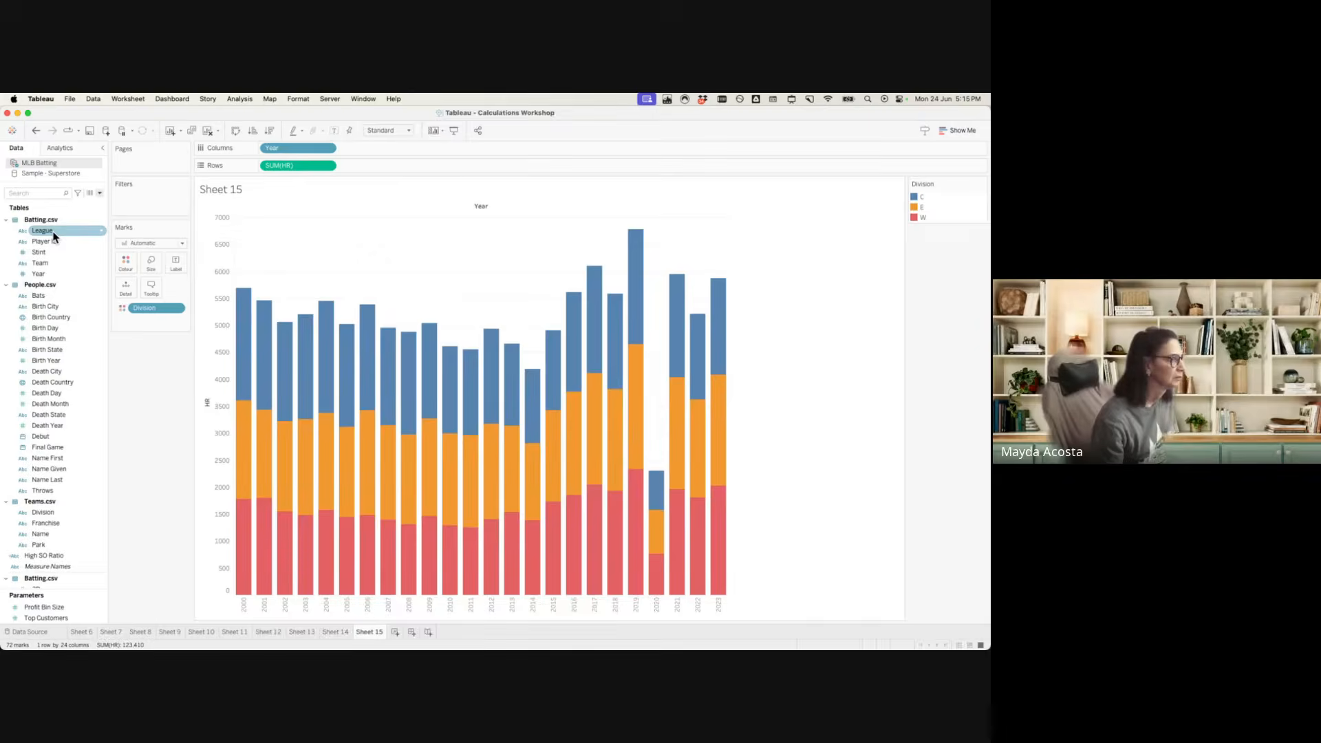
drag(53, 234, 270, 172)
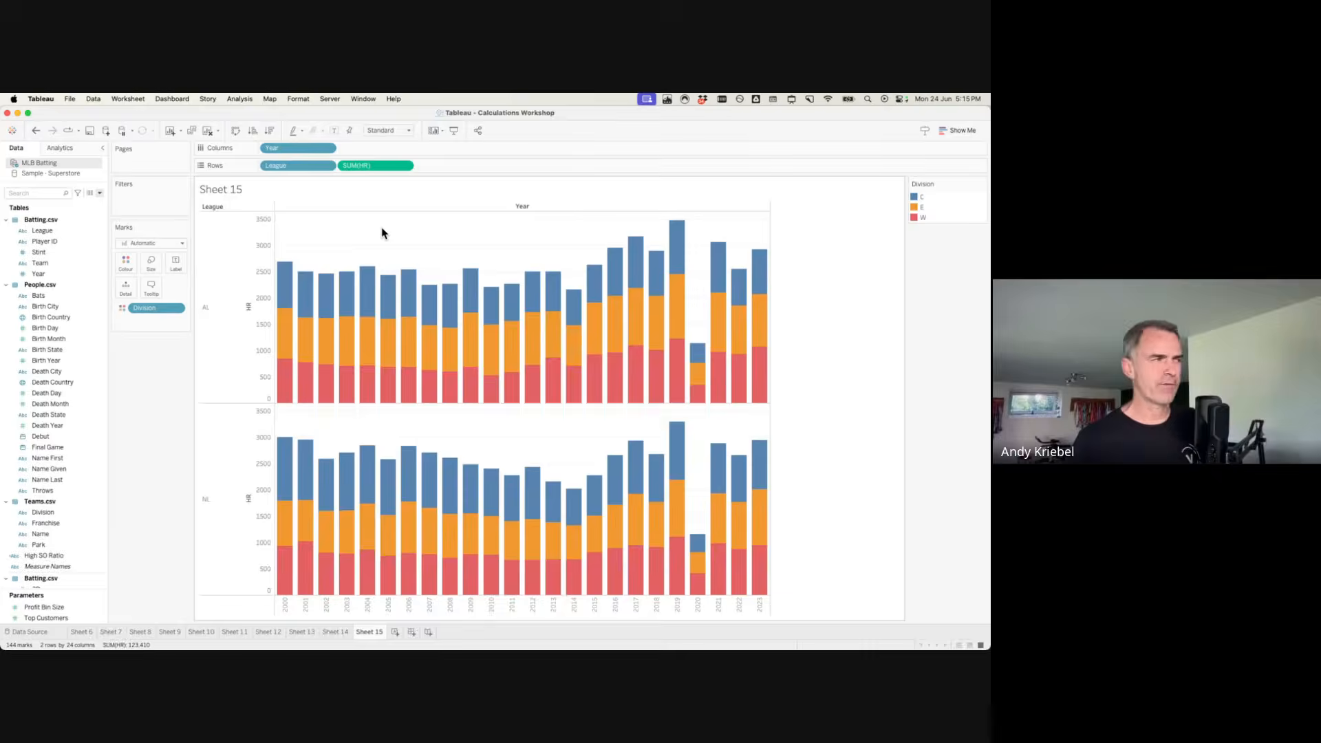
Select the three division segments of the AL bar for 2000 to check their combined home runs, and clear the selection.
drag(286, 232, 283, 388)
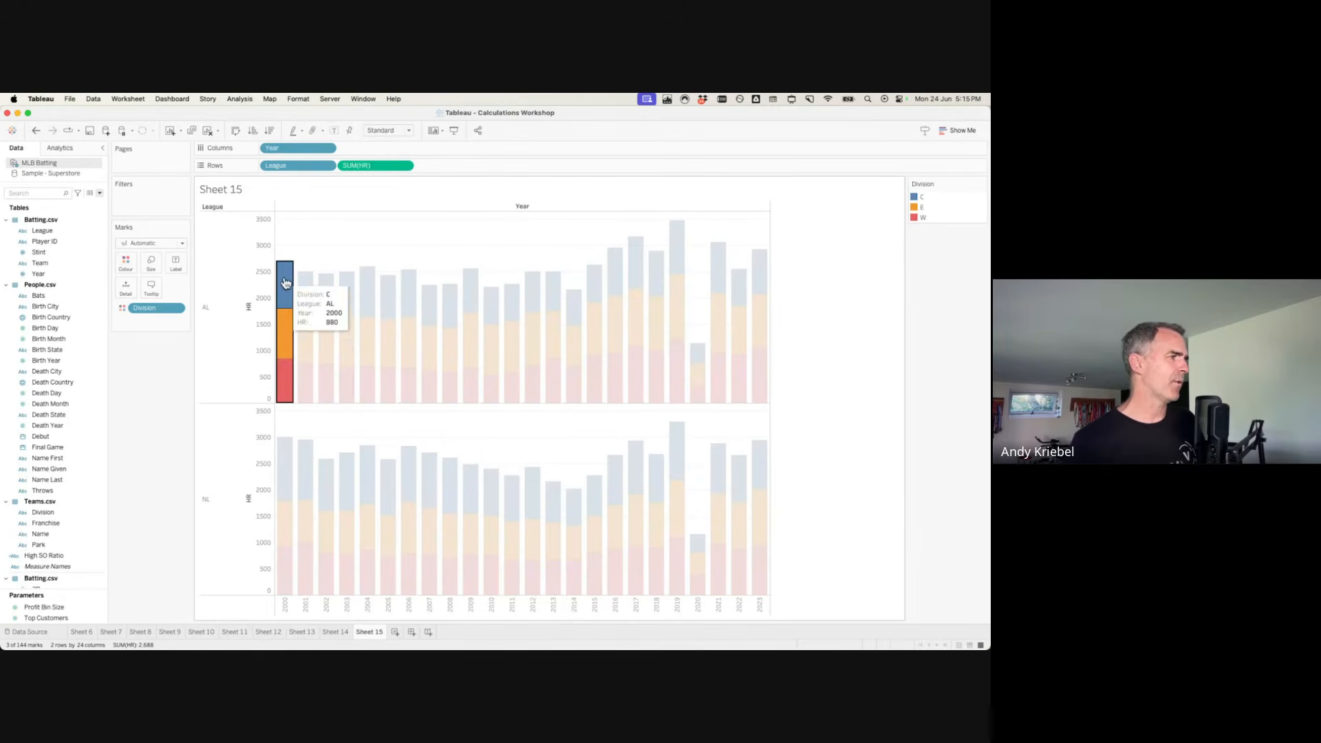
mouse_move(288, 342)
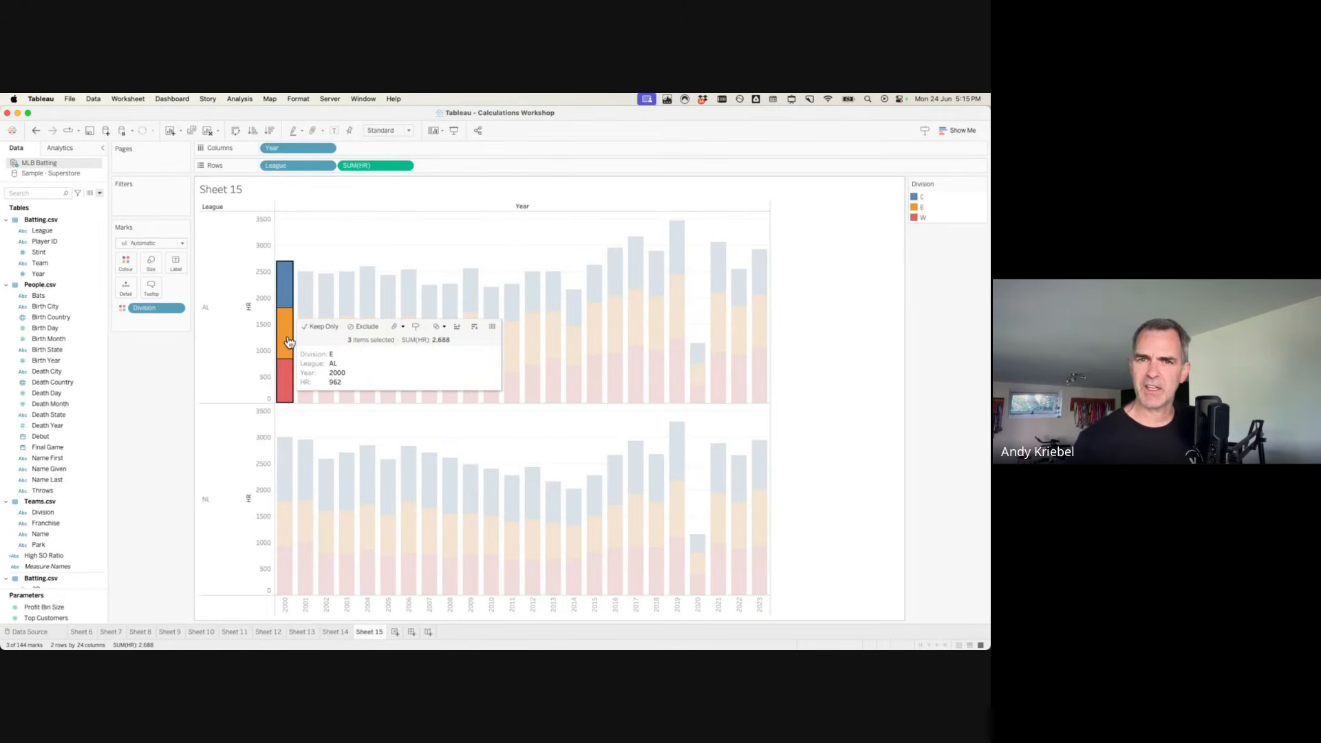
click(413, 233)
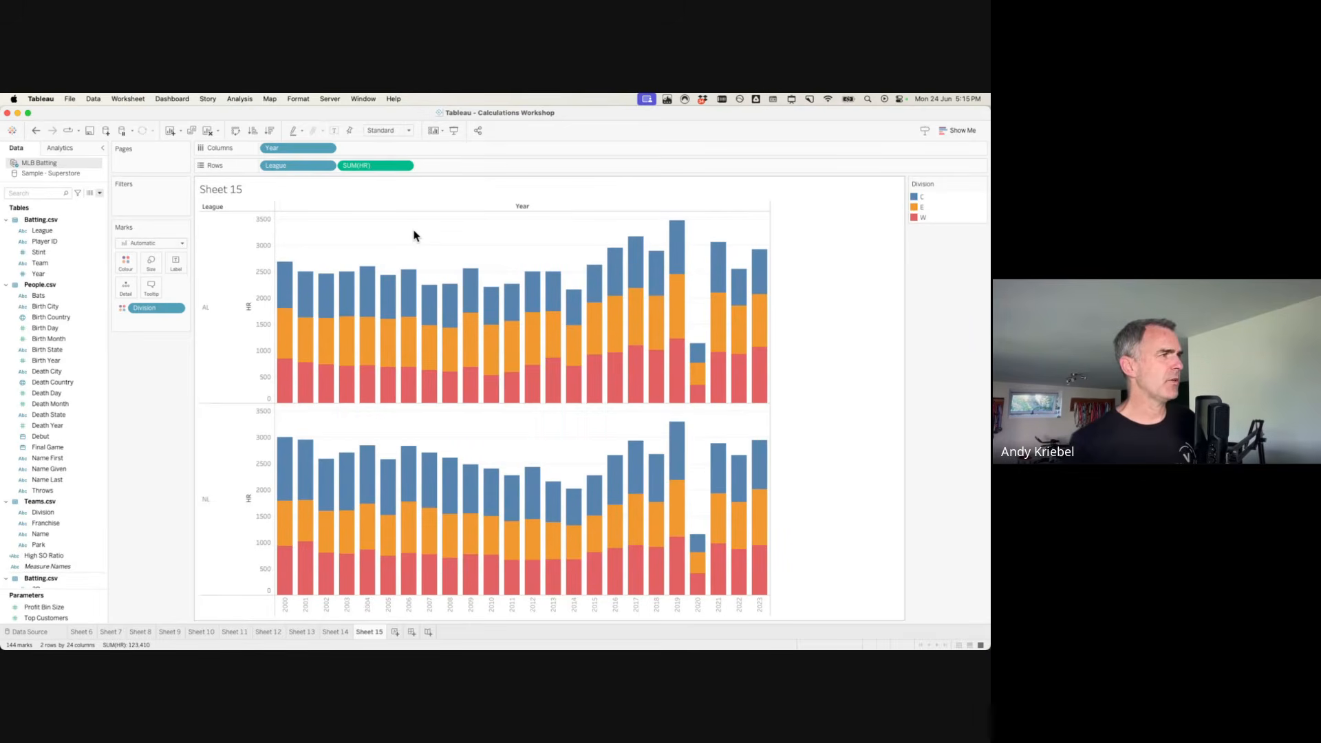
Apply the Percentage of Total quick table calculation to SUM(HR) on the rows.
right_click(369, 168)
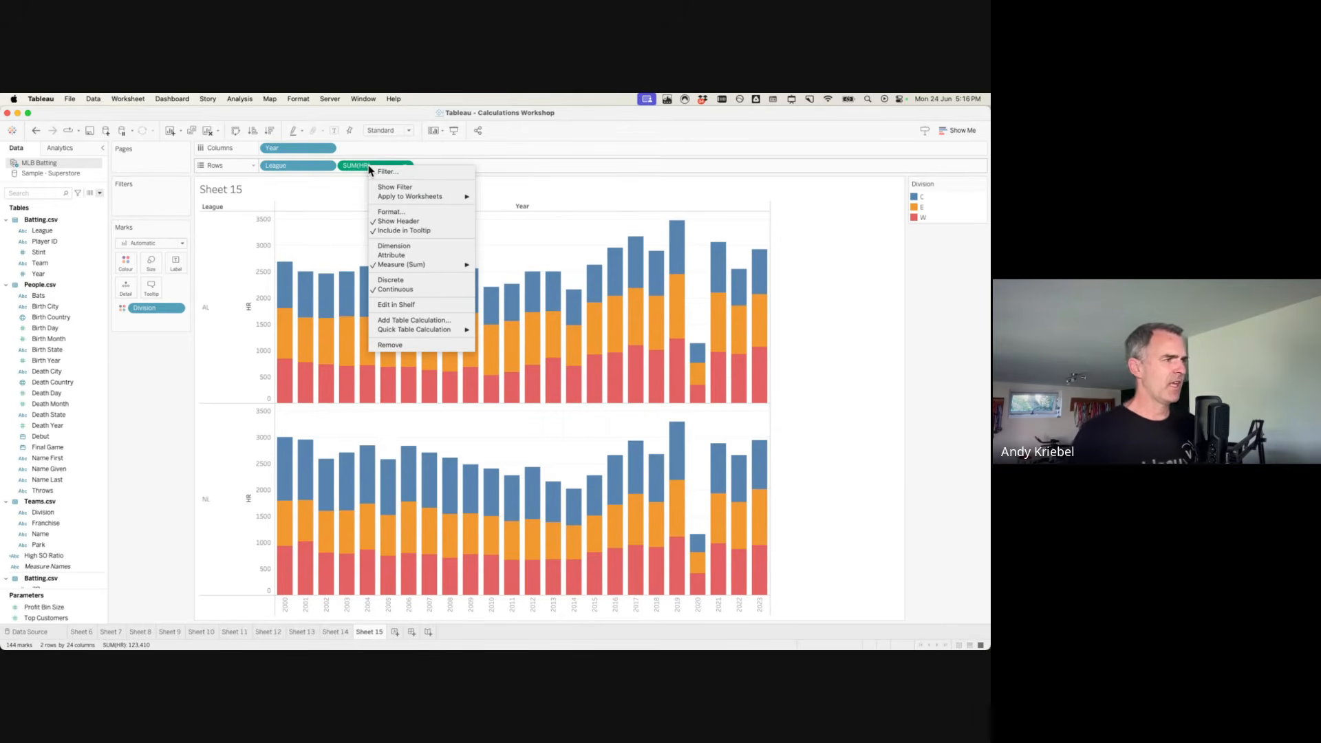
mouse_move(431, 335)
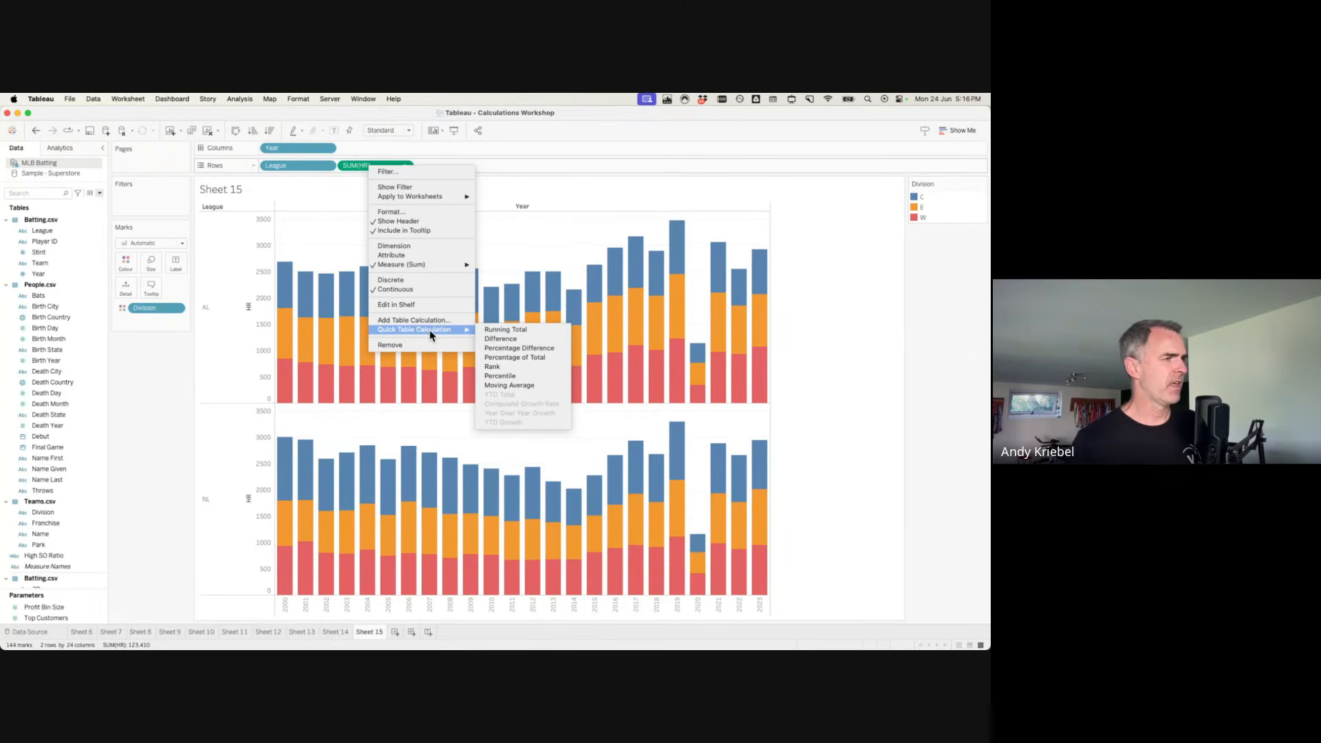
click(514, 358)
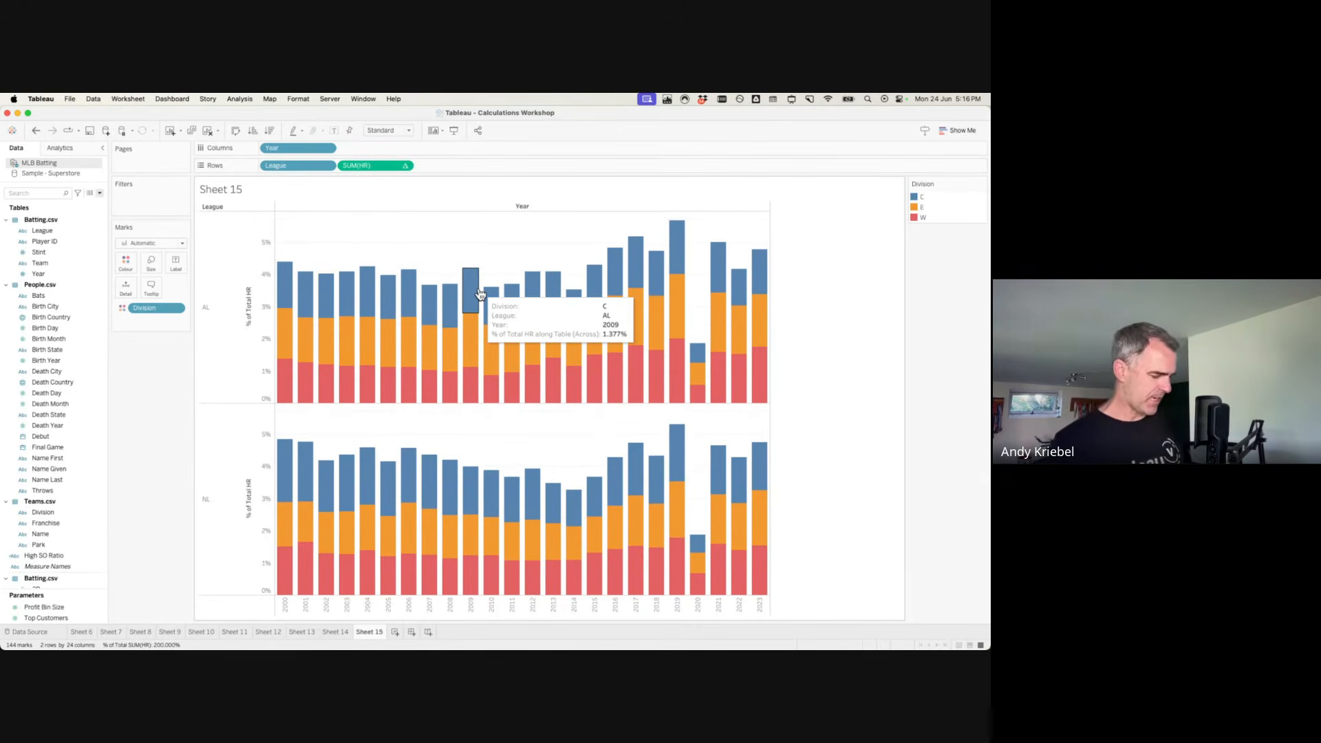
drag(95, 636, 192, 650)
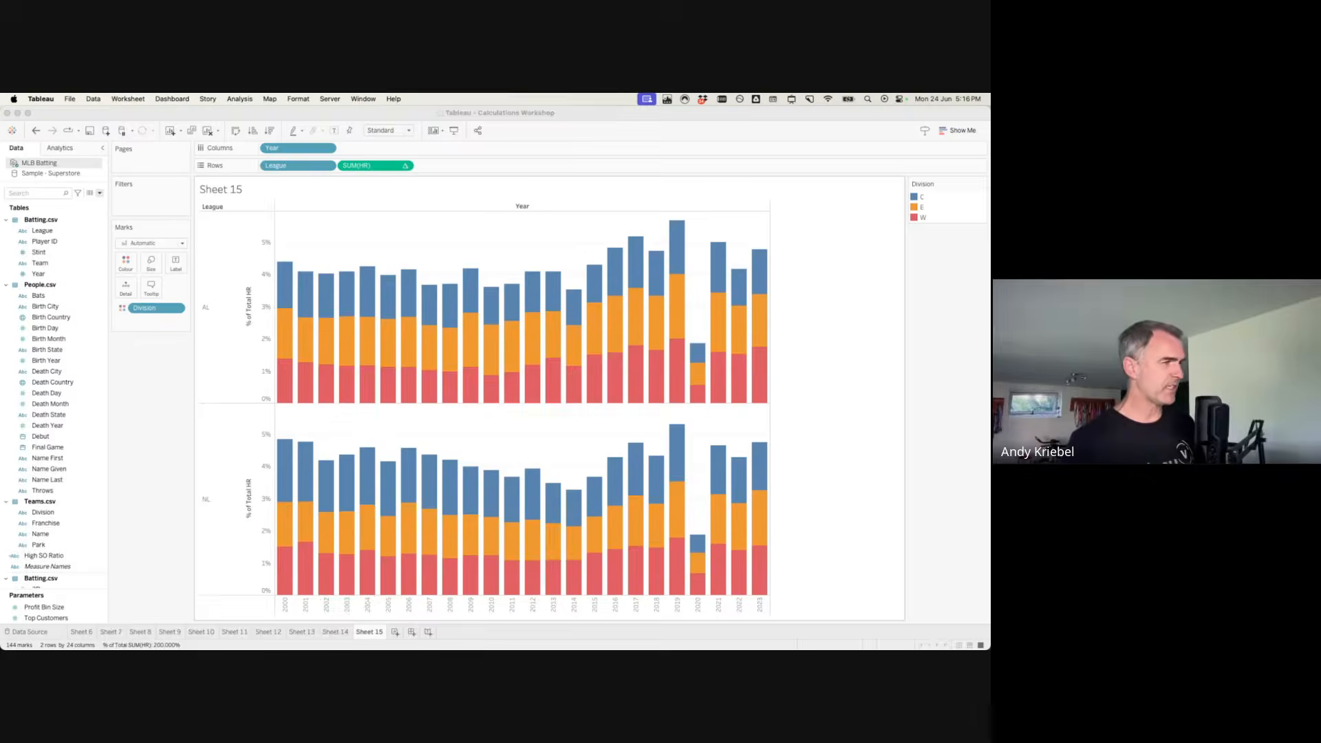
mouse_move(265, 252)
mouse_down()
mouse_move(285, 273)
mouse_move(296, 411)
mouse_up()
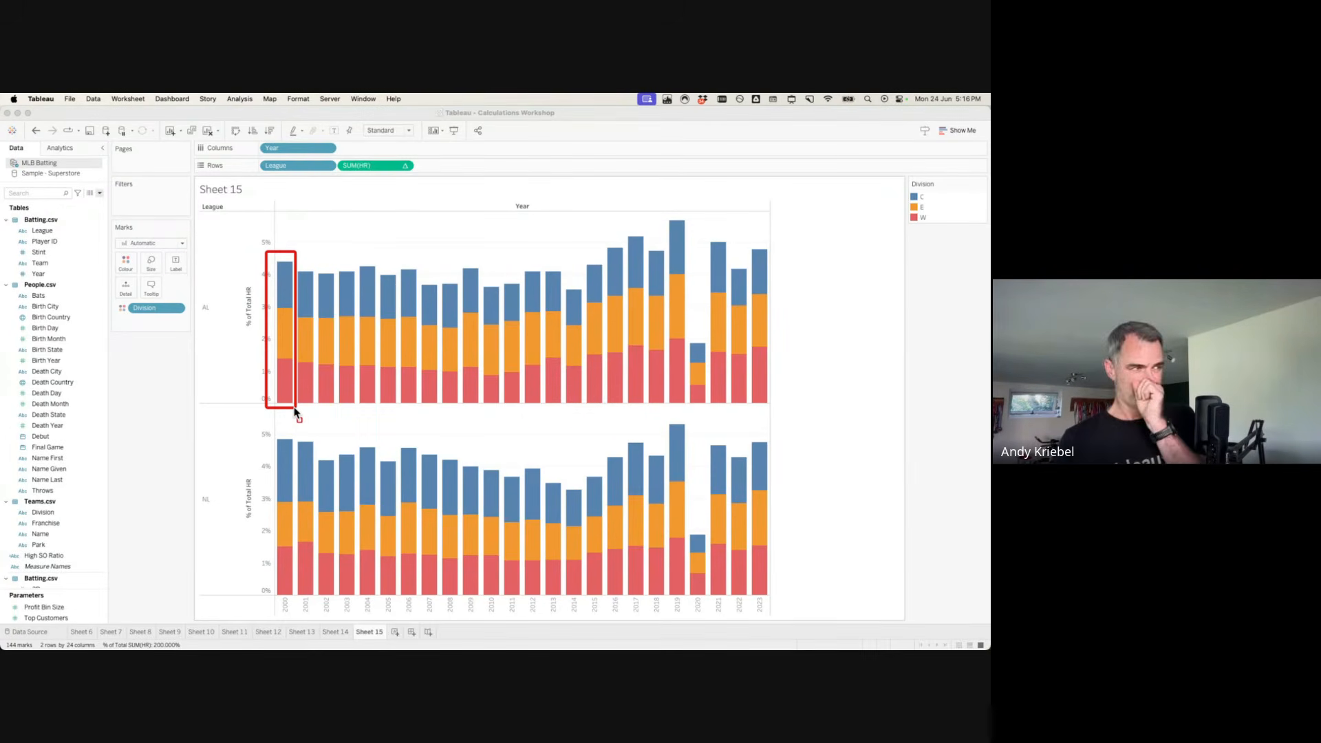
drag(564, 476, 585, 603)
drag(396, 431, 422, 604)
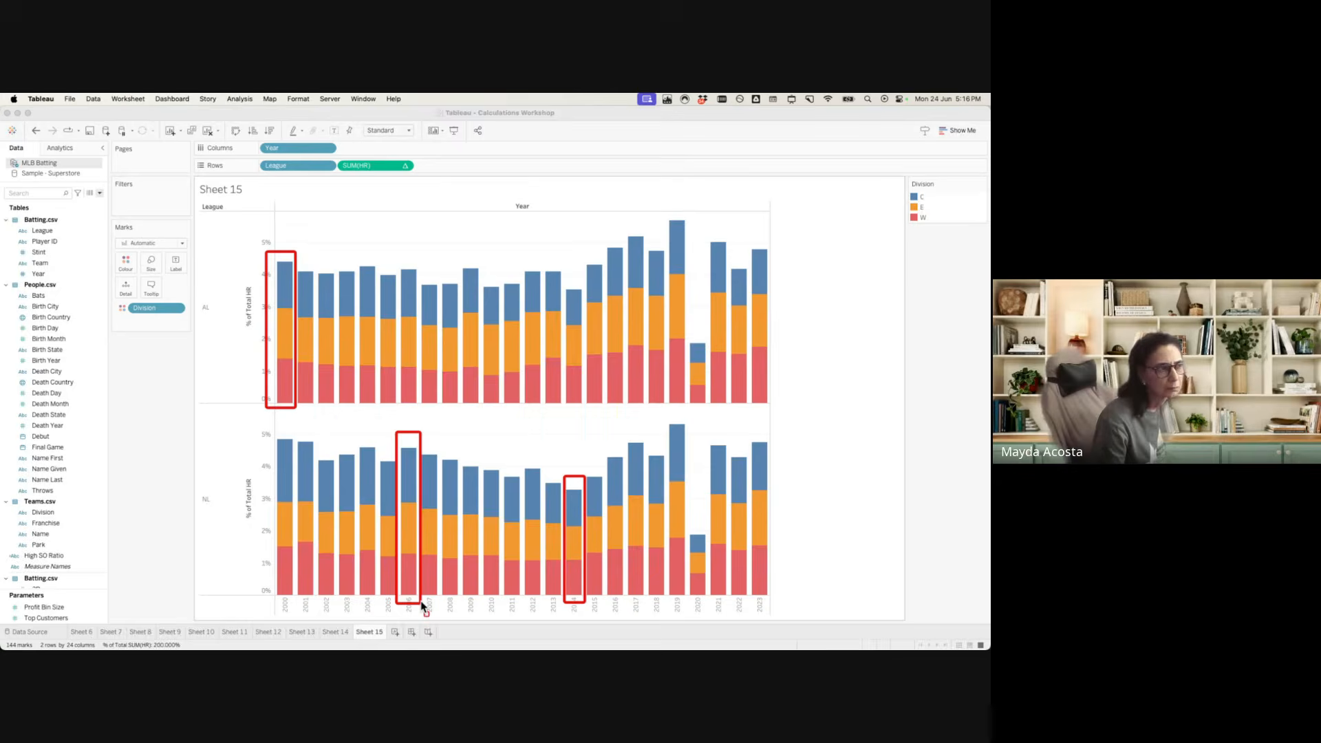
key(Escape)
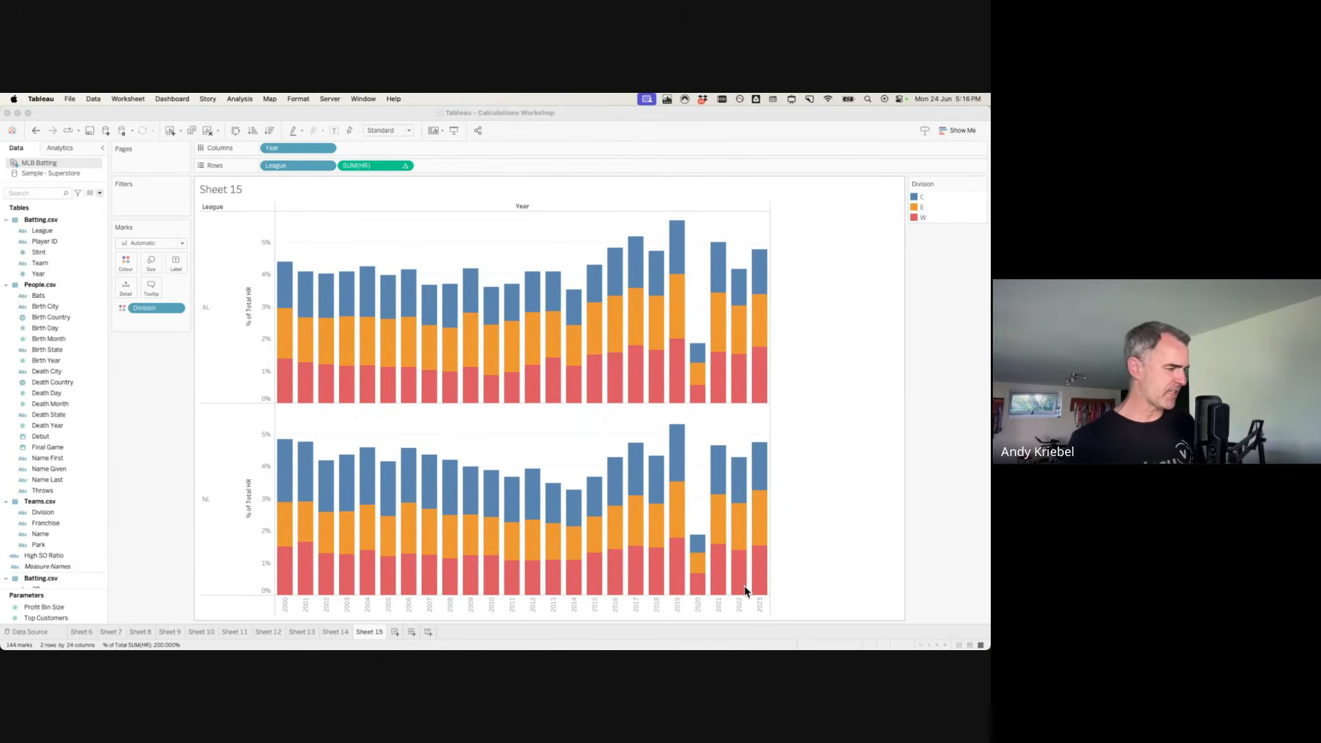
drag(89, 638, 210, 650)
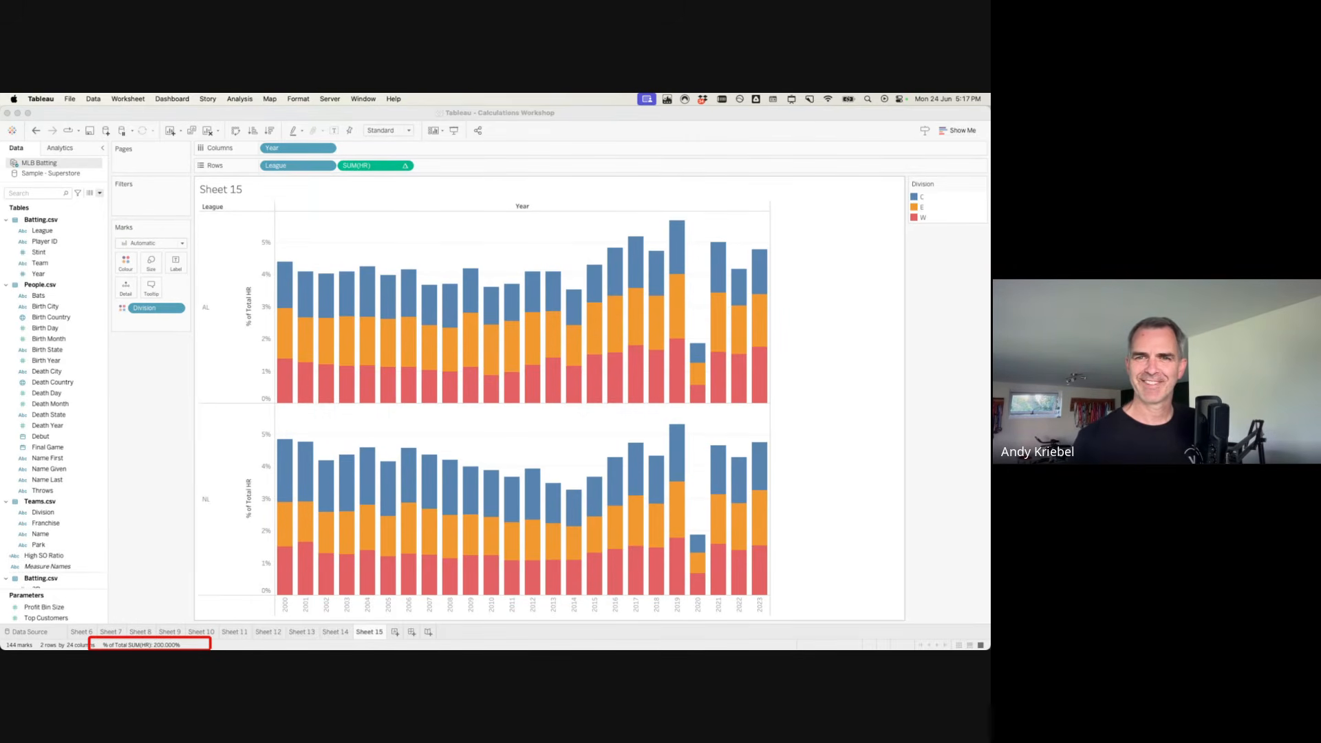
Open the table calculation settings of SUM(HR) for editing and move the dialog clear of the bars.
right_click(382, 170)
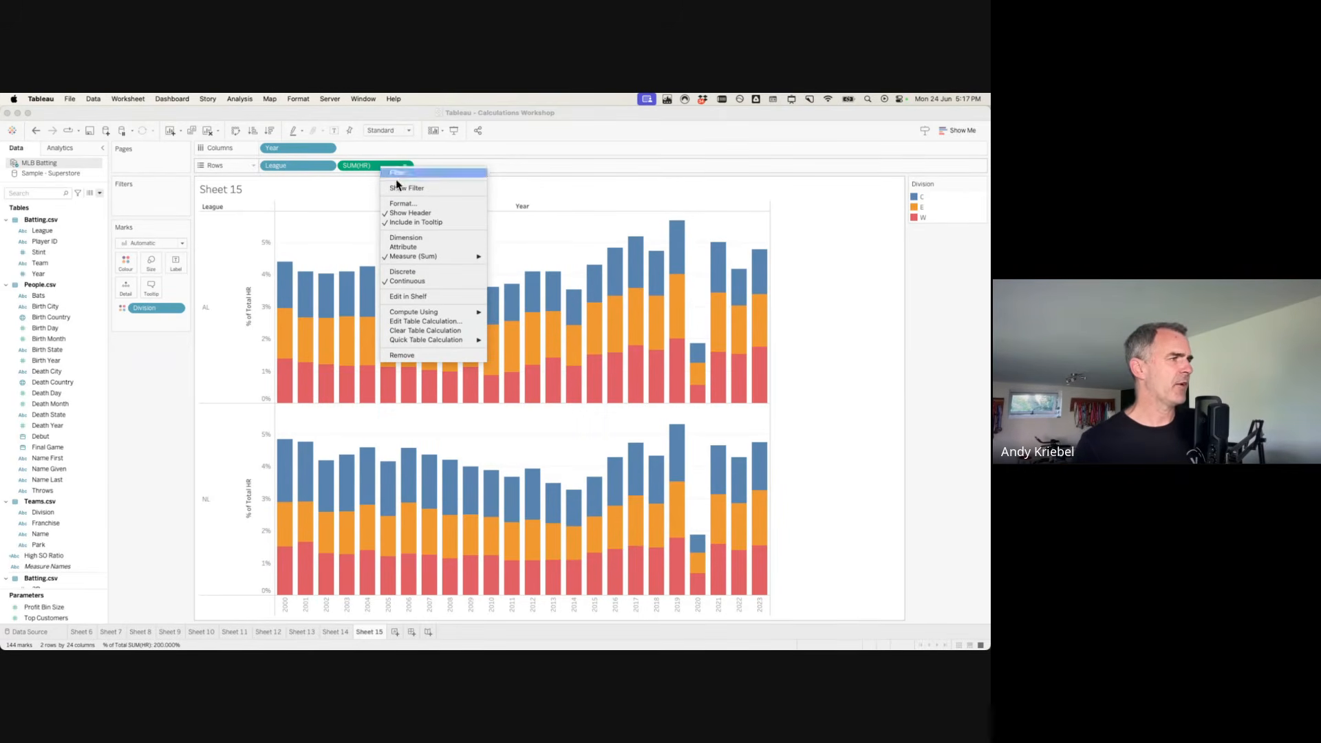
click(432, 322)
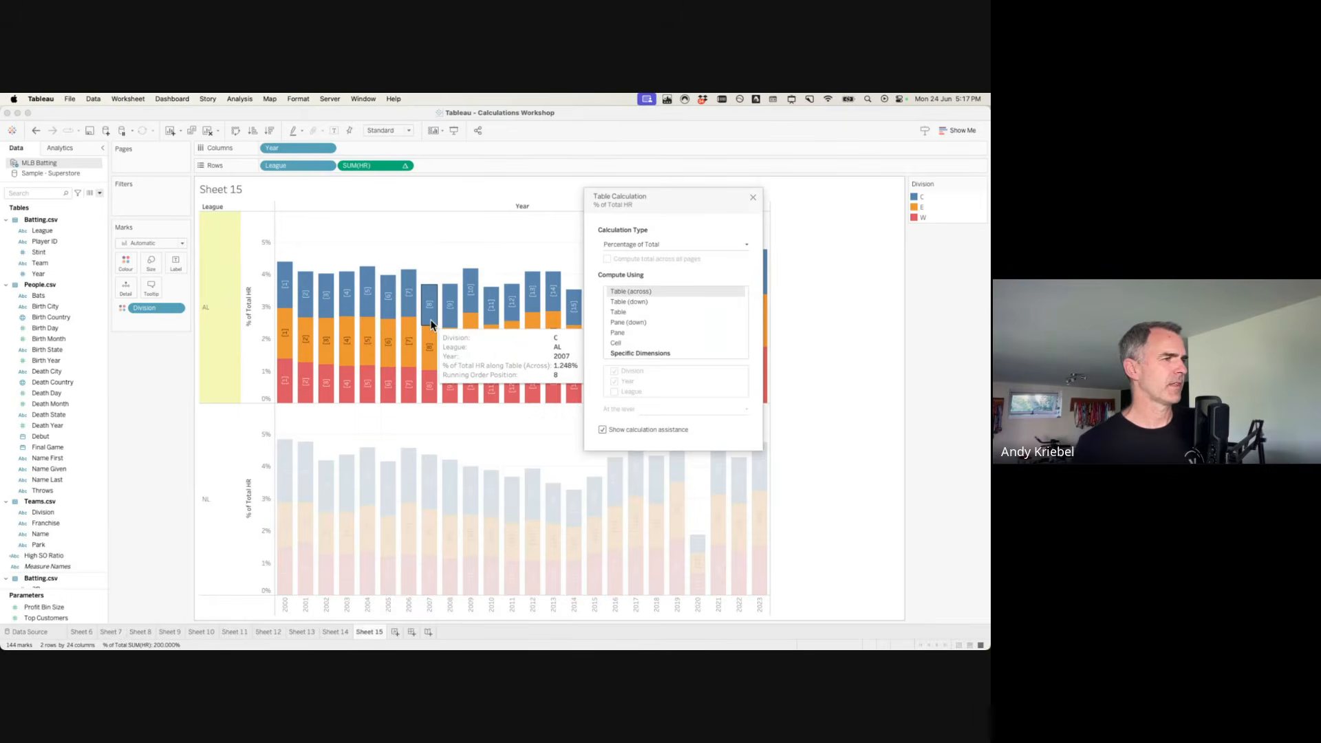
drag(681, 208, 845, 165)
drag(702, 146, 700, 145)
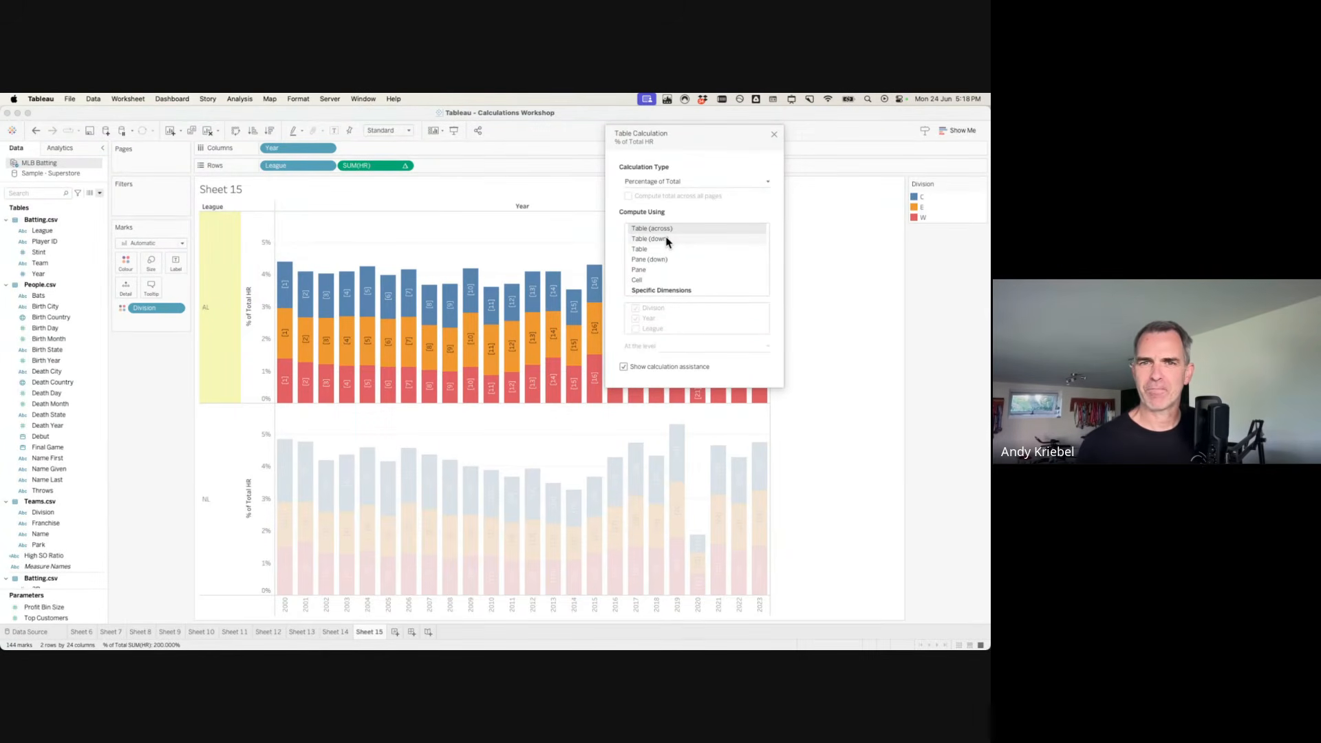
drag(703, 143, 878, 166)
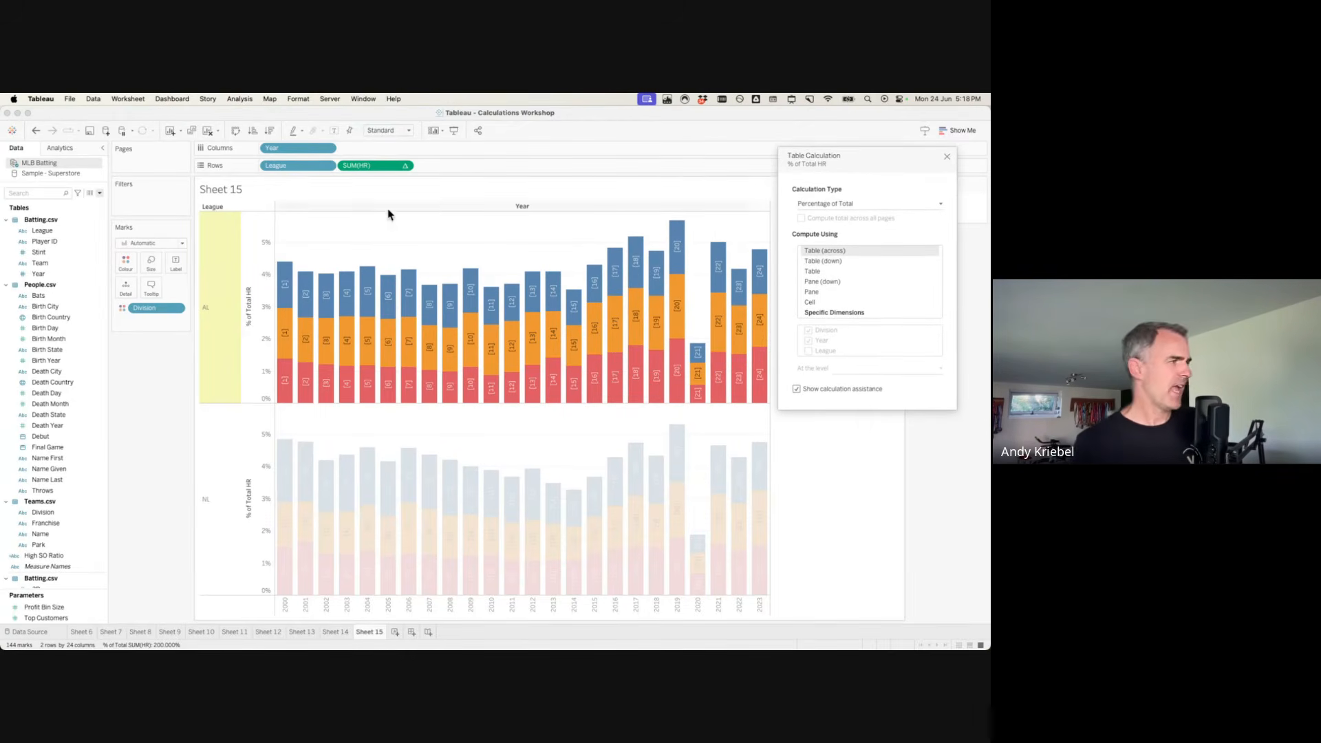
mouse_move(736, 390)
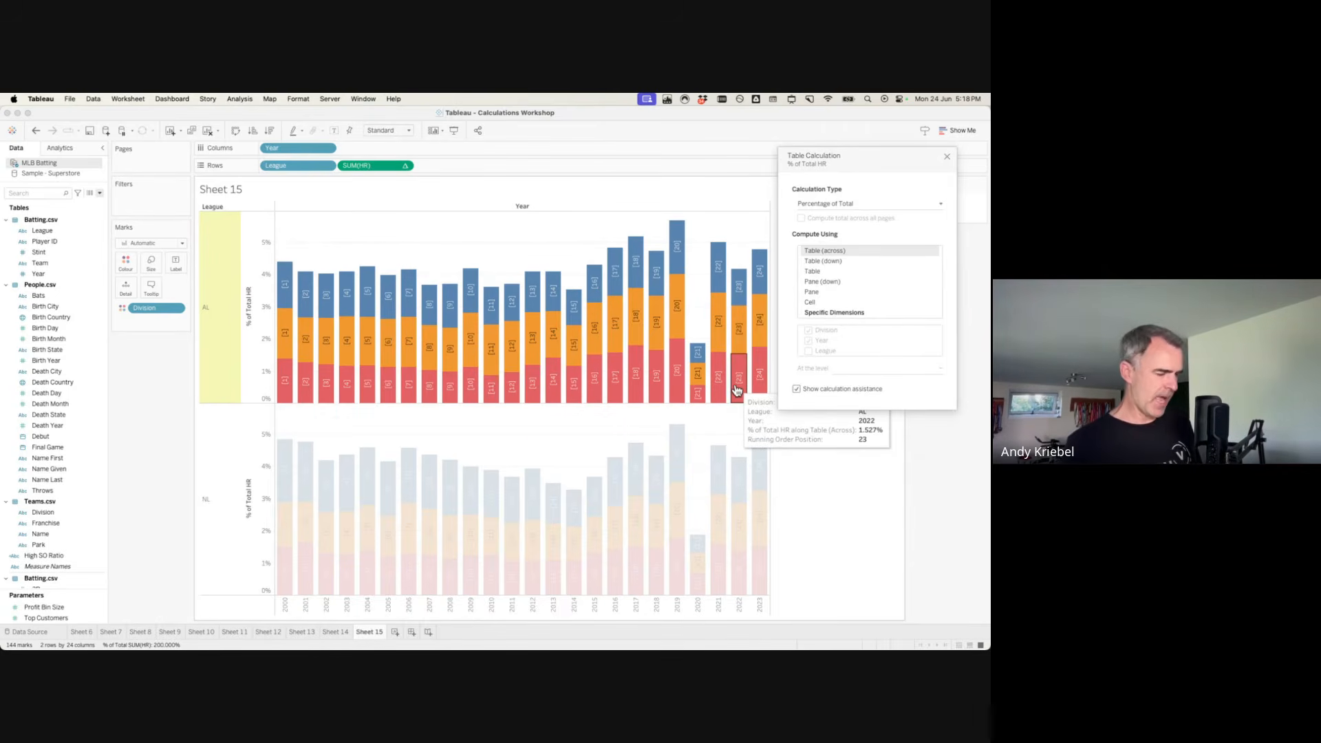
drag(782, 379, 893, 400)
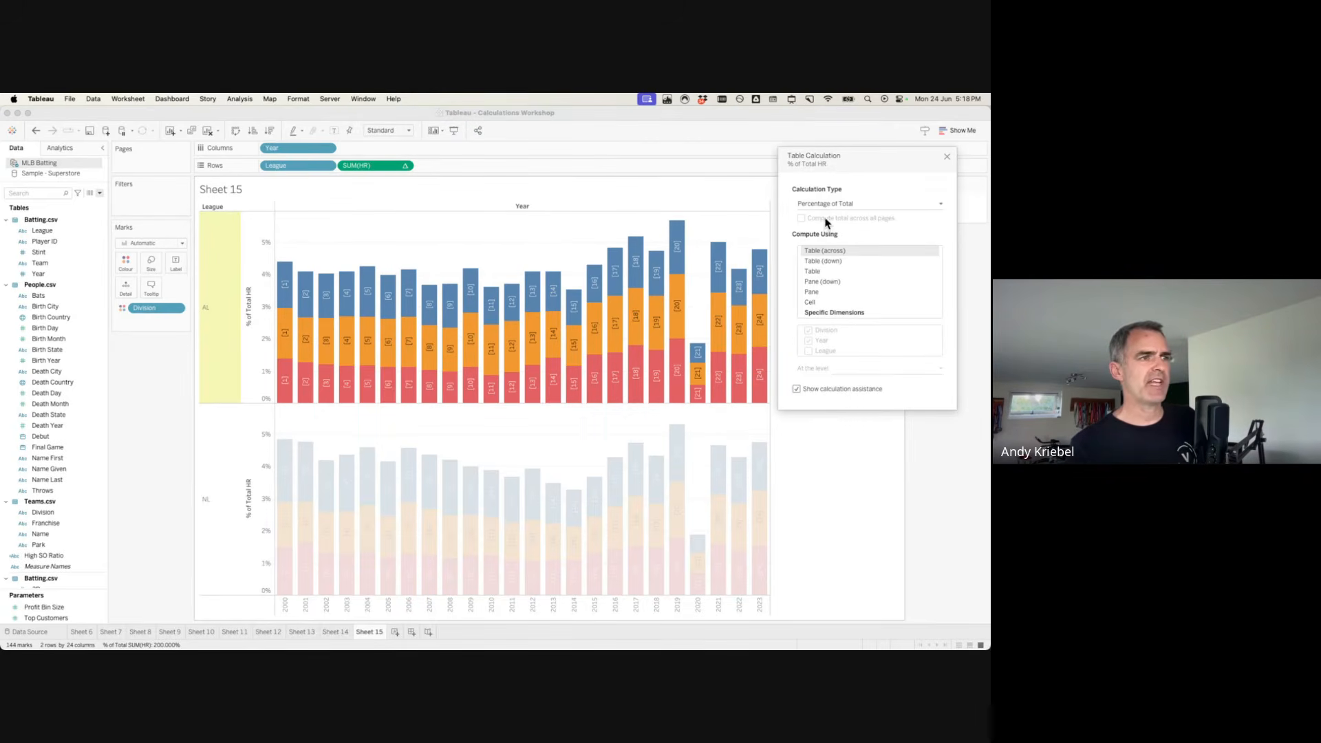
Try computing the percentage of total using Table (down), Table, Pane and Cell, settle on Pane (down), and close the settings.
click(825, 262)
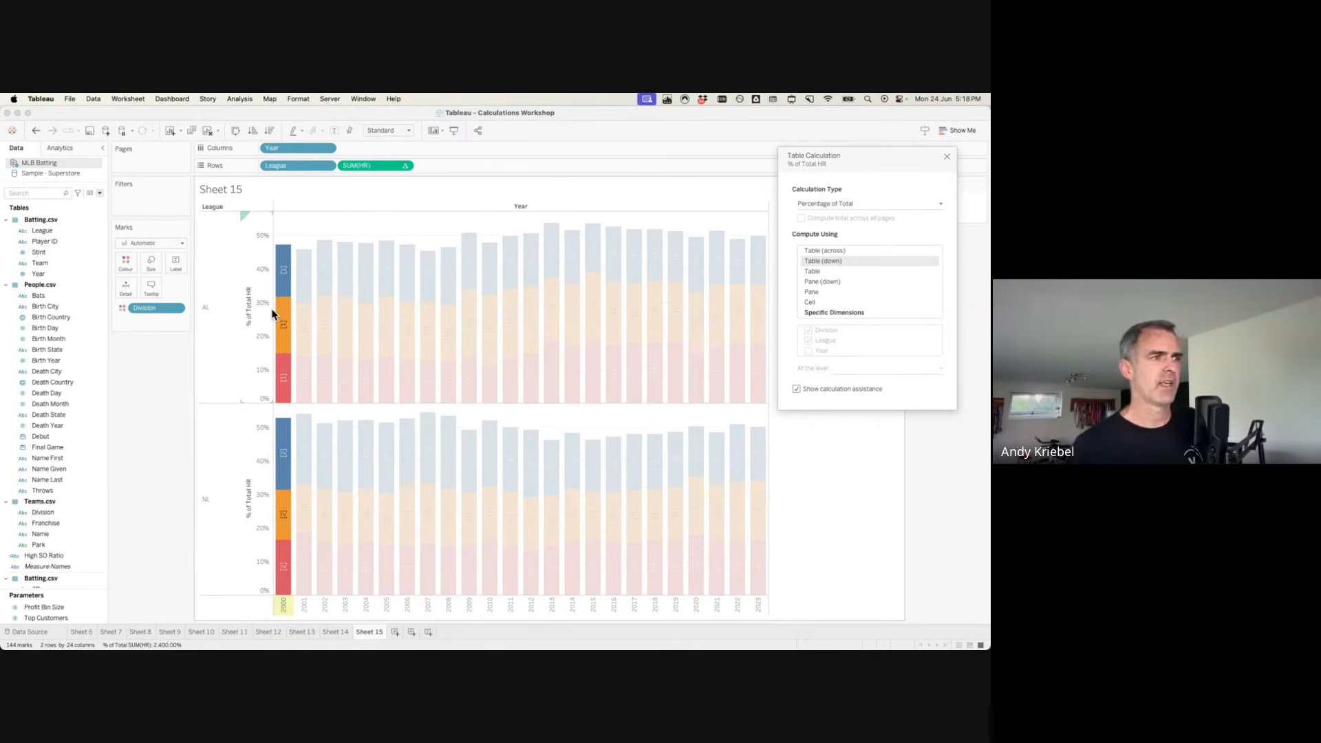
click(818, 271)
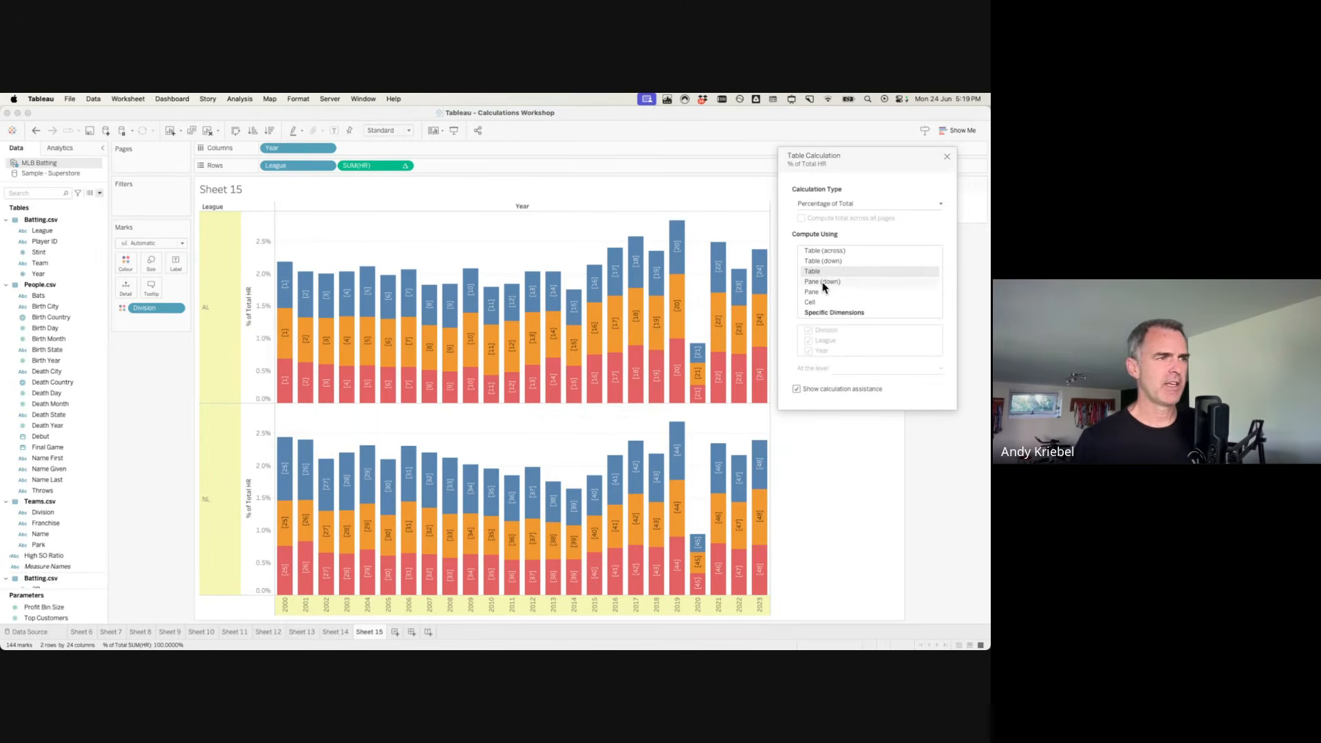
click(823, 282)
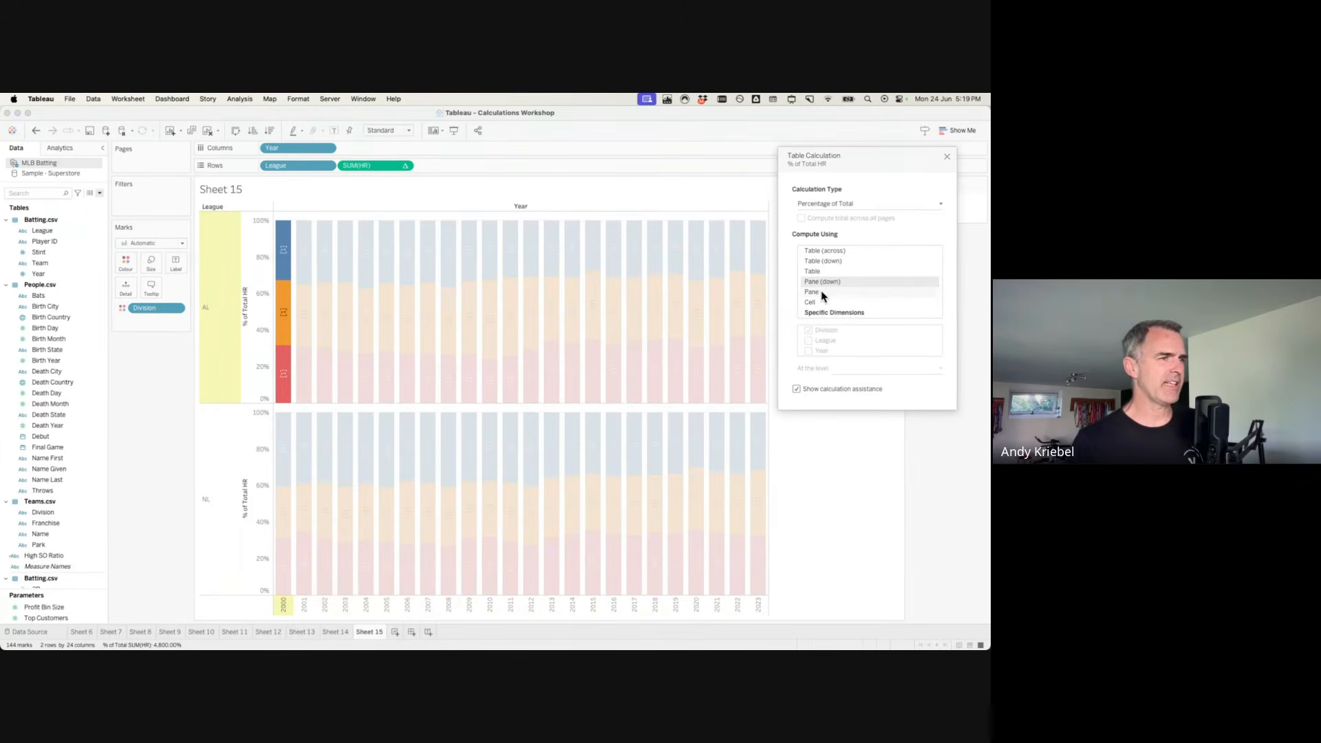
click(822, 291)
click(821, 302)
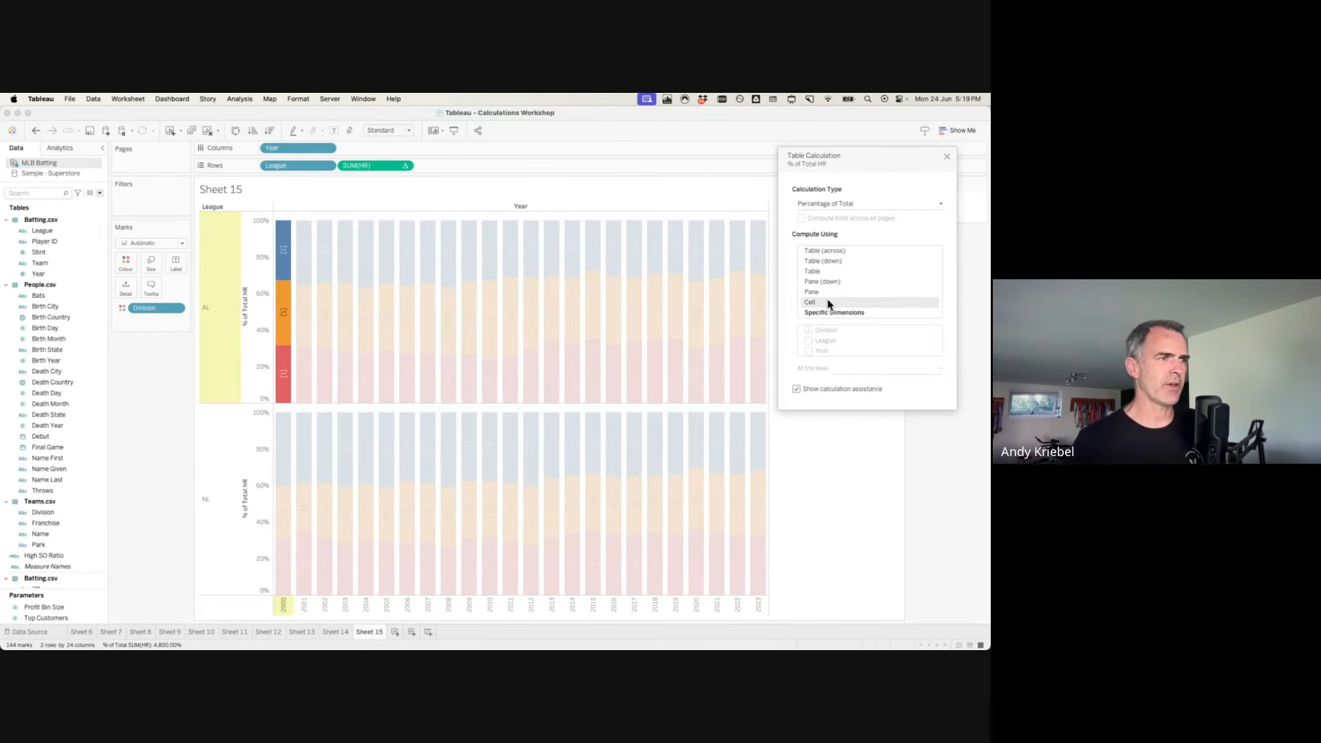
click(826, 284)
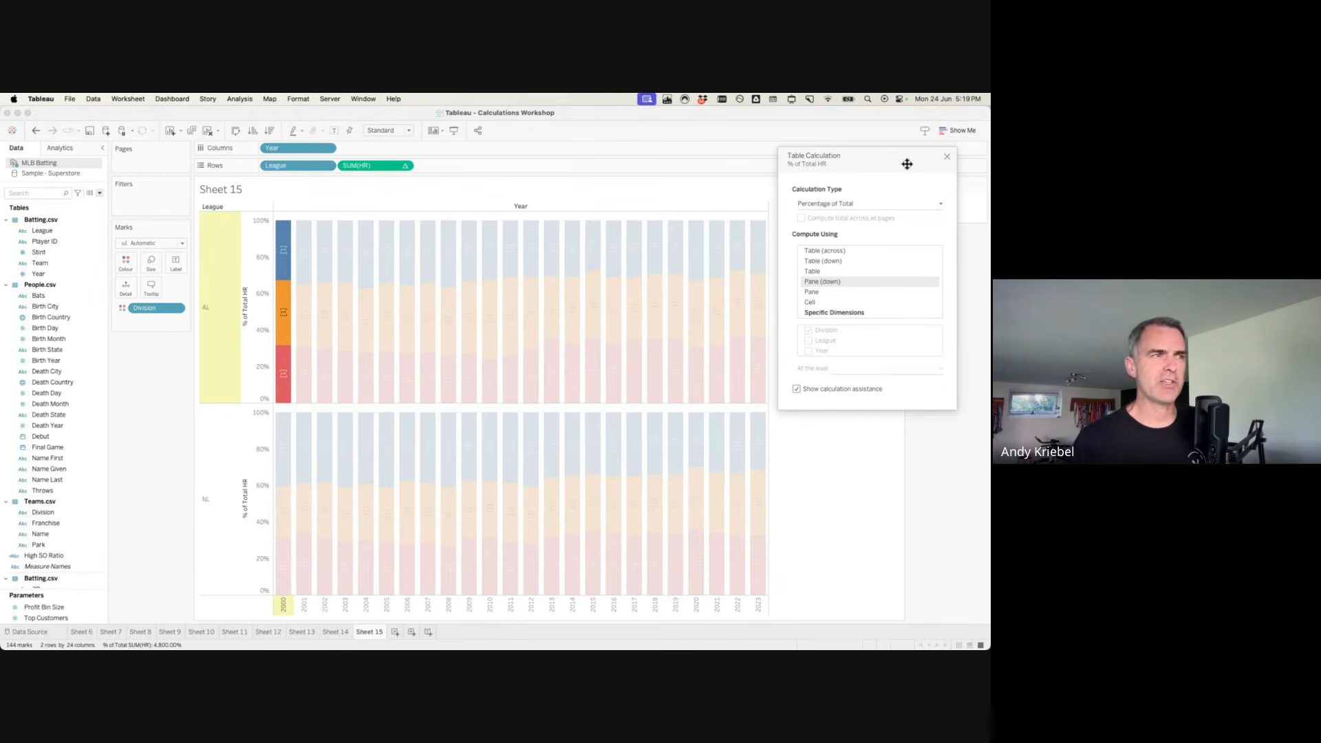
click(948, 159)
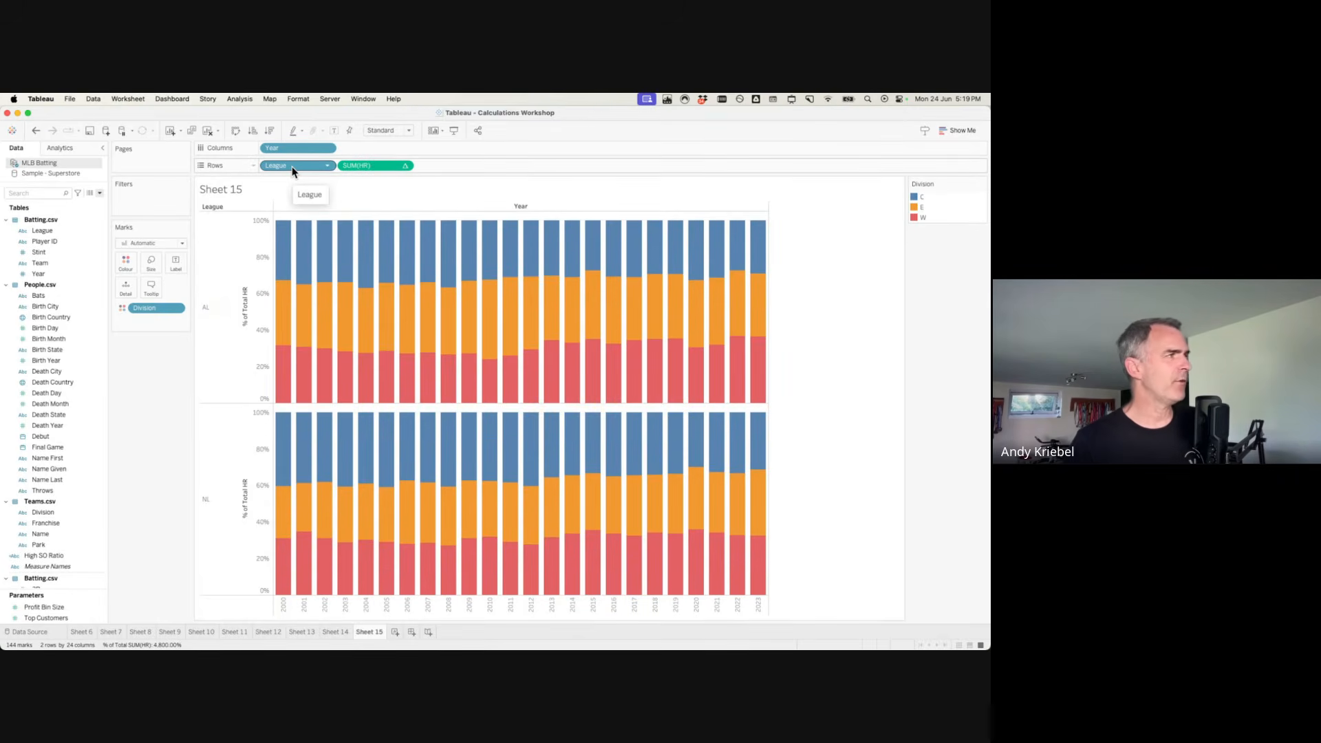
Try moving League to the columns and Year to the rows, undoing each move.
drag(292, 172, 375, 148)
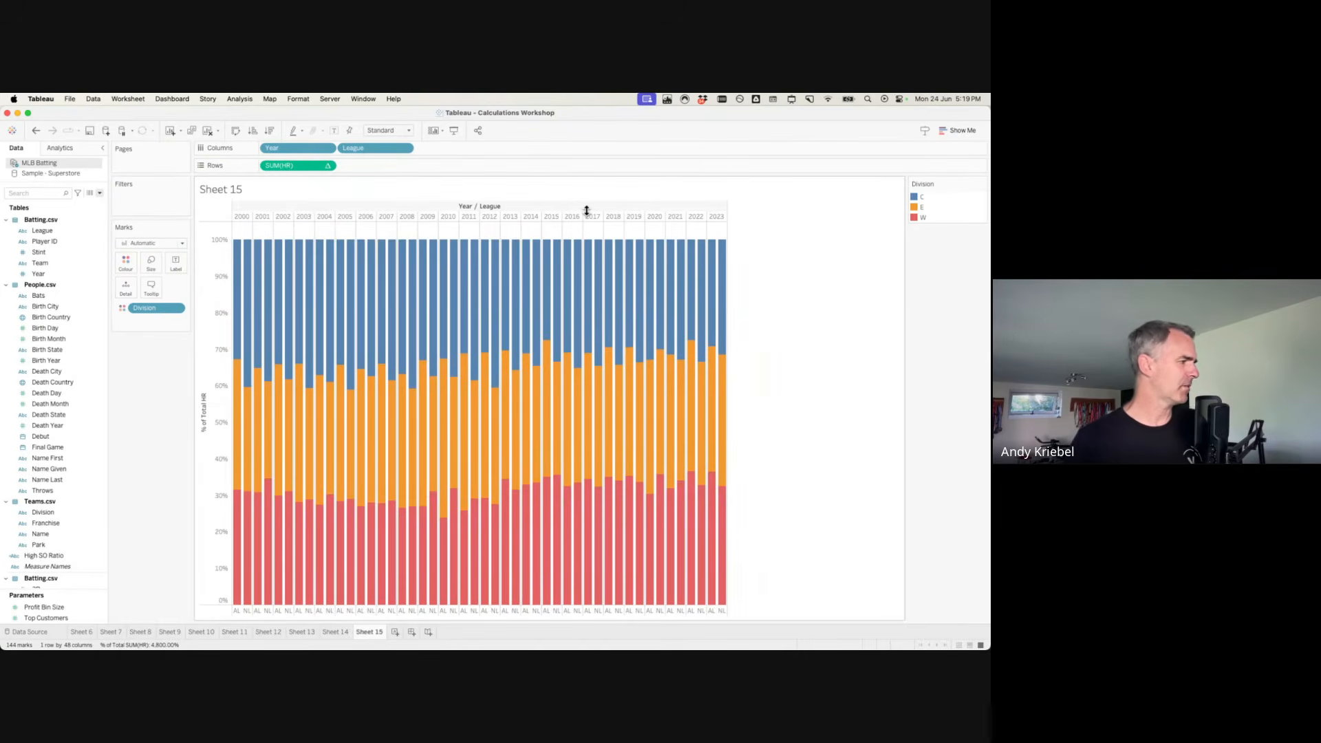
click(36, 130)
drag(285, 146, 271, 171)
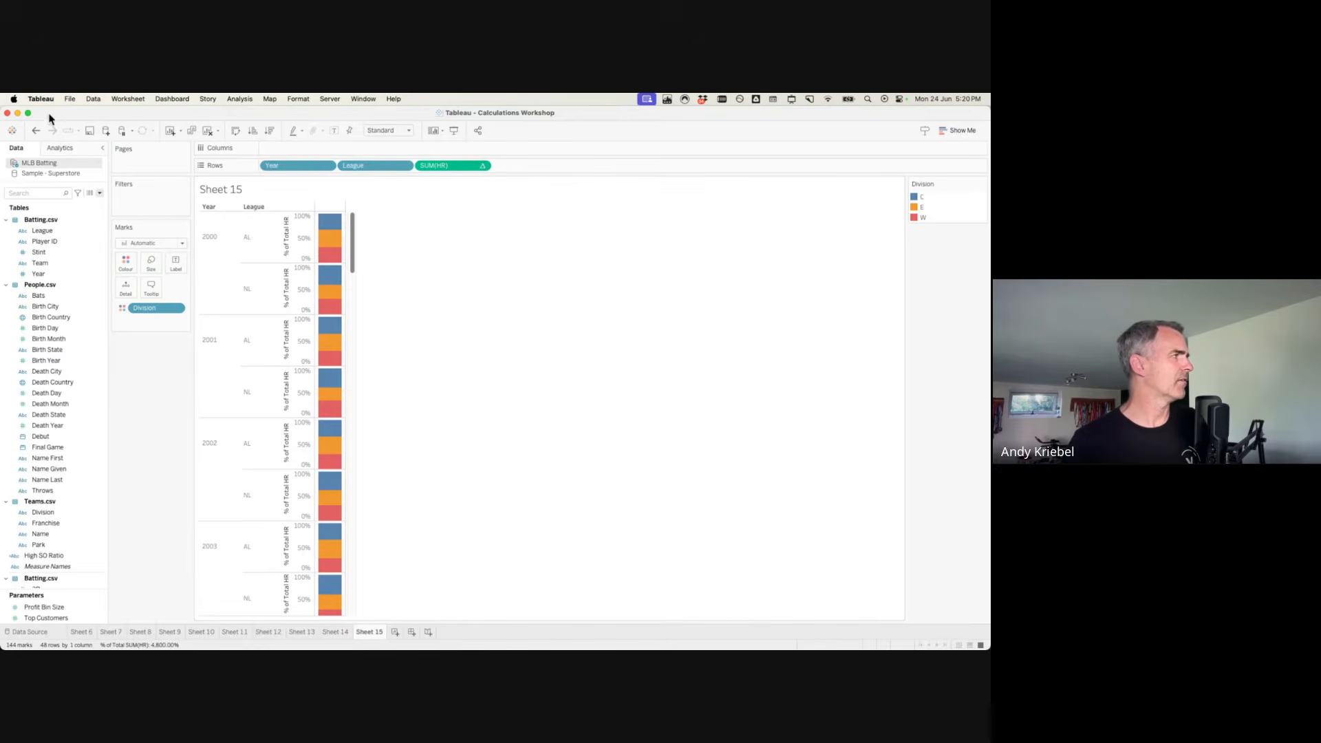
click(36, 130)
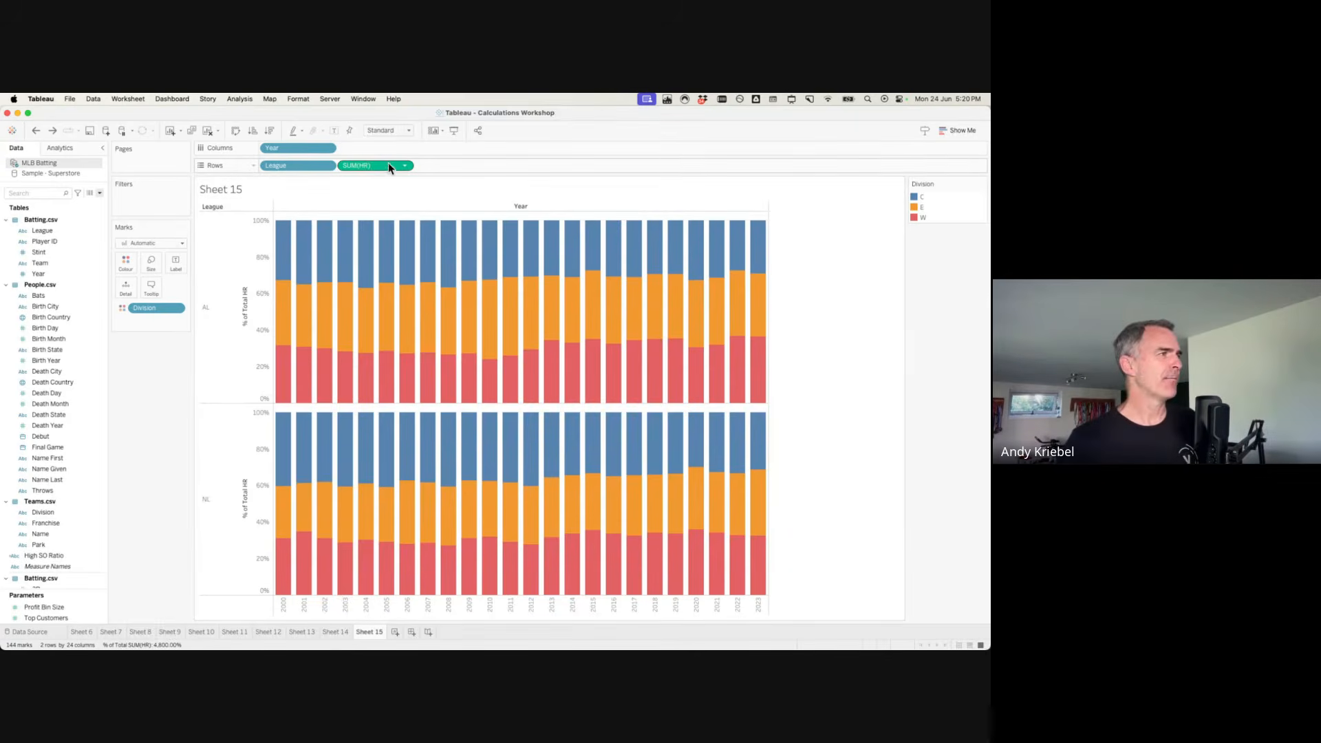
Try computing SUM(HR)'s percentage of total by Specific Dimensions with only Division included, close the settings and undo the change.
right_click(390, 168)
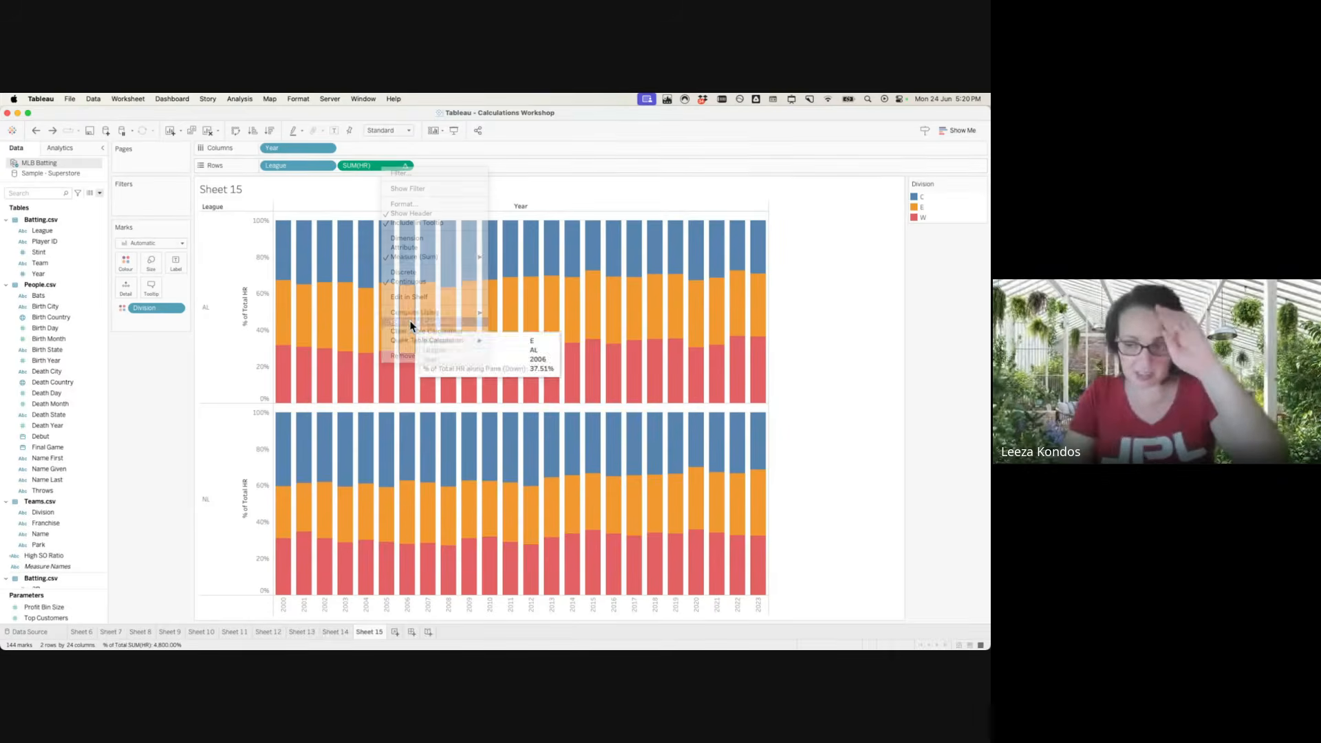
click(413, 322)
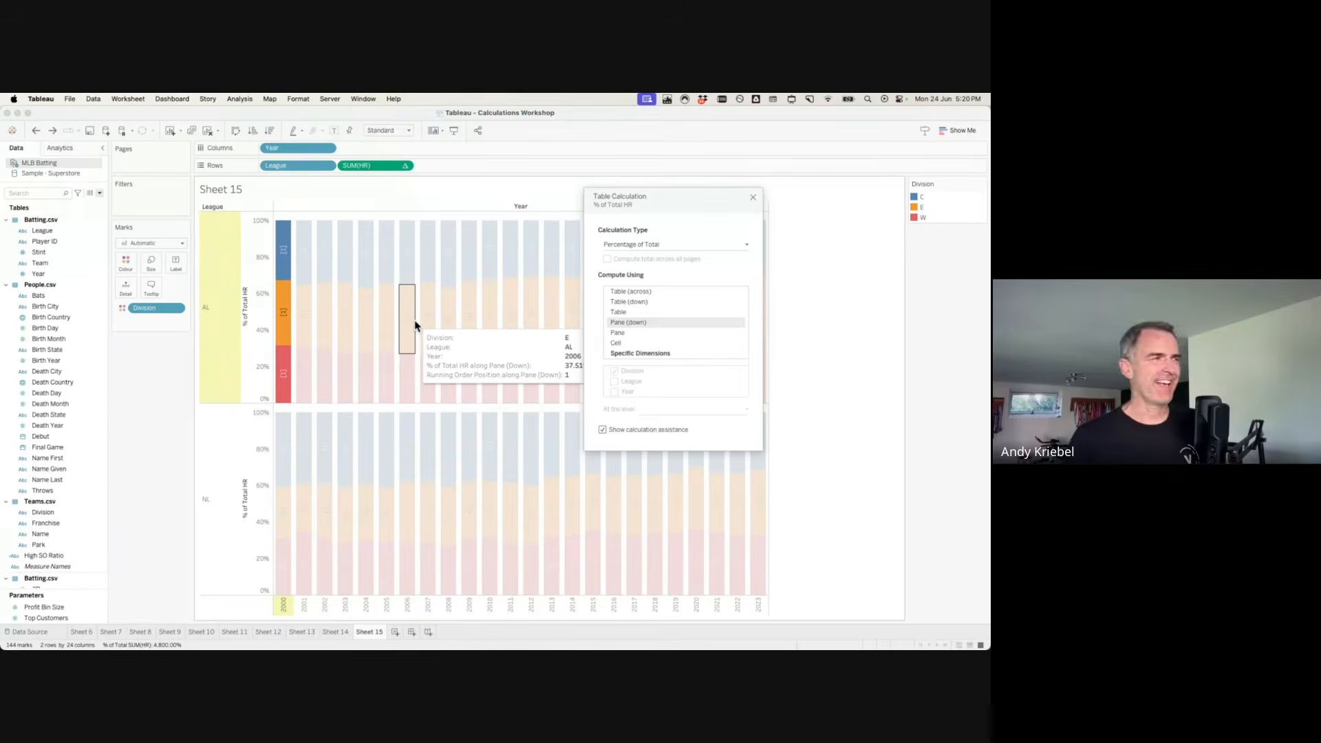
drag(670, 198, 837, 170)
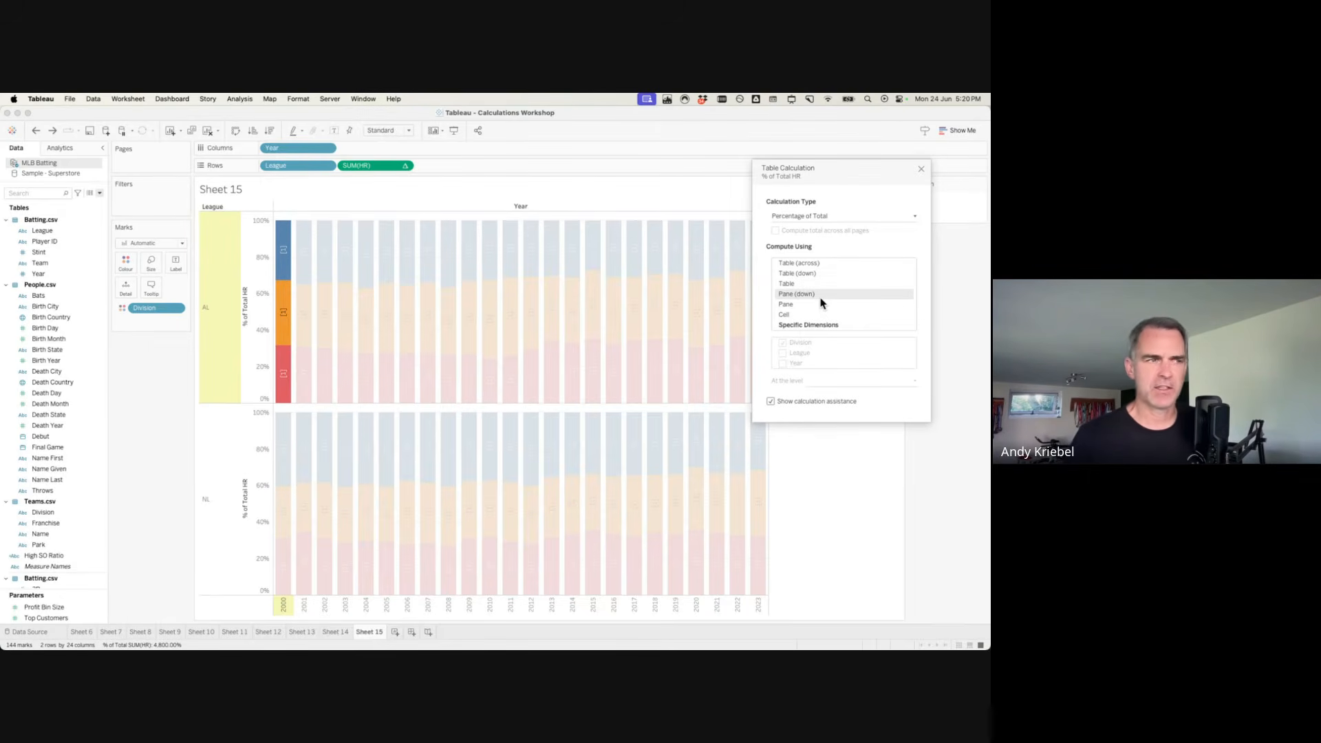
click(814, 325)
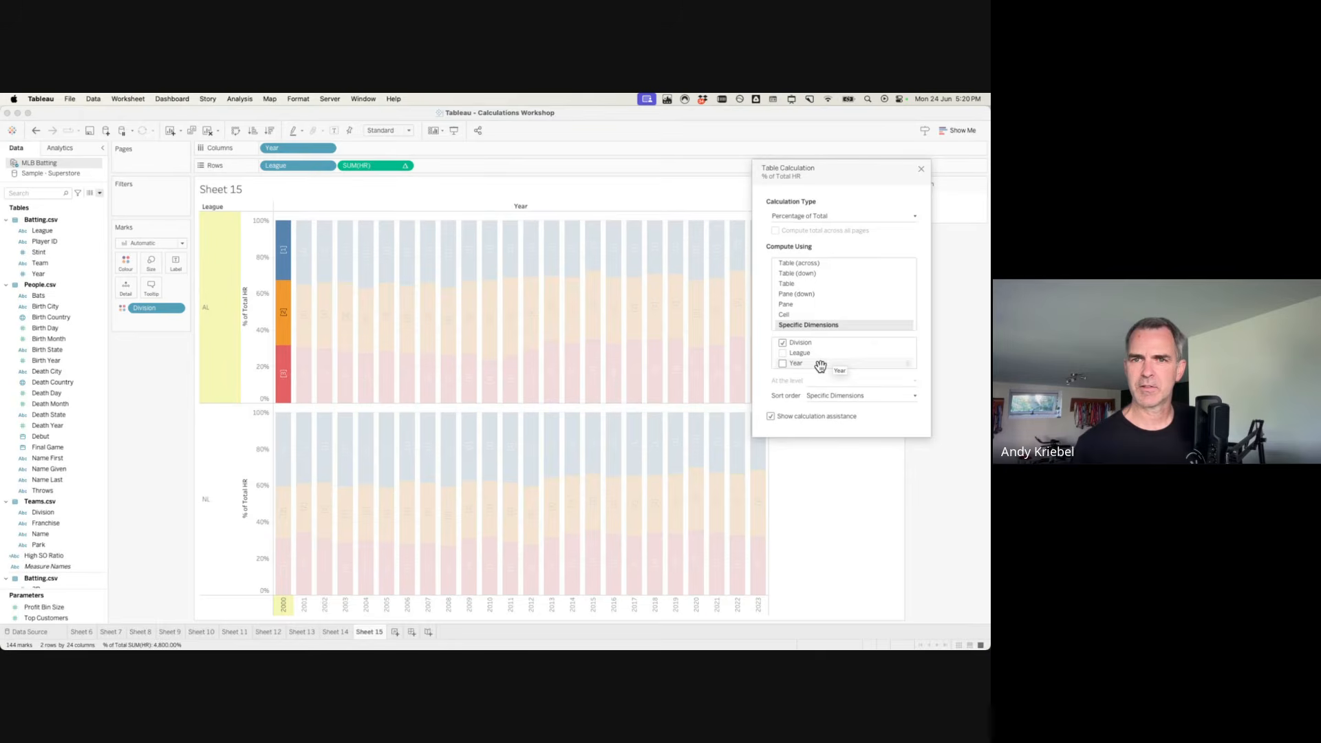
click(920, 169)
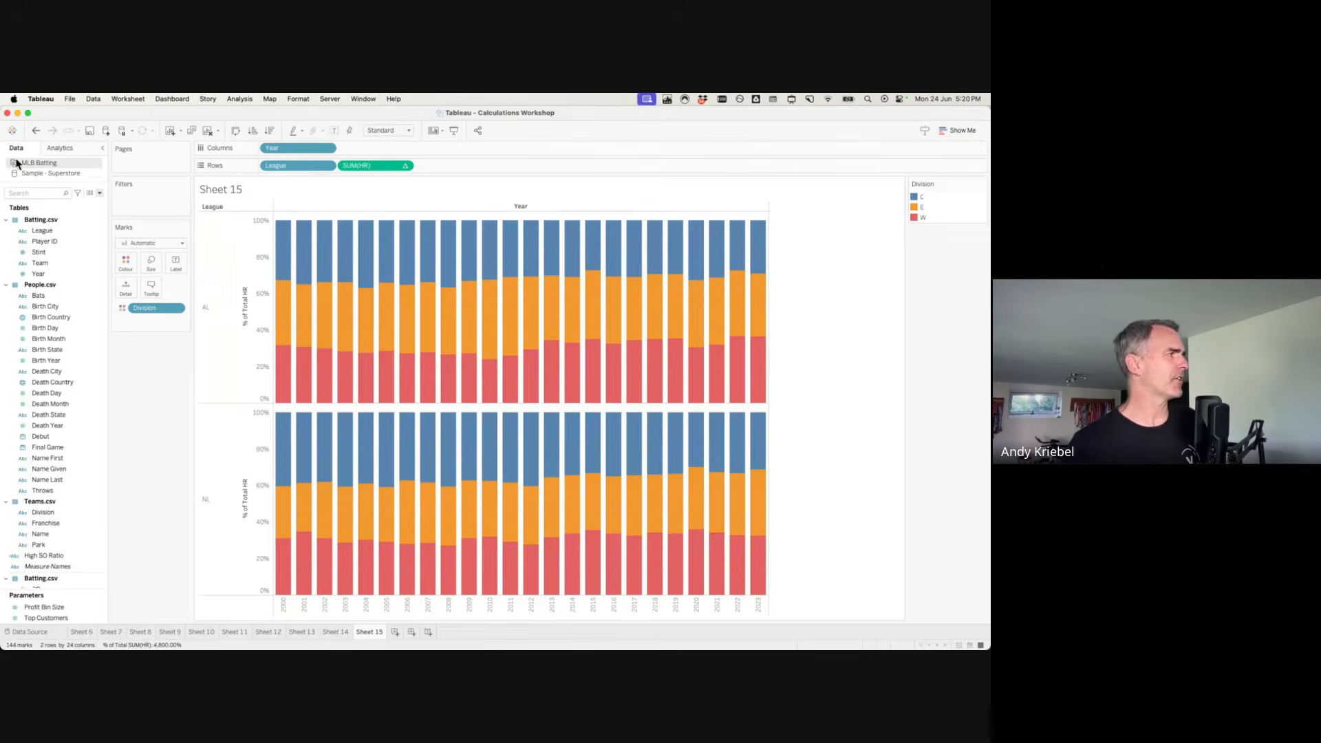
click(36, 131)
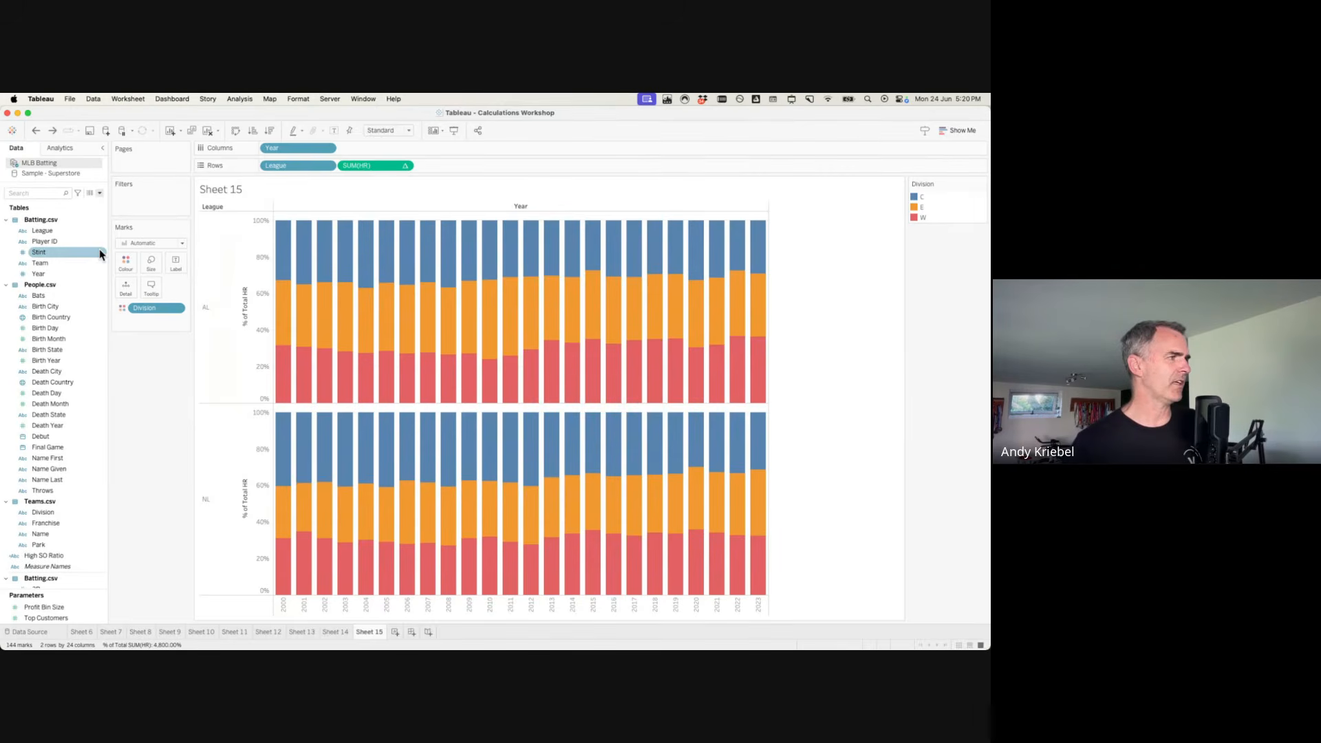
Check which Compute Using option the SUM(HR) table calculation has, and close its settings.
right_click(364, 170)
click(421, 324)
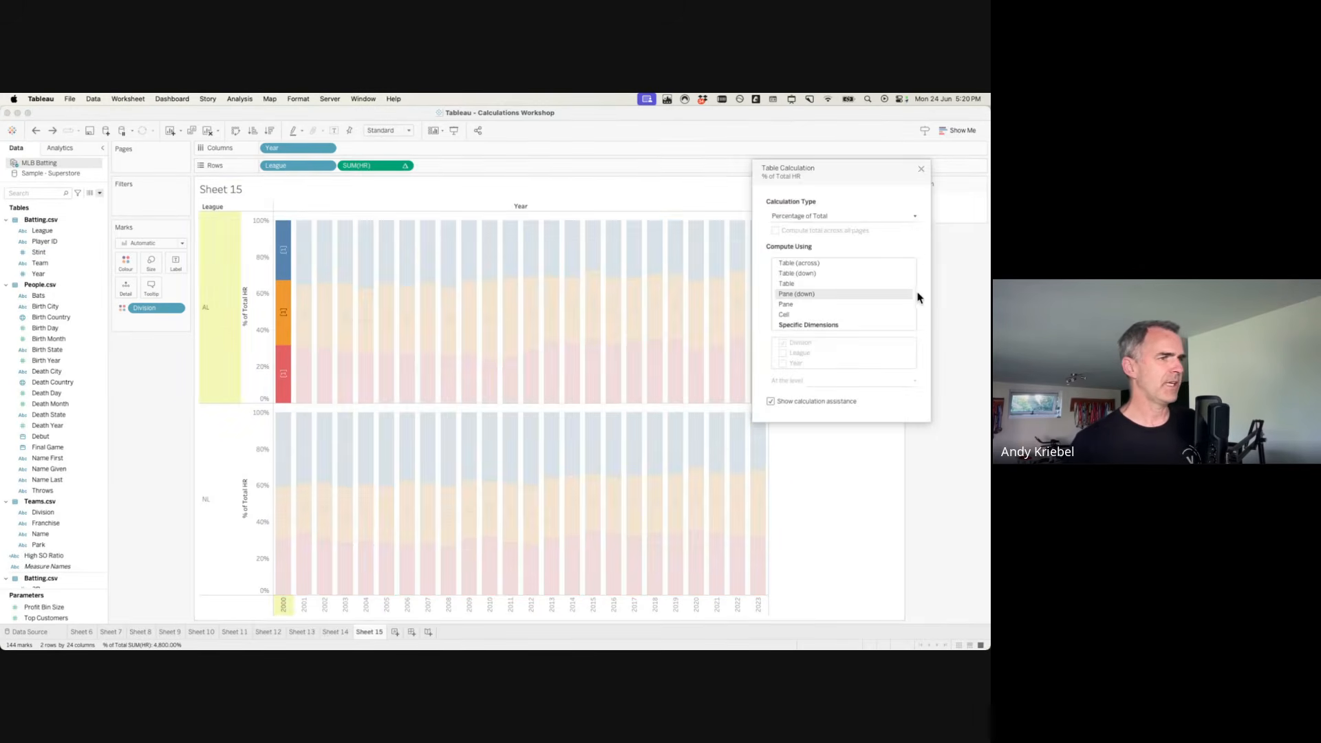
click(921, 169)
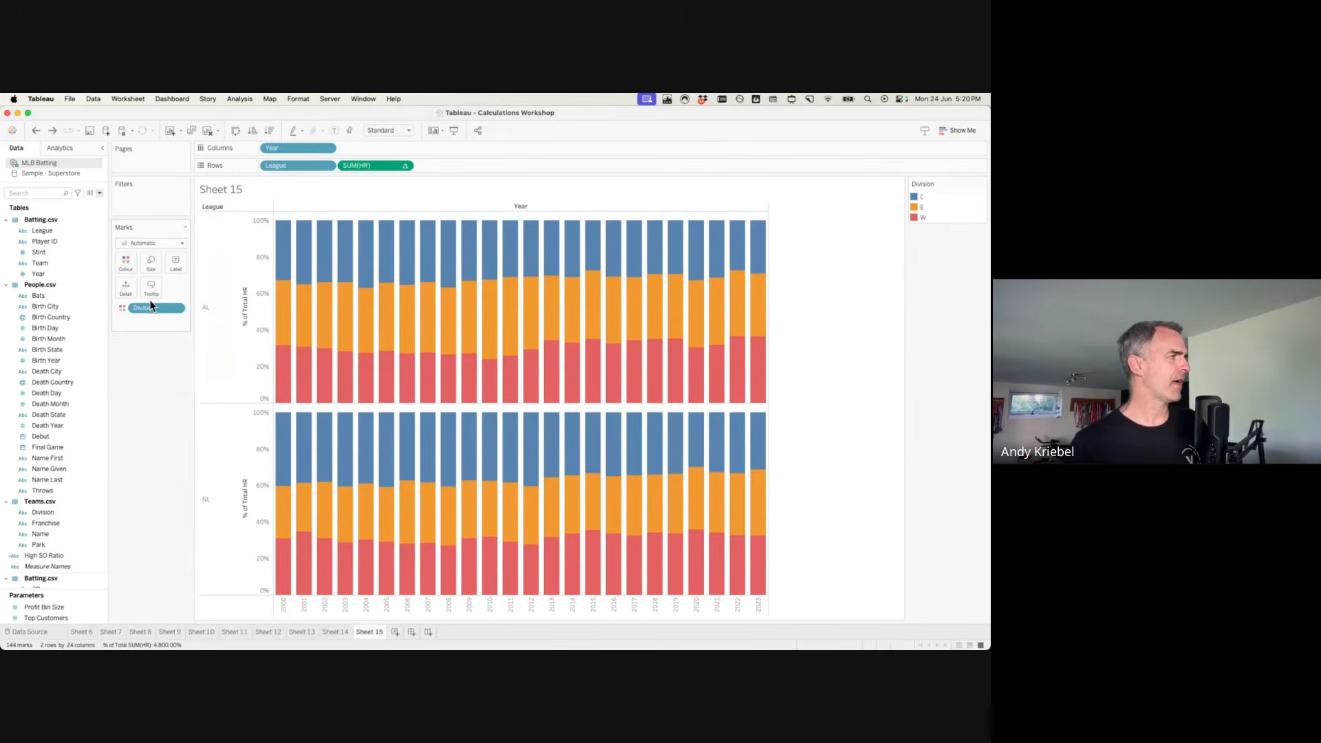
Move Division from the colour marks to the columns after Year.
drag(149, 304, 351, 148)
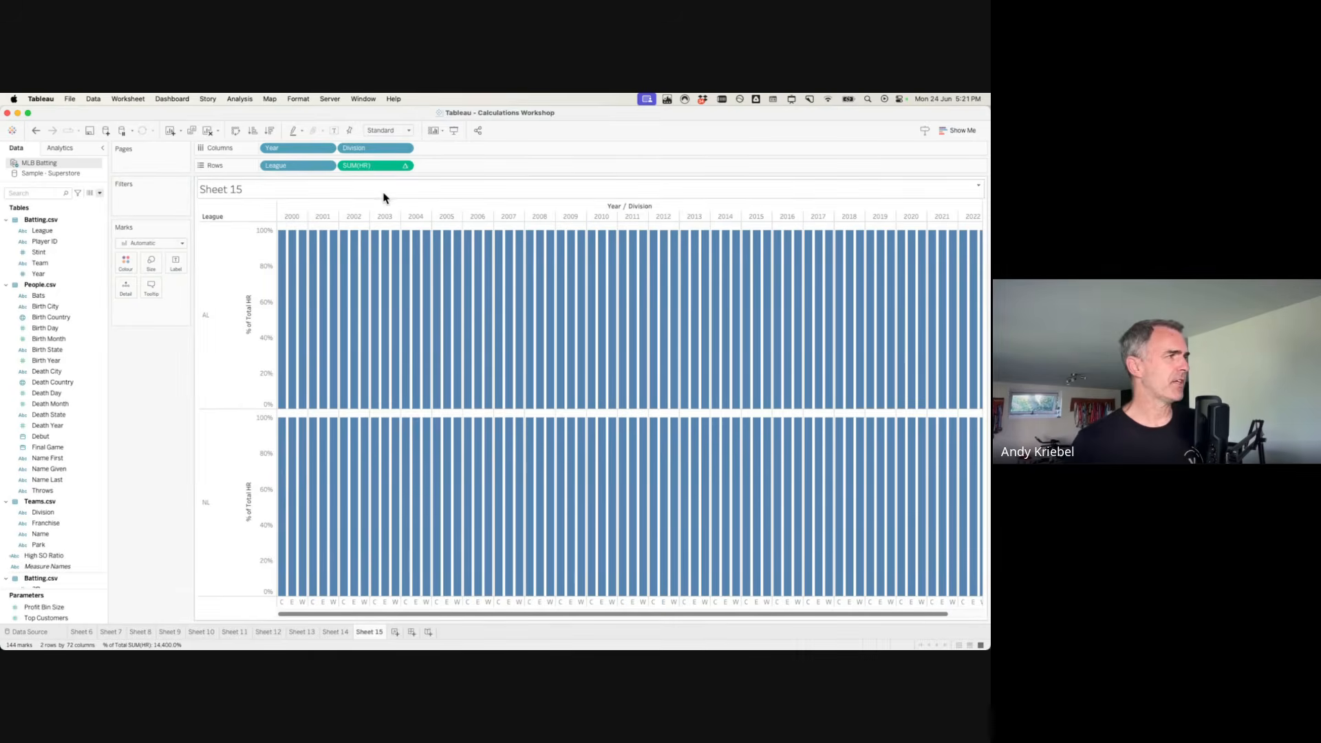
Check the SUM(HR) table calculation's Compute Using option, close its settings and undo moving Division to the columns.
right_click(375, 167)
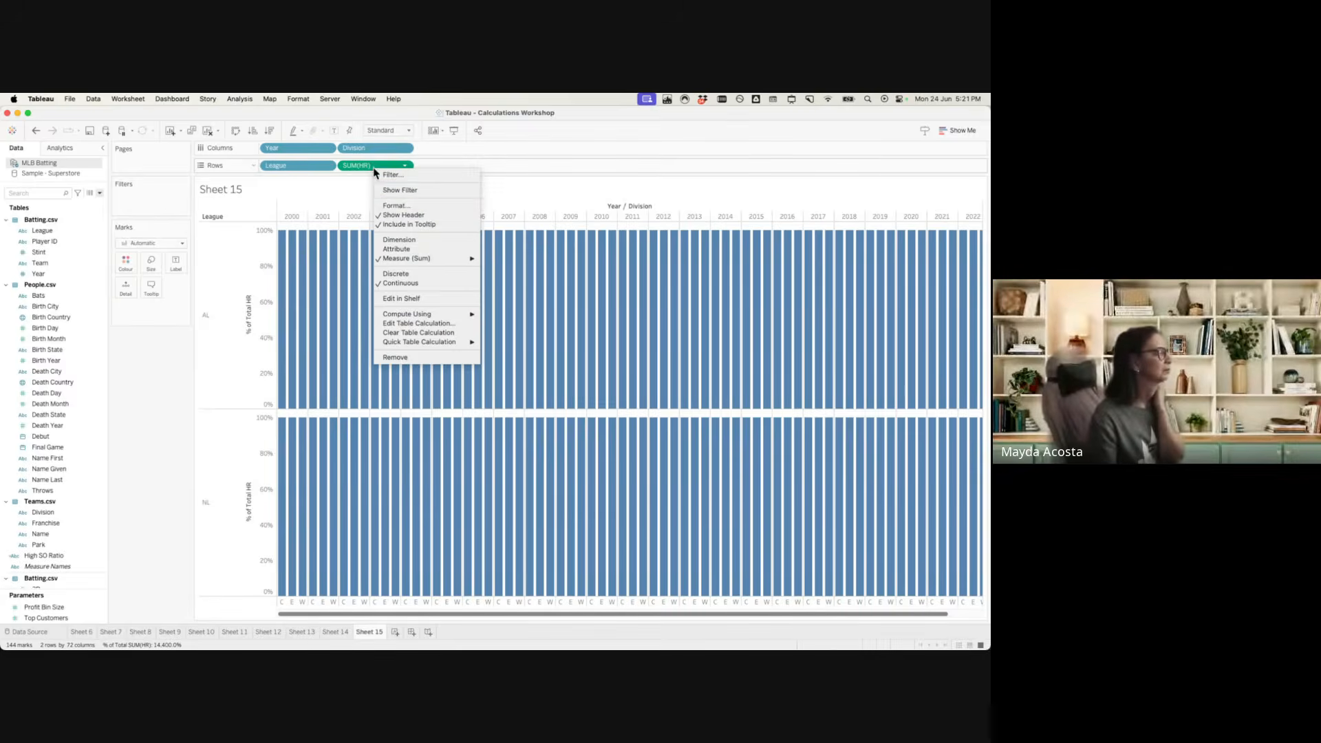
click(408, 323)
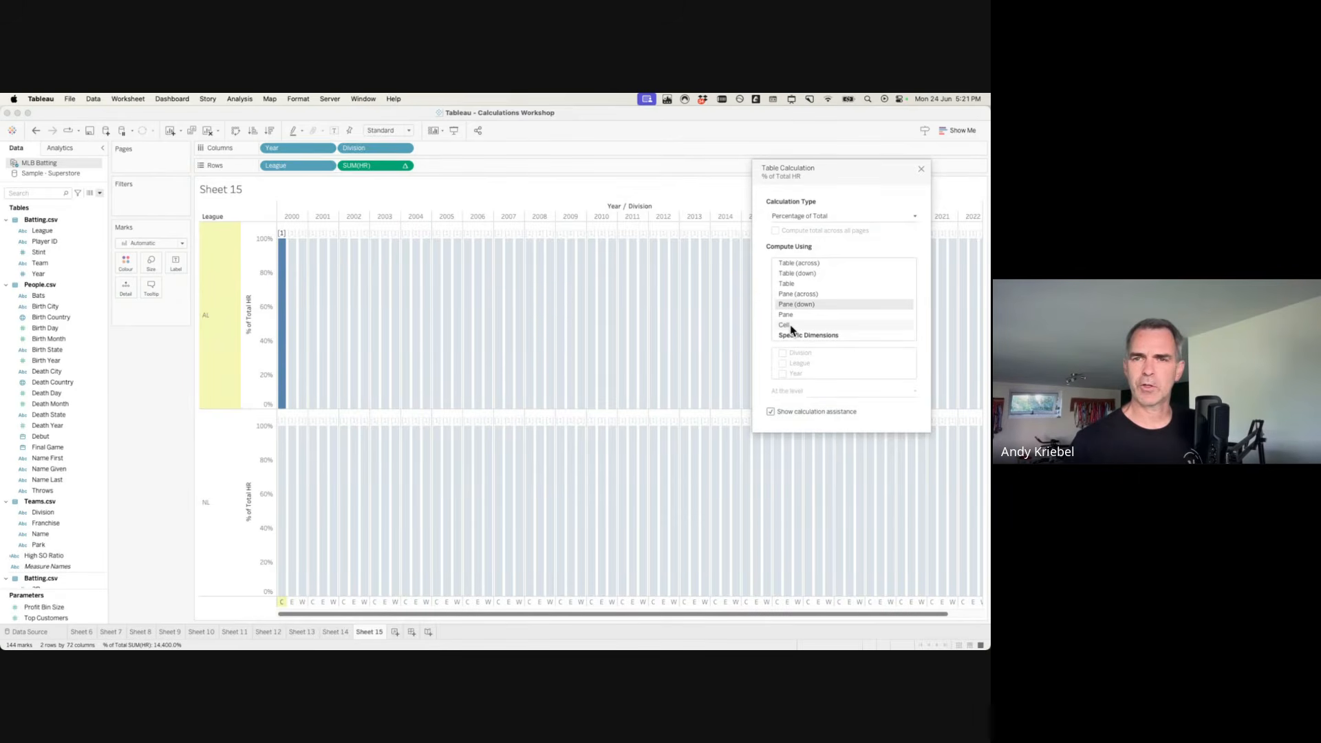
click(921, 168)
click(35, 130)
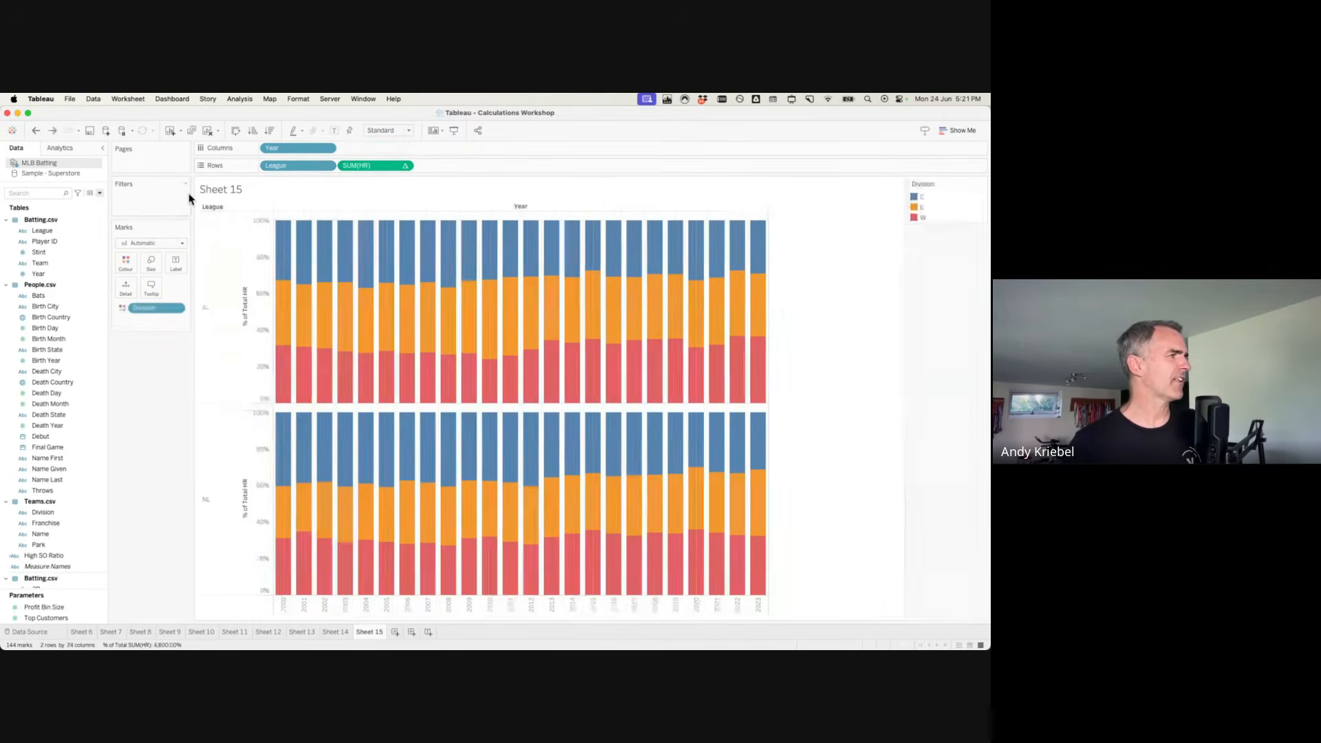
Set SUM(HR)'s percentage of total to compute using Specific Dimensions with only Division included, keeping the settings open clear of the colour legend.
right_click(352, 171)
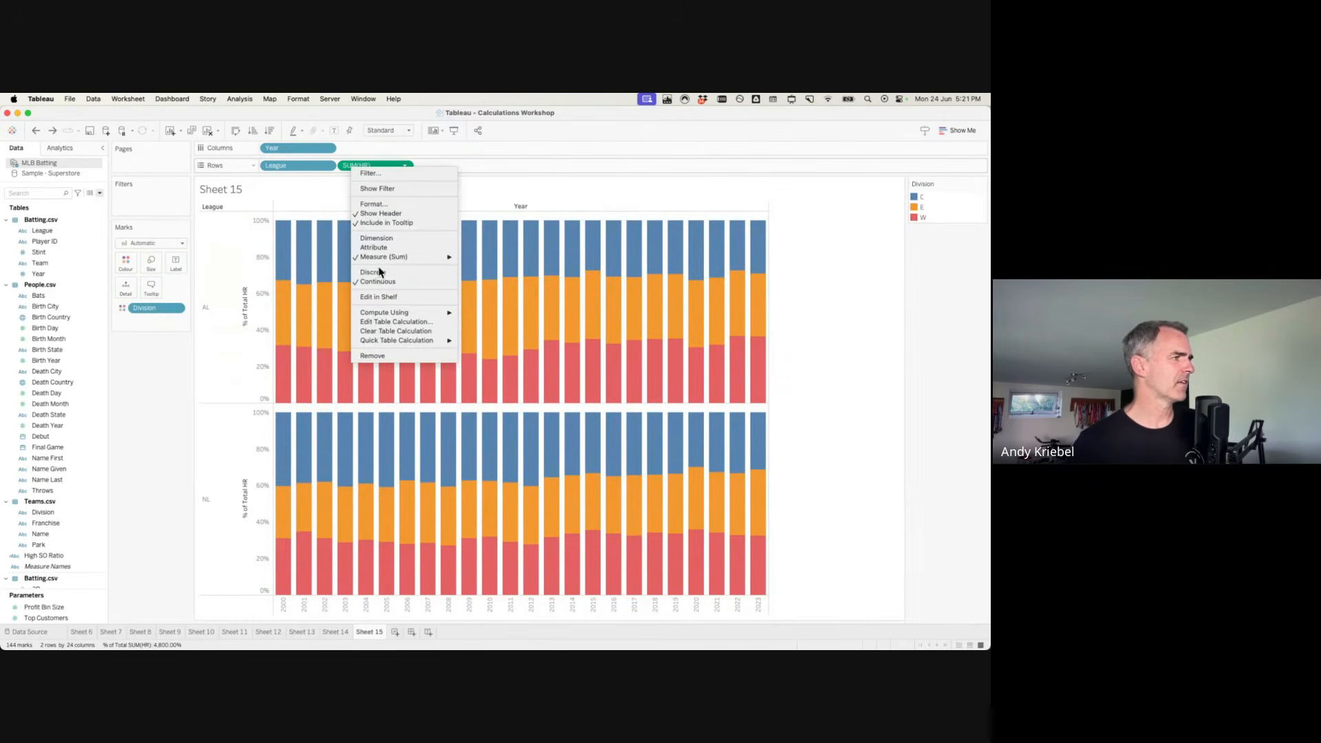
click(394, 320)
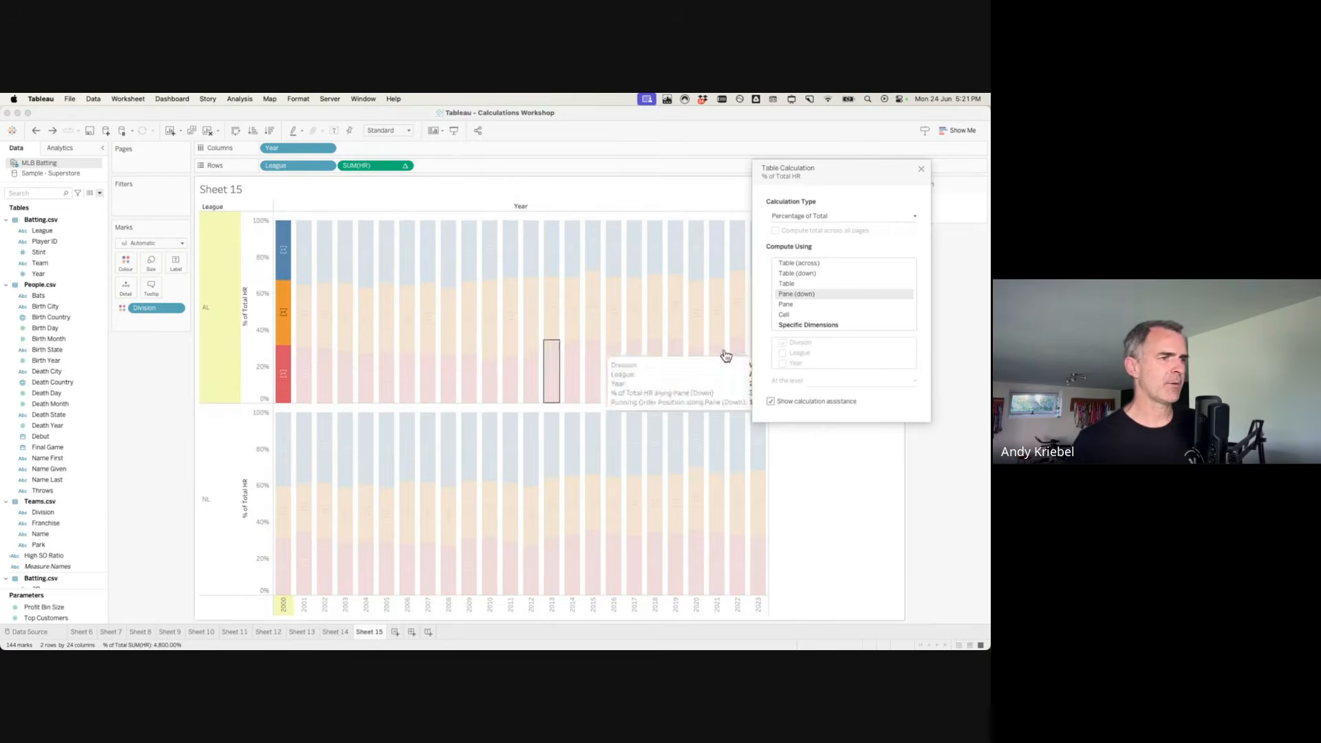
click(795, 325)
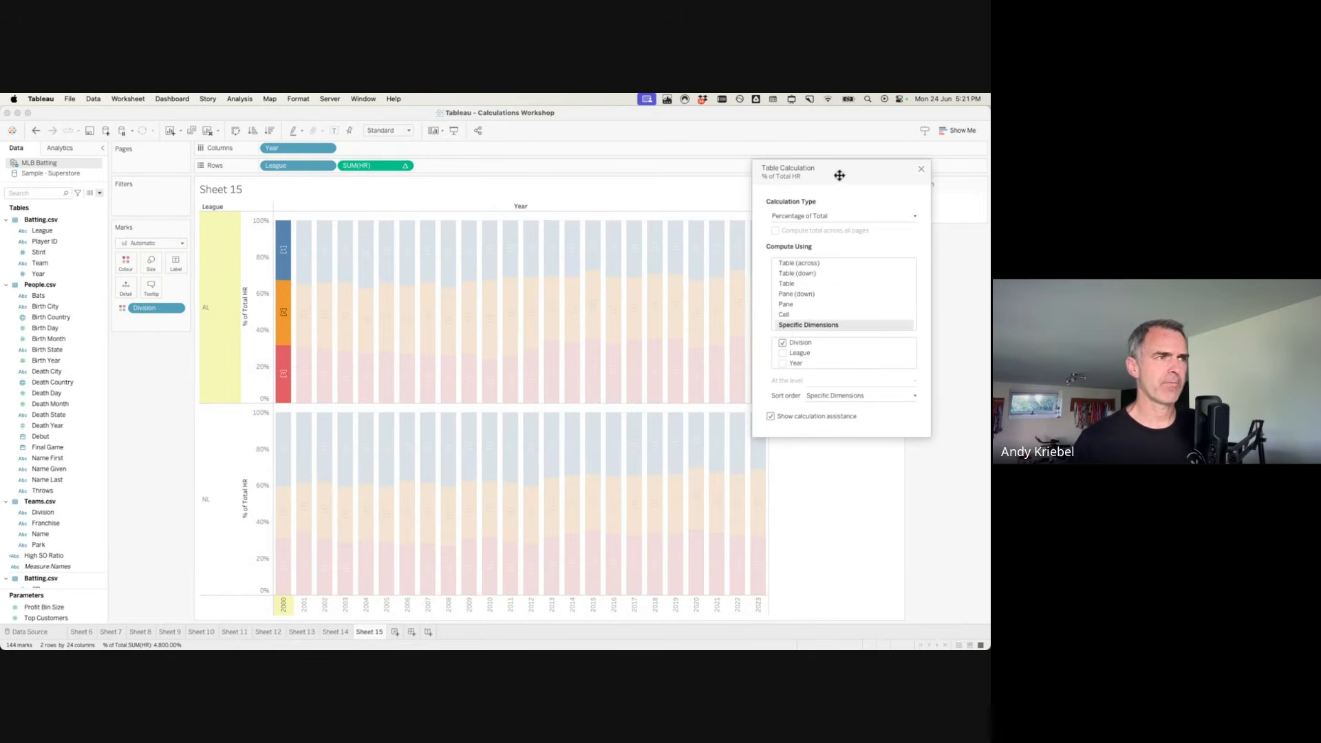
drag(839, 175, 854, 305)
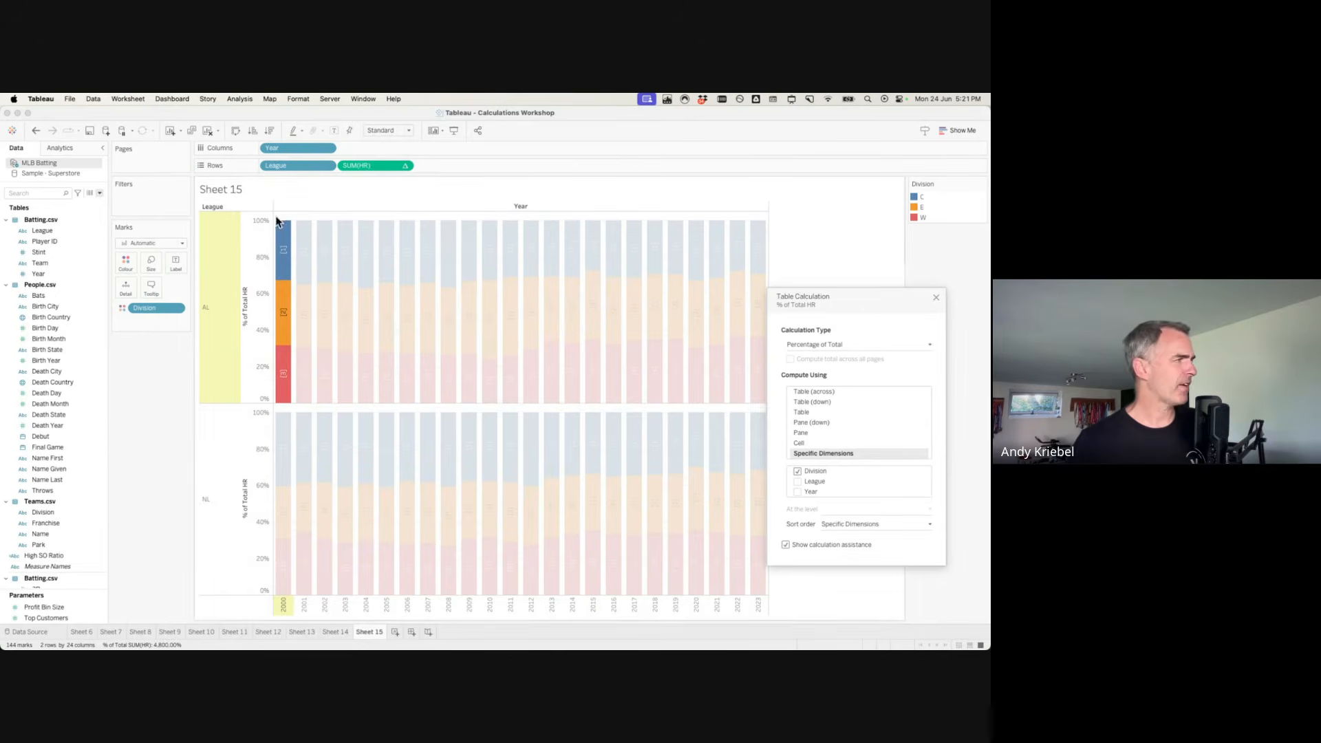
Try moving Division from the colour marks to the columns after Year, and return it to Colour.
drag(141, 310, 375, 150)
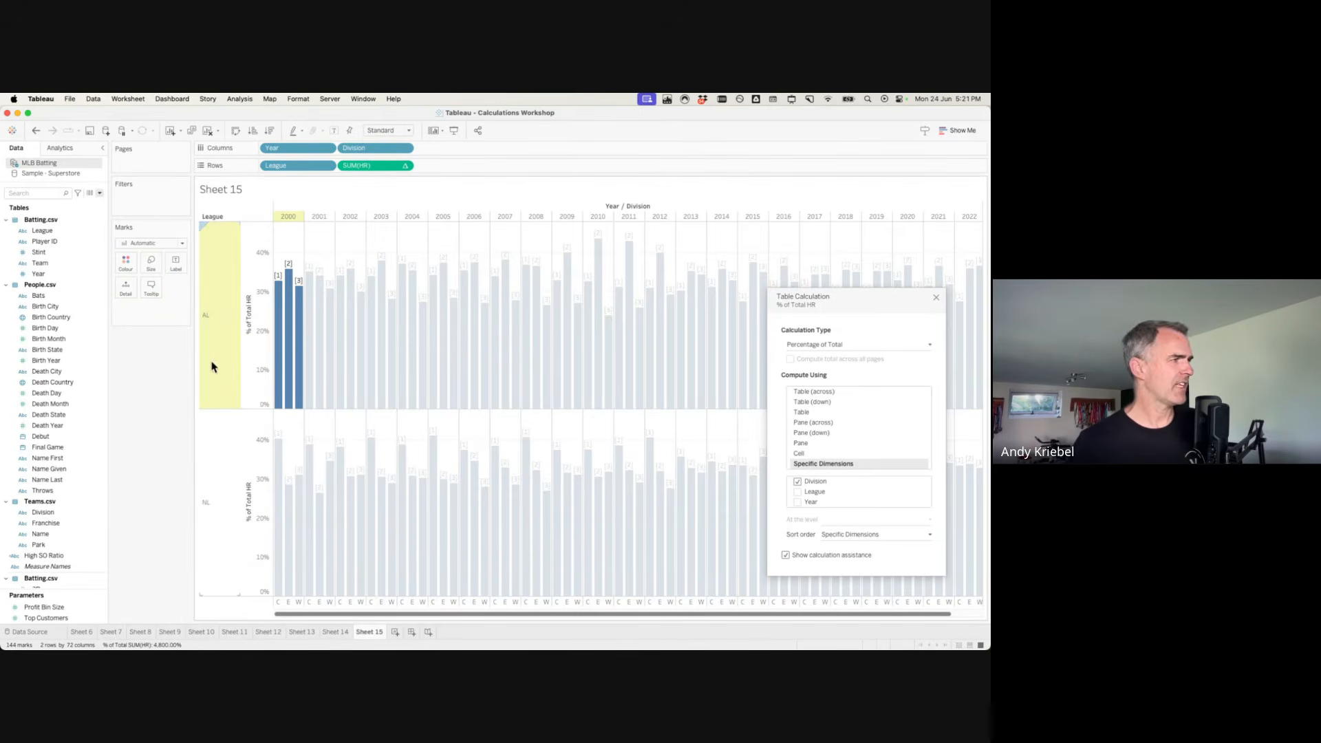
mouse_move(289, 317)
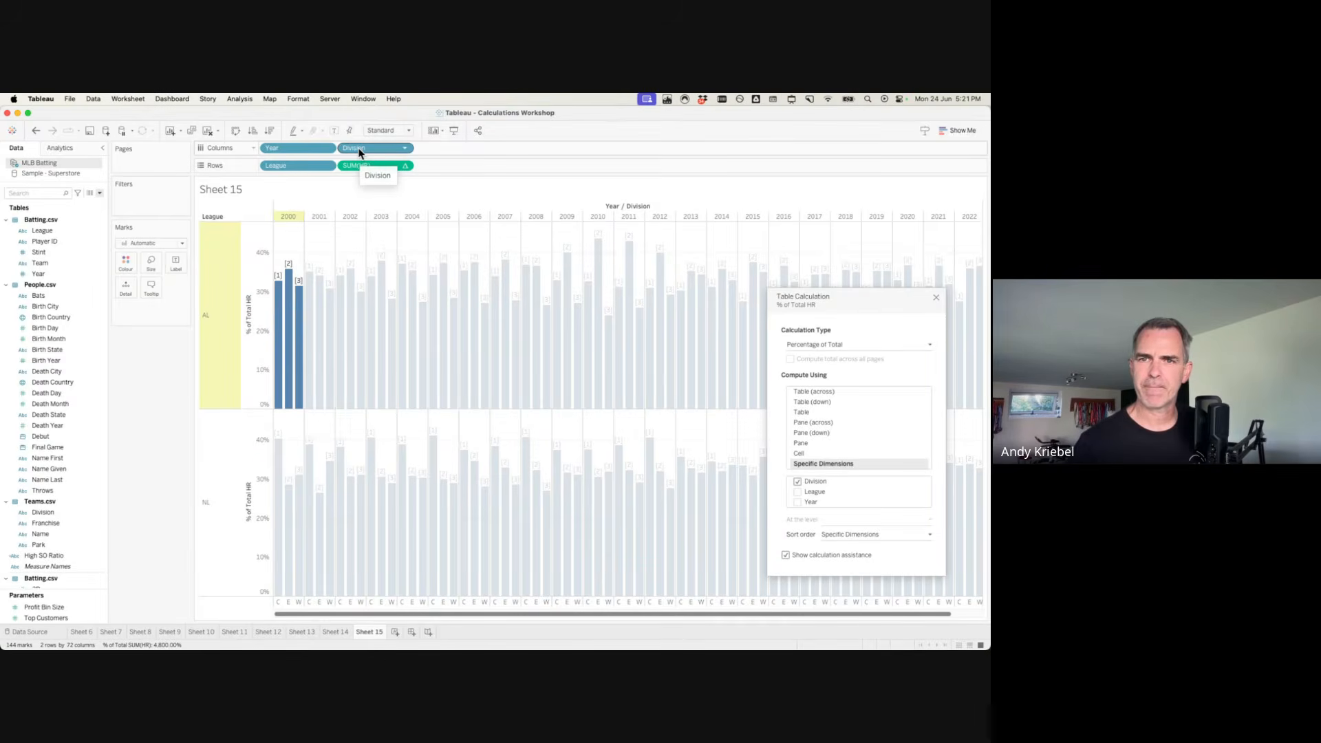
drag(359, 153, 134, 260)
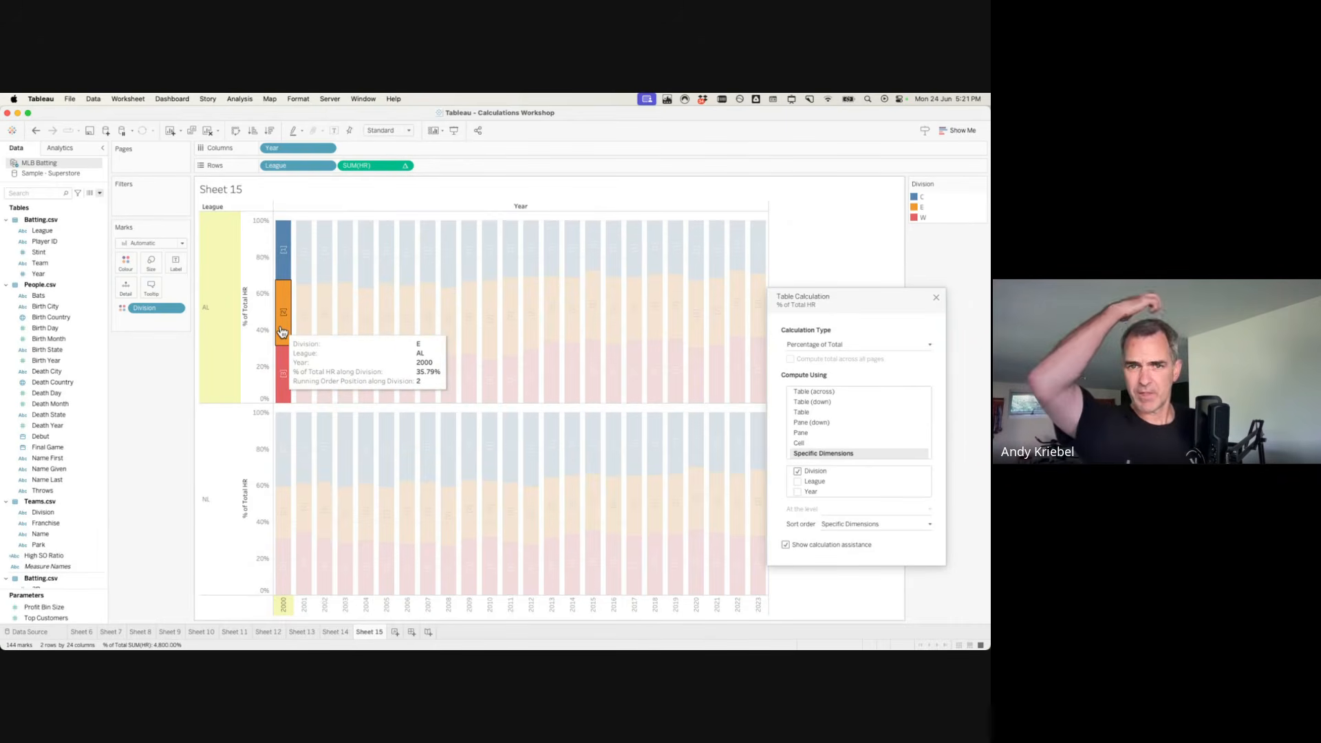
Switch to the presentation and review the % of Total Stacked Bars and Configure the Table Calculation slides.
drag(853, 298, 651, 213)
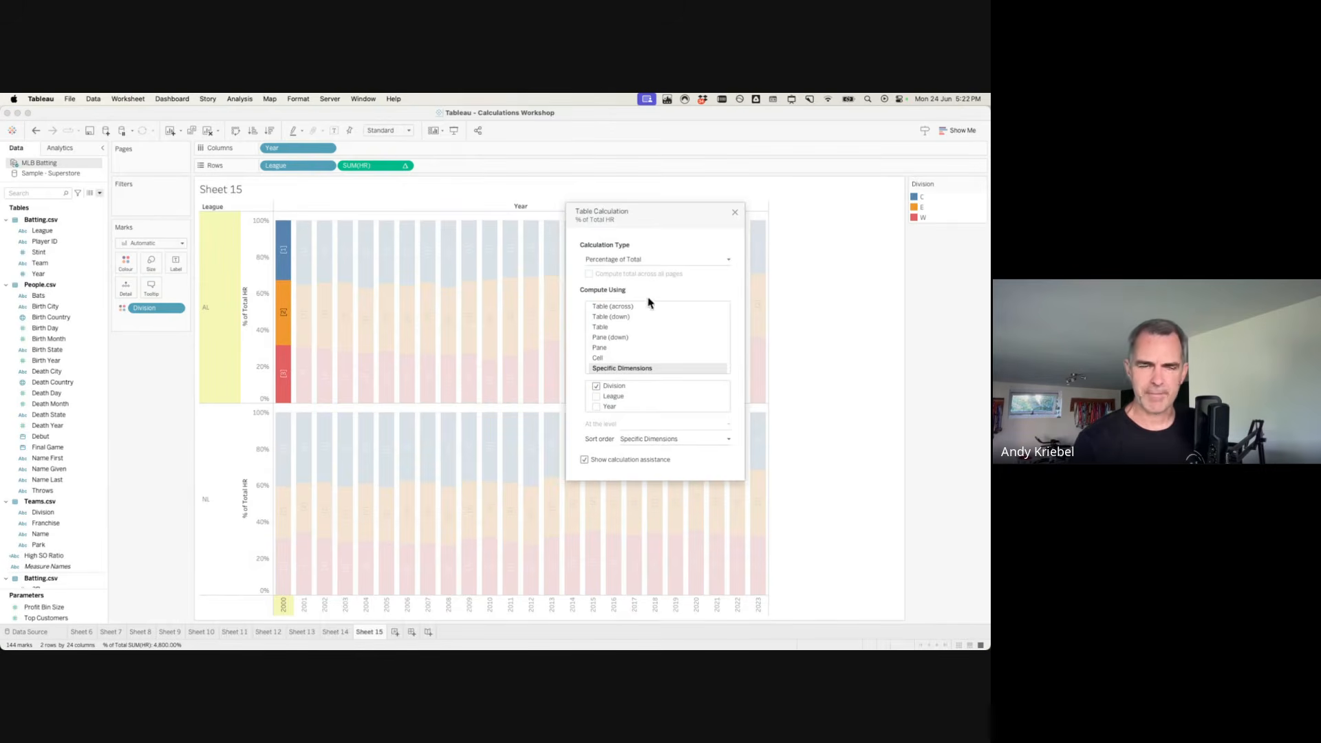
key(ctrl+Right)
click(719, 304)
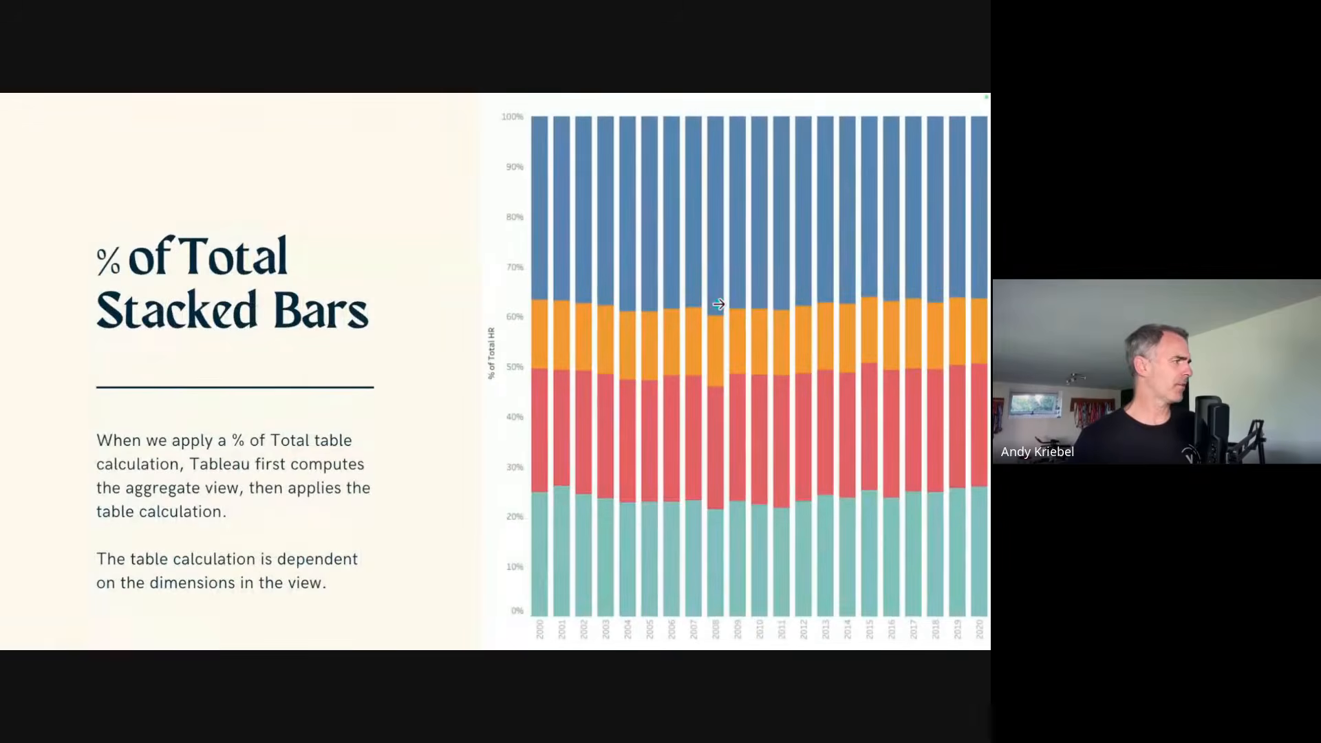
click(719, 304)
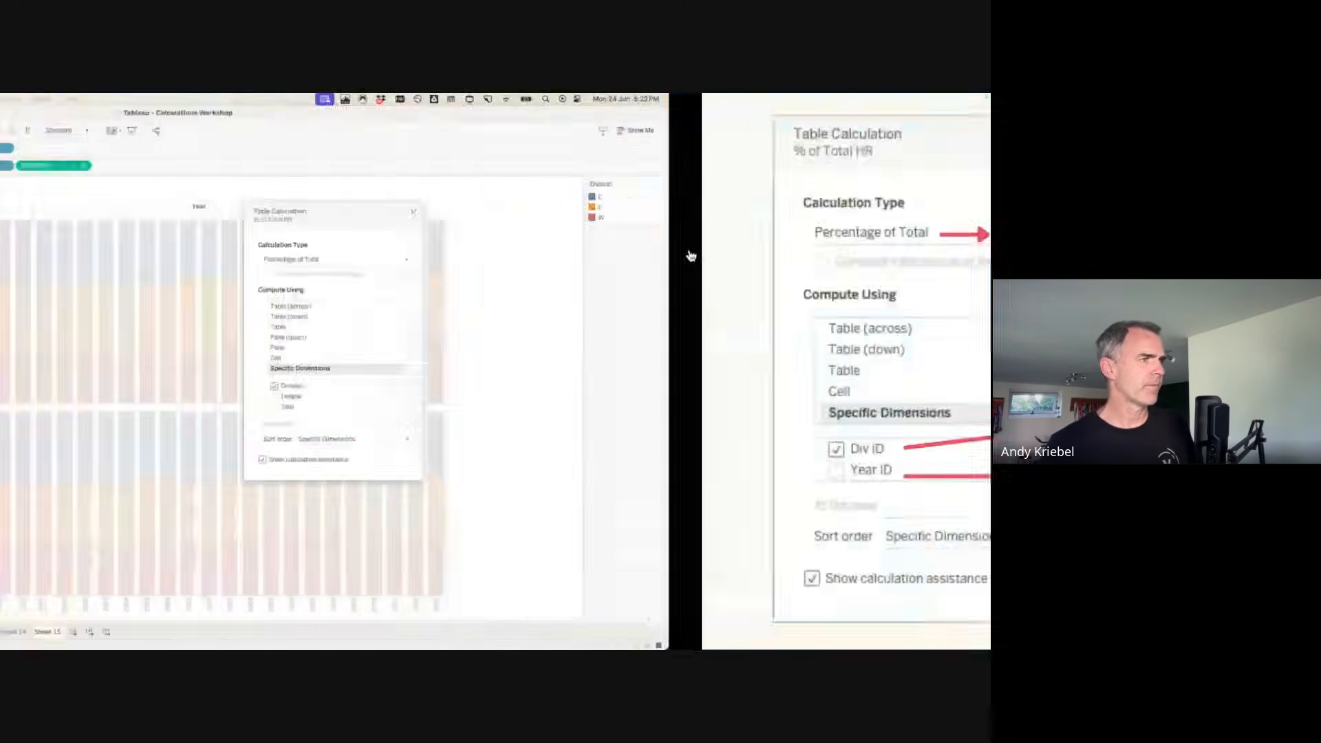
Back in Tableau, review the table calculation's League, Year, Percentage of Total and Division settings, and close them.
drag(642, 213, 524, 179)
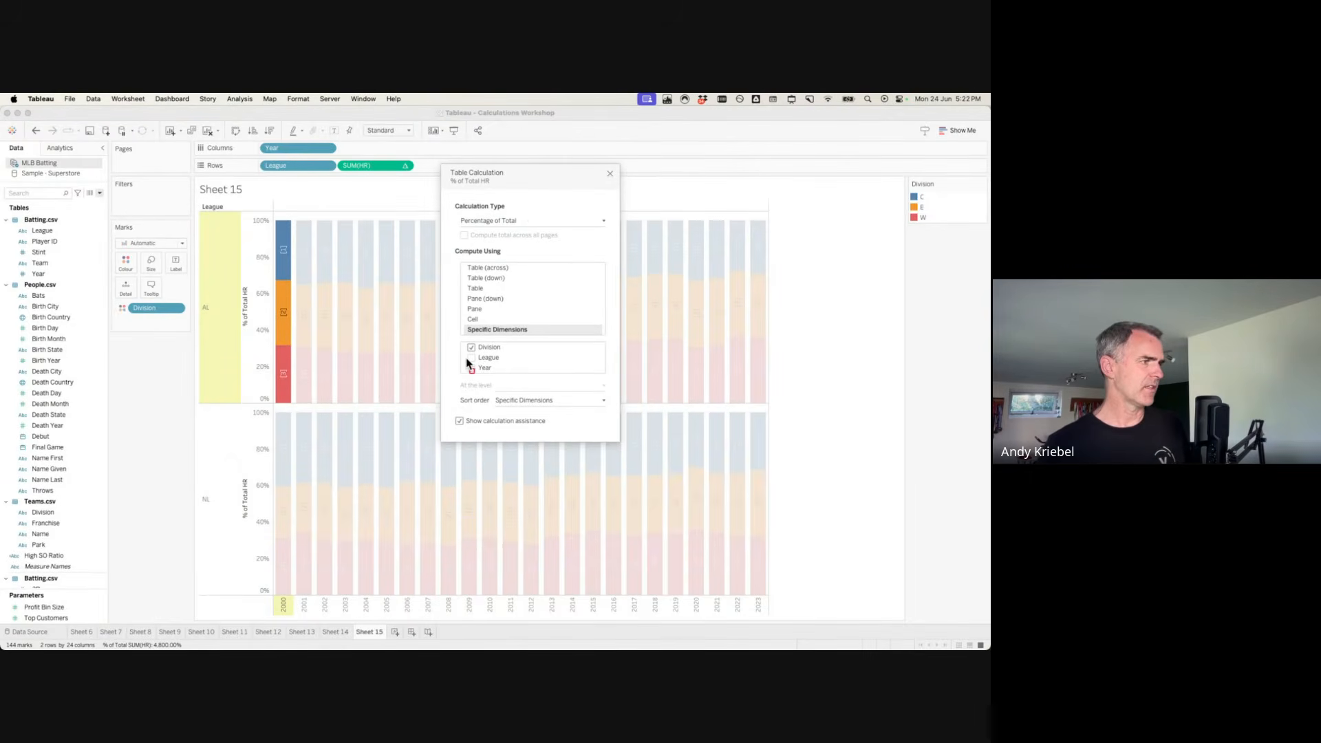
drag(456, 351, 590, 378)
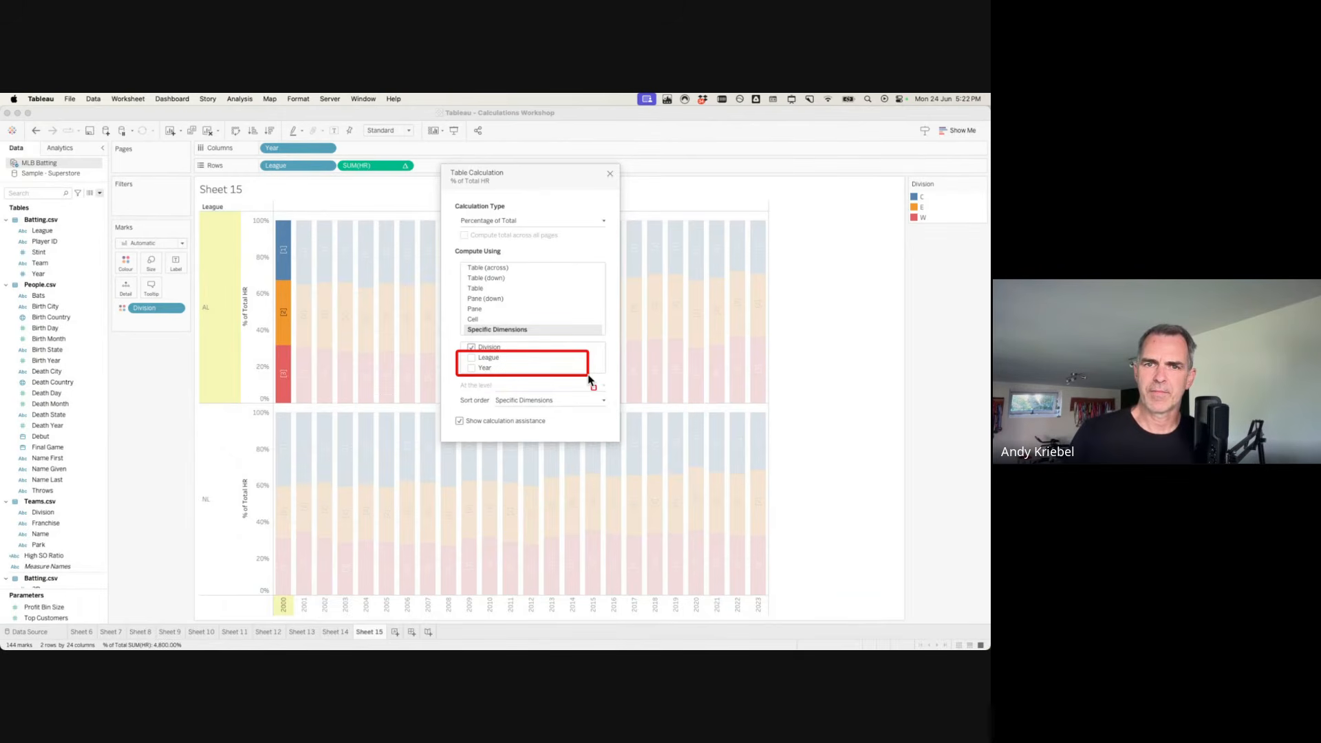
drag(449, 206, 621, 237)
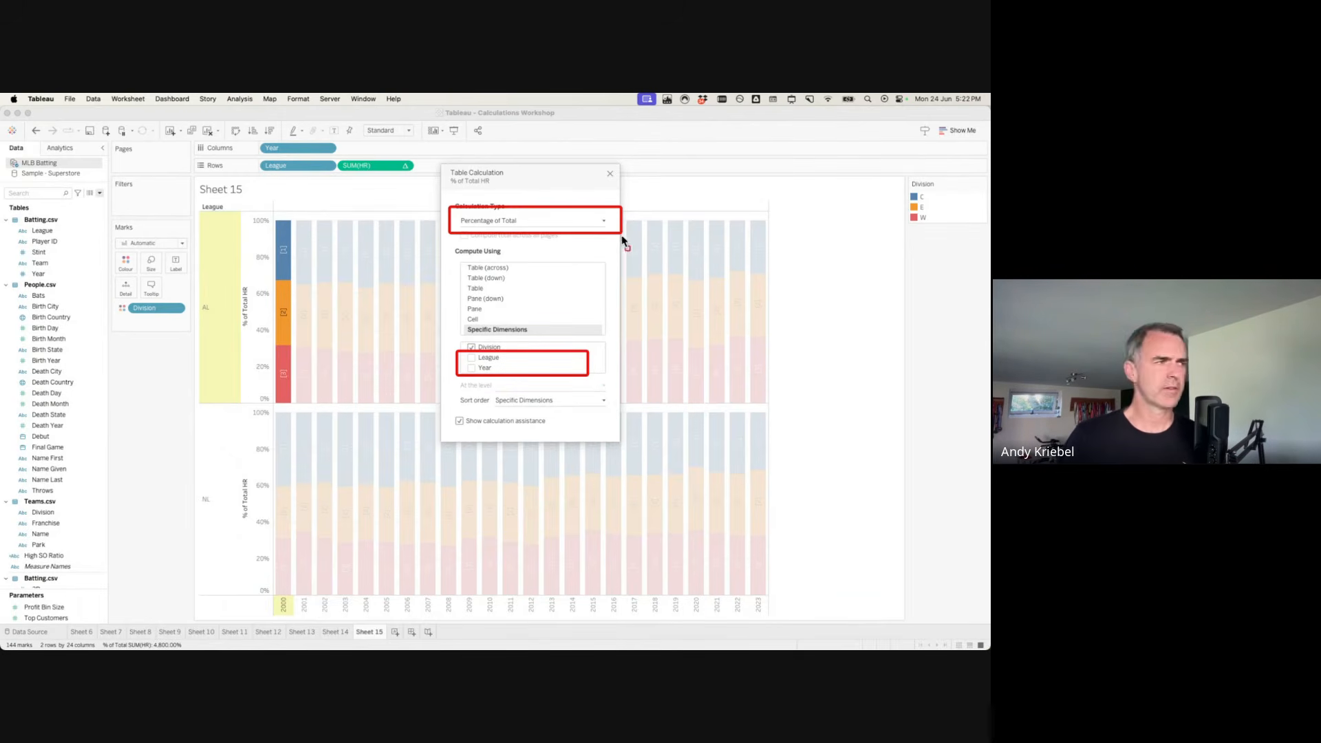
drag(456, 340, 577, 357)
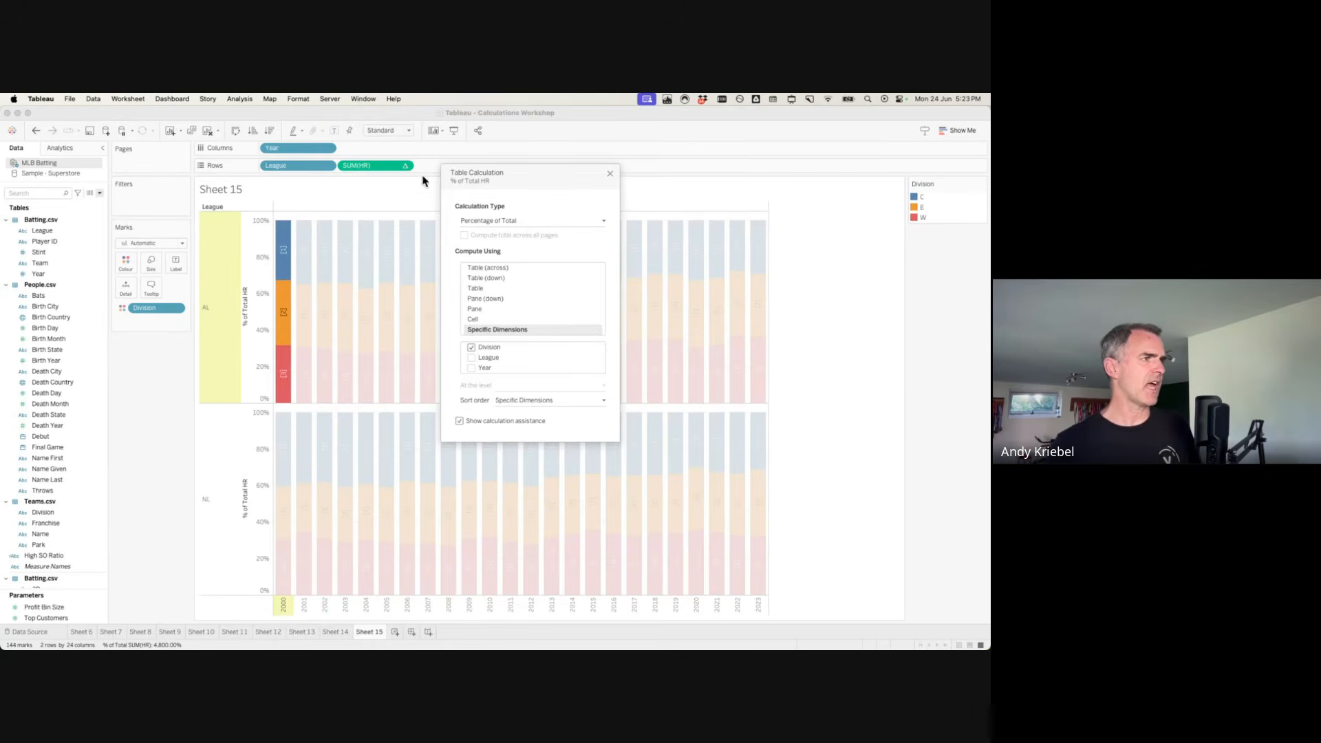
click(609, 174)
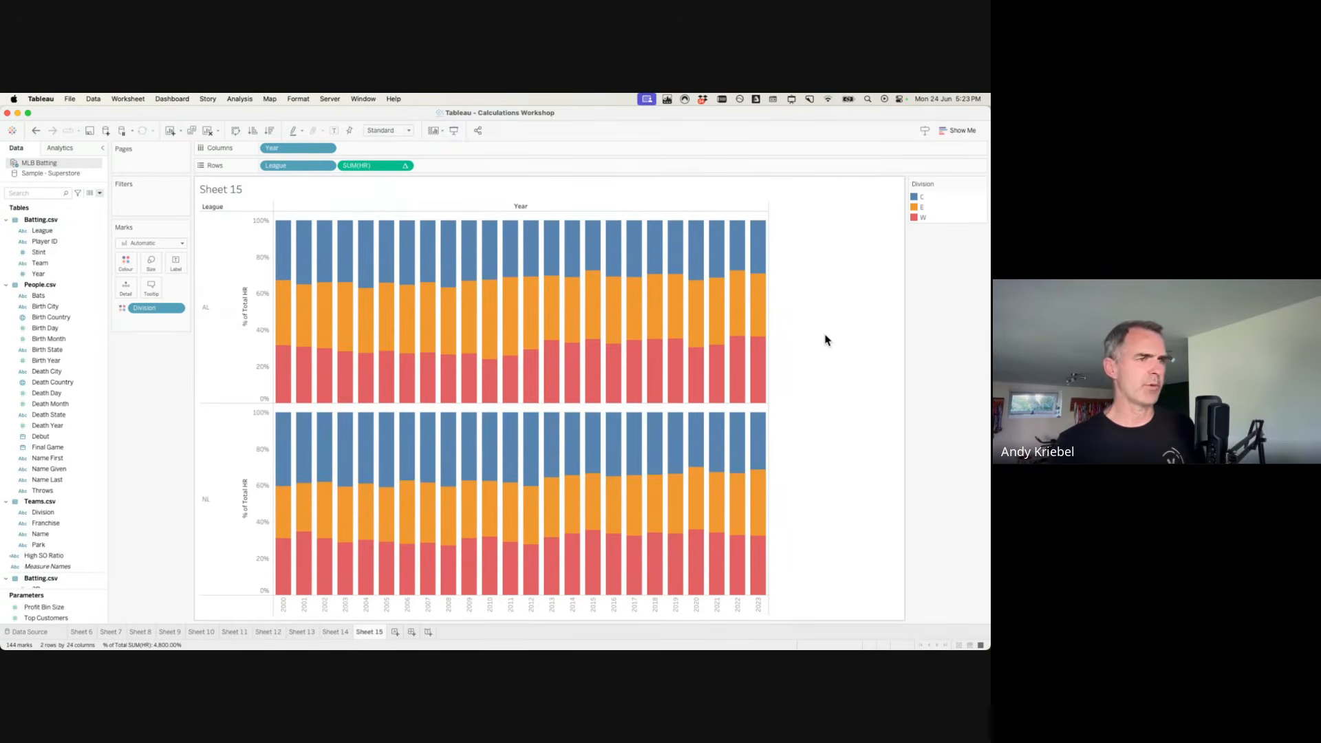
View the presentation's Practice slide, and return to Tableau to add a new worksheet for the exercise.
key(ctrl+Right)
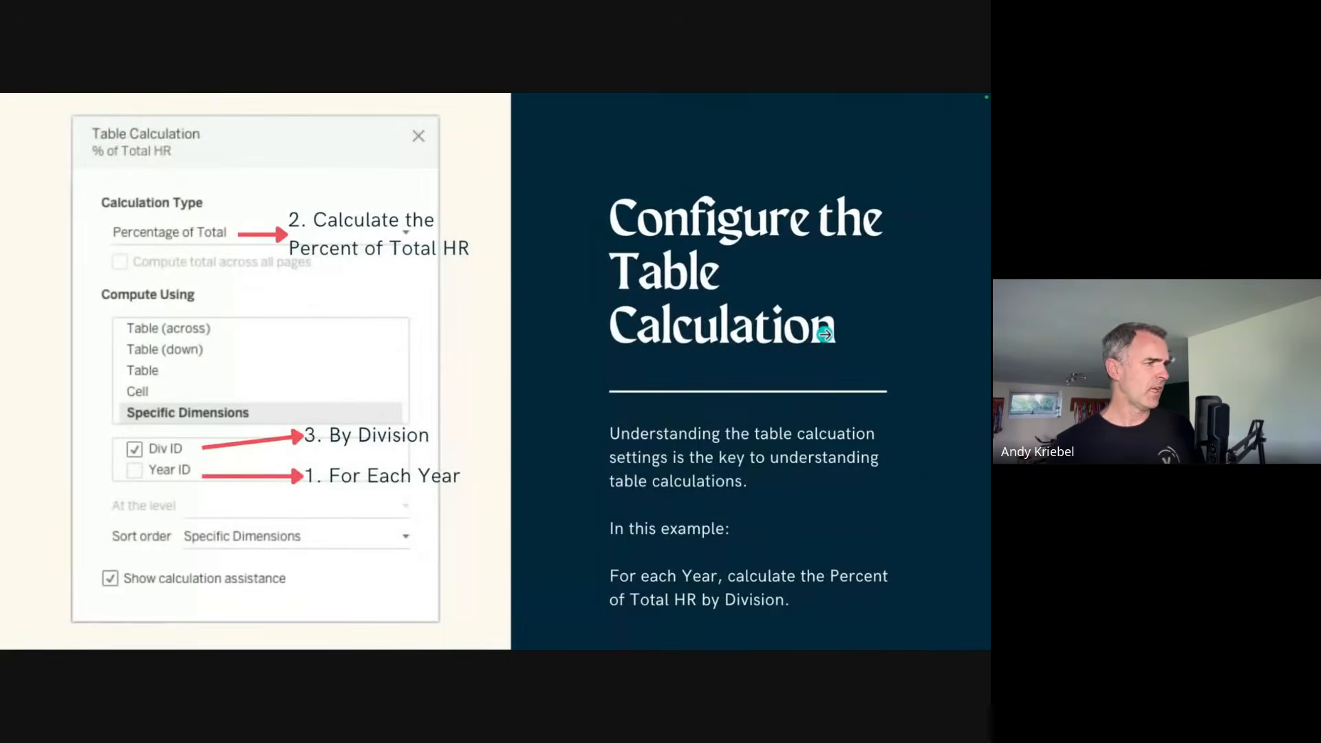
click(825, 335)
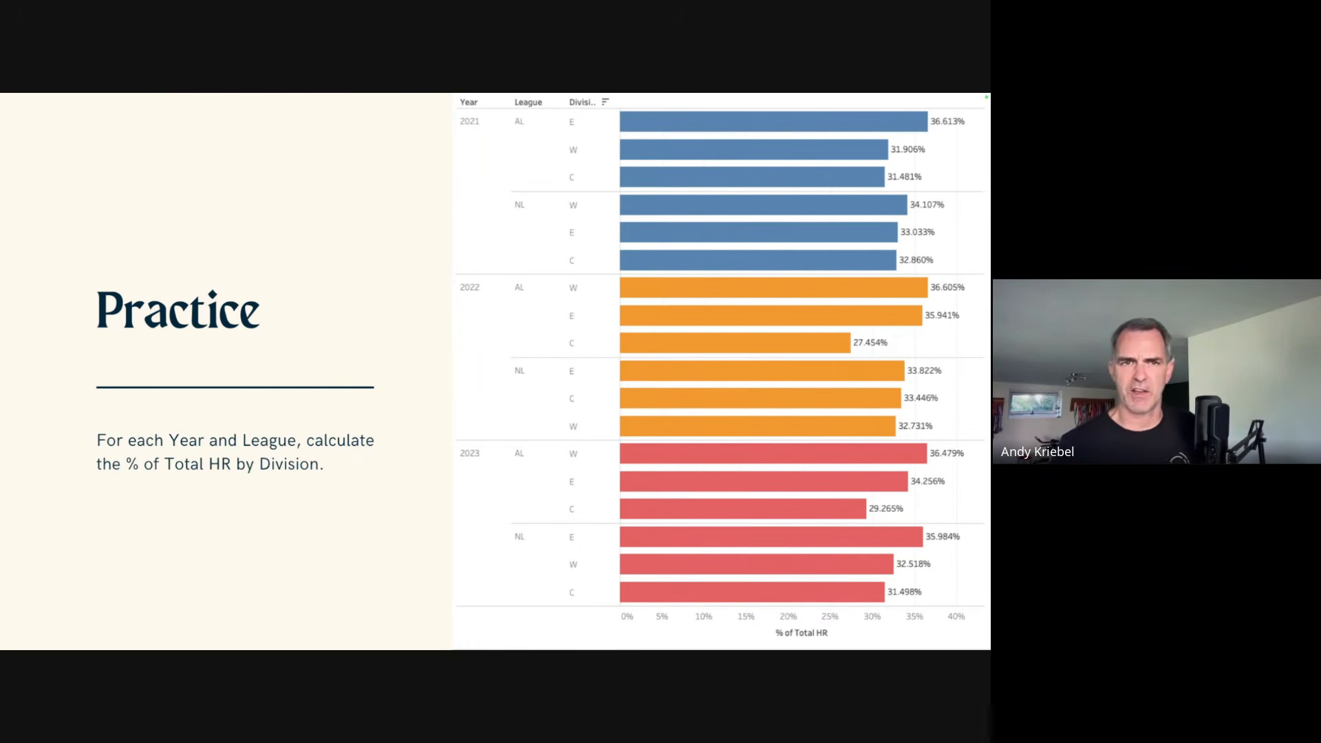
key(super+Tab)
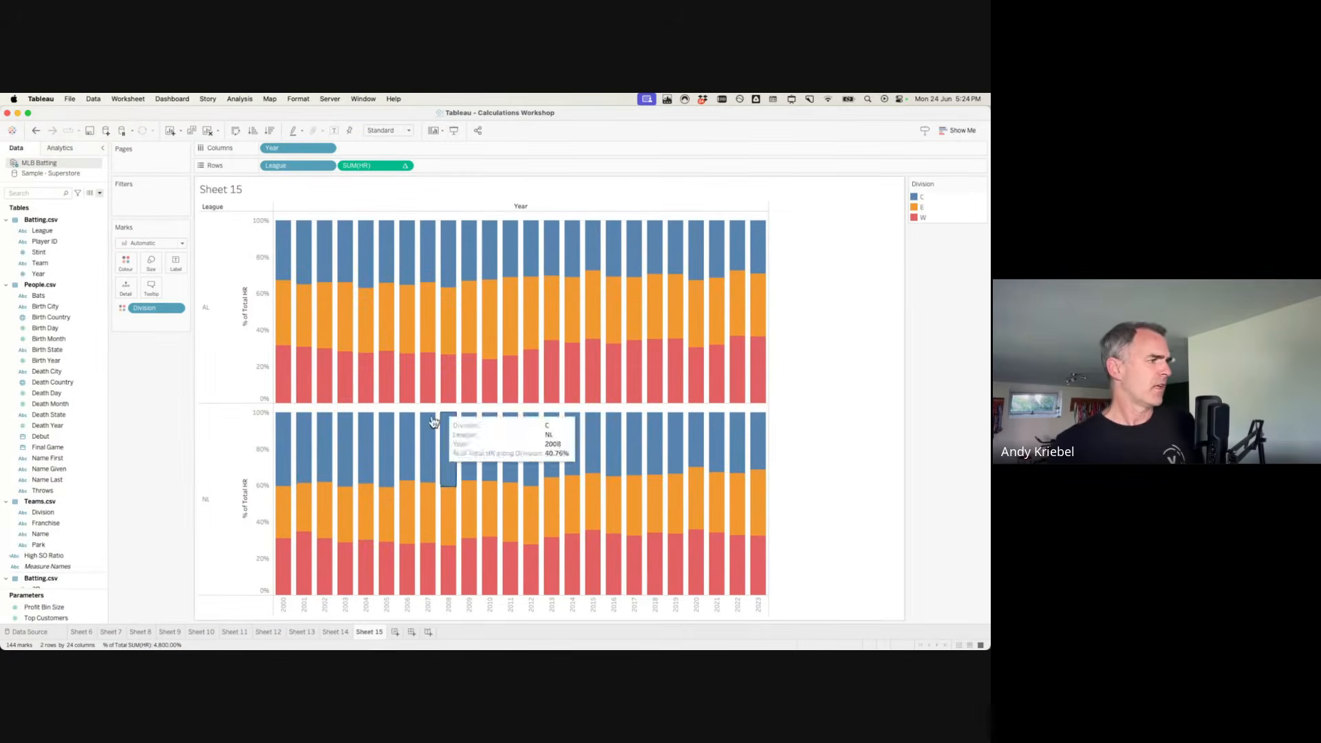
click(391, 631)
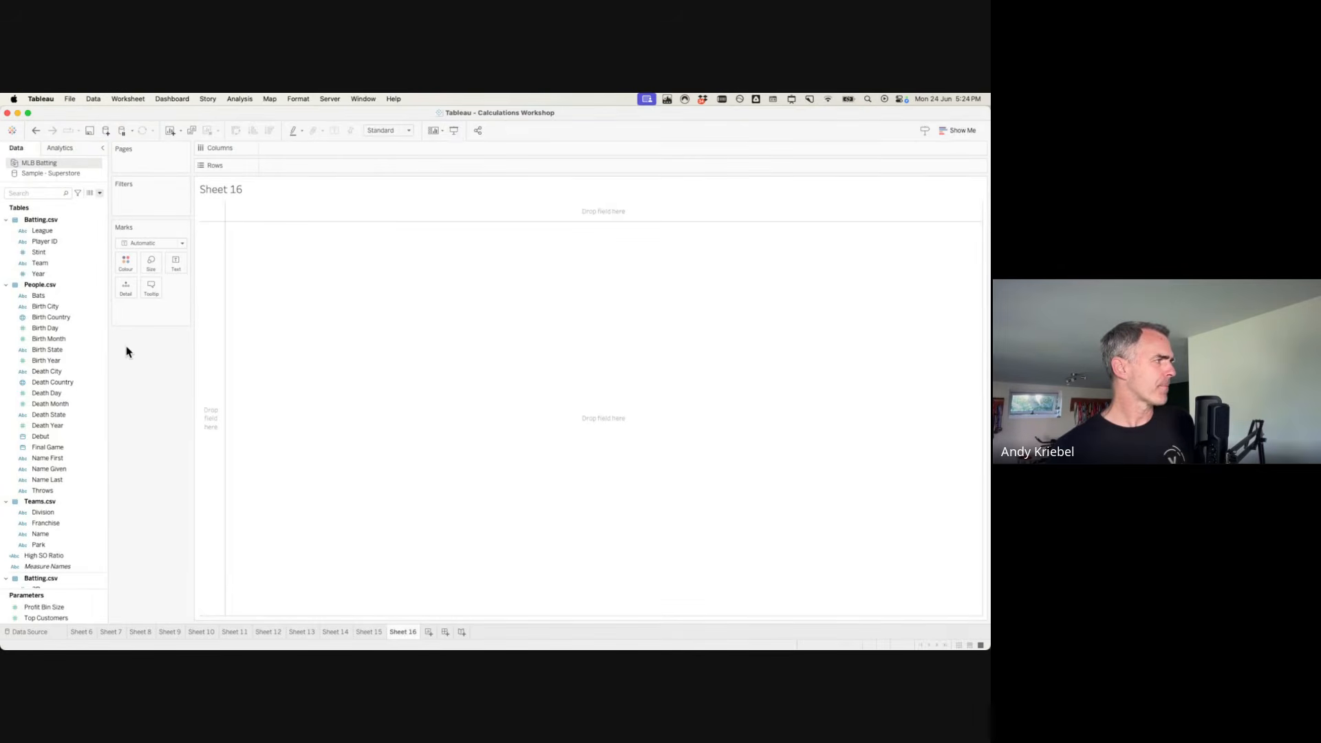
drag(39, 233, 214, 256)
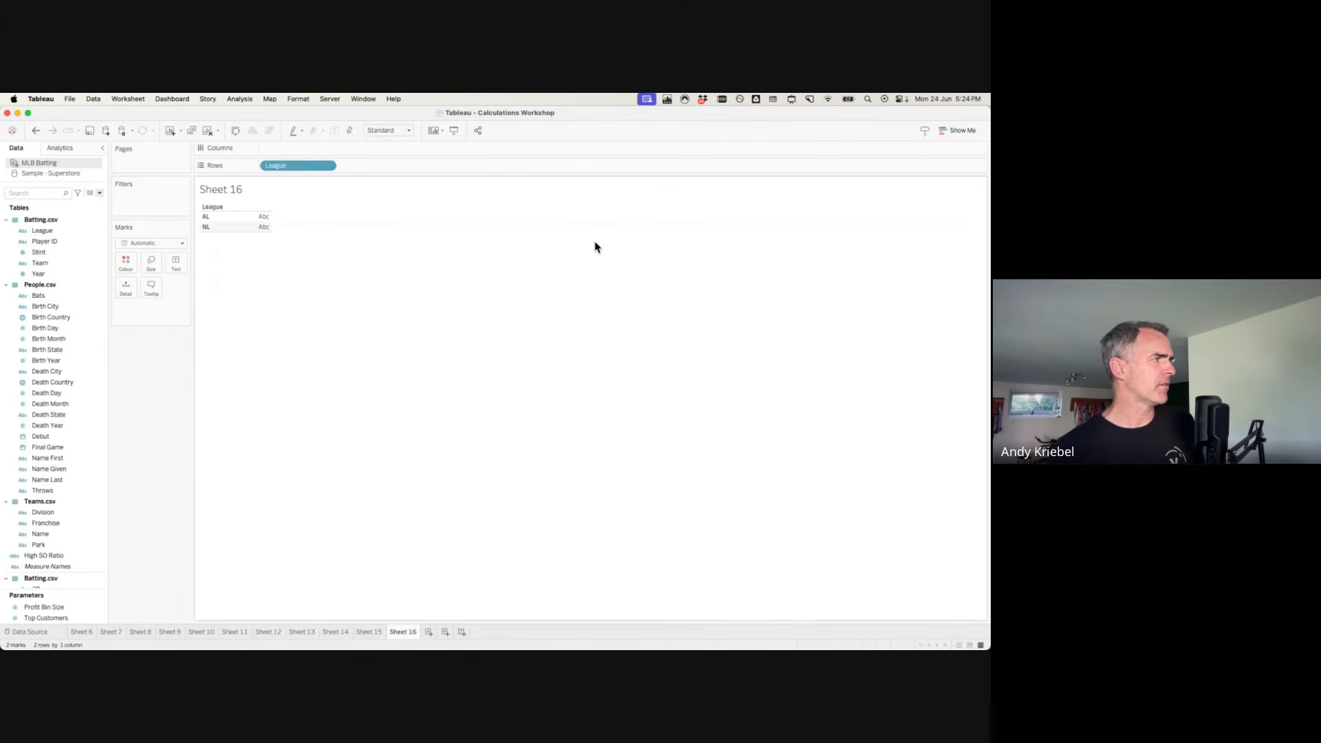
key(ctrl+Right)
key(ctrl+Left)
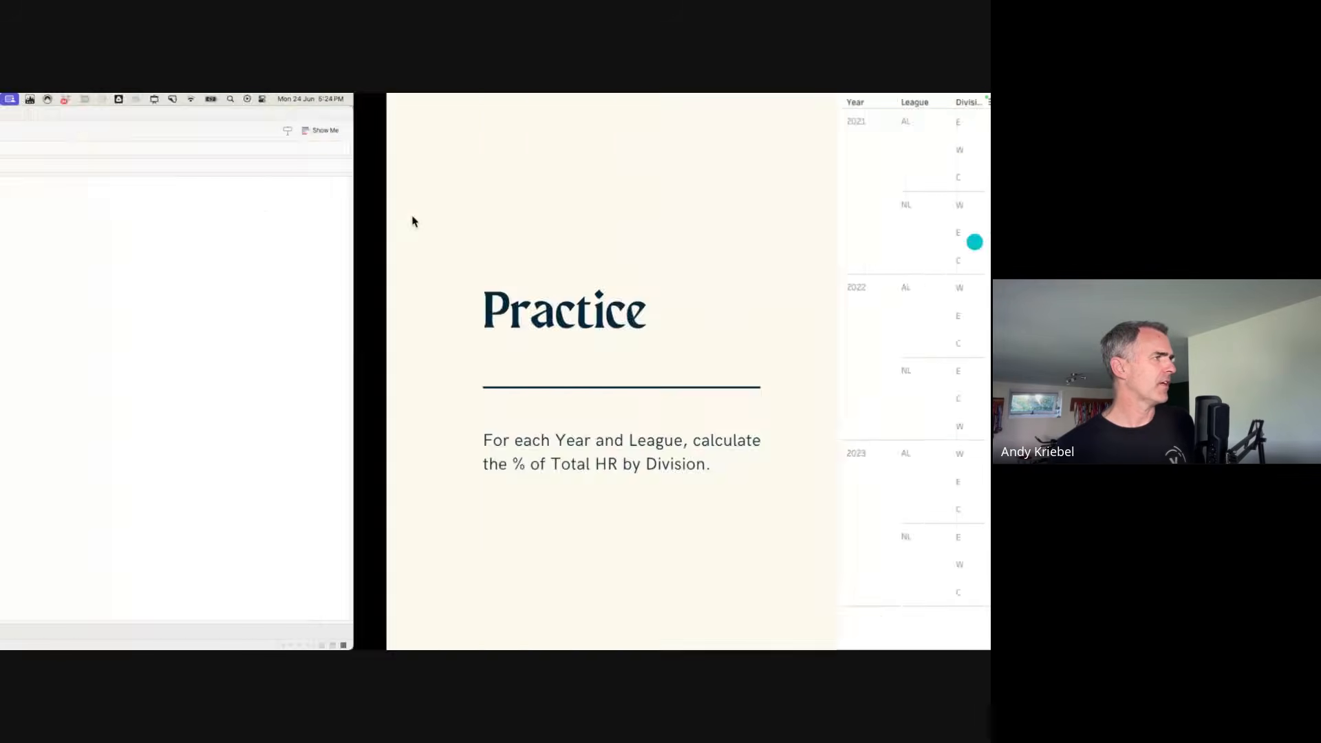
key(super+z)
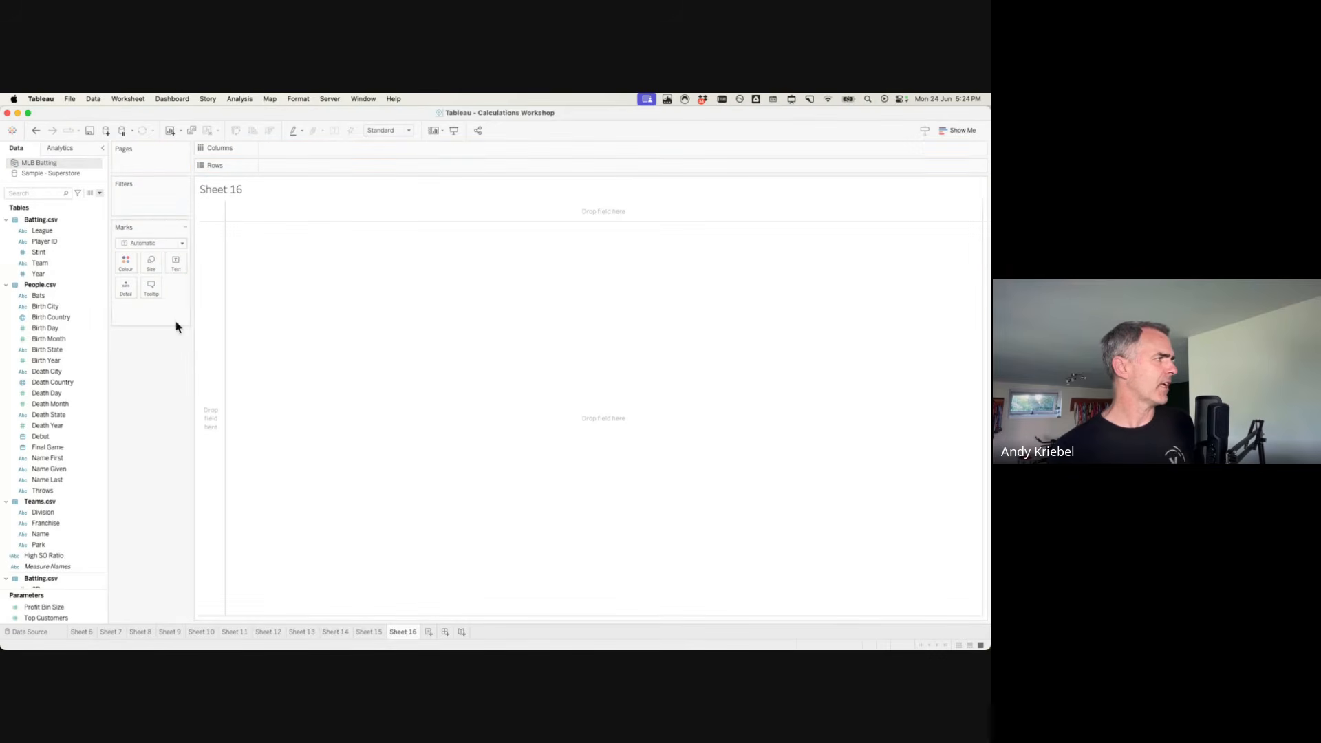
Filter the worksheet by Year, keeping only 2021, 2022 and 2023.
drag(34, 274, 152, 199)
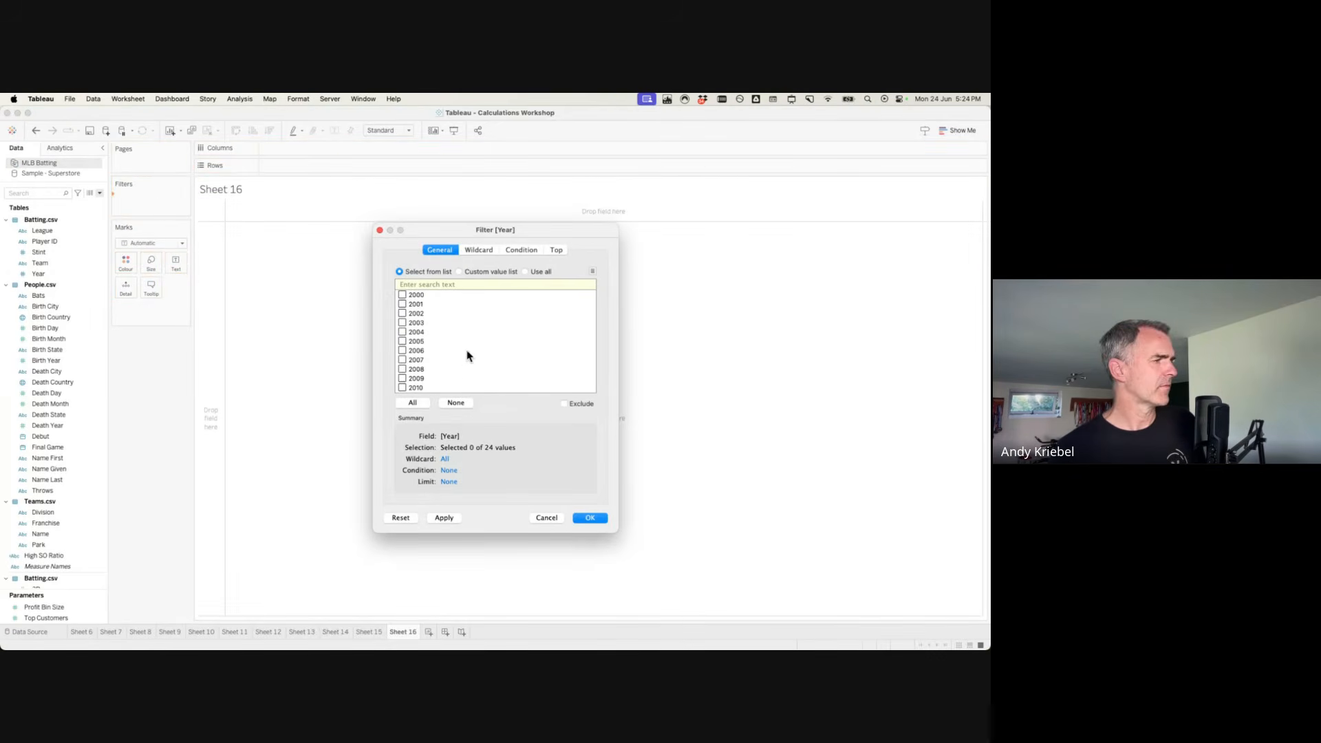
scroll(464, 370, down, 5)
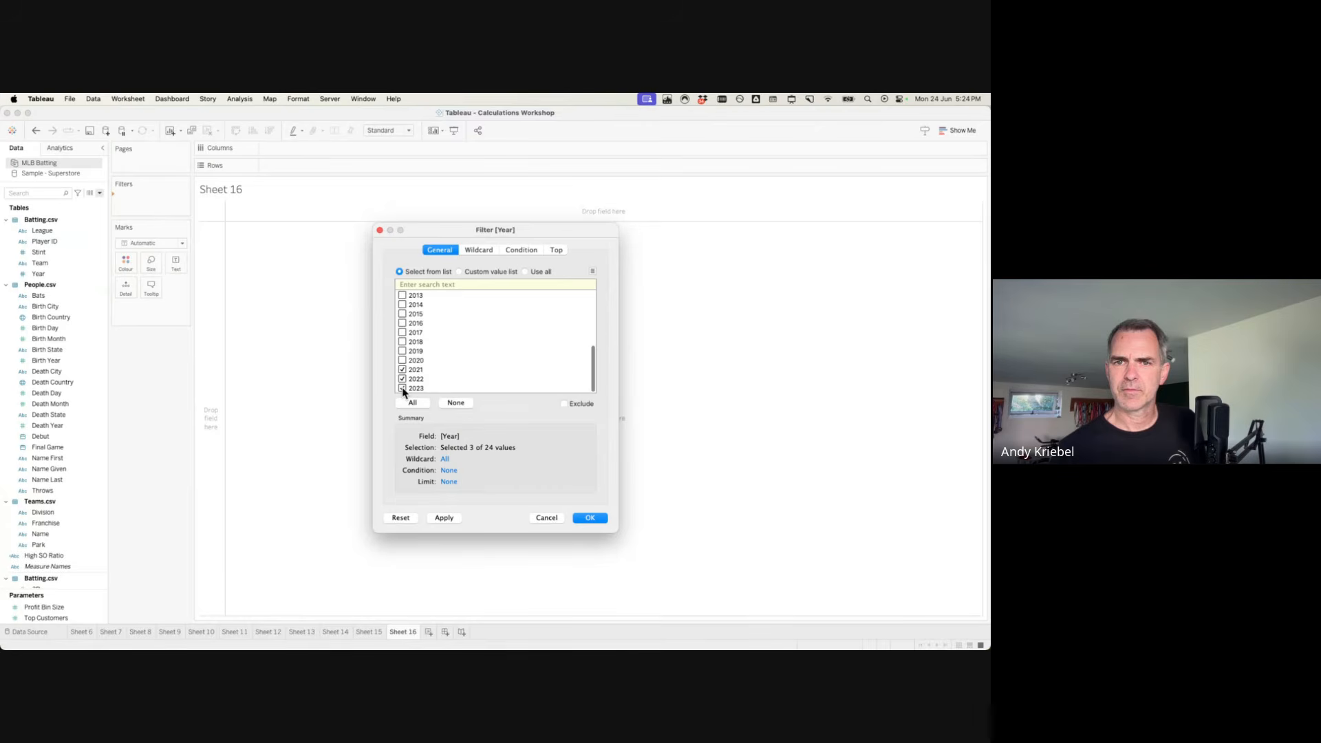
click(590, 520)
click(335, 327)
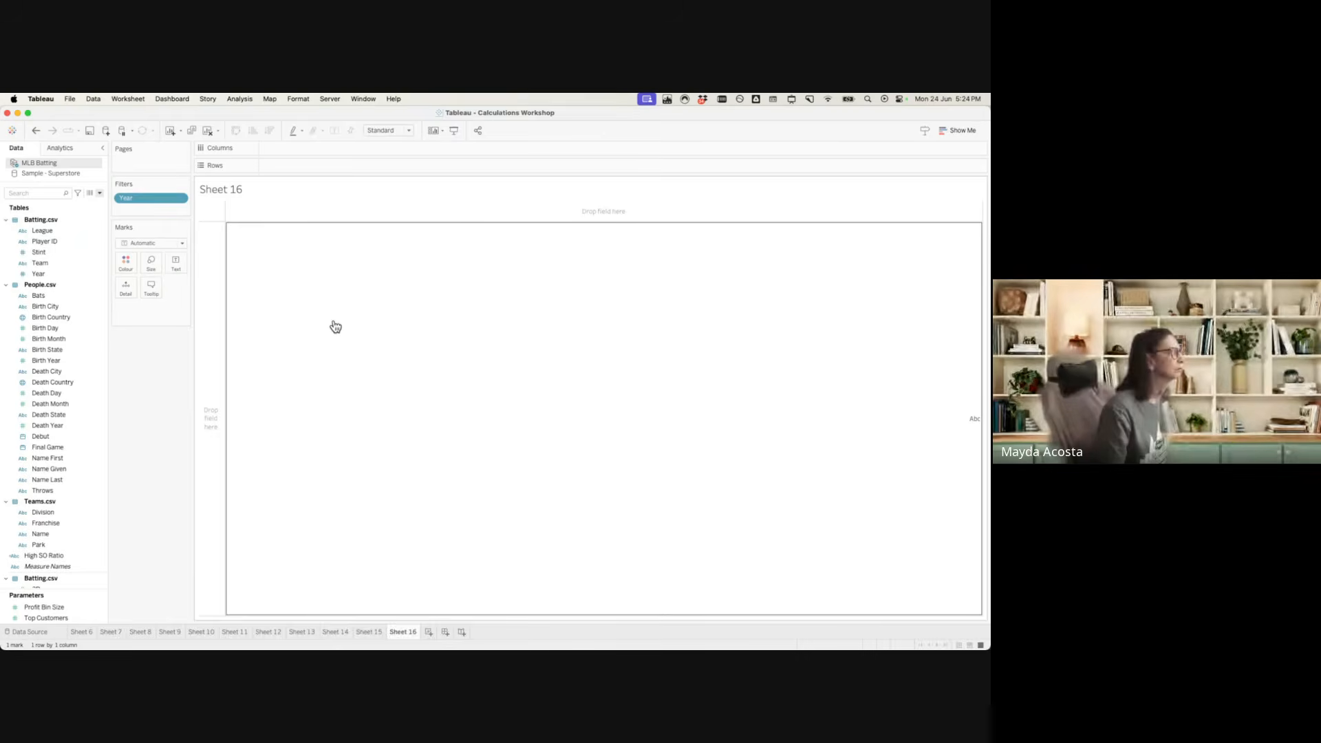
Place Year, League and Division in that order on the rows, checking the layout against the Practice slide.
click(39, 275)
drag(39, 276, 321, 168)
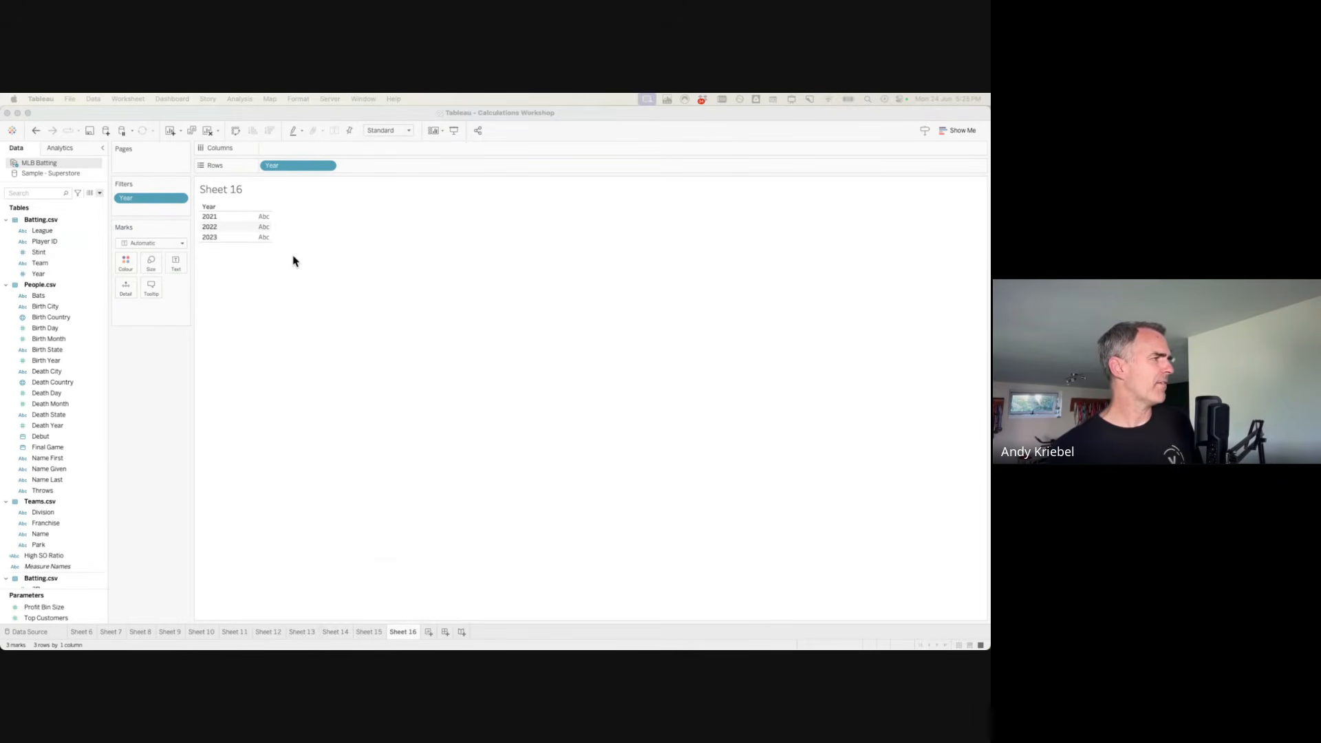
click(316, 258)
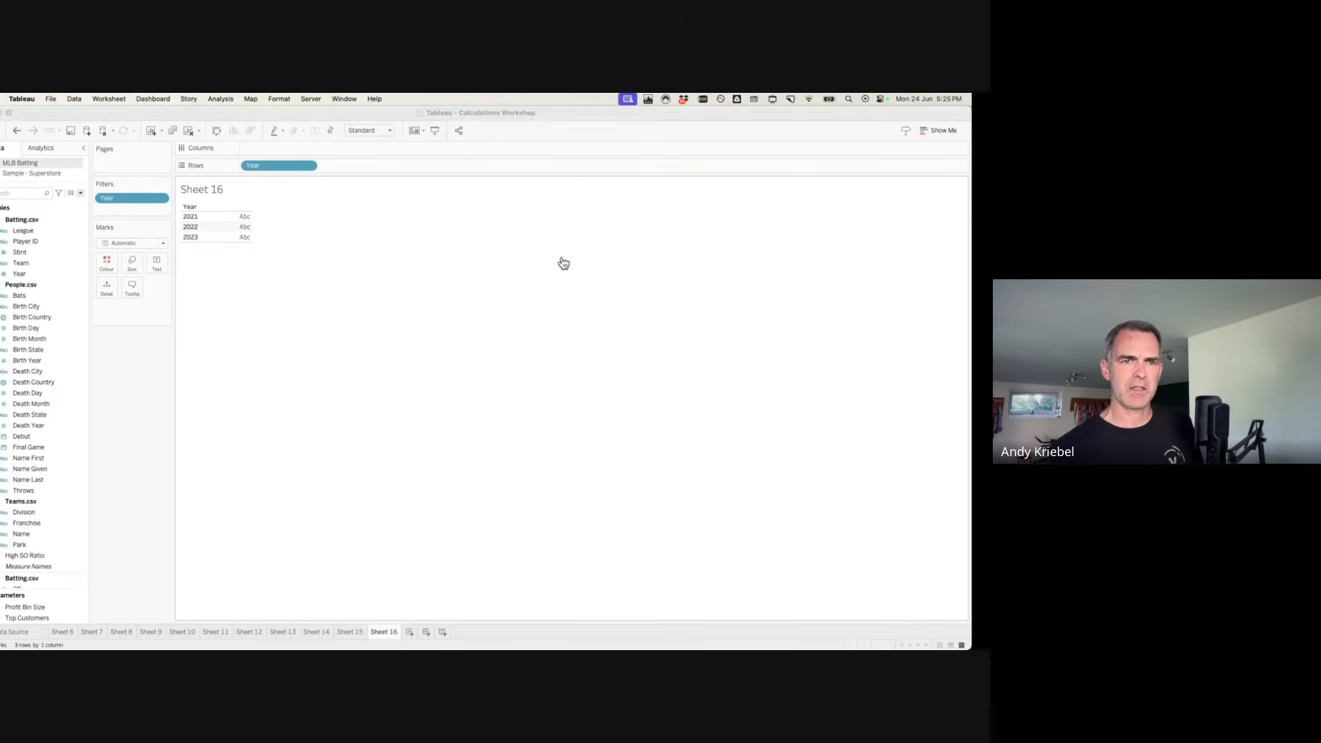
key(ctrl+Right)
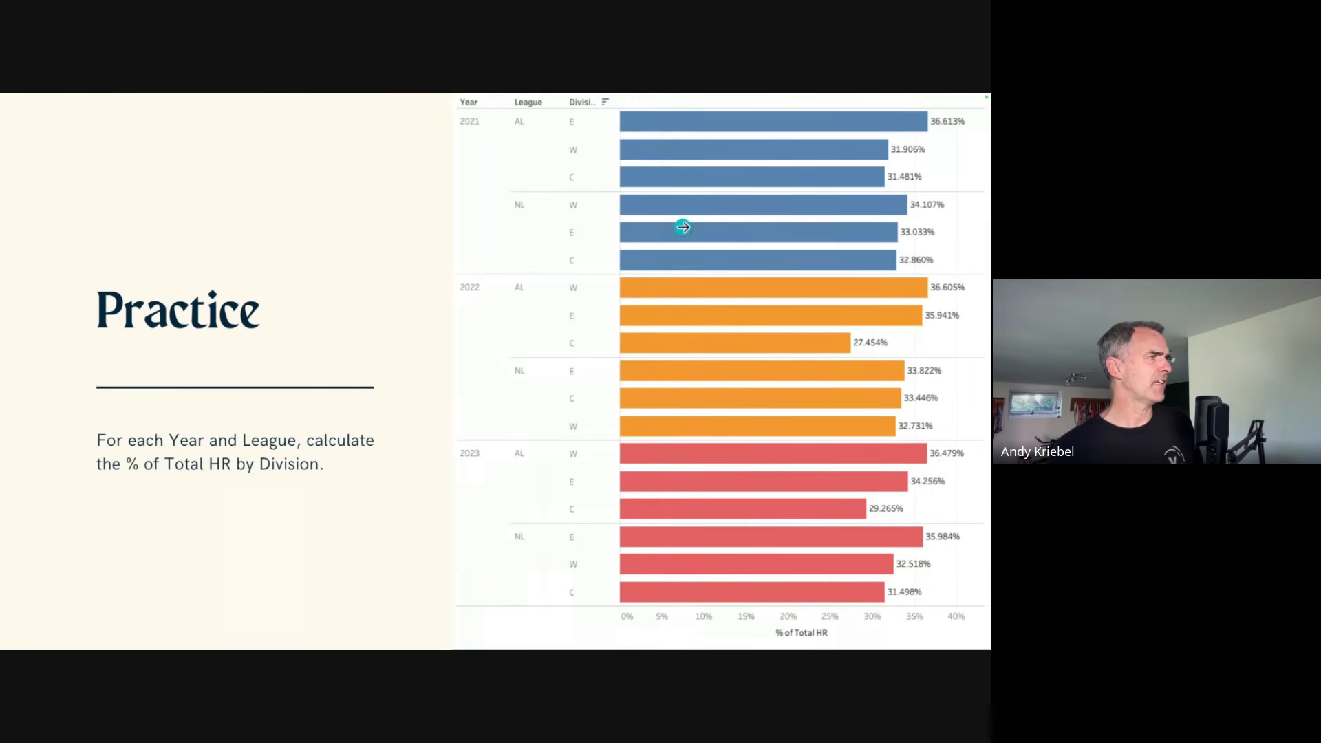
key(ctrl+Left)
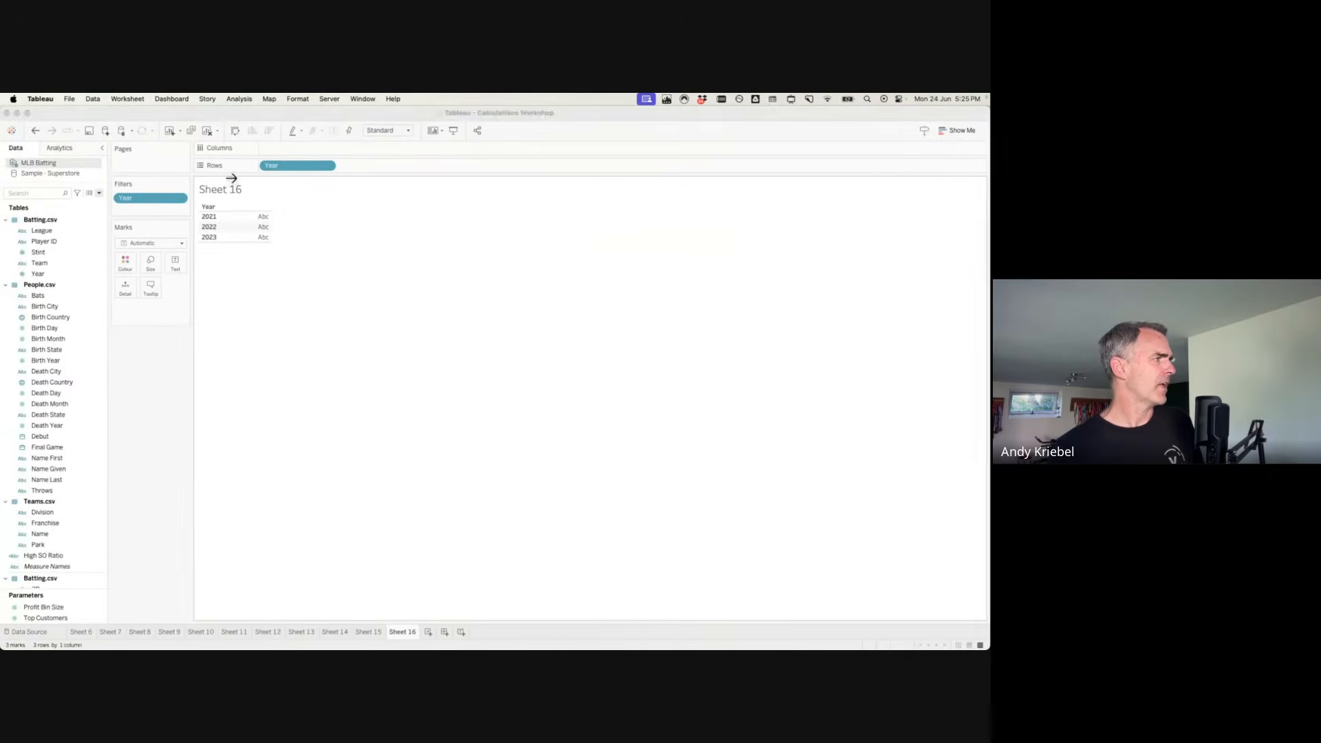
drag(37, 231, 415, 167)
scroll(72, 427, down, 5)
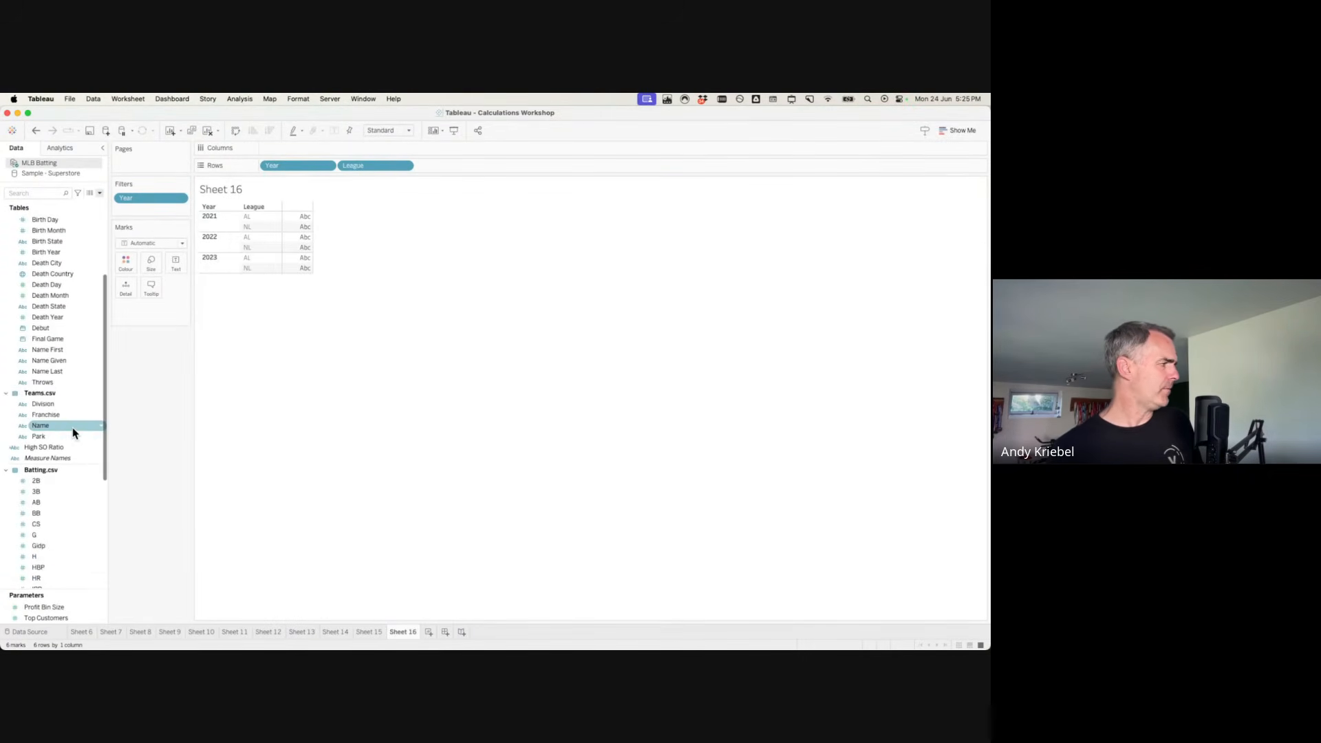
drag(39, 404, 497, 166)
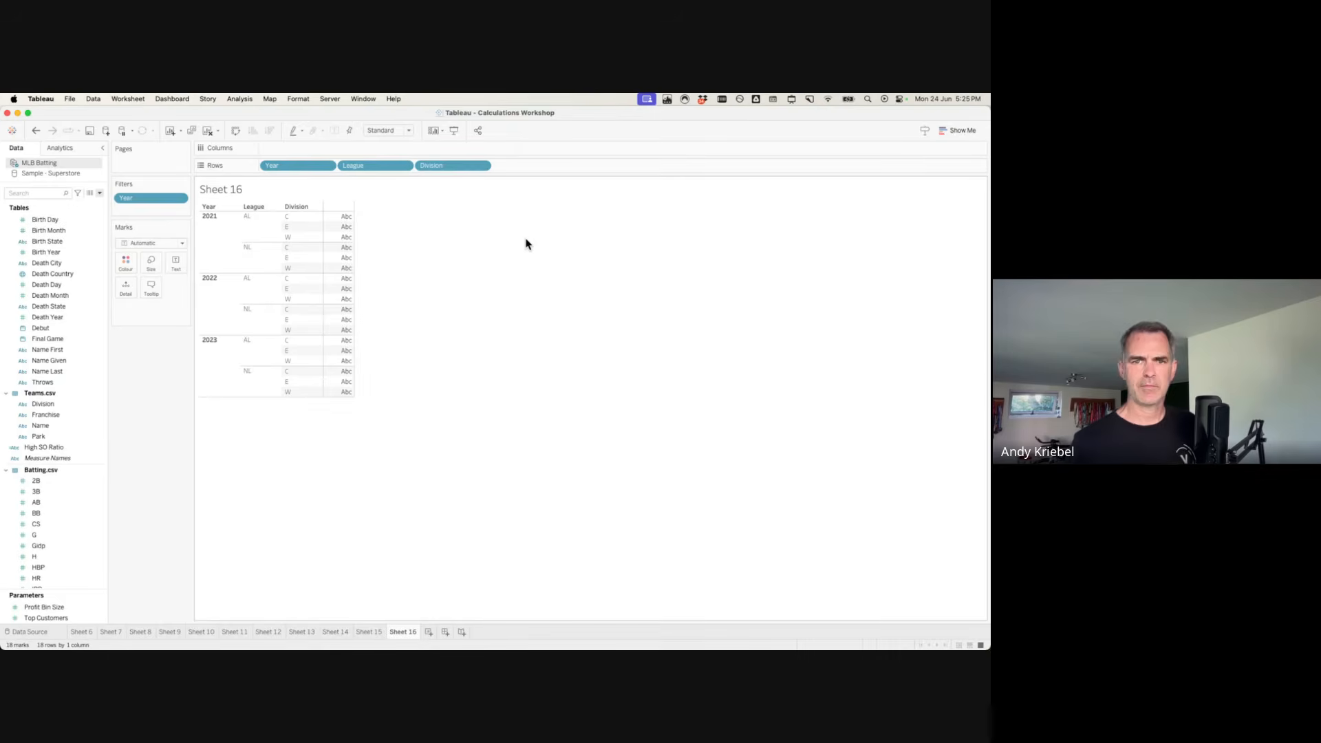
key(ctrl+Right)
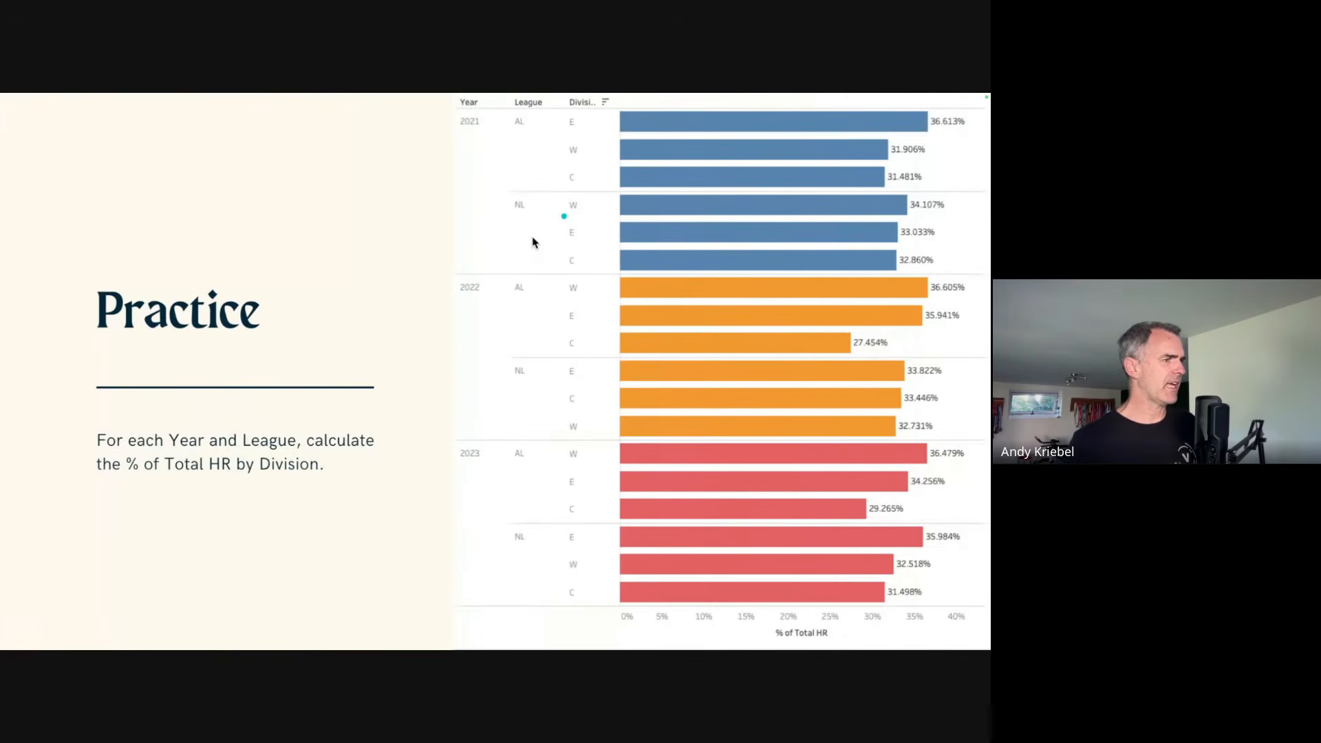
Back in Tableau, place HR on the columns and sort the divisions in descending order of home runs.
key(ctrl+Left)
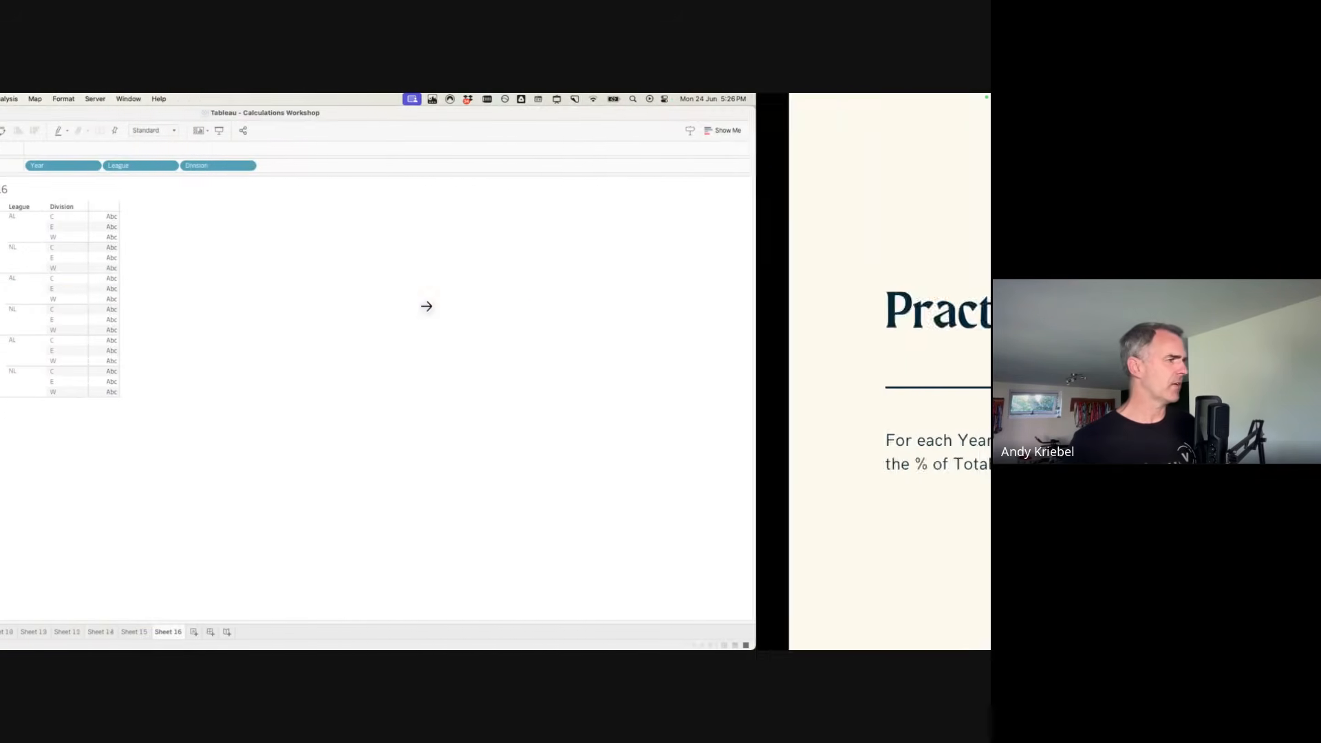
drag(39, 577, 308, 155)
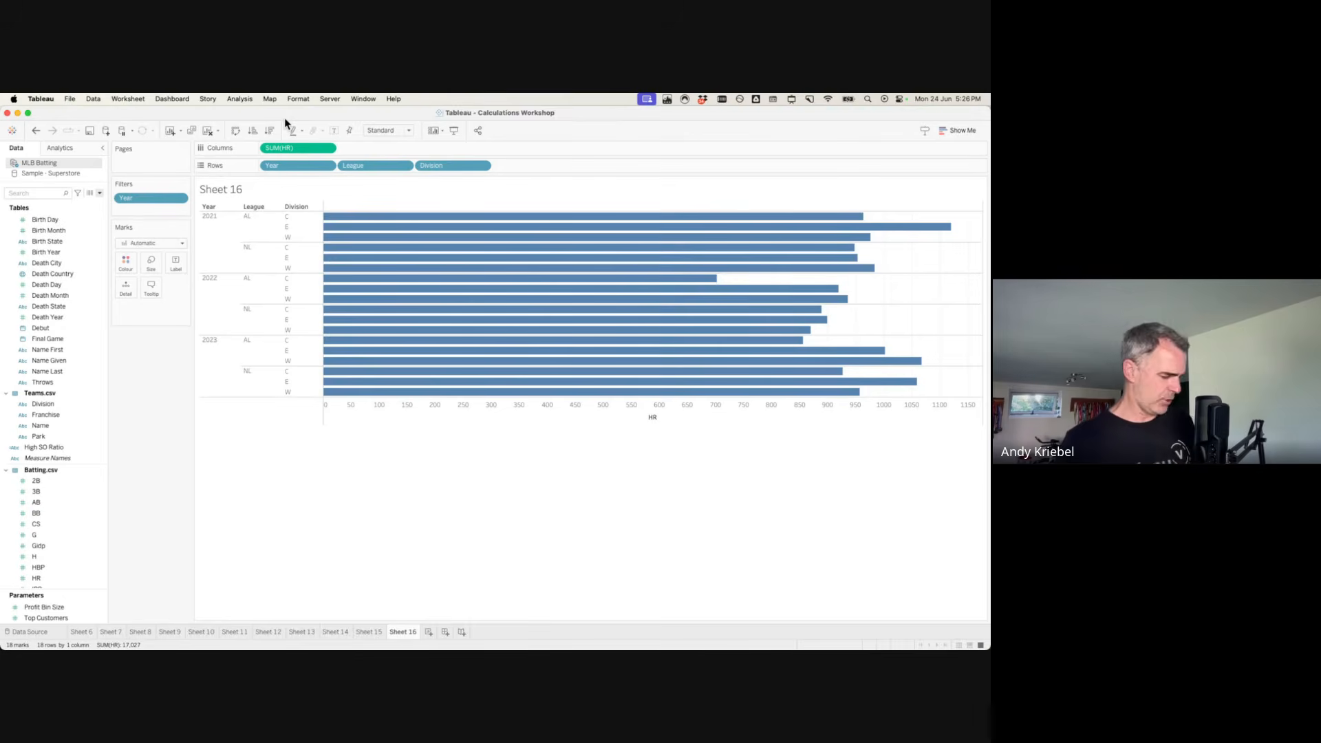
key(ctrl+shift+a)
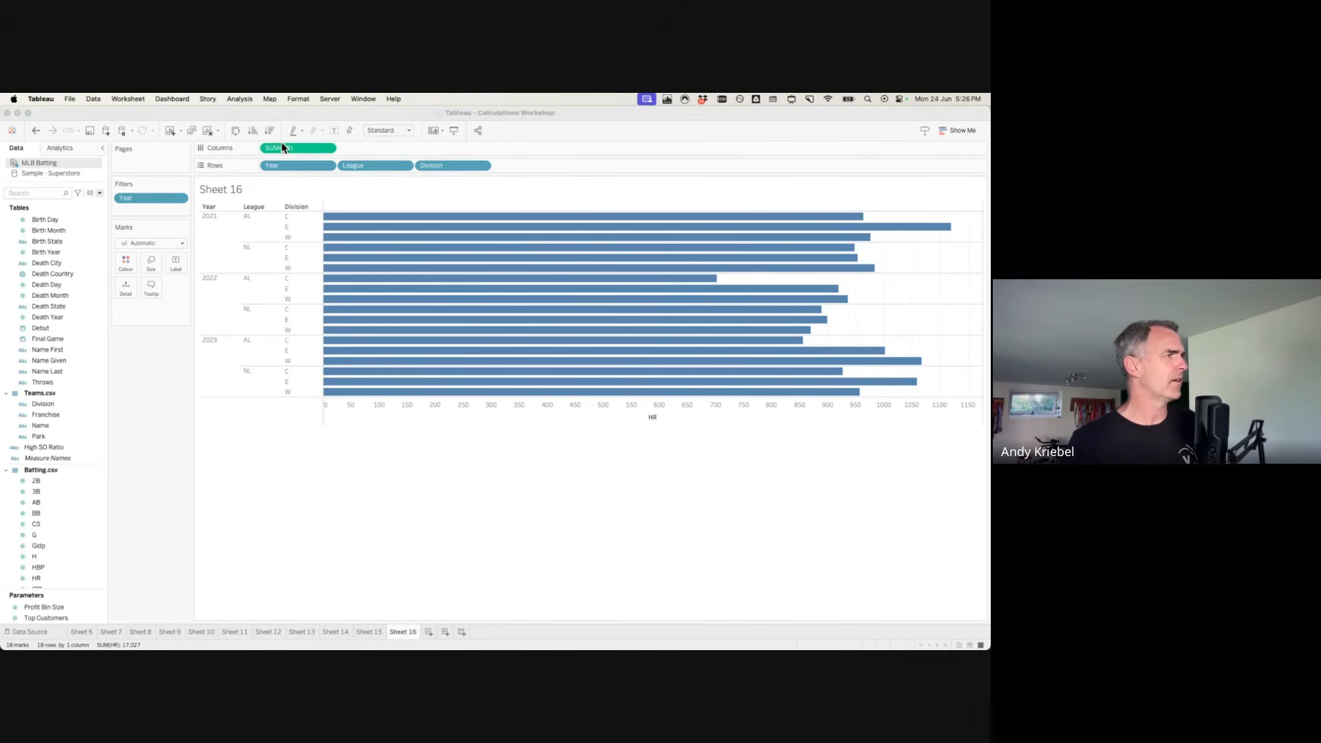
click(269, 133)
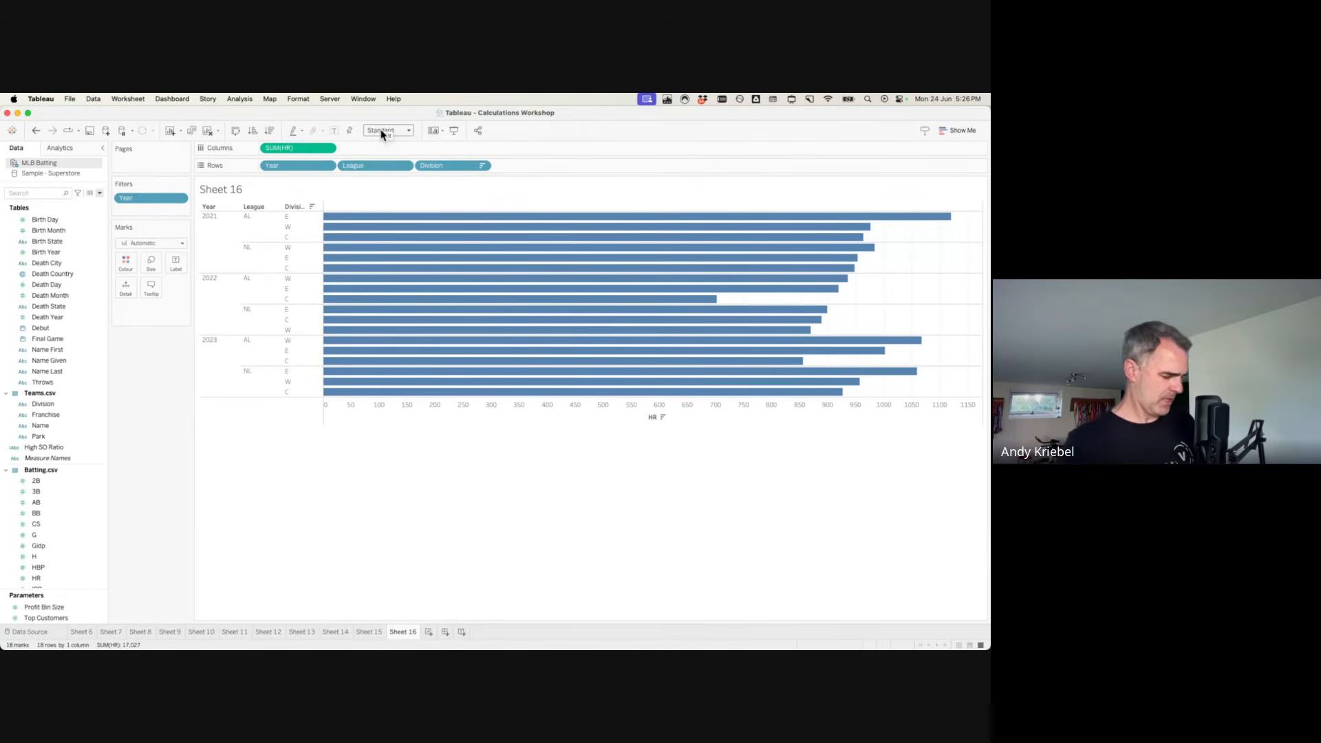
Highlight the view fit setting for the audience and set the chart's fit to Entire View.
key(ctrl+a)
drag(351, 116, 439, 142)
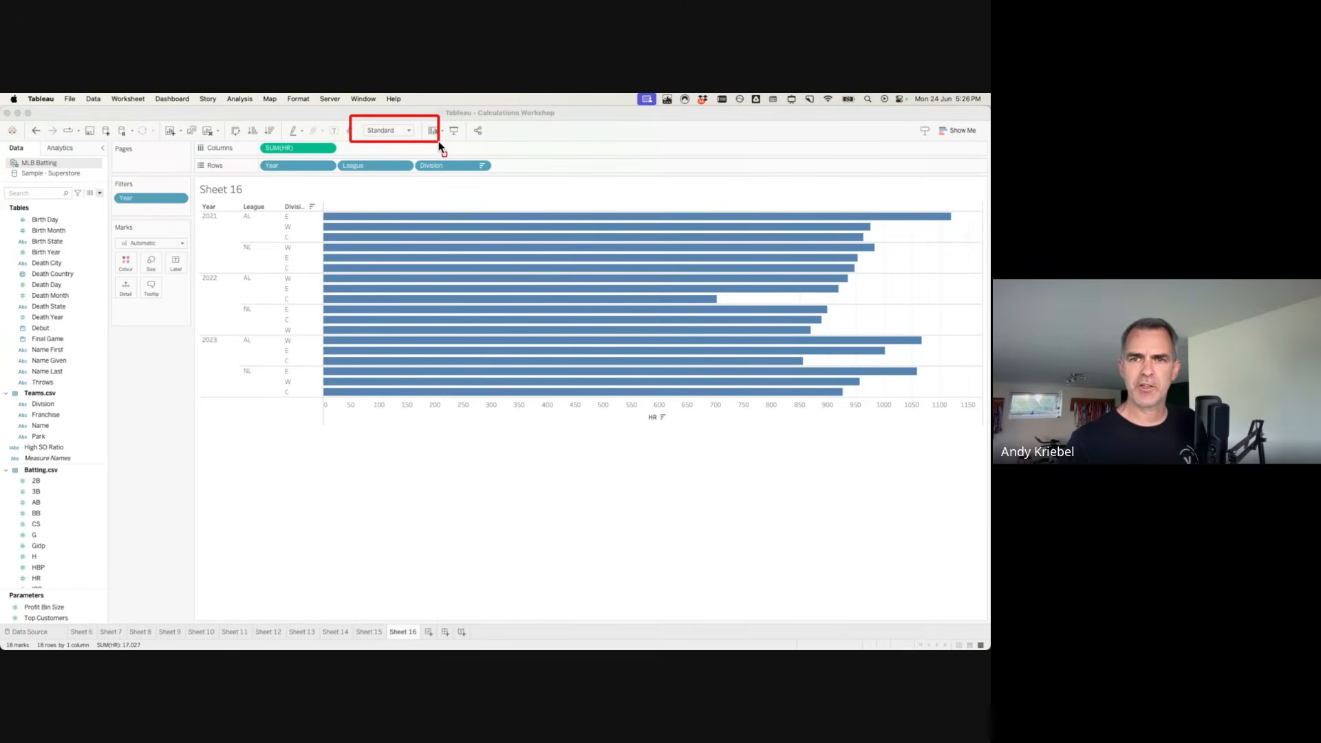
key(ctrl+a)
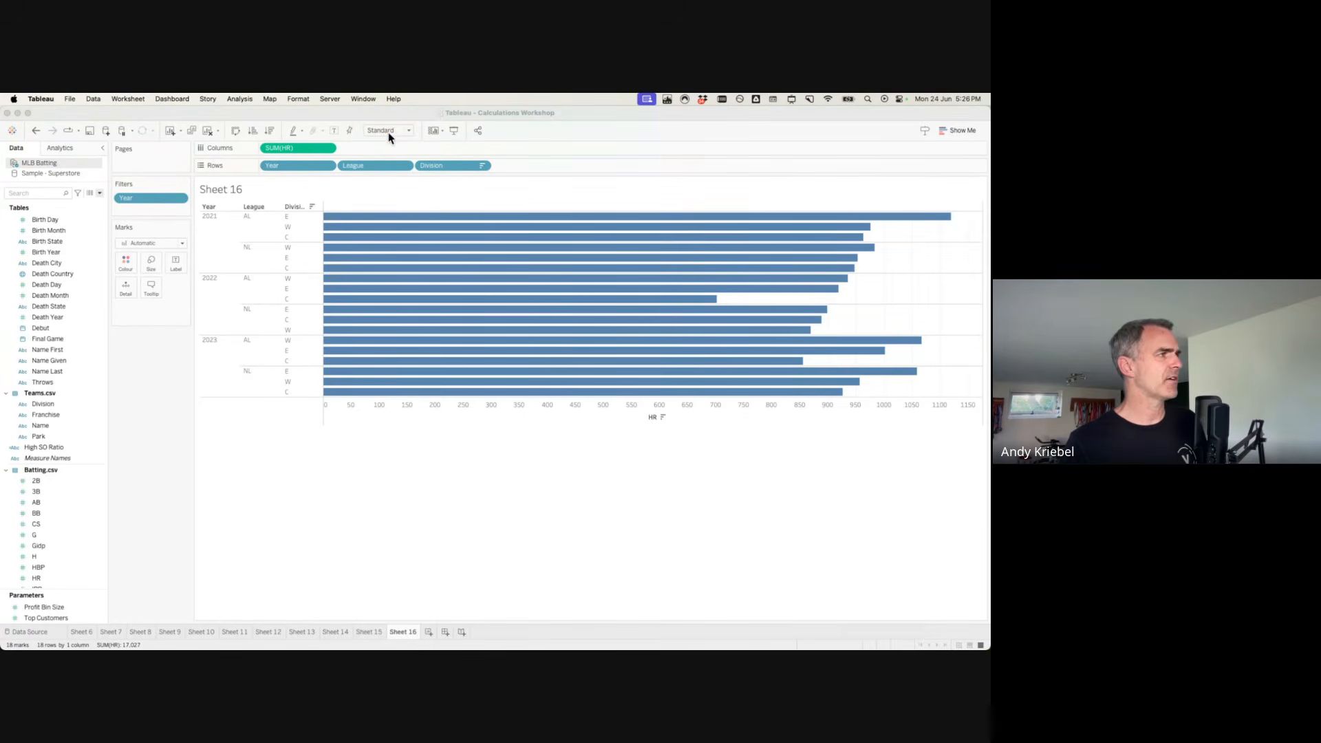
click(388, 132)
click(389, 166)
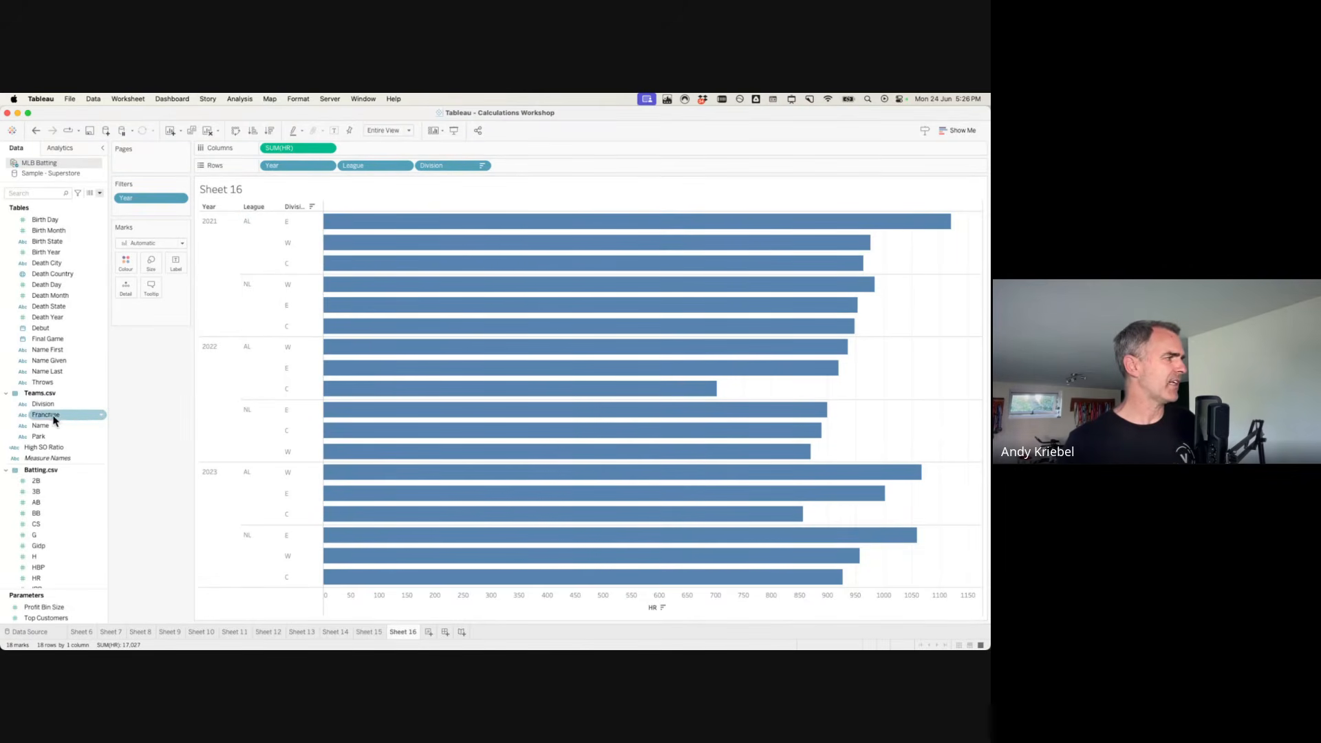
Colour the home run bars by the Year field from Batting.csv.
scroll(59, 333, up, 5)
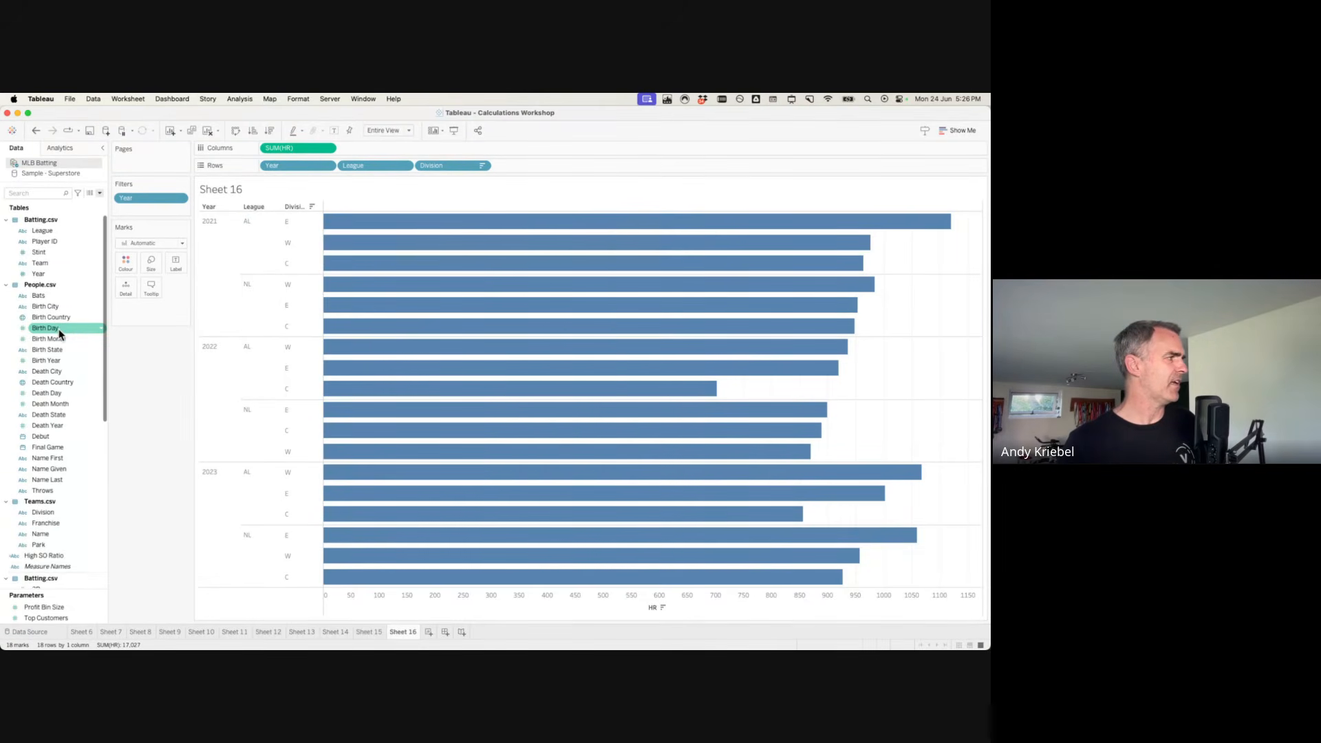
click(56, 276)
drag(57, 278, 126, 261)
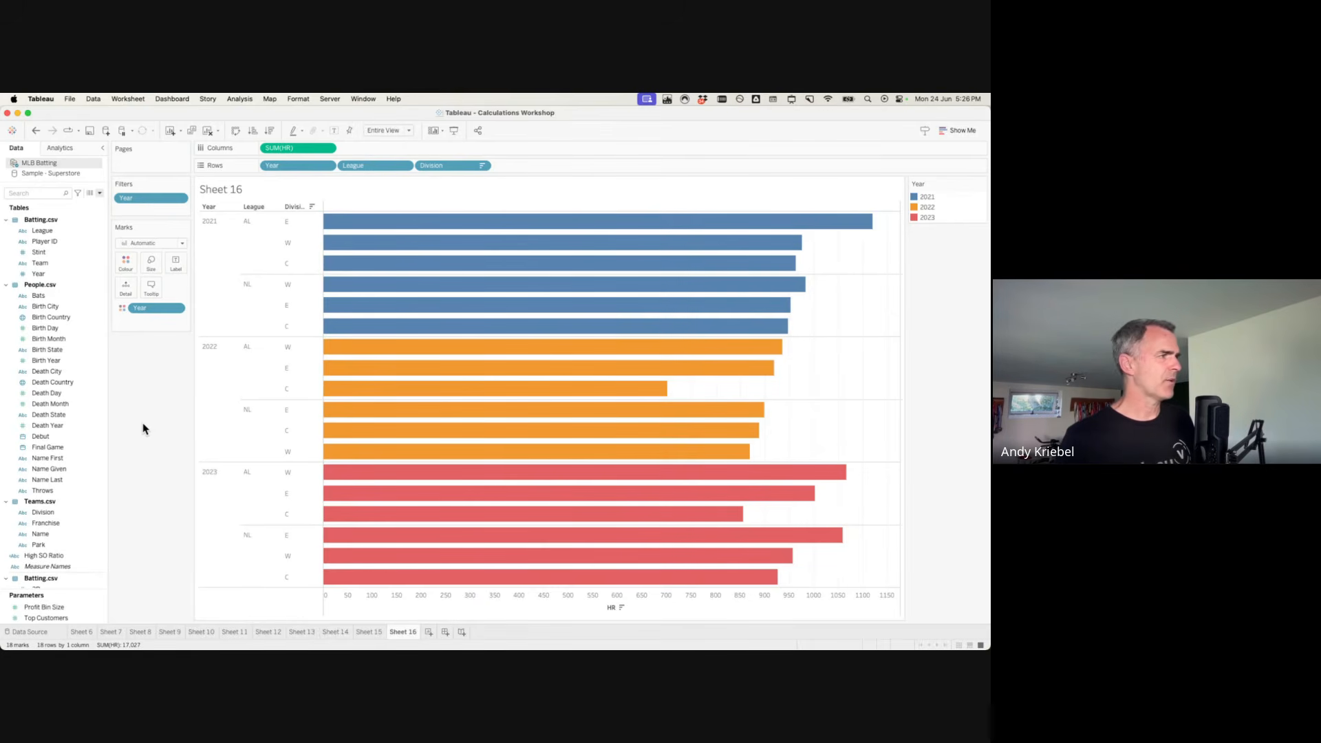
Examine the division bars for 2021 AL, 2021 NL and 2022 NL as separate groups, and return to the Practice slide.
drag(837, 268, 669, 231)
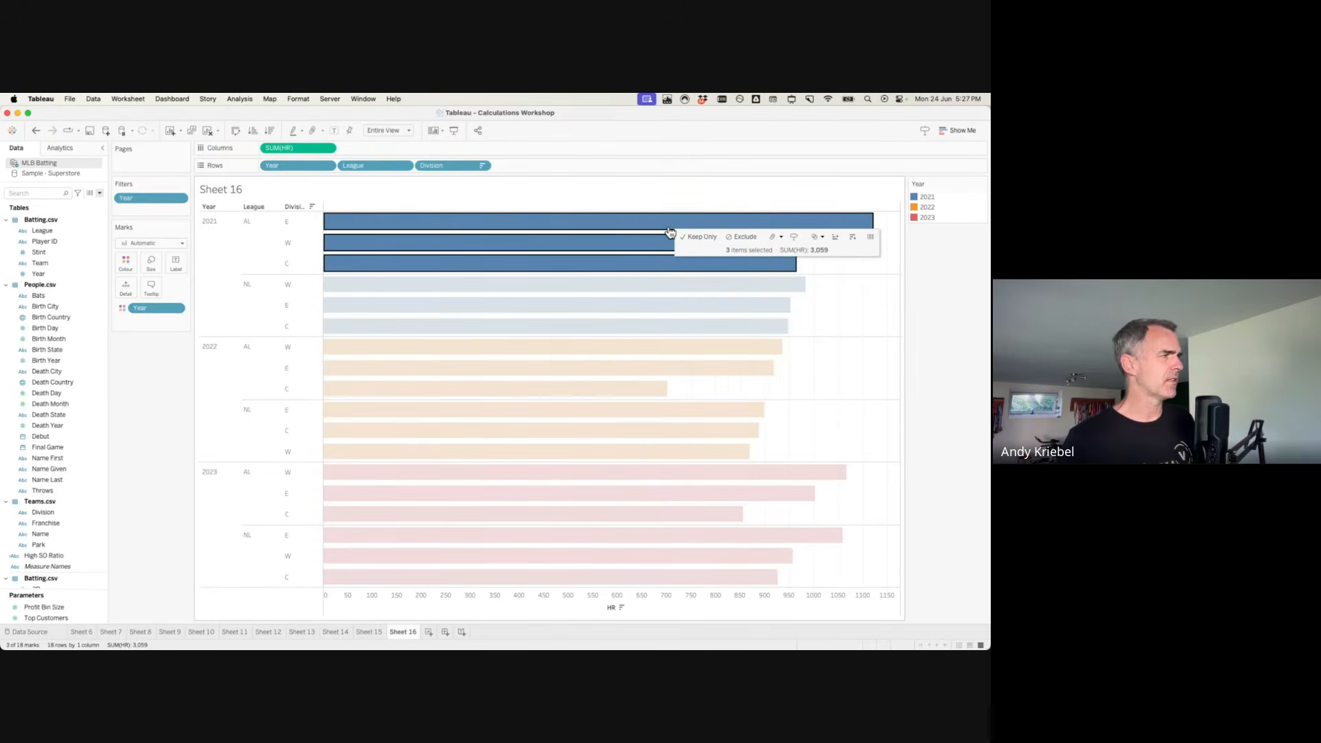
drag(865, 288, 696, 336)
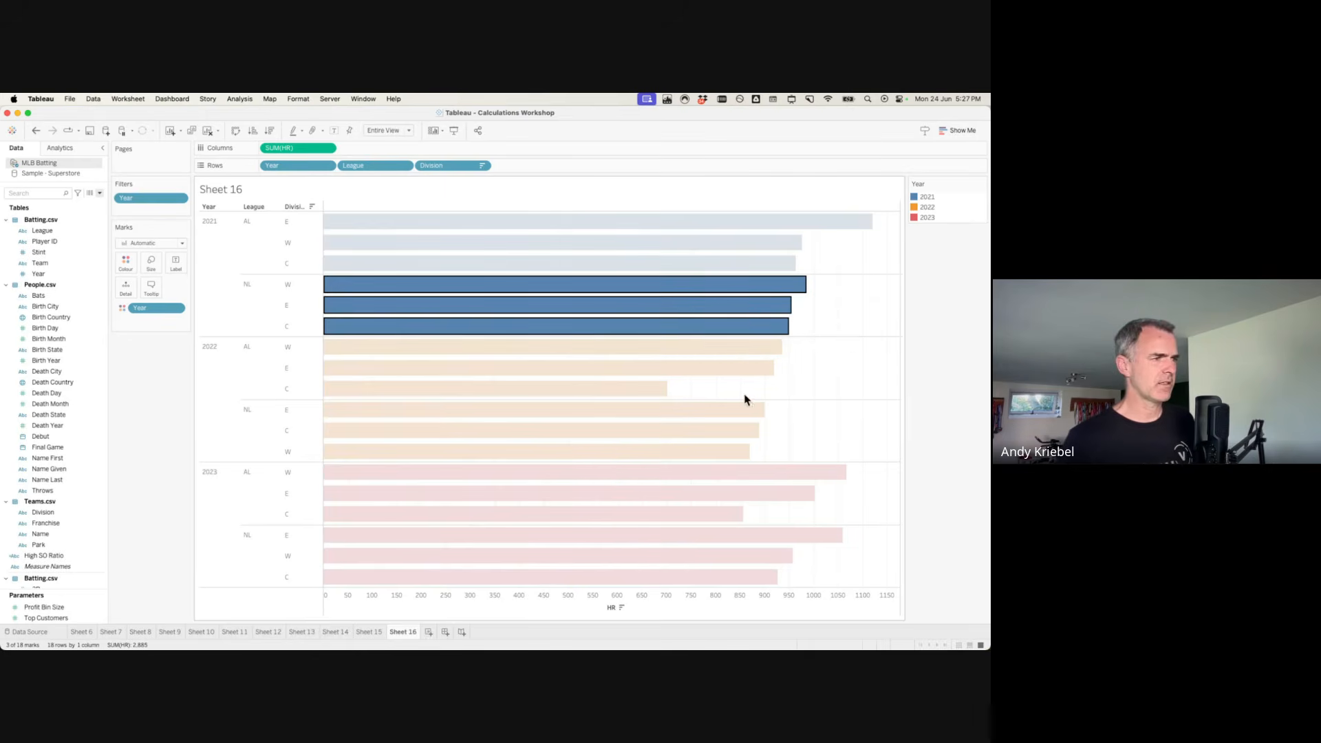
drag(779, 455, 634, 415)
click(833, 414)
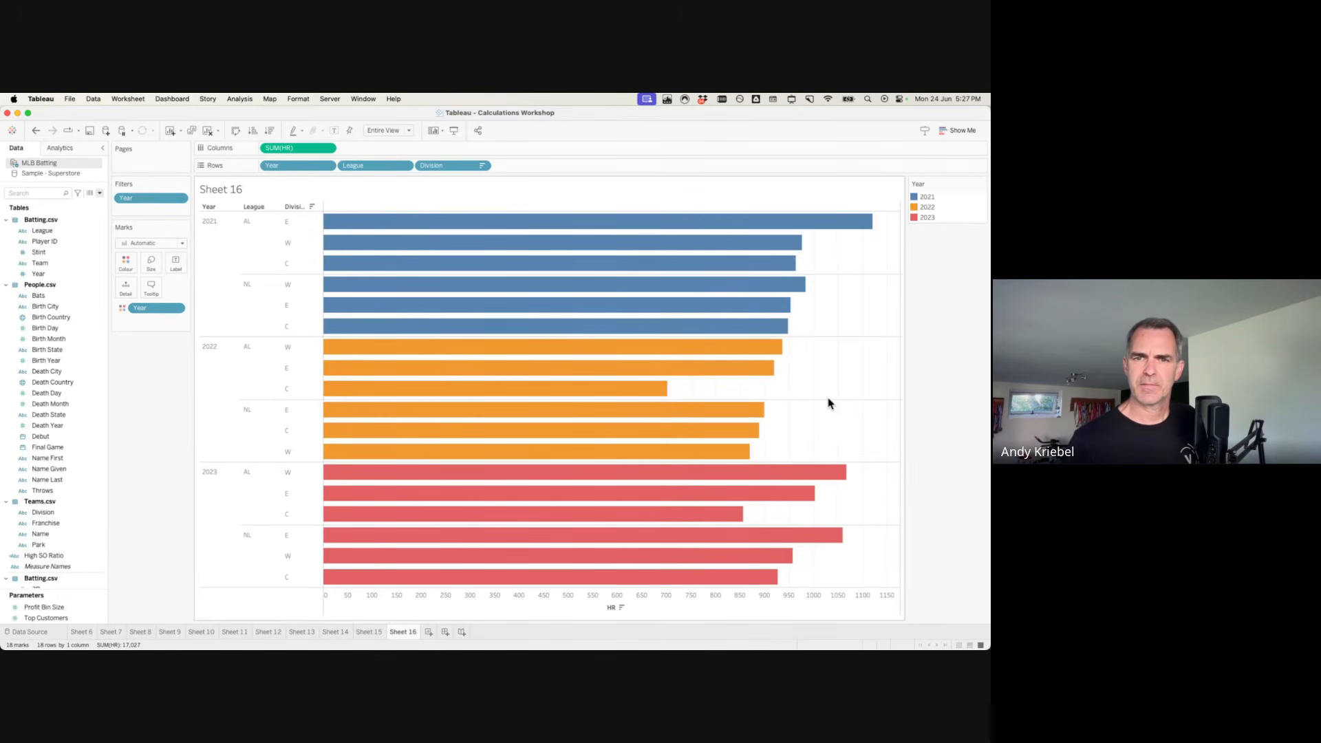
key(ctrl+Right)
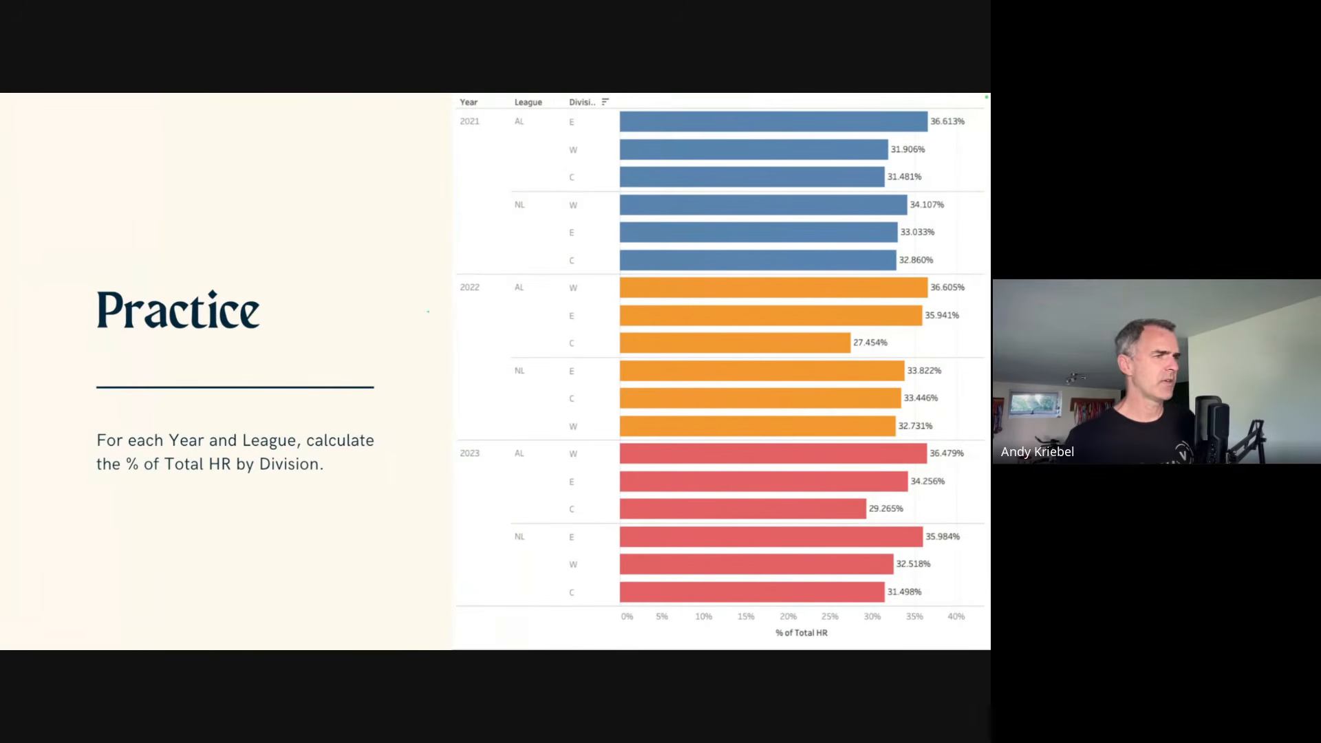
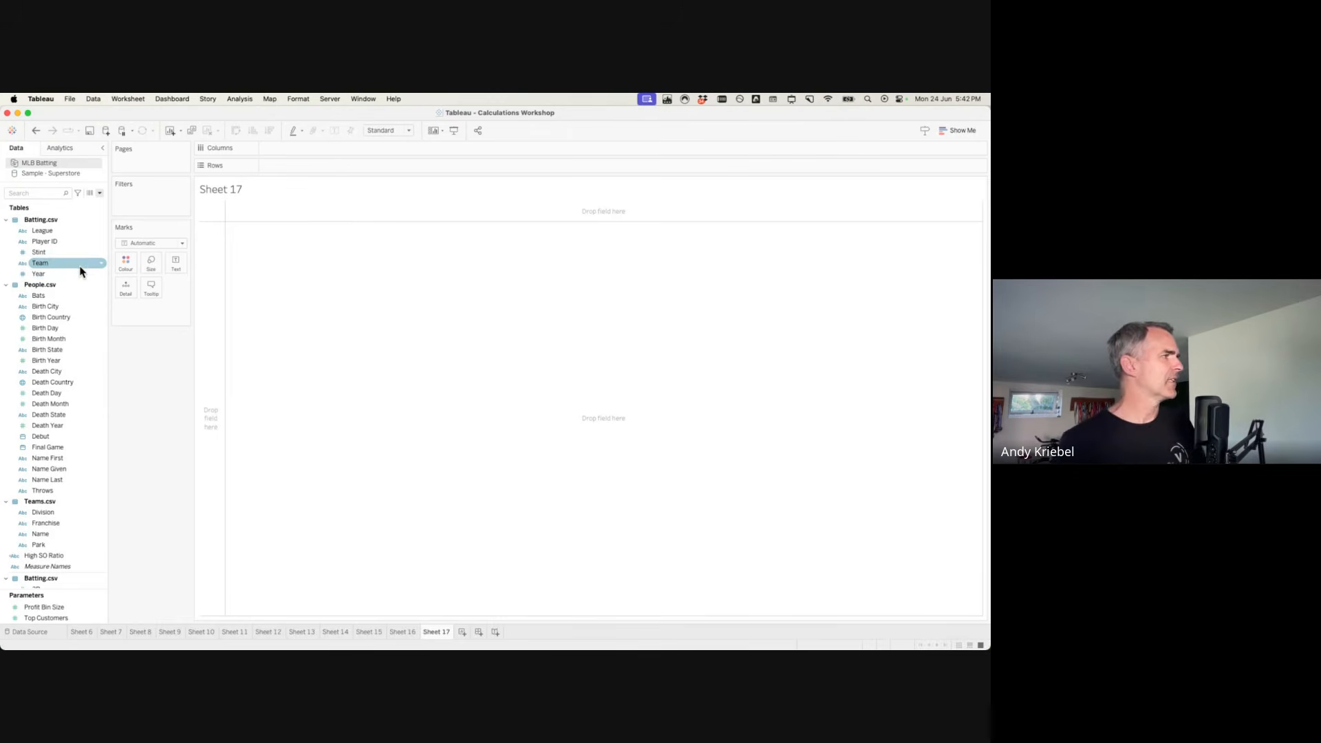
On the empty Sheet 17, place League and Division in that order on the rows.
drag(50, 232, 206, 265)
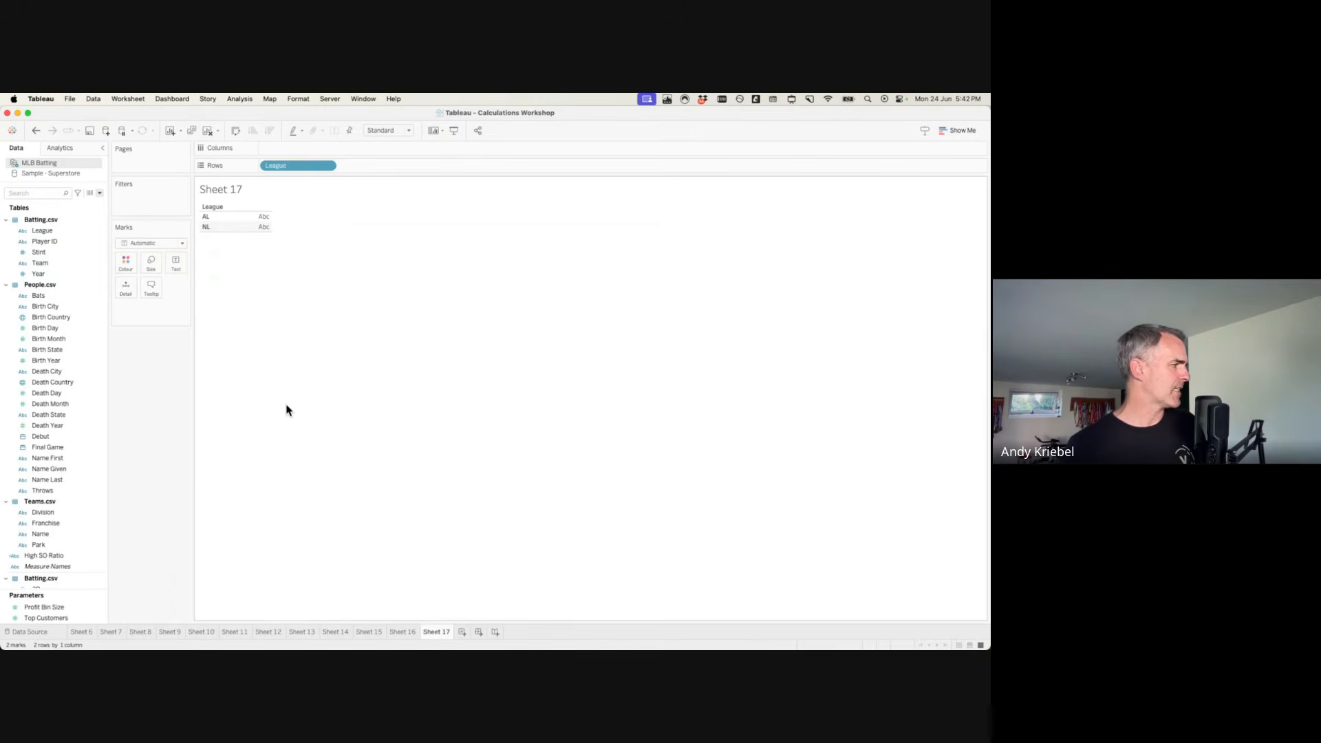
click(98, 266)
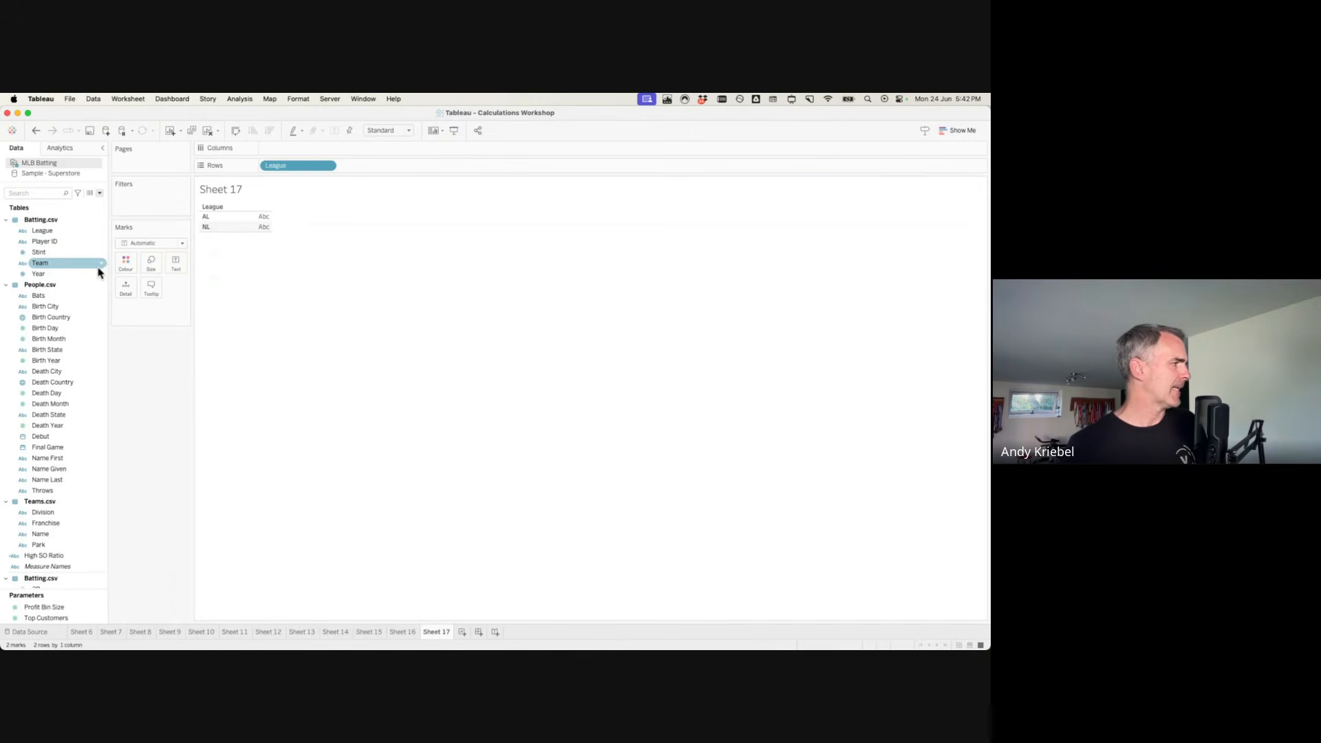
scroll(41, 413, down, 5)
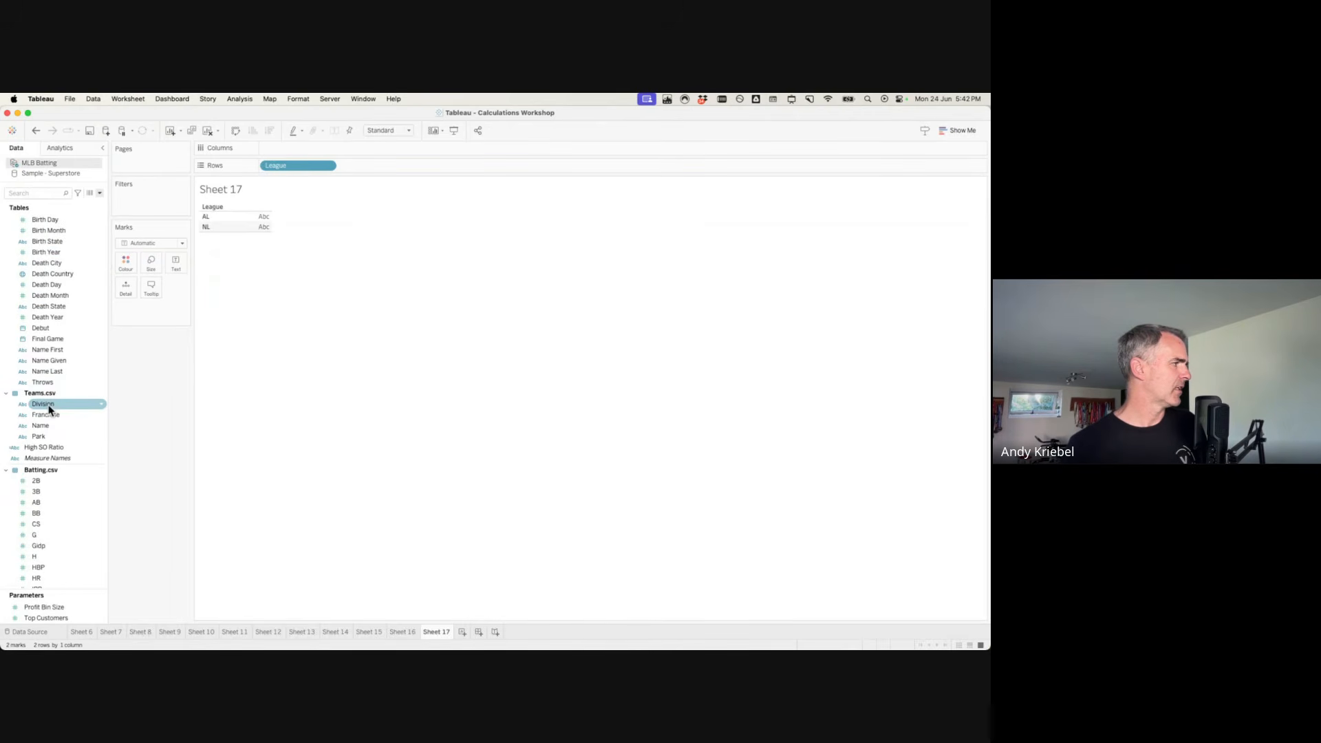
drag(66, 390, 404, 179)
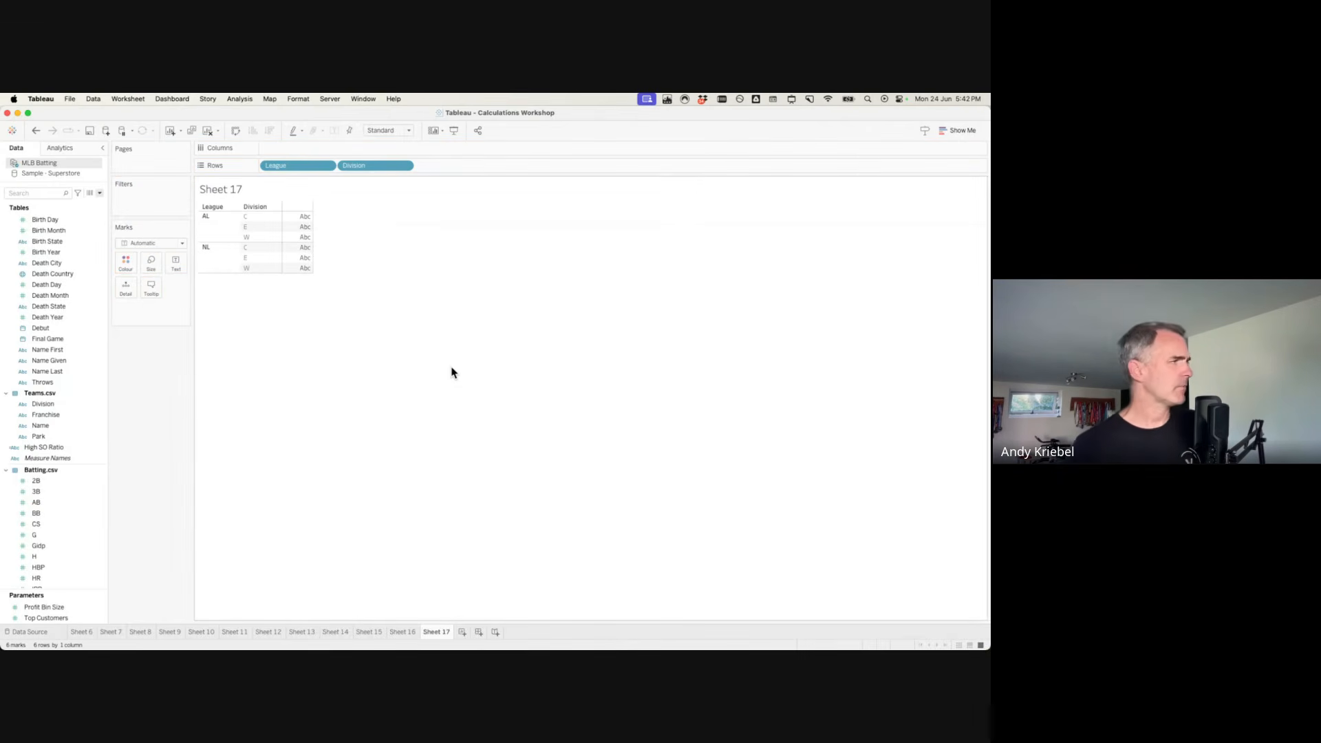
Add the HR measure from Batting.csv to the table as text values for each League and Division.
click(54, 321)
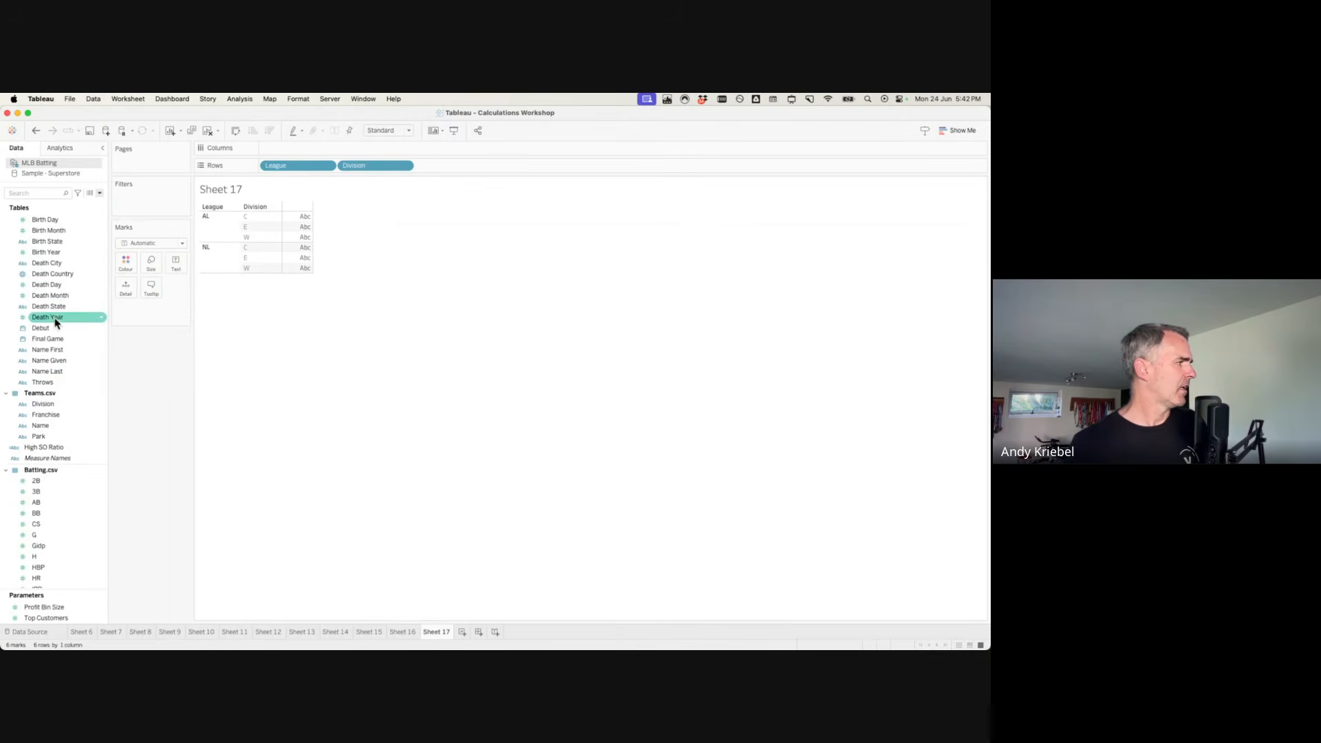
scroll(60, 349, down, 2)
scroll(60, 350, down, 3)
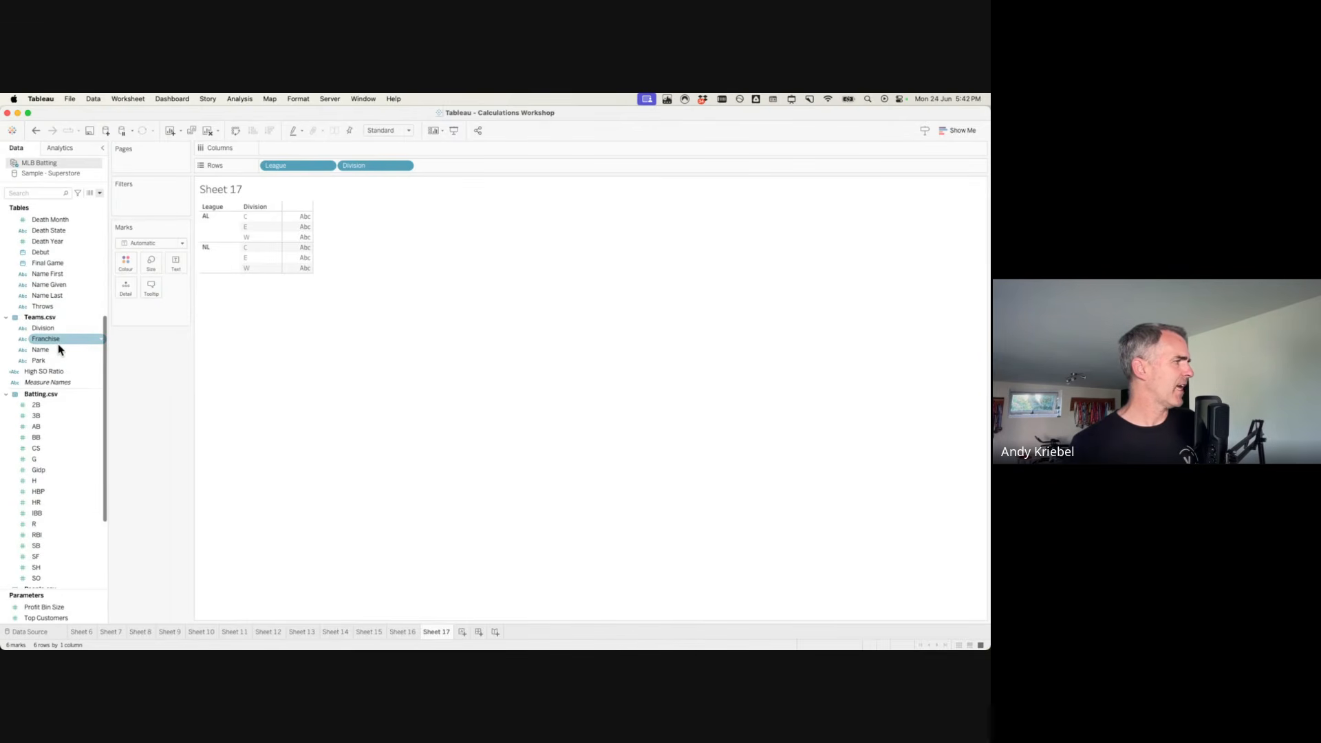
scroll(59, 350, up, 8)
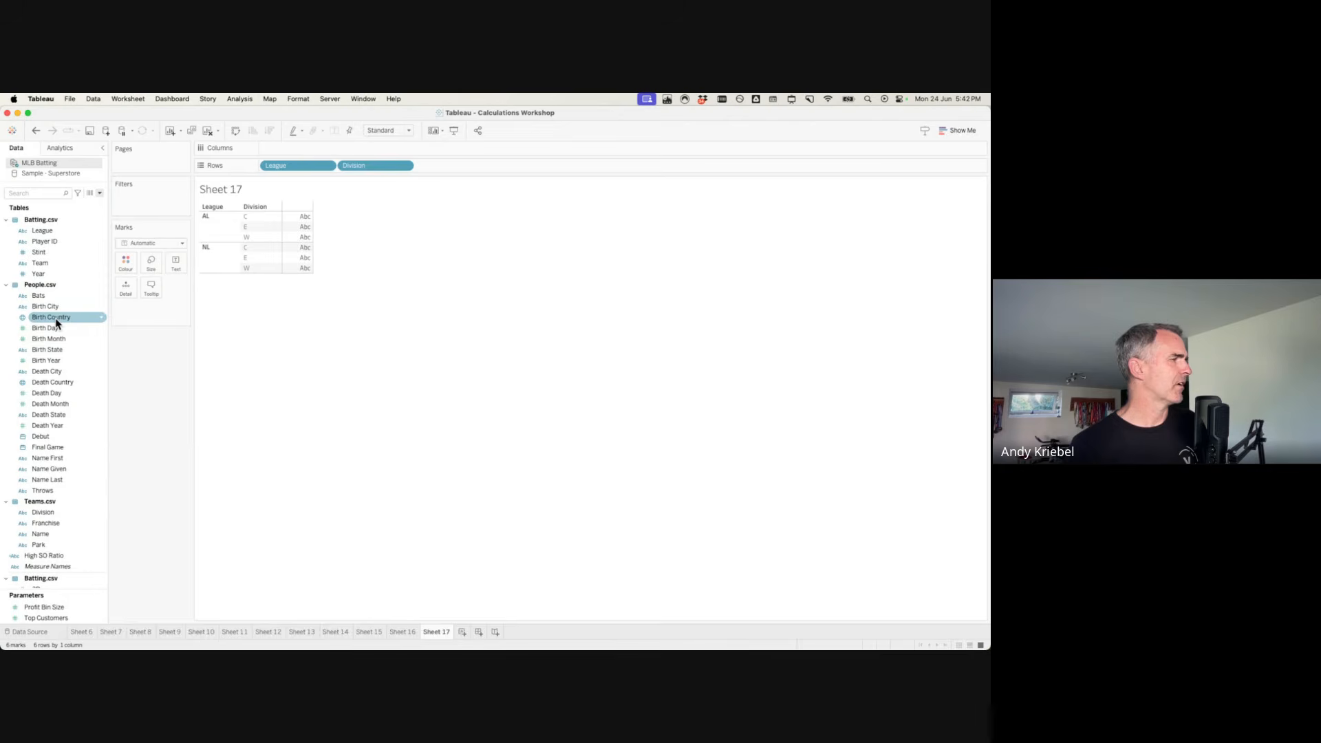
mouse_move(286, 224)
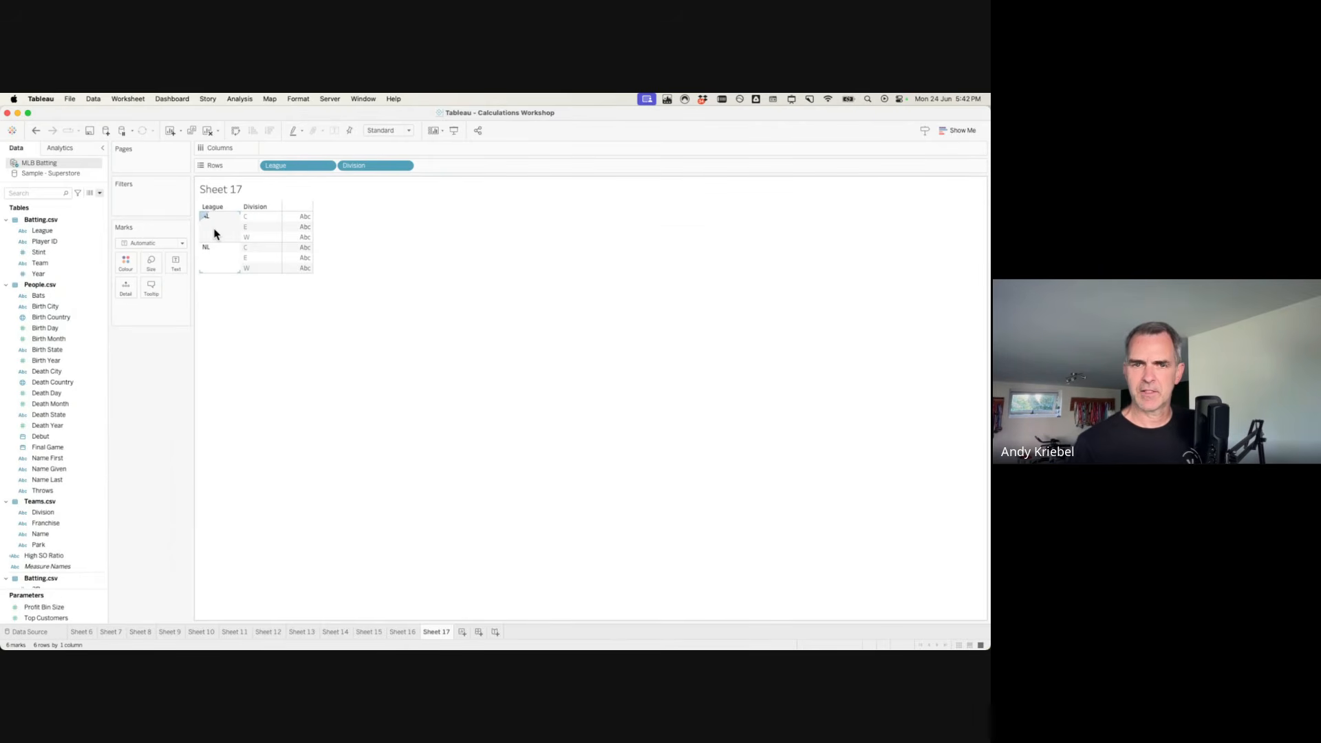
scroll(56, 452, down, 6)
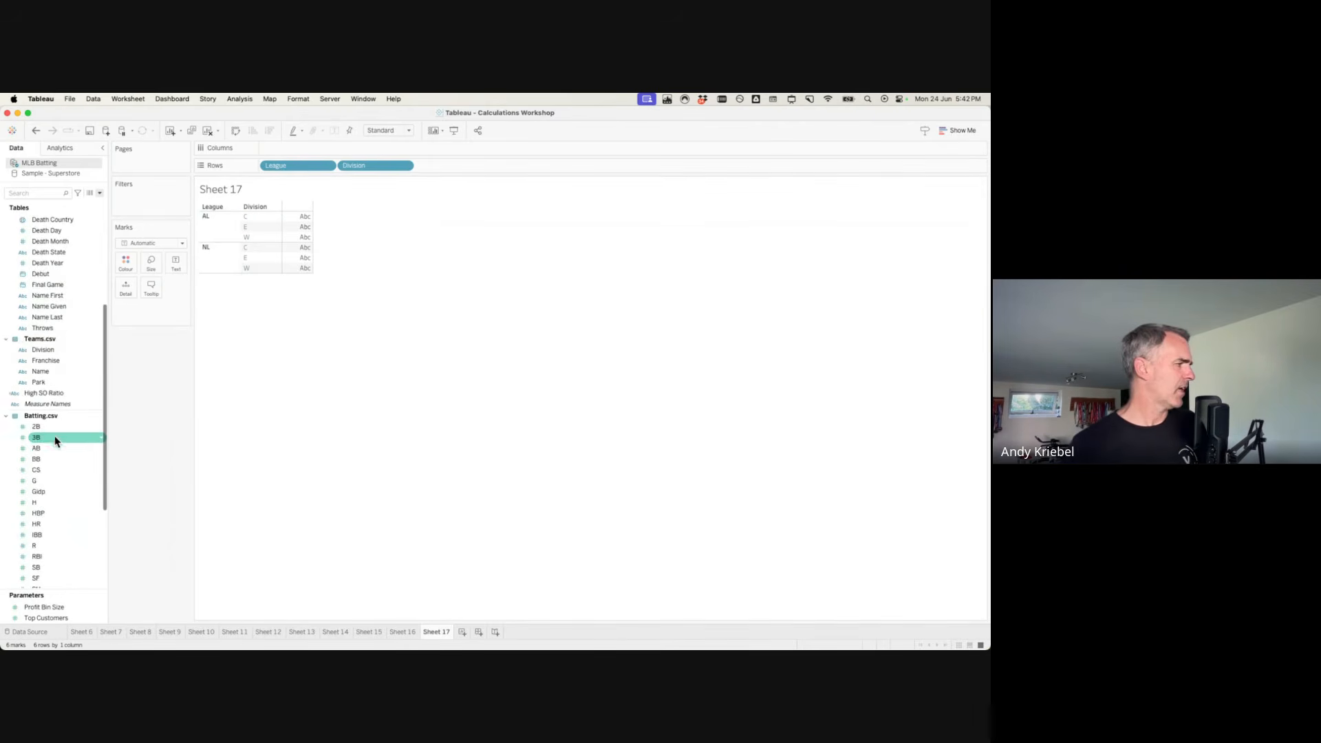
drag(36, 439, 303, 254)
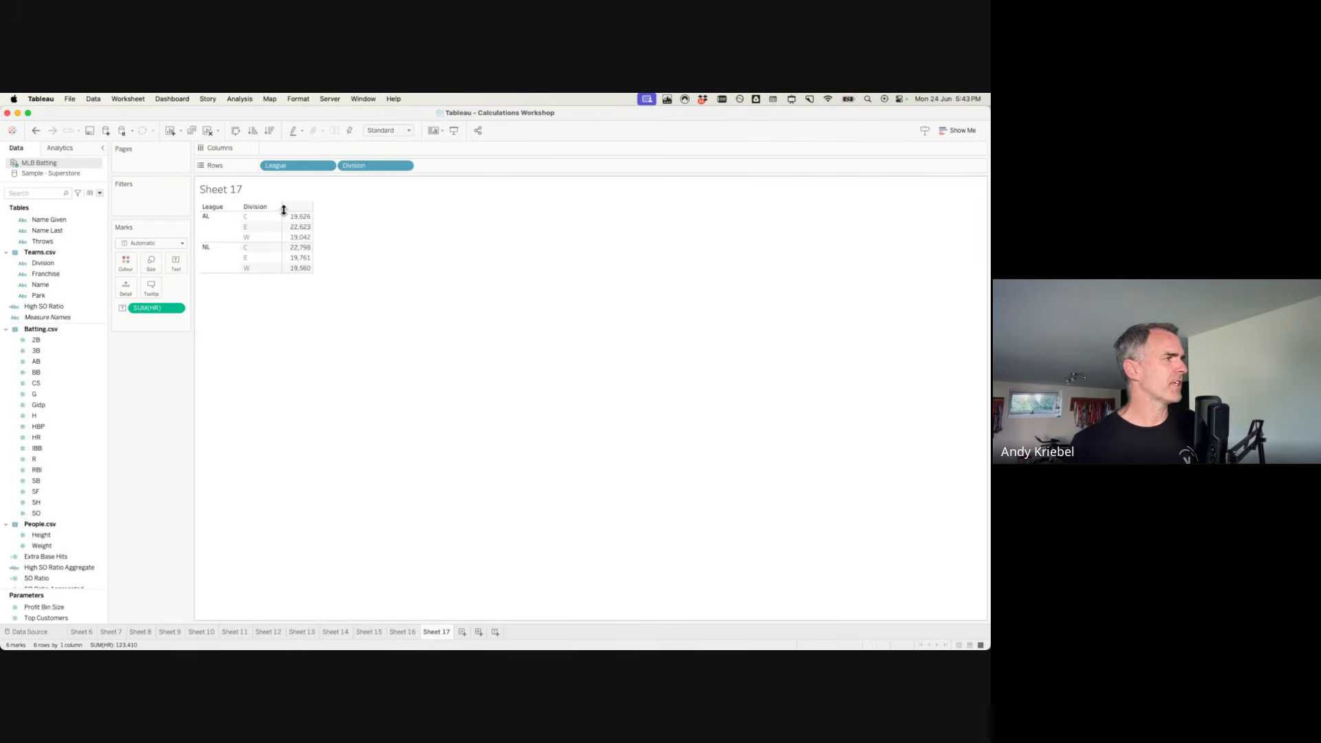
click(247, 216)
click(398, 410)
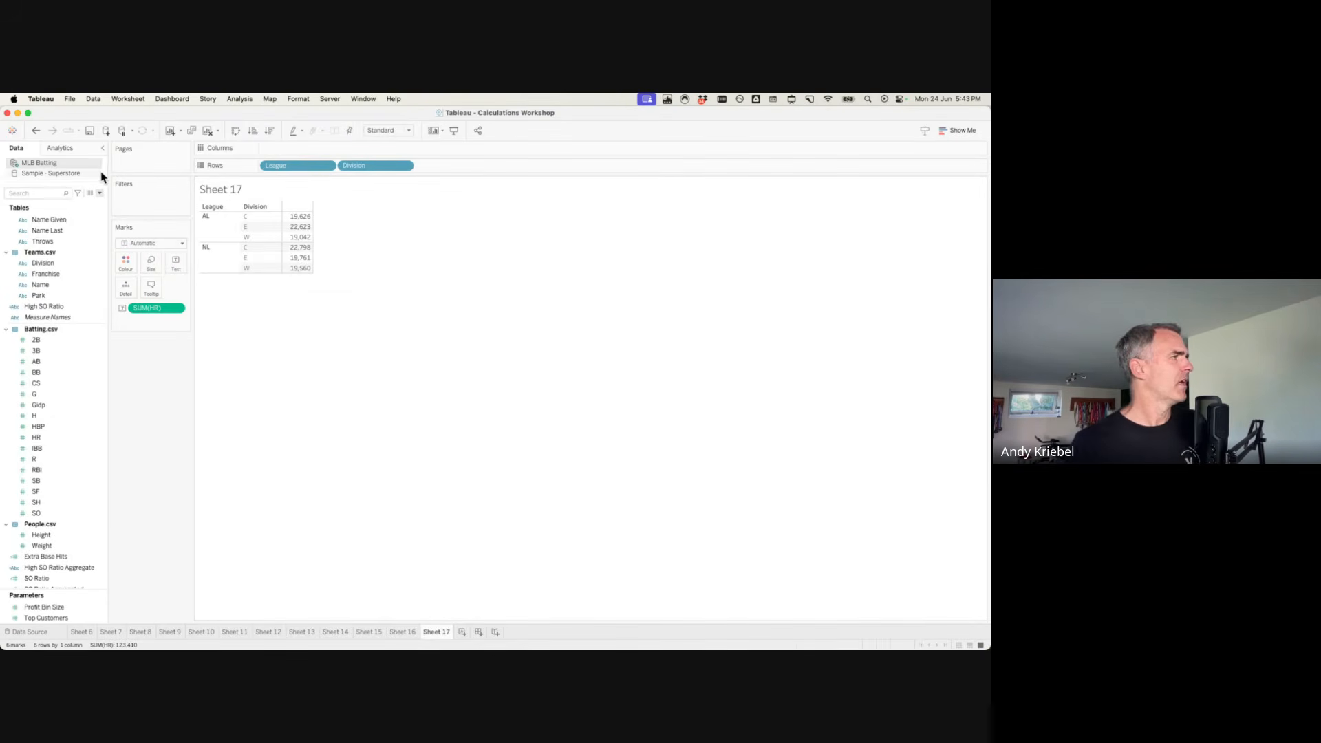
Add subtotals to the table so each League gets its own total row.
click(64, 148)
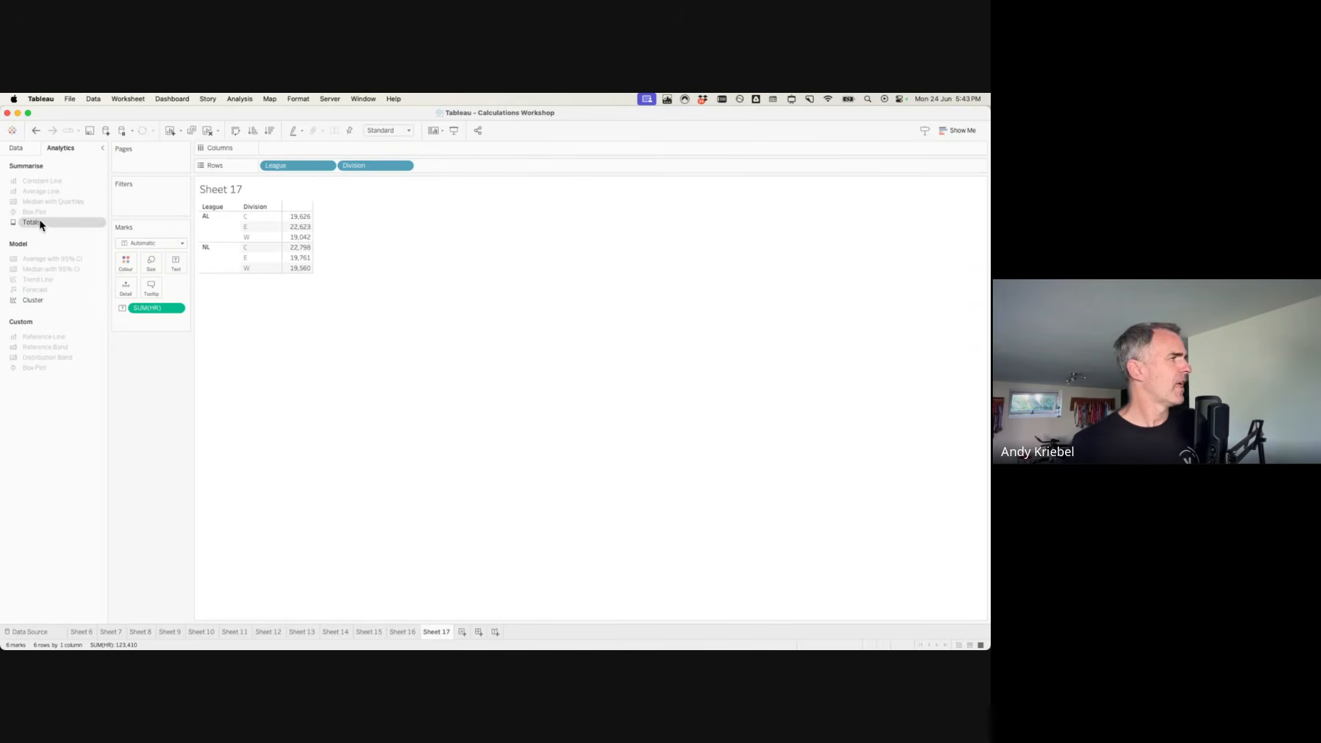
drag(30, 221, 300, 219)
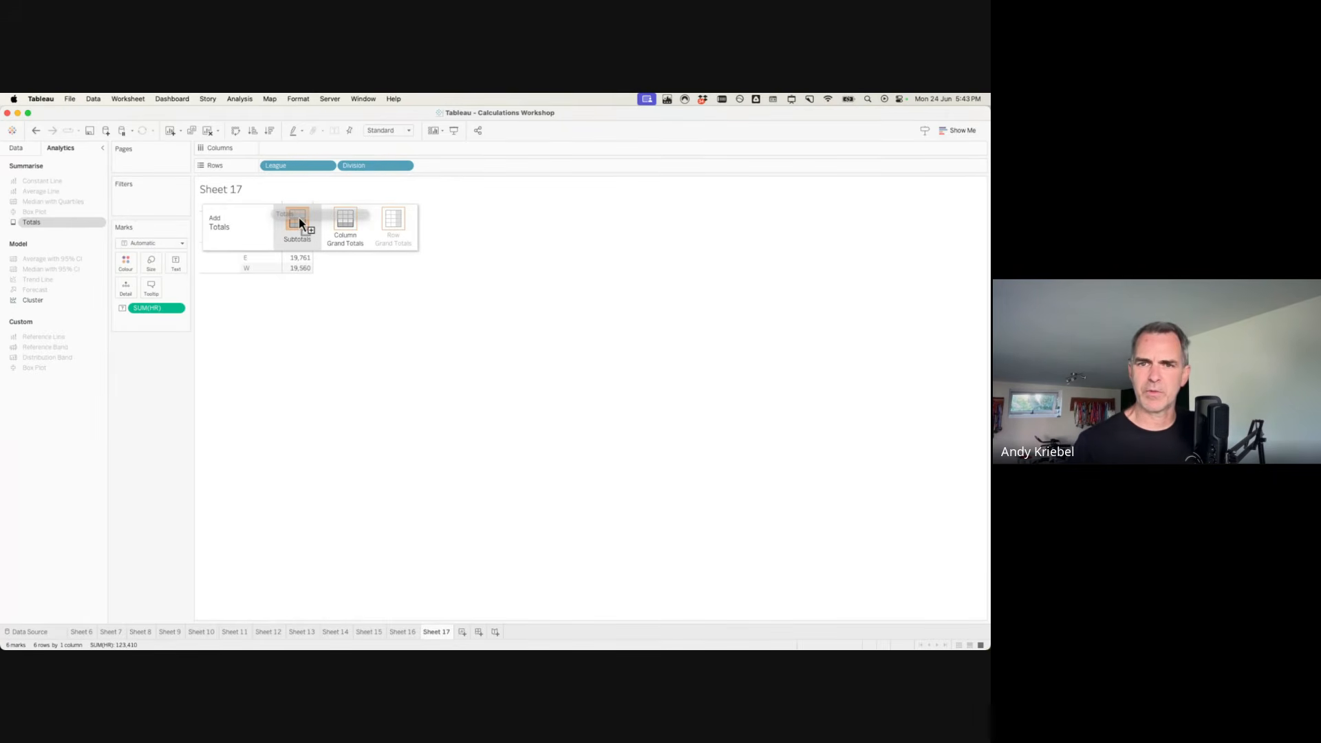
drag(299, 219, 300, 219)
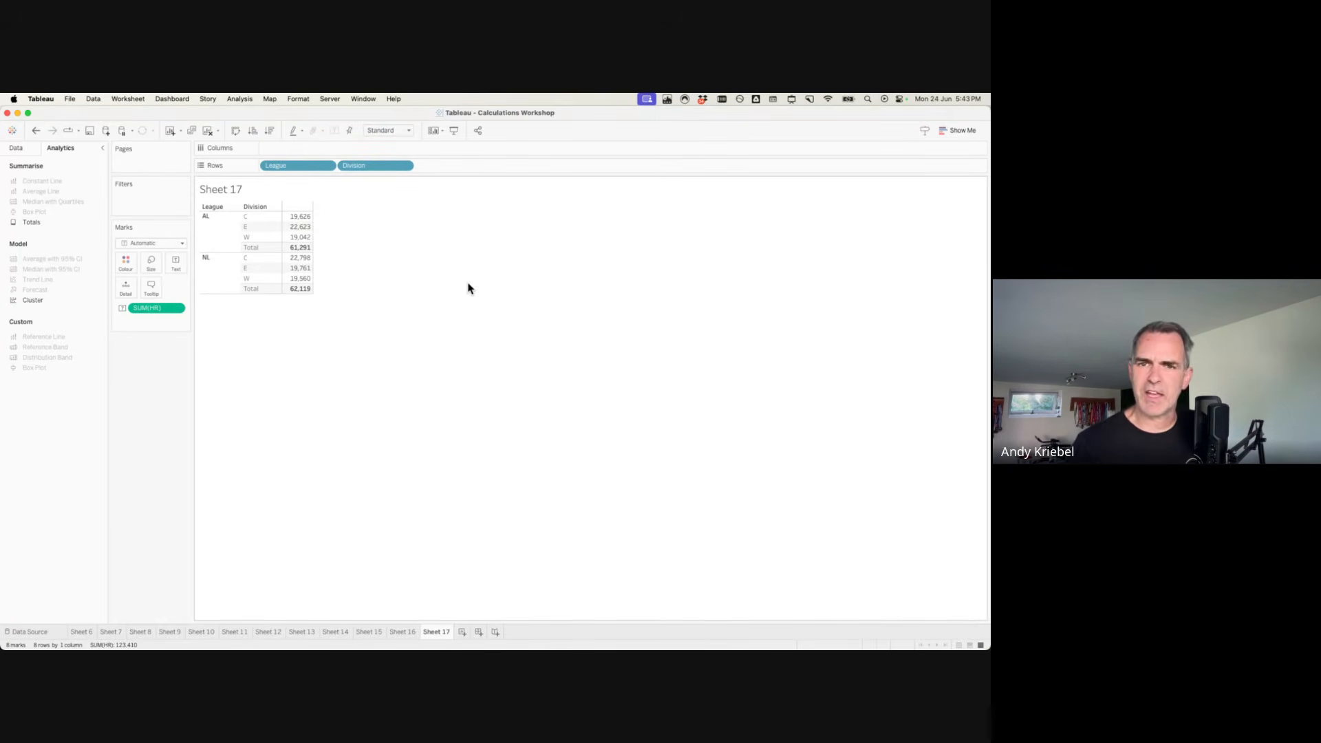
Change the aggregation of the league subtotals to Average.
mouse_move(298, 249)
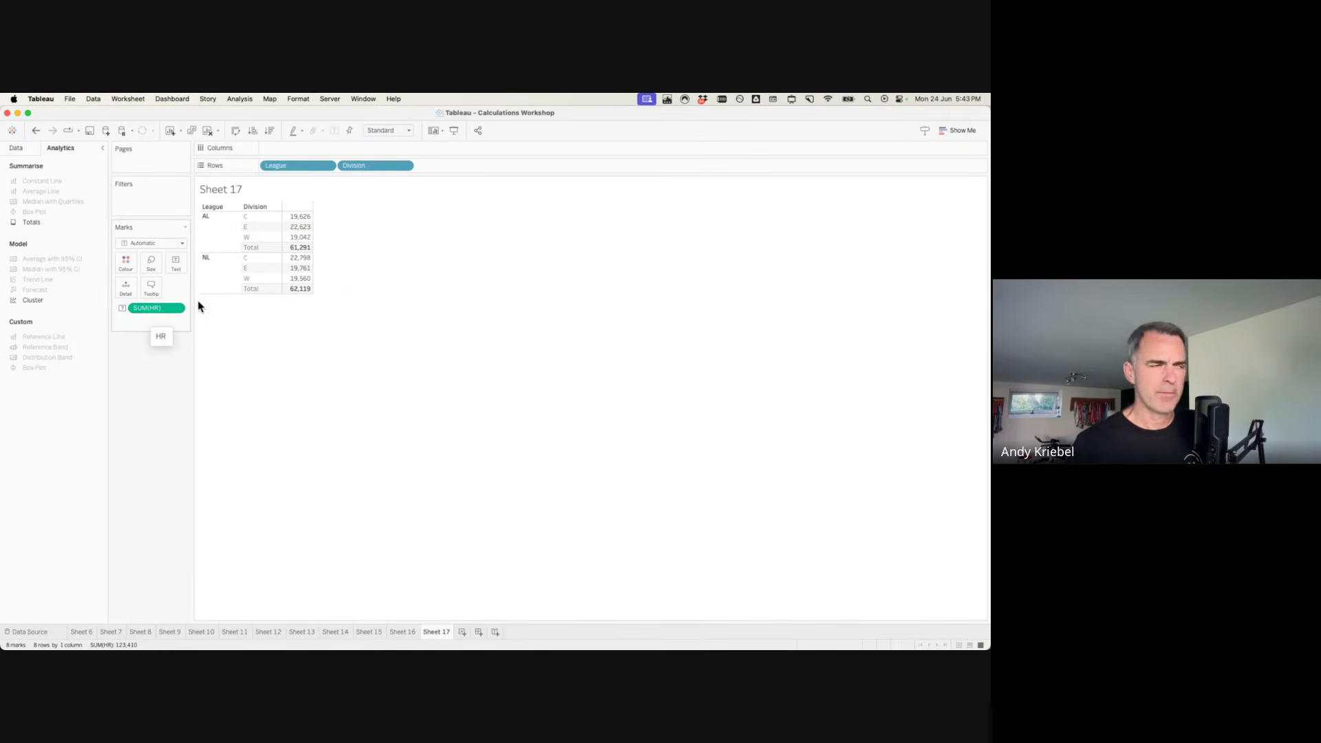
click(298, 249)
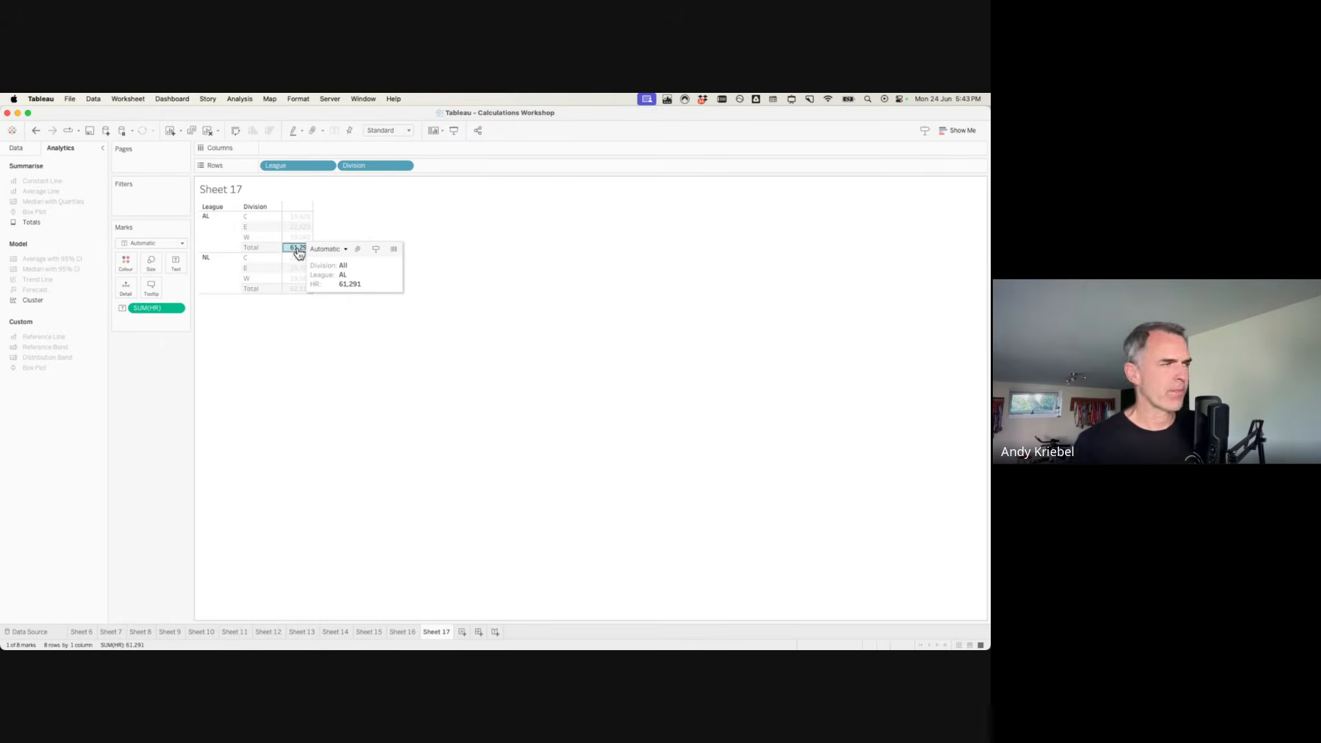
click(337, 250)
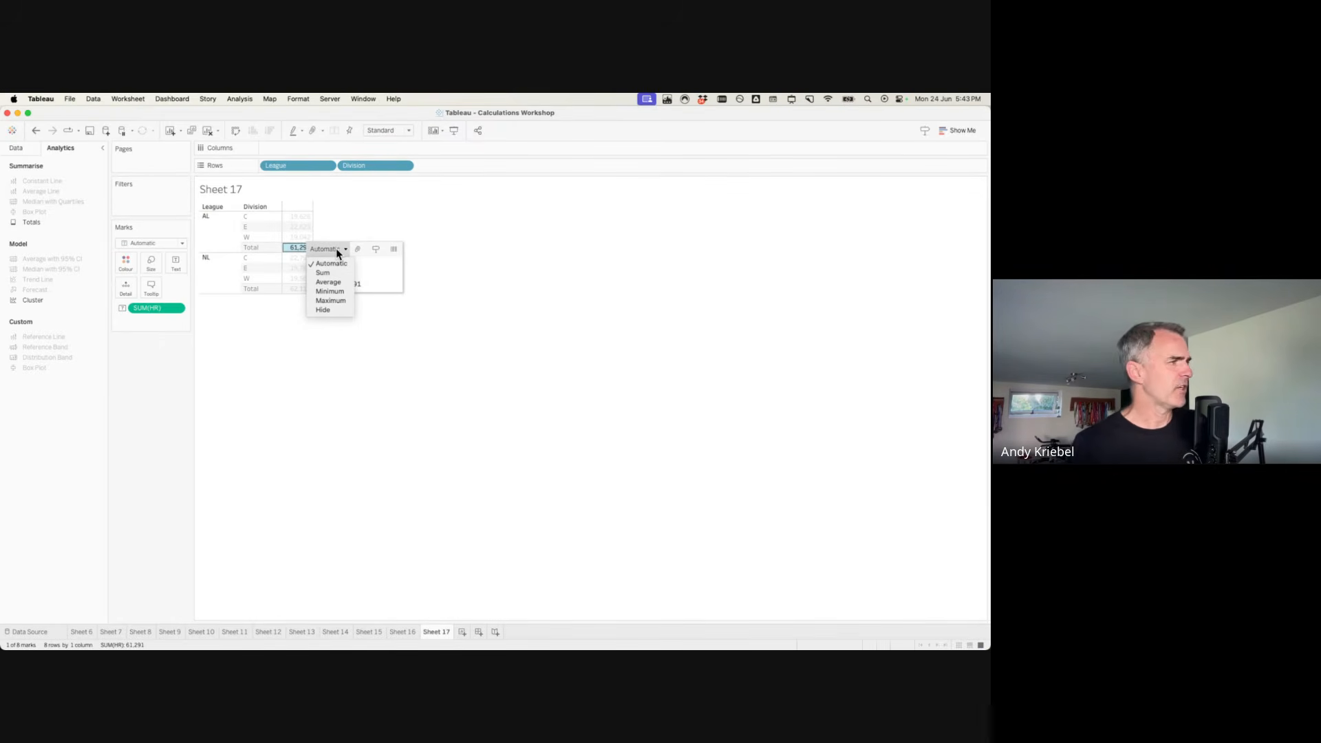
click(333, 283)
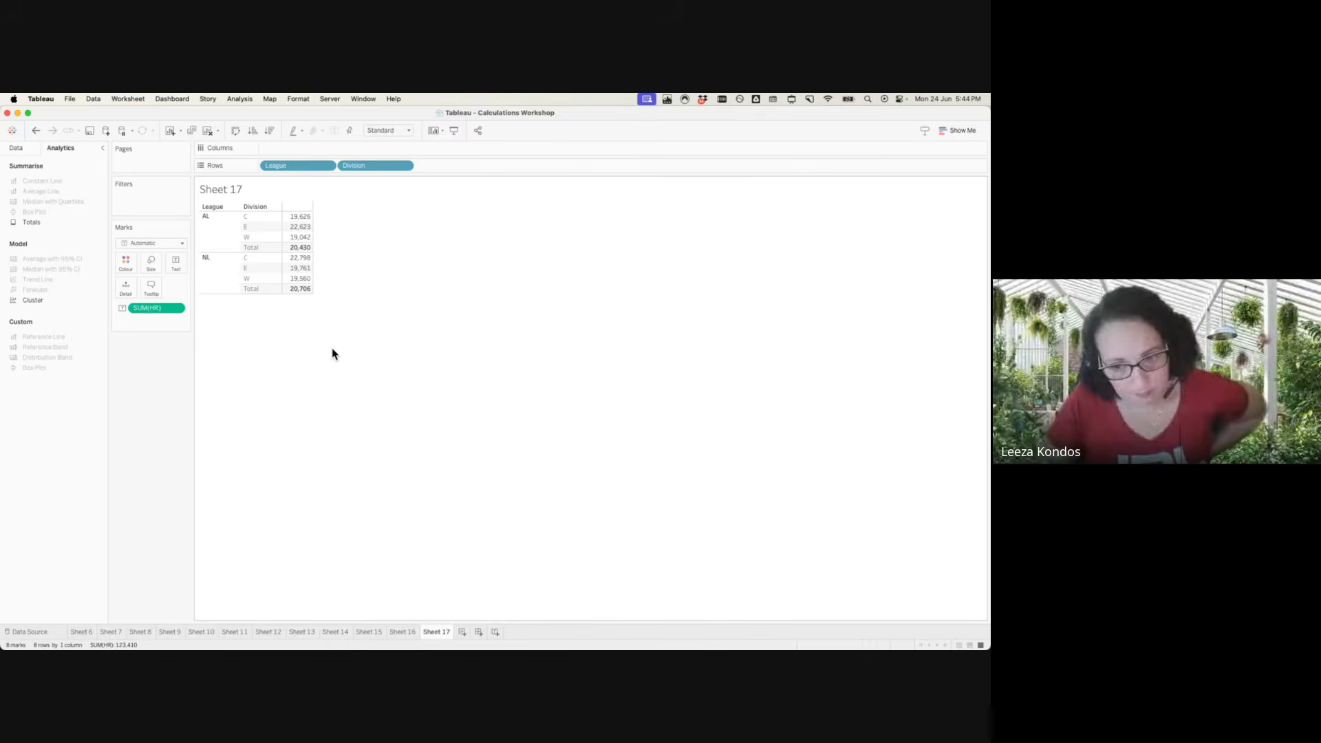
Change the label of the Division totals to Average.
mouse_move(296, 253)
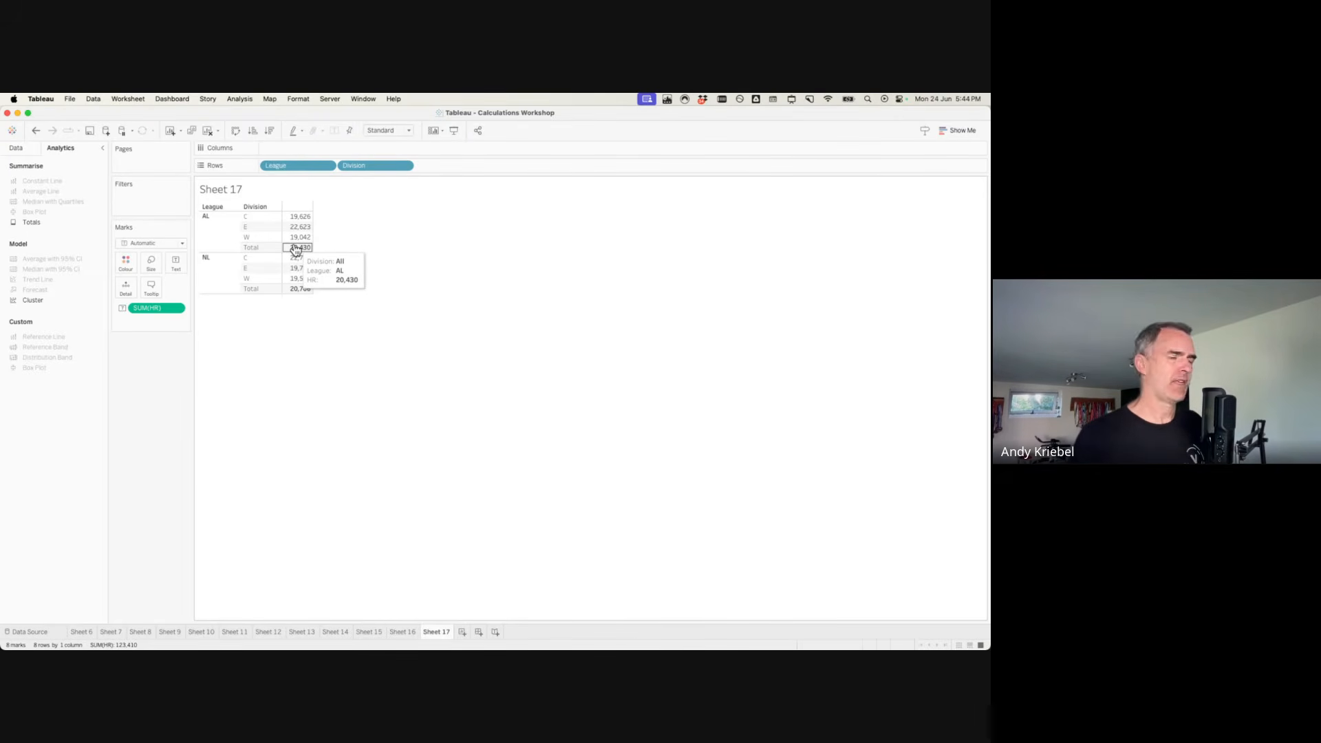
right_click(250, 252)
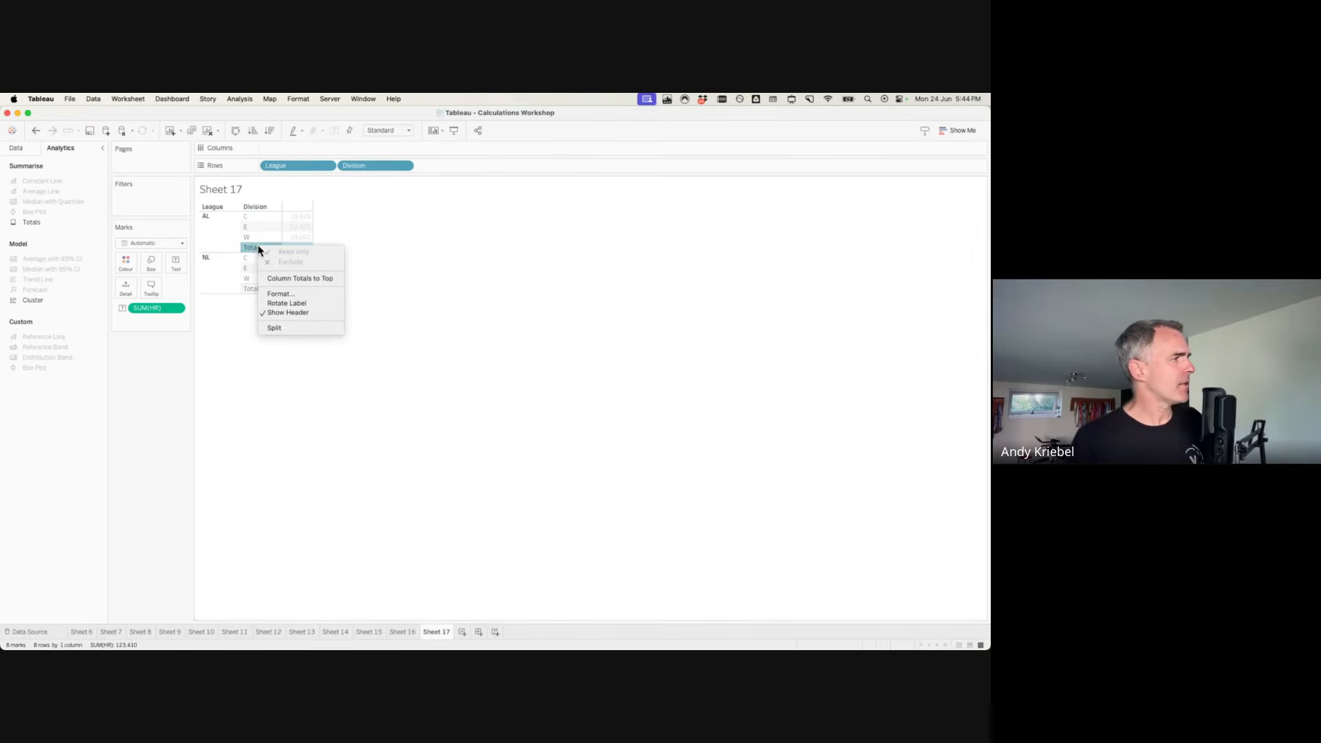
click(276, 294)
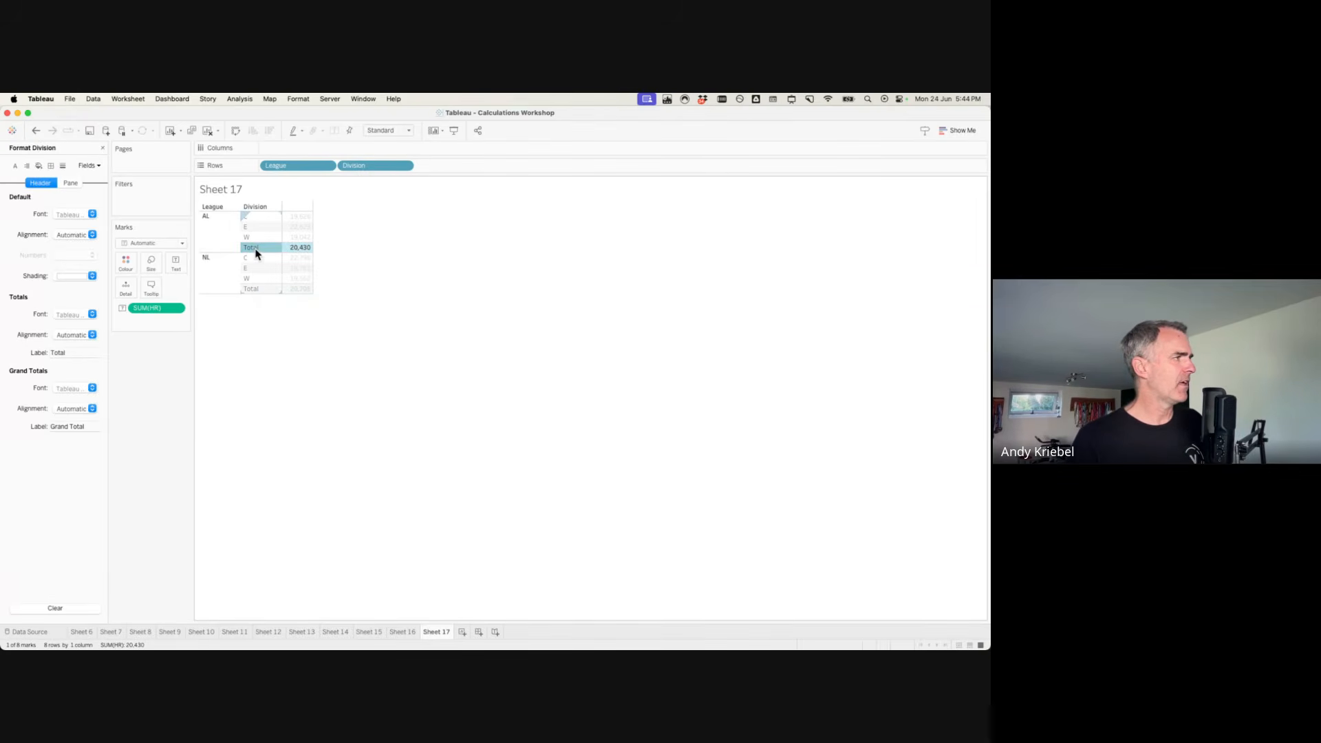
double_click(73, 353)
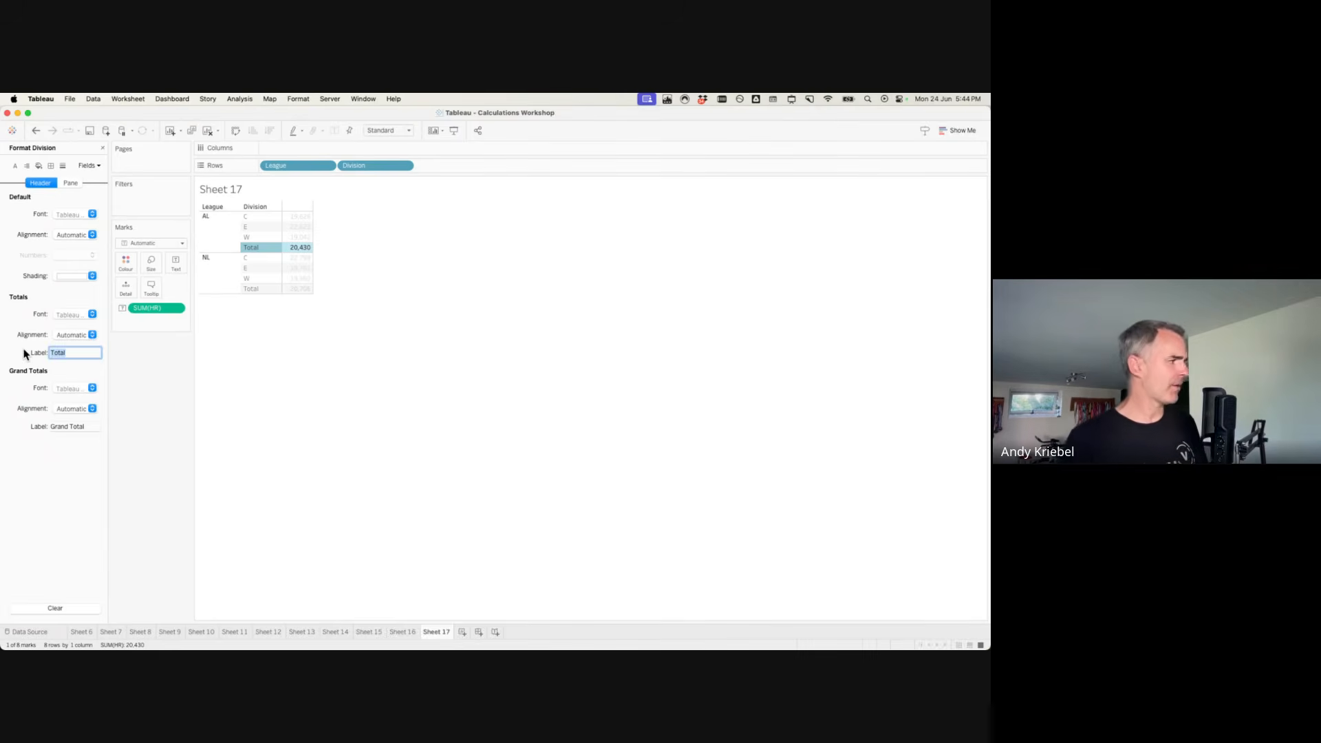
text(Average)
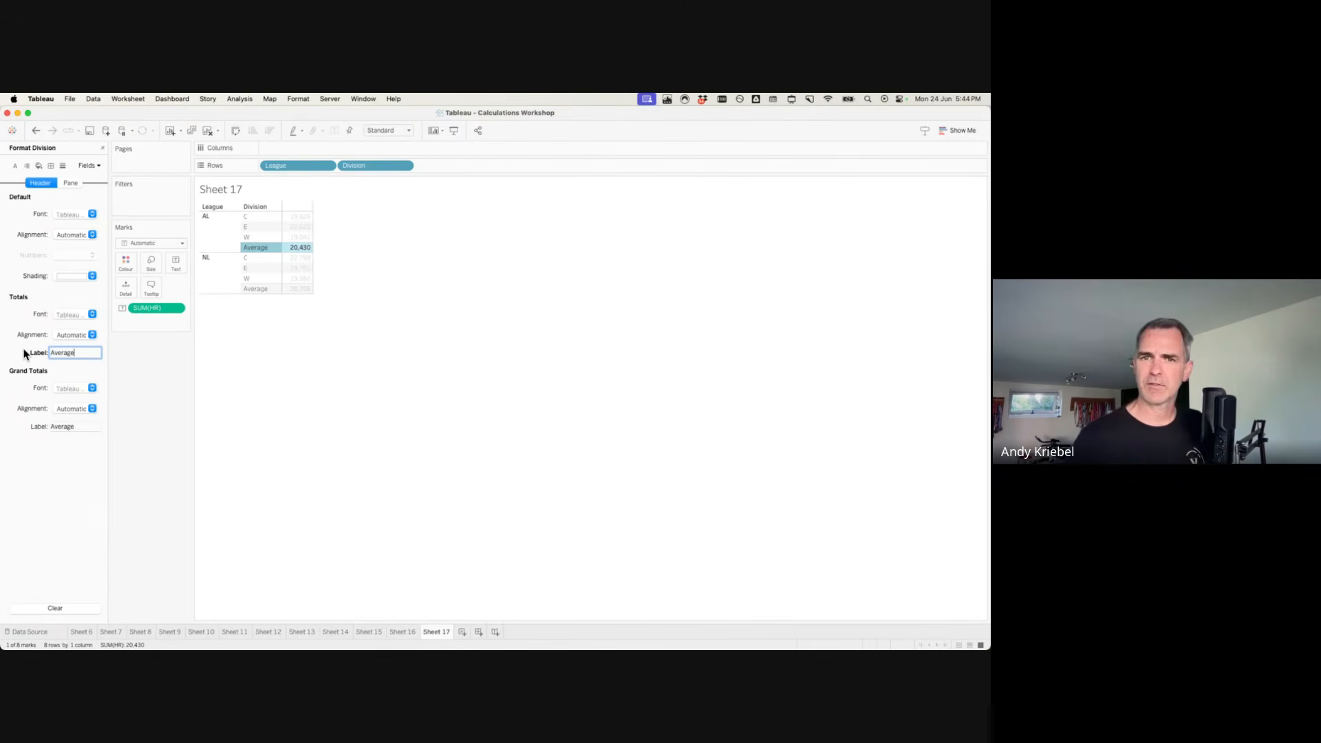
click(247, 434)
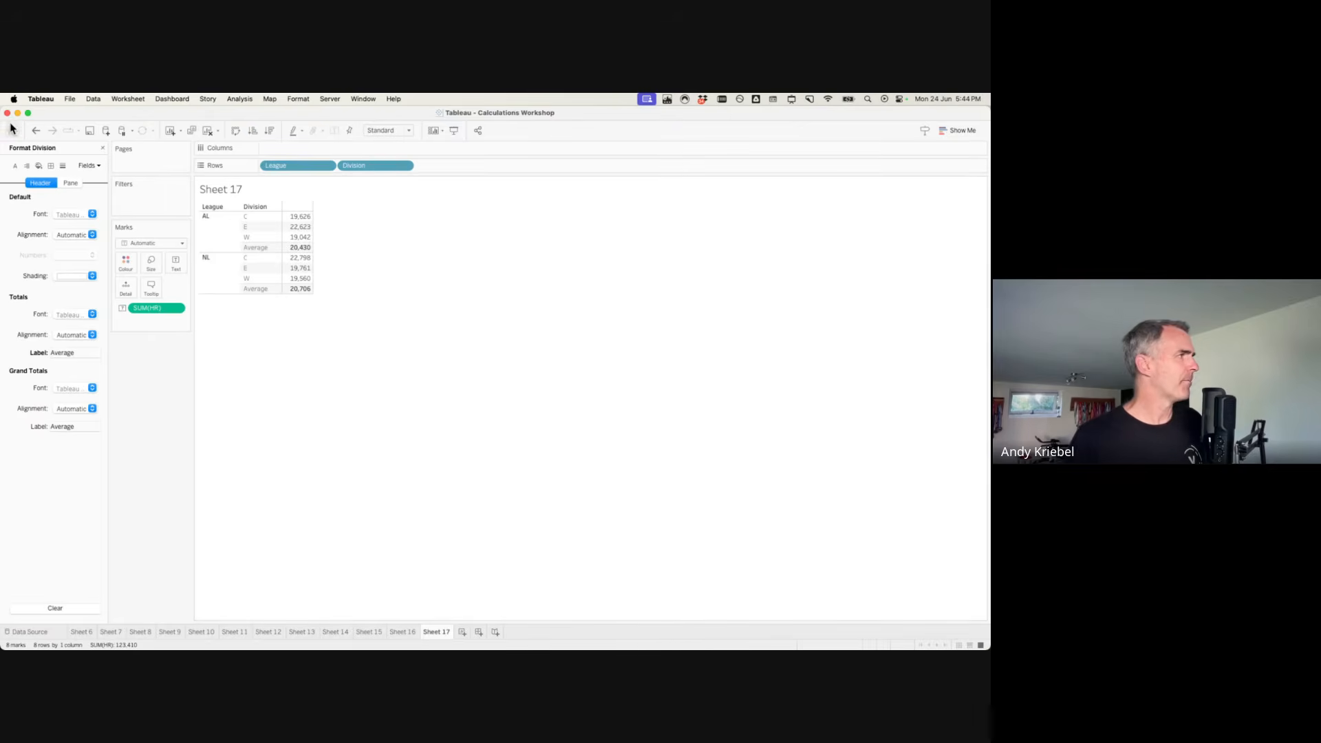
Undo the totals label change and close the Division formatting options.
click(36, 130)
click(103, 149)
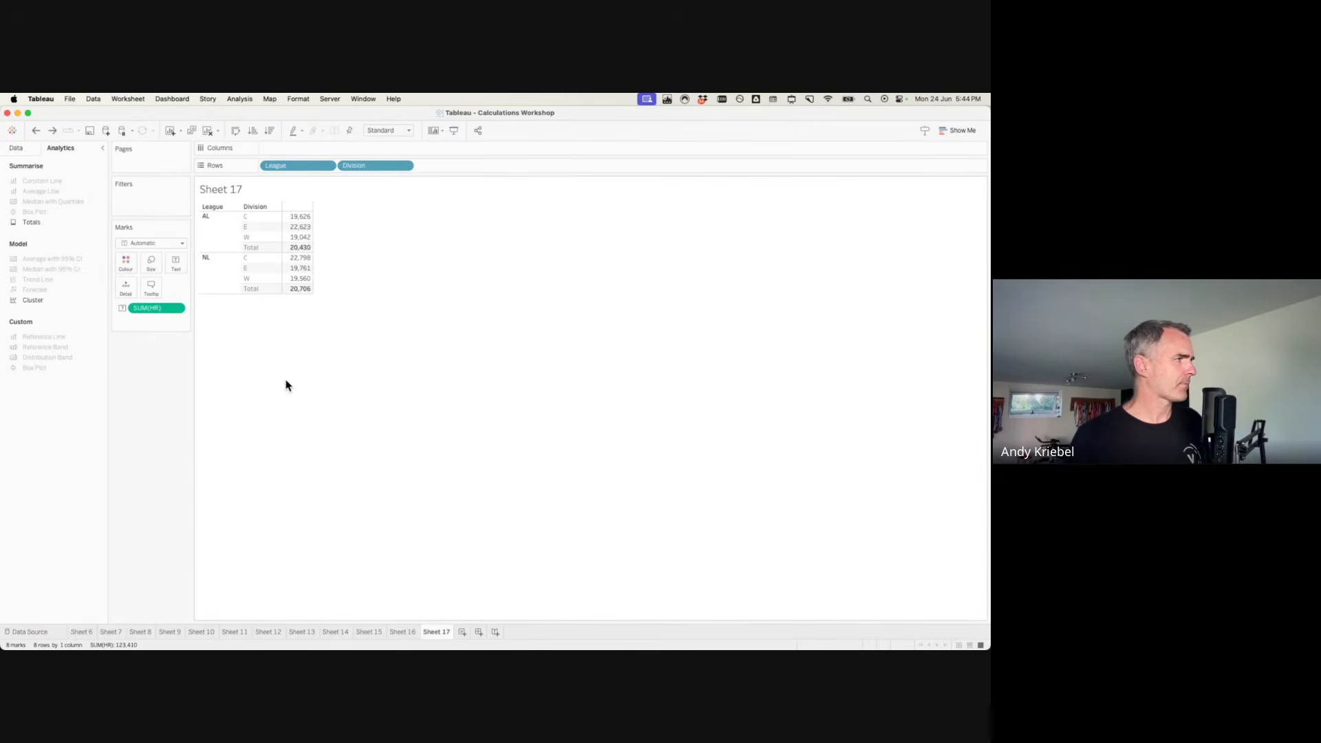
Start a new calculated field in the MLB Batting data source and name it Avg HR Excluding Division.
click(21, 149)
click(99, 192)
click(85, 200)
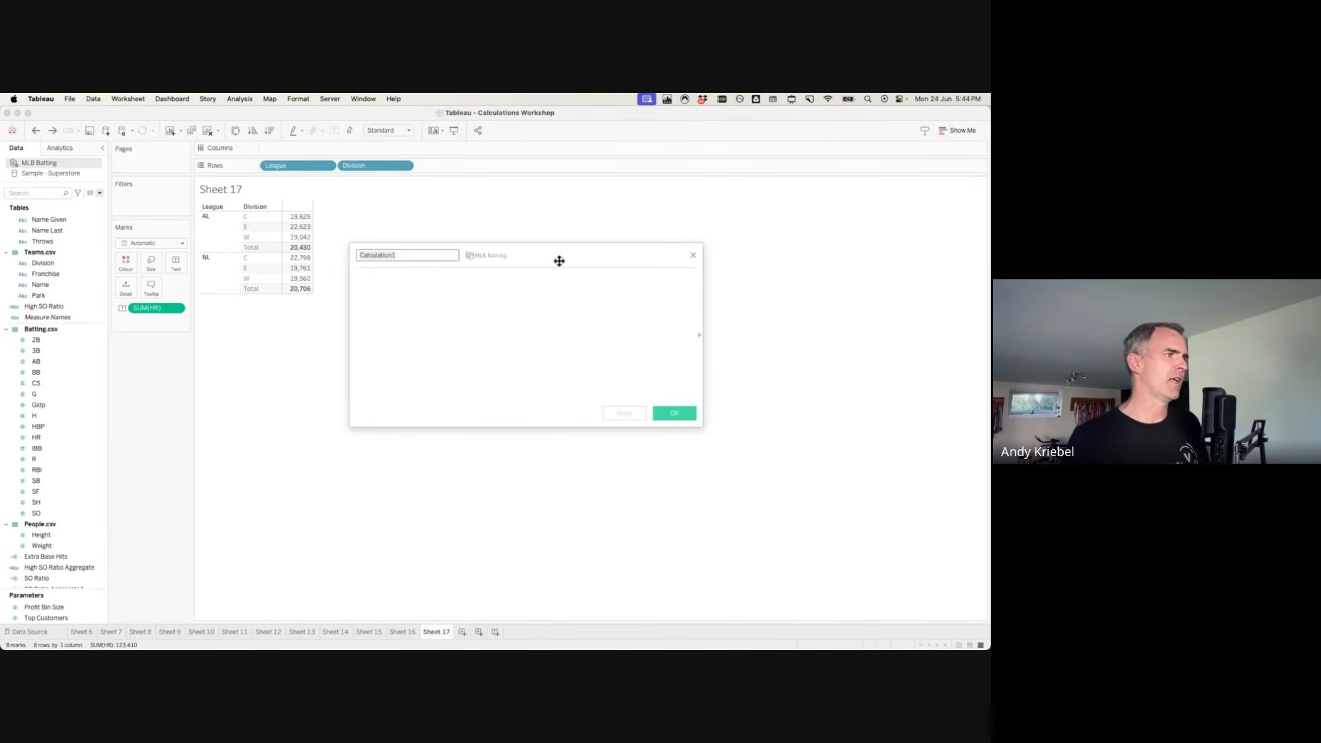
drag(560, 260, 609, 306)
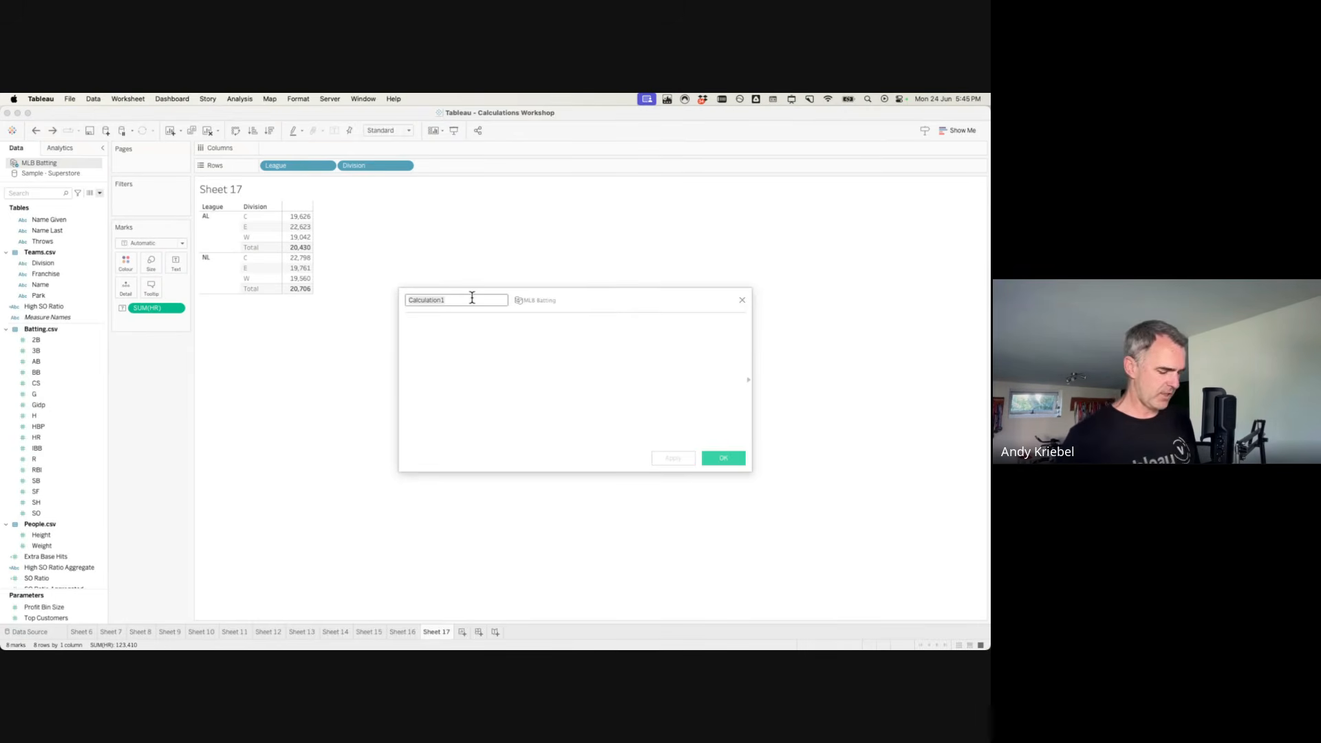
text(HR Ex)
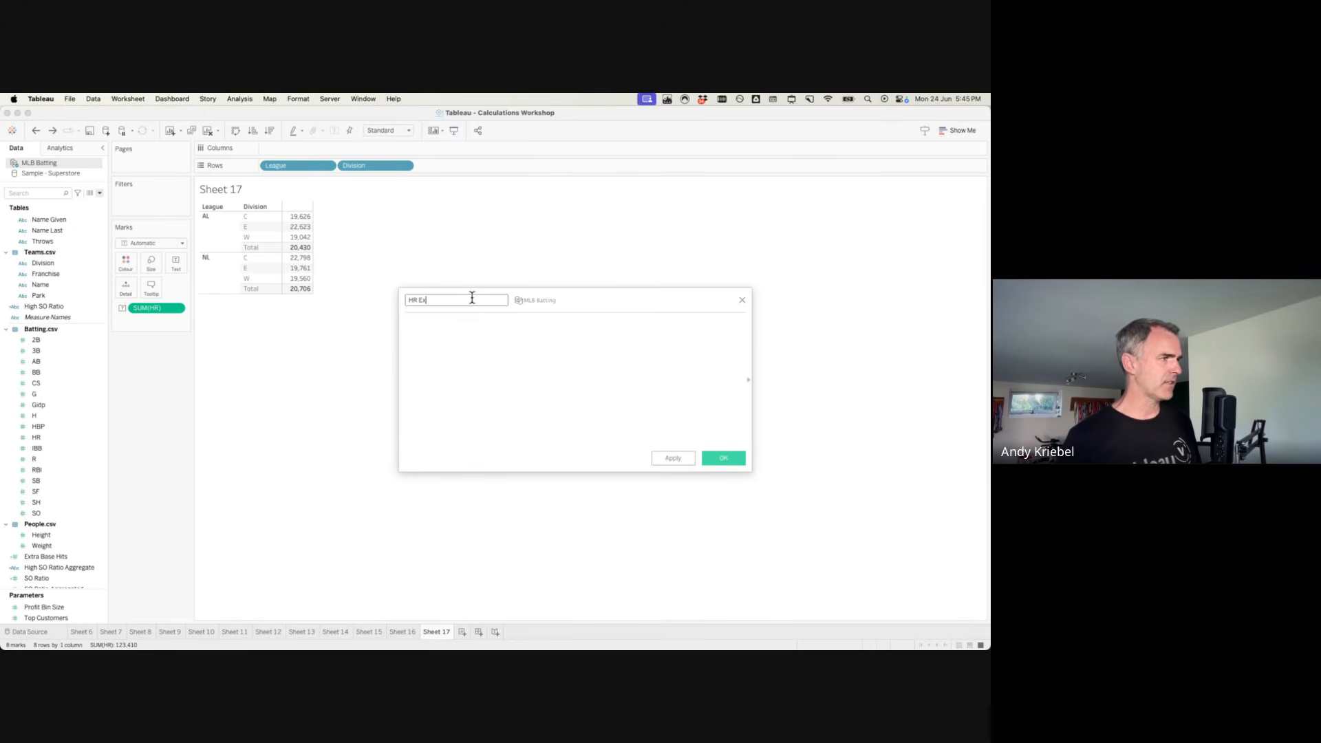
text(clusive)
text(Av)
text(g)
key(BackSpace)
key(BackSpace)
key(BackSpace)
key(BackSpace)
text(ding Divi)
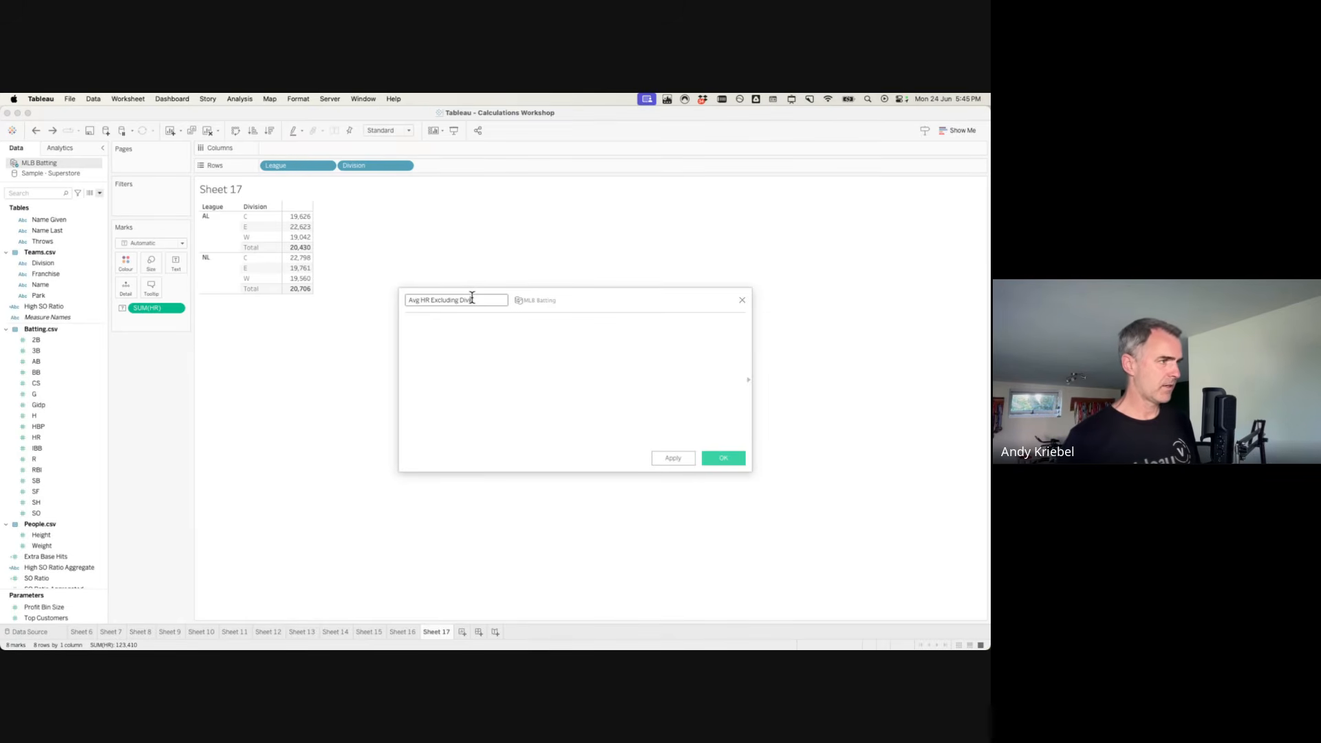
text(sion)
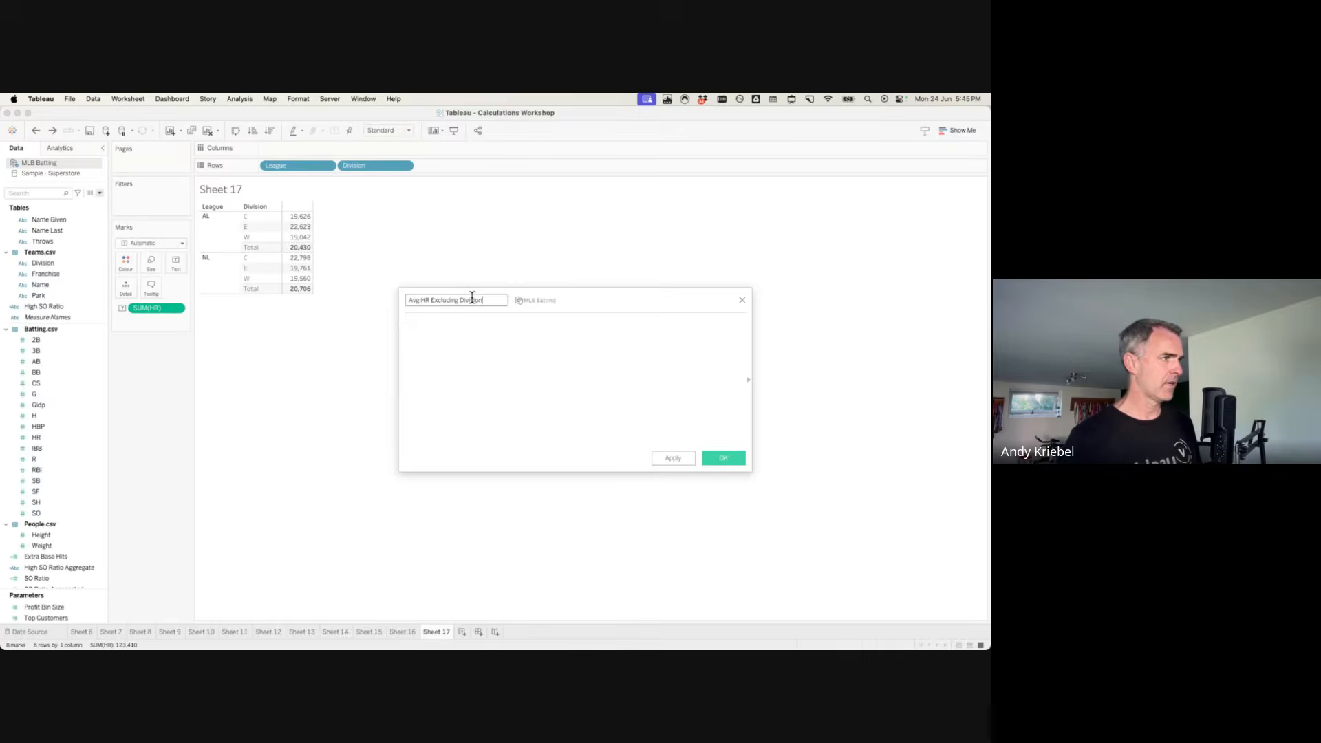
Enter the formula { EXCLUDE [Division] : SUM([HR]) } for the new calculated field.
click(478, 353)
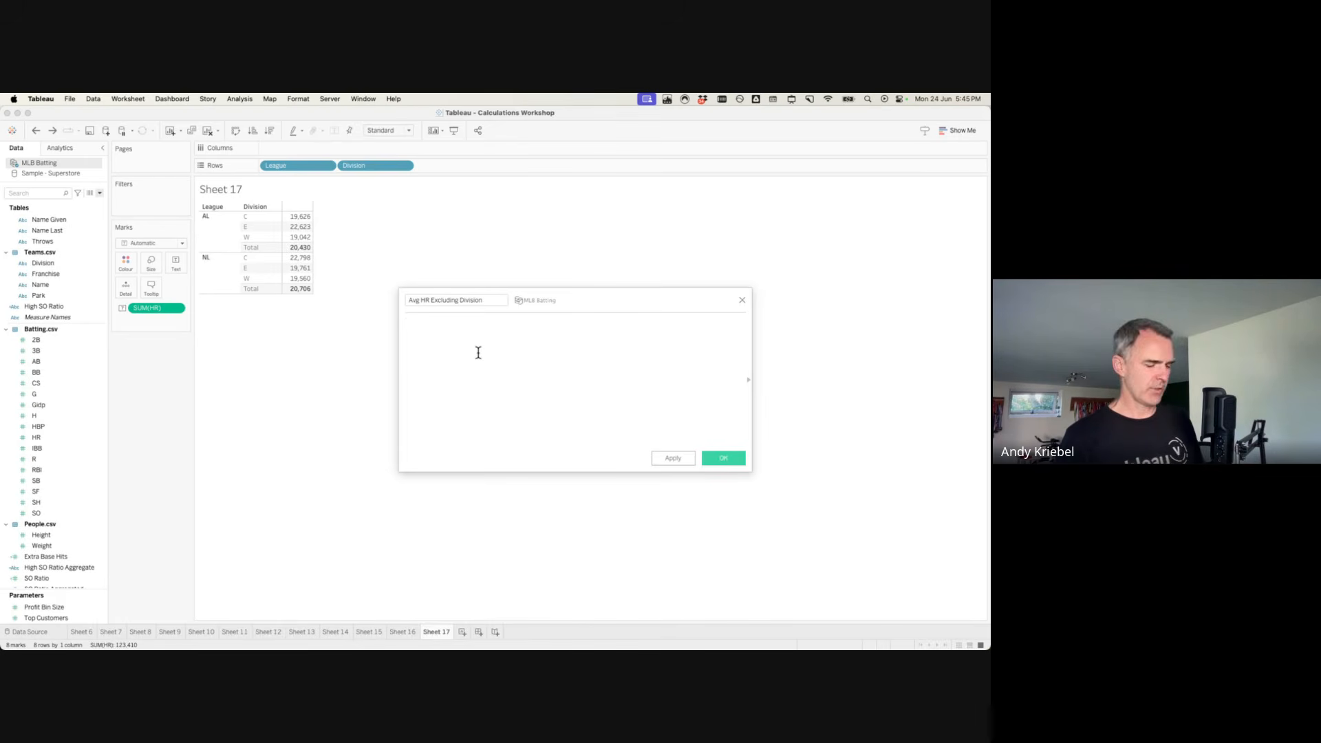
text({ EXCLUDE)
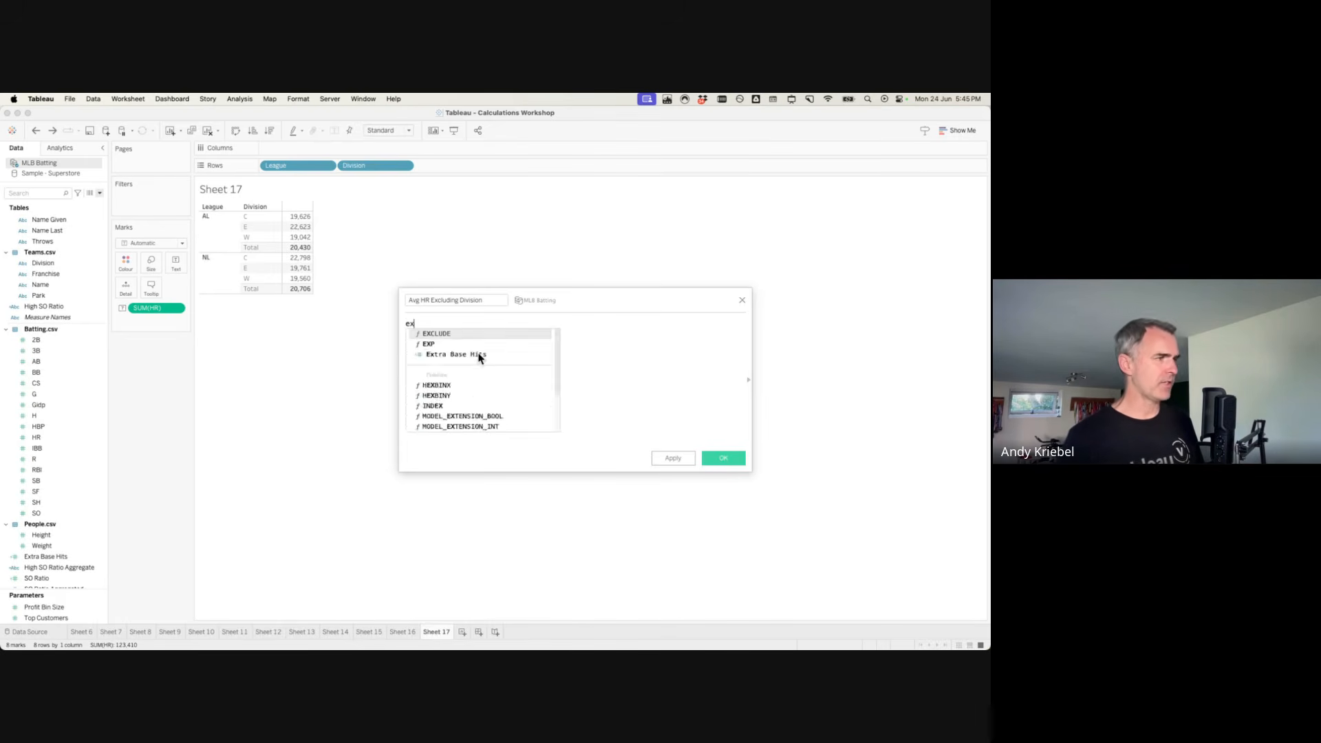
scroll(479, 353, up, 5)
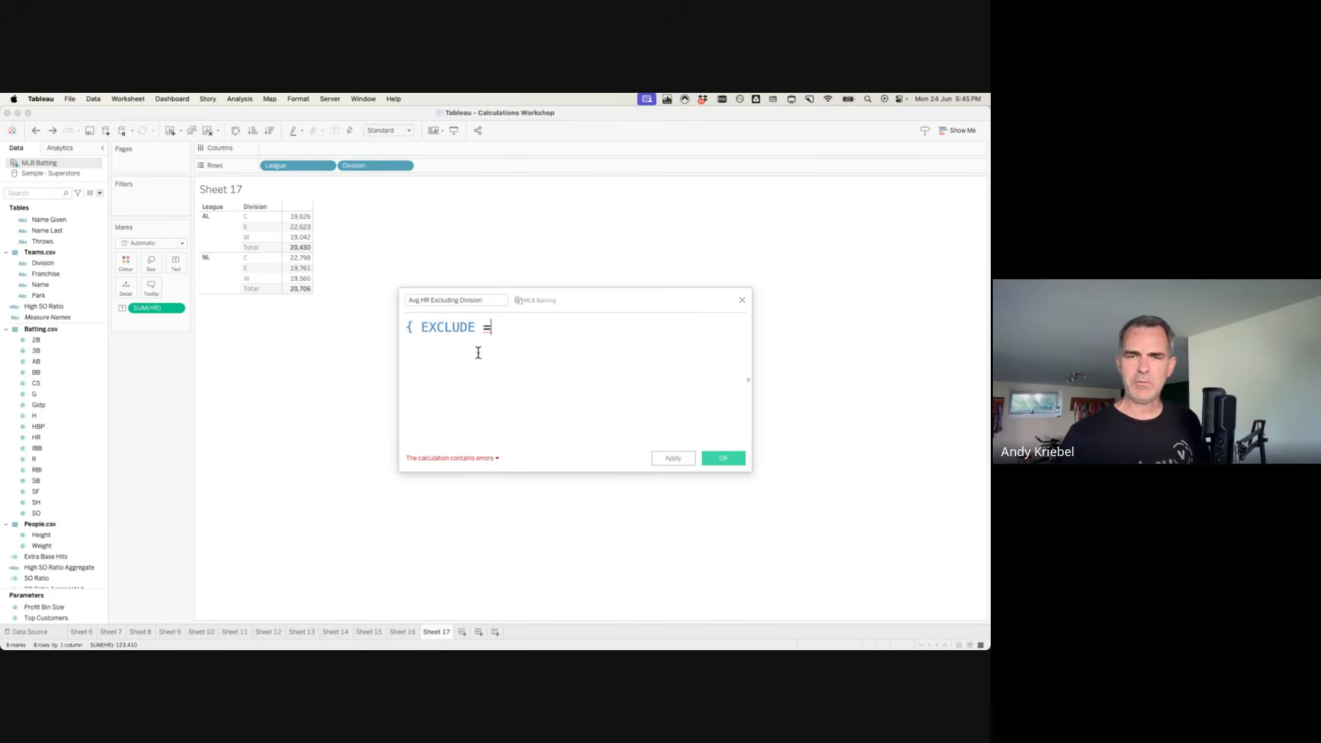
key(BackSpace)
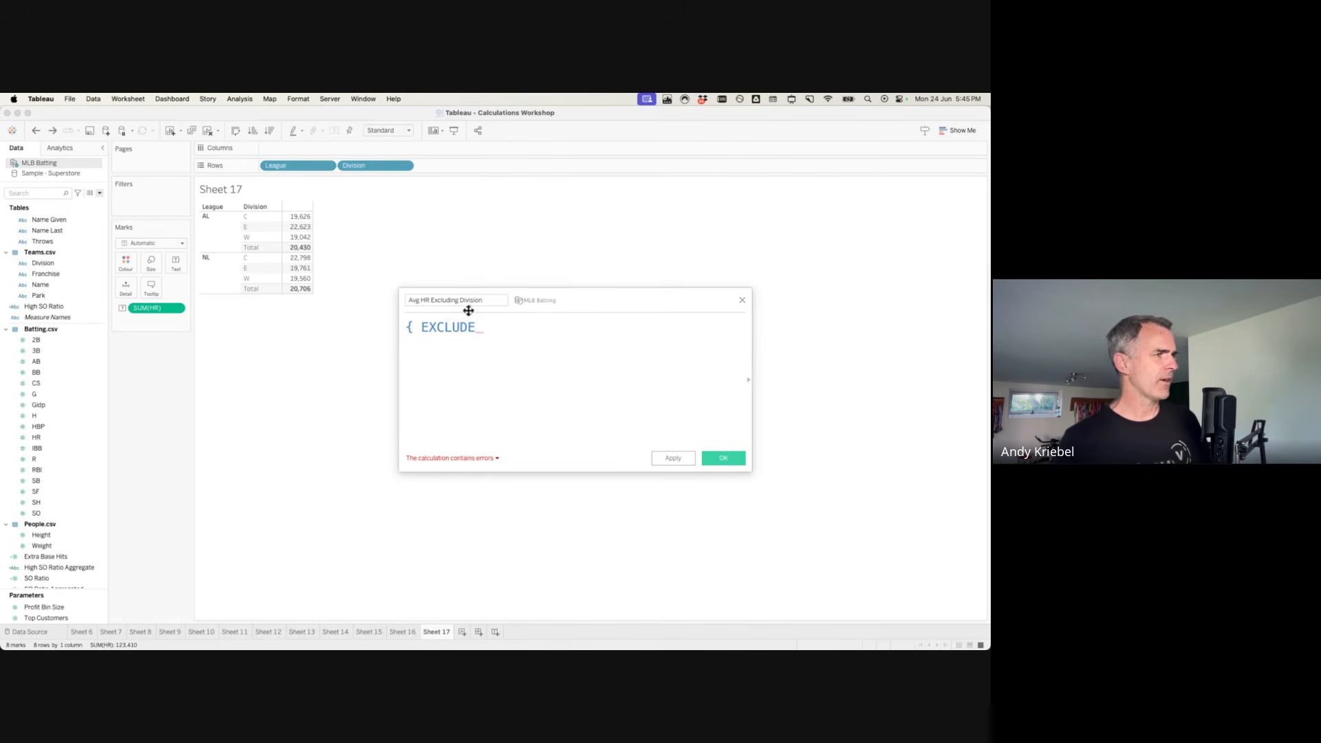
drag(370, 168, 571, 377)
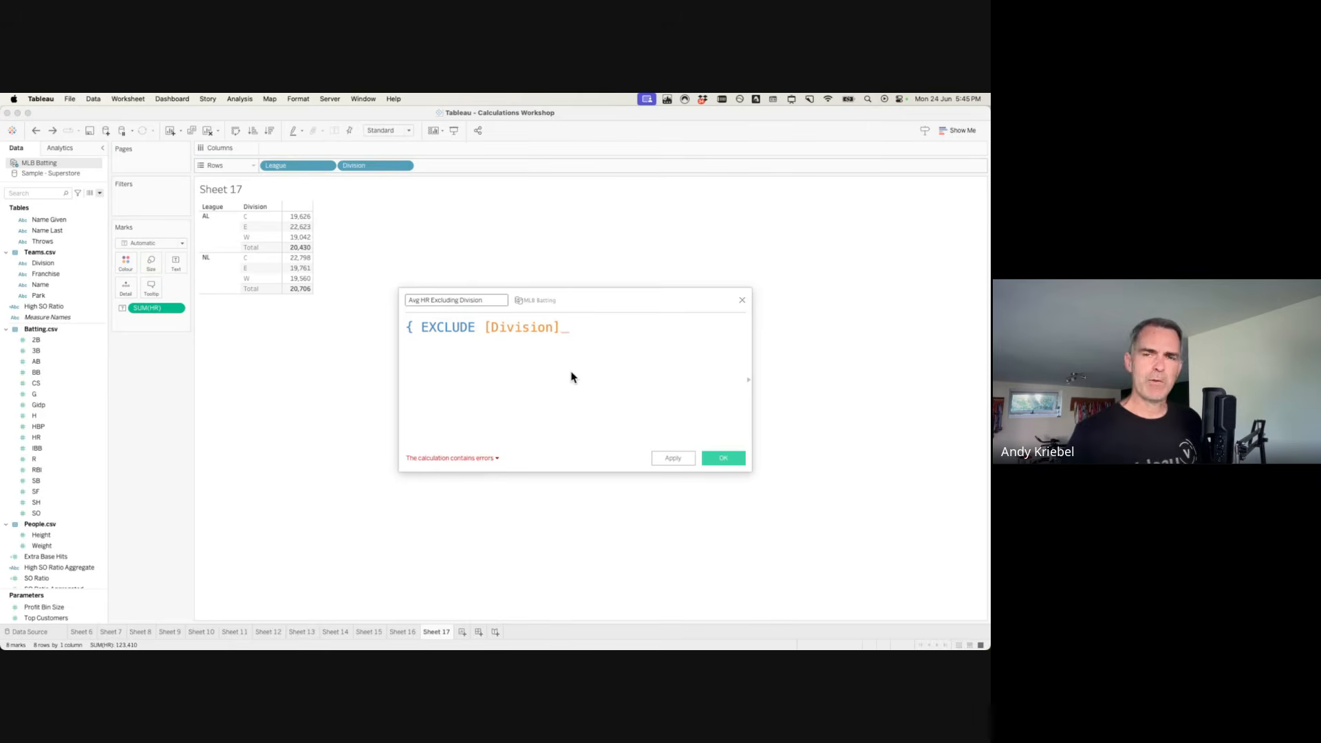
text(:)
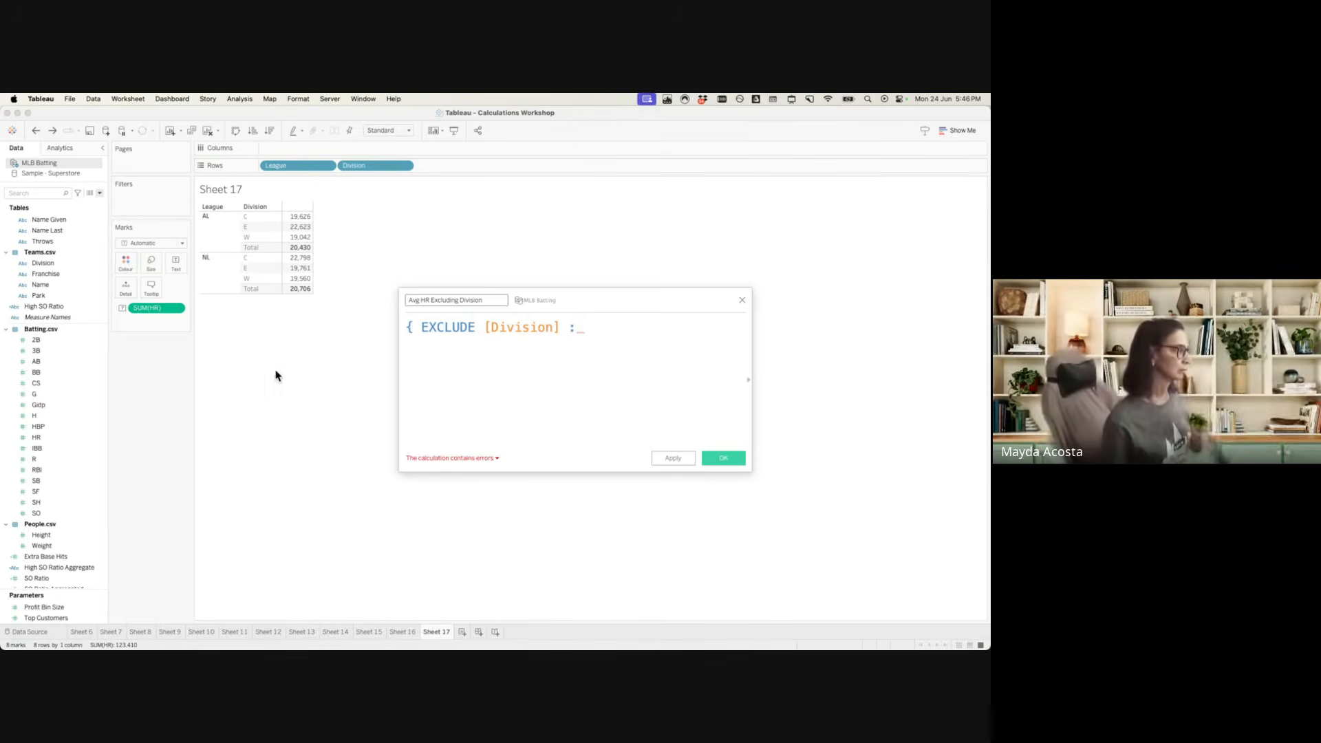
drag(152, 308, 696, 369)
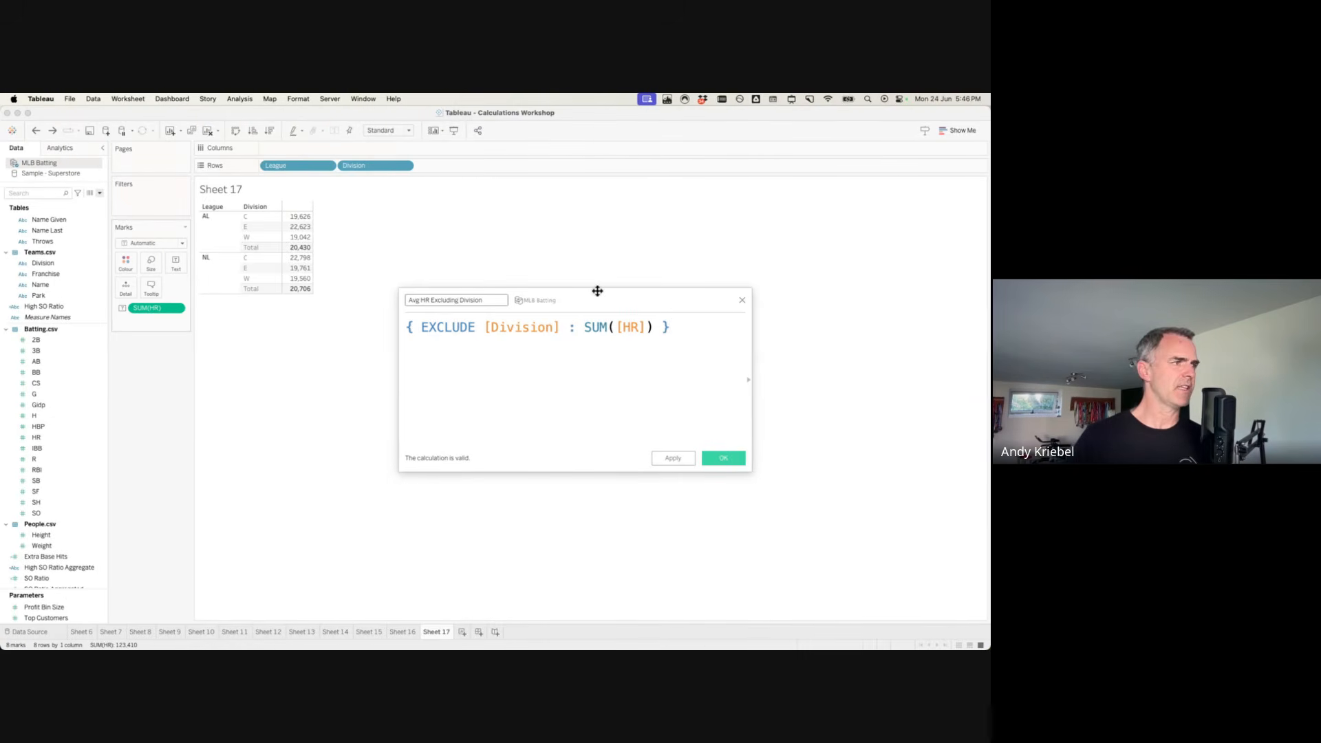
key(ctrl+Right)
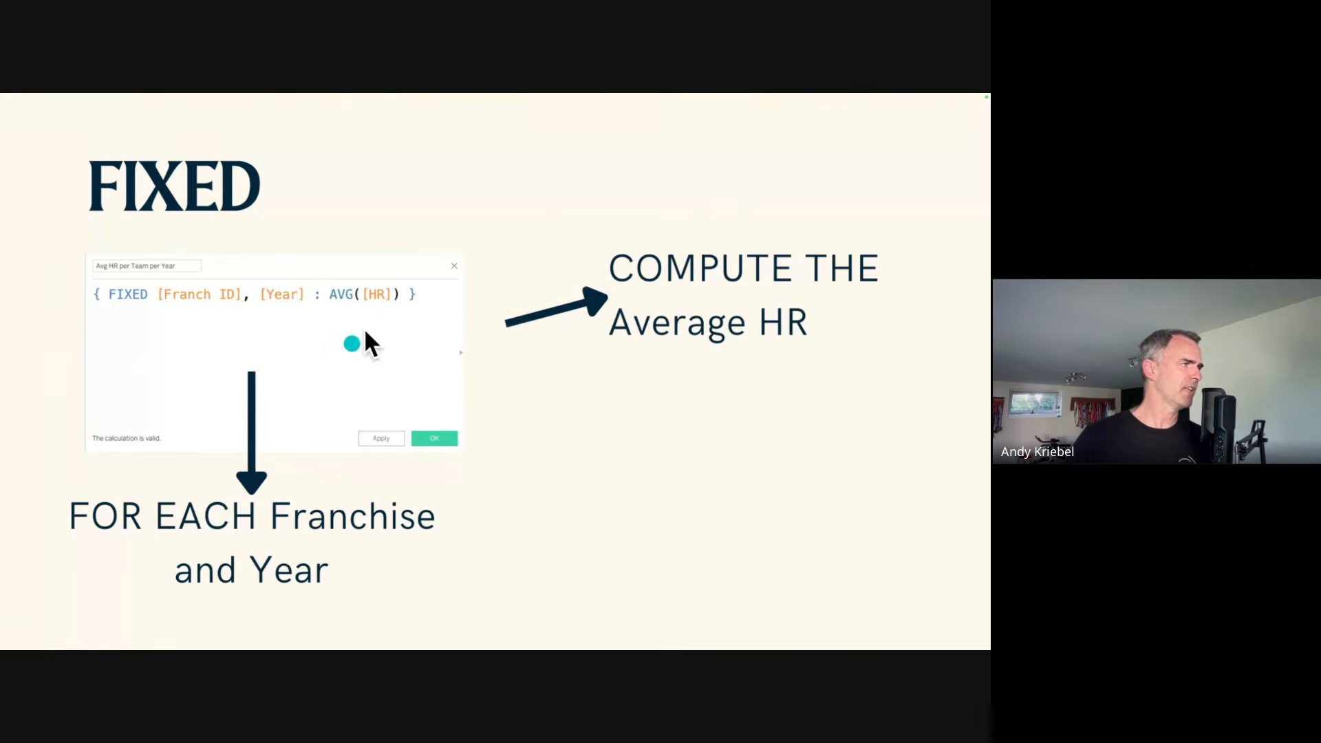
key(ctrl+Left)
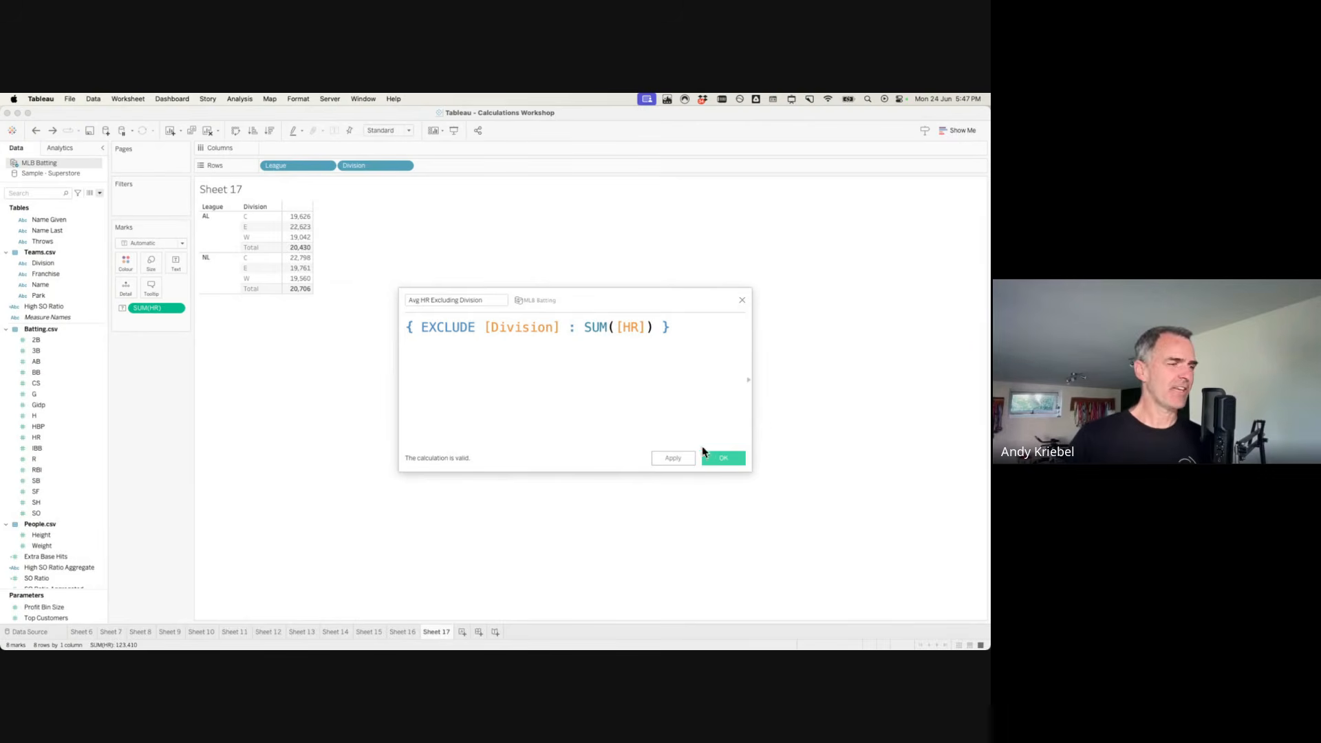
Save the calculated field and add Avg HR Excluding Division to the table as a column beside HR.
click(716, 460)
drag(59, 557, 296, 259)
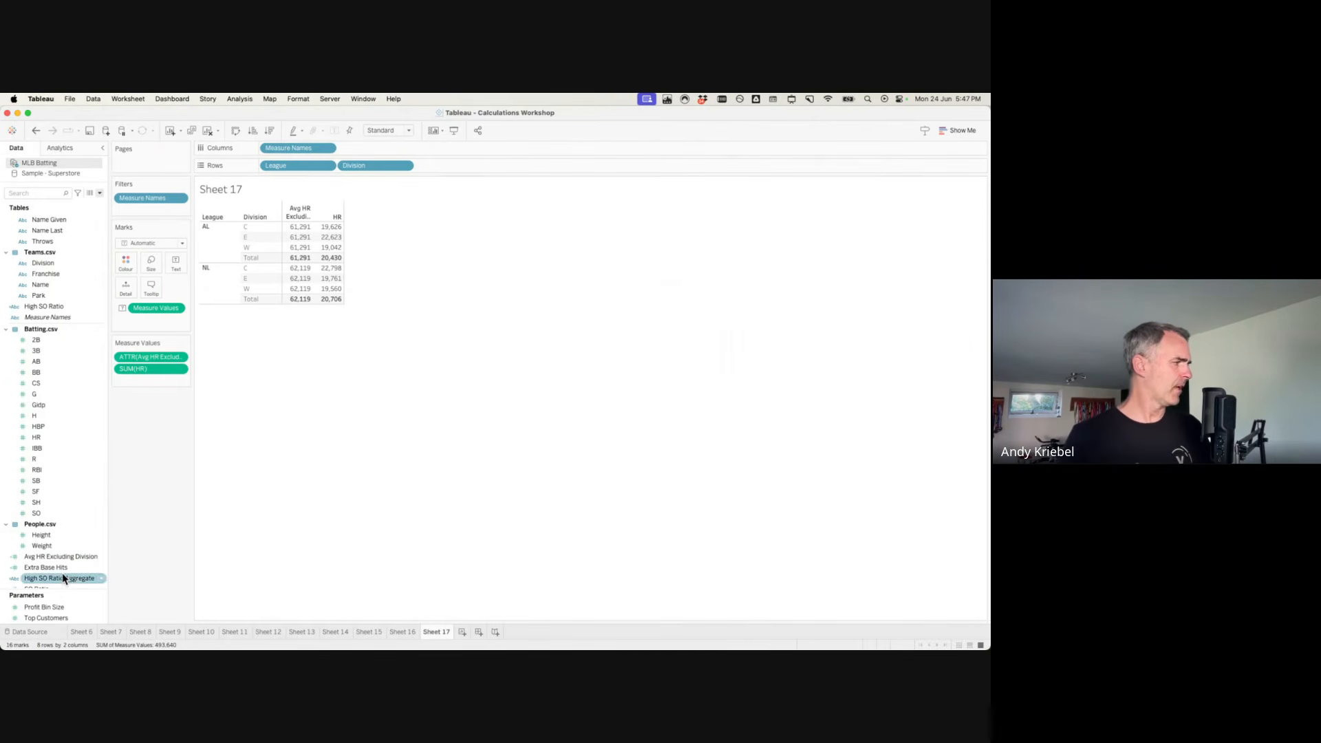
Edit Avg HR Excluding Division to aggregate HR with AVG instead of SUM, apply the change and close the editor.
scroll(67, 491, down, 3)
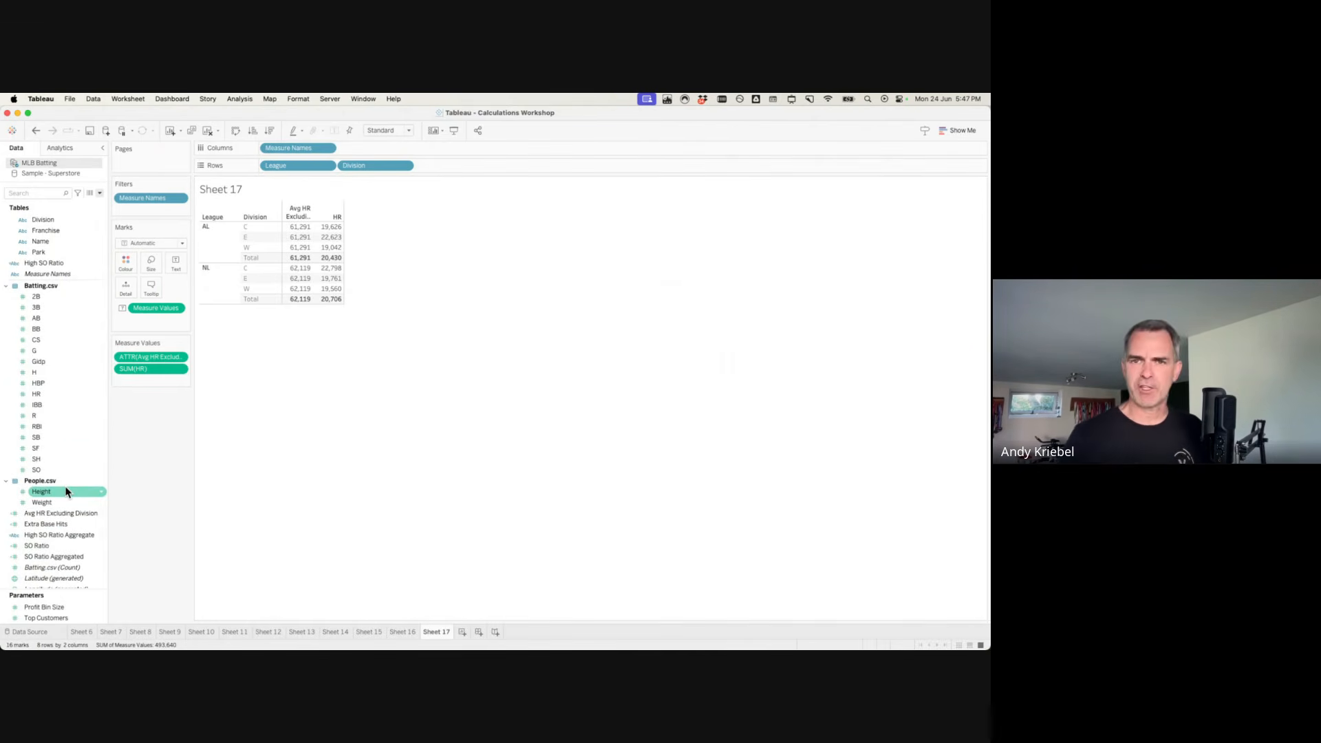
click(58, 513)
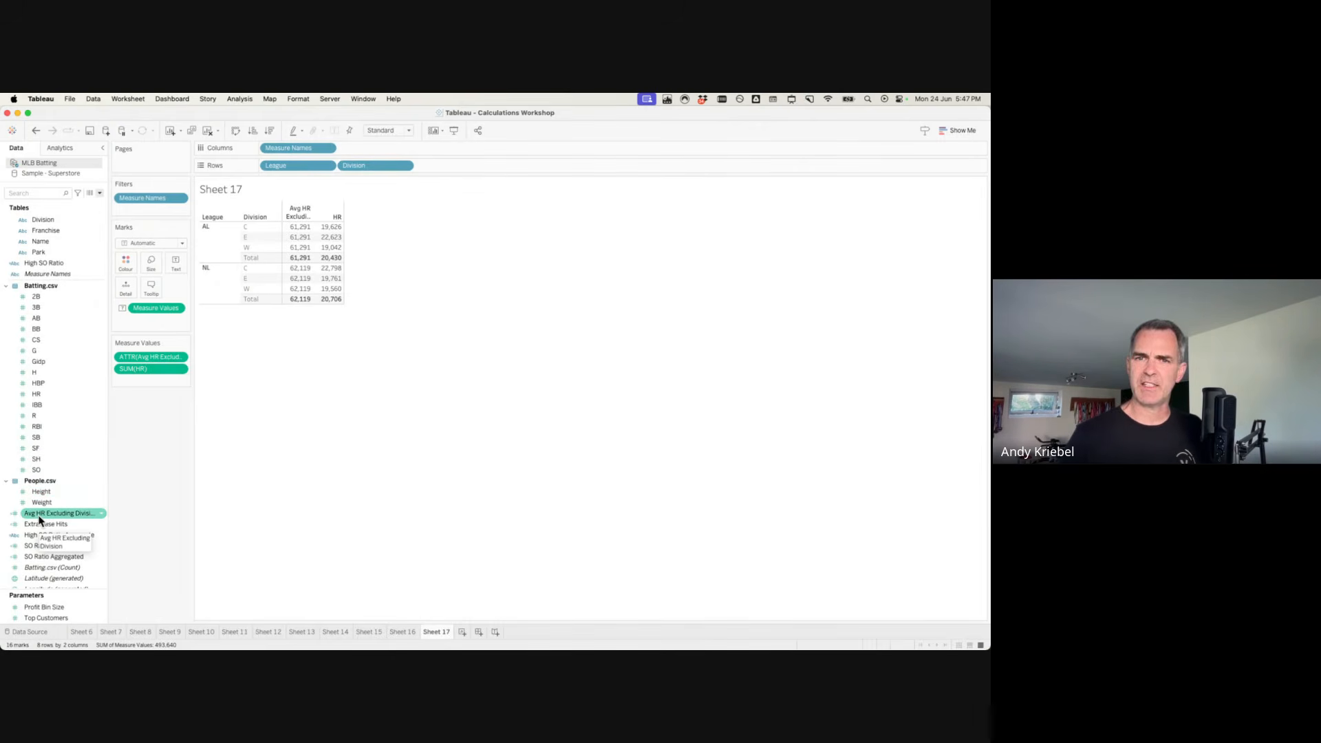
right_click(40, 520)
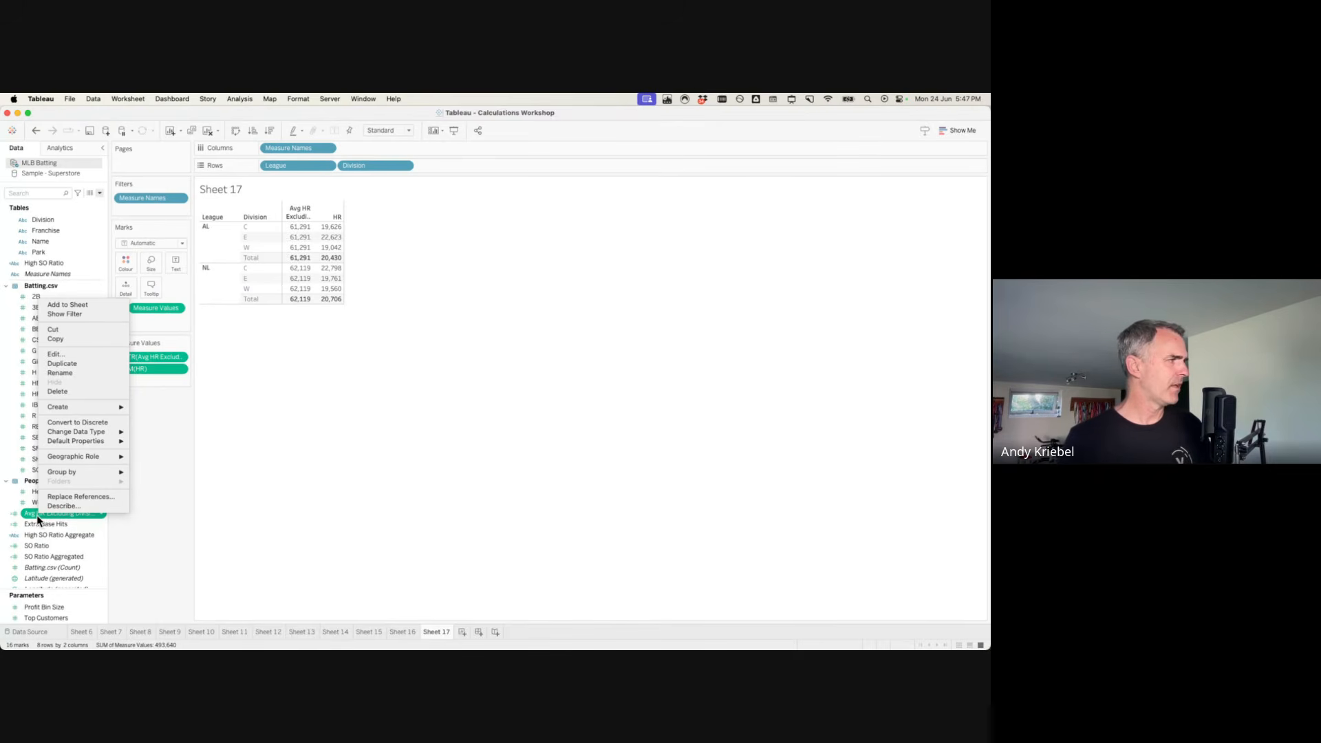
click(80, 354)
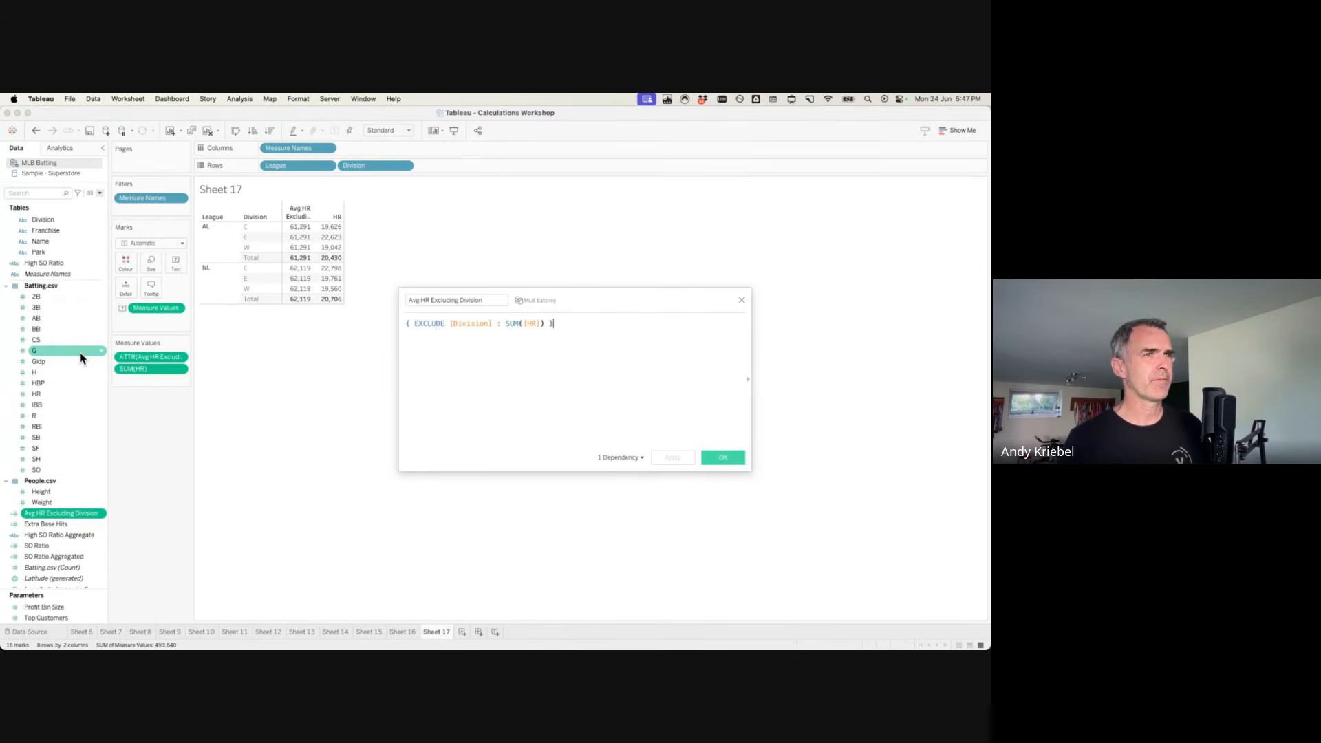
drag(598, 301, 691, 298)
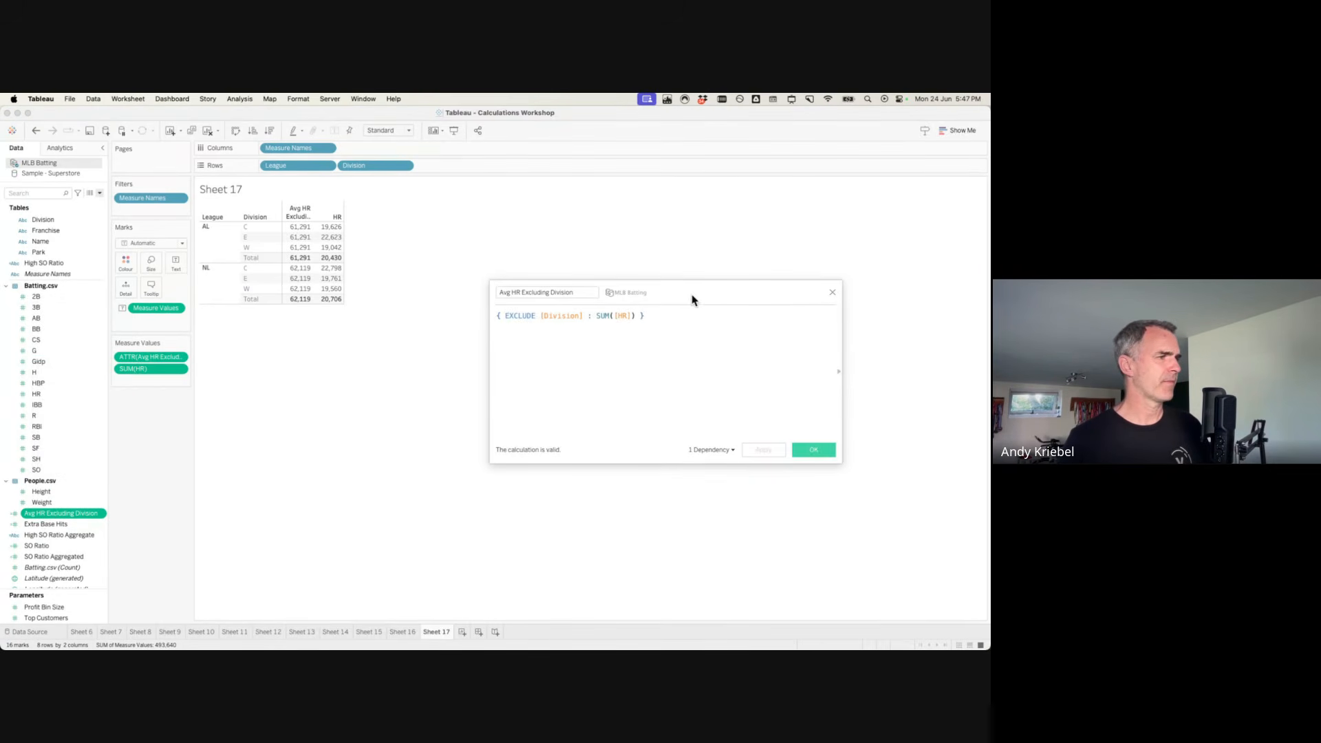
double_click(604, 316)
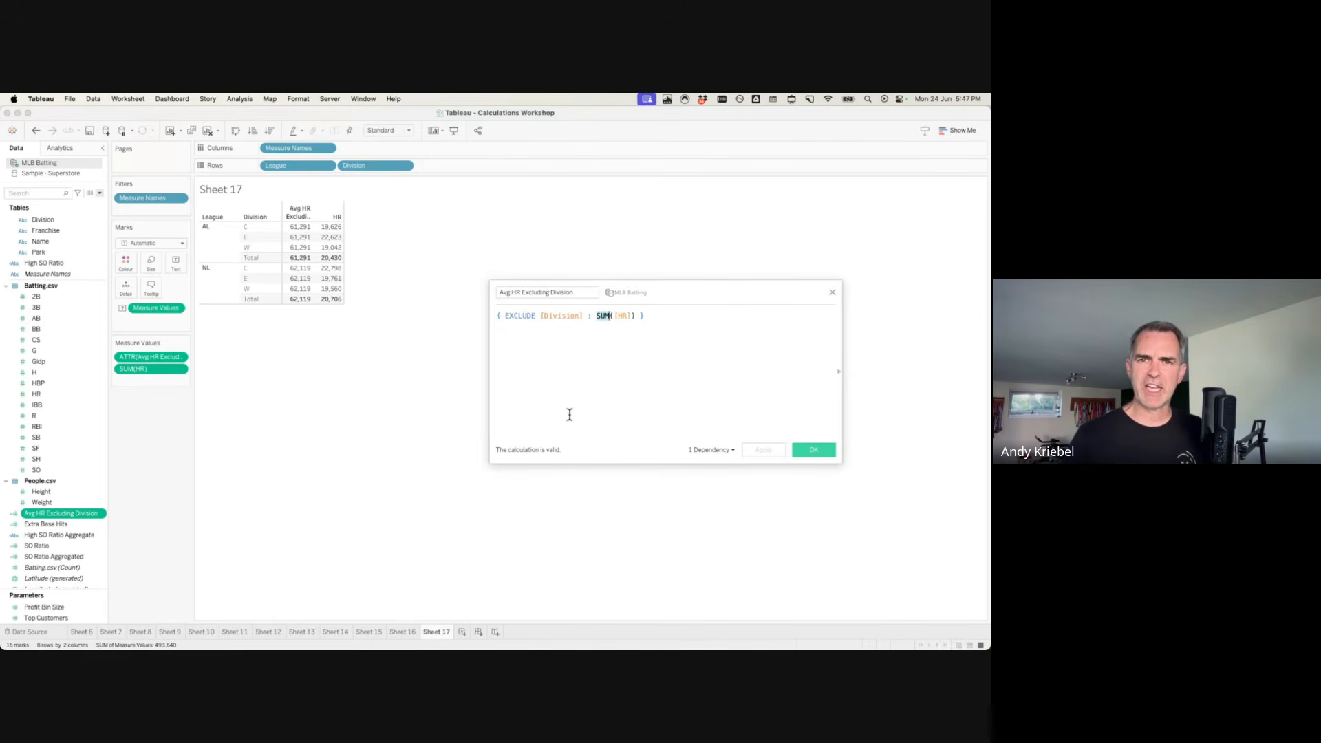
text(AVG)
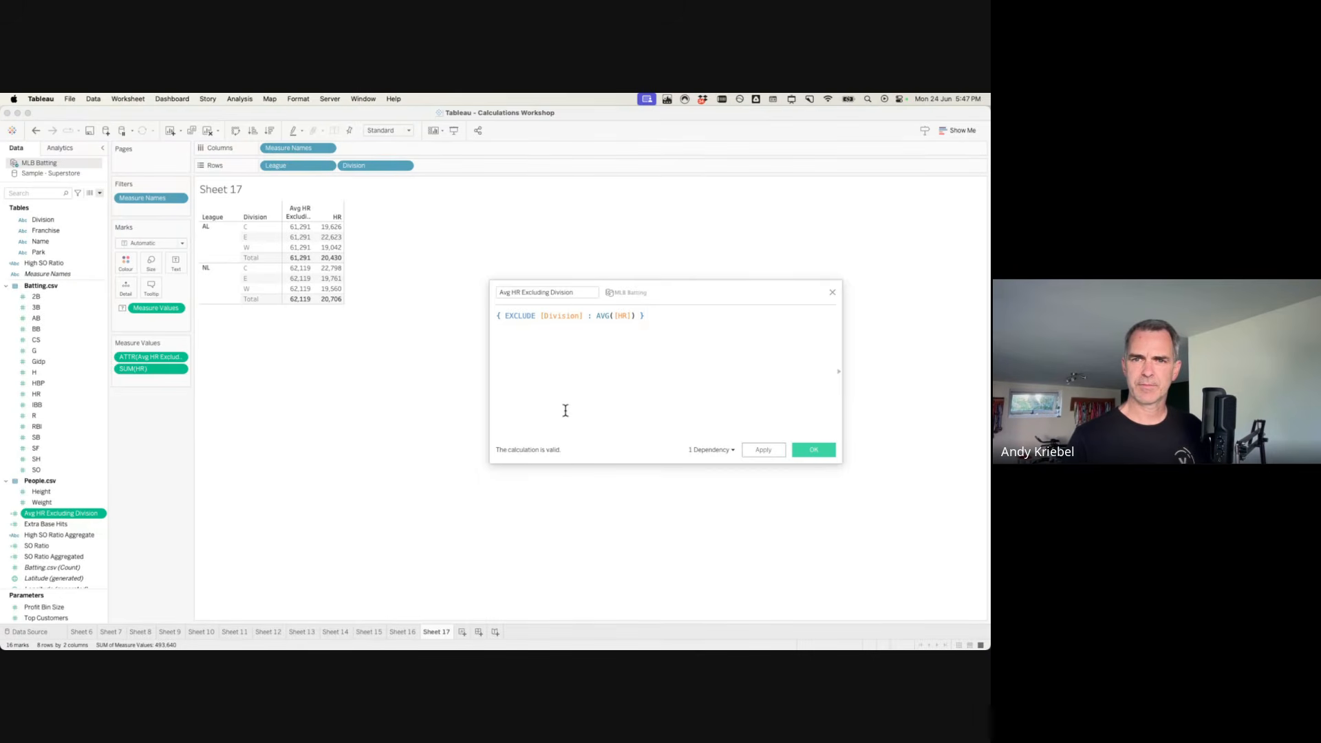
click(771, 451)
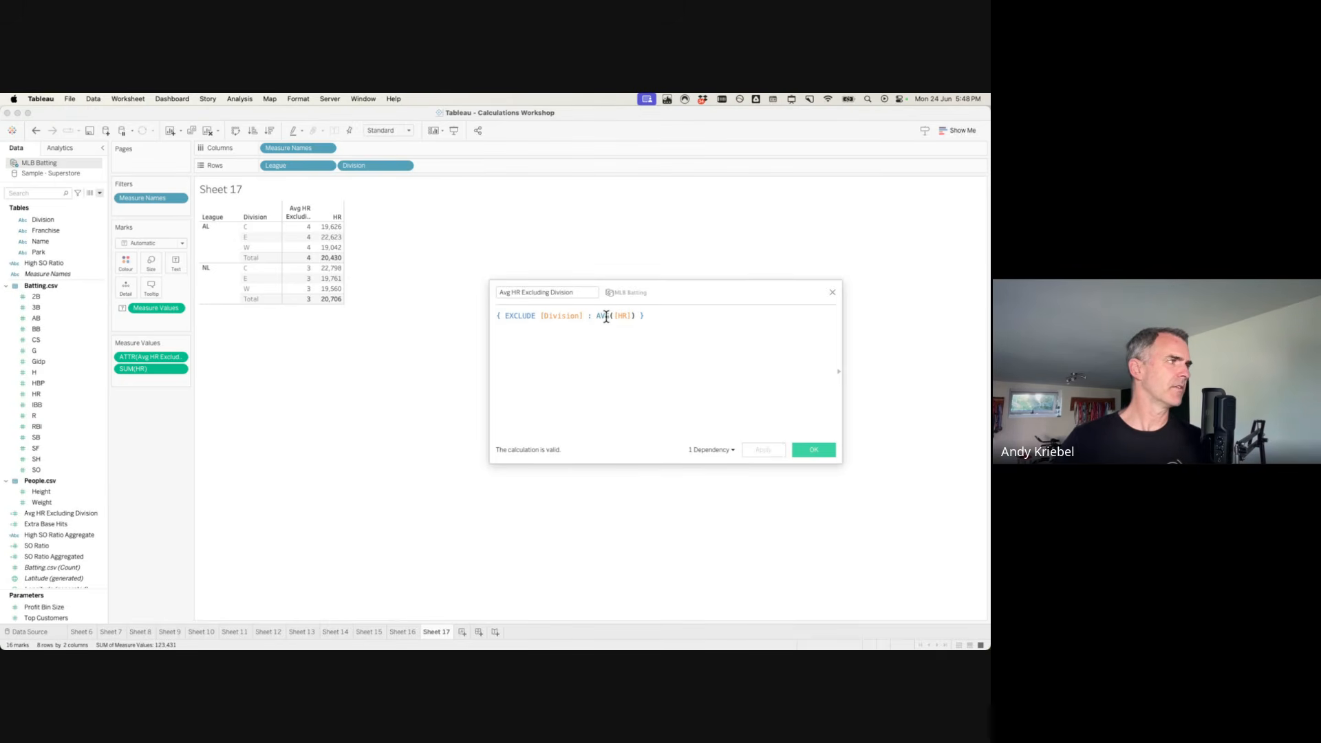
click(833, 294)
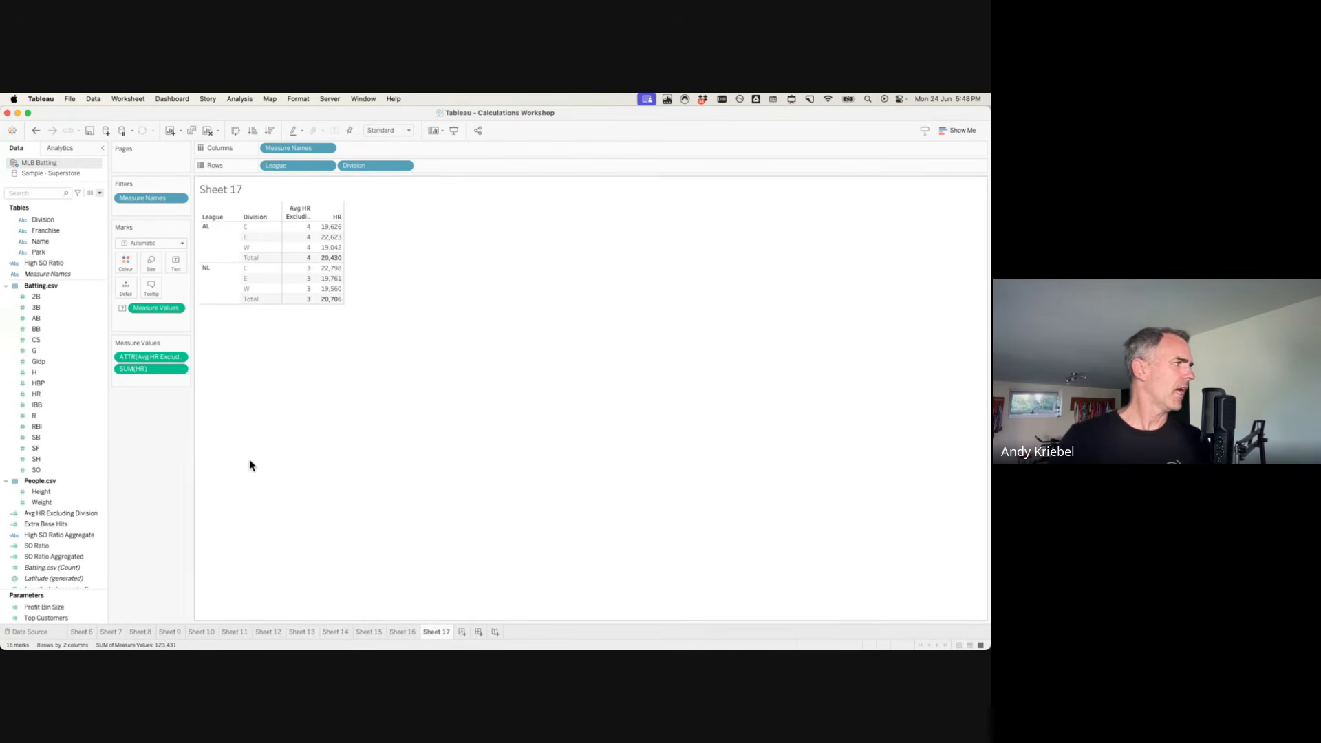
Remove Avg HR Excluding Division from the table and delete the calculated field from the data source.
drag(142, 355, 142, 434)
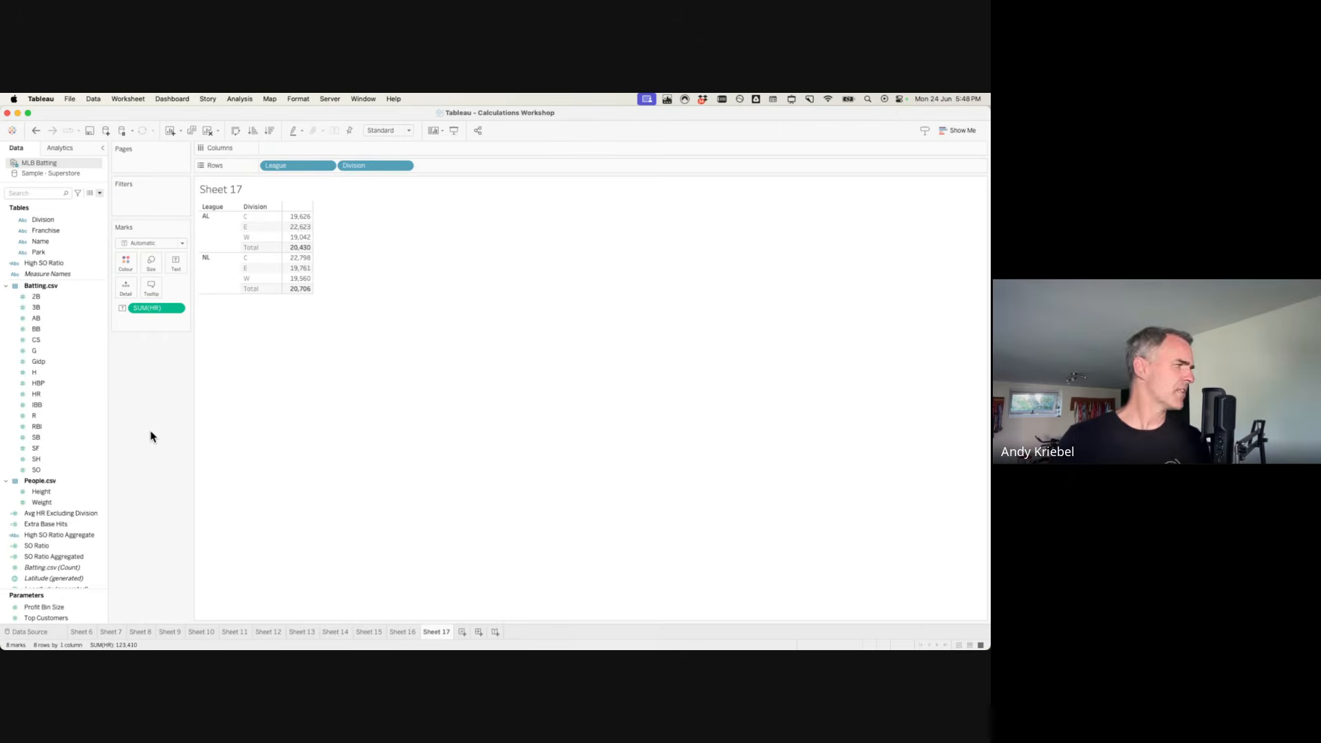
click(71, 516)
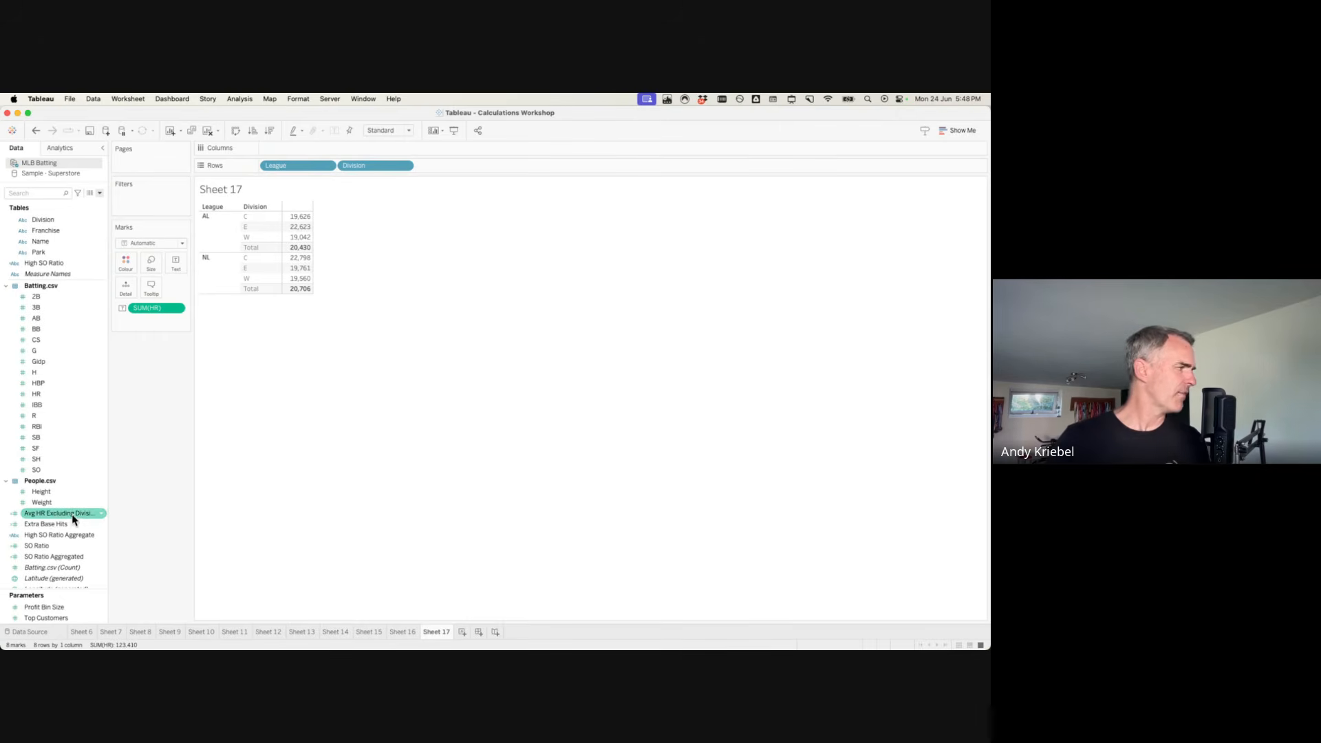
right_click(33, 521)
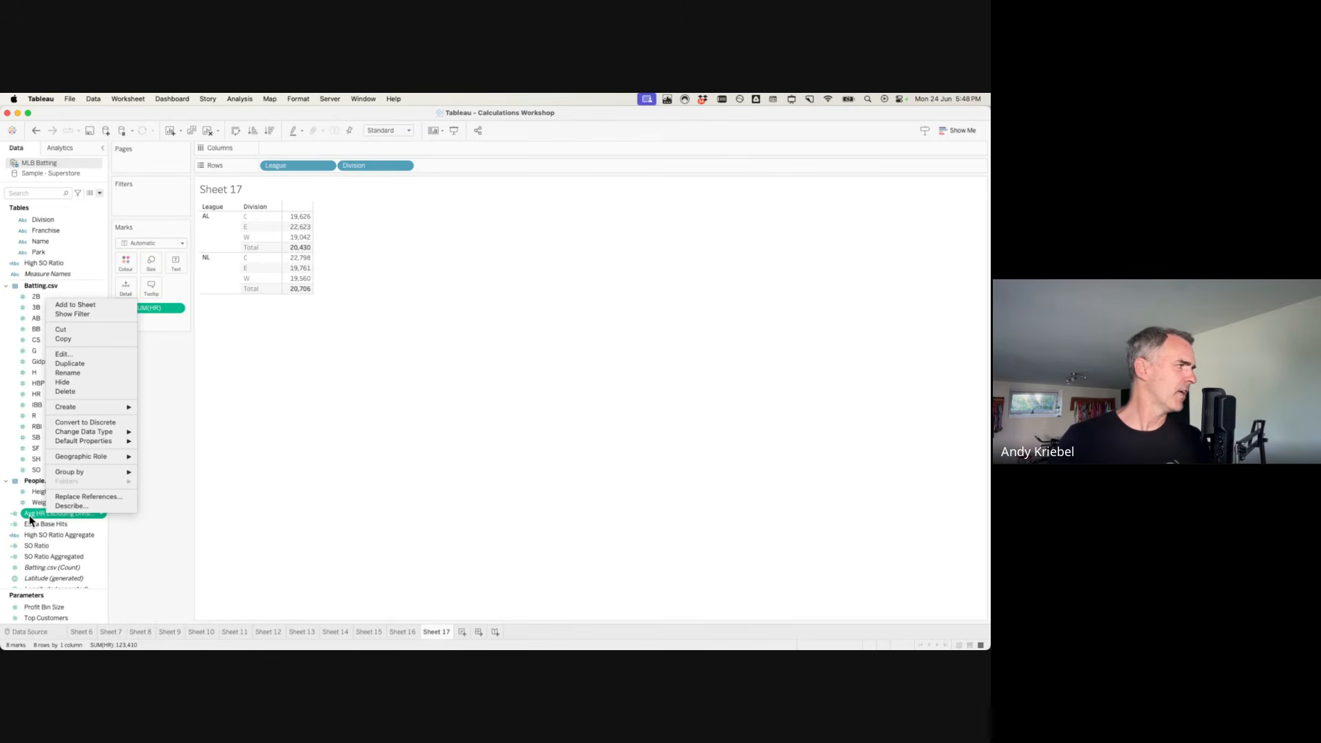
click(90, 392)
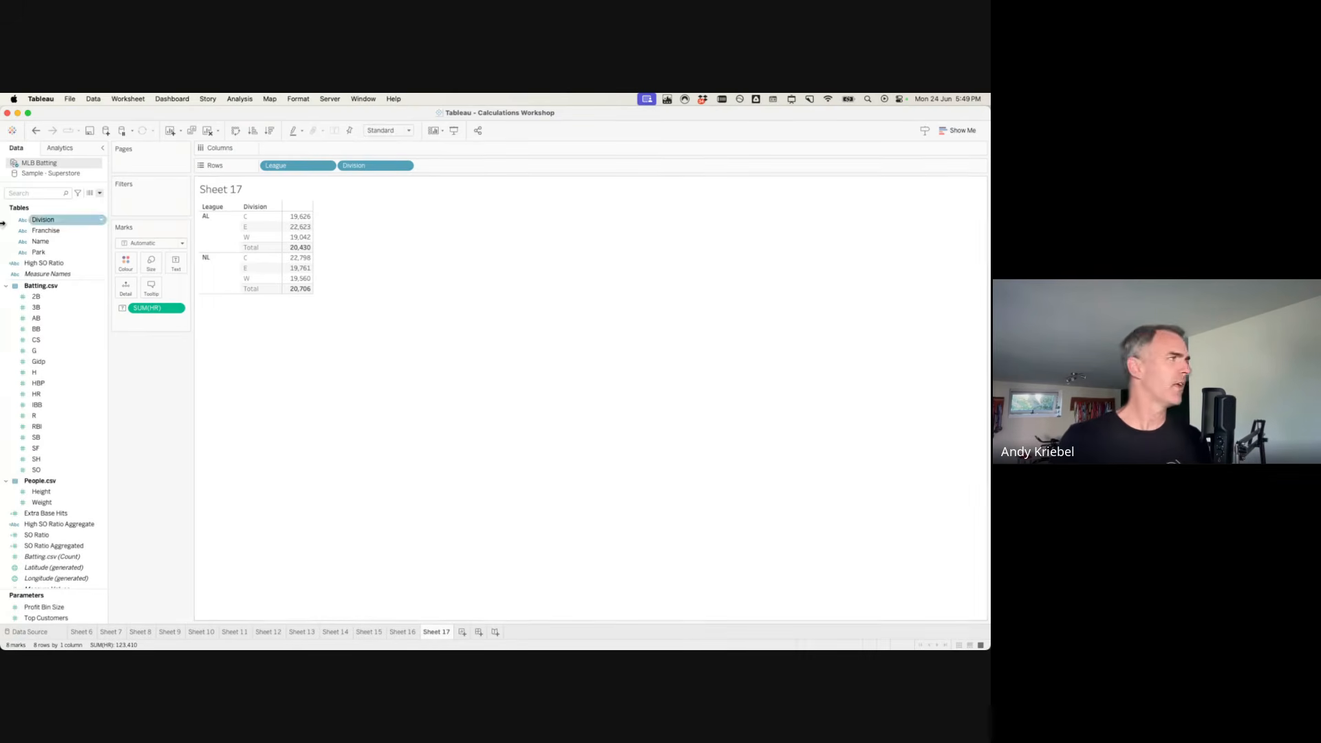
Create a new calculated field in MLB Batting and name it Avg HR per League.
click(99, 193)
click(88, 206)
drag(698, 294, 695, 311)
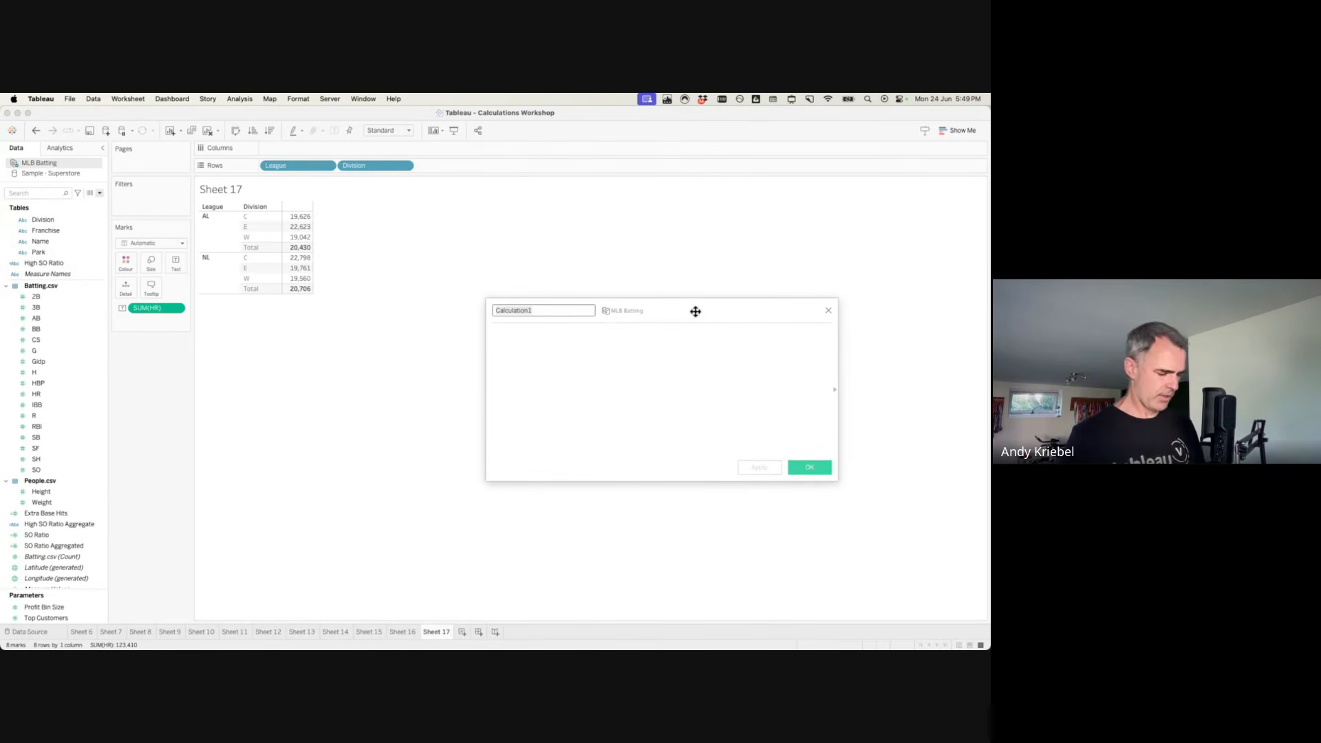
text(Ag)
text(vg HR pe)
text(r Lea)
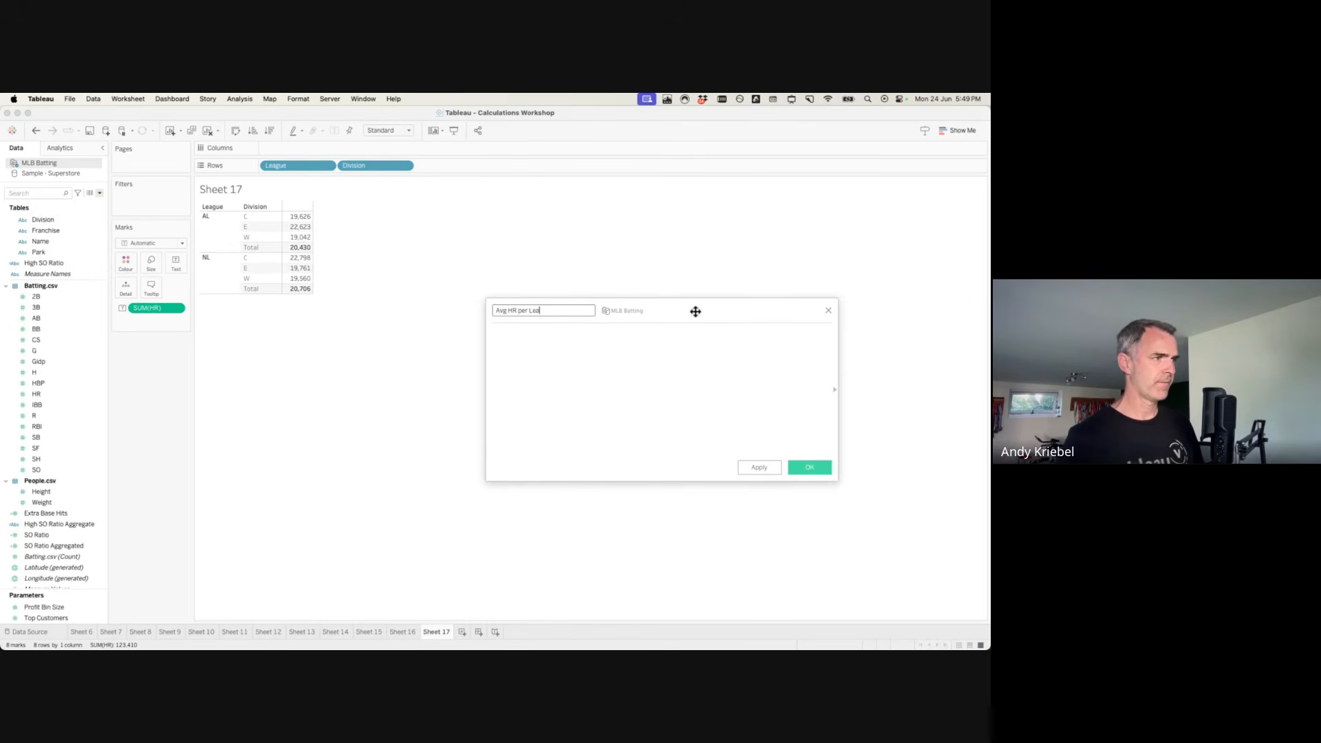
text(gue)
click(671, 364)
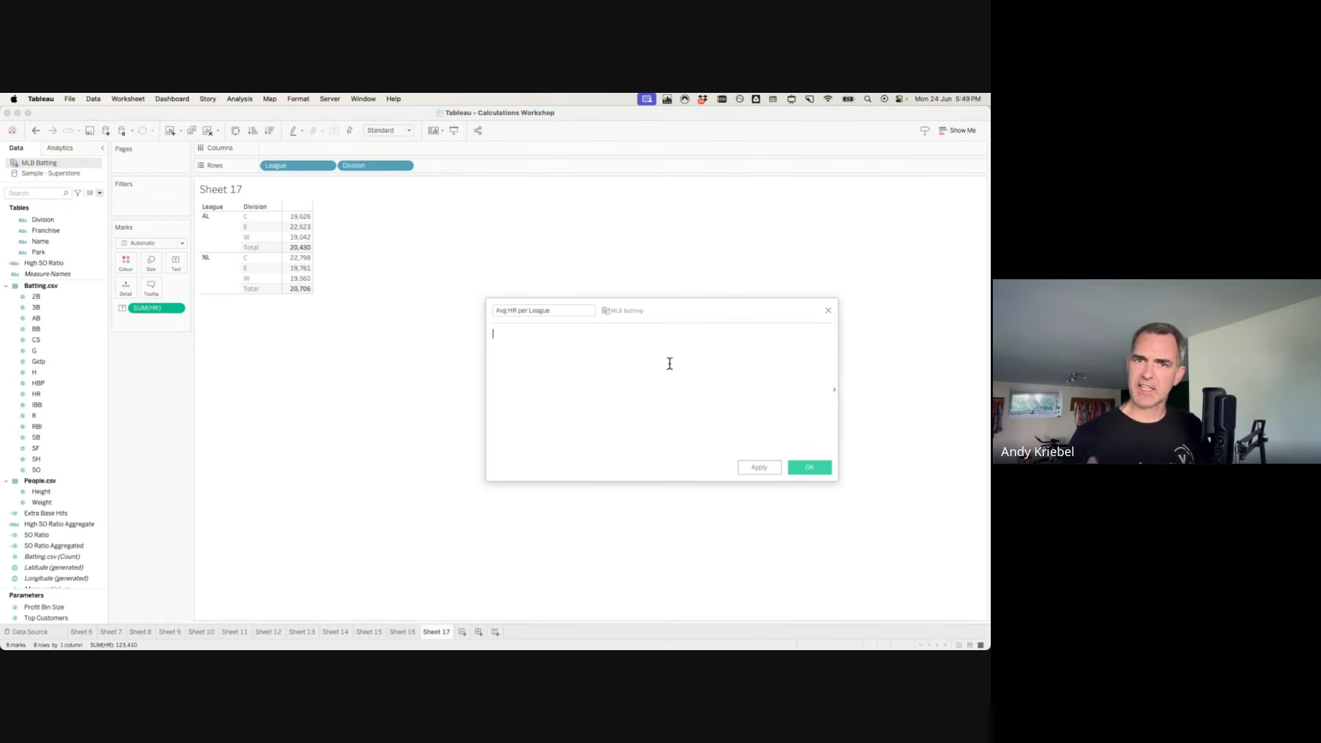
Enlarge the editor text and enter the formula { FIXED [League] : SUM([HR]) } for the calculated field.
text({ FIXED)
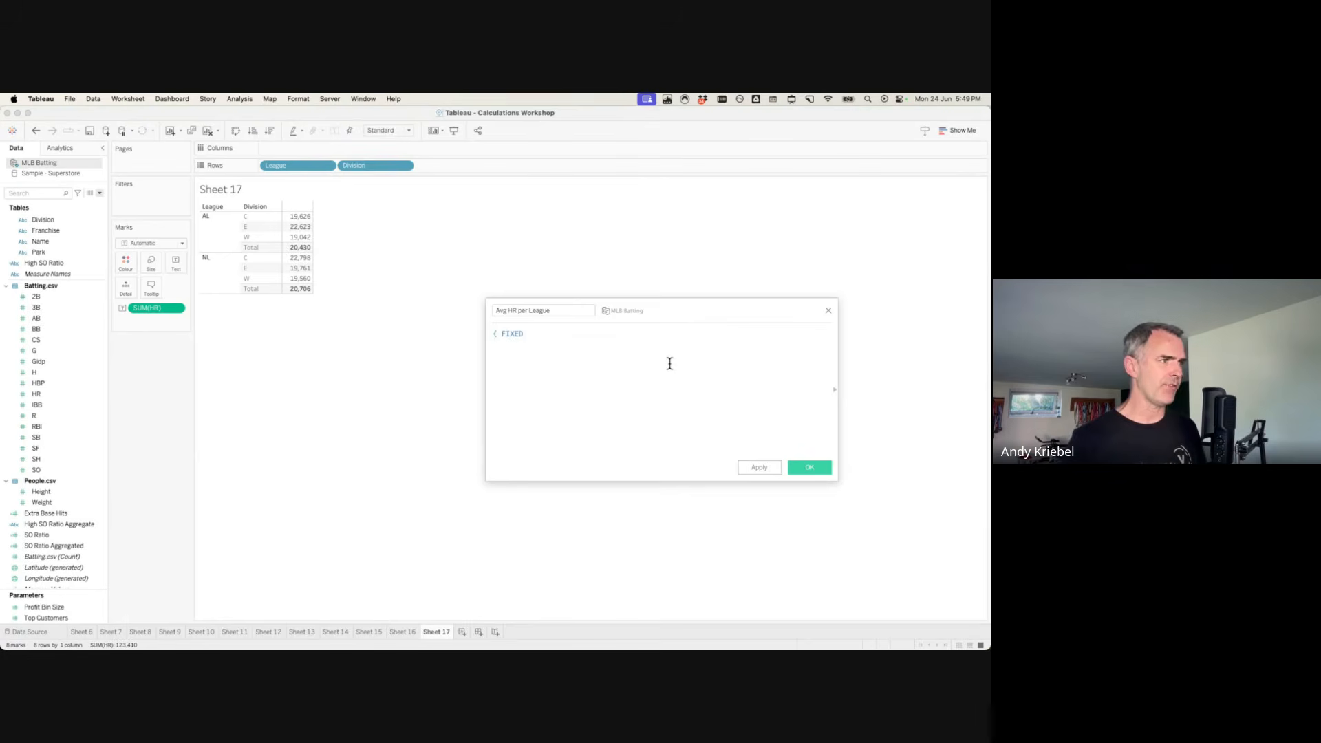
key(super+equal)
key(super+equal)
key(super+equal)
text(=league)
key(BackSpace)
key(BackSpace)
key(BackSpace)
key(BackSpace)
key(BackSpace)
key(BackSpace)
key(BackSpace)
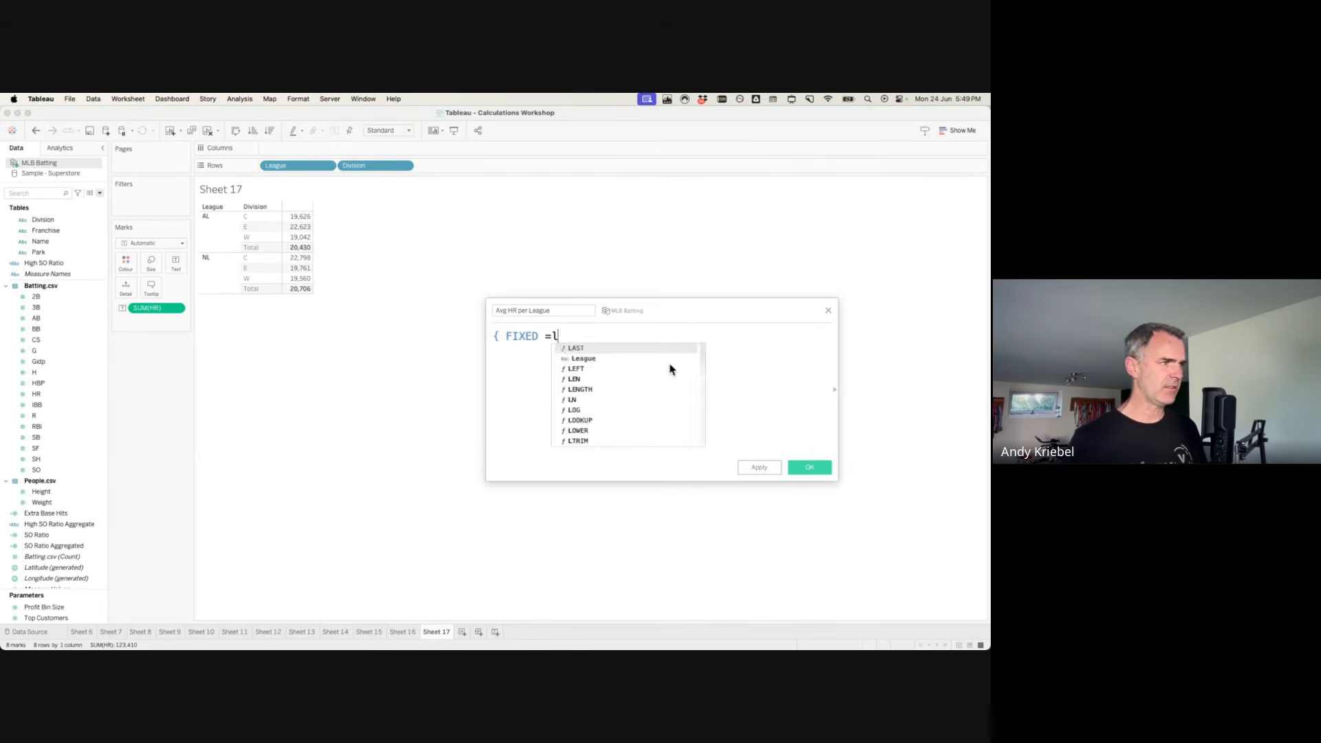
text(le)
key(BackSpace)
key(BackSpace)
text(lea)
key(BackSpace)
text(a)
key(Return)
text(:)
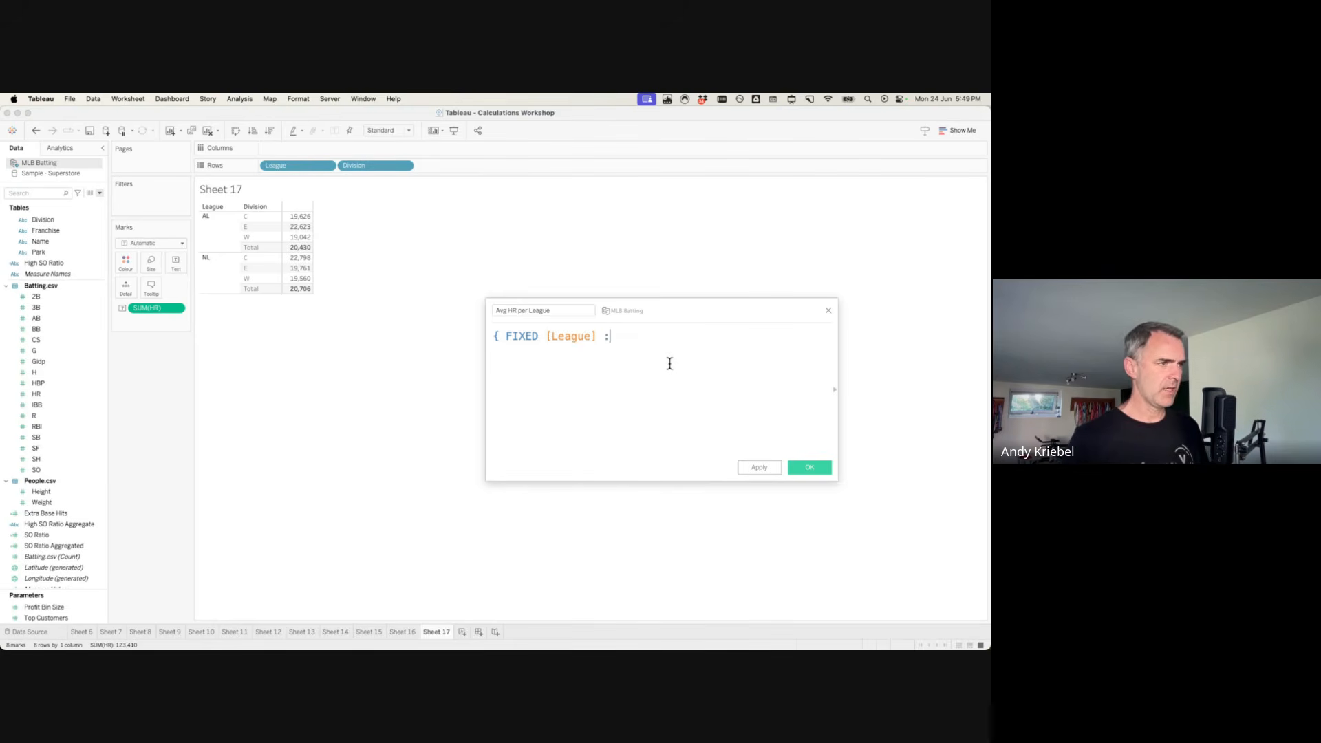
text( sum)
key(Return)
text(hr)
key(Return)
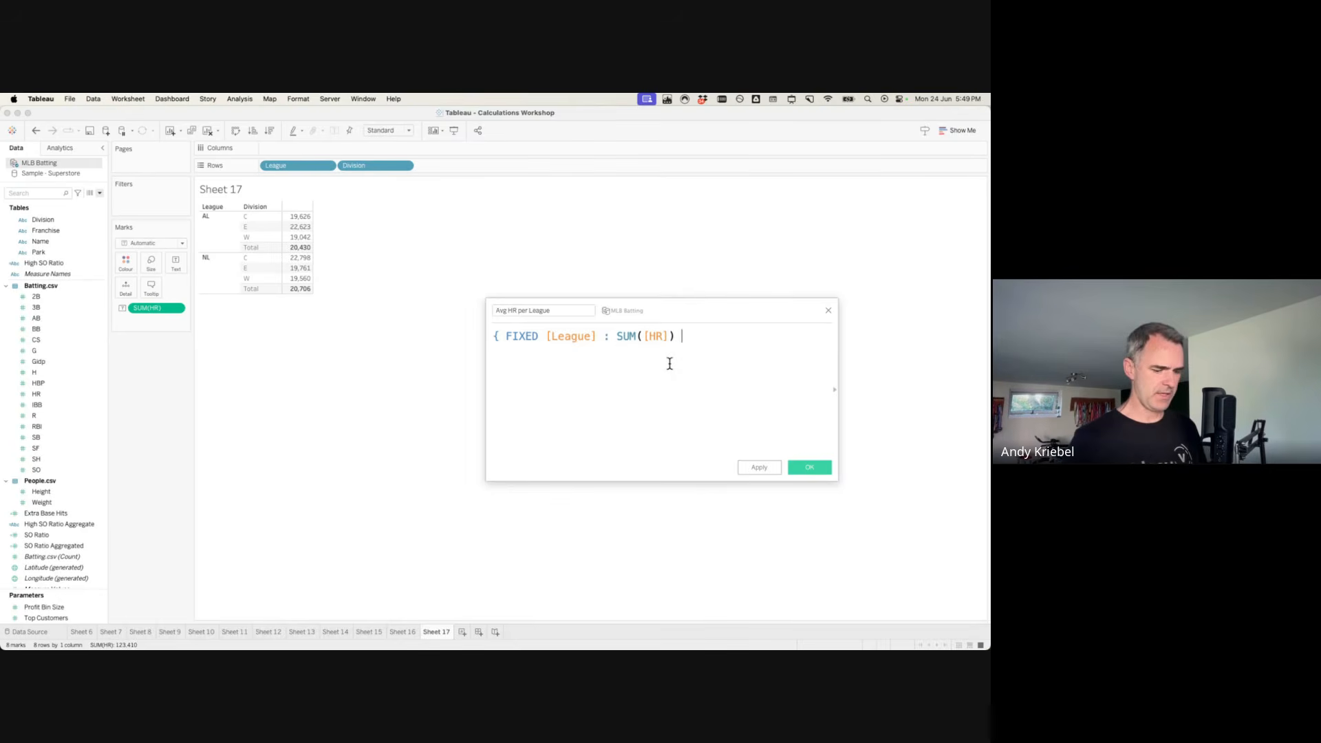
text(})
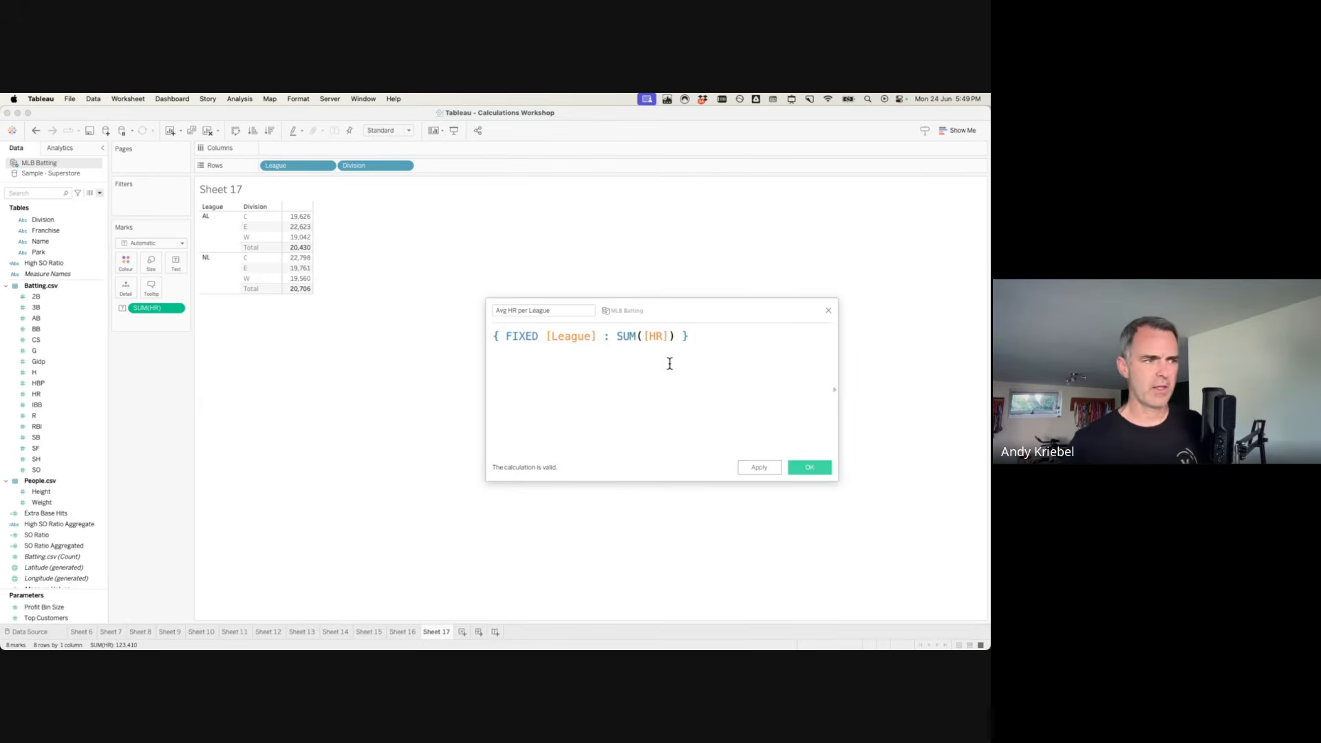
Apply the calculation and add Avg HR per League to the table as a column beside HR.
click(760, 468)
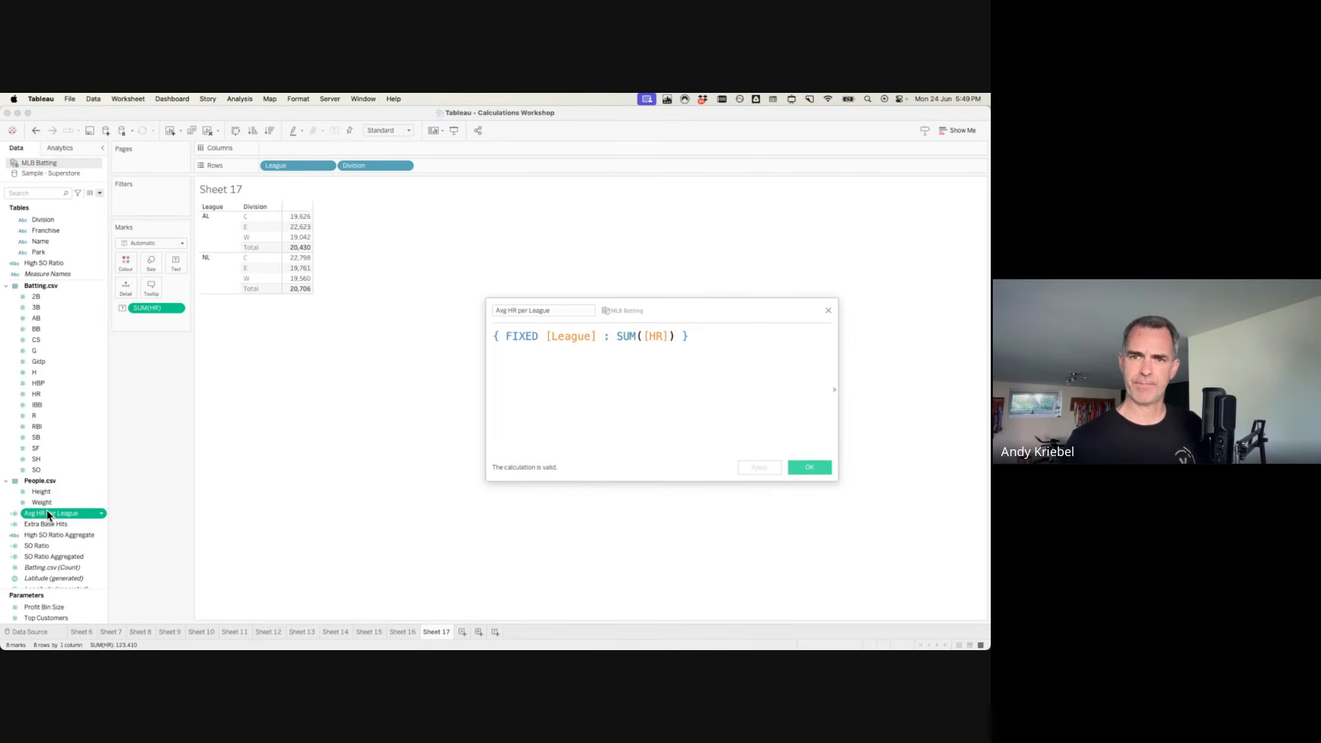
drag(52, 517, 298, 228)
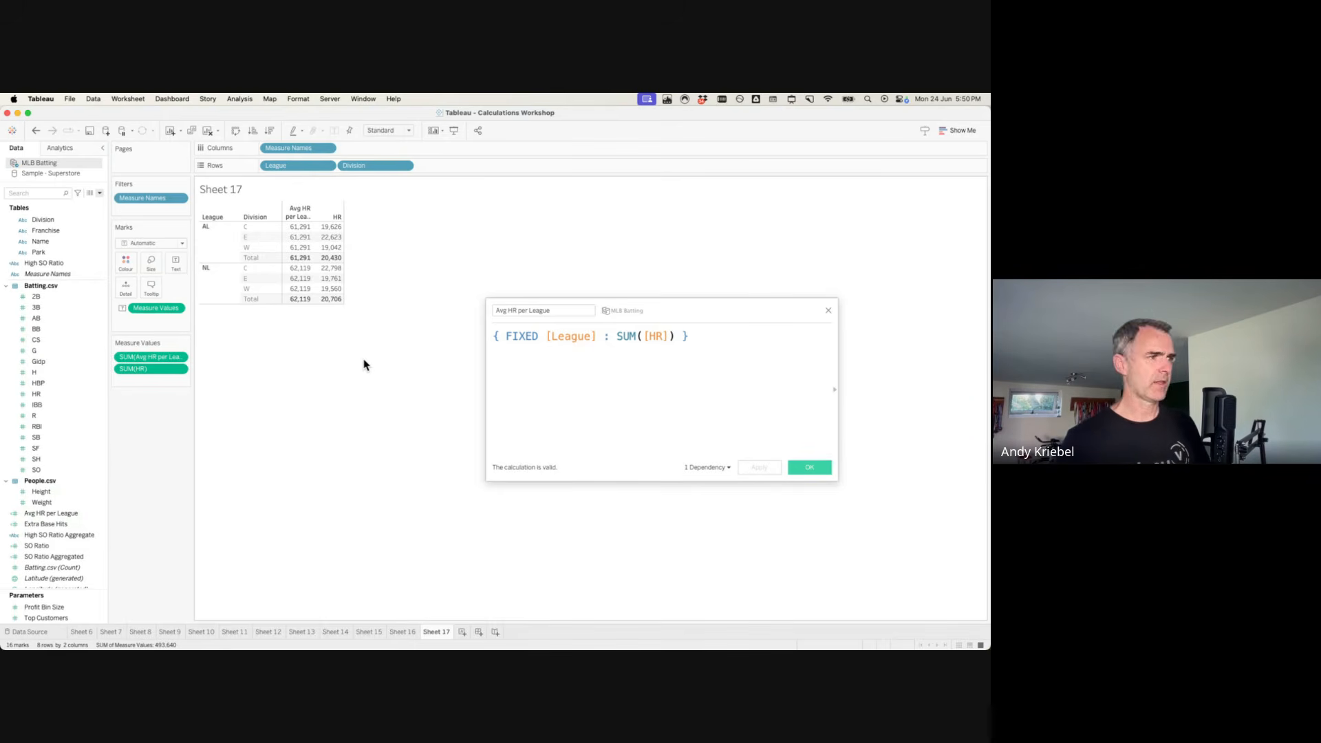
Try AVG instead of SUM as the aggregation in the Avg HR per League formula and apply it.
double_click(625, 337)
text(AVG)
click(561, 369)
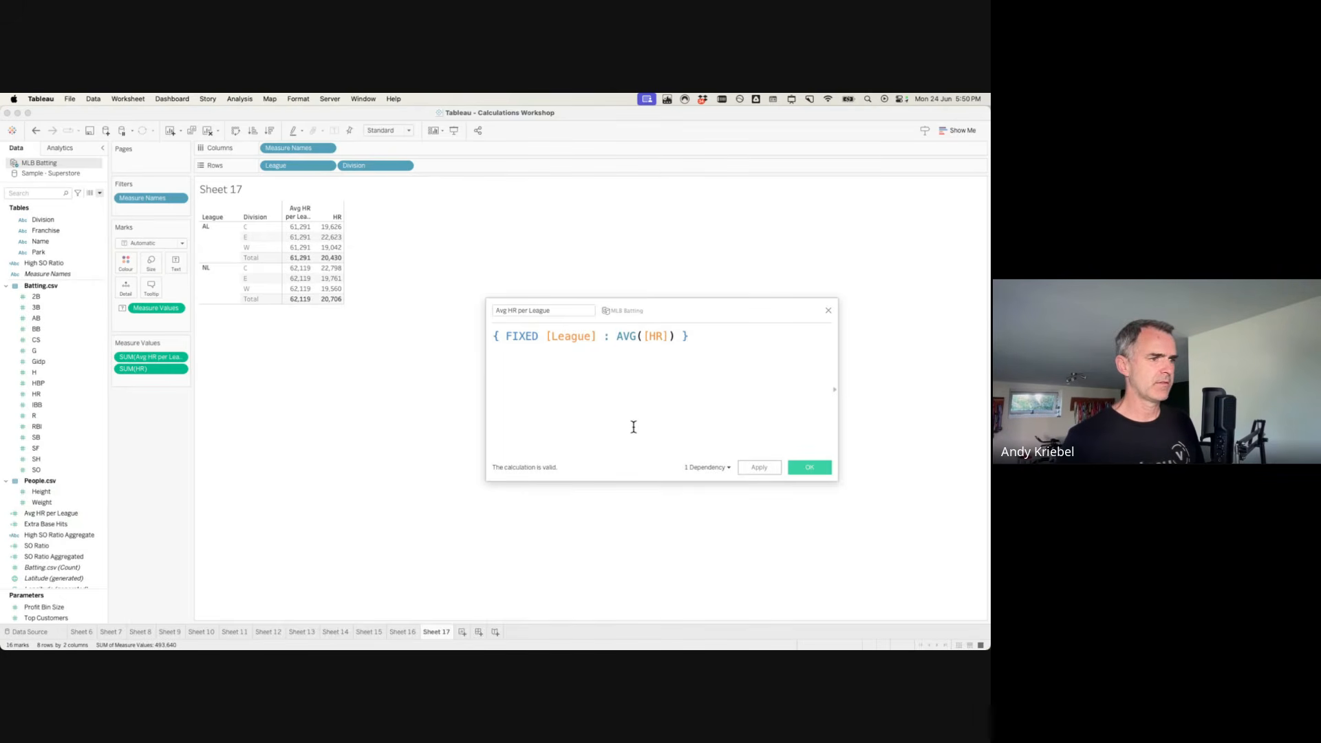
click(756, 466)
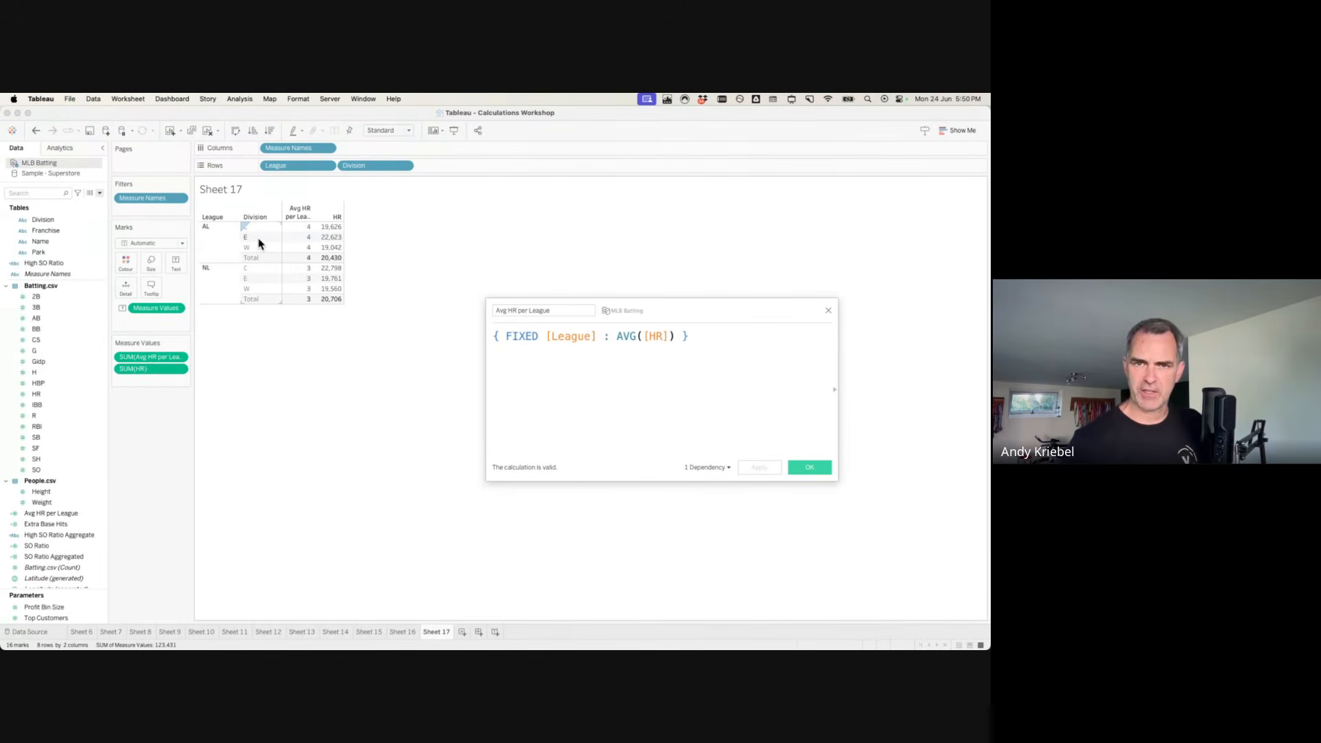
Change the formula to { FIXED [League], [Division] : SUM([HR]) } and apply it to the table.
mouse_move(331, 234)
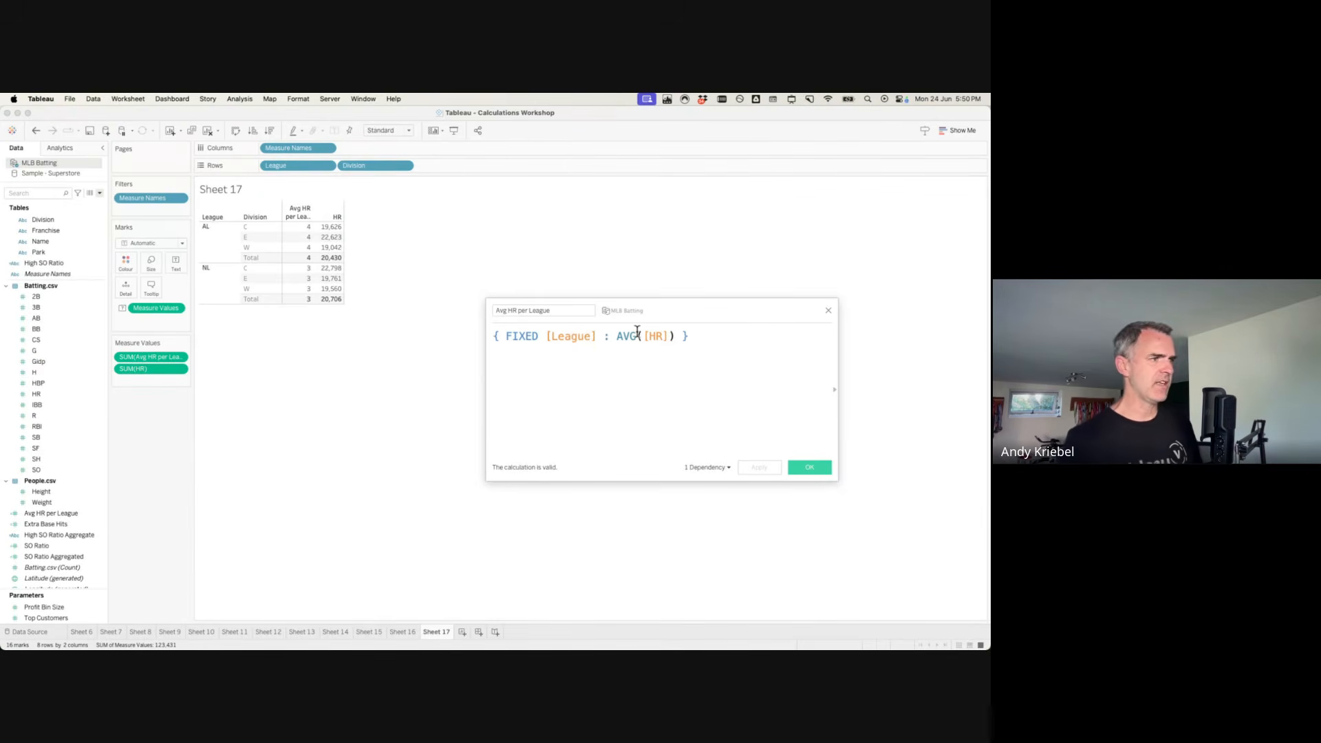
text(, )
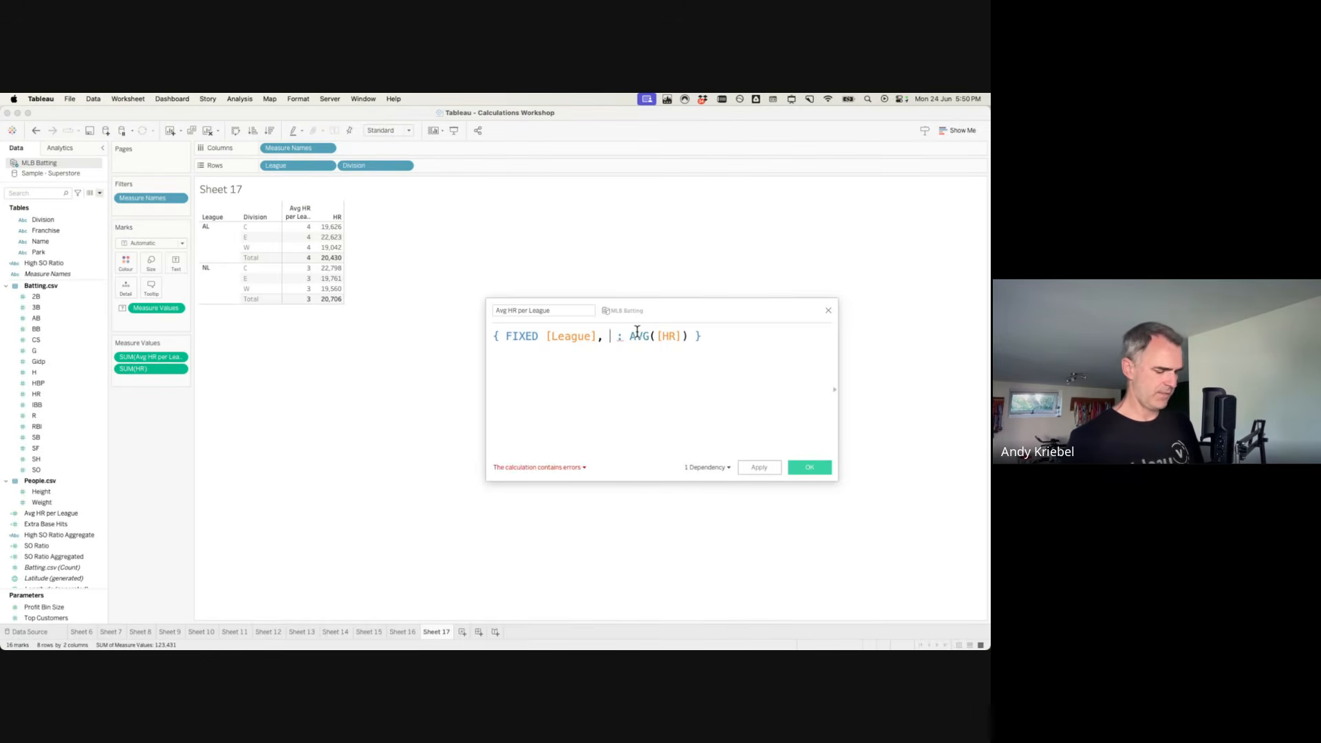
text([Division])
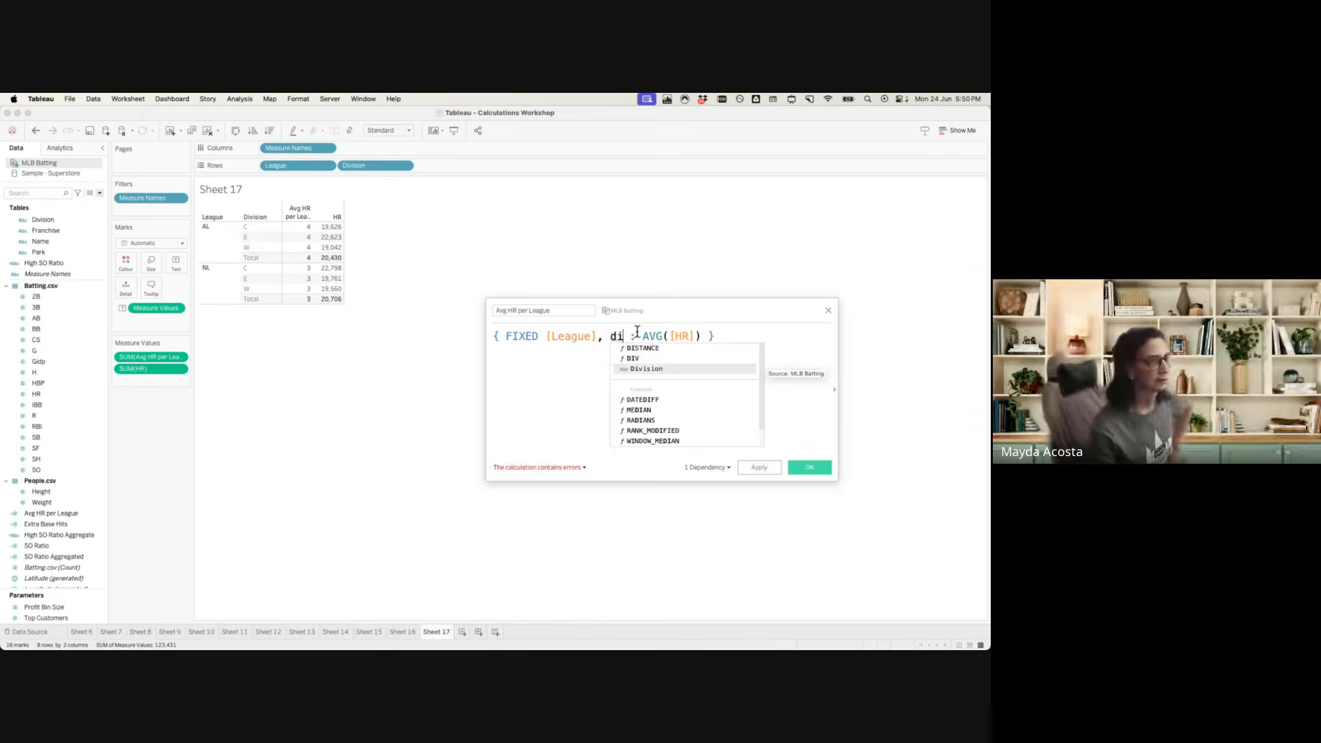
key(Return)
key(Right)
key(Right)
key(Right)
key(shift+Right)
key(shift+Right)
key(shift+Right)
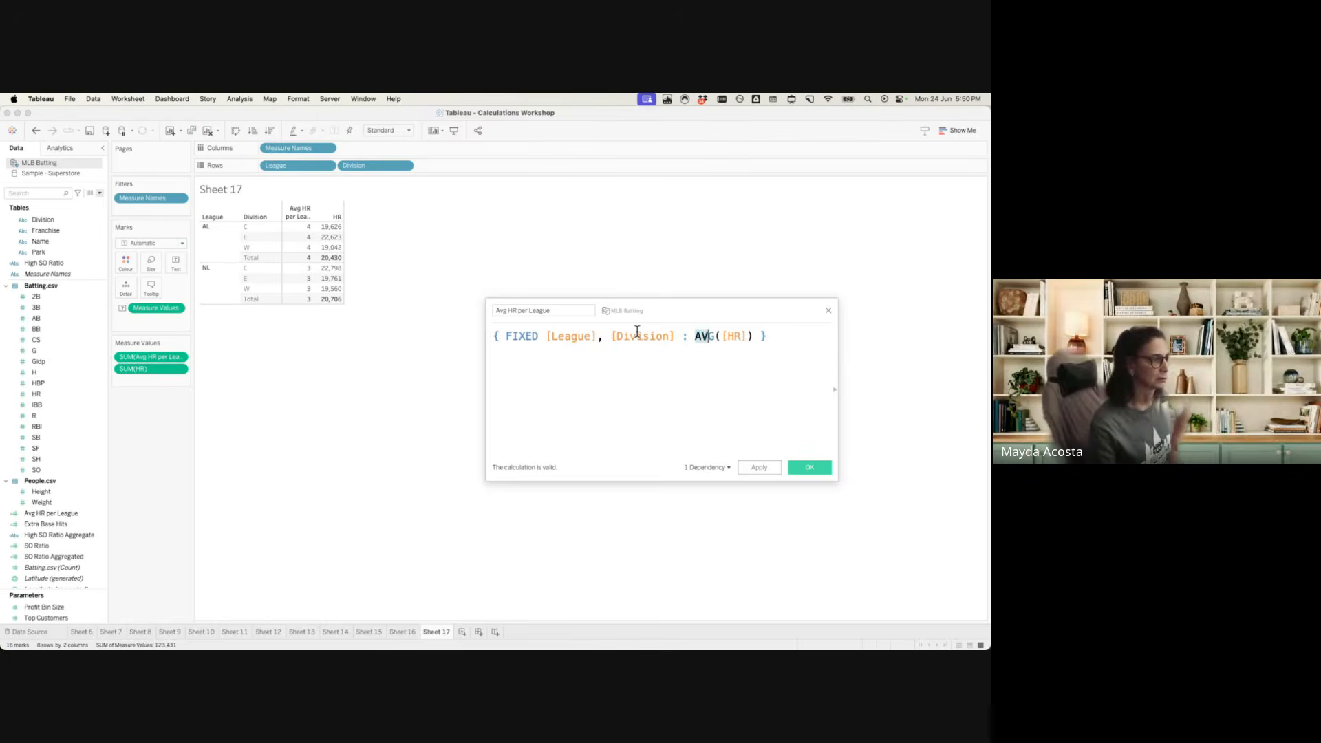
text(SUM)
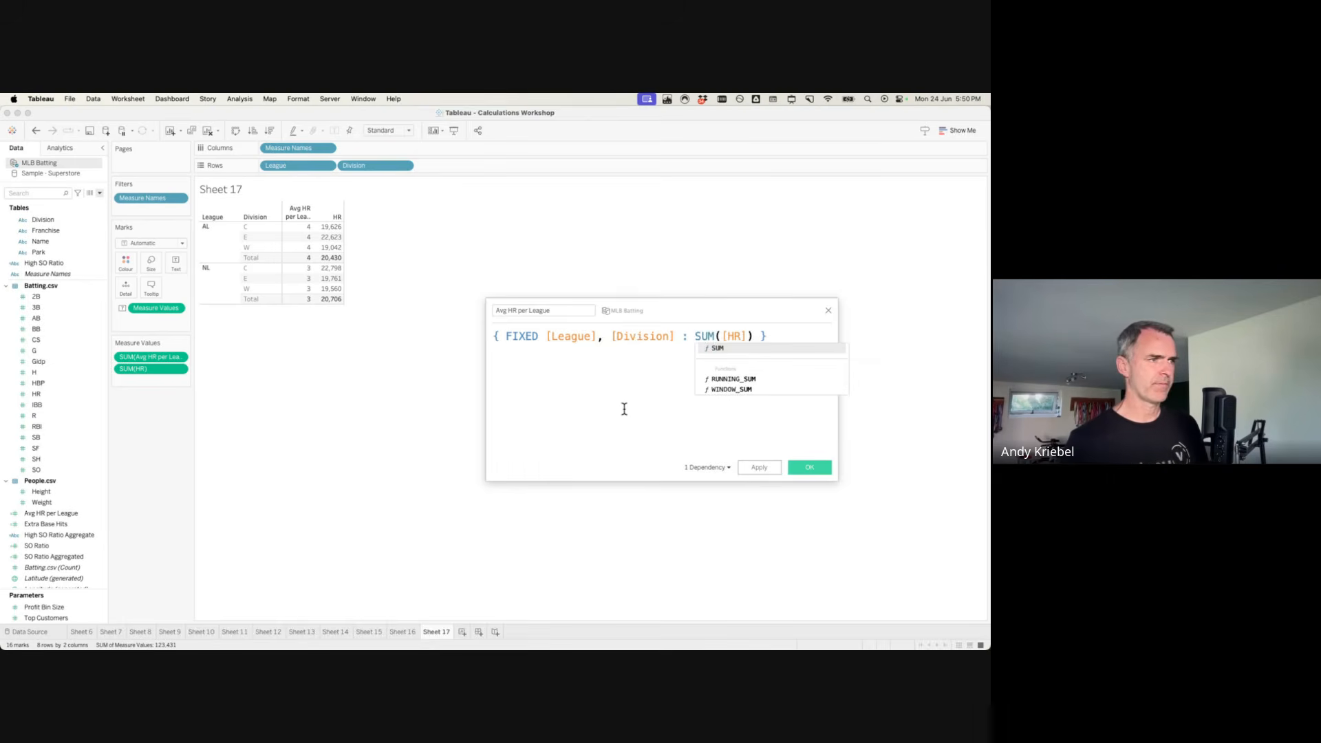
click(624, 411)
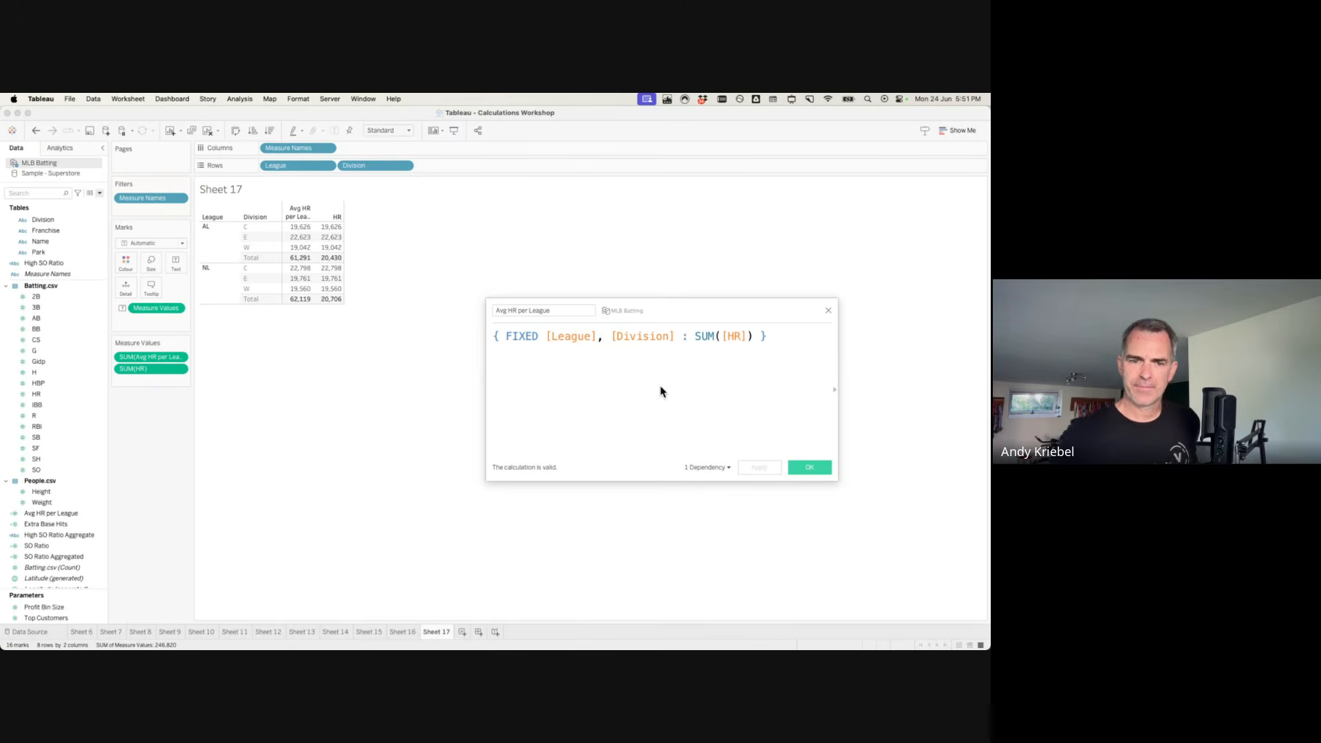
Nest the existing FIXED expression inside an outer { FIXED [League] : AVG( ) } calculation and apply it.
key(super+a)
key(Left)
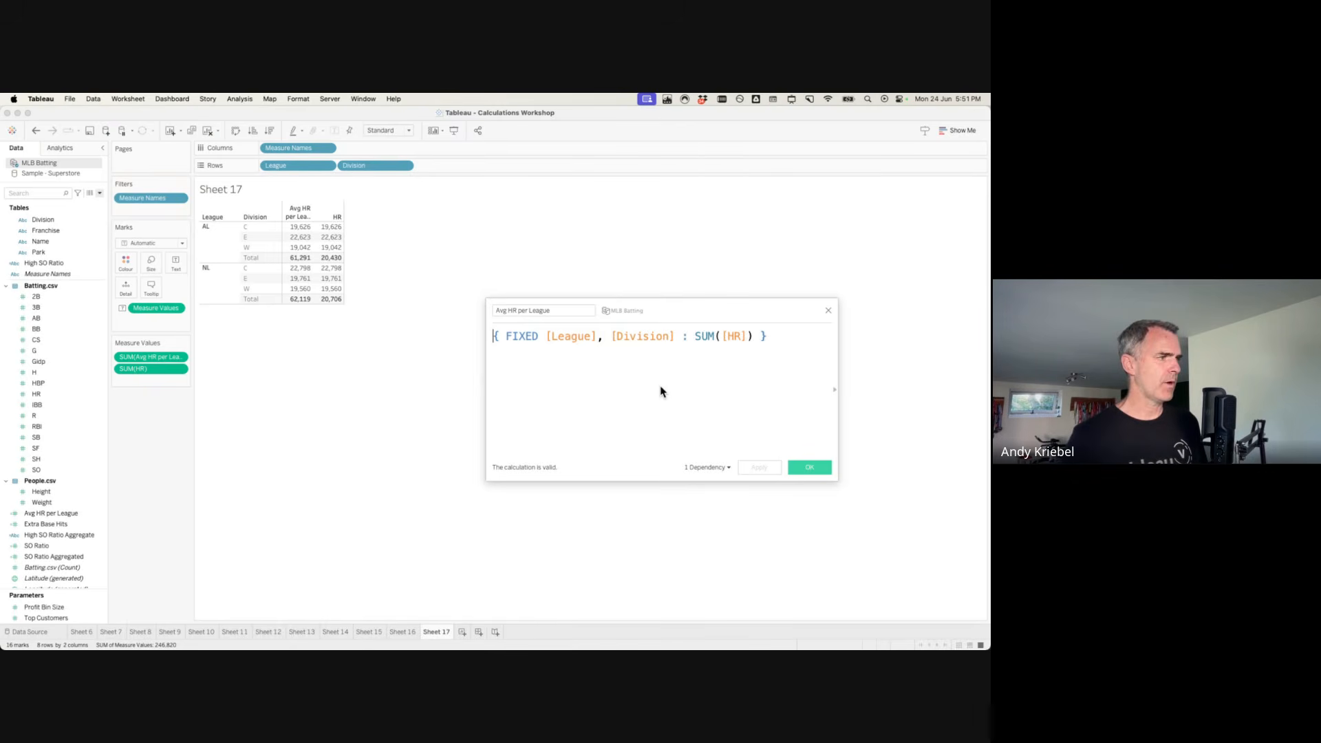
key(Return)
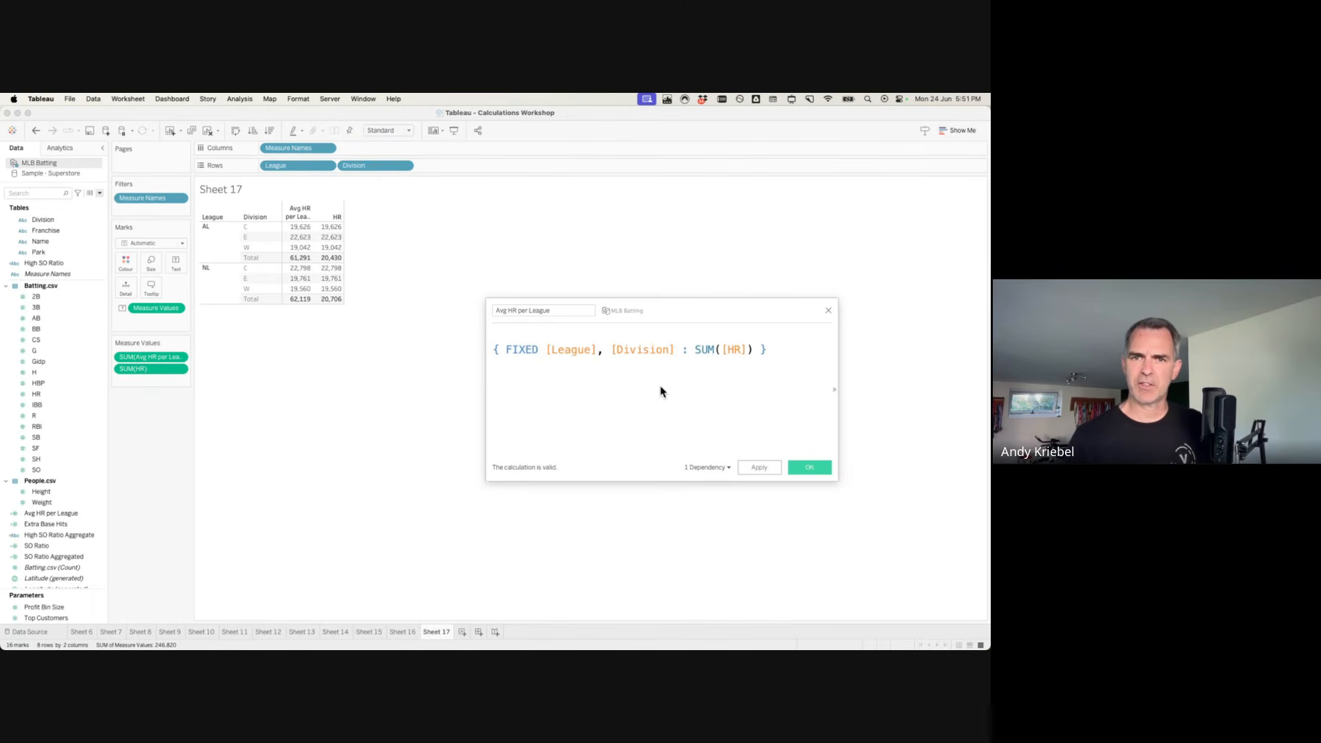
text(fix)
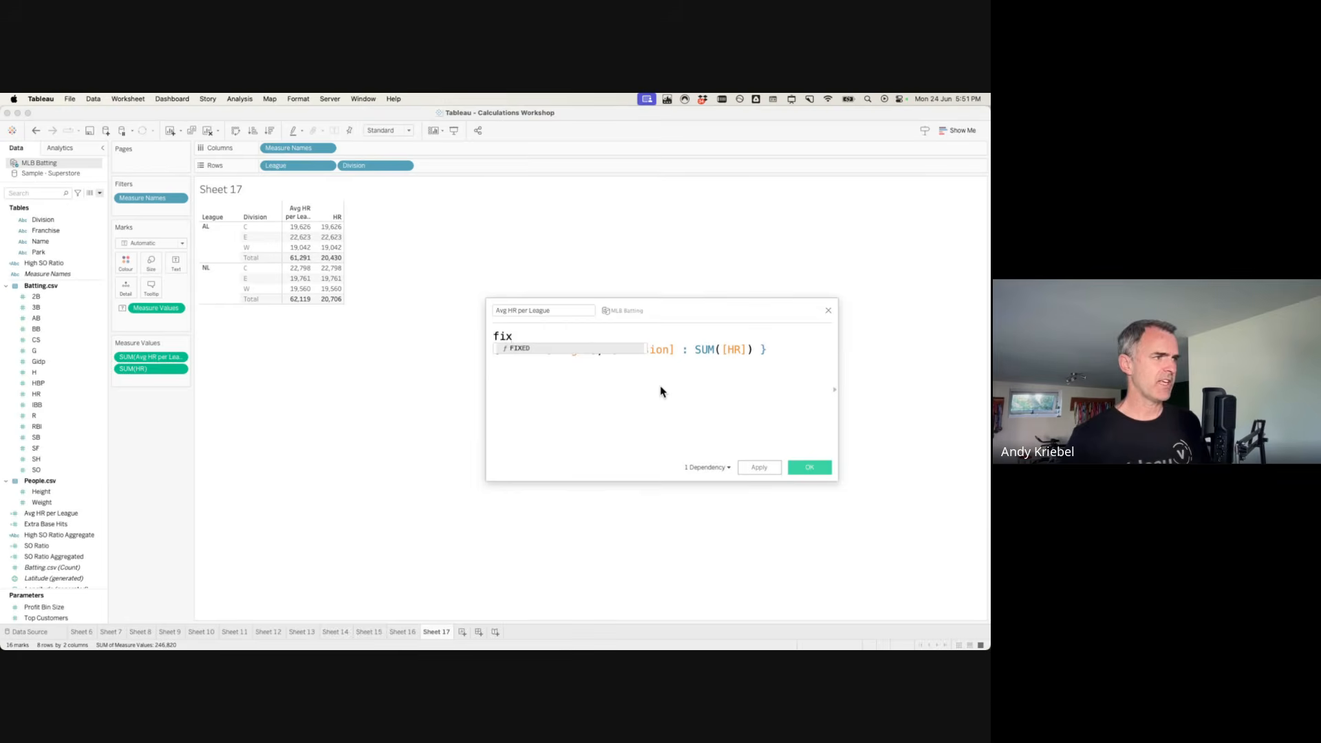
key(Return)
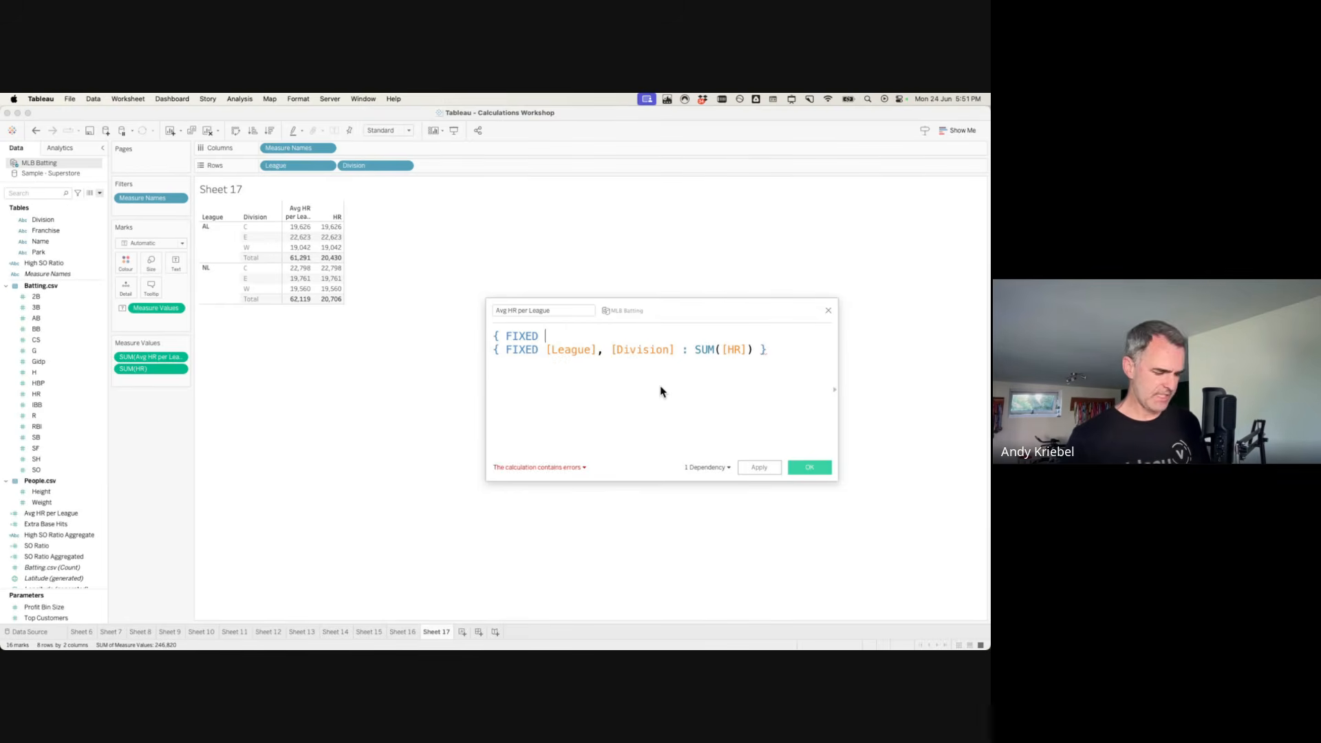
text([Lea)
key(Return)
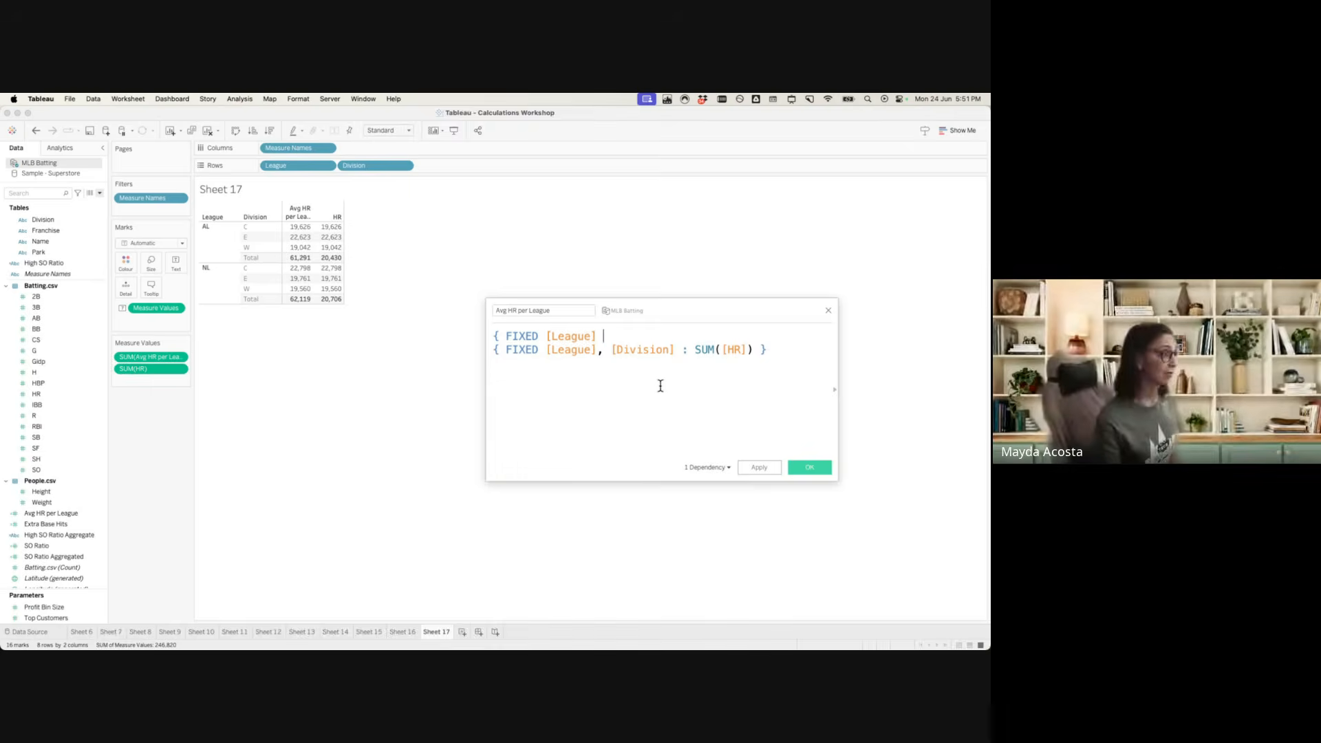
text(:)
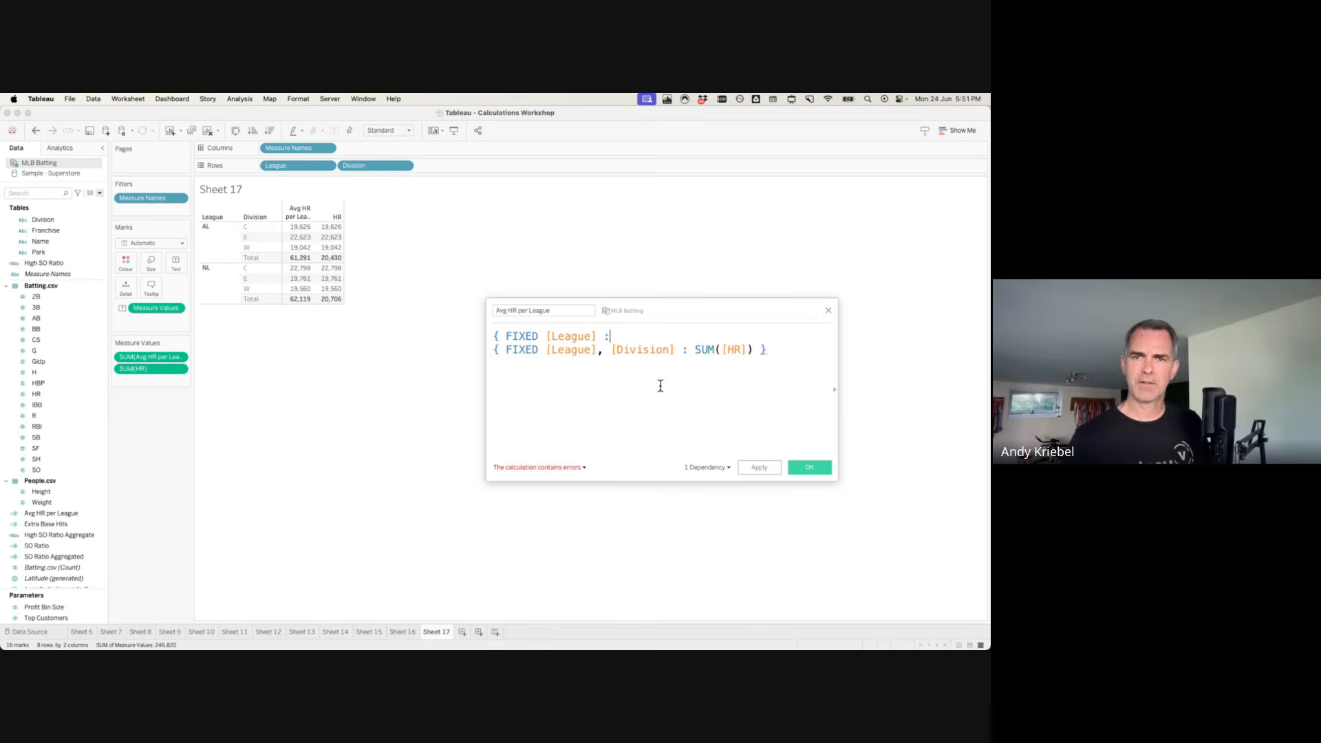
text( AVG()
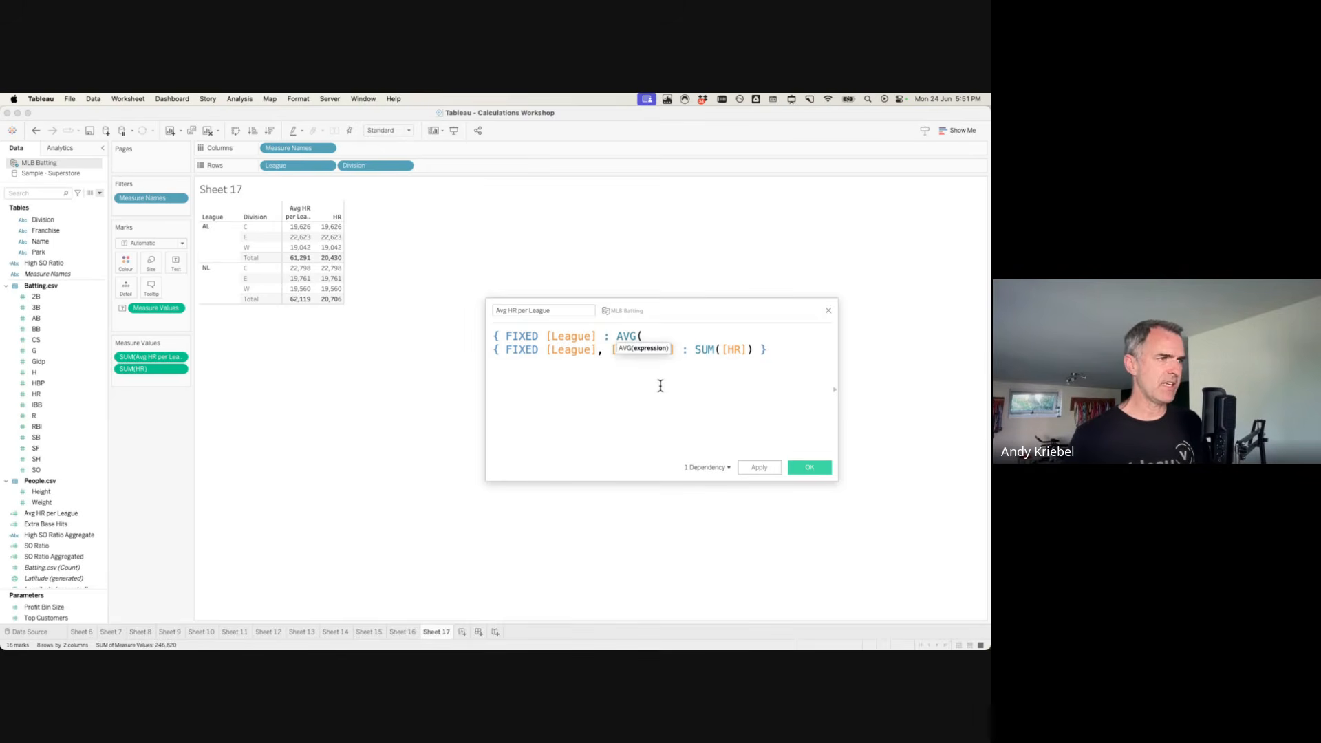
key(Return)
text() })
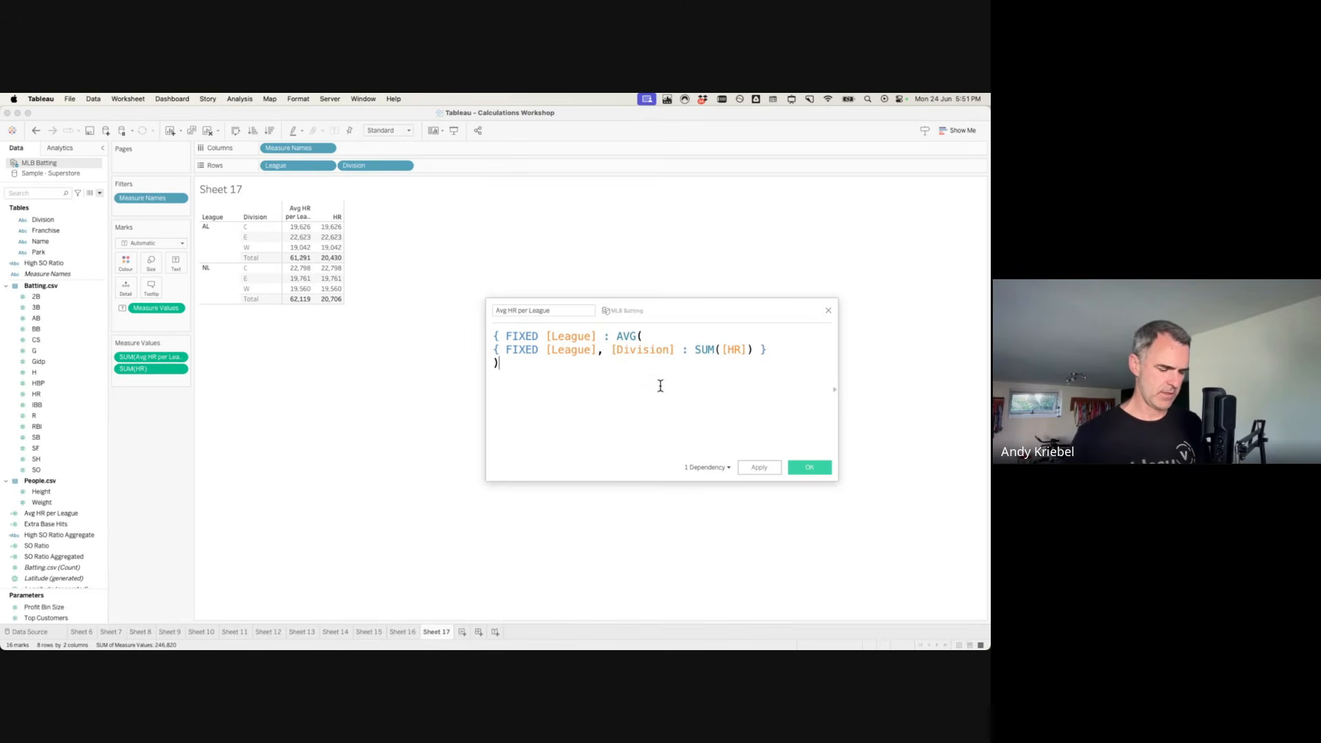
mouse_move(289, 227)
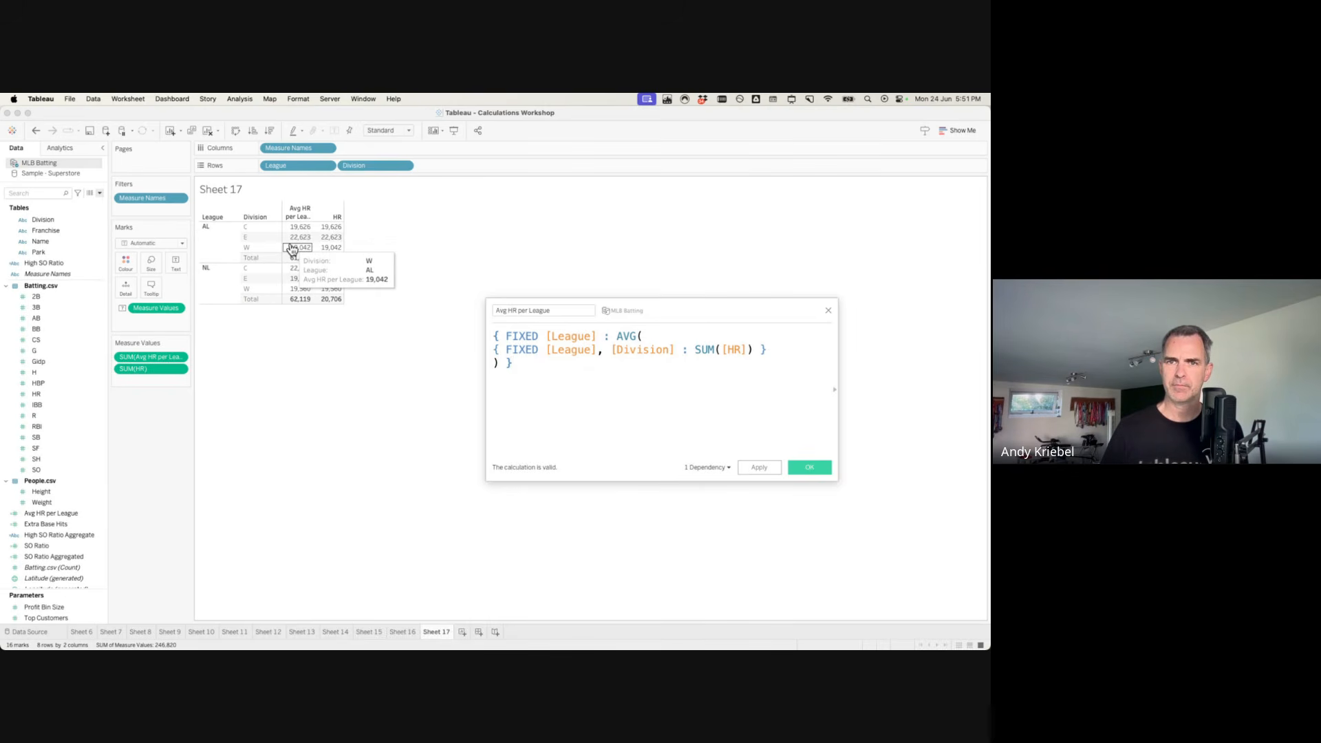
click(754, 468)
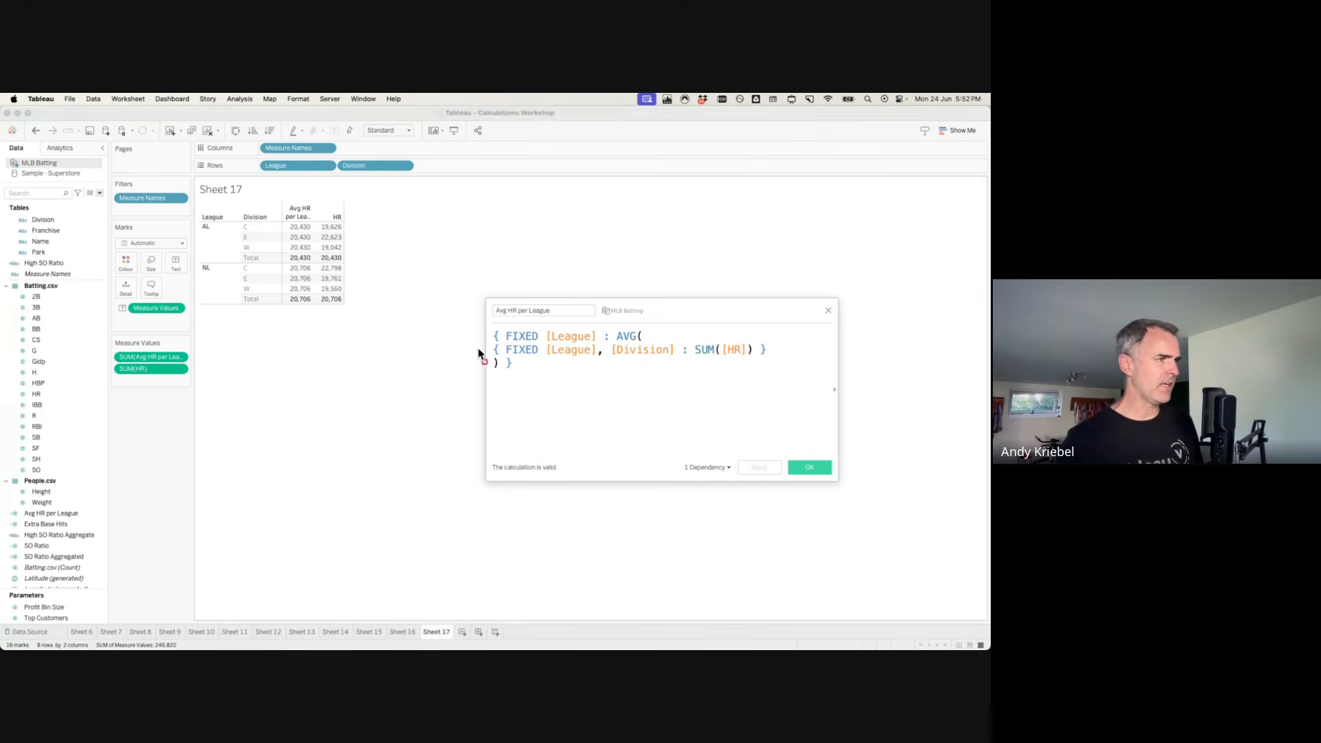
Point out the inner FIXED expression and the whole nested formula, and save and close the calculation.
drag(486, 343, 760, 357)
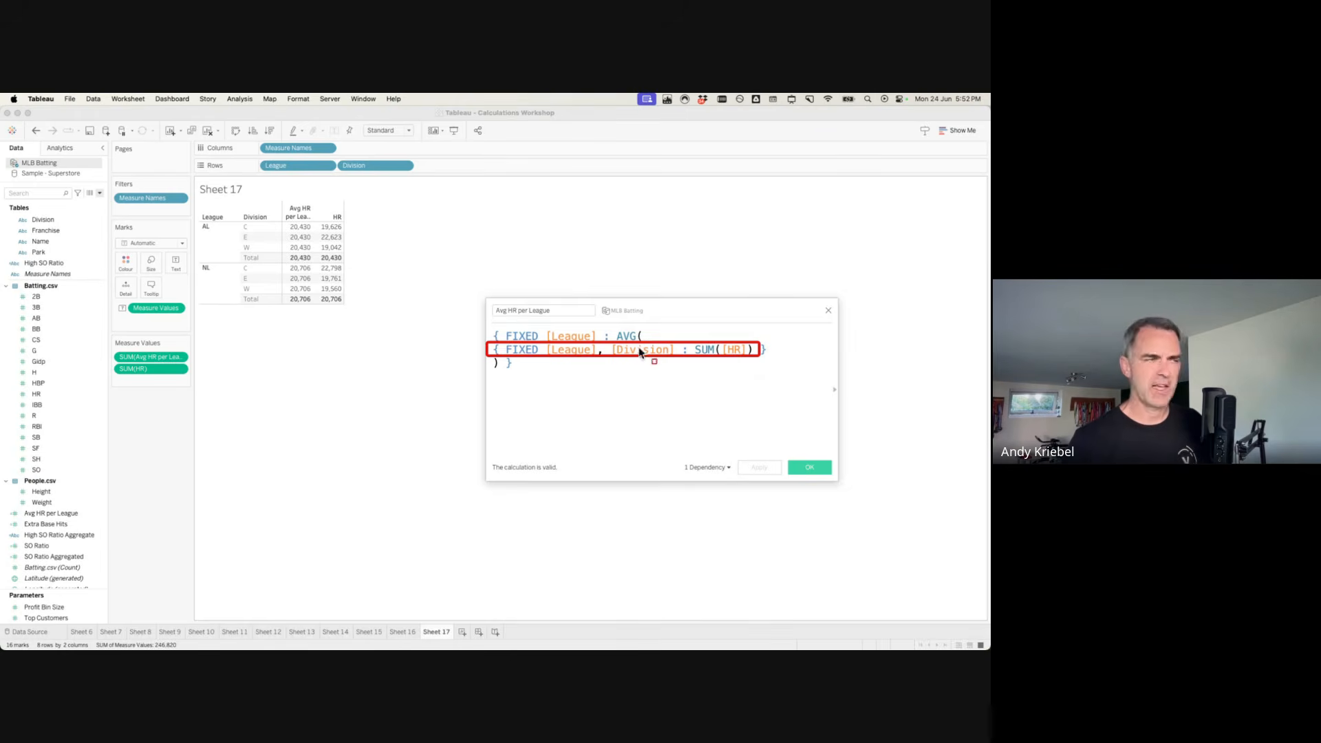
mouse_move(480, 324)
mouse_down()
mouse_move(529, 360)
mouse_move(788, 378)
mouse_up()
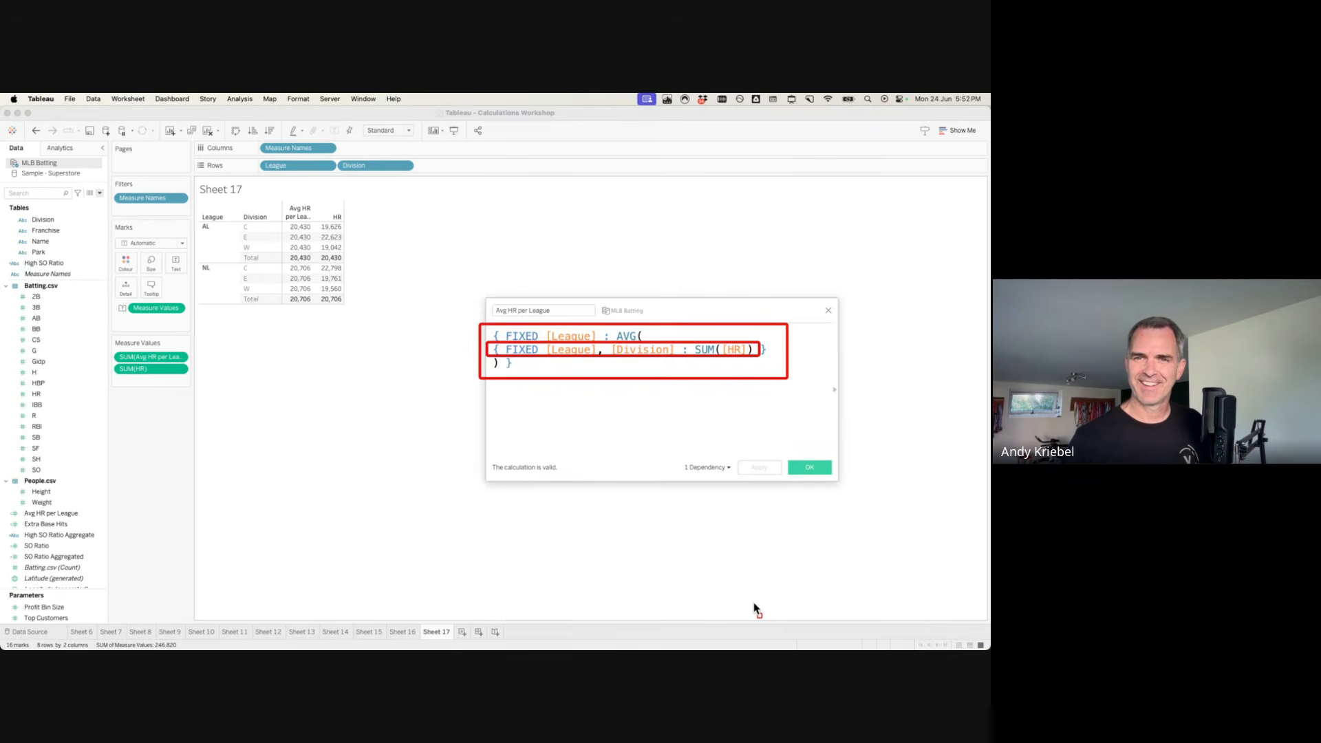
key(Escape)
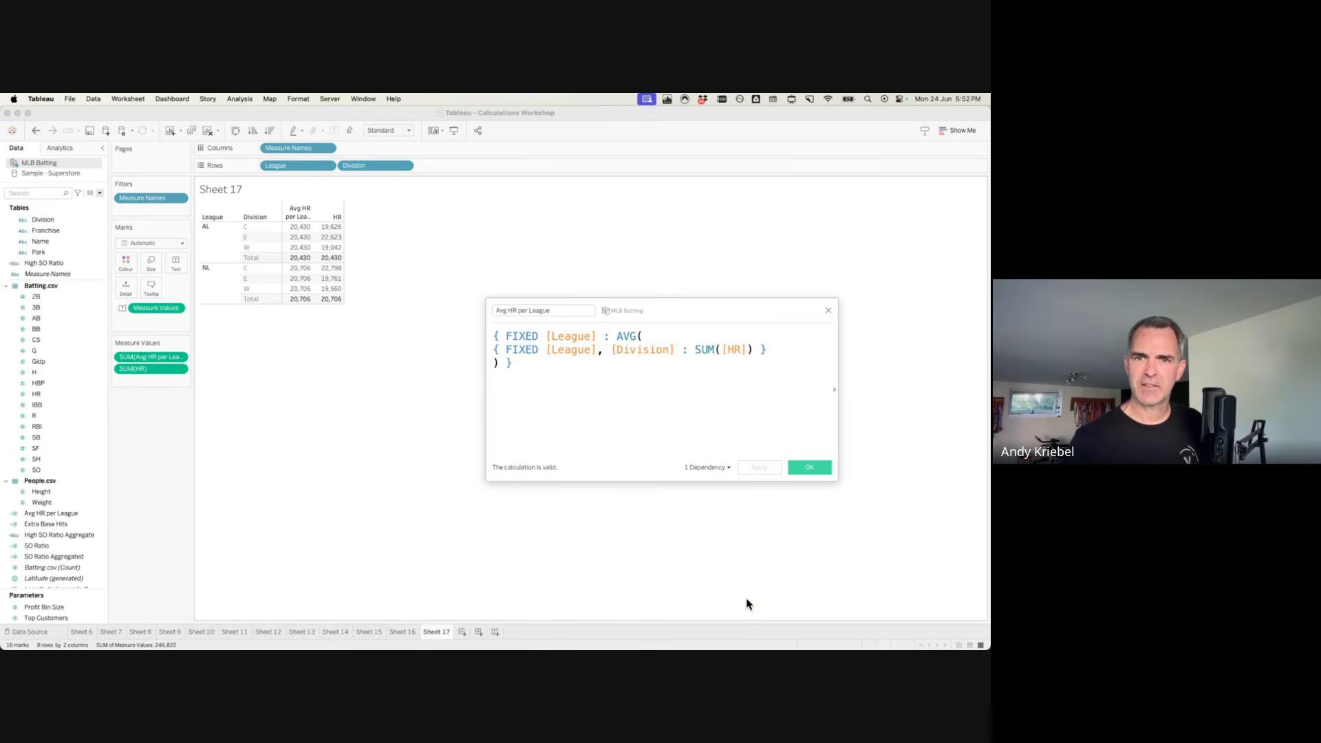
click(809, 470)
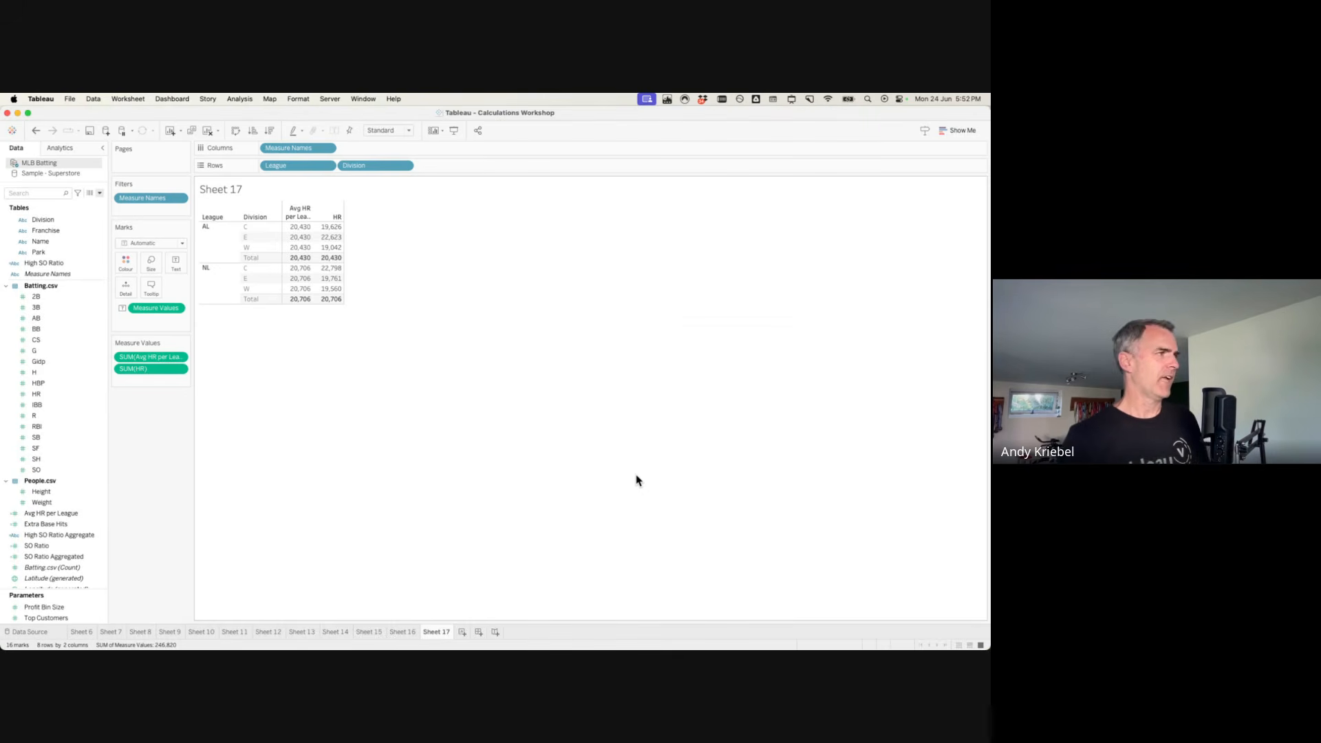
key(ctrl+Right)
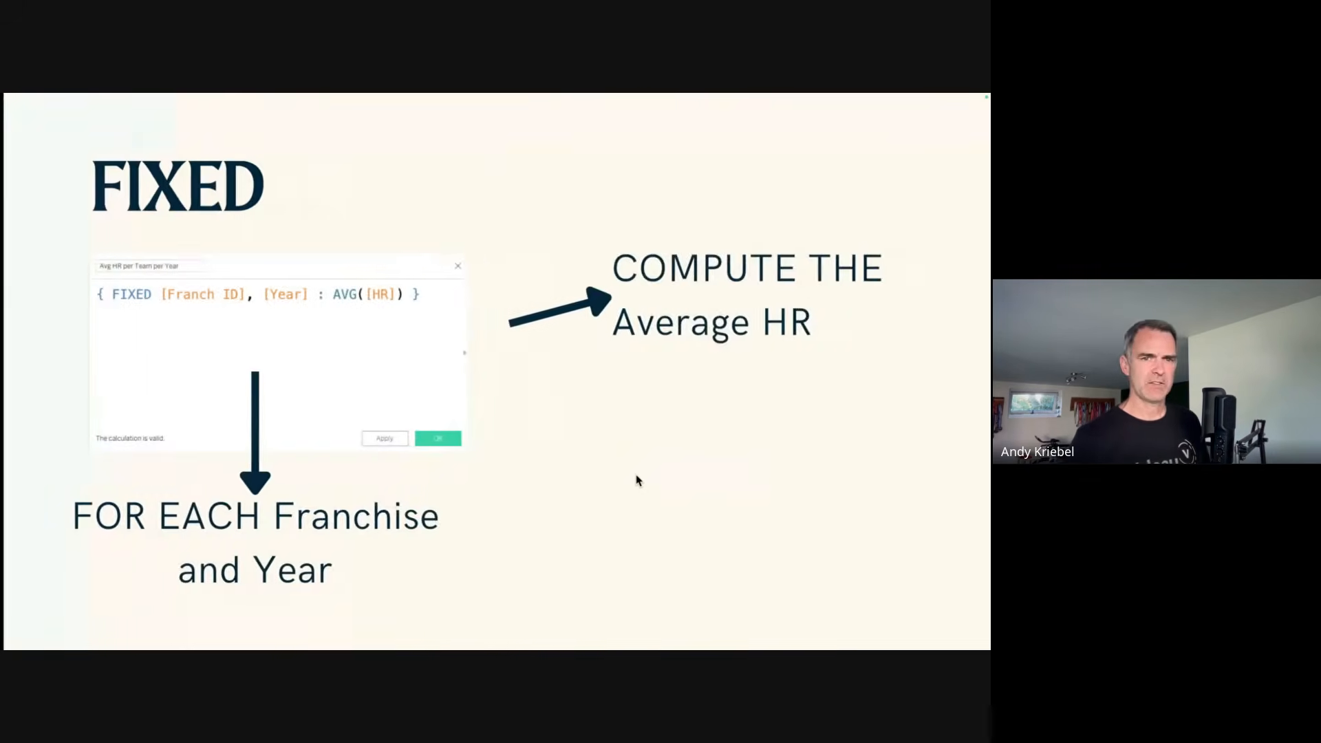
click(635, 475)
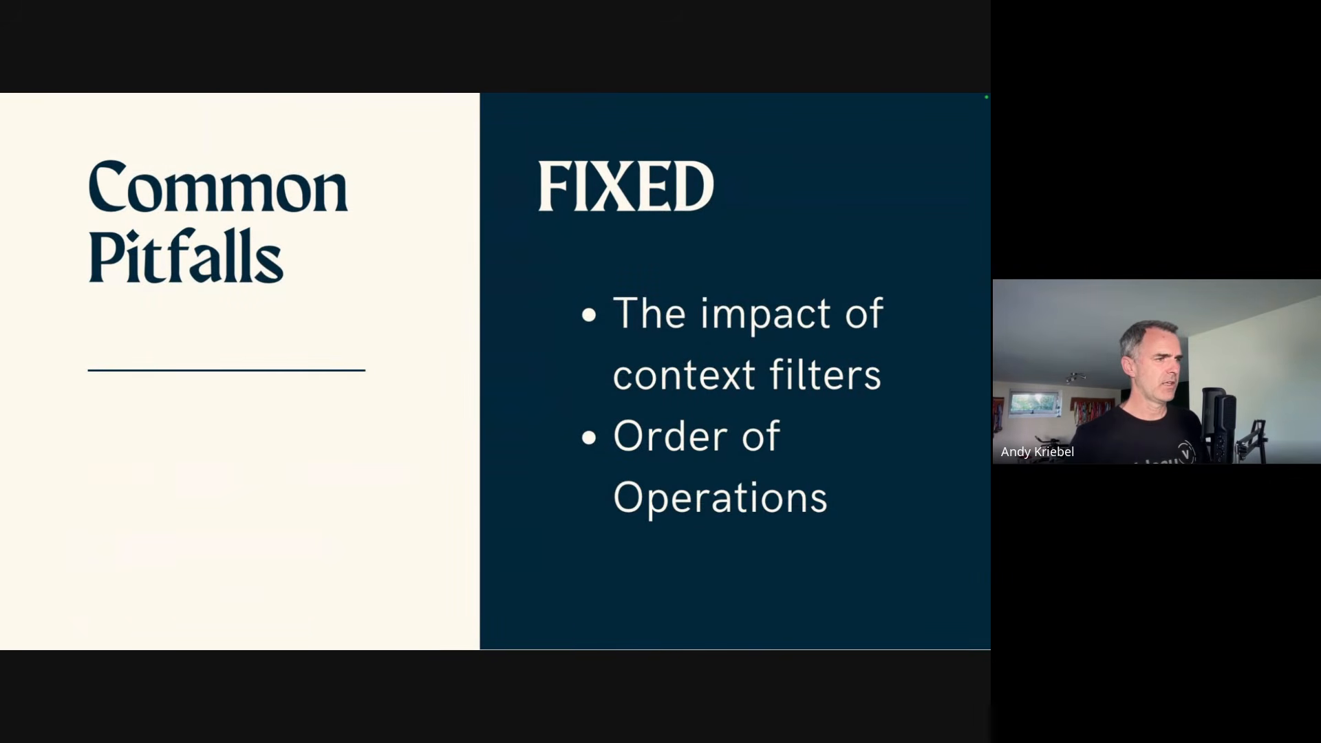
key(Right)
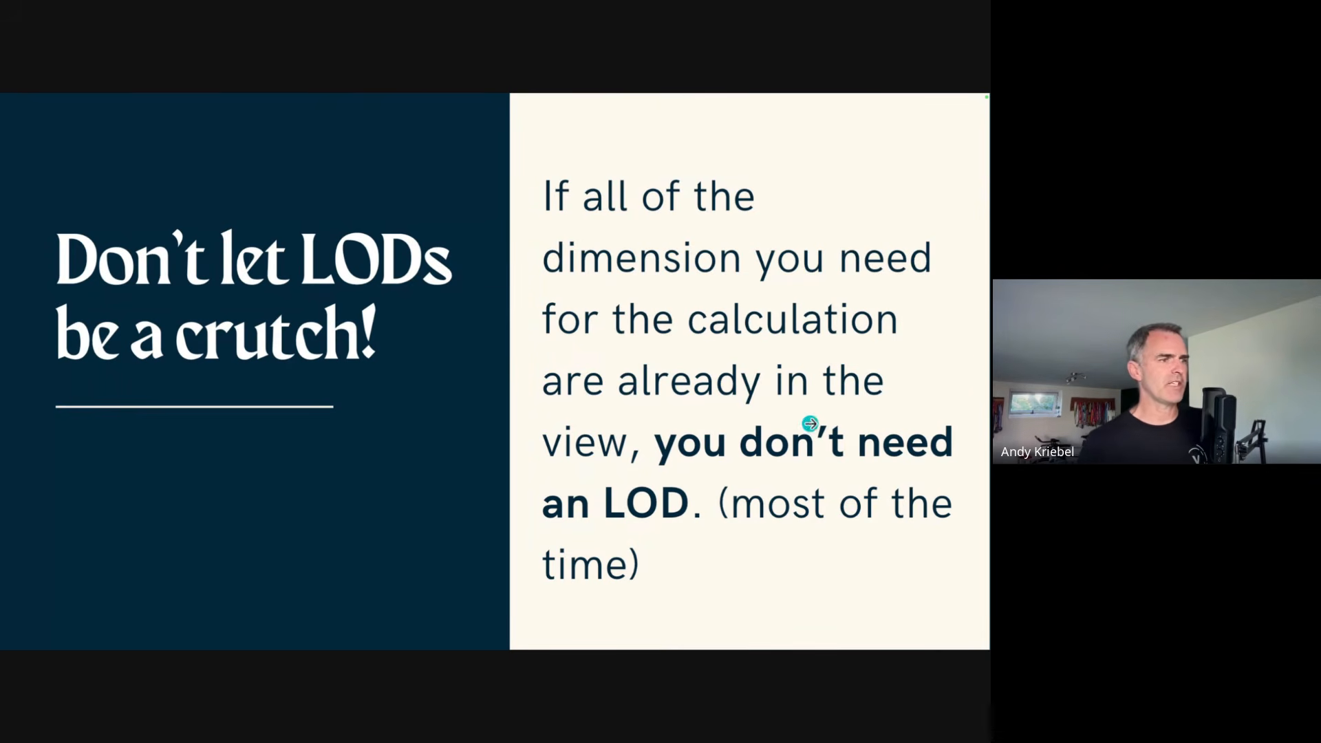
Switch to Tableau and change the label of the Division subtotals in the table to Average.
key(ctrl+Left)
mouse_move(292, 239)
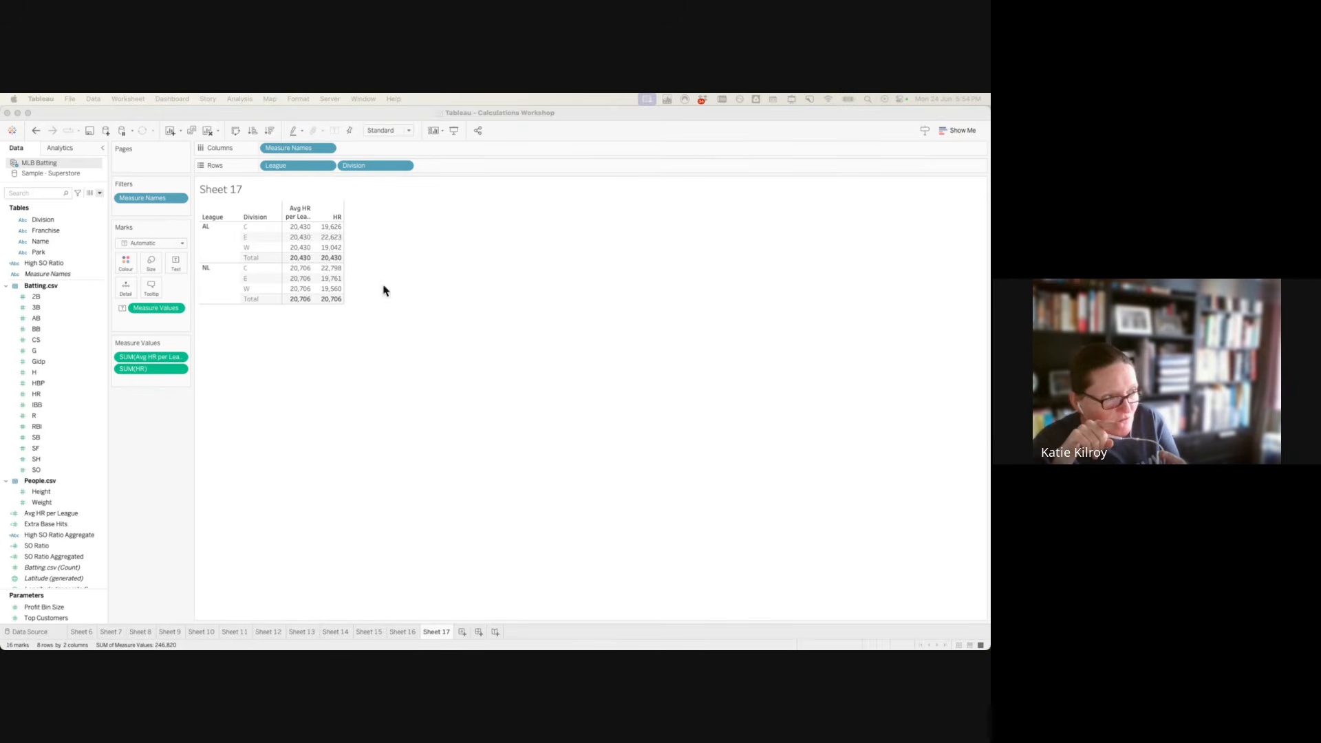
click(63, 151)
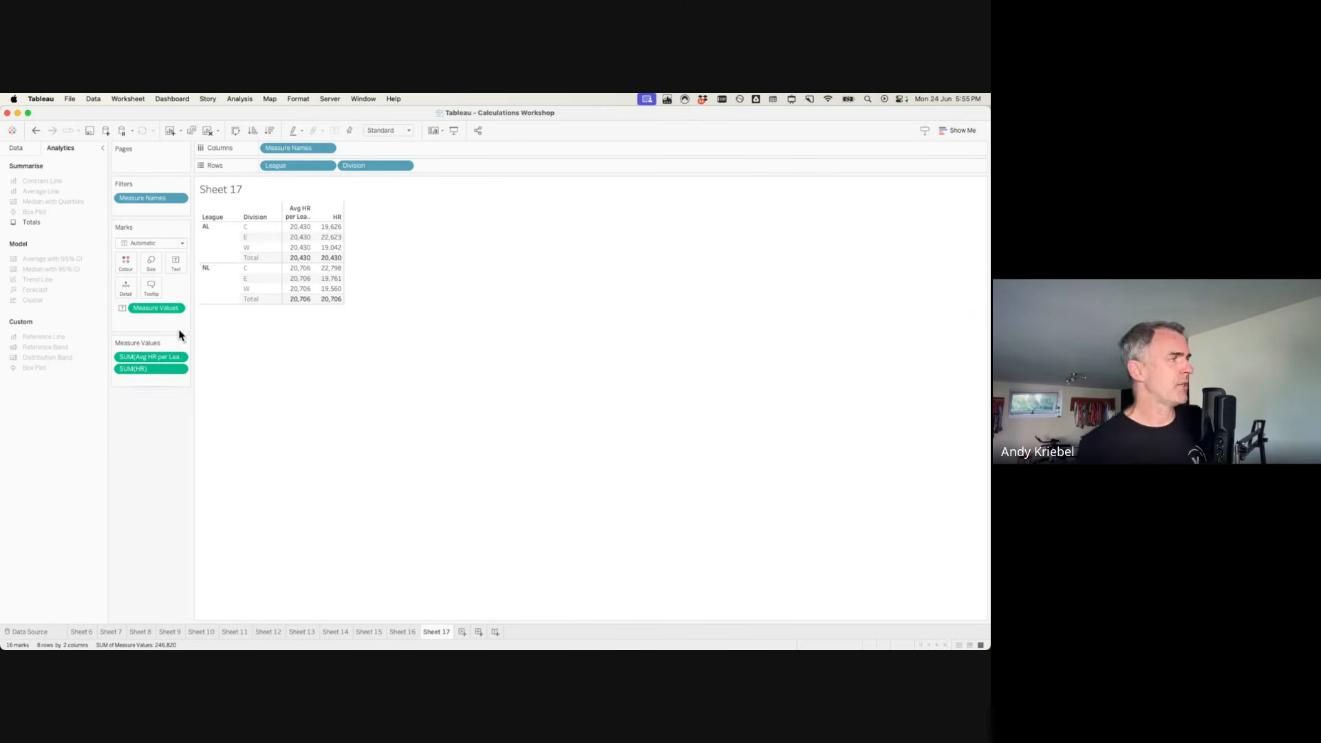
right_click(250, 261)
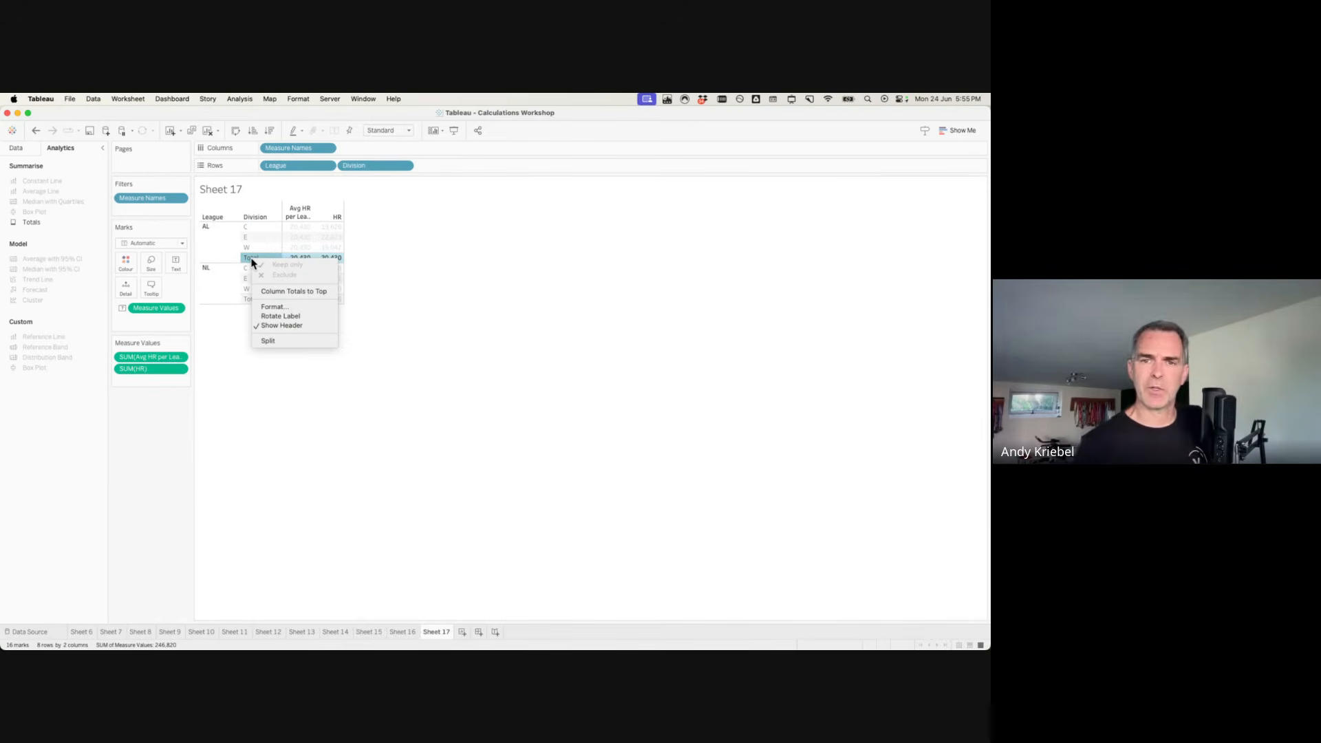
click(267, 307)
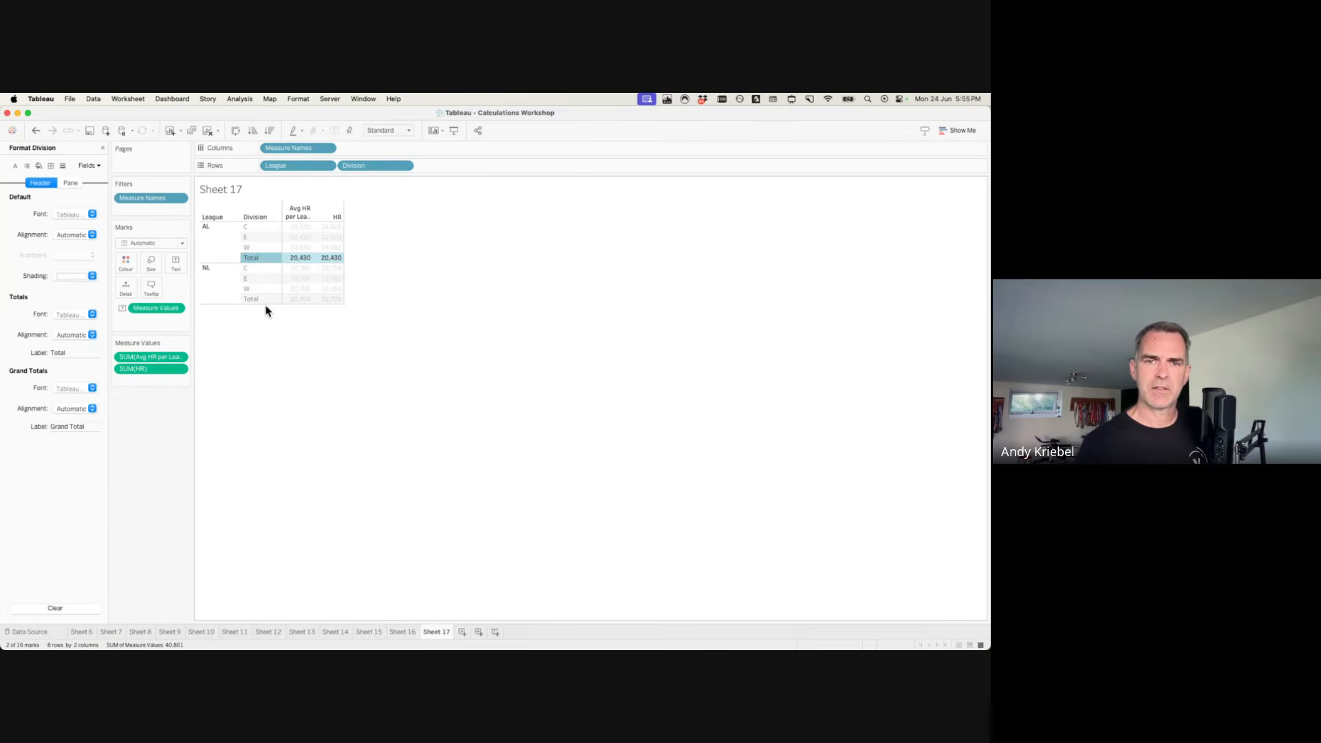
click(74, 354)
drag(73, 356, 45, 354)
text(Average)
click(310, 358)
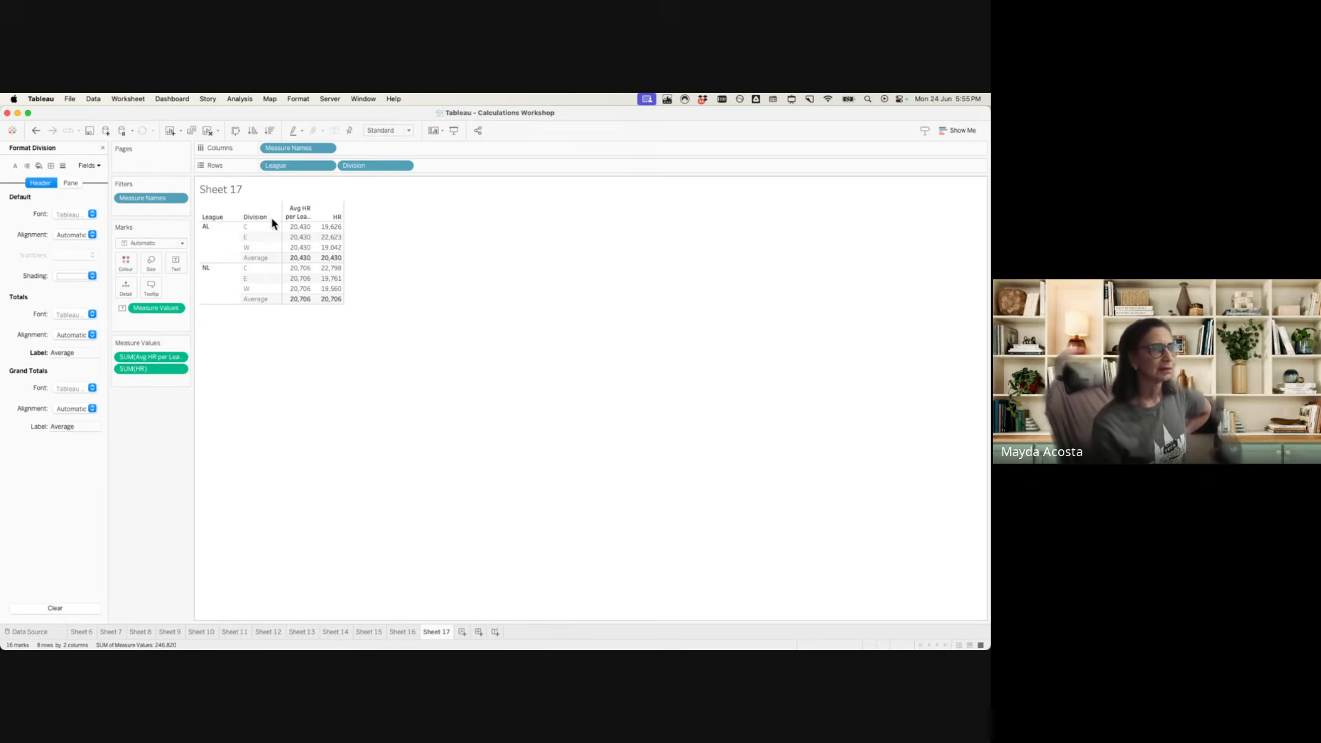
click(103, 148)
Build a table on a new worksheet with Division and Park as rows and H as the values.
click(462, 632)
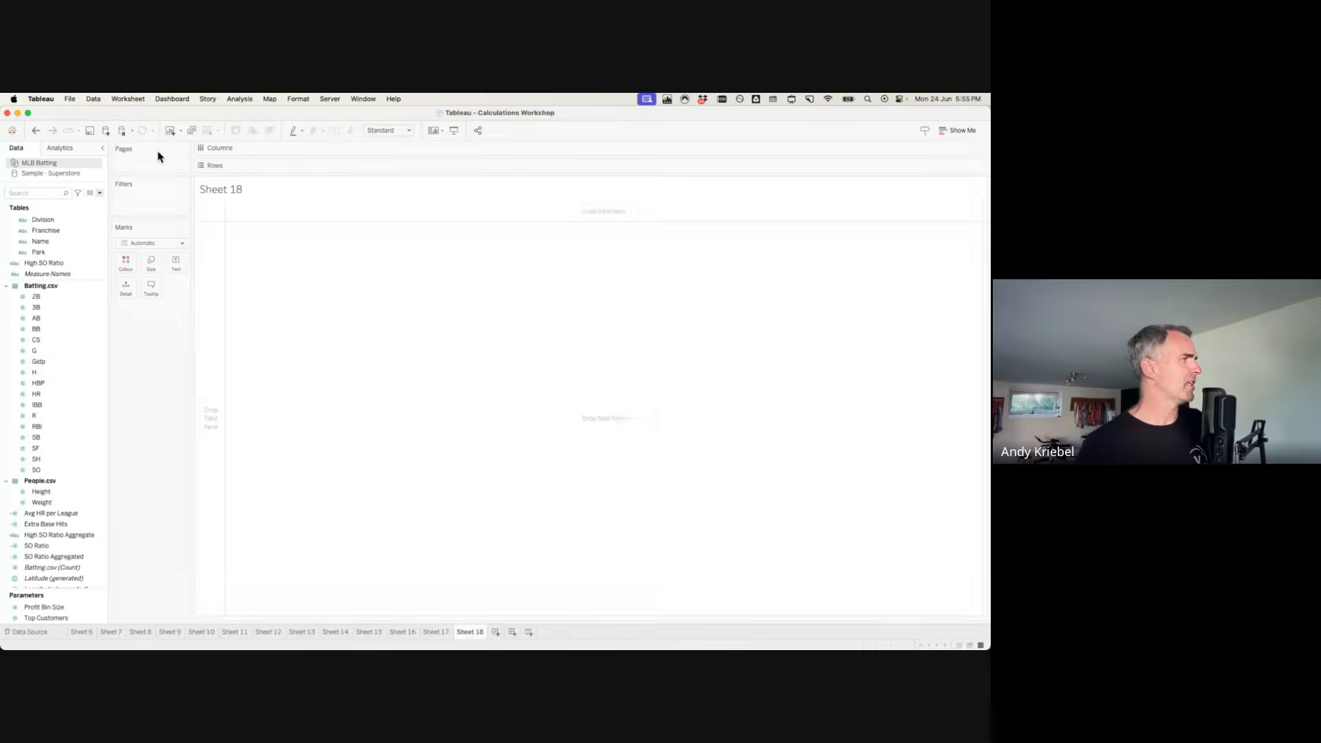
drag(42, 219, 207, 281)
drag(59, 252, 385, 166)
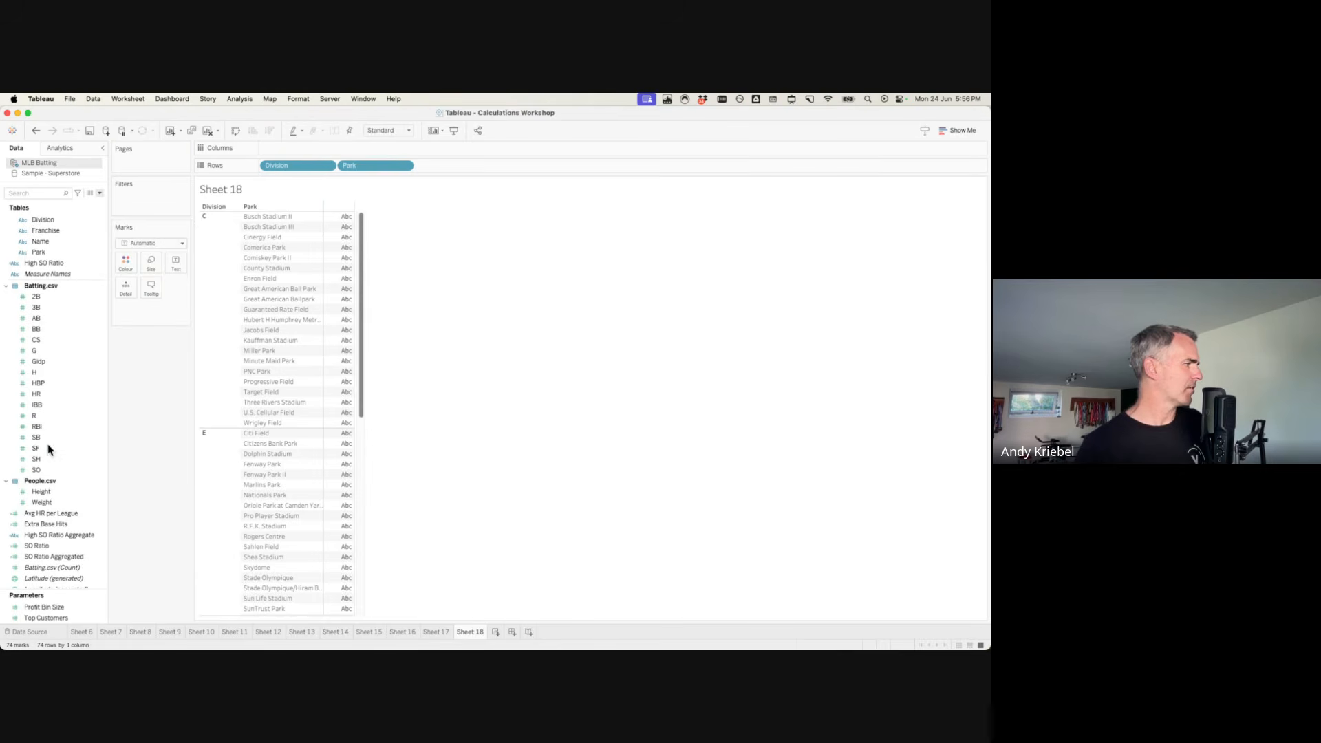
drag(35, 371, 332, 372)
Add subtotals for each division to the table of hits by park.
click(59, 147)
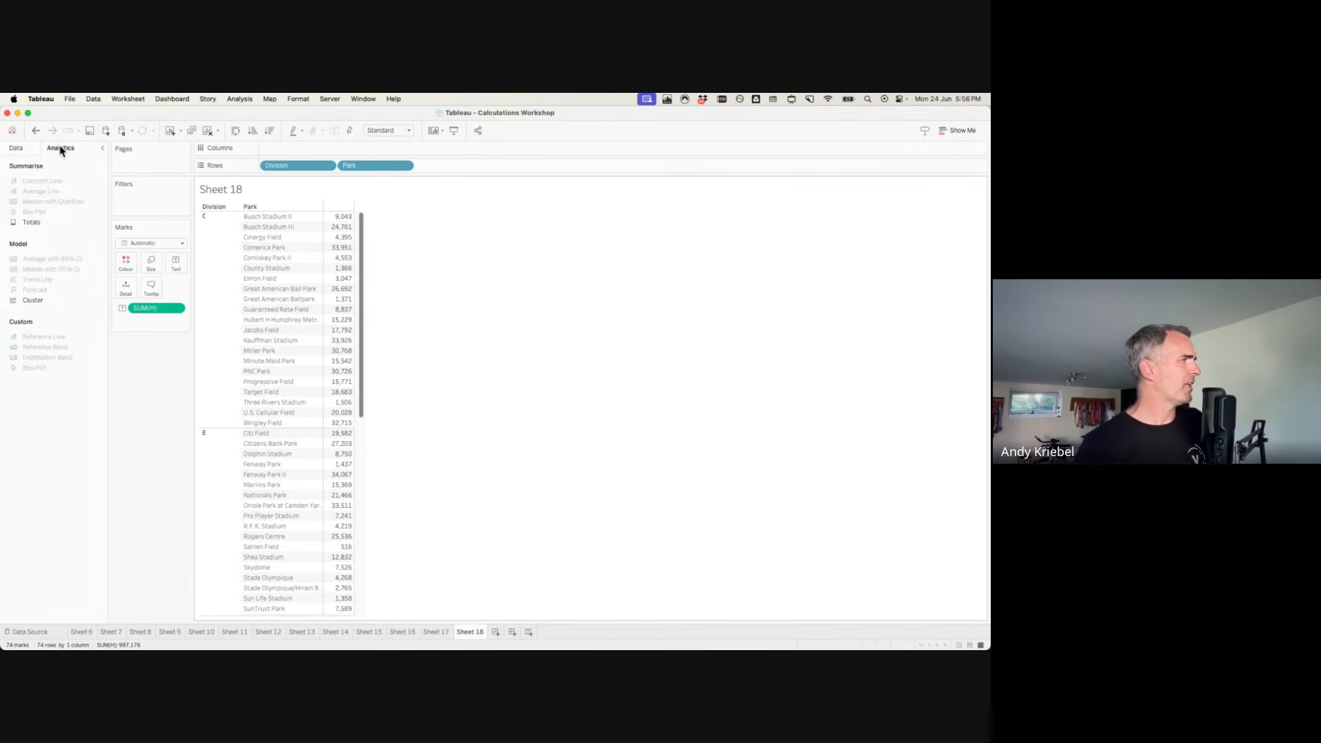
drag(30, 226, 296, 227)
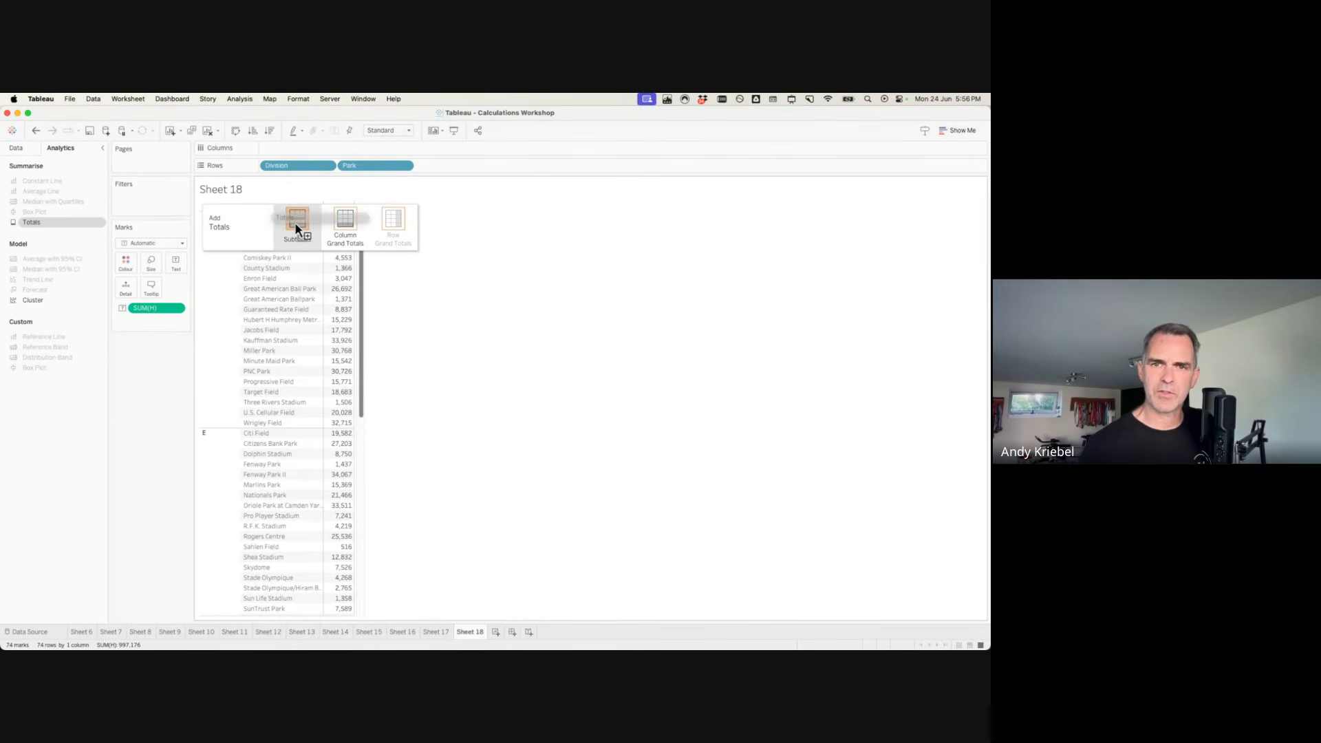
drag(296, 228, 294, 224)
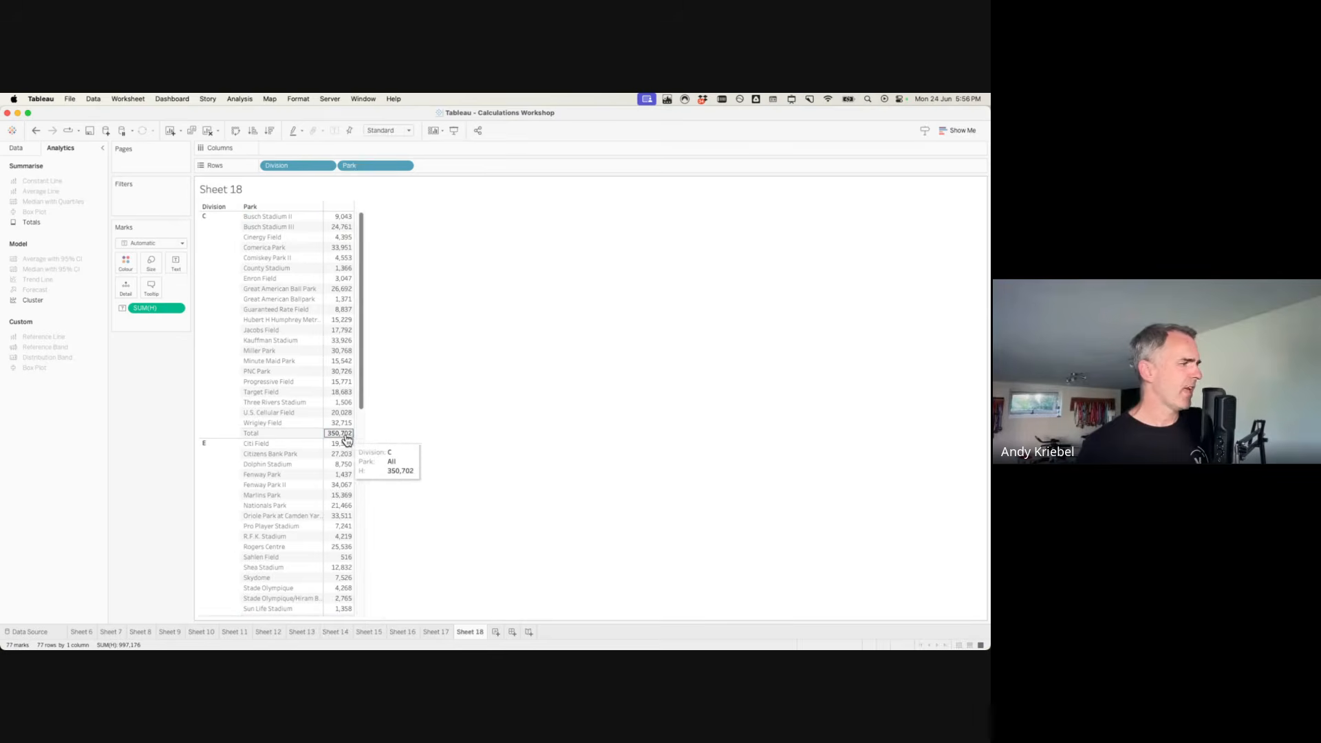
Set the subtotal of division C to aggregate as Average.
click(340, 434)
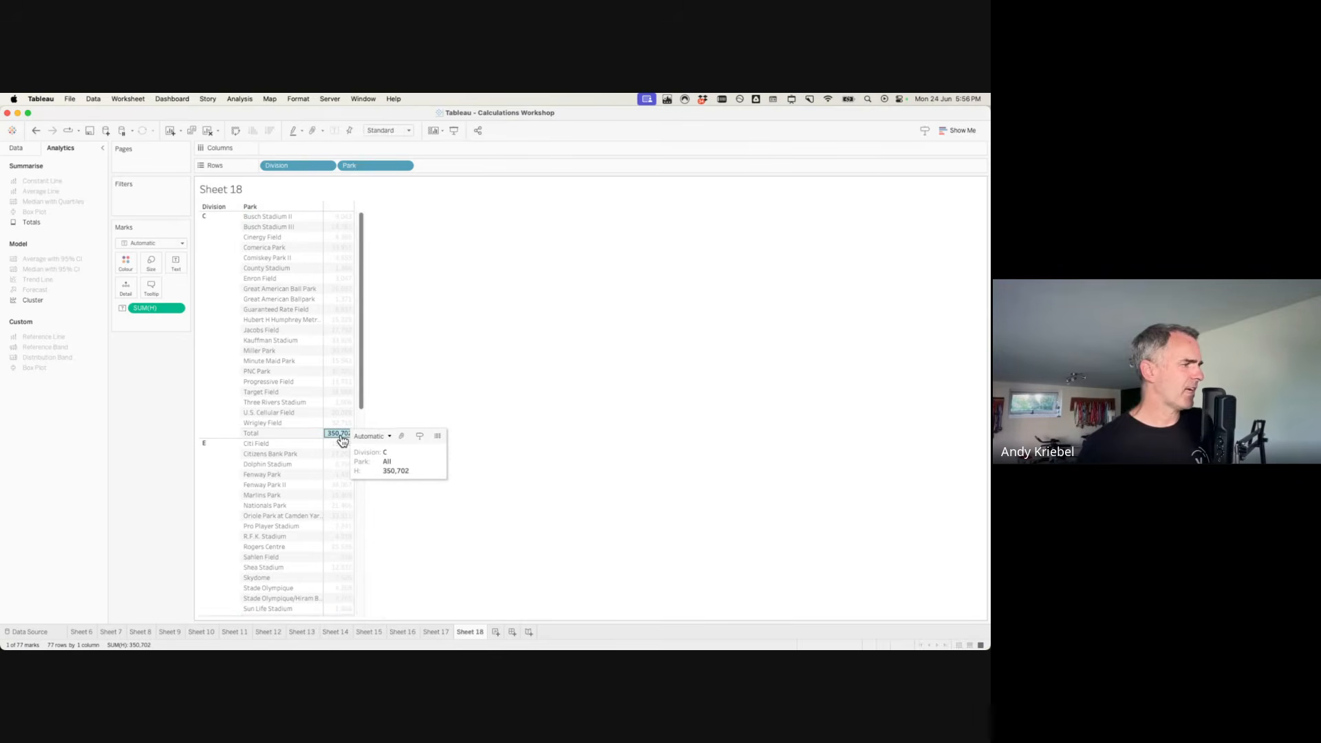
click(375, 435)
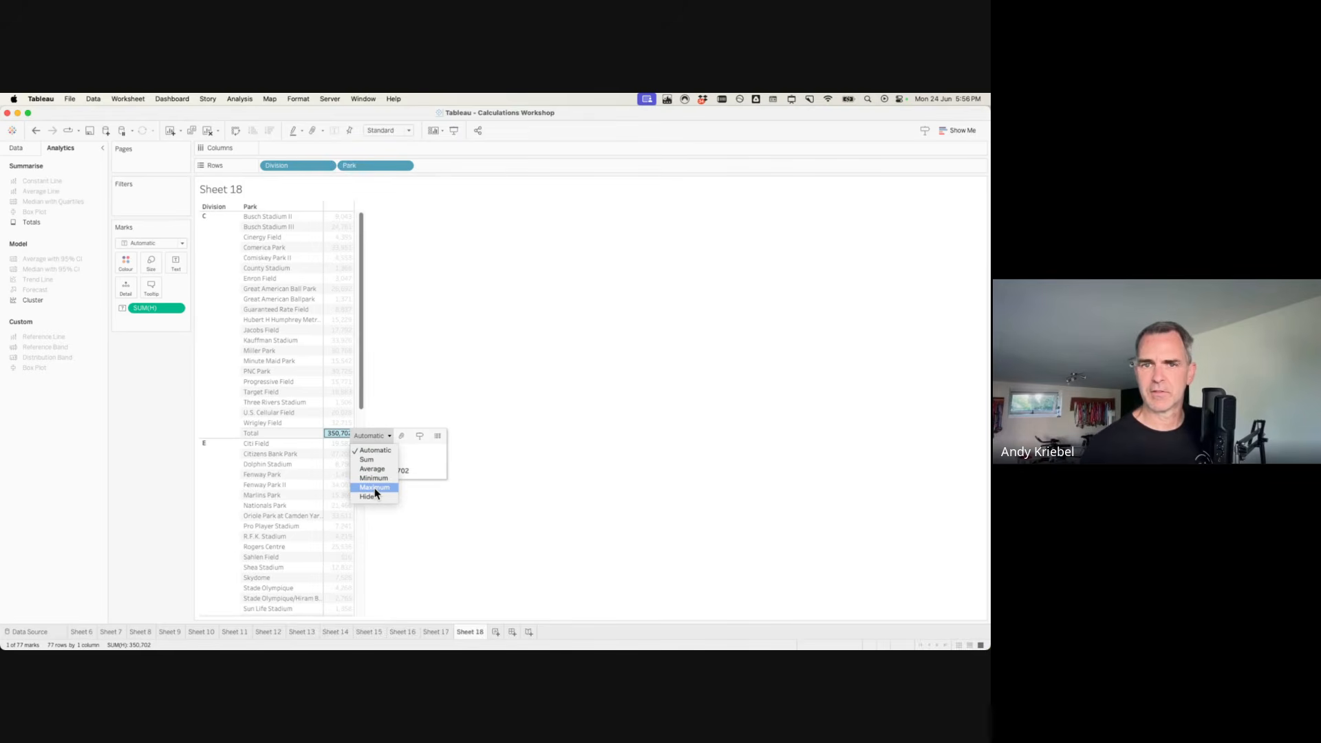
click(372, 469)
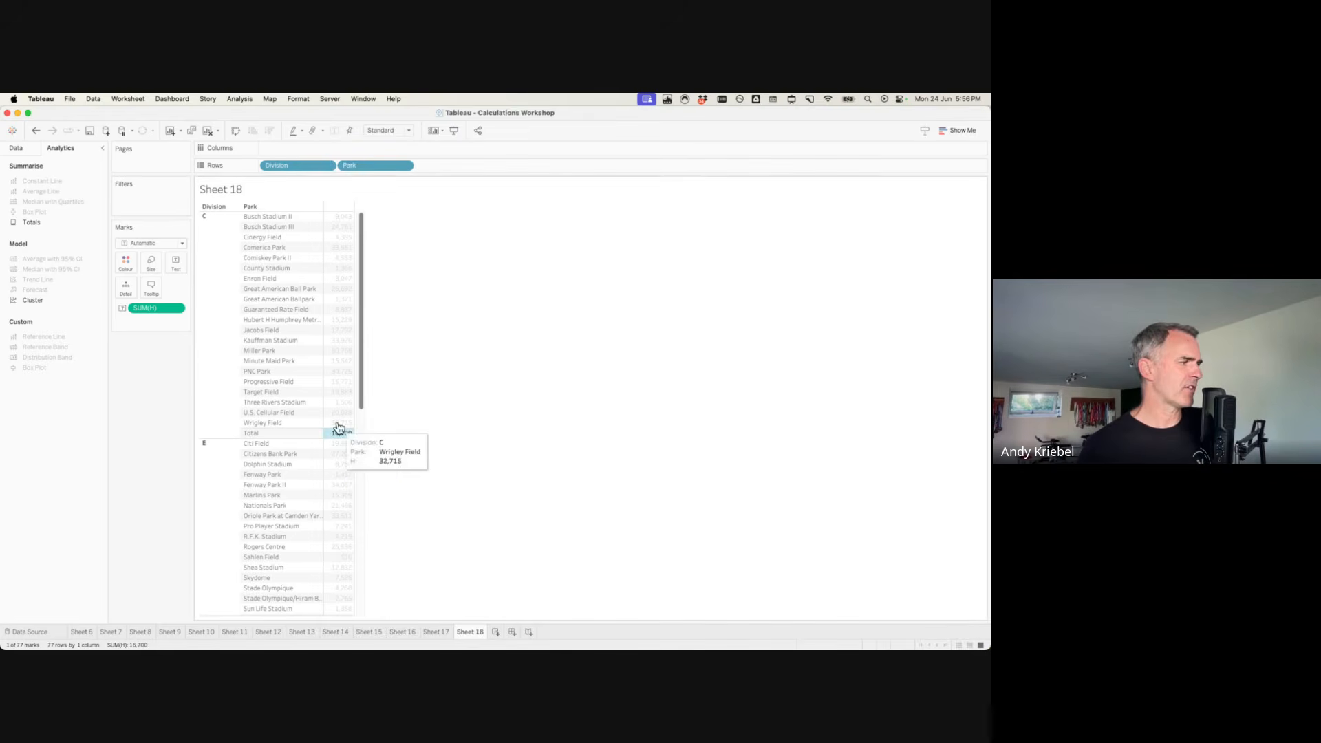
click(470, 426)
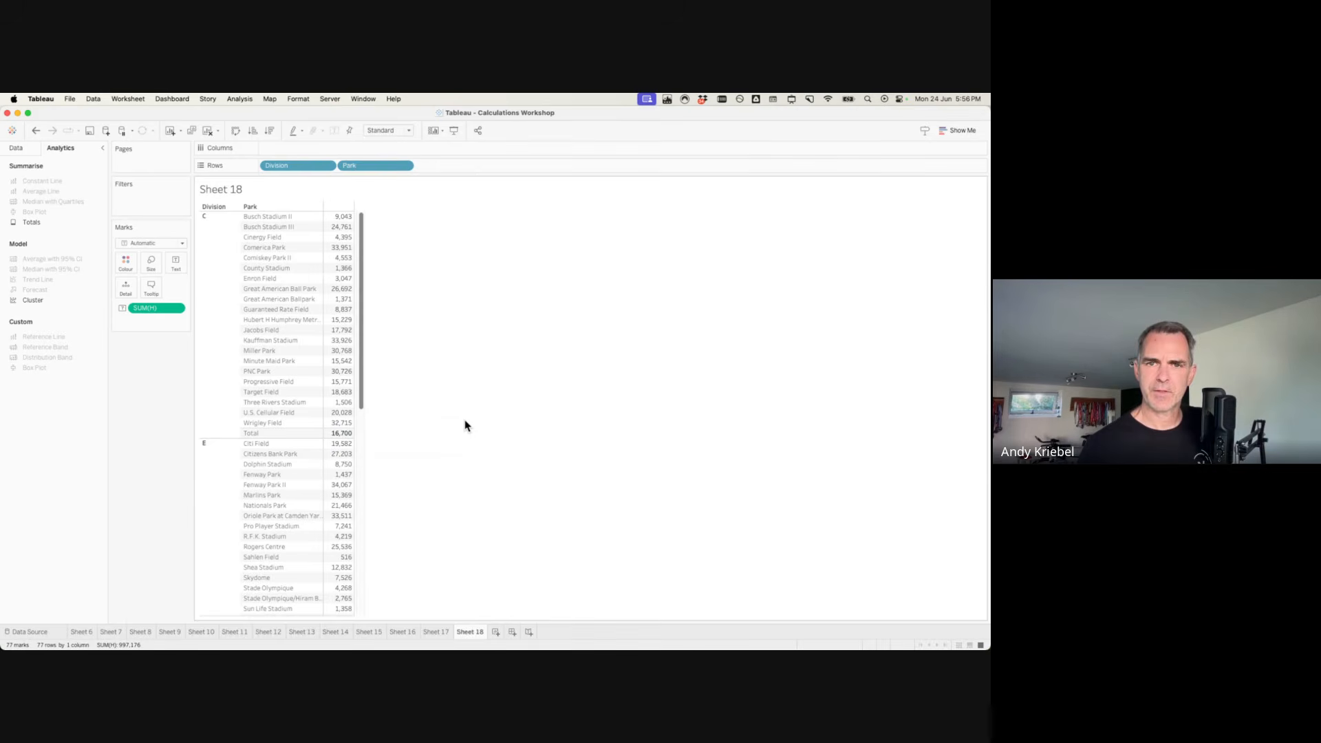
Return to Sheet 17 and start a new calculated field named Avg HR (TC).
click(435, 631)
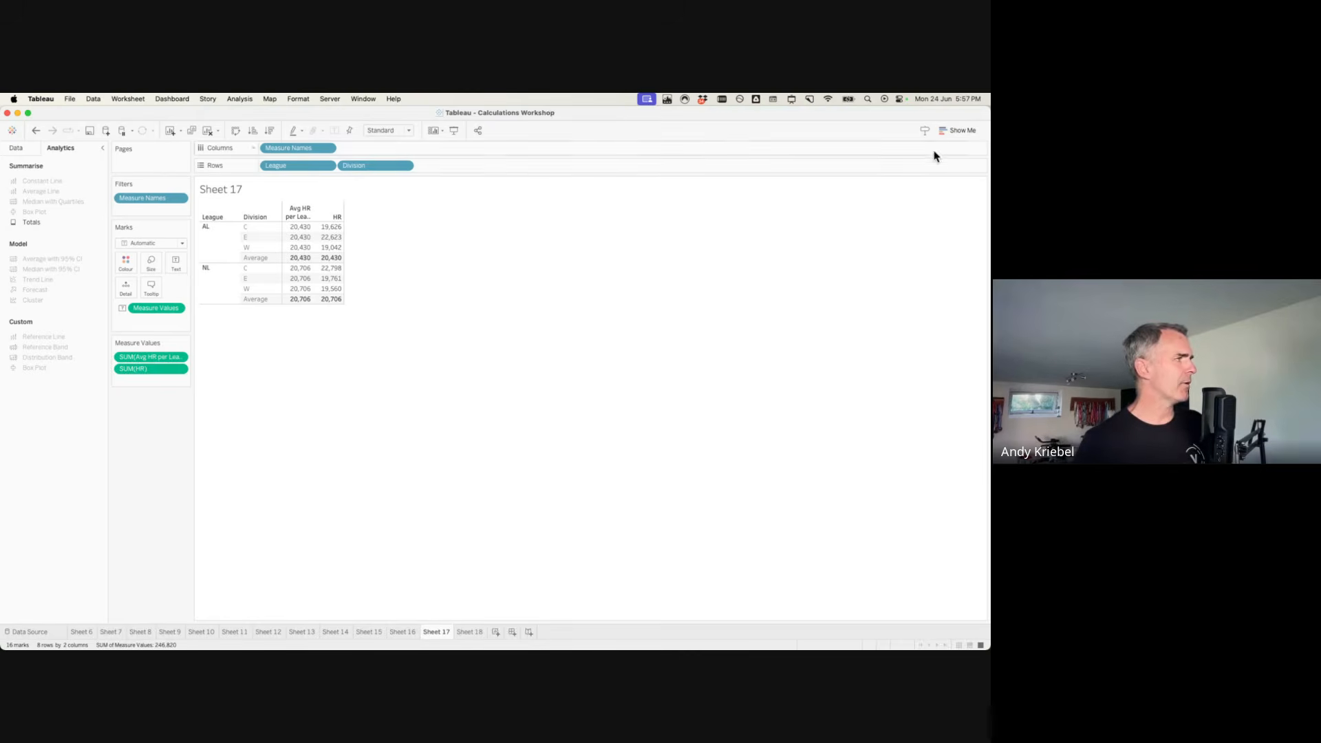
click(24, 150)
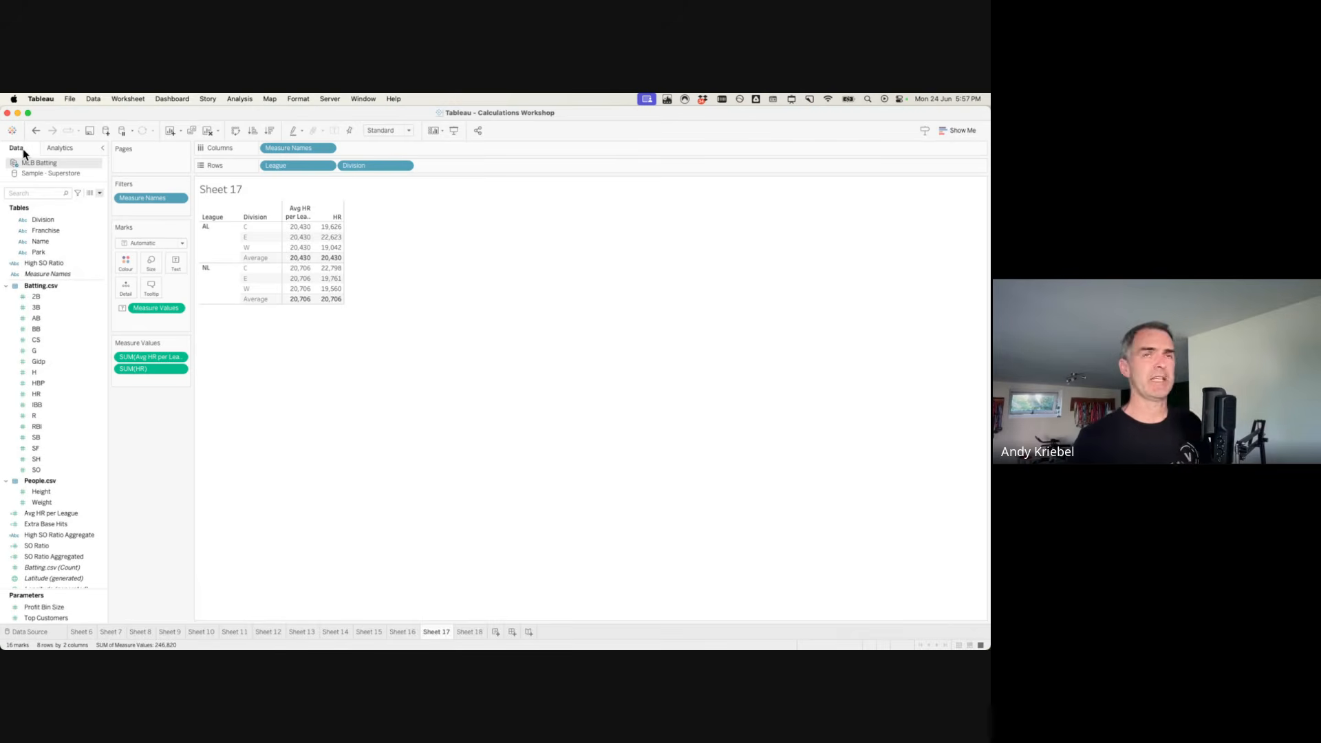
click(100, 194)
click(90, 205)
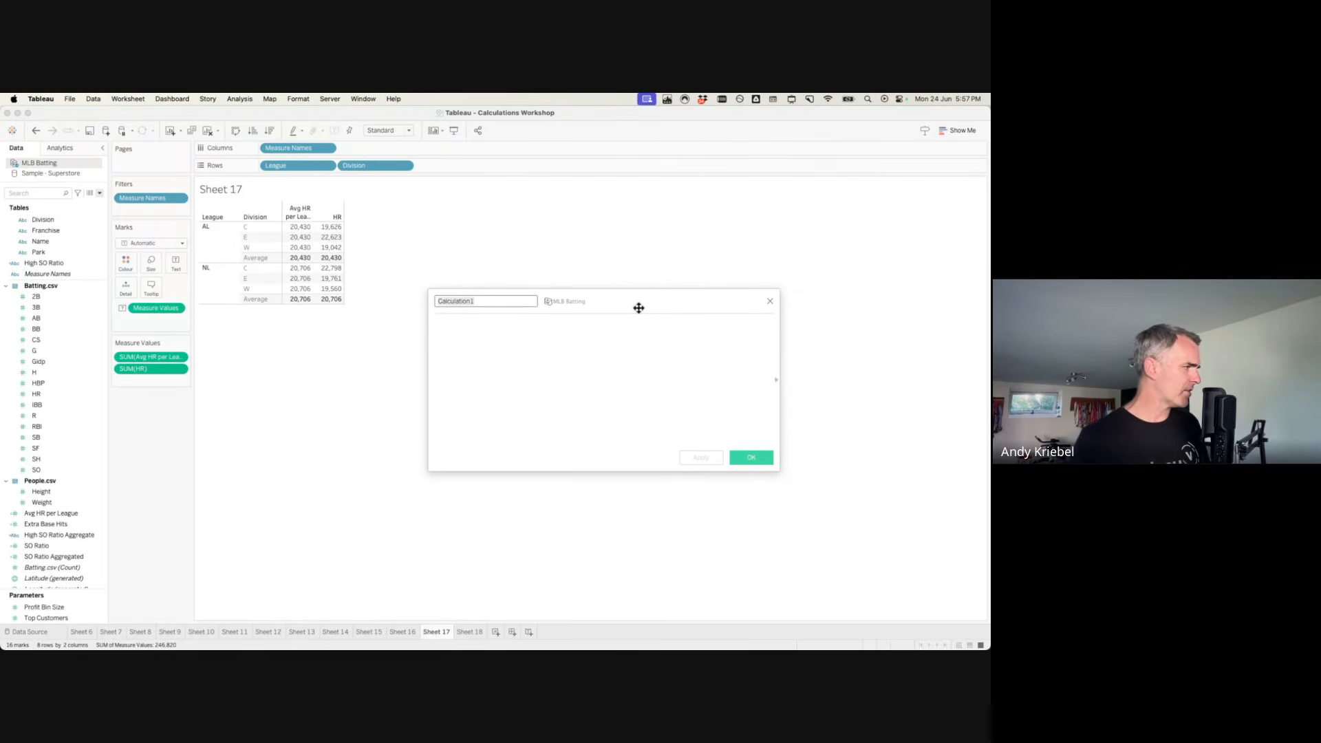
text(Avg HR)
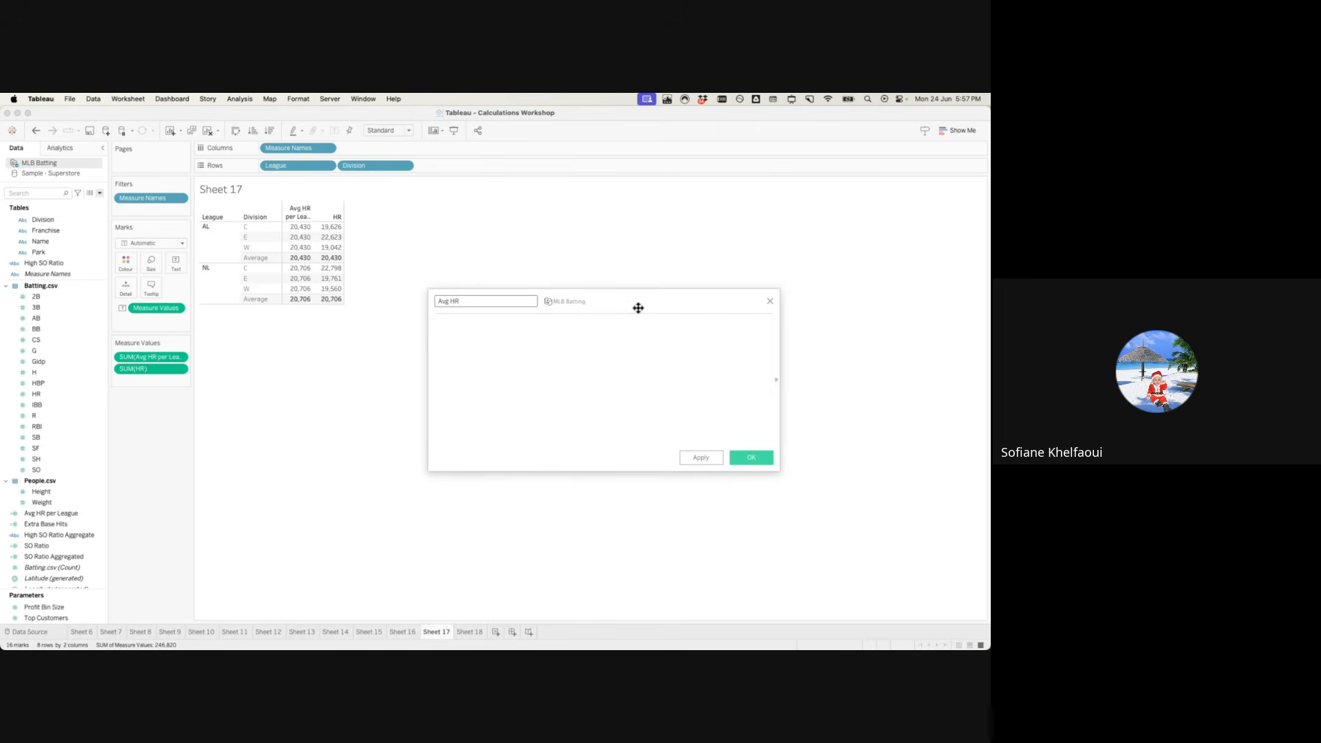
text((TC))
click(606, 356)
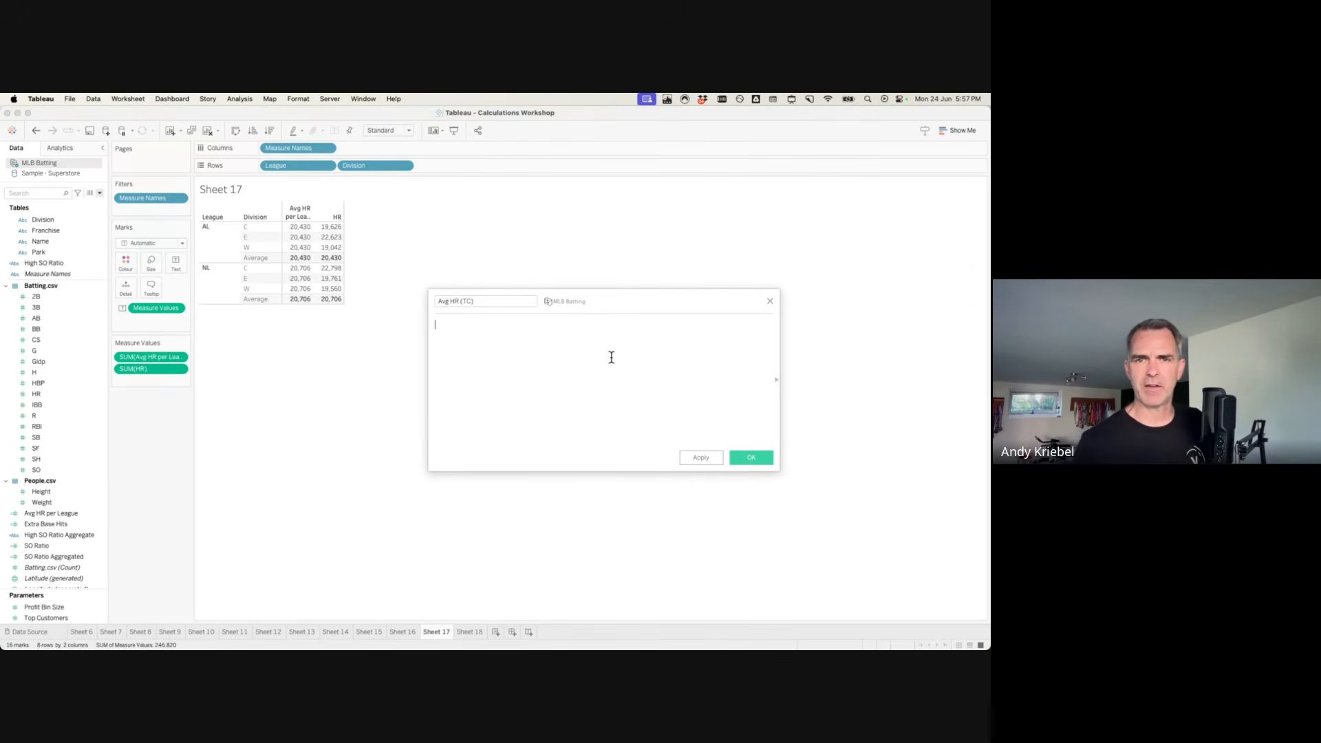
Enter the formula WINDOW_AVG(SUM([HR])) in enlarged text and save the calculation.
text(WINDOW_AVG()
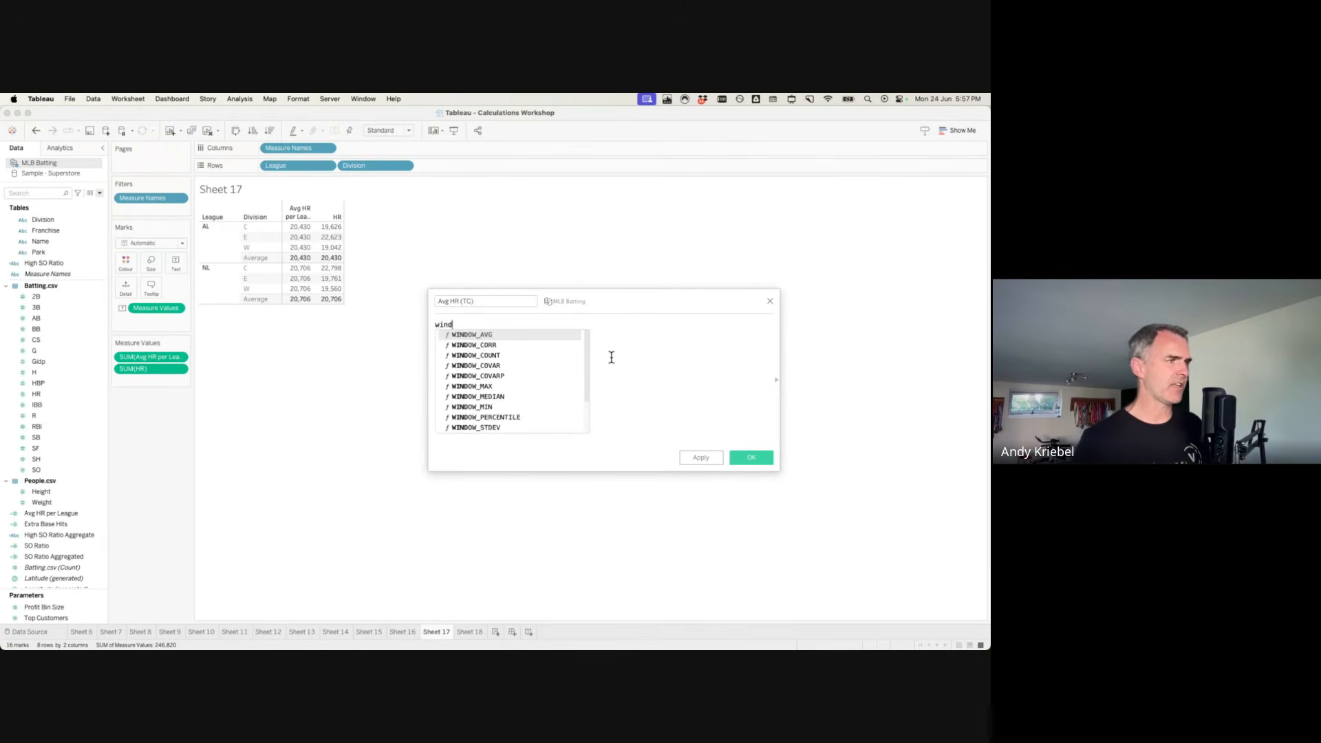
key(super+plus)
key(super+plus)
key(super+plus)
key(super+plus)
key(super+plus)
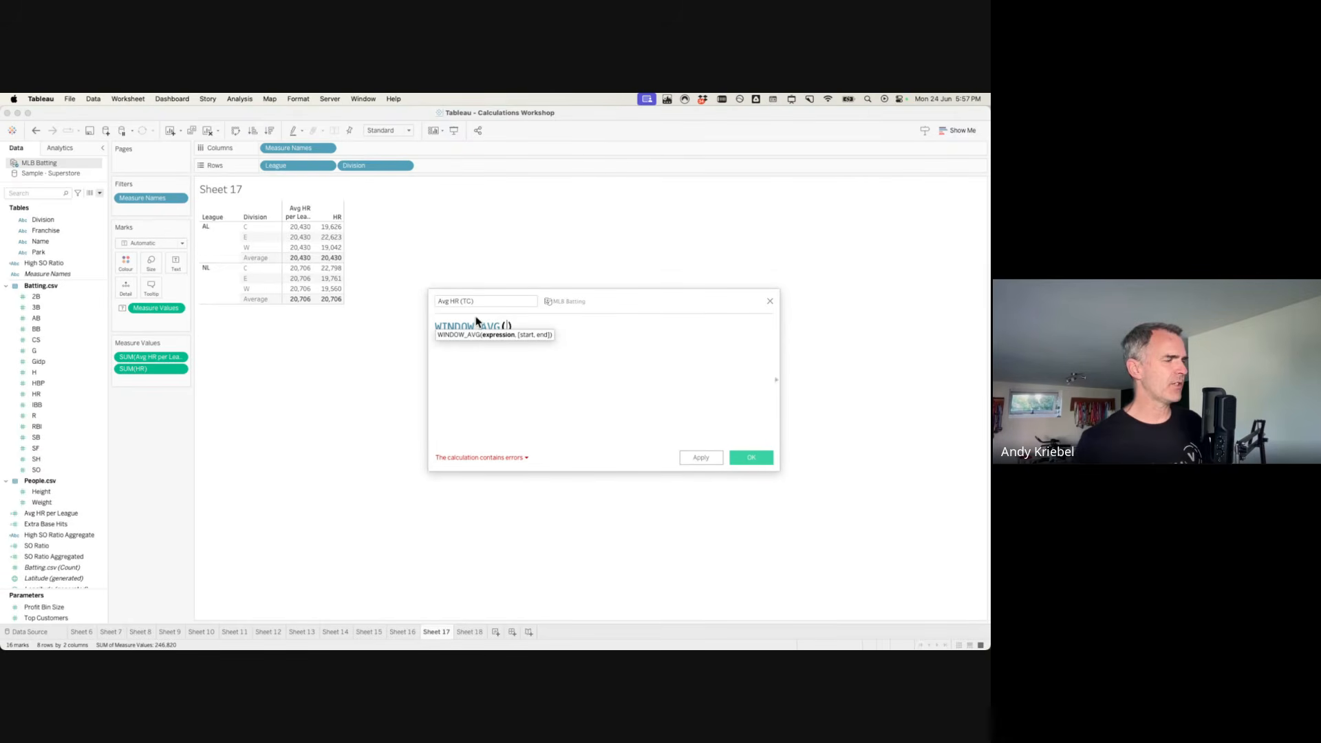
drag(145, 369, 507, 348)
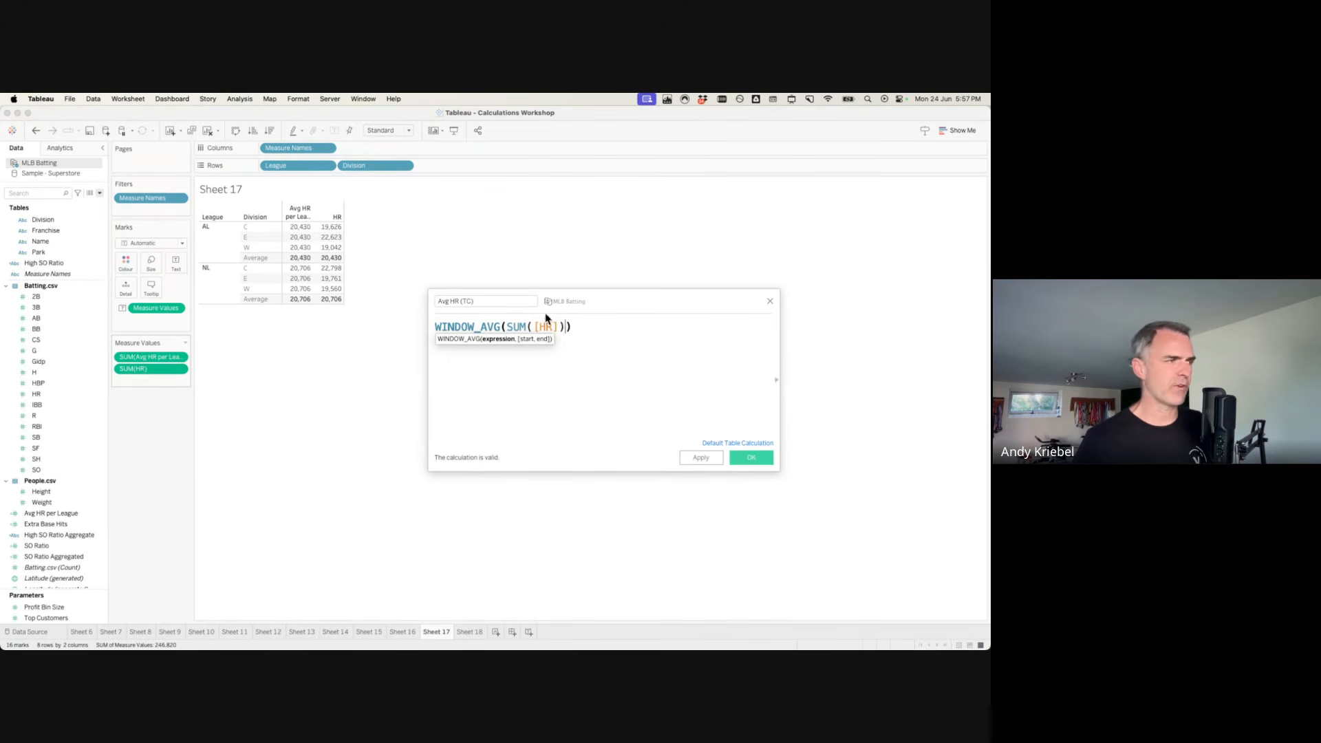
drag(507, 327, 562, 326)
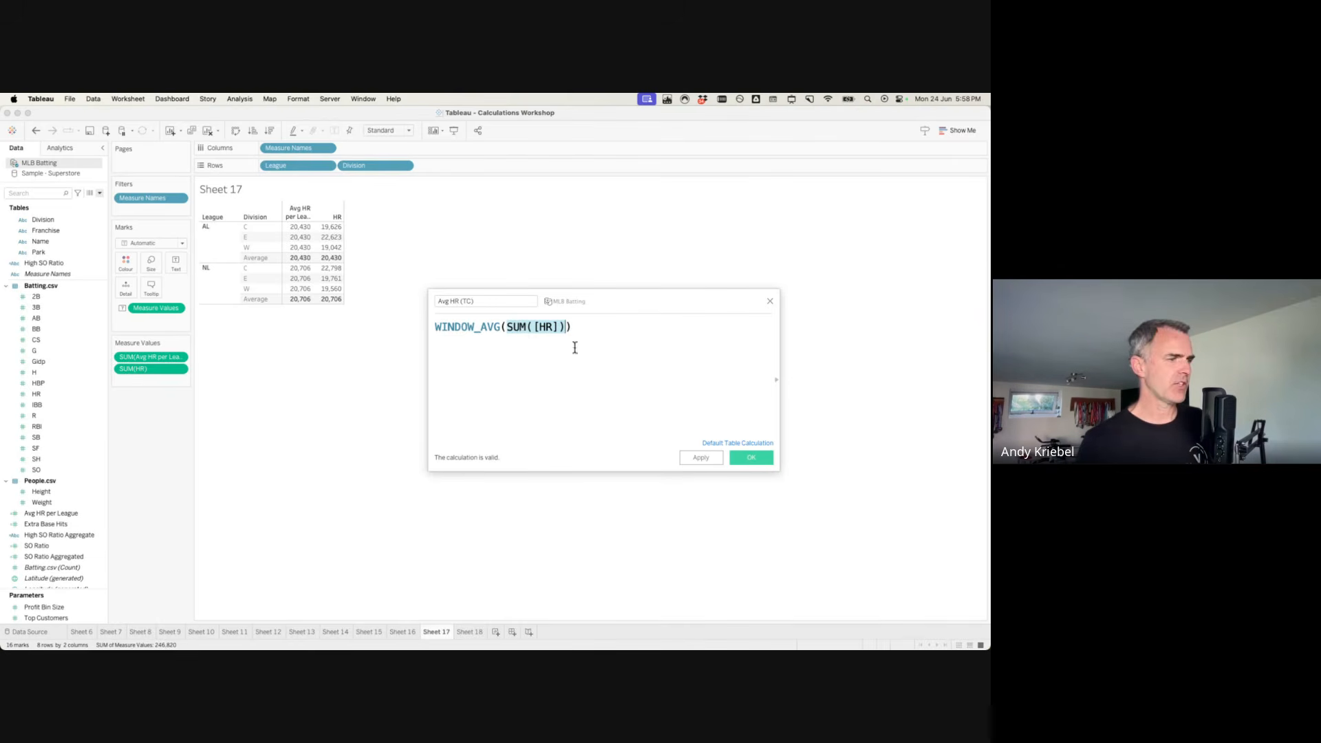
click(751, 458)
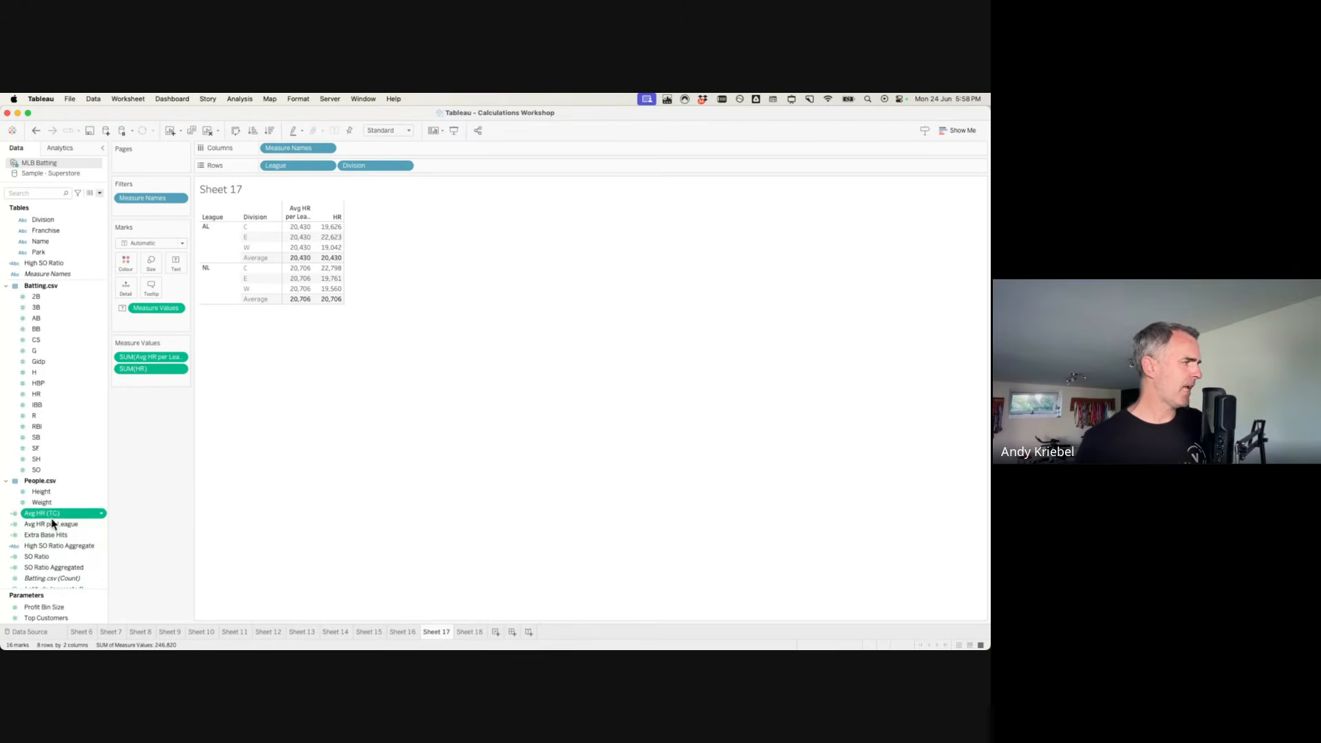
Add Avg HR (TC) to the table's measure values and compute it using specific dimensions with only Division selected.
drag(50, 515, 141, 384)
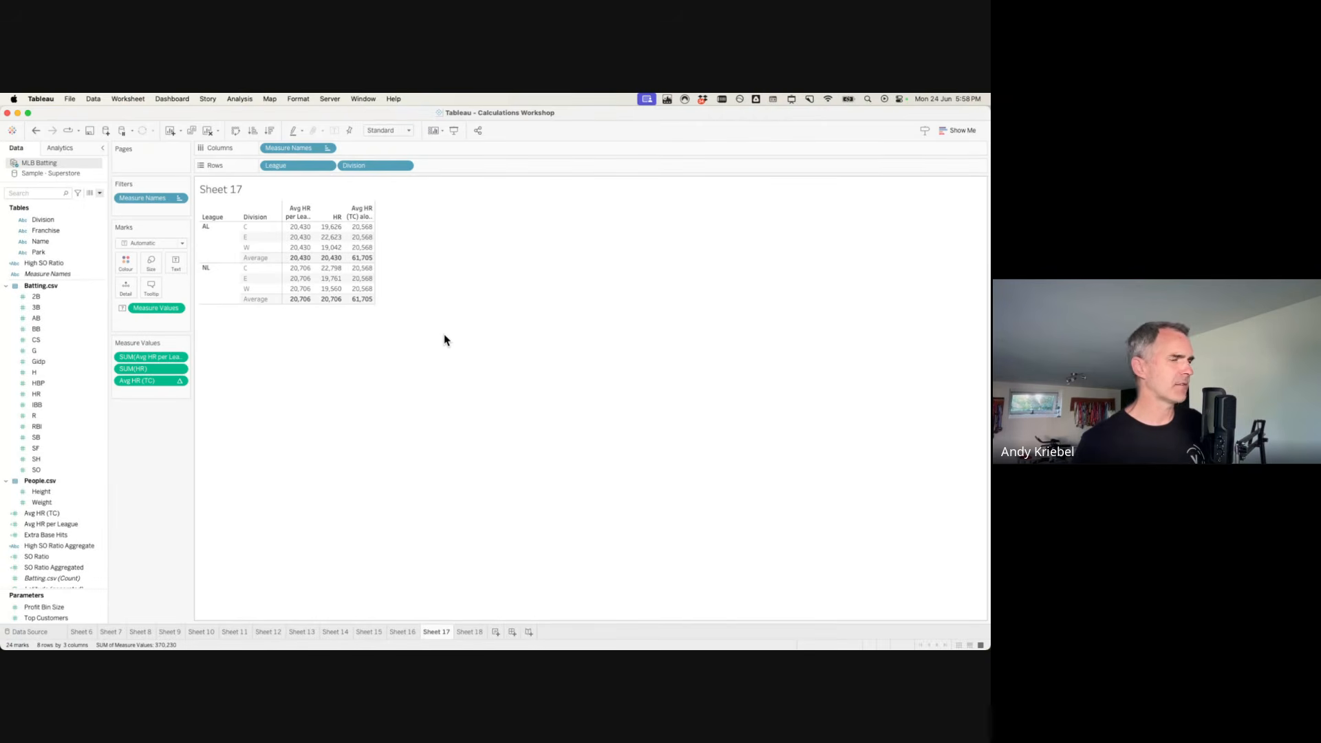
mouse_move(363, 241)
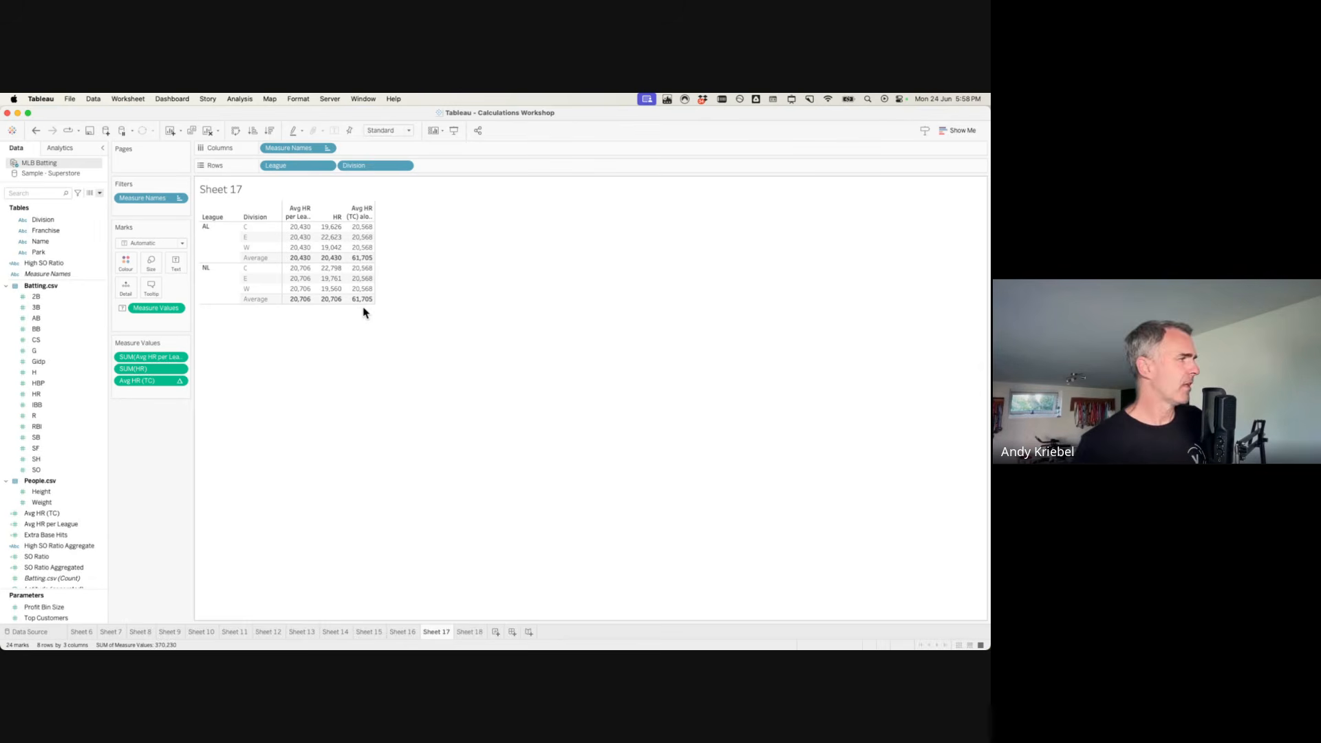
right_click(151, 382)
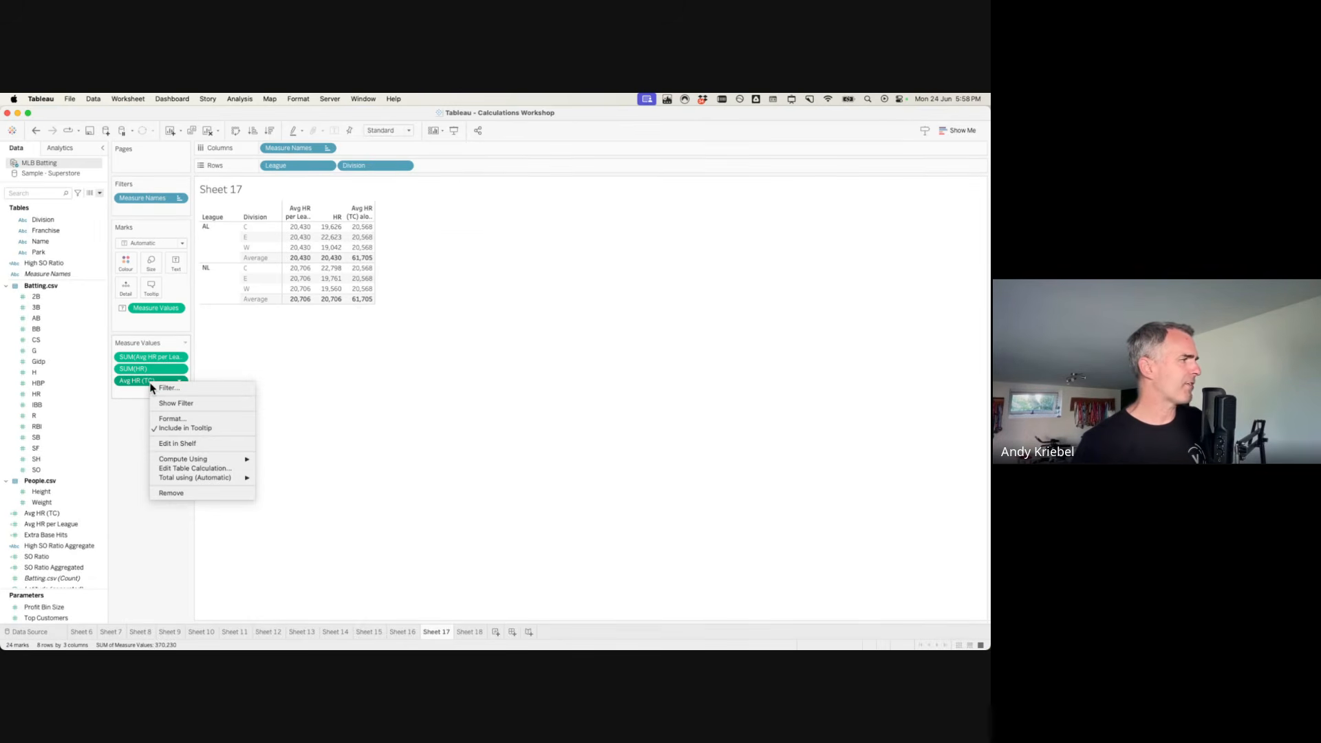
click(196, 468)
drag(595, 293, 594, 247)
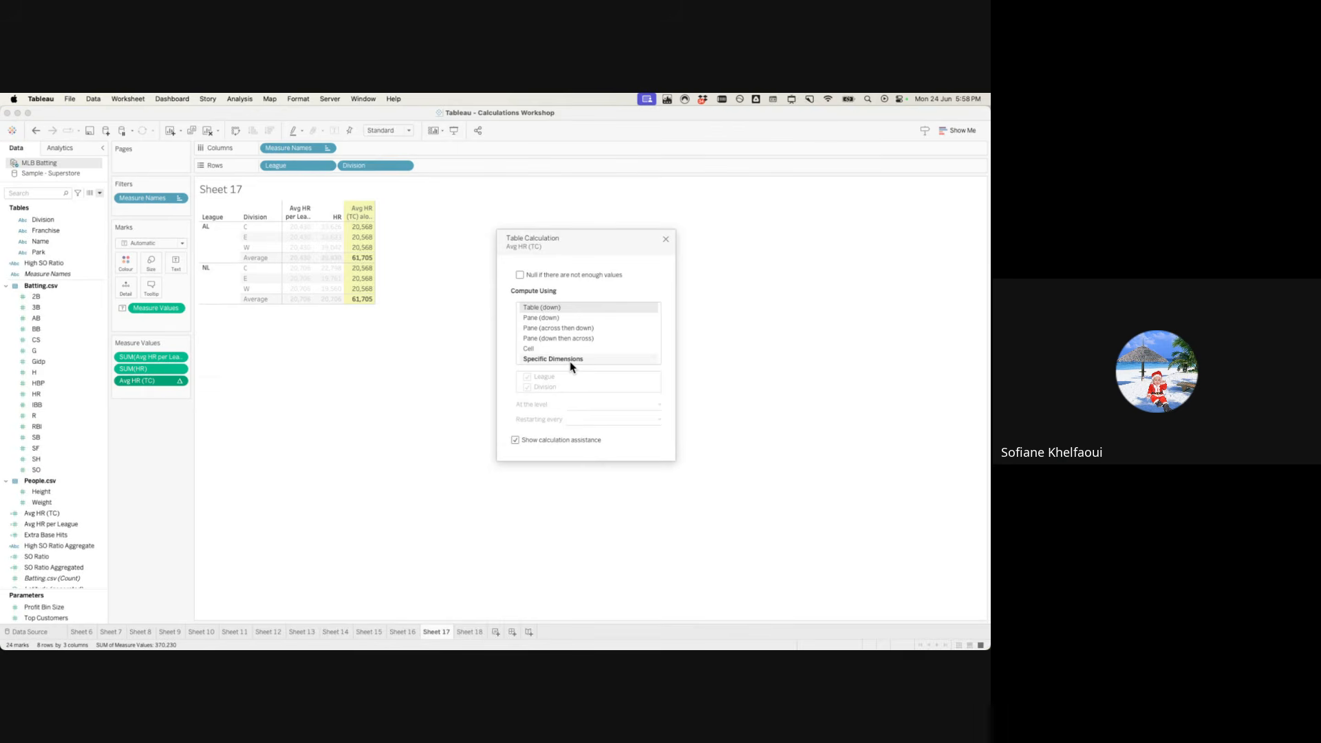
click(571, 365)
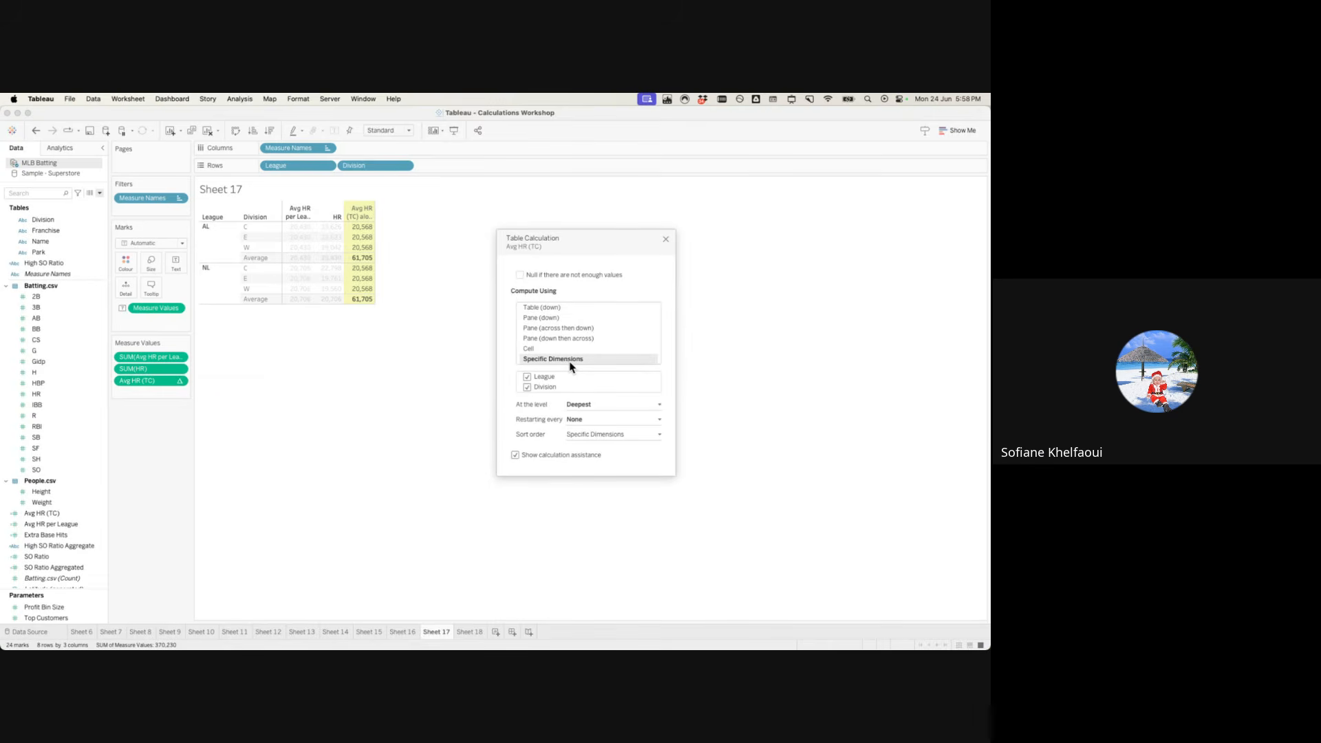
click(527, 377)
drag(529, 383, 529, 383)
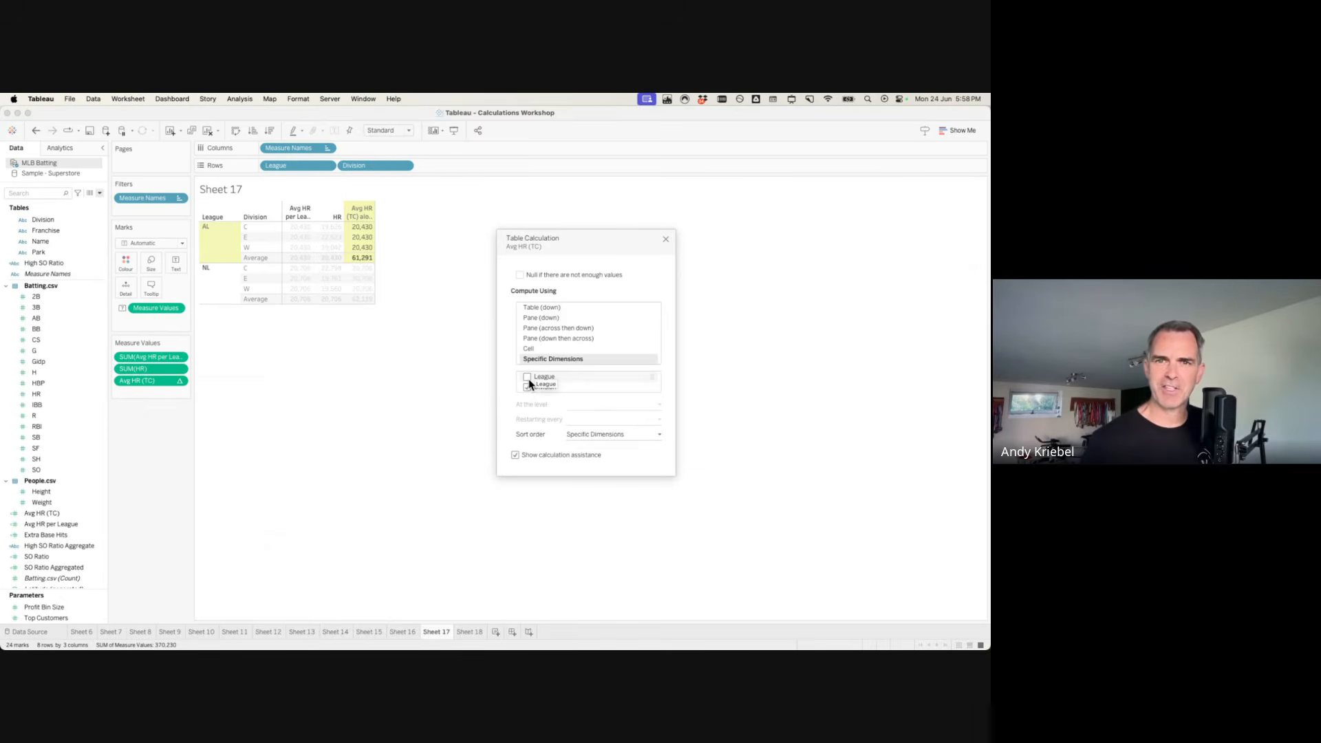
drag(529, 384, 530, 383)
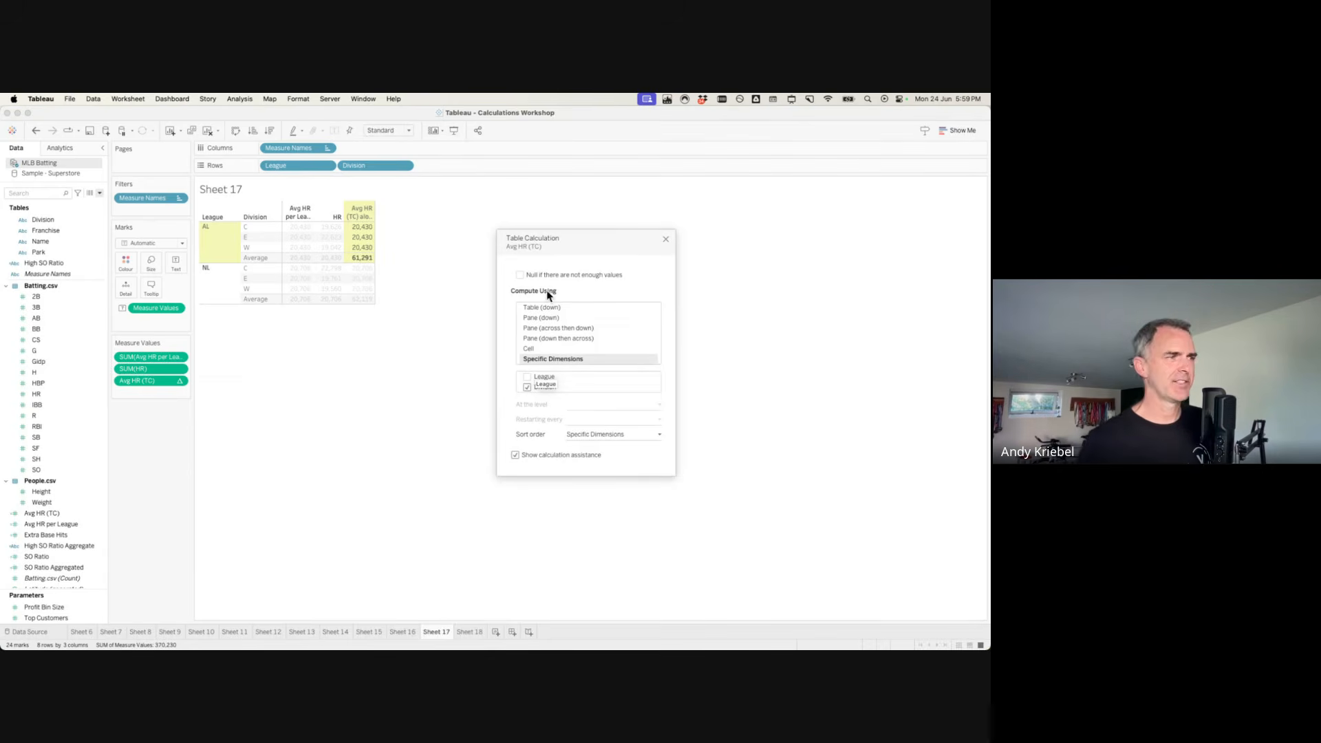
click(666, 240)
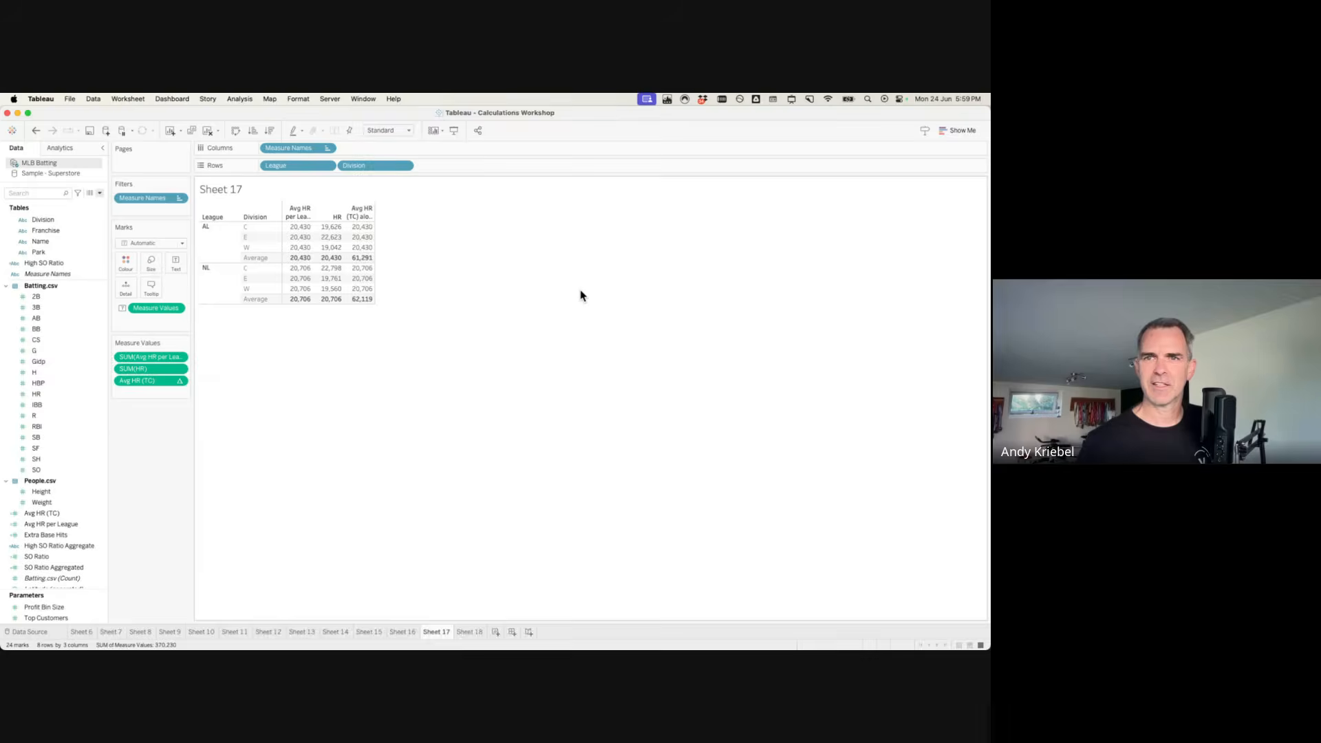
key(ctrl+Right)
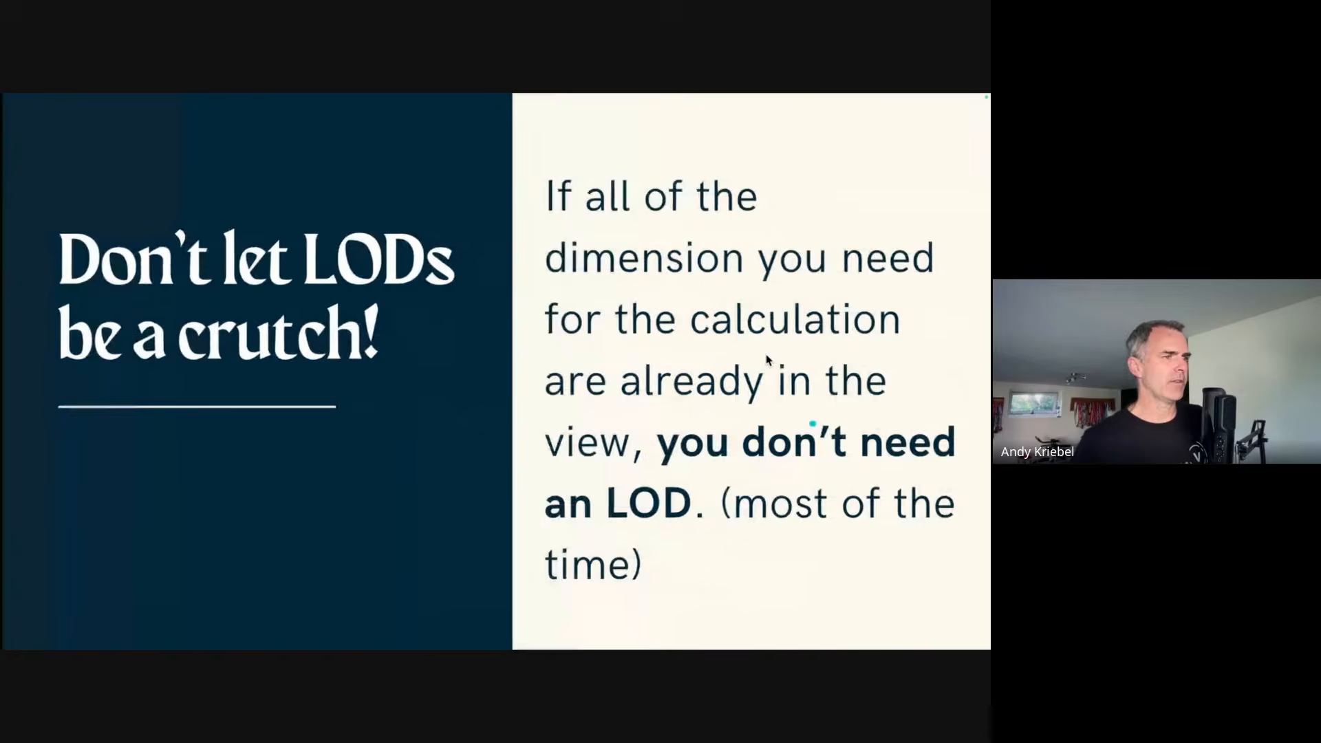
click(766, 355)
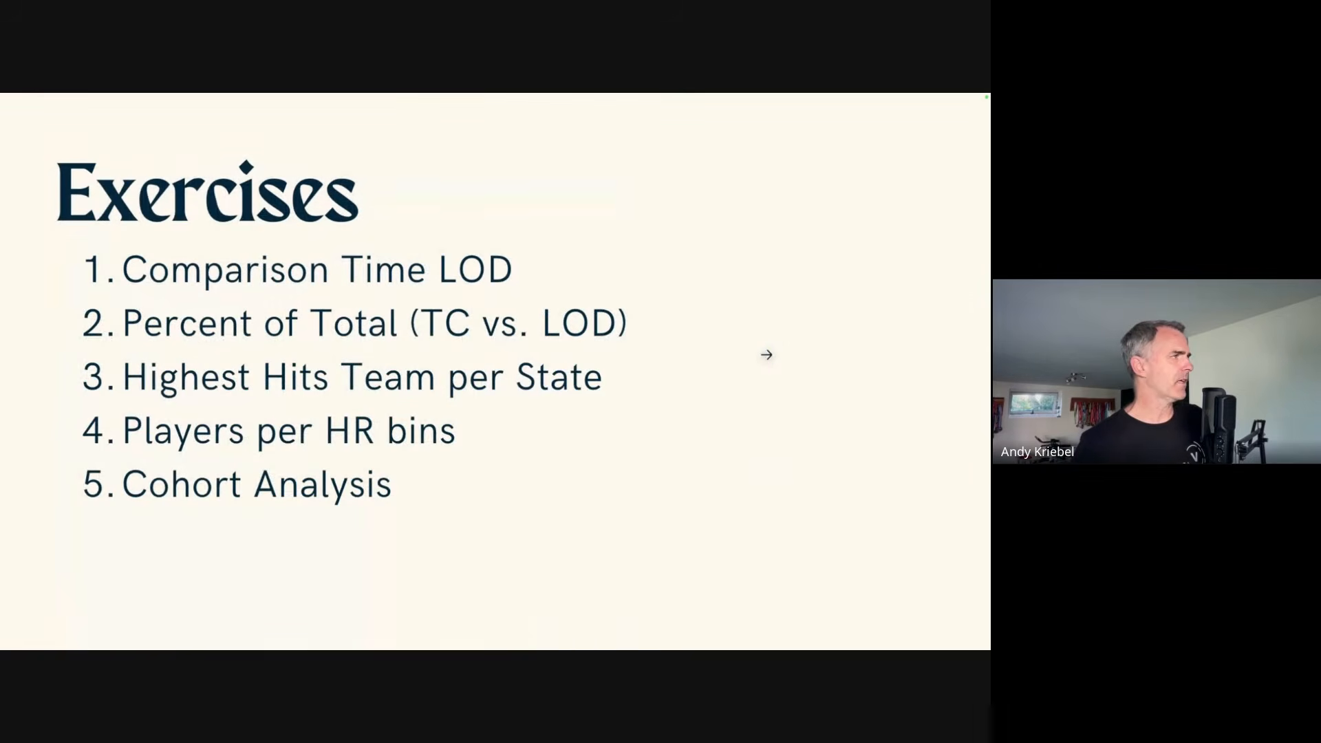
click(766, 355)
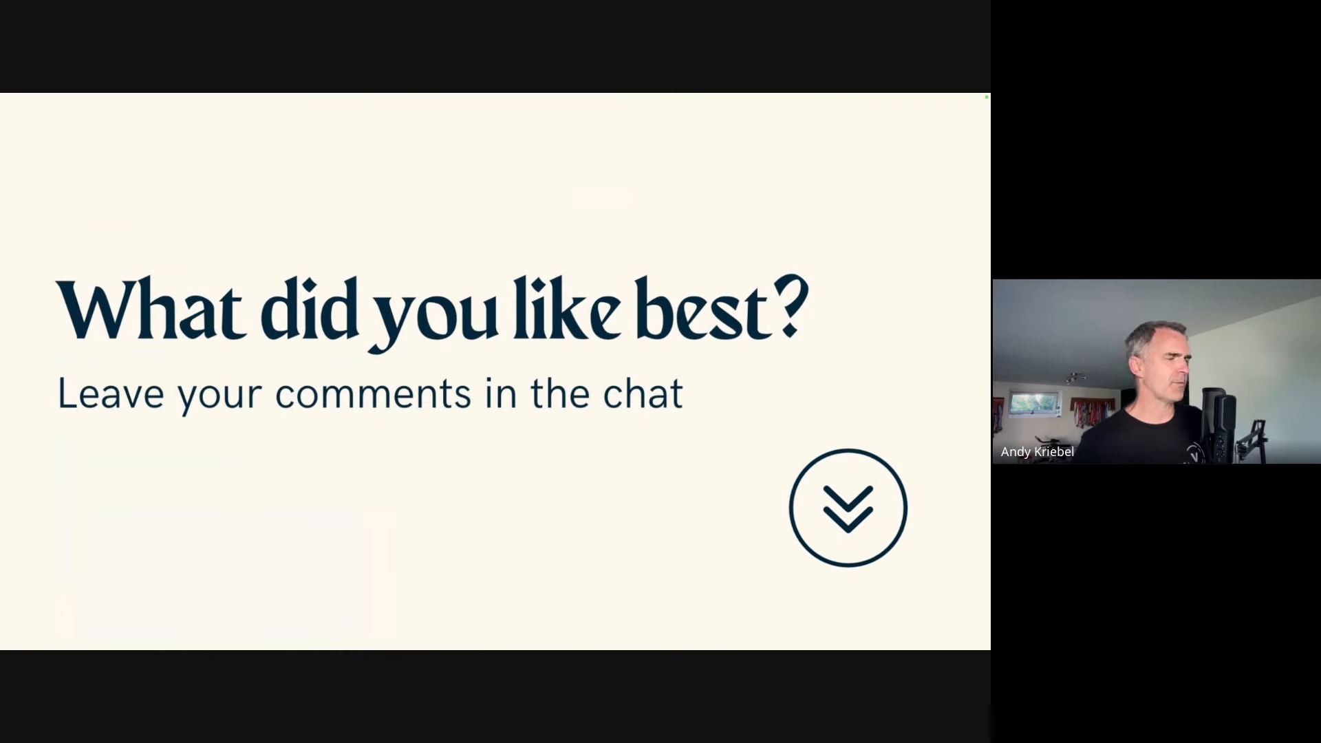
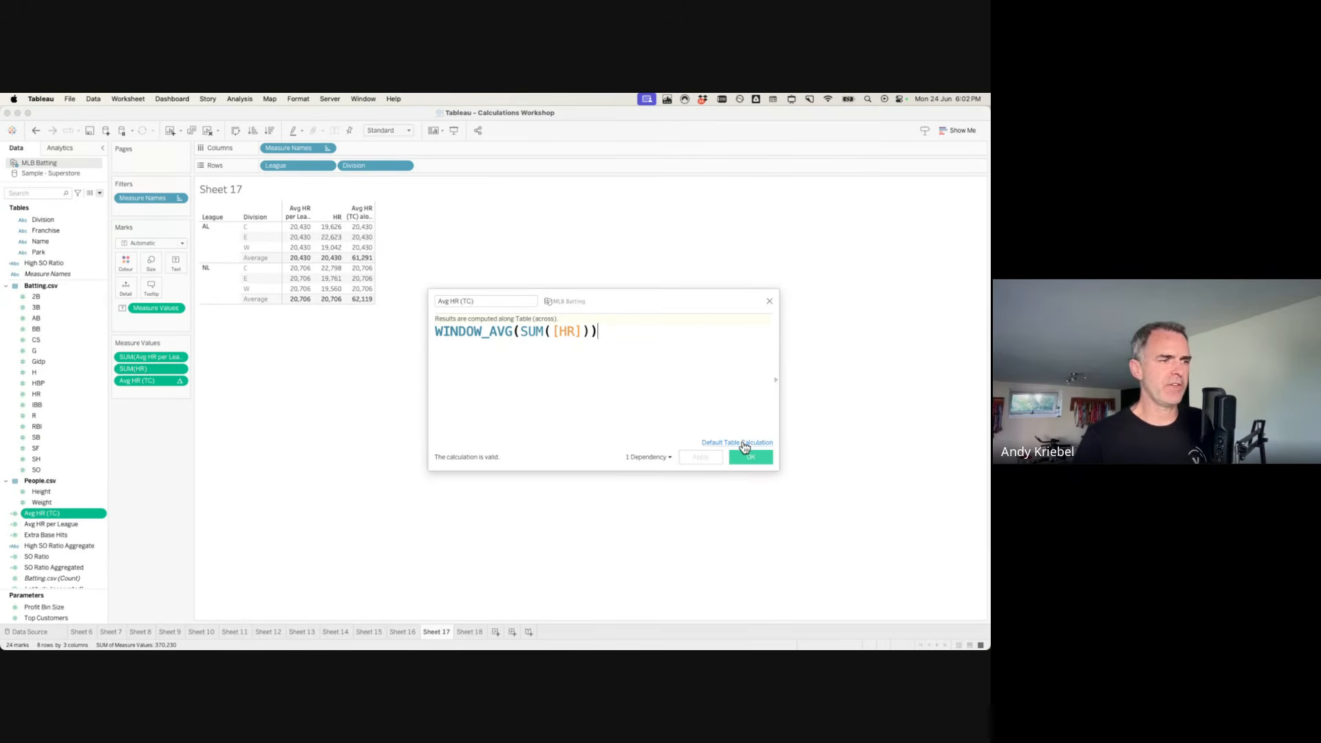
Open the default table calculation settings of Avg HR (TC) and set it to compute using League.
click(743, 443)
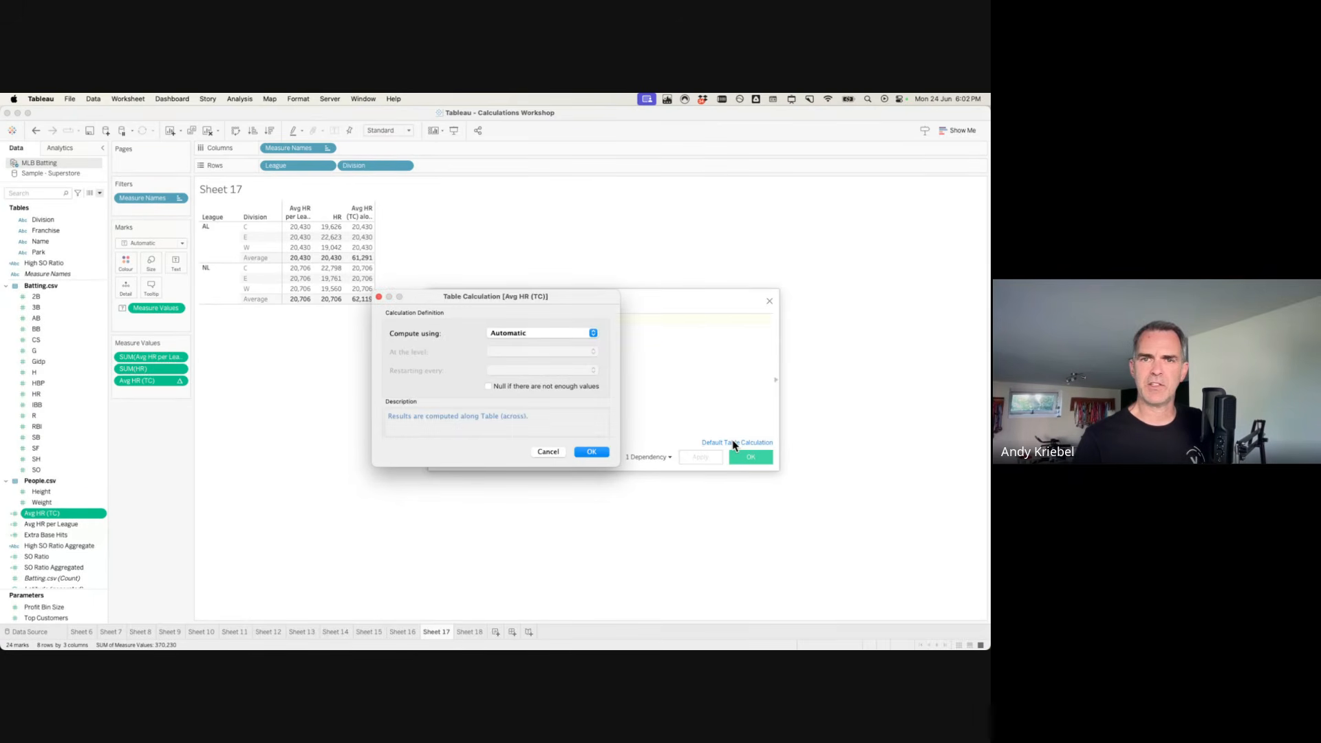
click(525, 336)
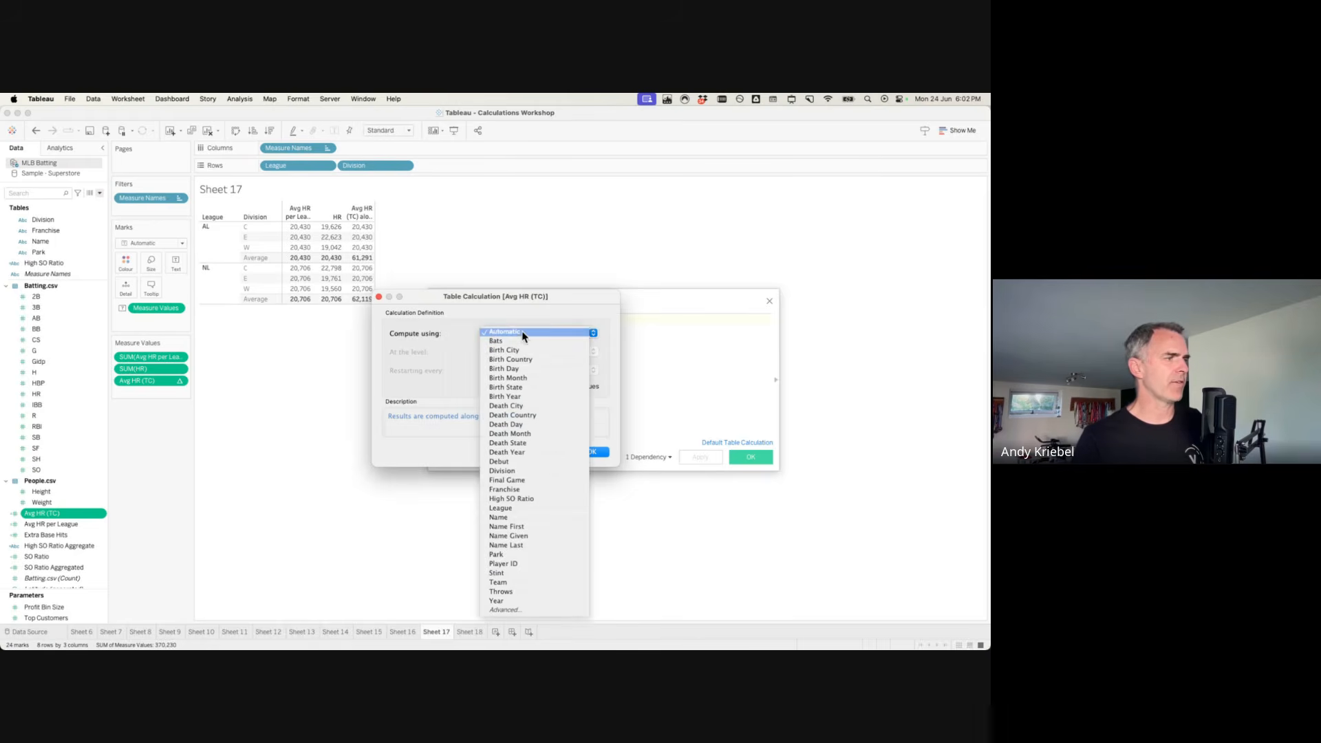
click(432, 336)
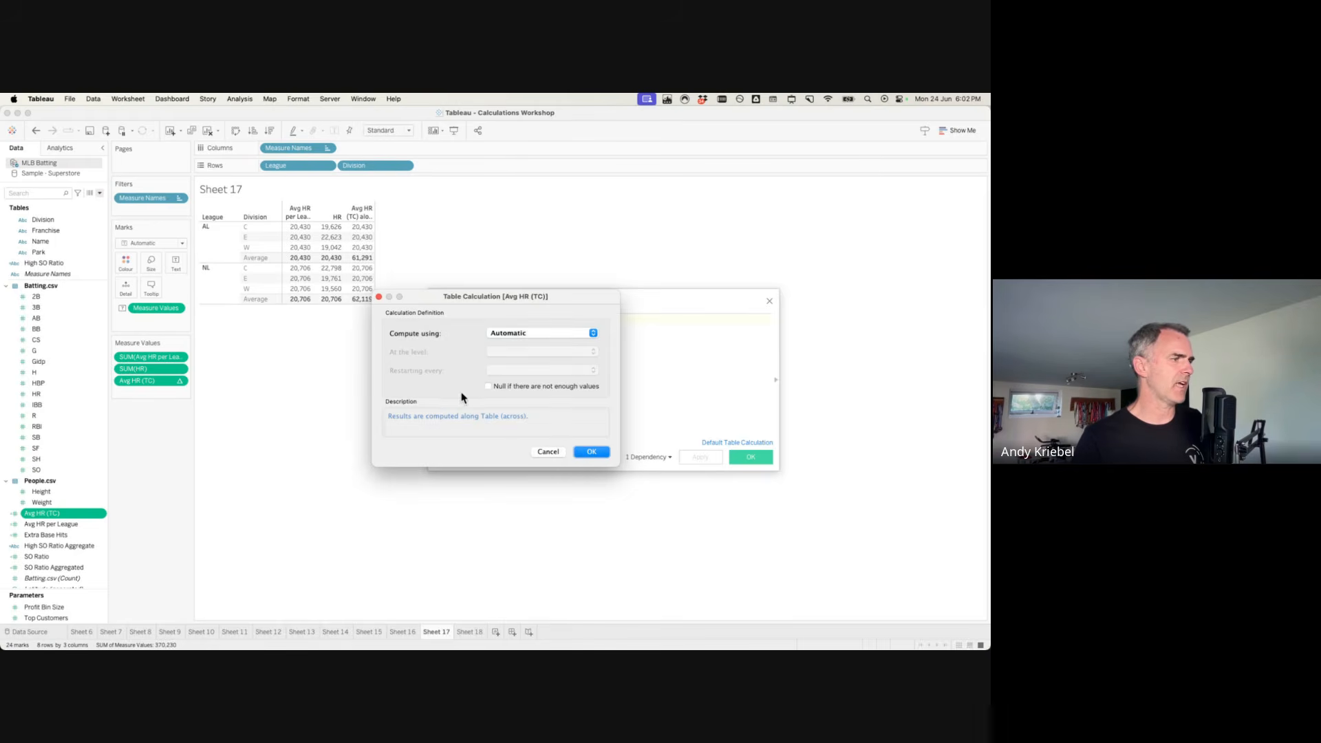
click(507, 336)
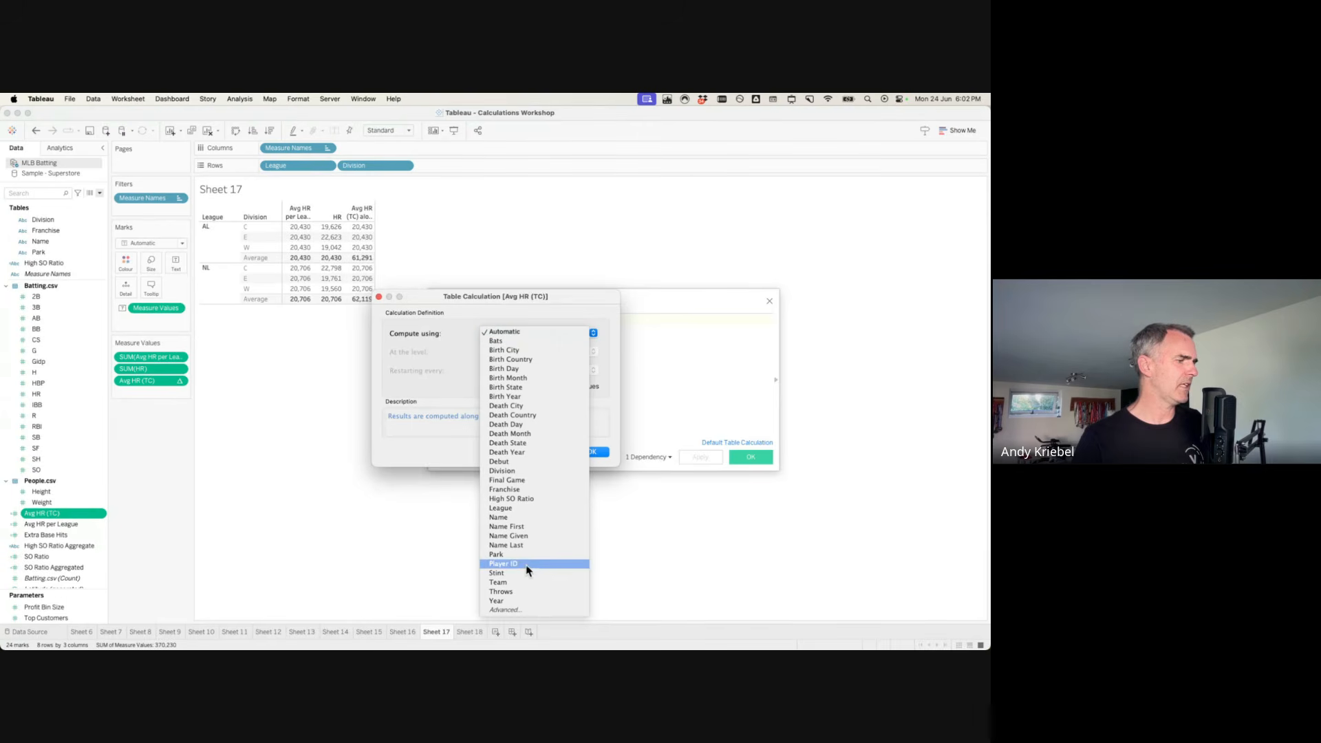
click(518, 509)
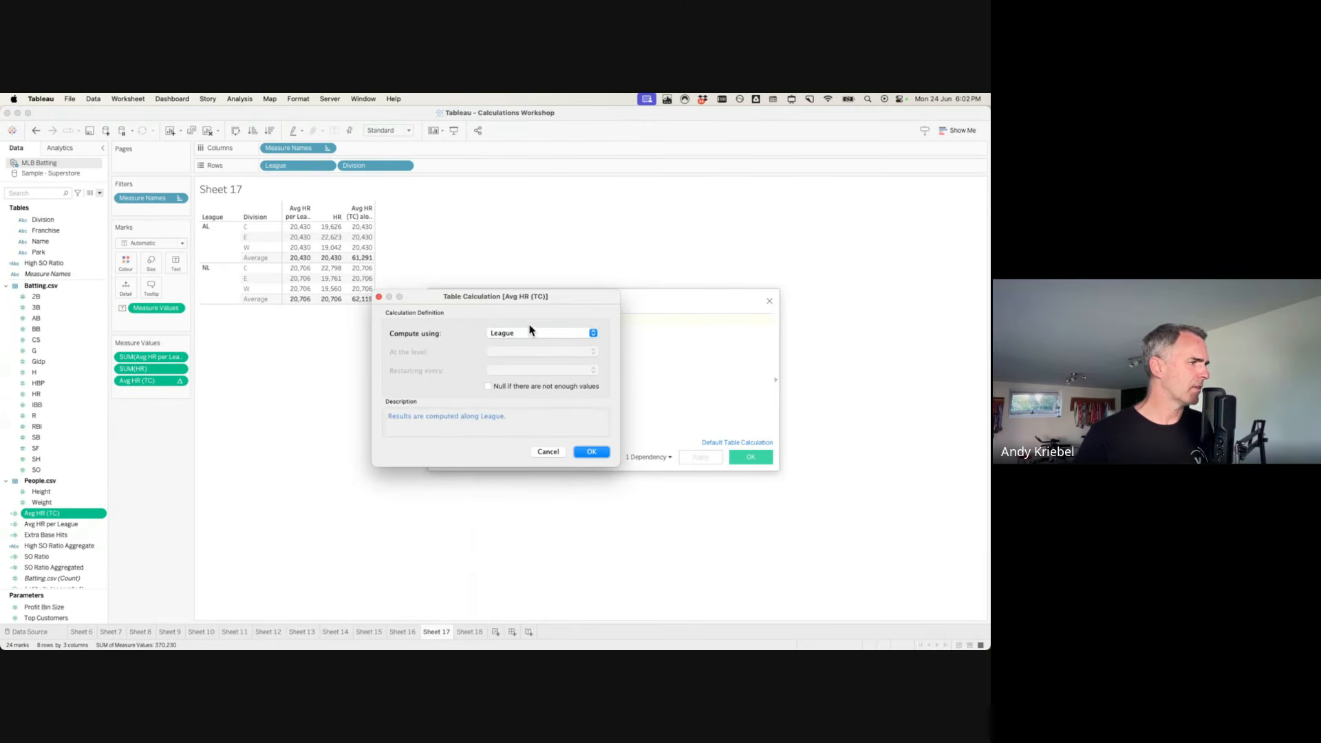
Replace League with Division as the addressing field in the advanced settings of the default table calculation.
click(527, 334)
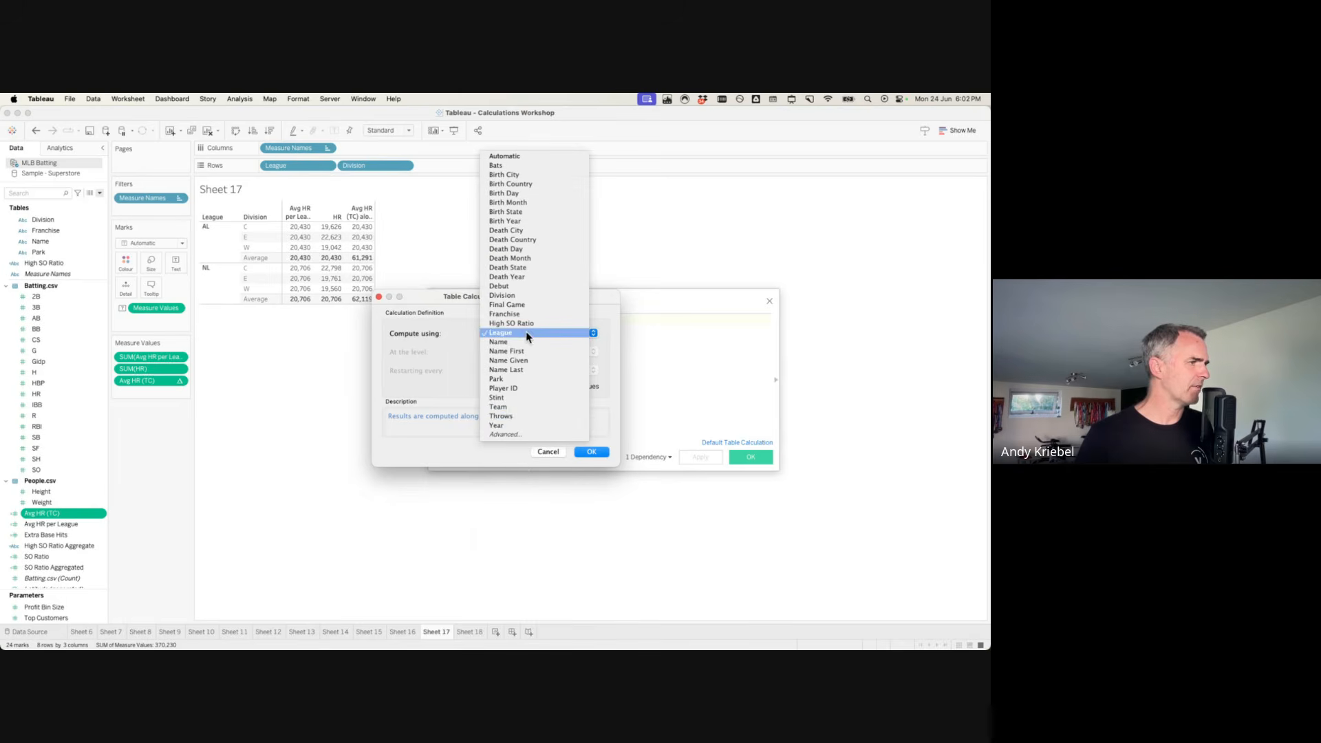
click(509, 435)
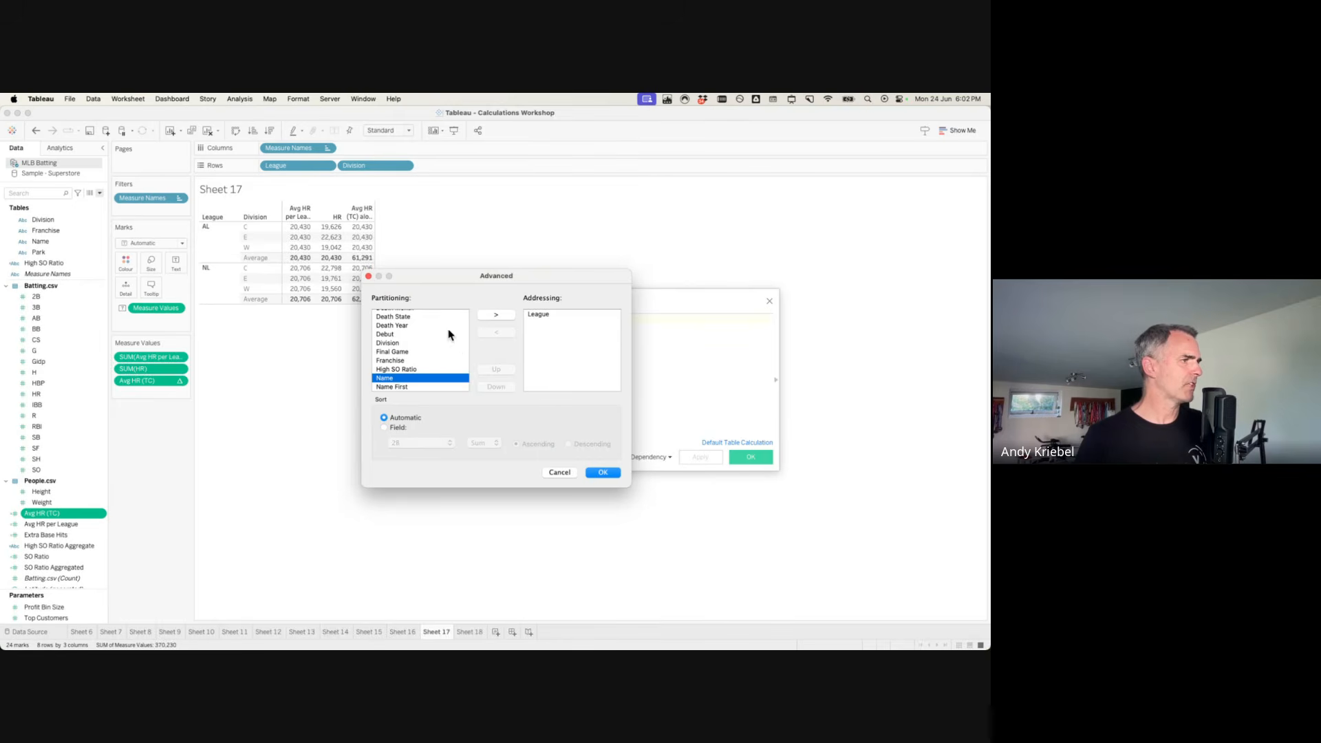
click(538, 314)
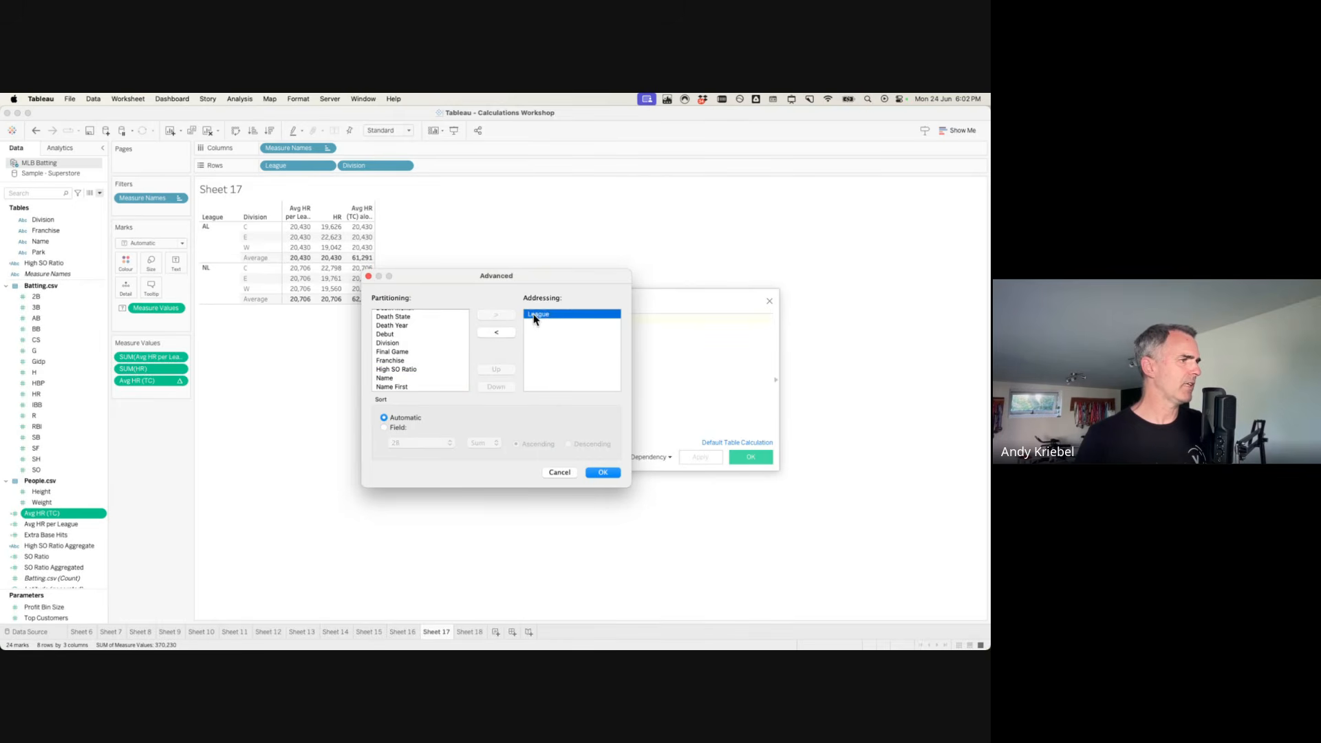
click(495, 335)
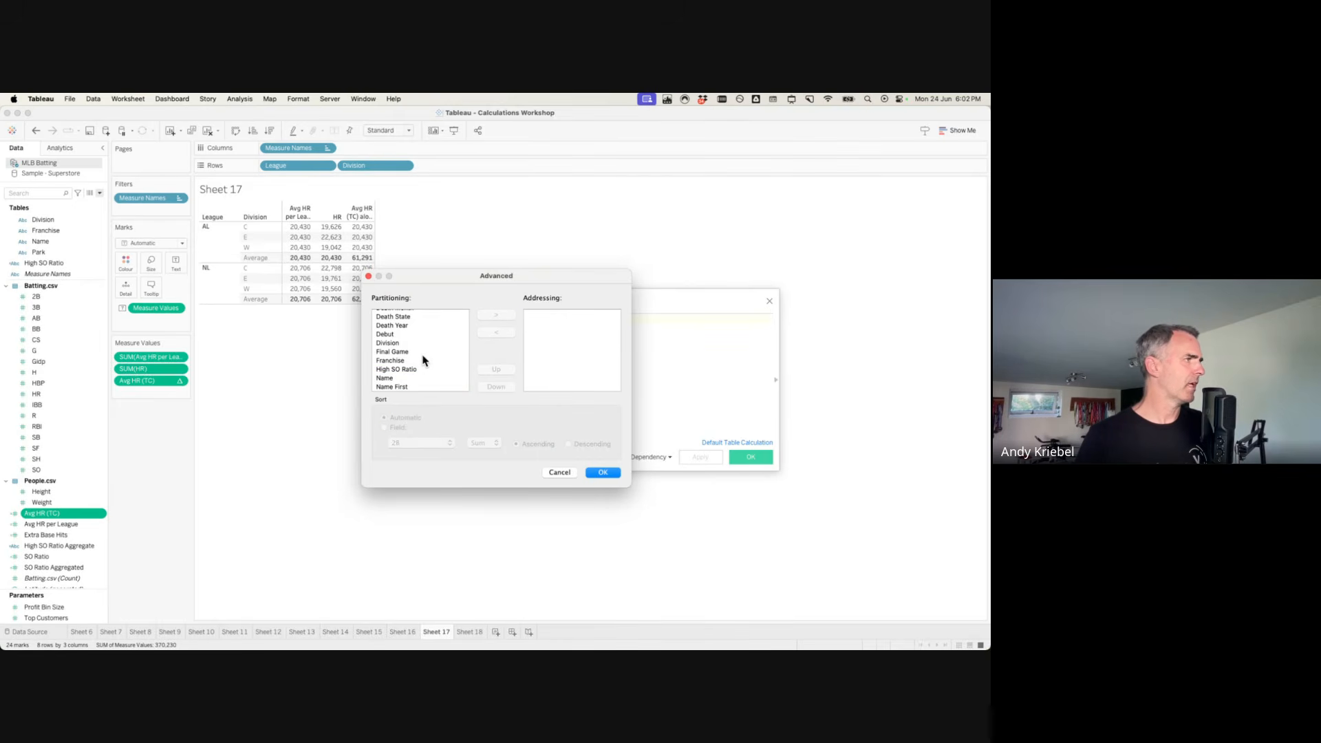
scroll(421, 358, up, 5)
scroll(418, 354, down, 4)
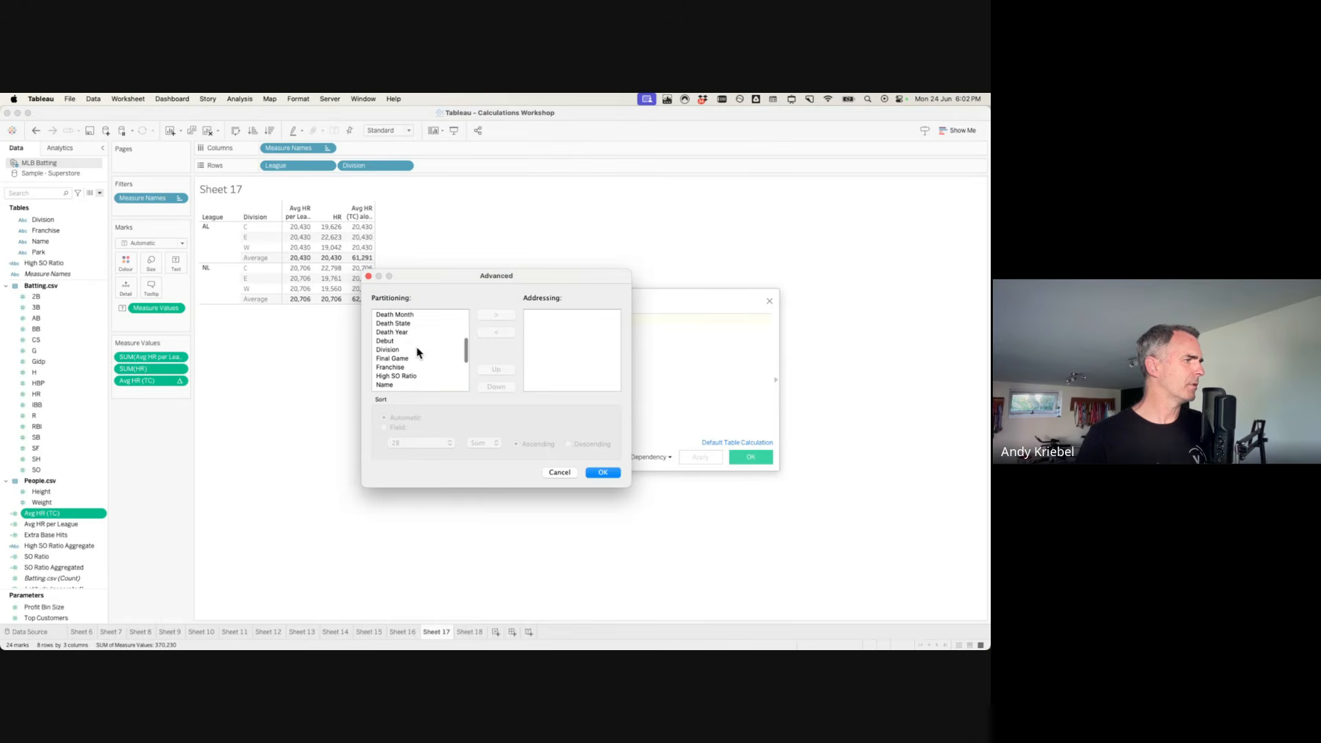
click(418, 350)
click(496, 315)
click(603, 472)
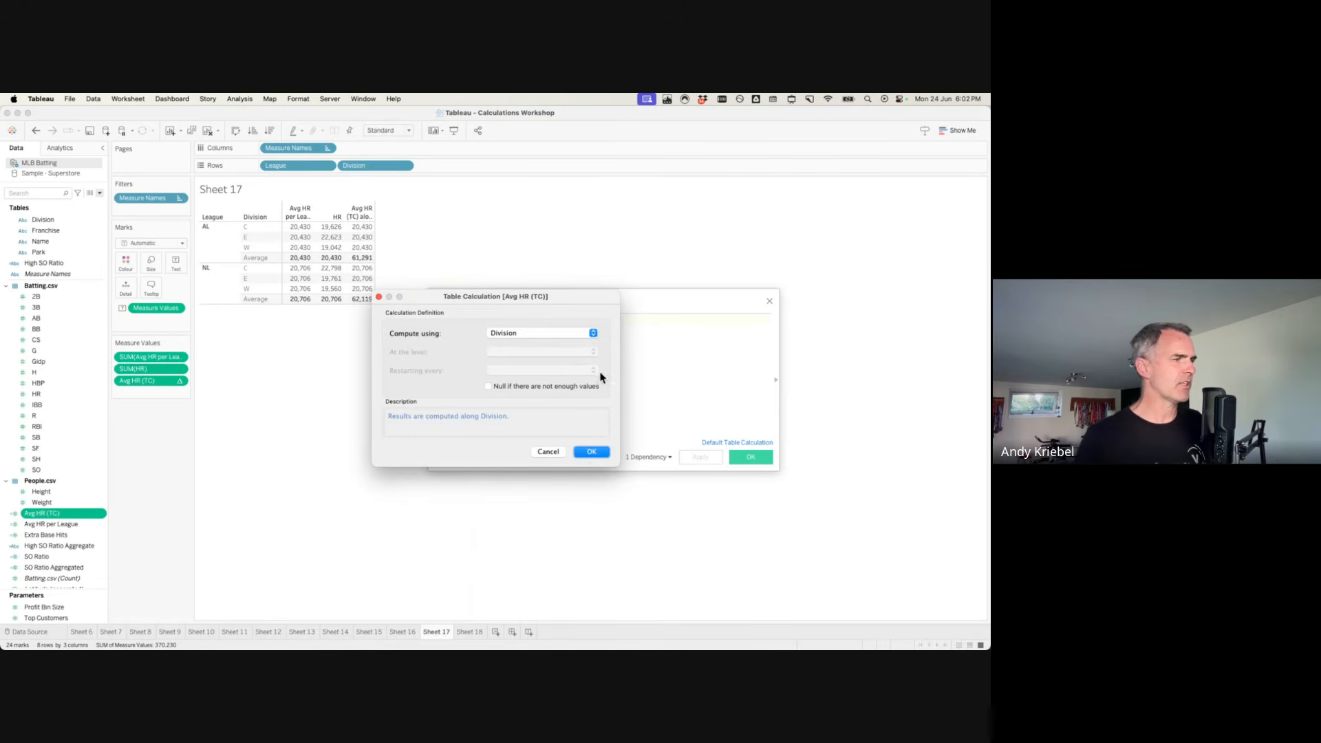
Save the default table calculation and add a second copy of Avg HR (TC) to the table's measure values.
click(589, 453)
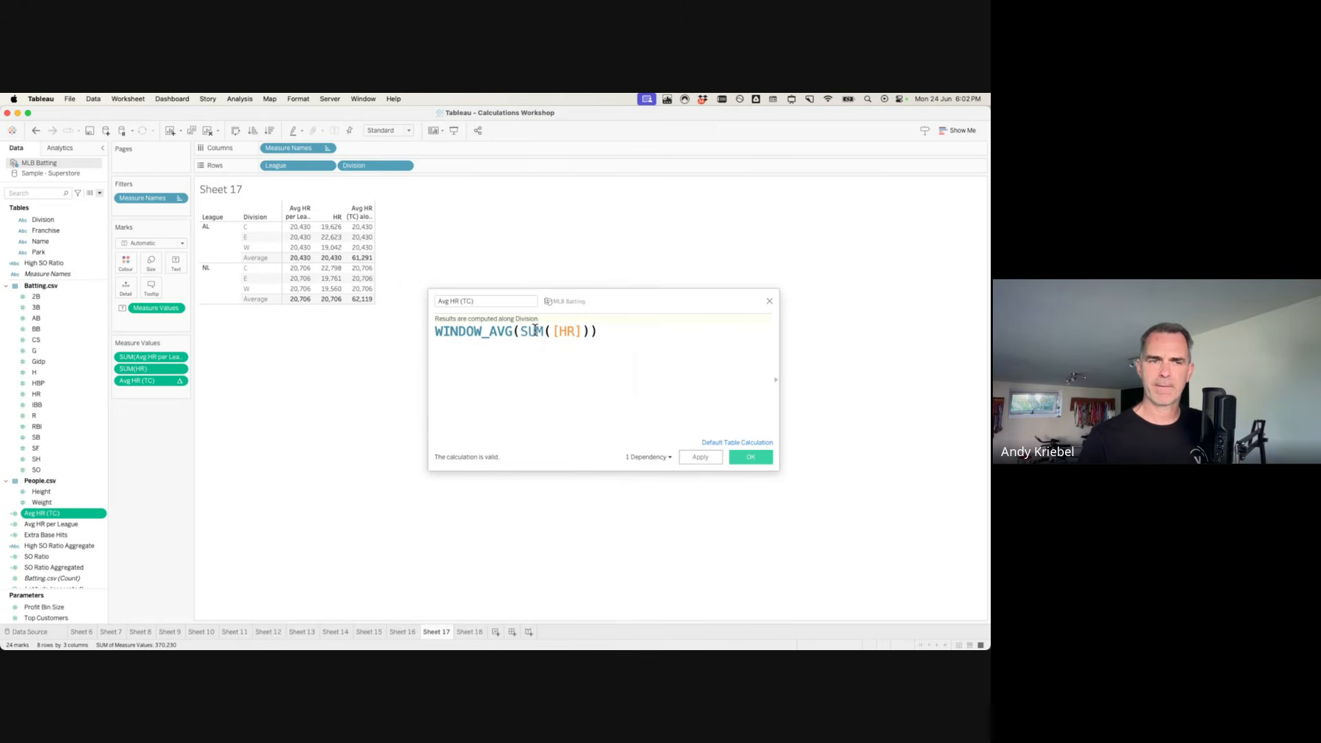
click(738, 458)
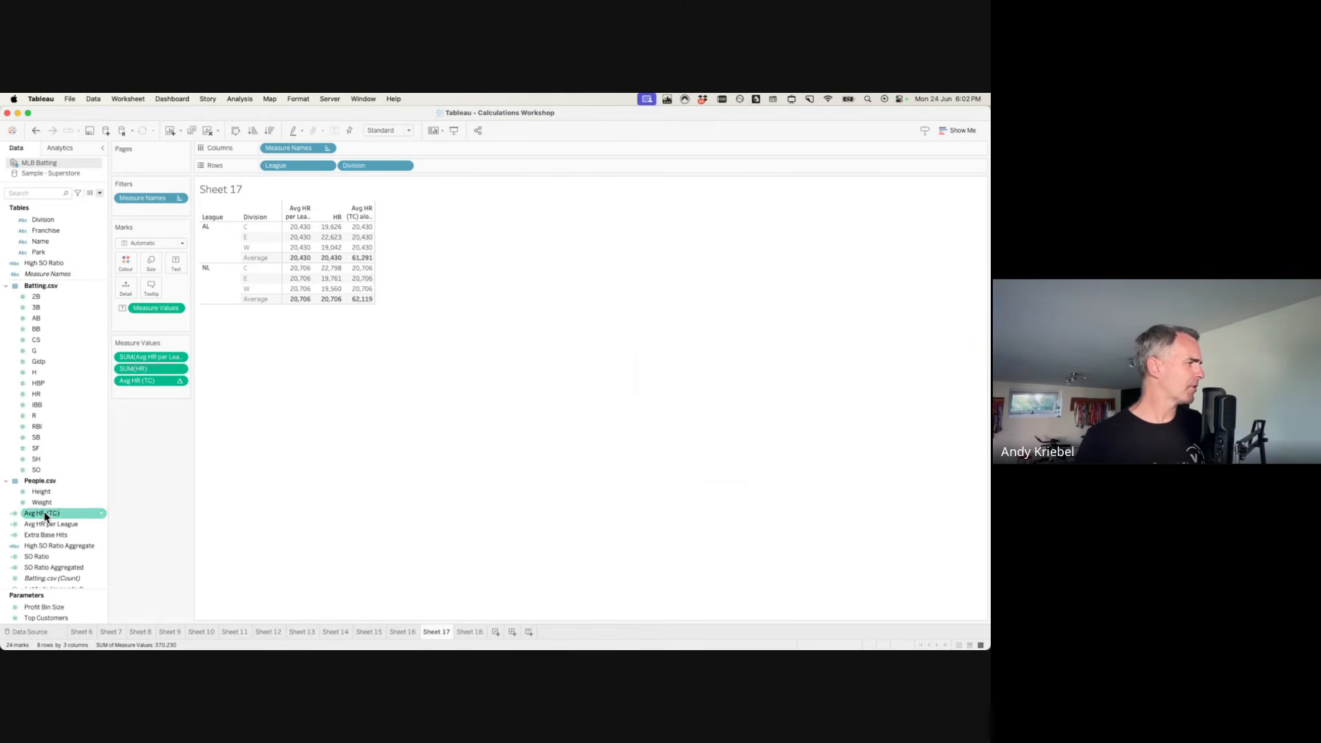
drag(44, 511, 141, 392)
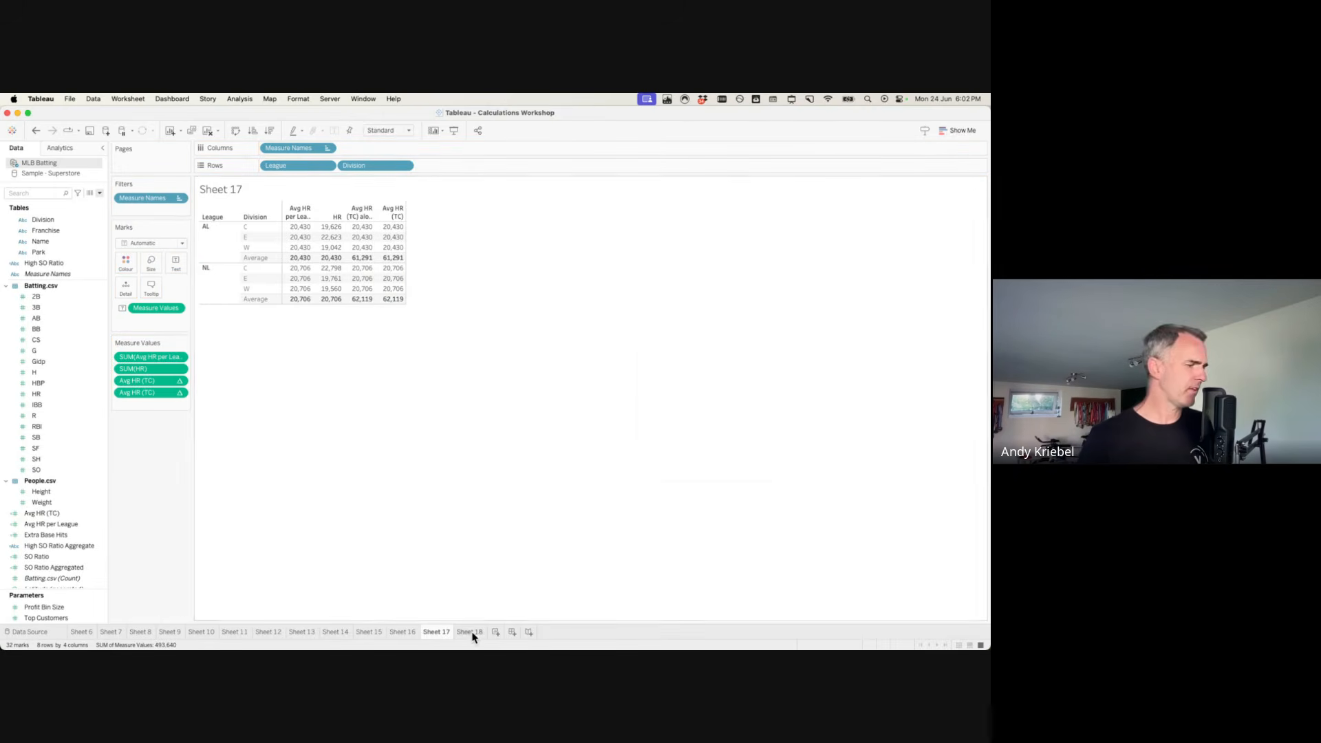
Build a table on a new sheet with Park and Throws on rows and Avg HR (TC) as the displayed measure.
click(495, 631)
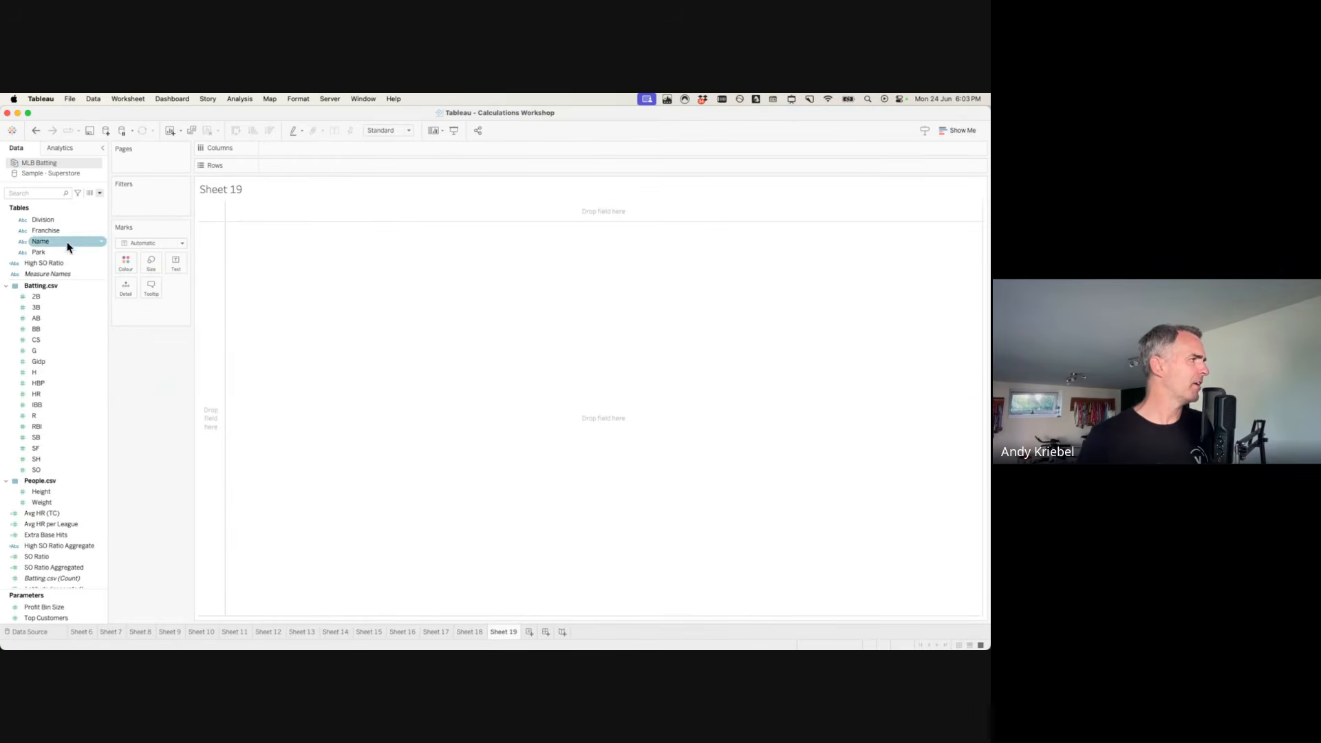
drag(64, 255, 219, 289)
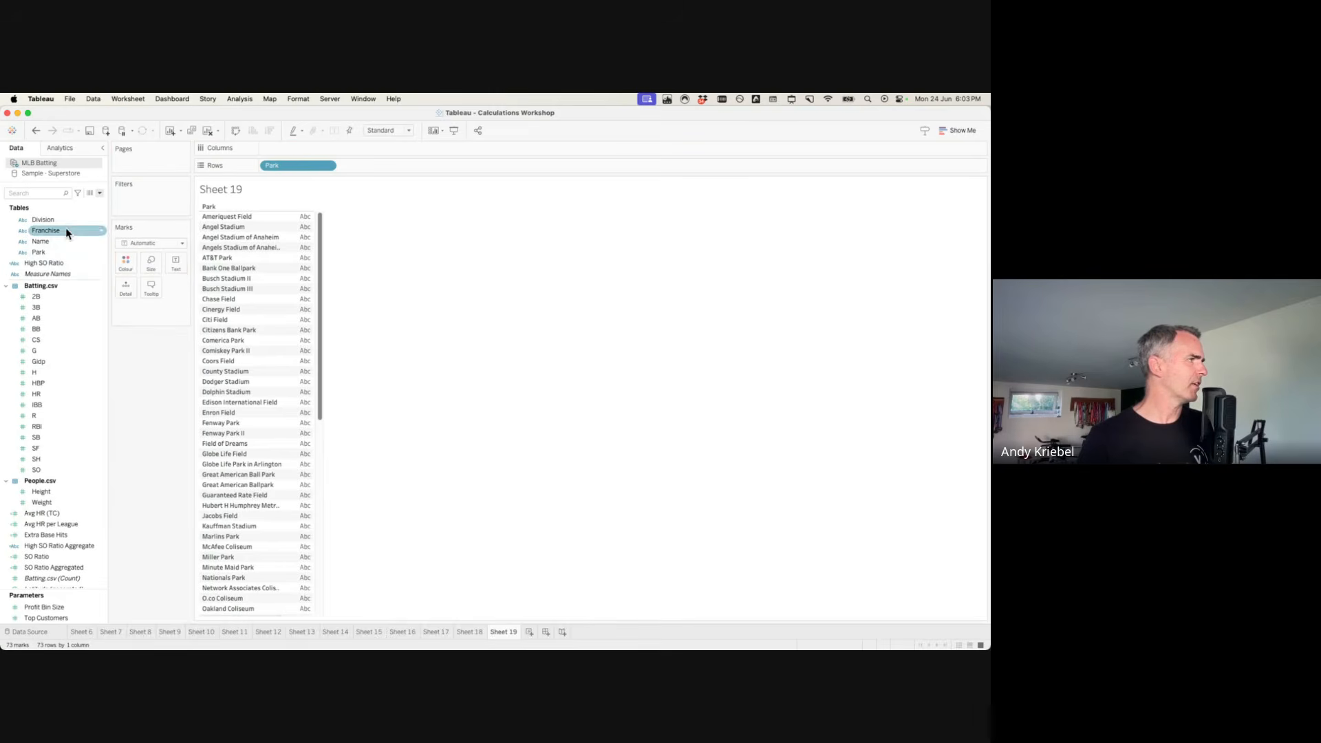
drag(71, 231, 42, 342)
scroll(42, 340, up, 5)
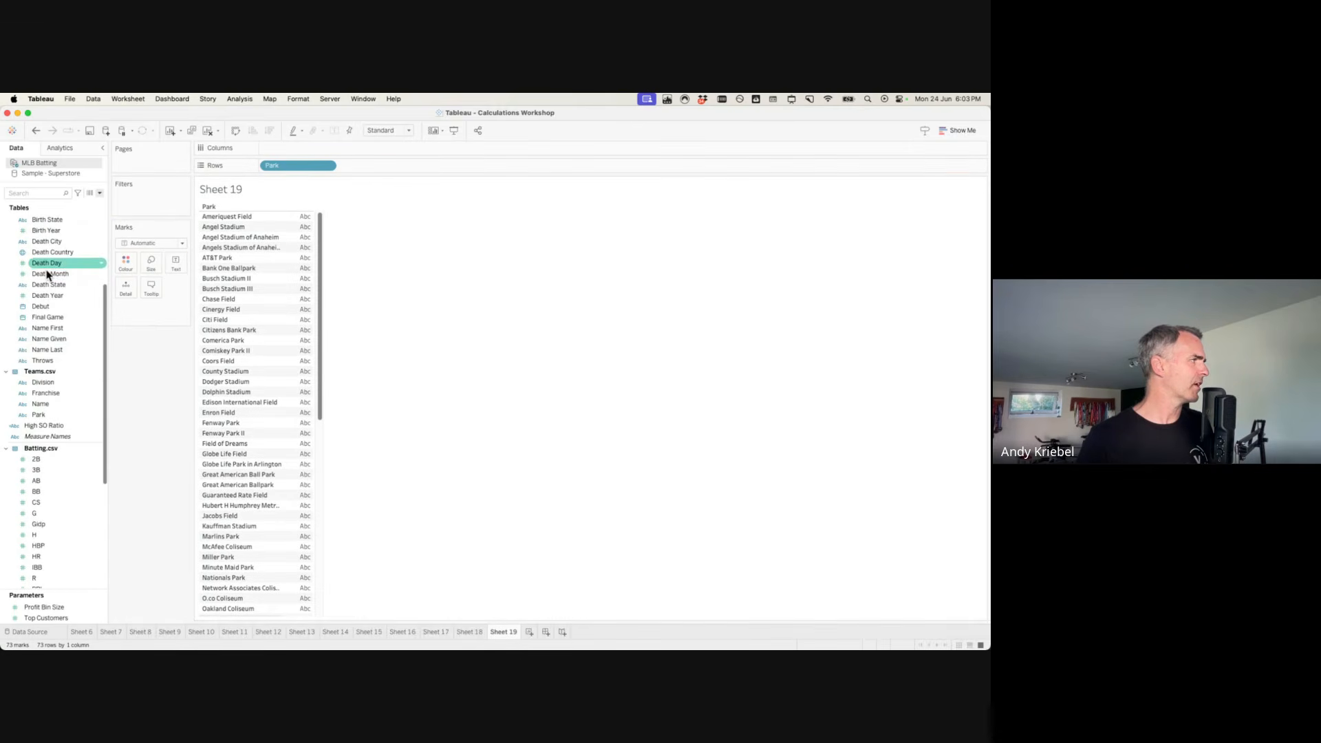
scroll(58, 313, up, 1)
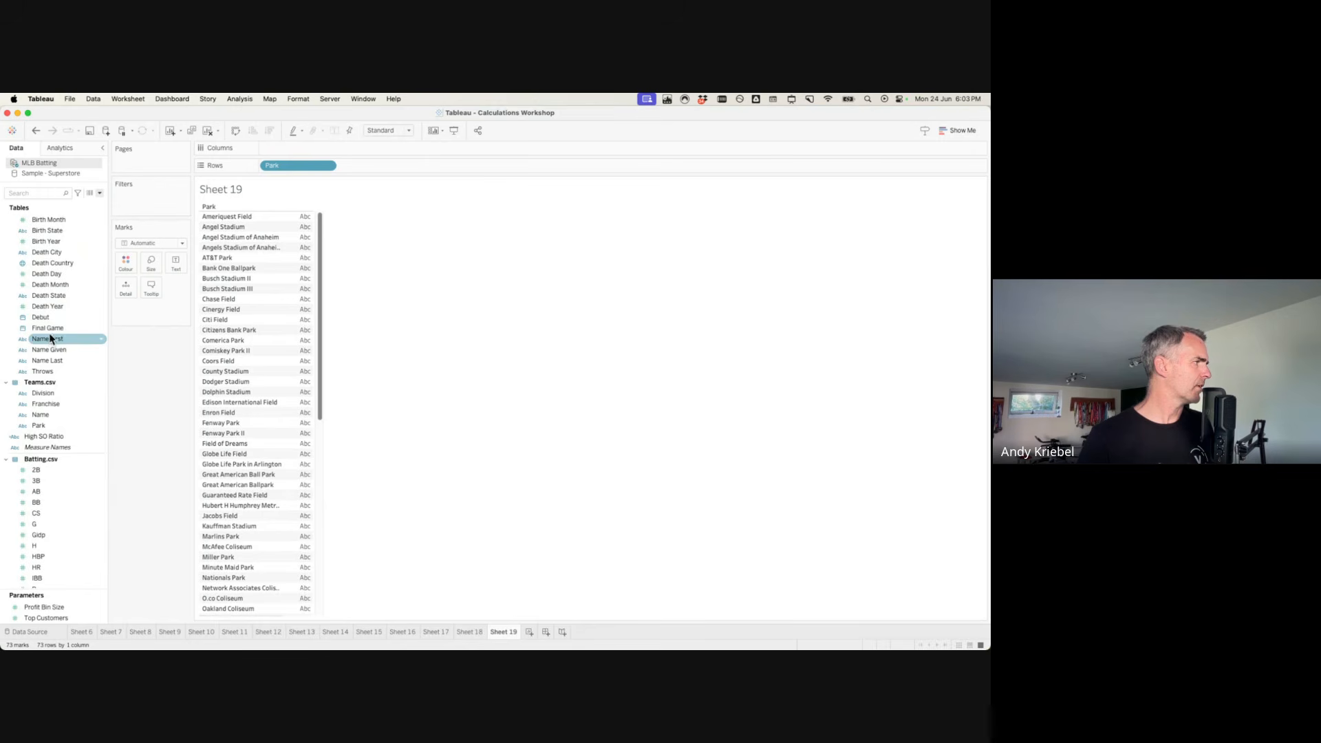
drag(42, 375, 384, 166)
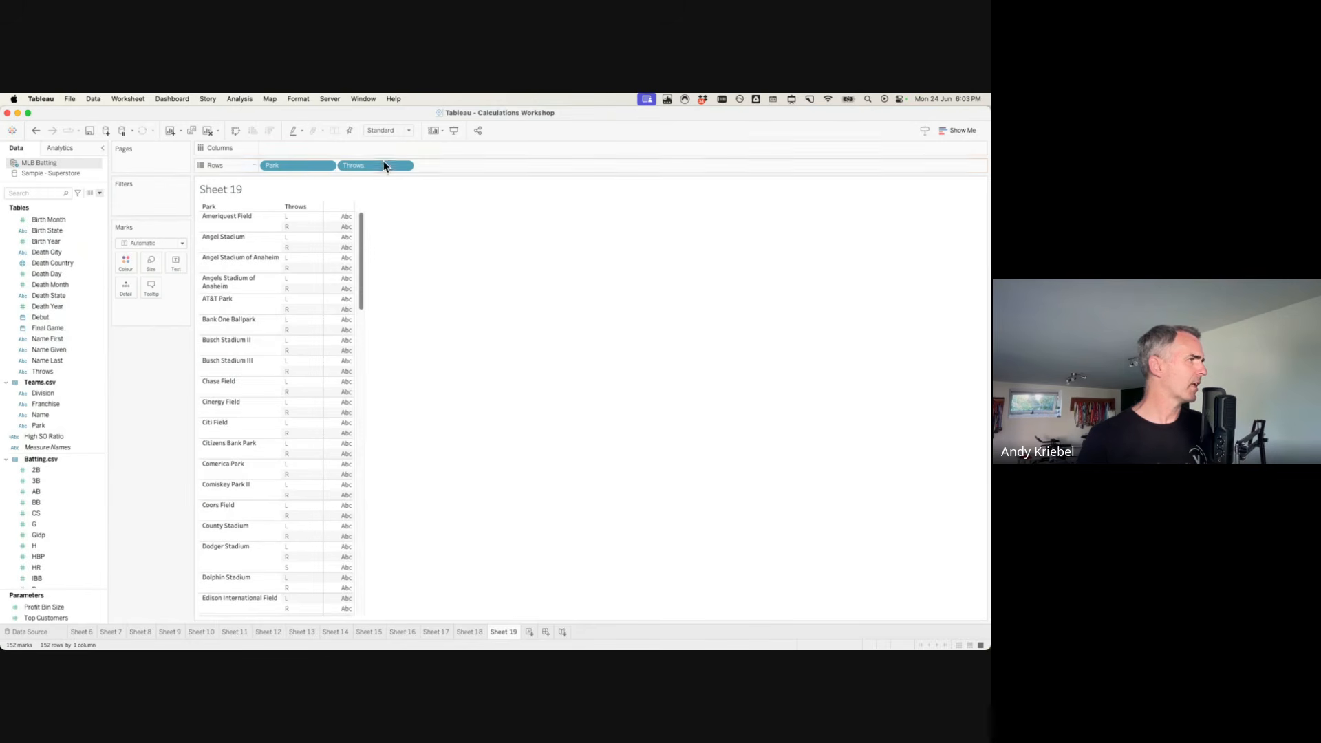
scroll(38, 493, down, 10)
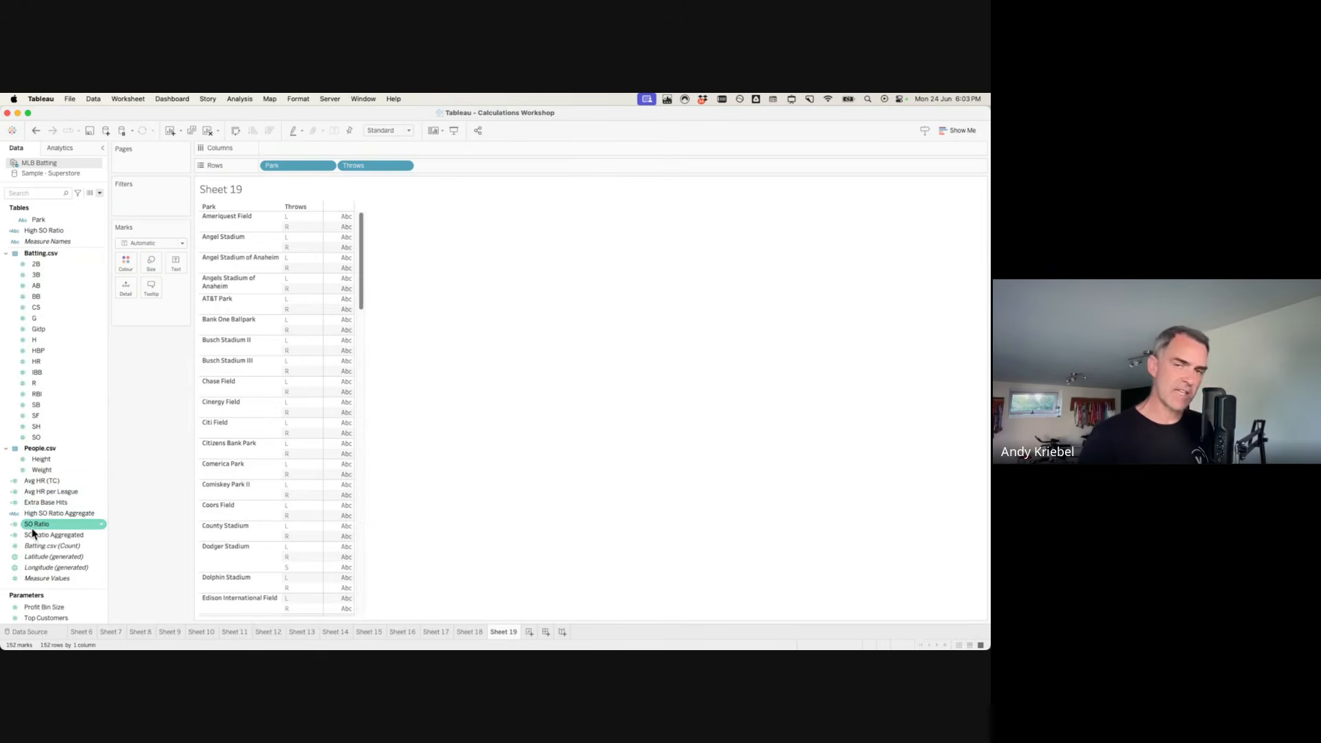
drag(42, 480, 346, 405)
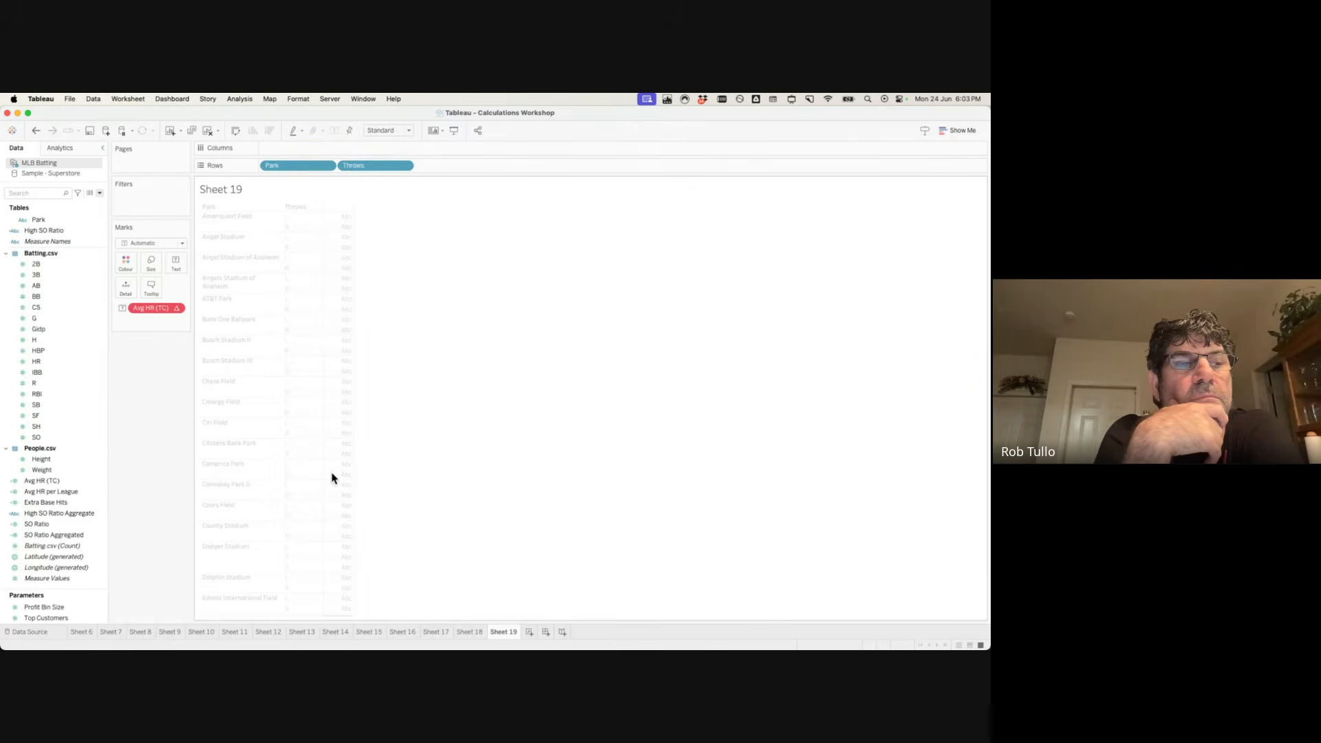
Undo the new sheet, the second Avg HR (TC) measure and the Division default table calculation.
click(37, 132)
click(38, 132)
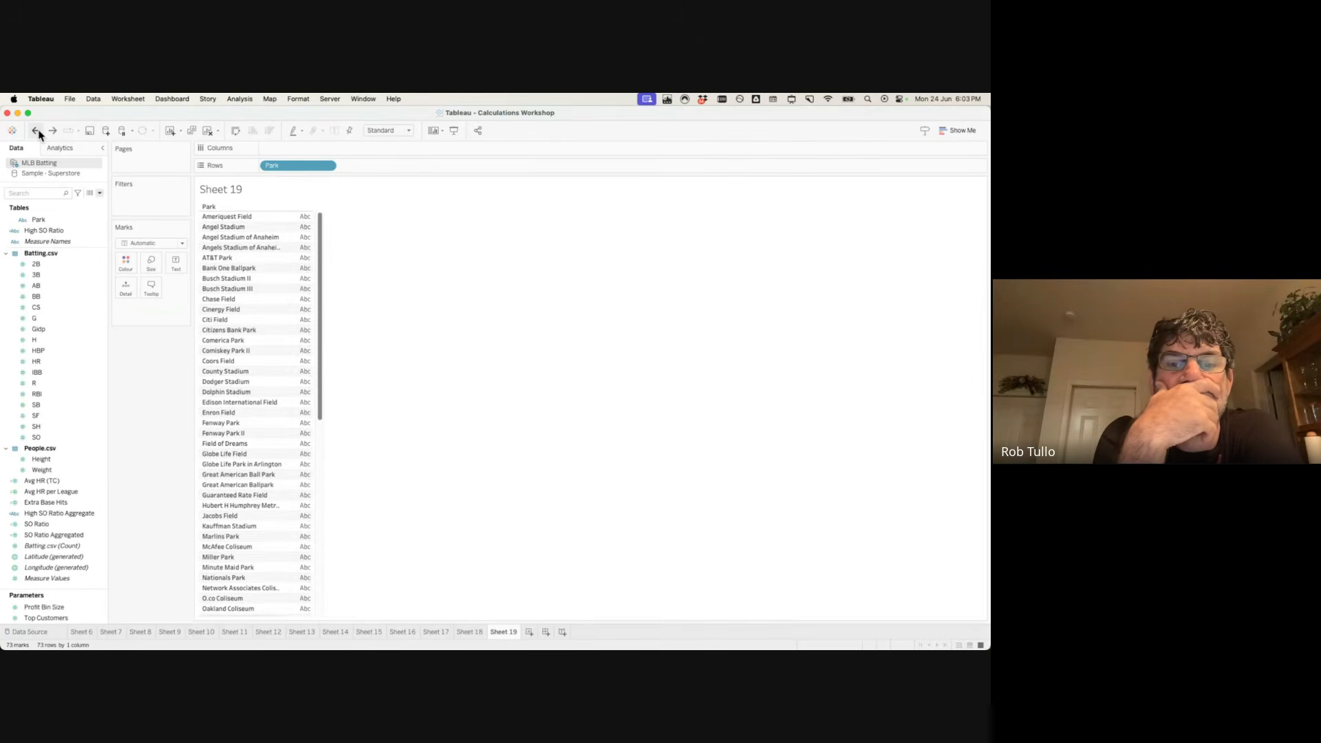
click(37, 132)
click(38, 132)
click(37, 132)
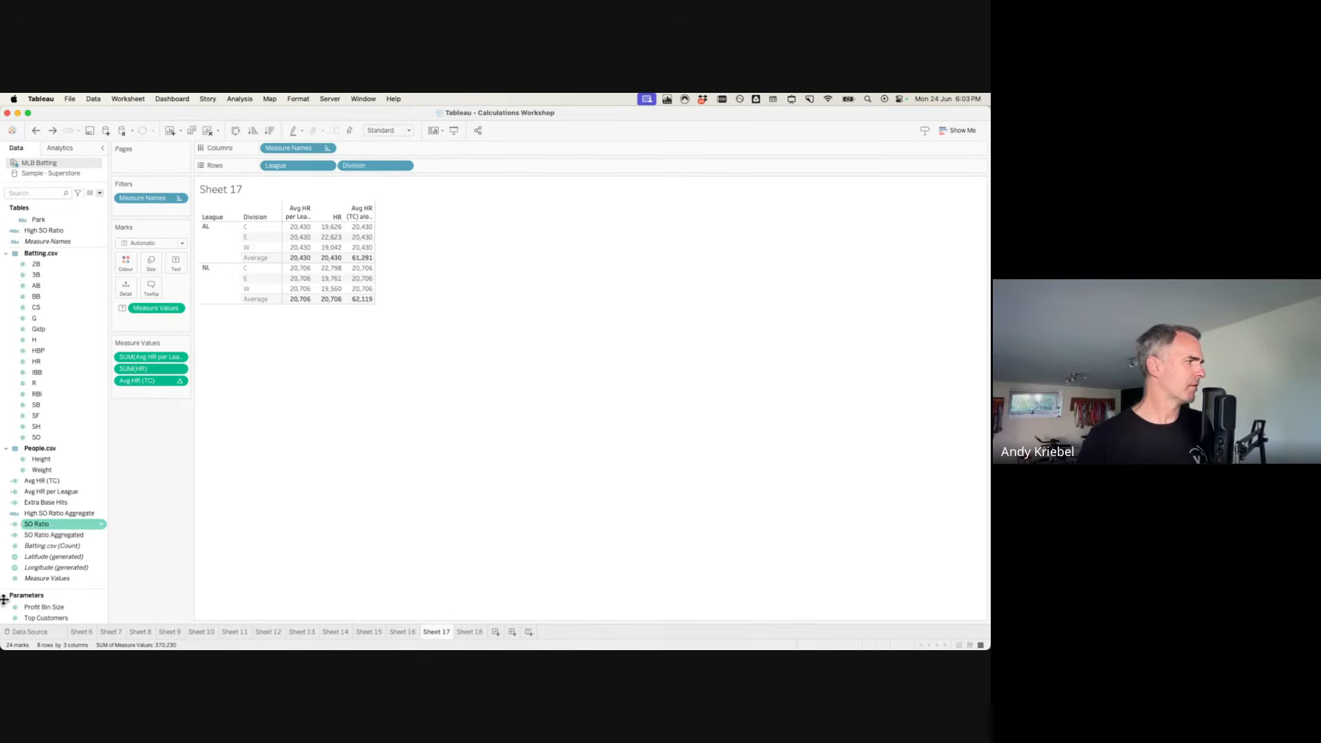
Reopen the Avg HR (TC) calculation to review its formula and default computation, and close it without changes.
right_click(47, 483)
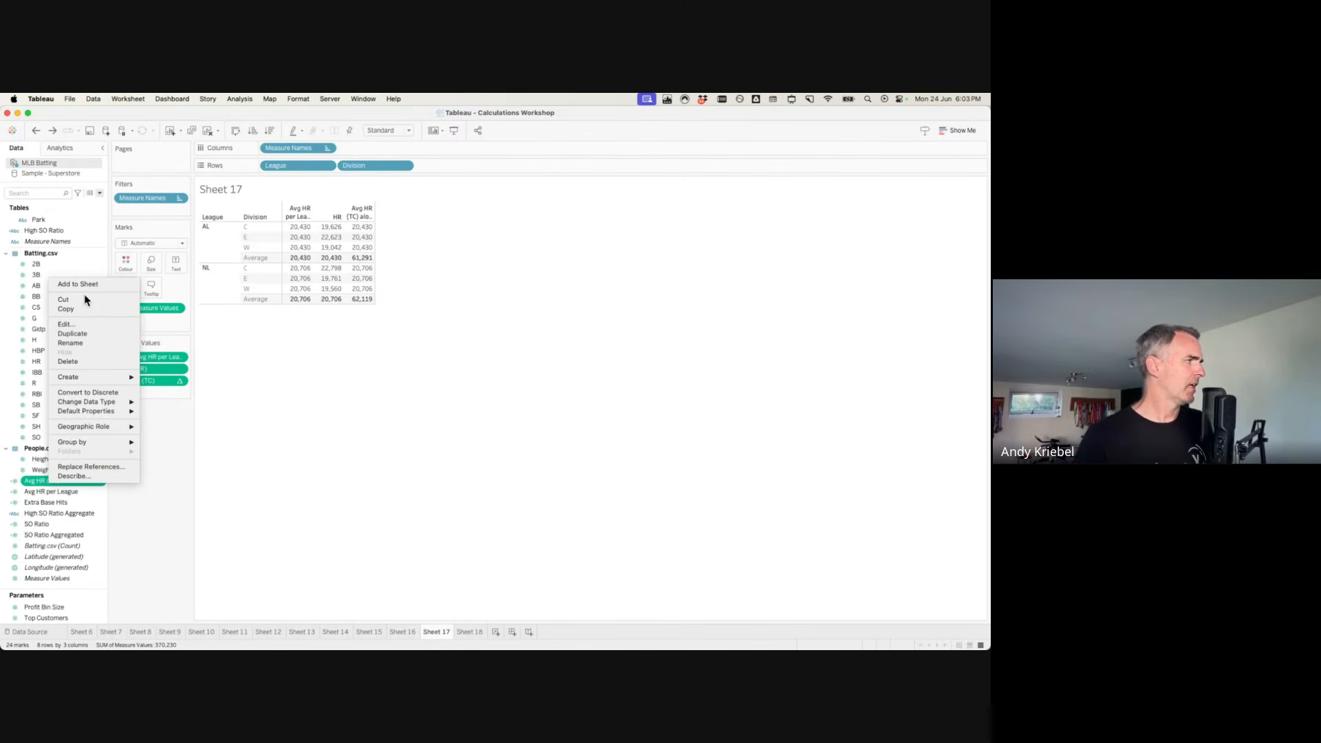
click(75, 323)
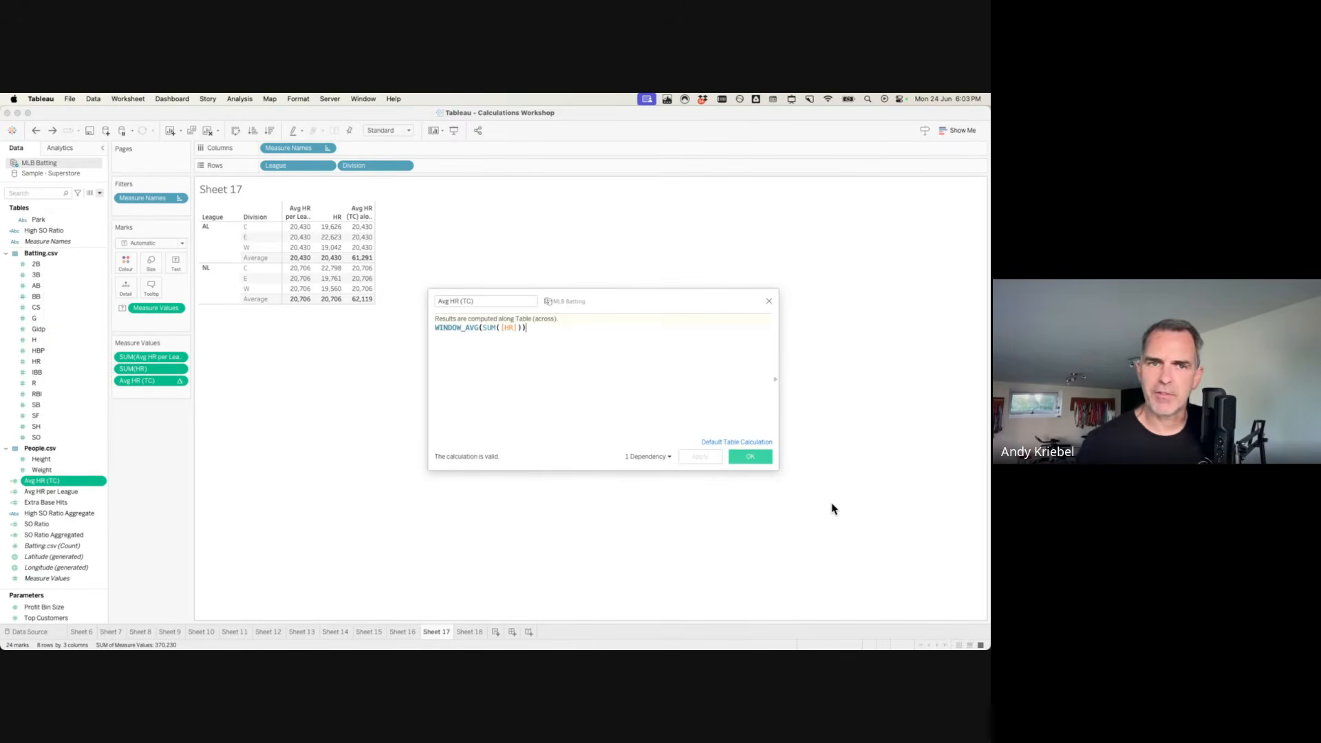
click(757, 457)
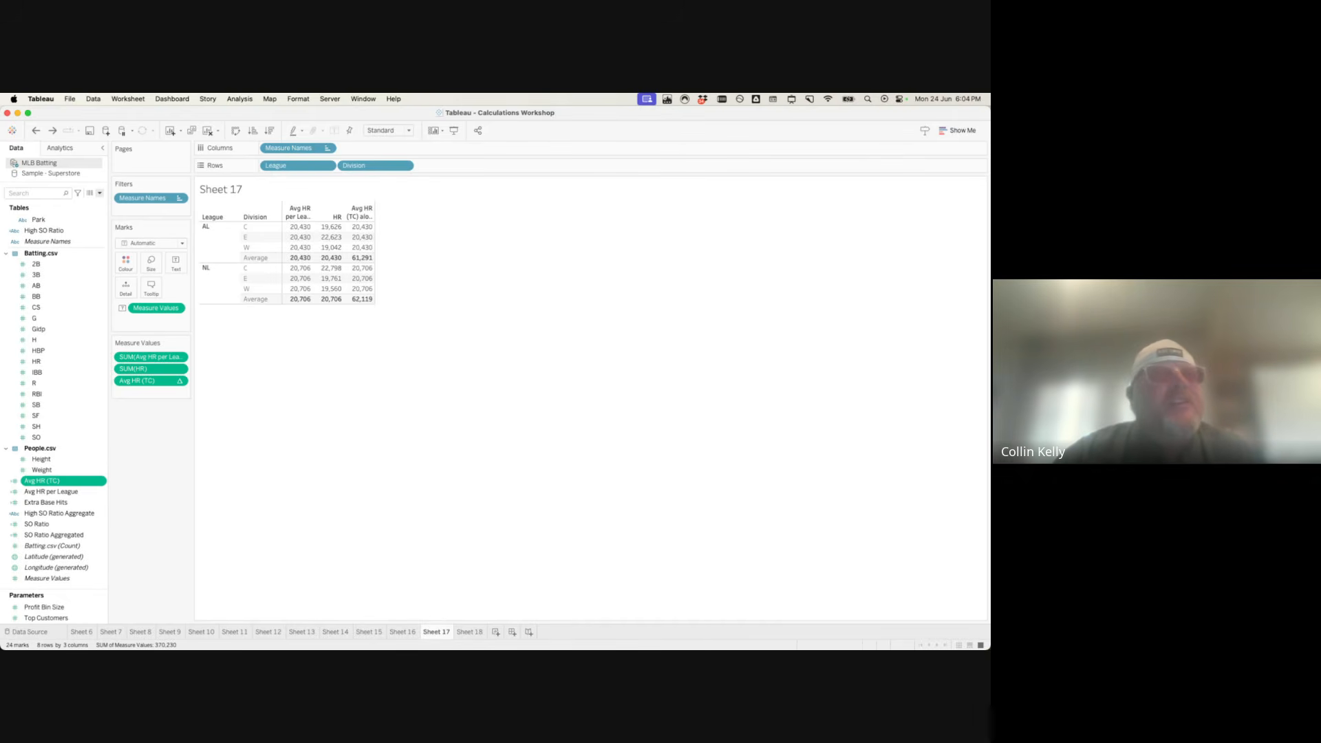
Switch to the slide presentation and go back to the Common Pitfalls slide about FIXED.
key(ctrl+Right)
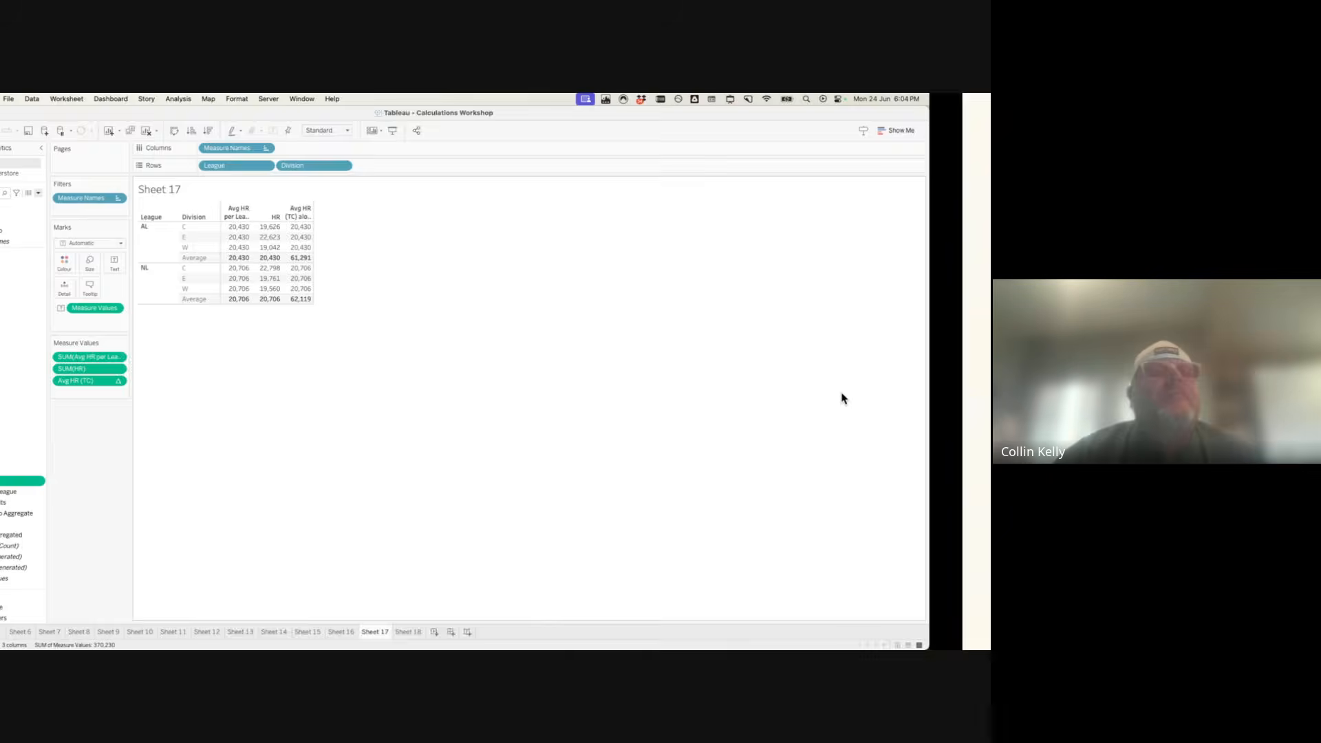
key(Left)
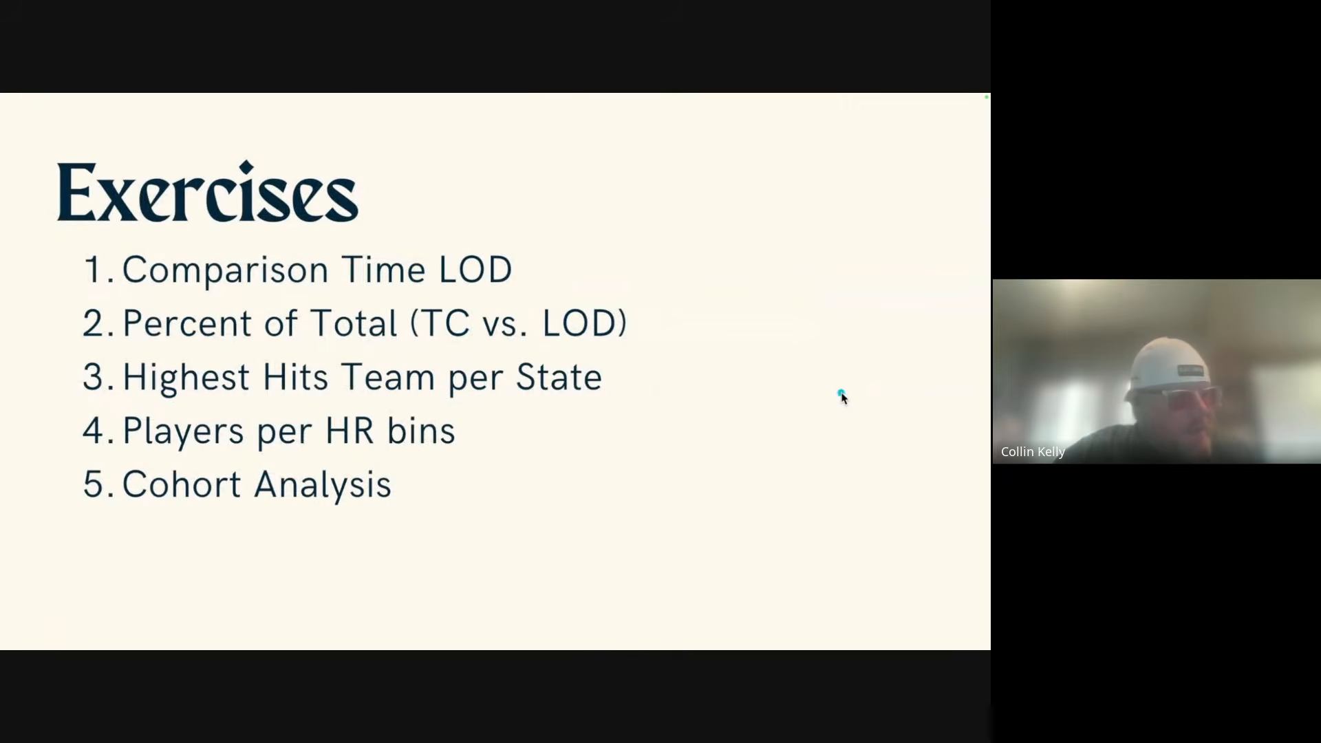
key(Left)
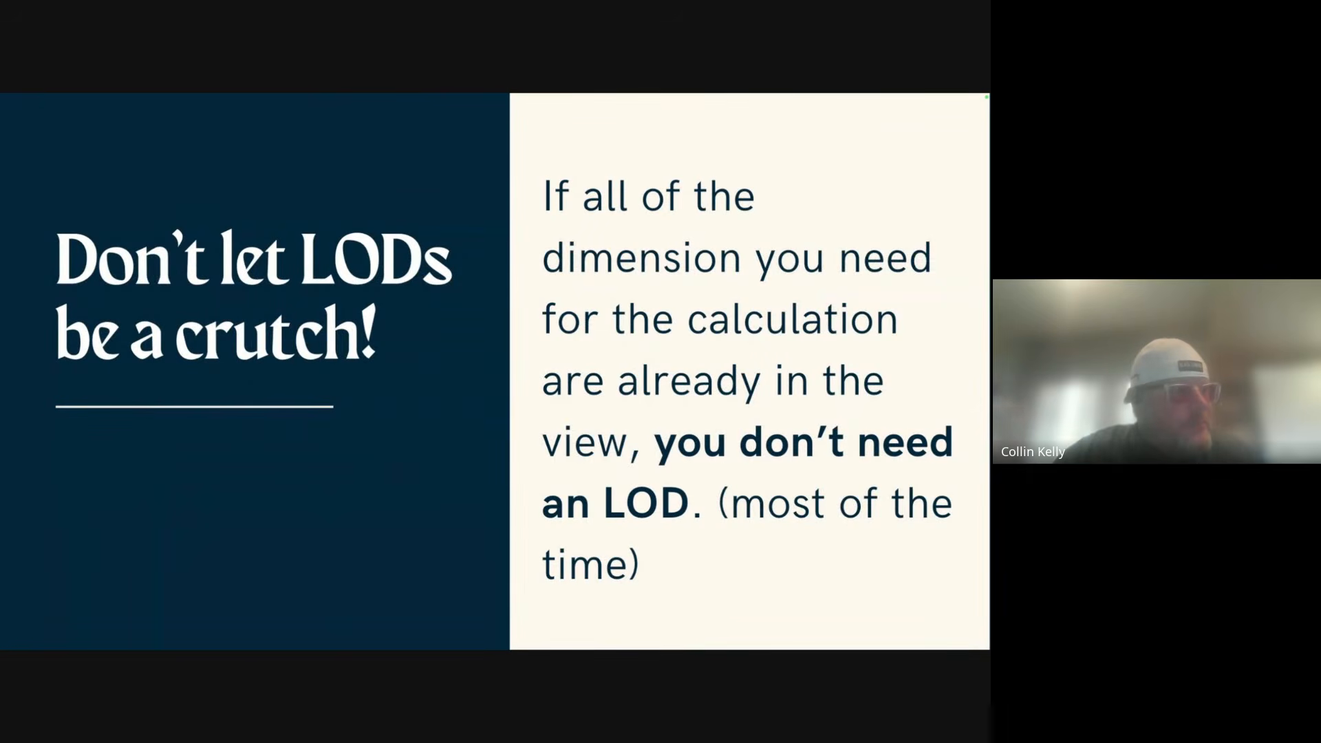
key(Left)
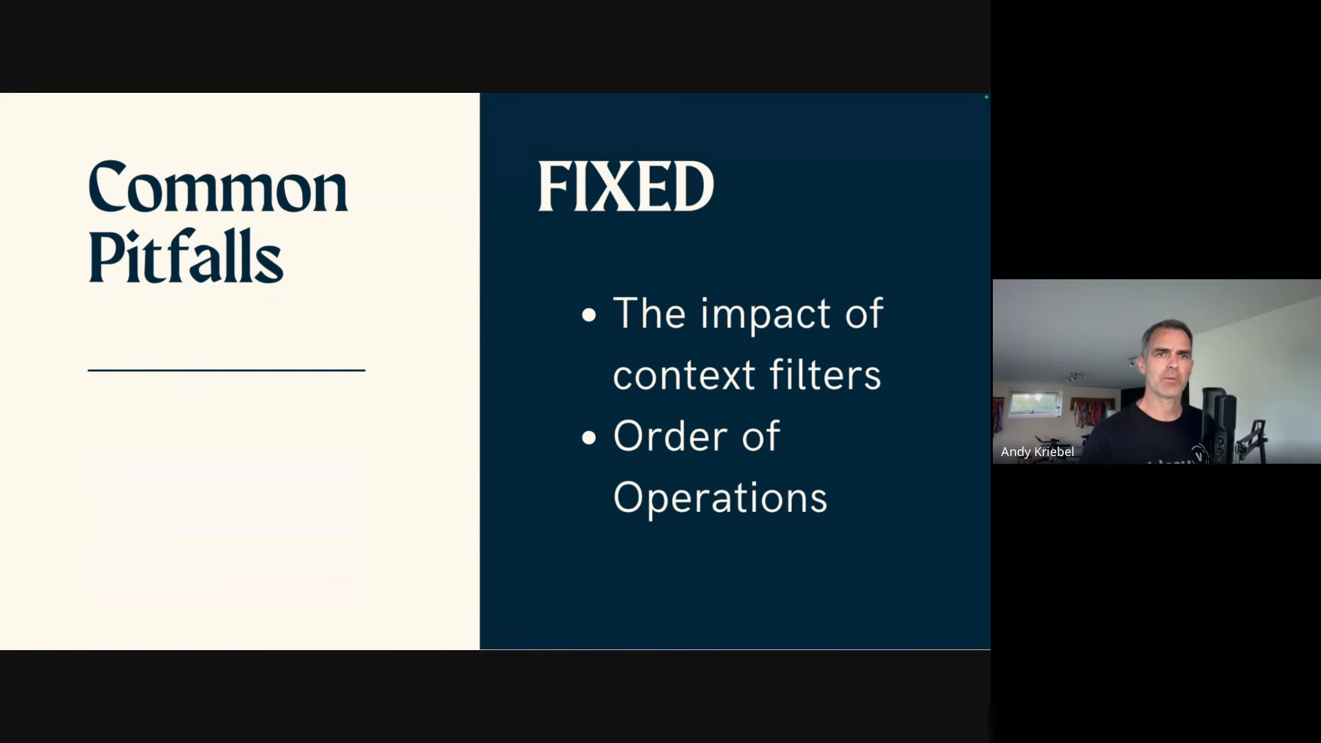
Open the Order of Operations diagram over Tableau in Preview, enlarge its window and mark the FIXED entry with a selection.
key(ctrl+Left)
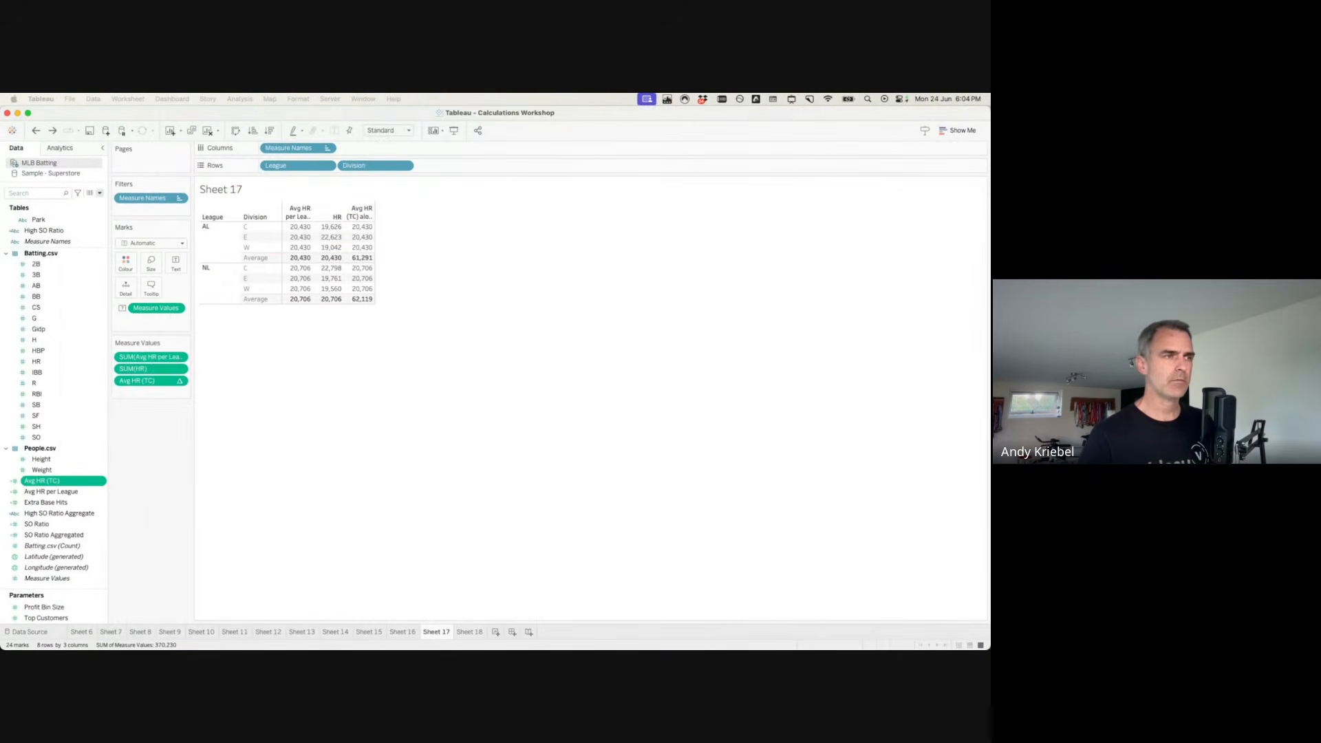
drag(481, 647, 648, 147)
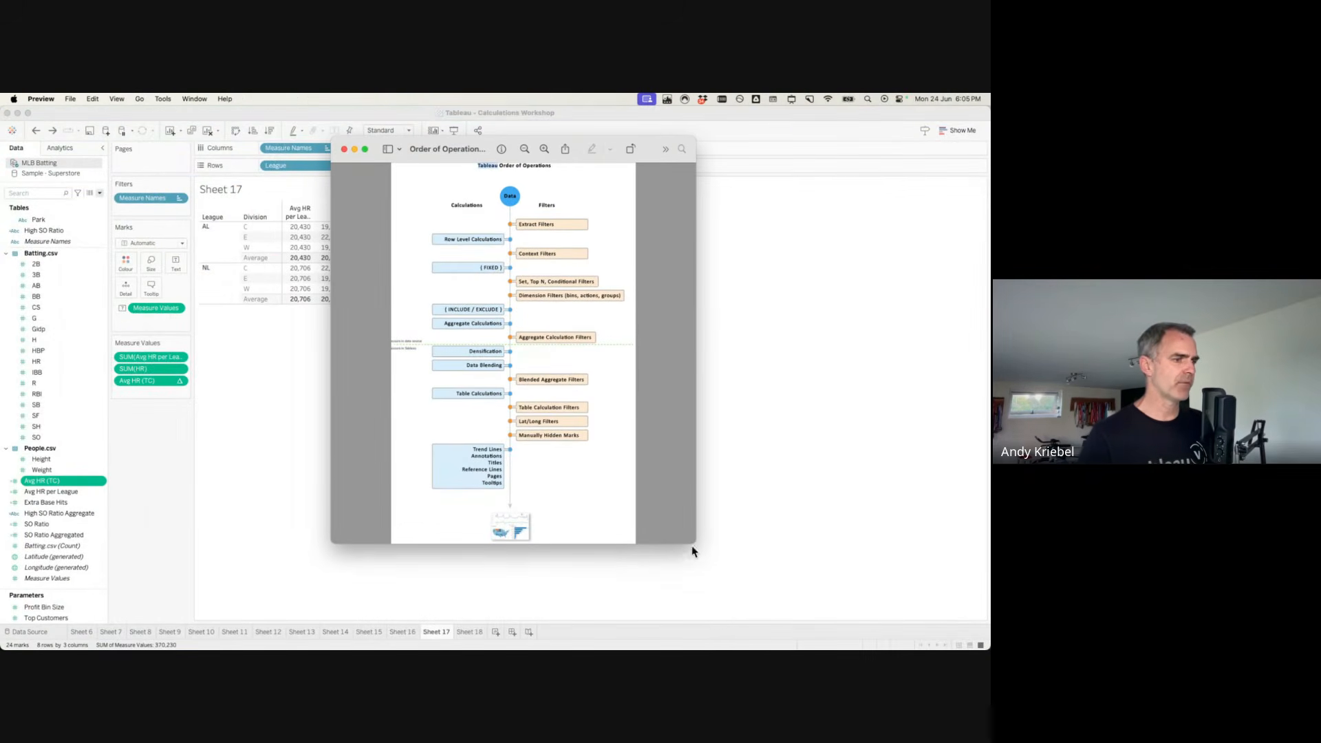
drag(694, 542, 750, 604)
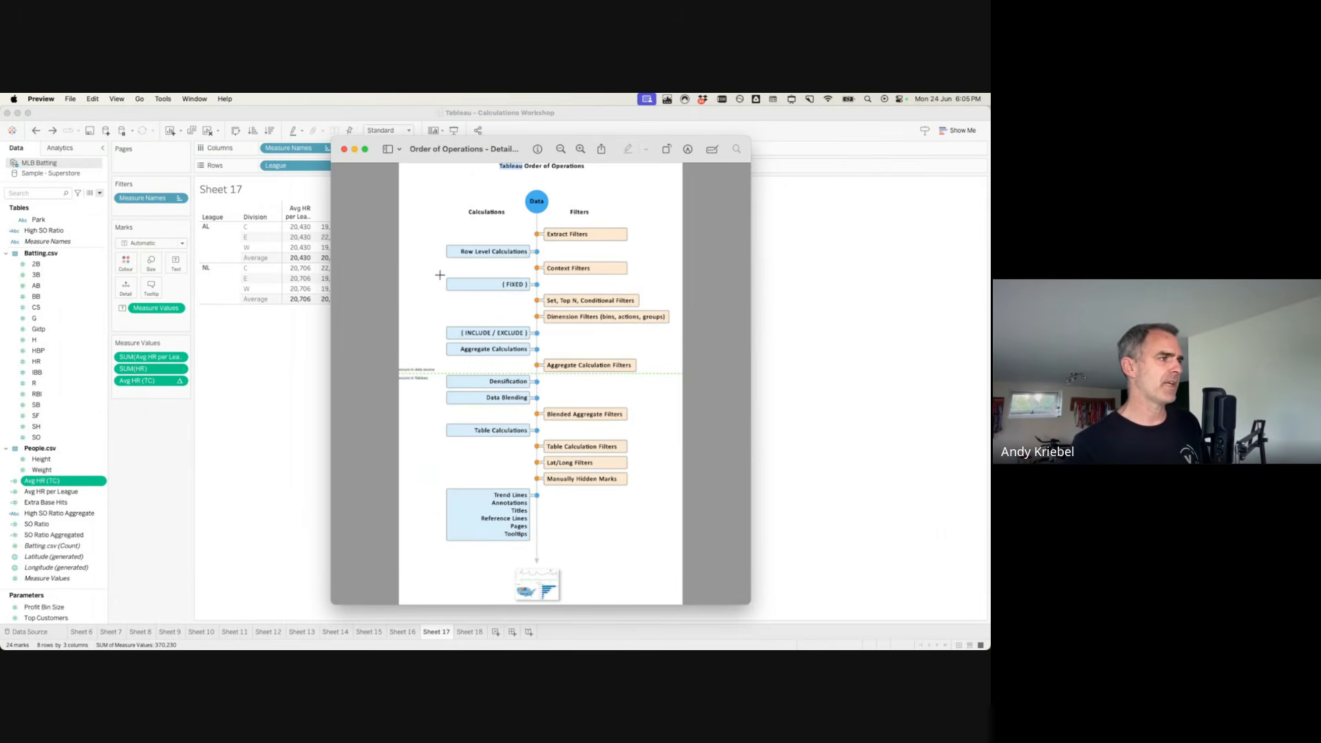
drag(433, 272, 551, 296)
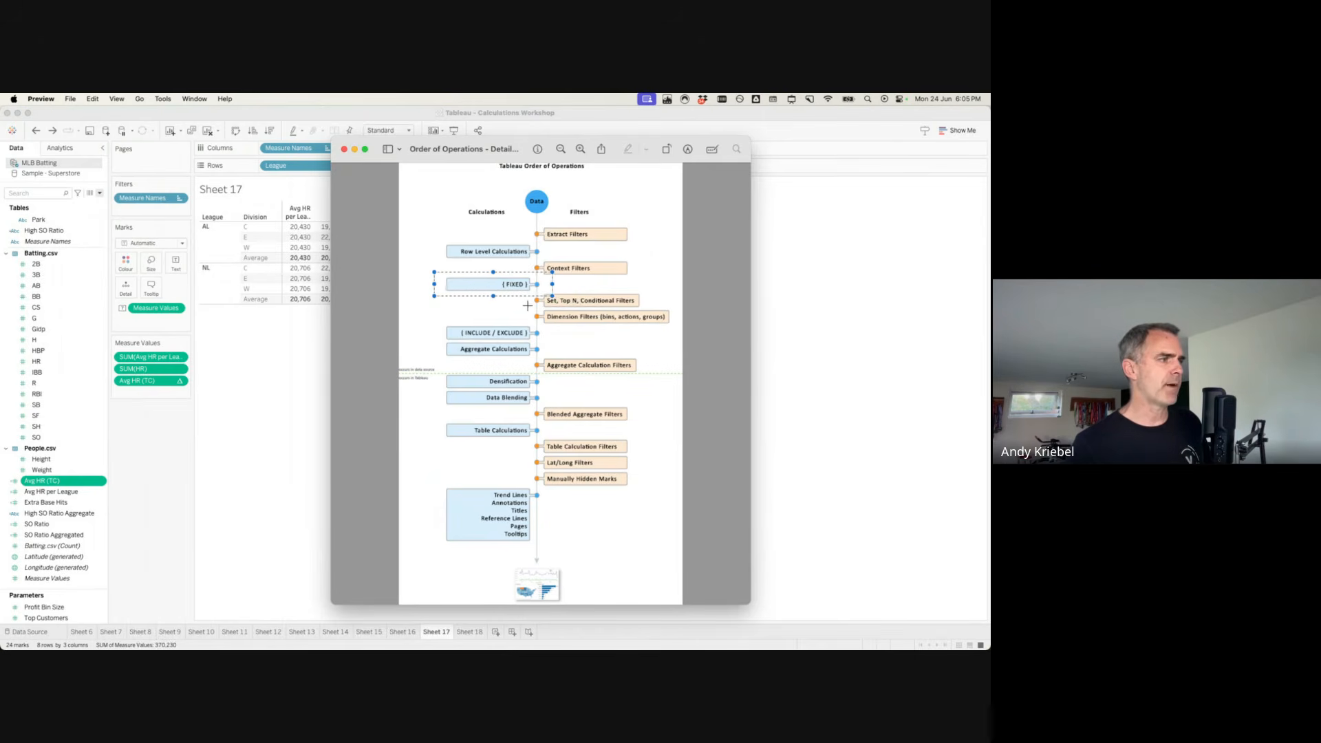
Mark the Dimension Filters entry in the Order of Operations diagram, switch to Tableau and exclude division E from the Sheet 17 table.
drag(528, 307, 681, 329)
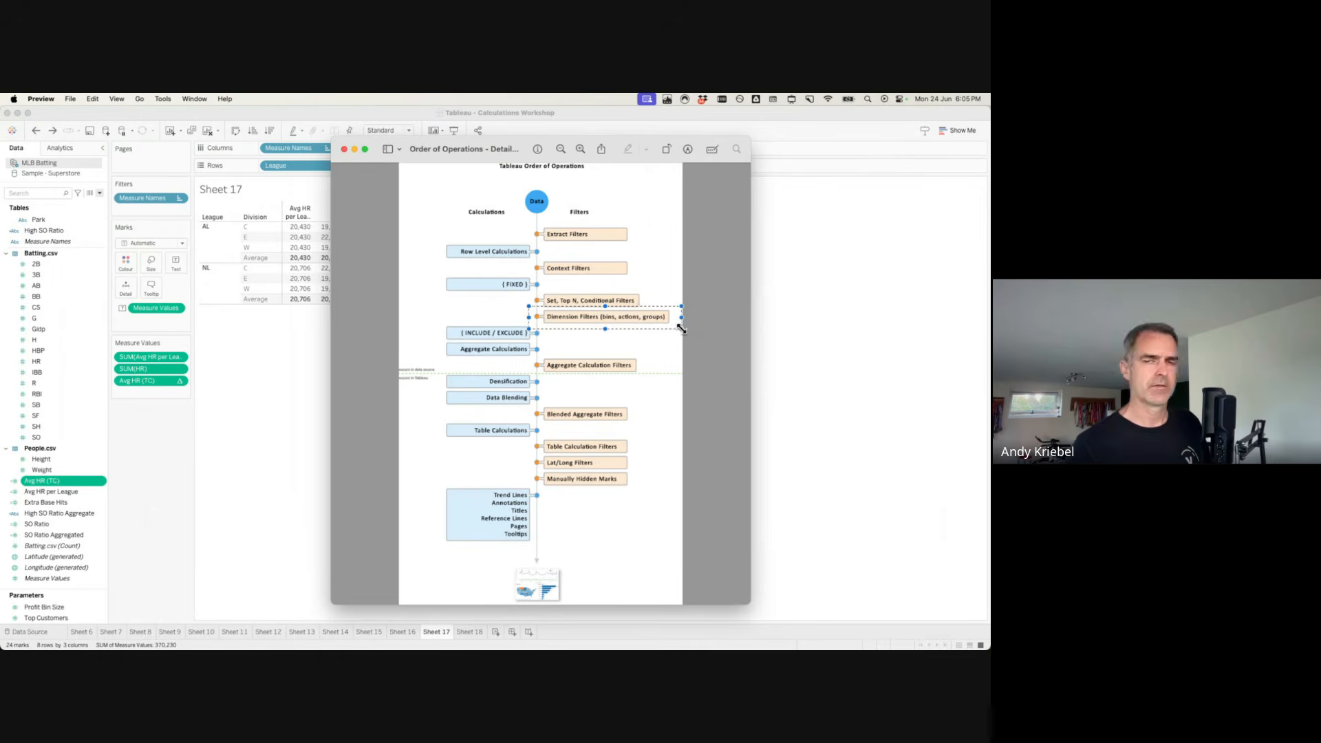
click(227, 337)
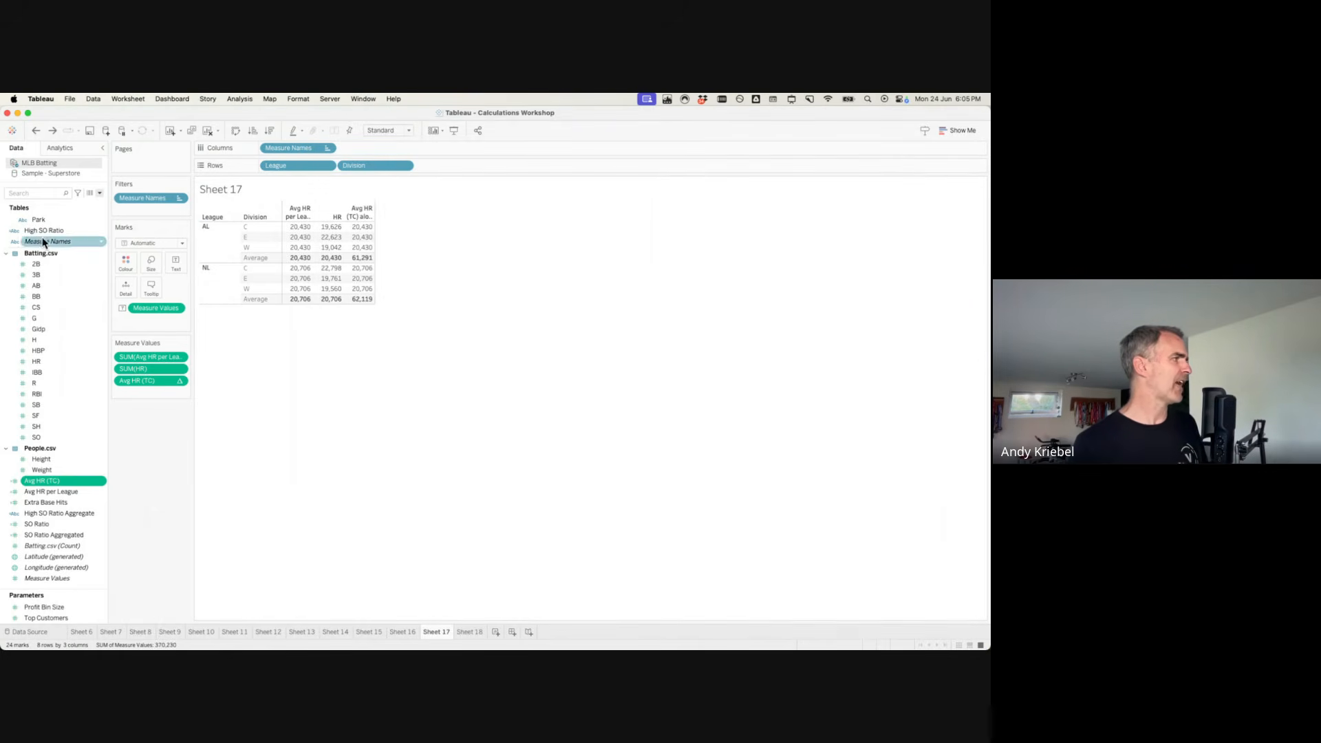
scroll(49, 329, up, 10)
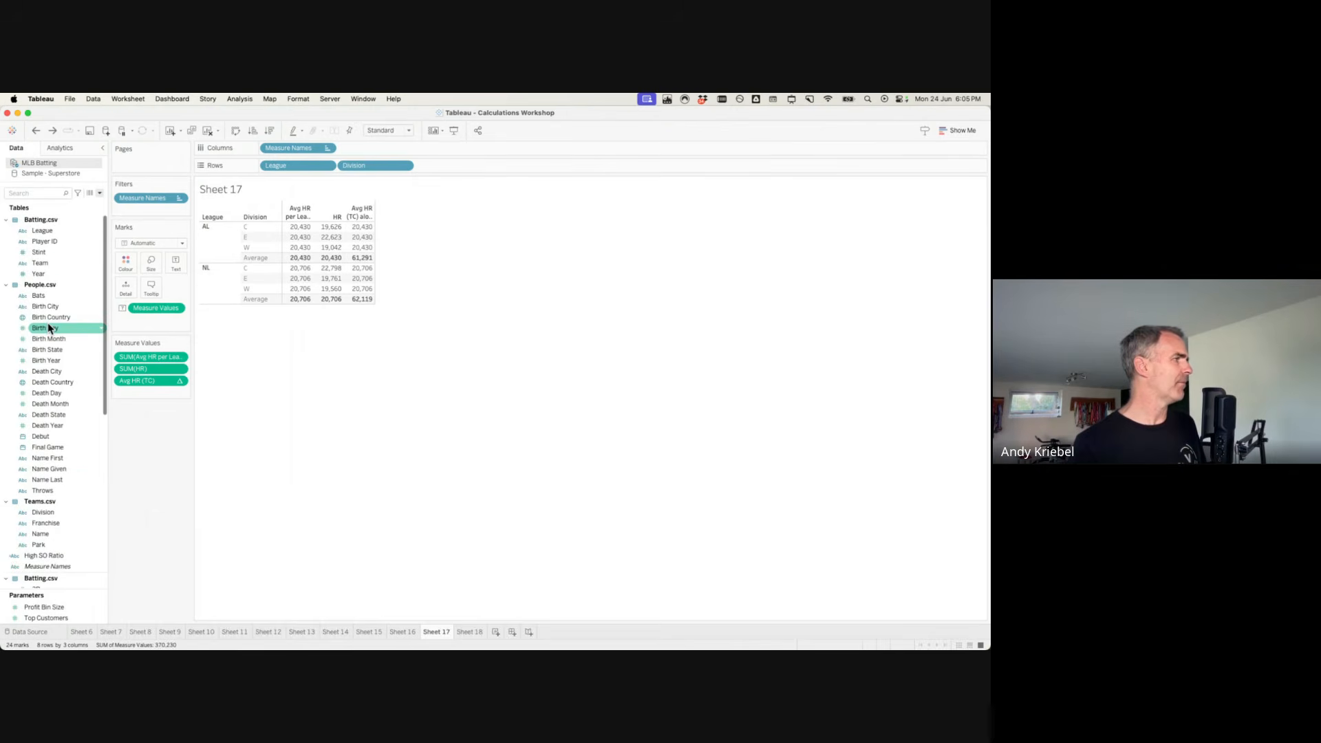
drag(48, 328, 255, 241)
right_click(254, 240)
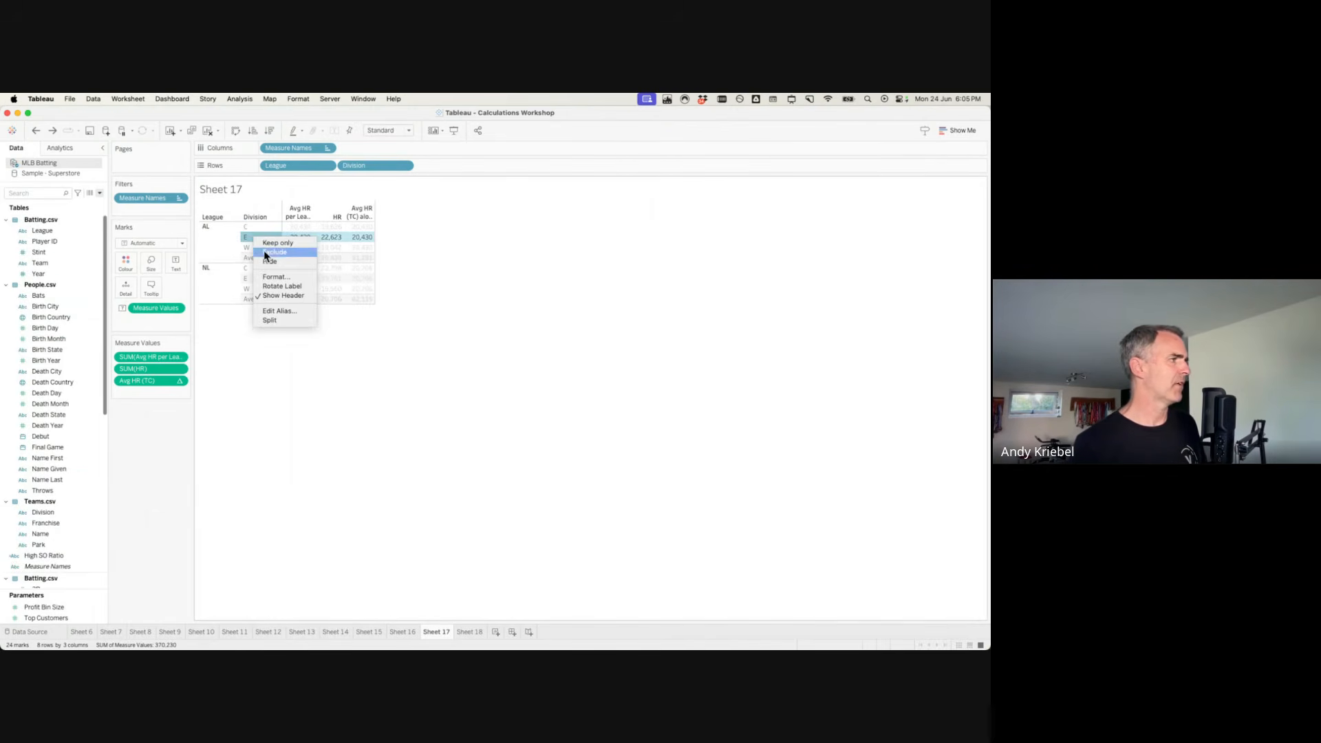
click(267, 252)
mouse_move(298, 248)
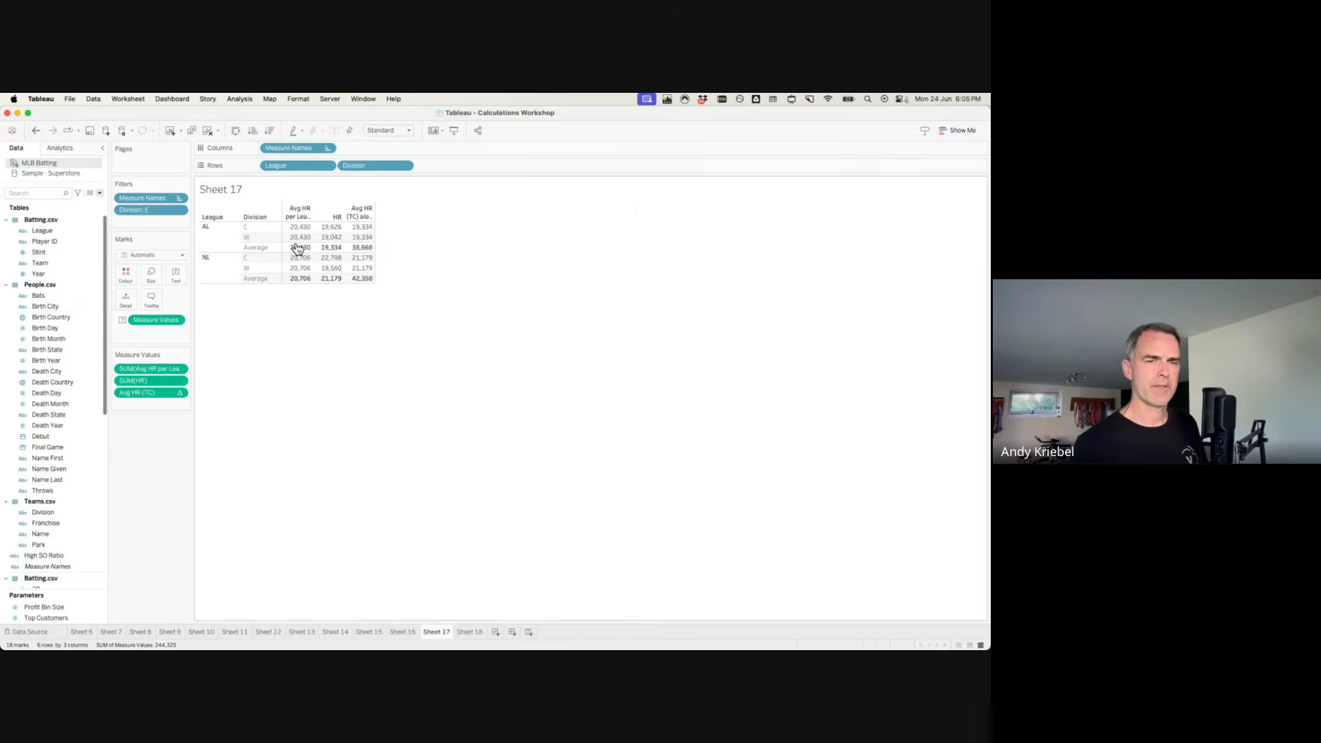
Switch back to the Order of Operations diagram in Preview and mark the Dimension Filters and Context Filters entries in turn.
key(super+Tab)
drag(437, 274, 678, 330)
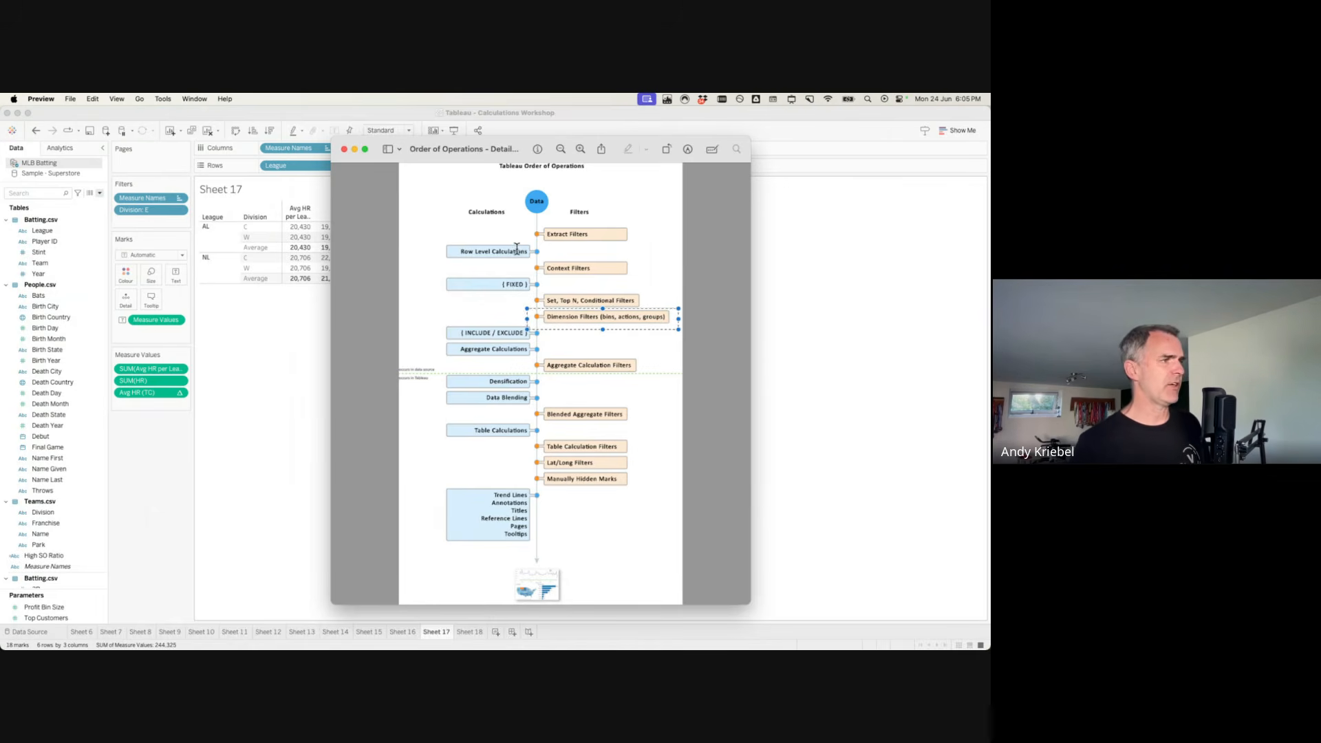
drag(525, 257, 642, 277)
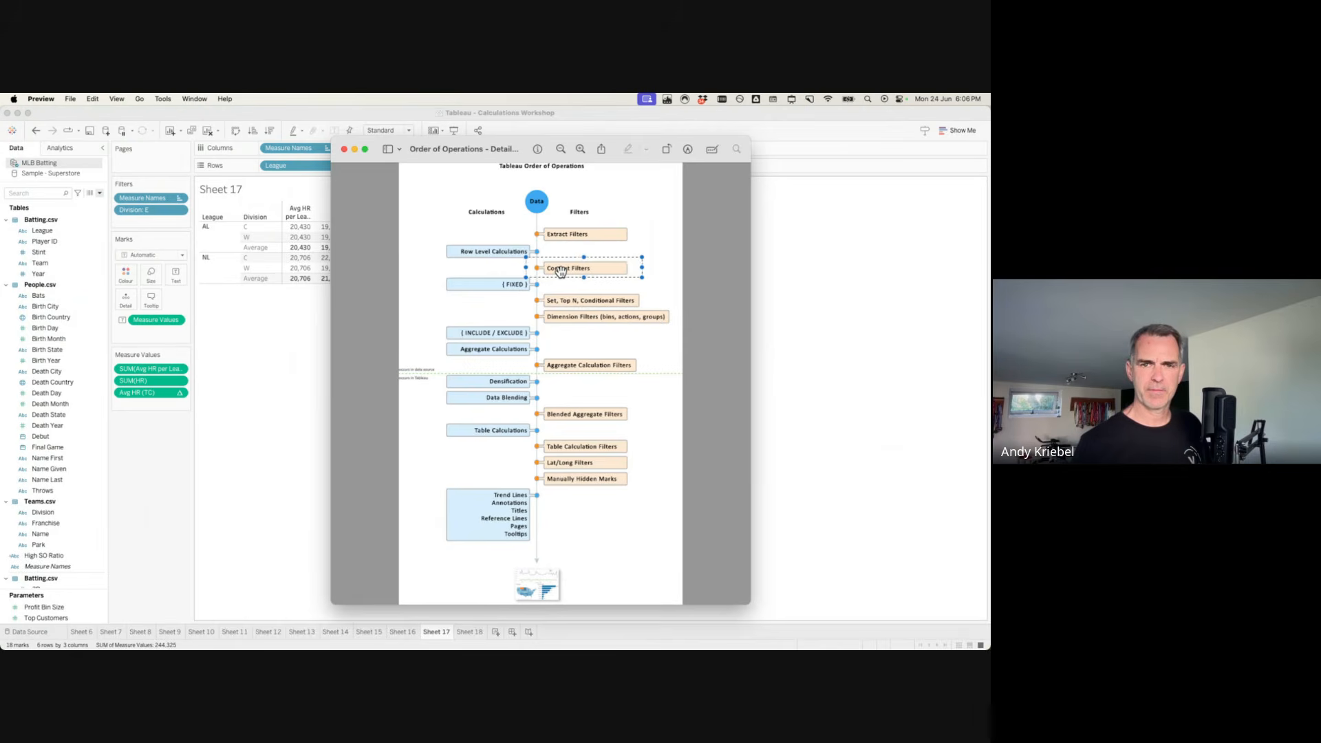
Switch to Tableau and add the Division filter to context on Sheet 17.
click(274, 316)
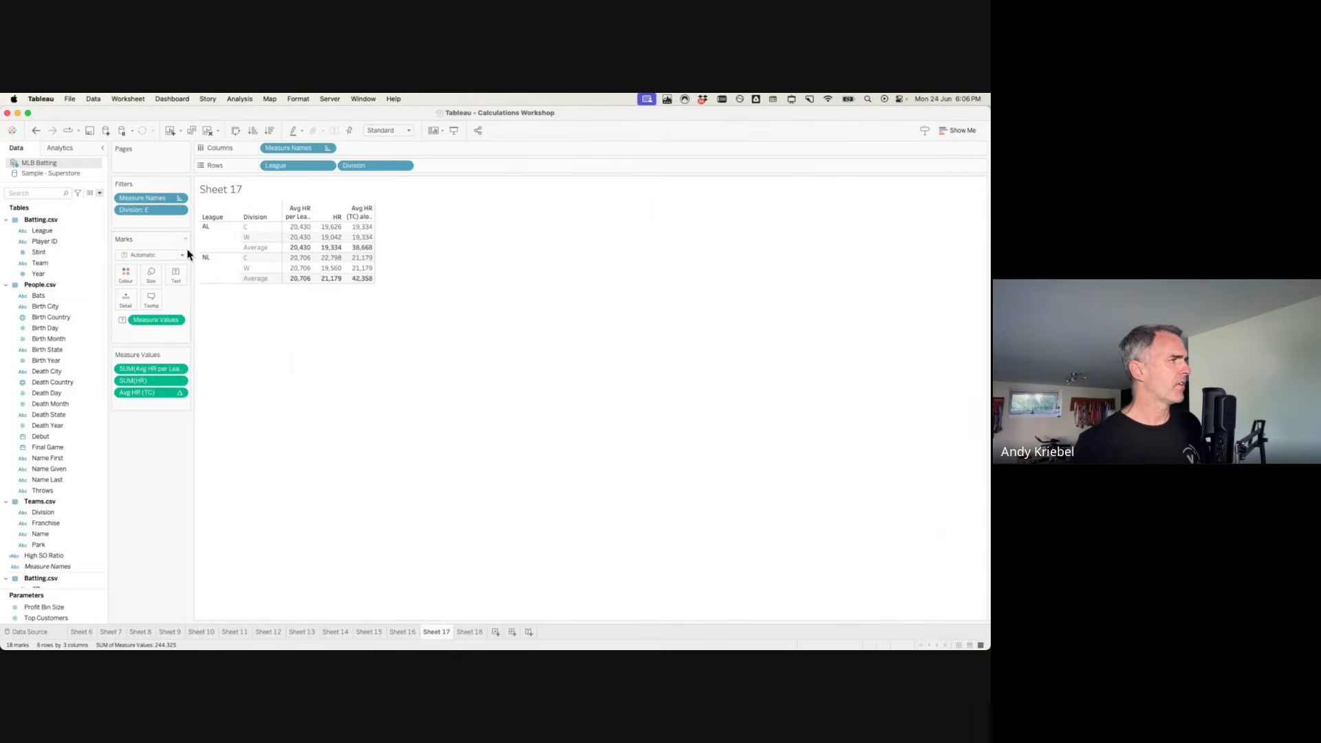
right_click(136, 211)
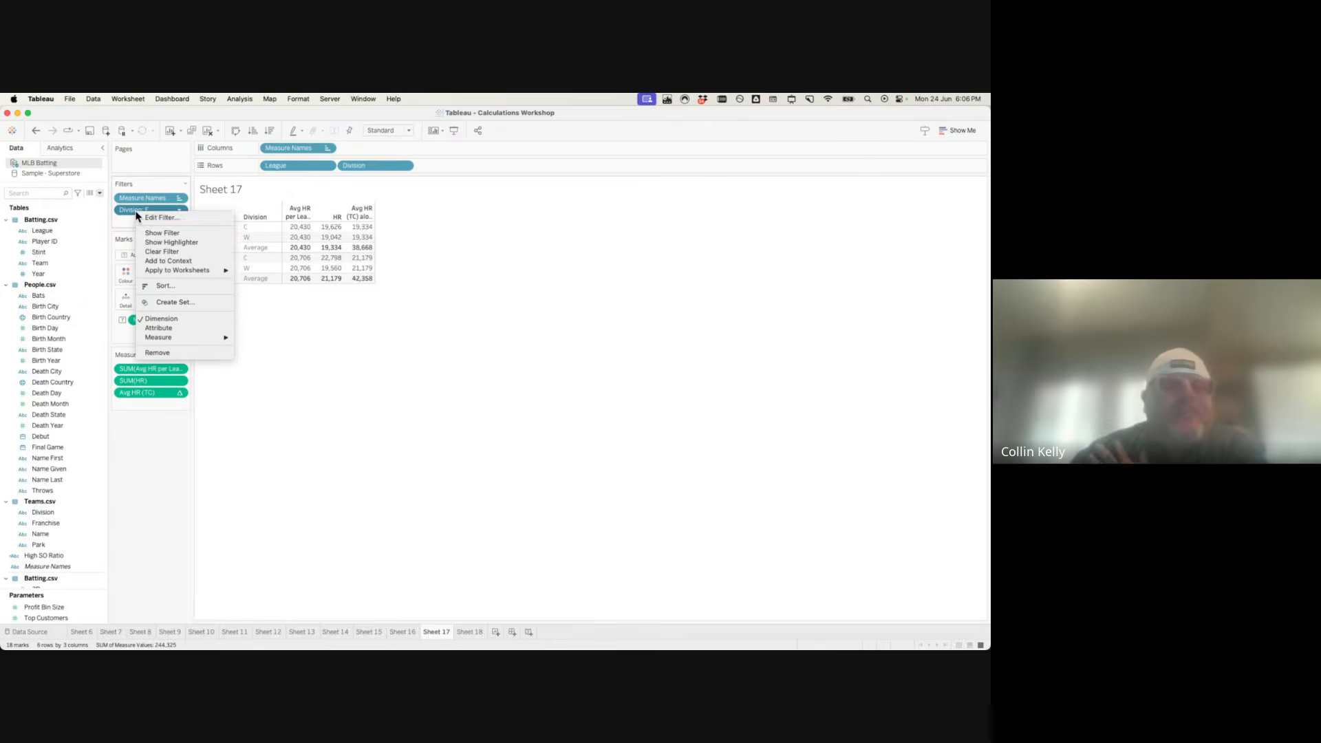
click(165, 260)
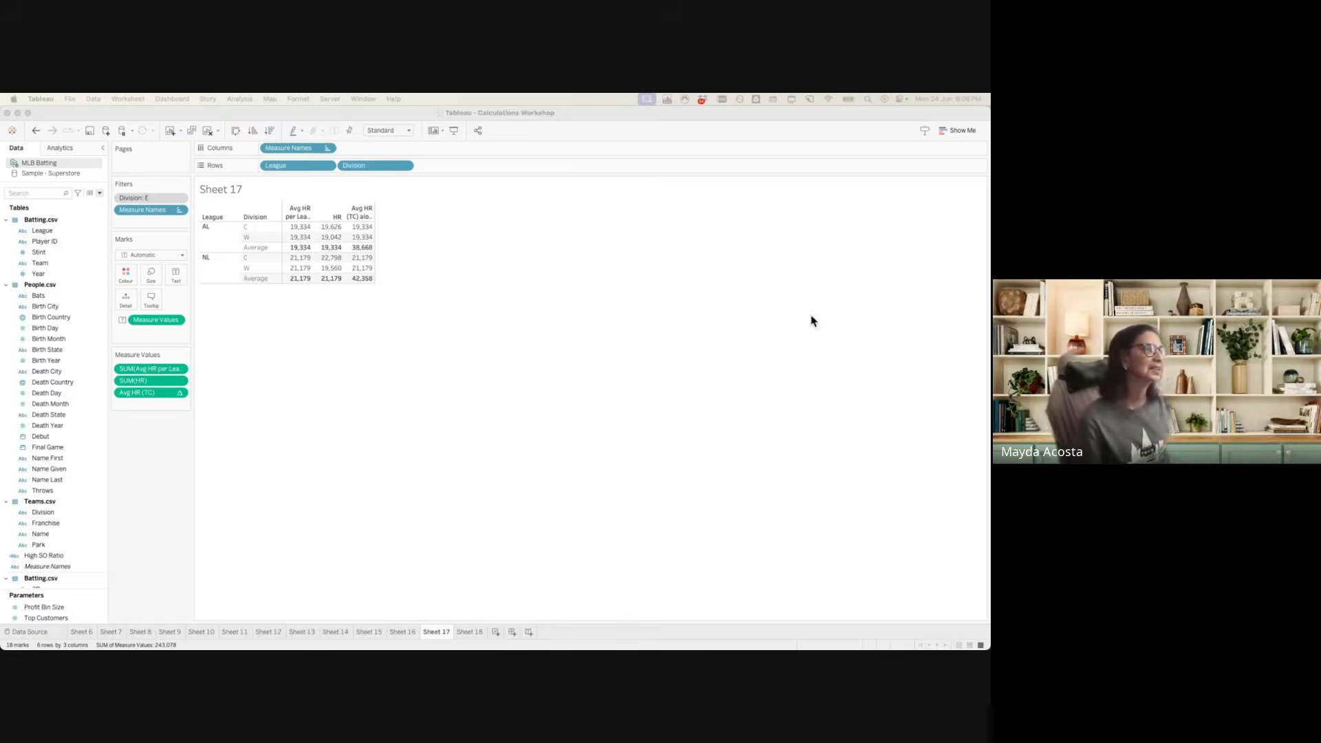
Open the SO Ratio calculation to review its formula and close it without changes.
click(100, 193)
click(147, 536)
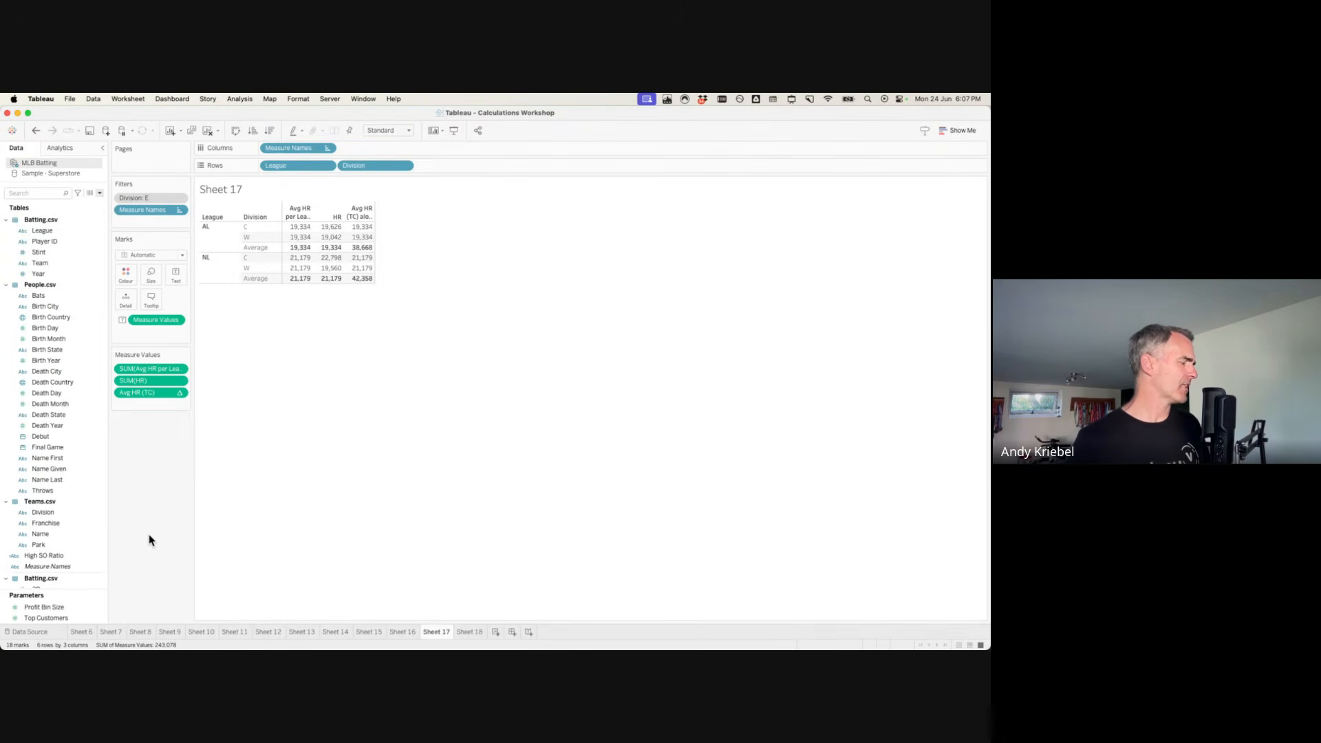
scroll(66, 475, down, 10)
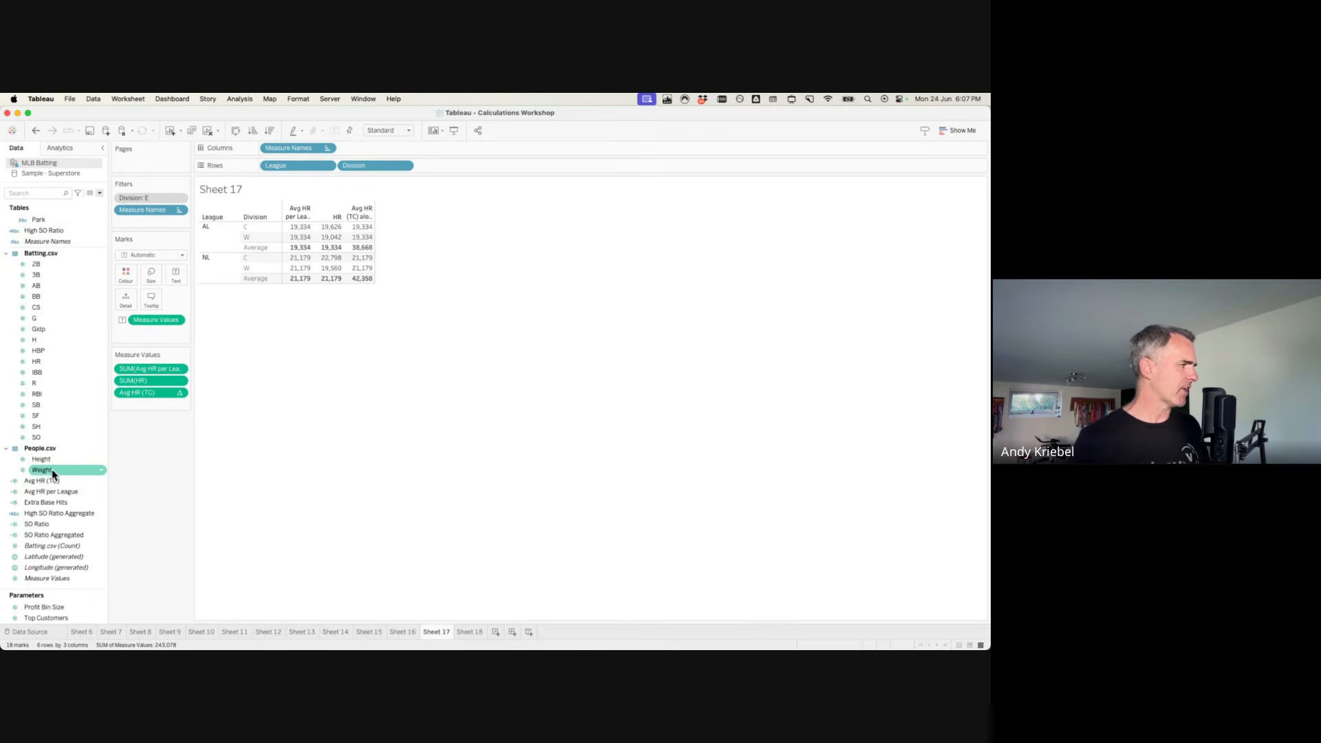
right_click(46, 526)
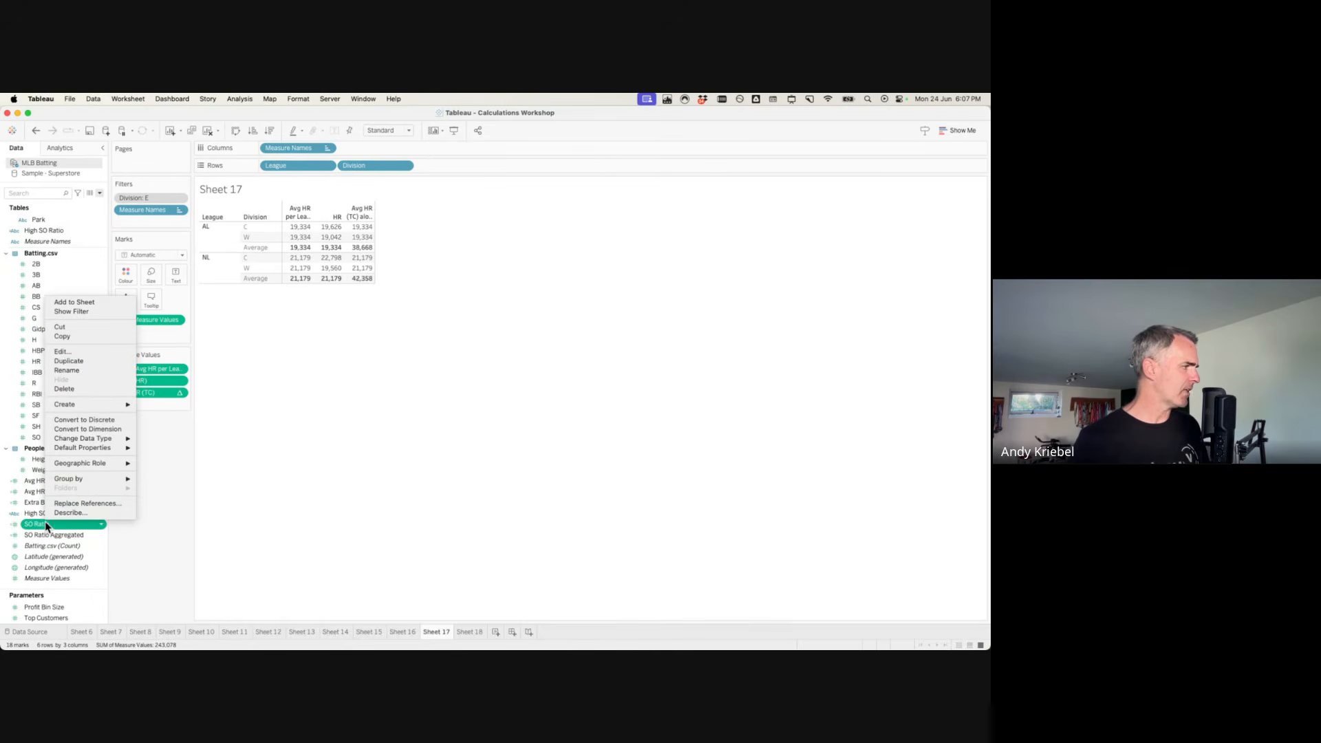
click(76, 350)
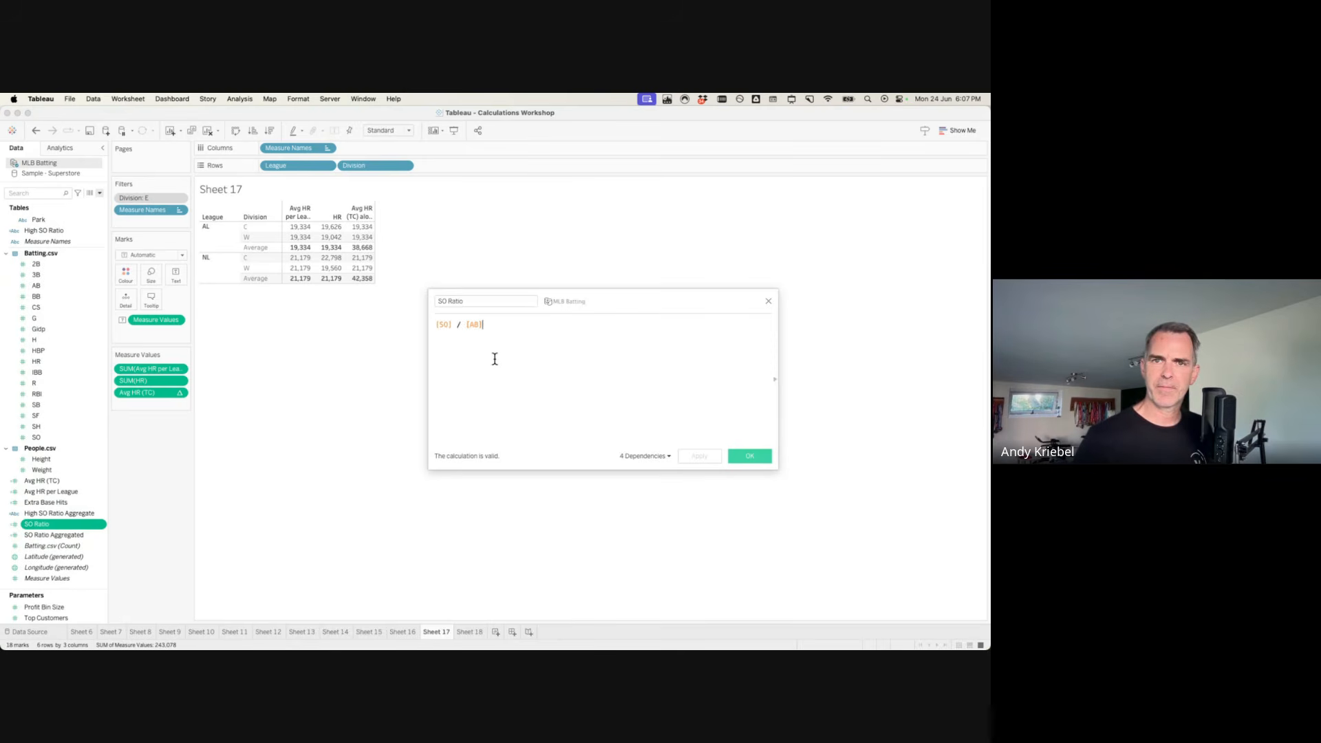
click(749, 456)
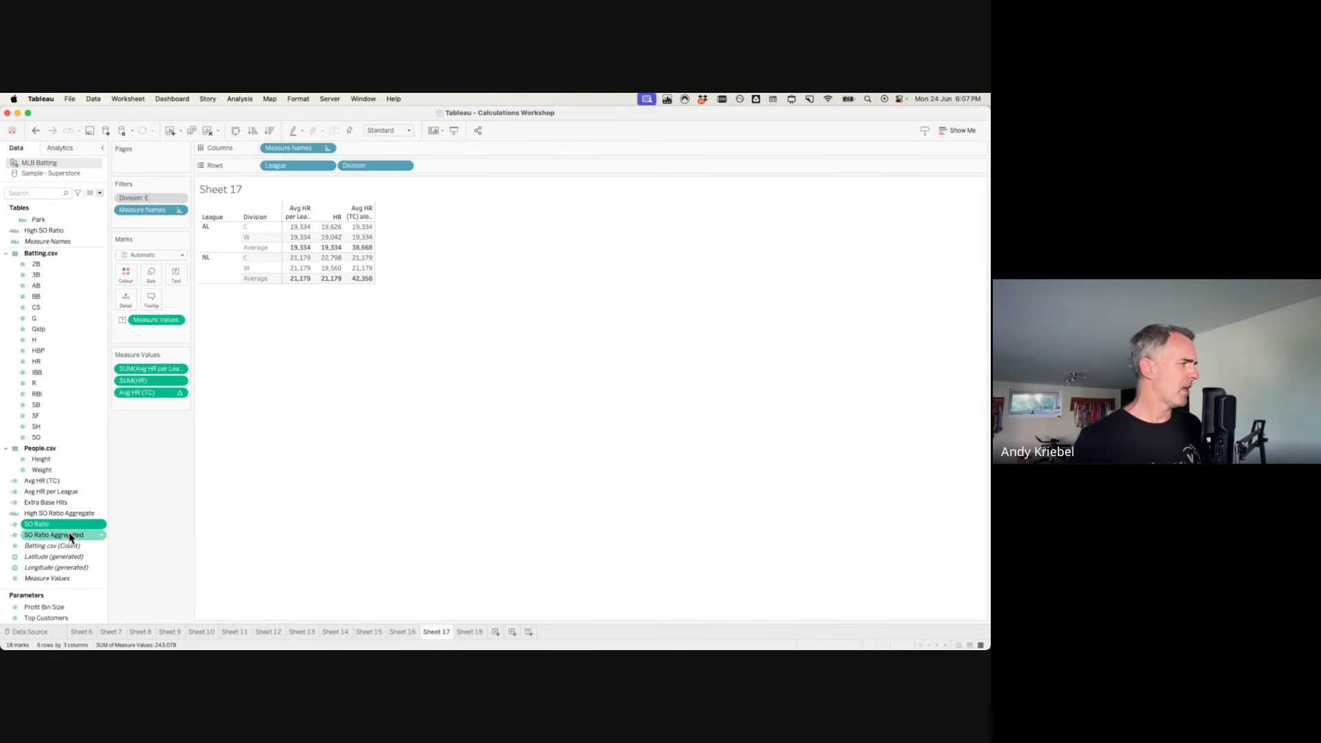
Start a new calculated field with the formula [SO] / SUM([HR]), mixing a row-level field with an aggregate.
click(99, 193)
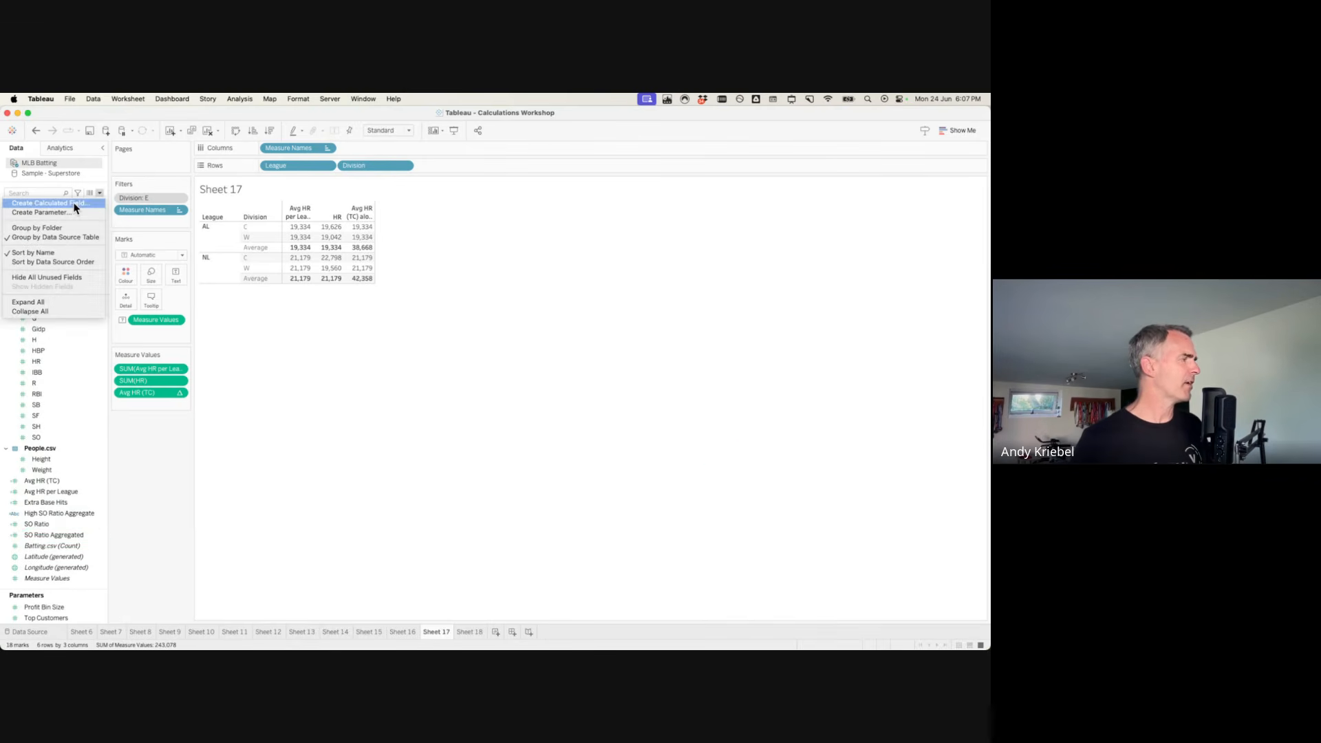
click(74, 203)
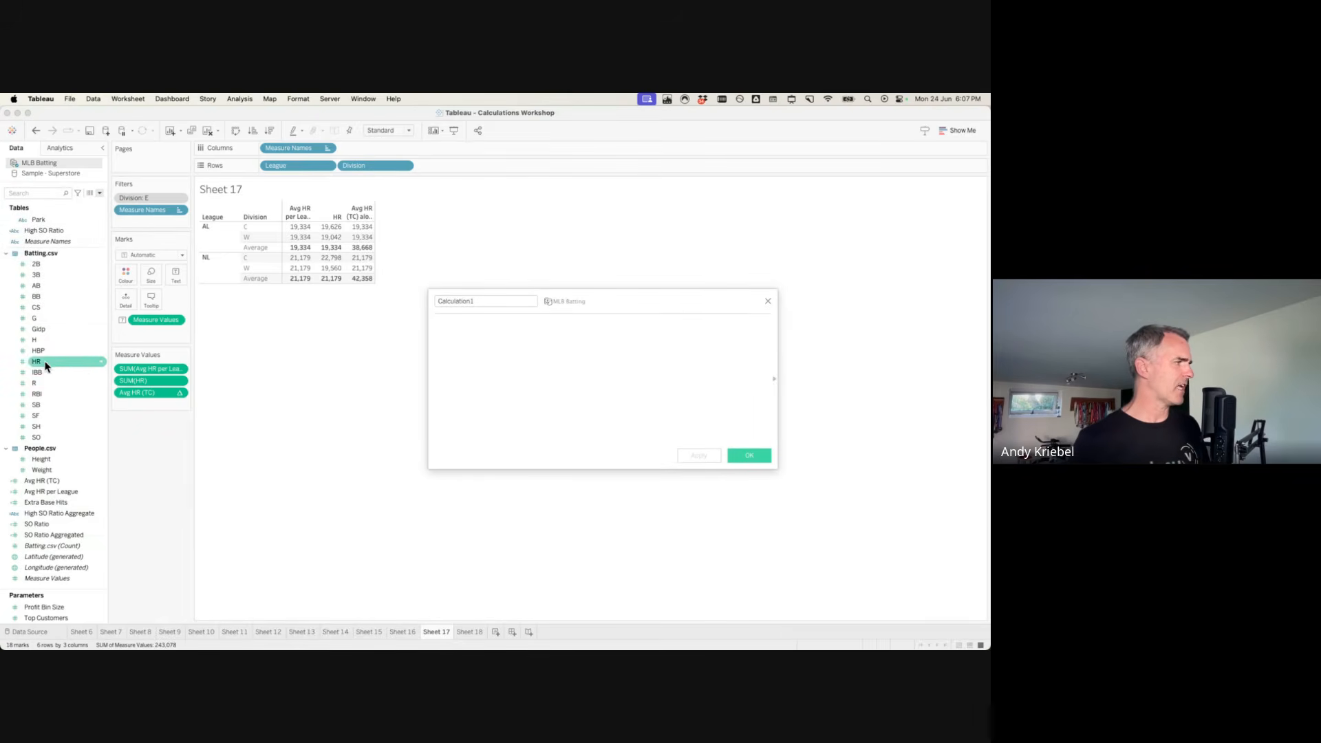
drag(50, 437, 585, 395)
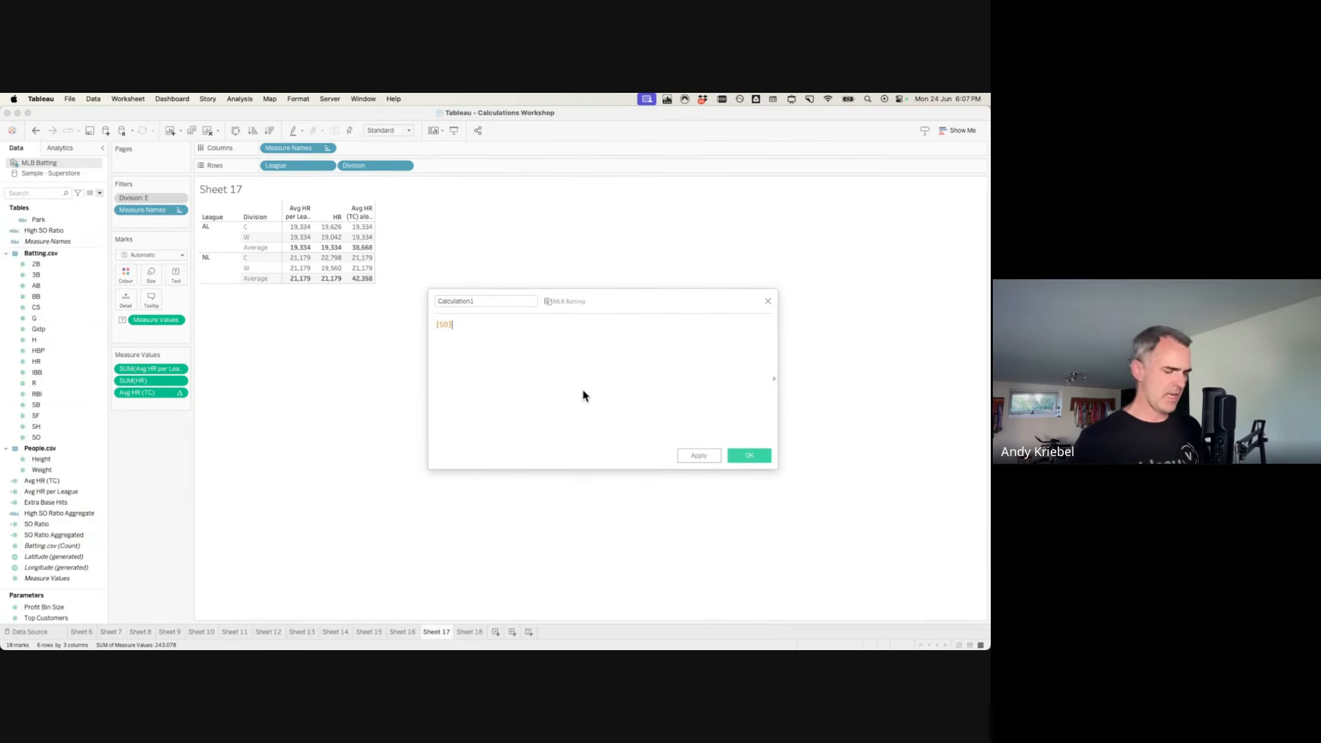
text(/)
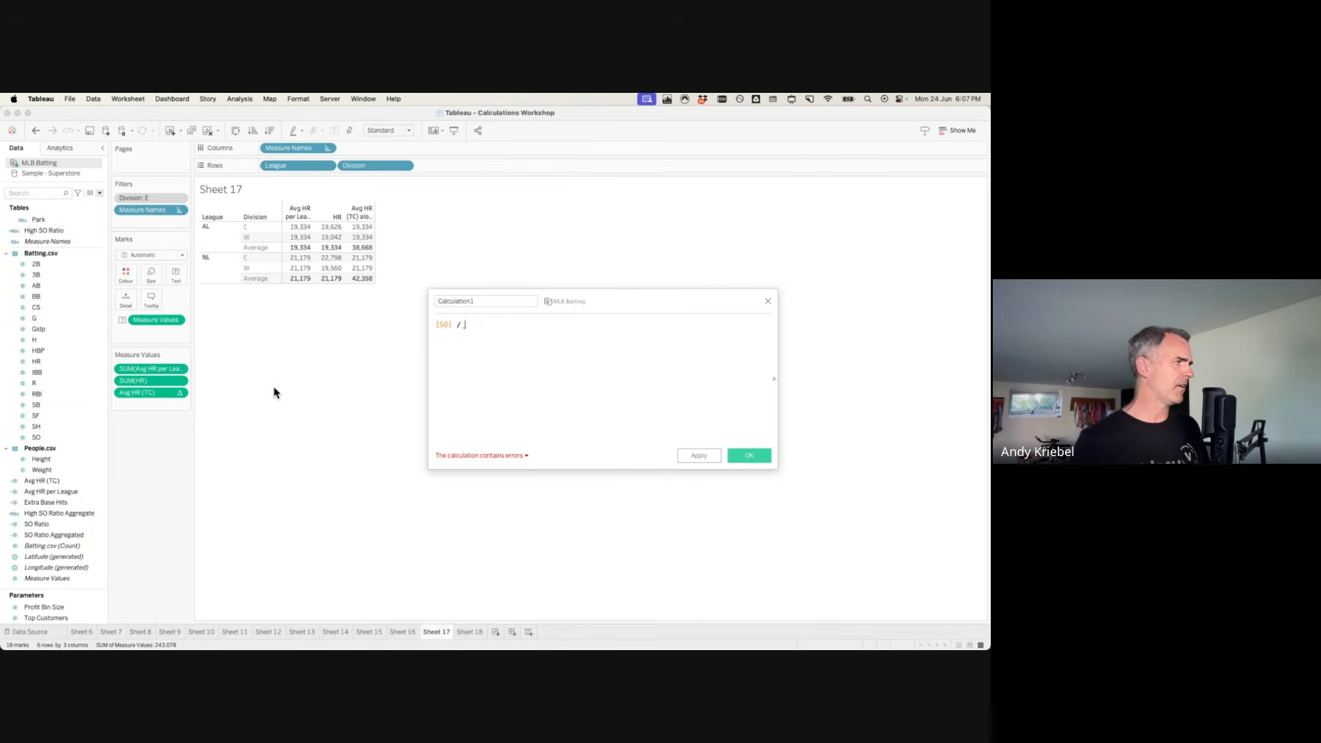
drag(120, 380, 523, 344)
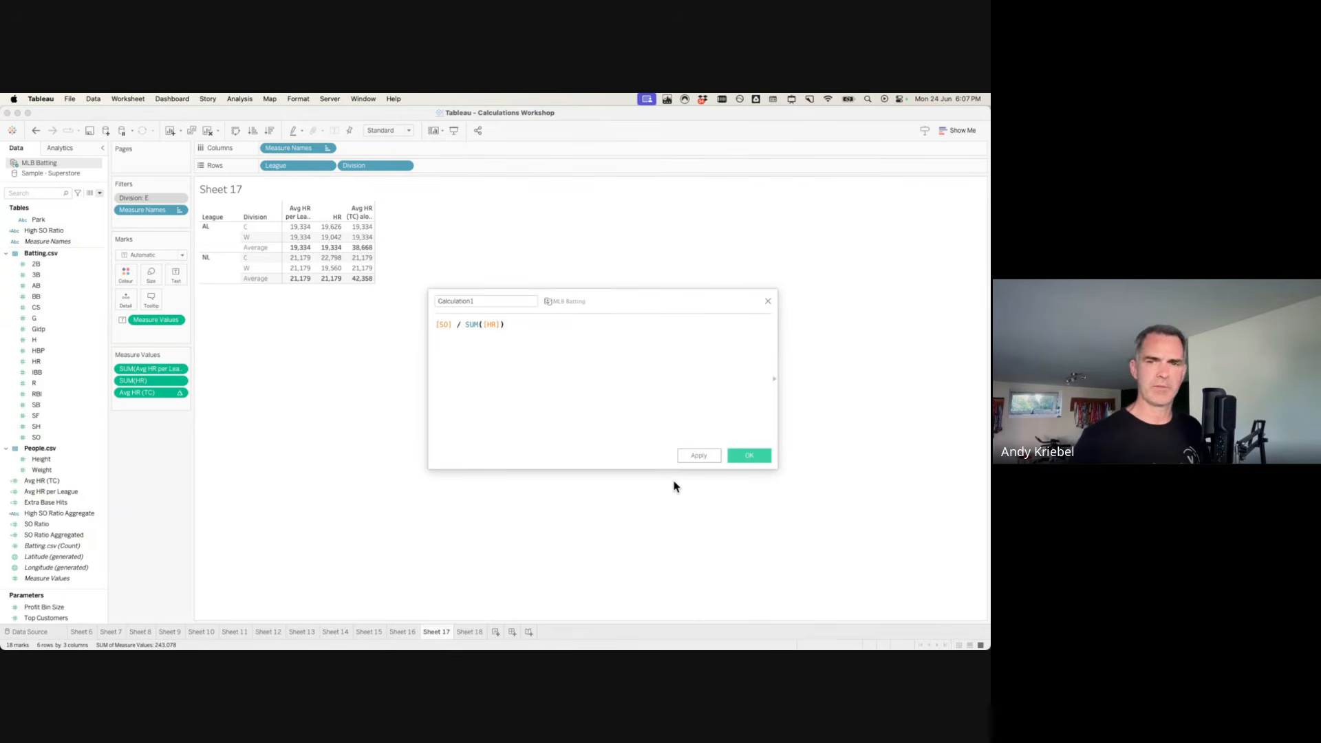
Show the error details of the new calculation and highlight the non-aggregated [SO] in its formula.
click(508, 455)
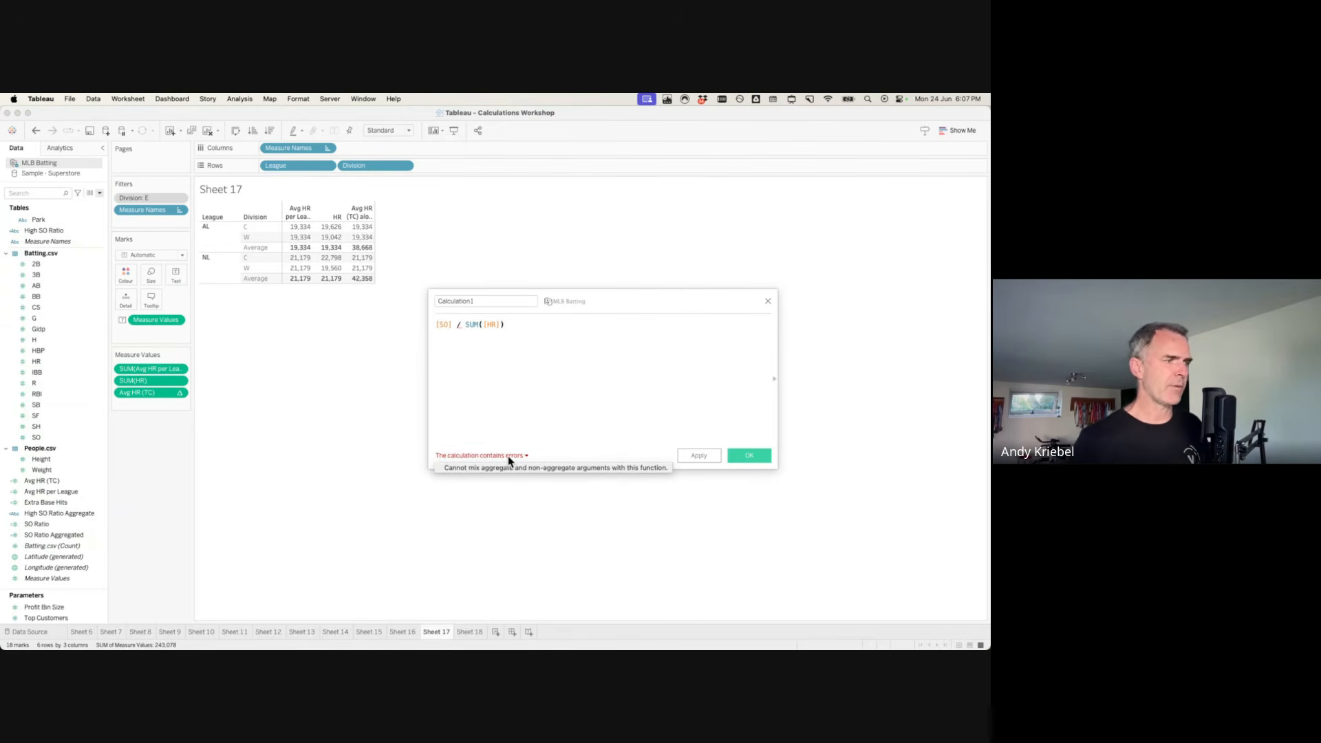
click(519, 397)
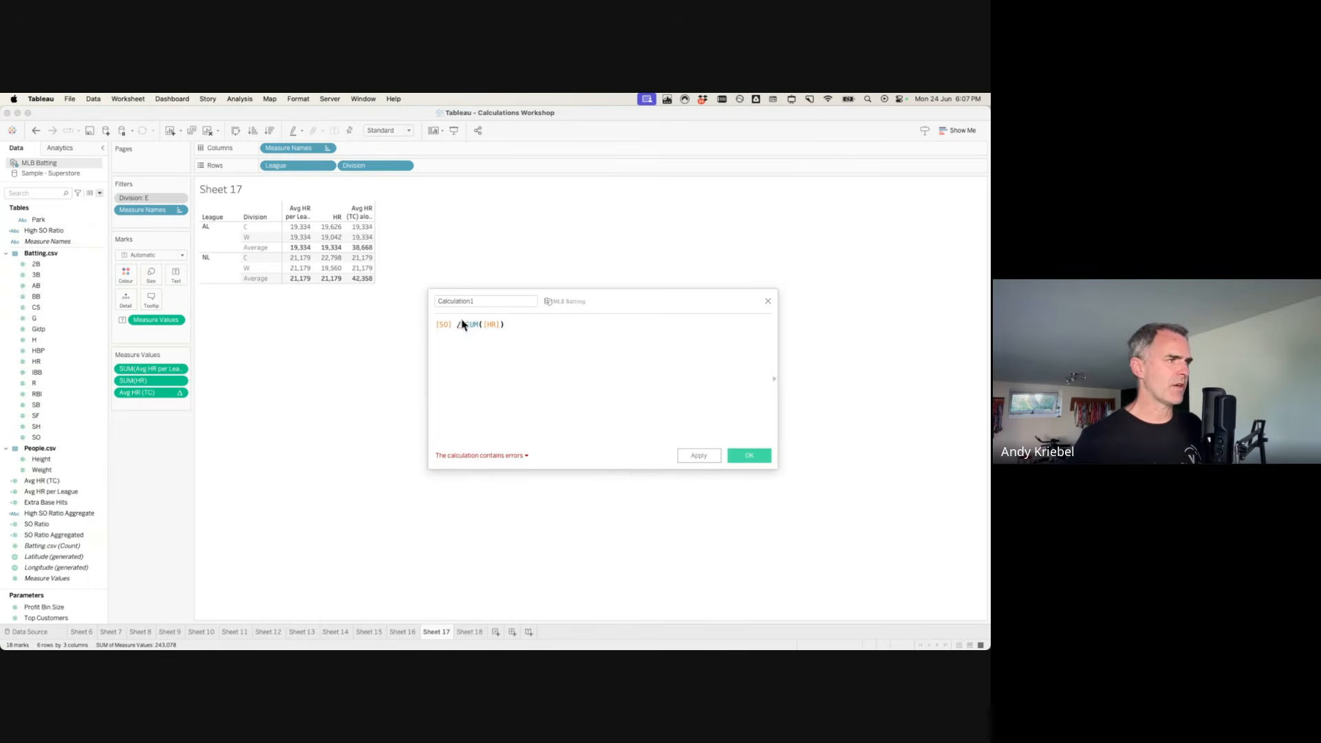
drag(465, 324, 434, 323)
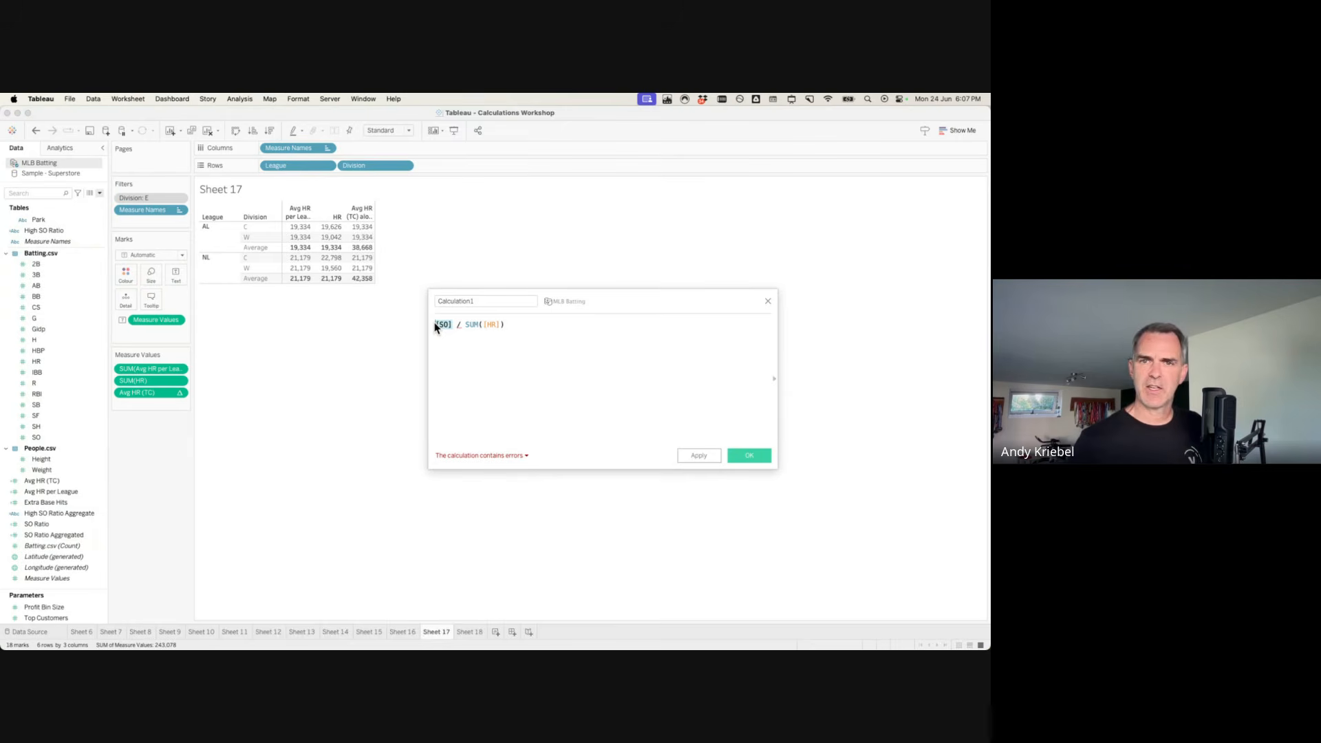
click(604, 356)
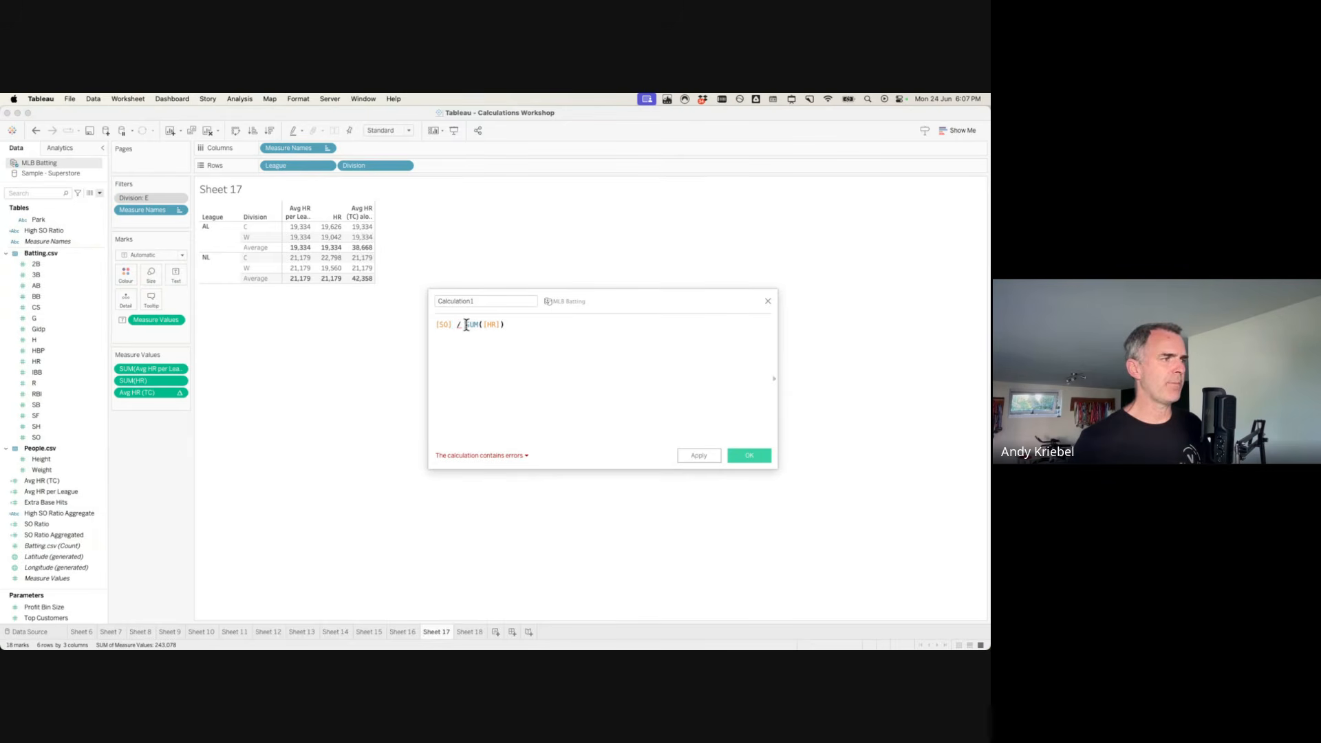
Replace SUM([HR]) in the formula with the SO Ratio Aggregated field, giving [SO] / [SO Ratio Aggregated].
drag(466, 324, 505, 324)
key(BackSpace)
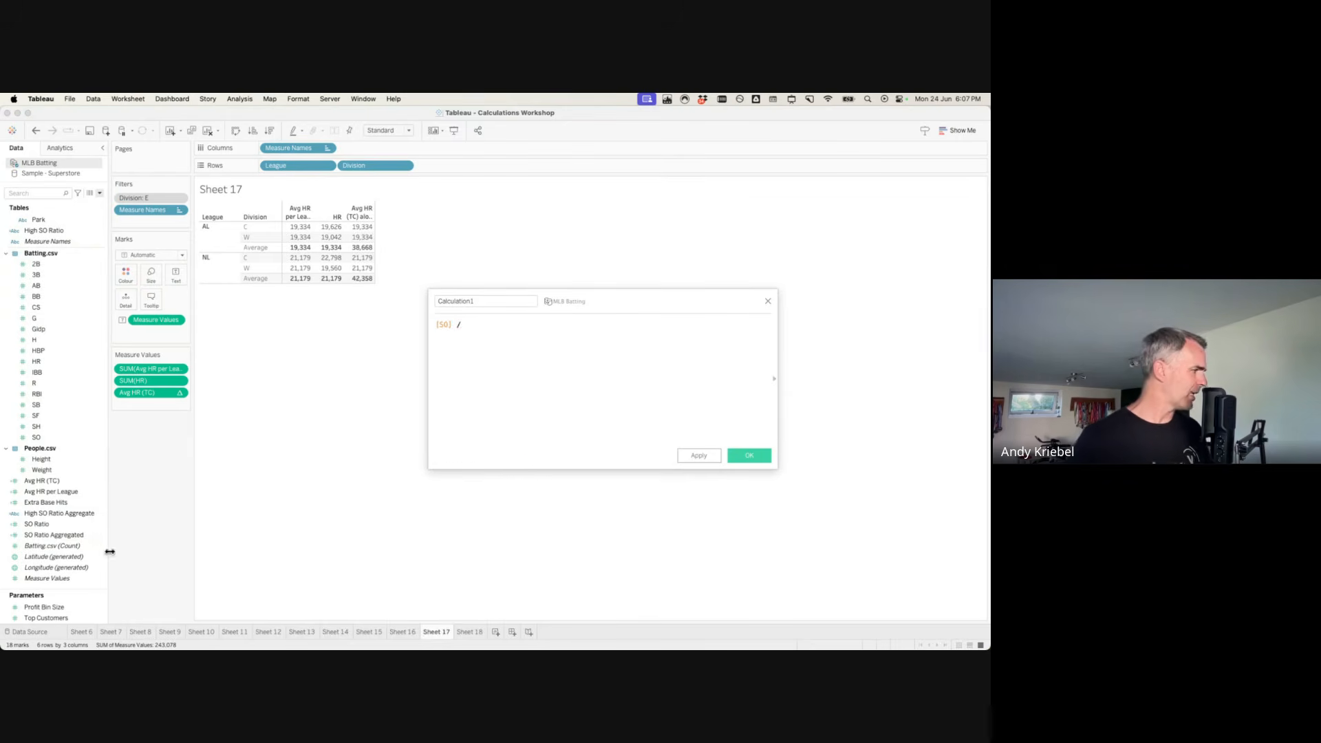
drag(64, 534, 550, 406)
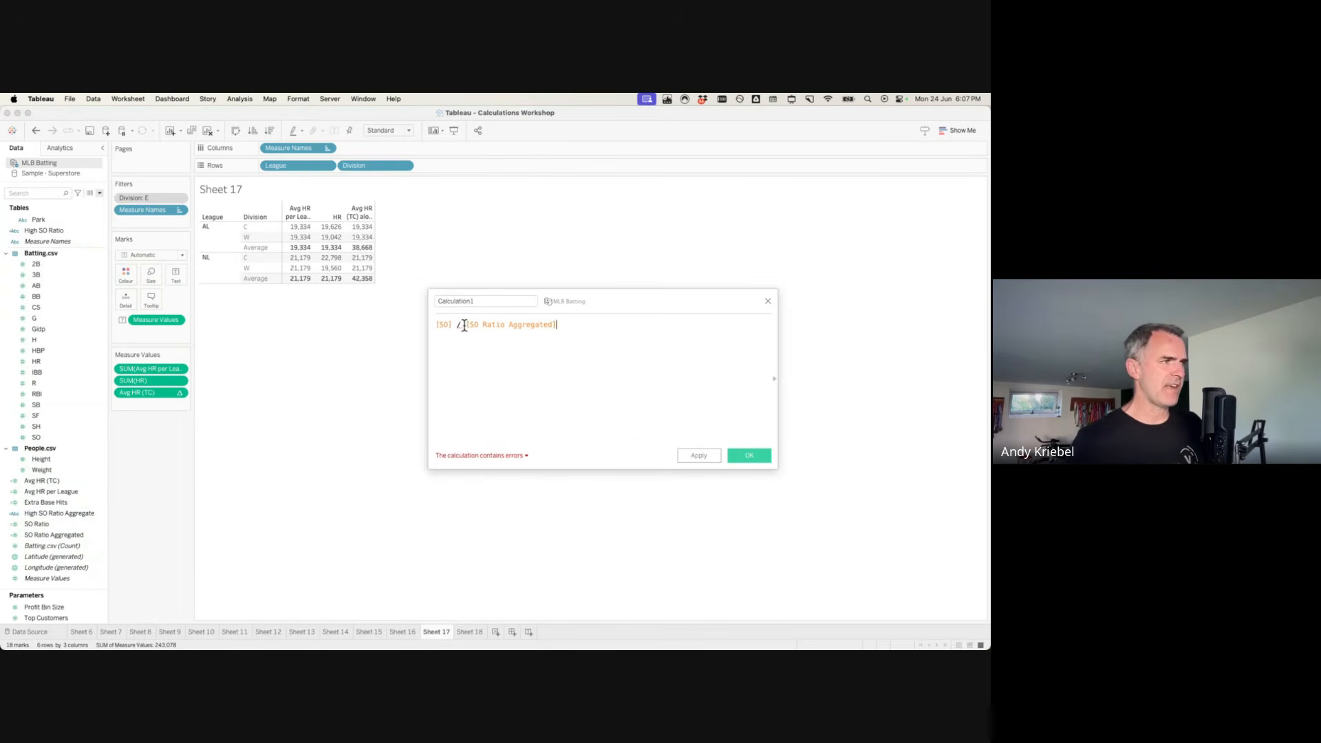
Highlight [SO Ratio Aggregated], move the calculation editor over the table, and expand its function reference to review the field's definition before collapsing it.
drag(466, 325, 644, 321)
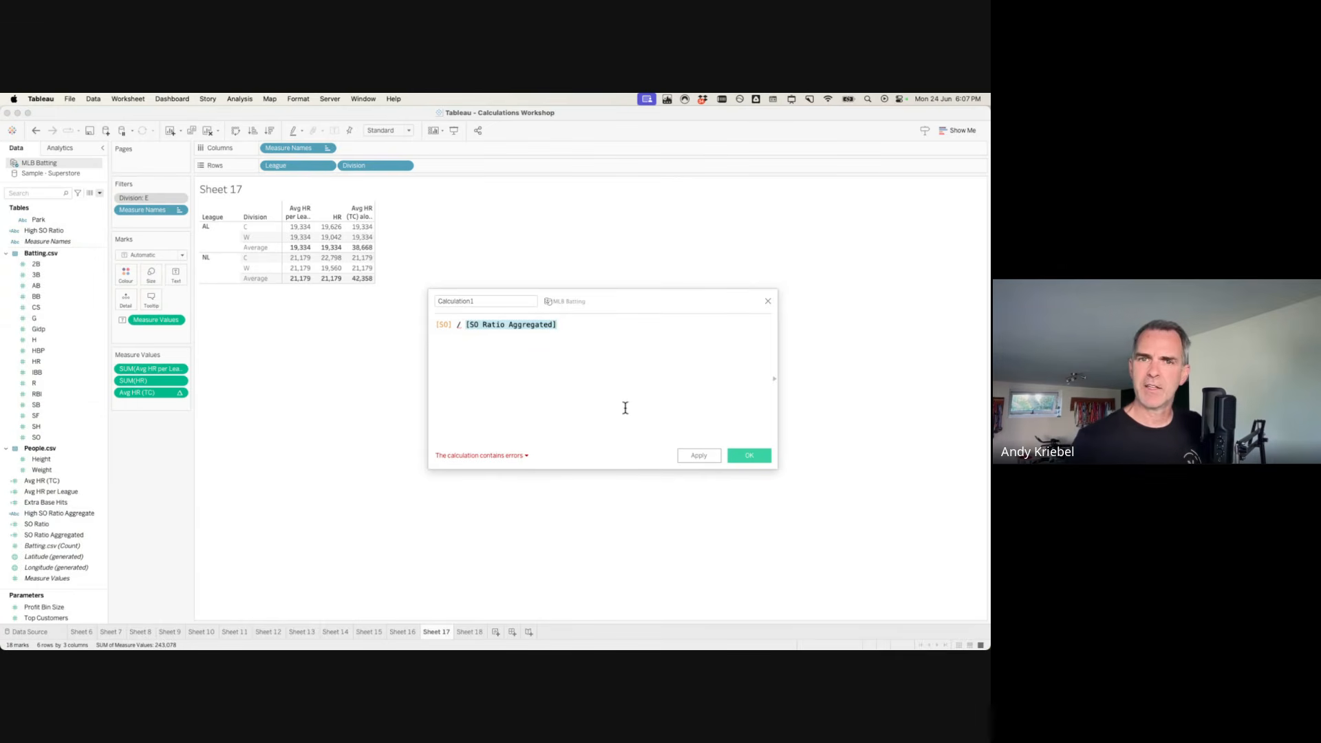
click(574, 288)
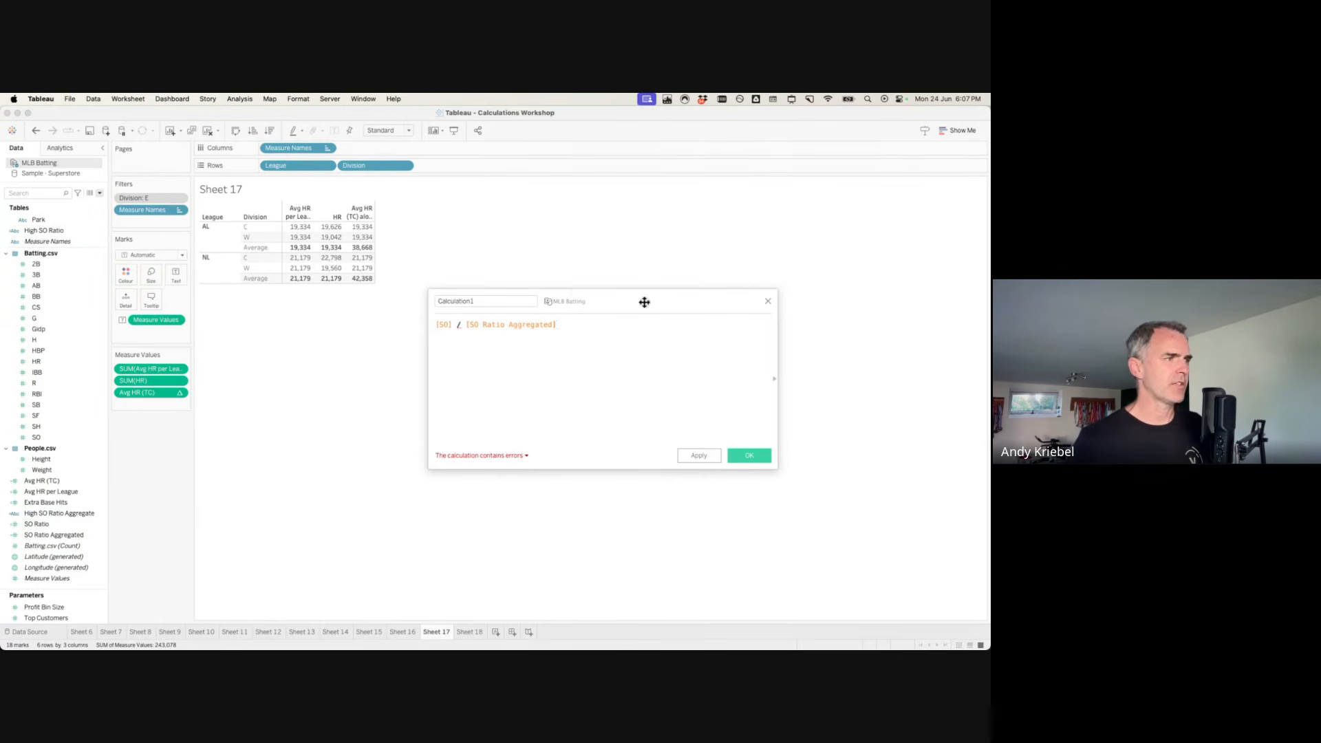
drag(643, 301, 460, 289)
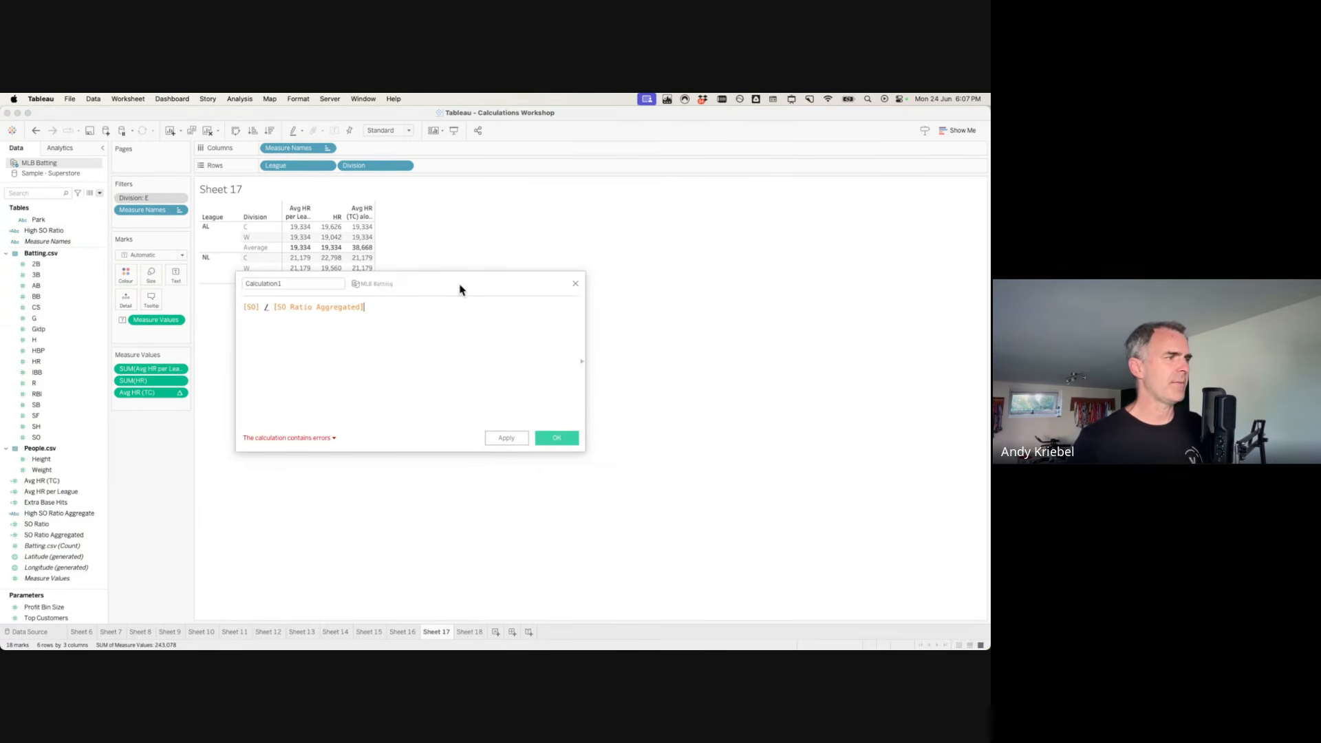
click(581, 361)
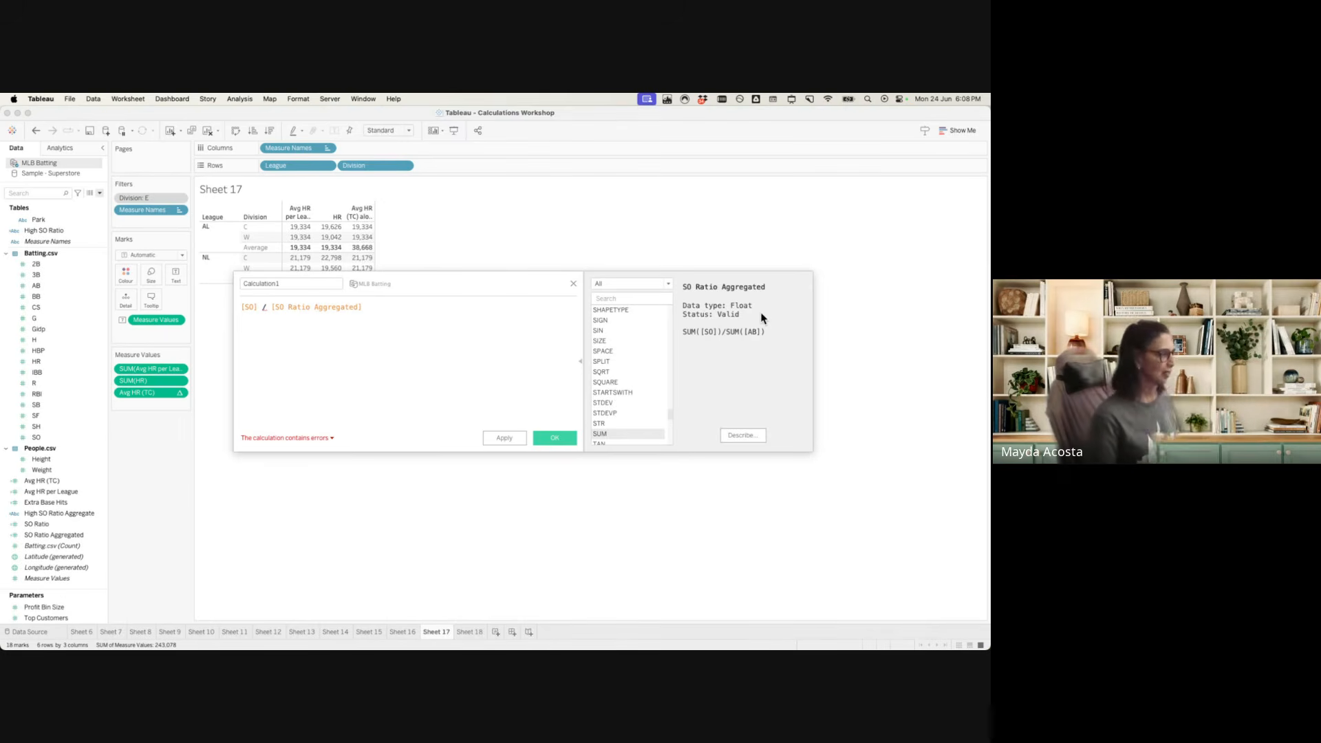
drag(665, 270, 832, 388)
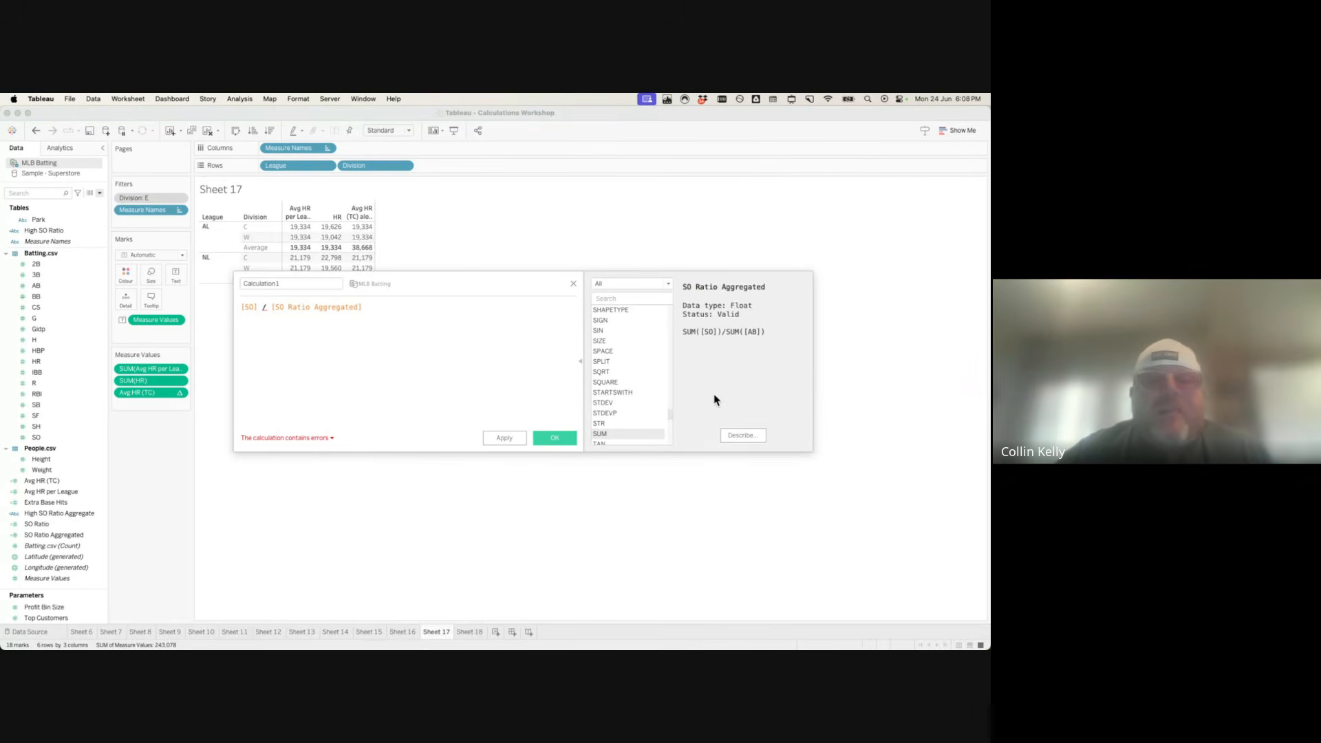
click(580, 362)
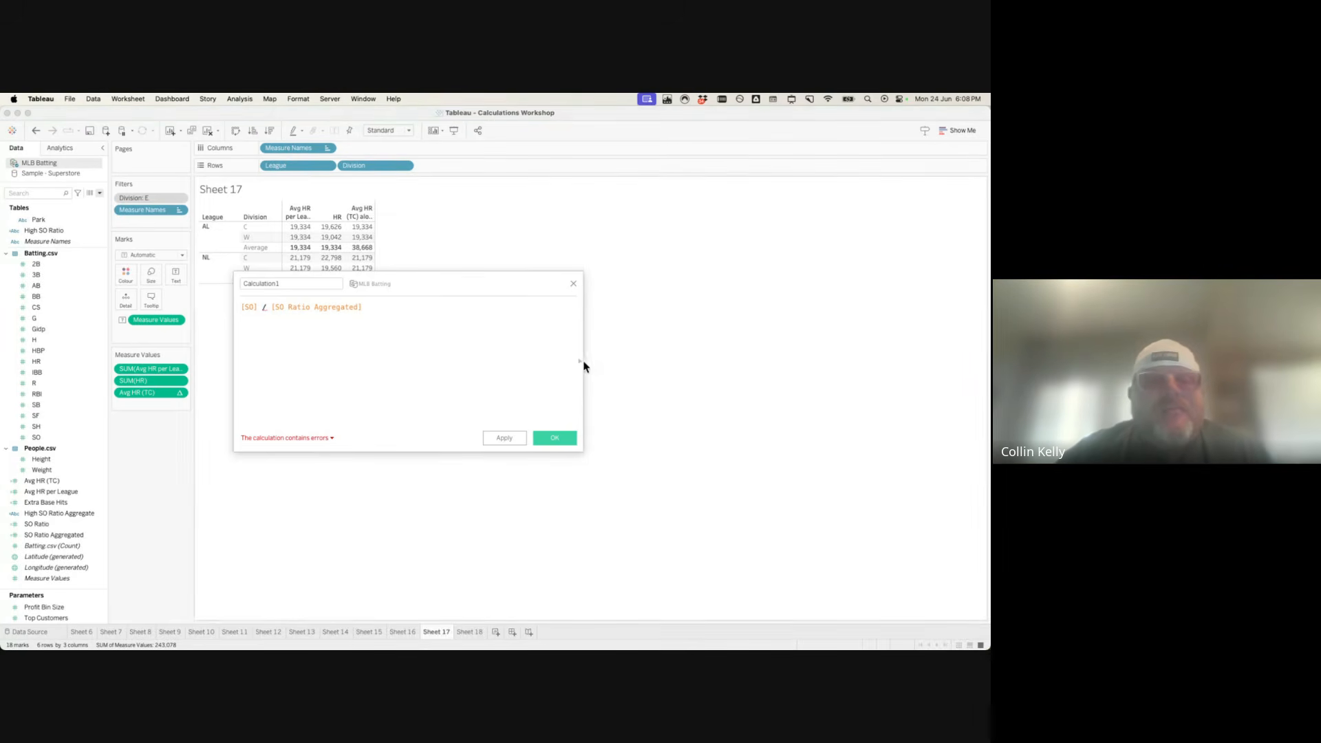
click(580, 365)
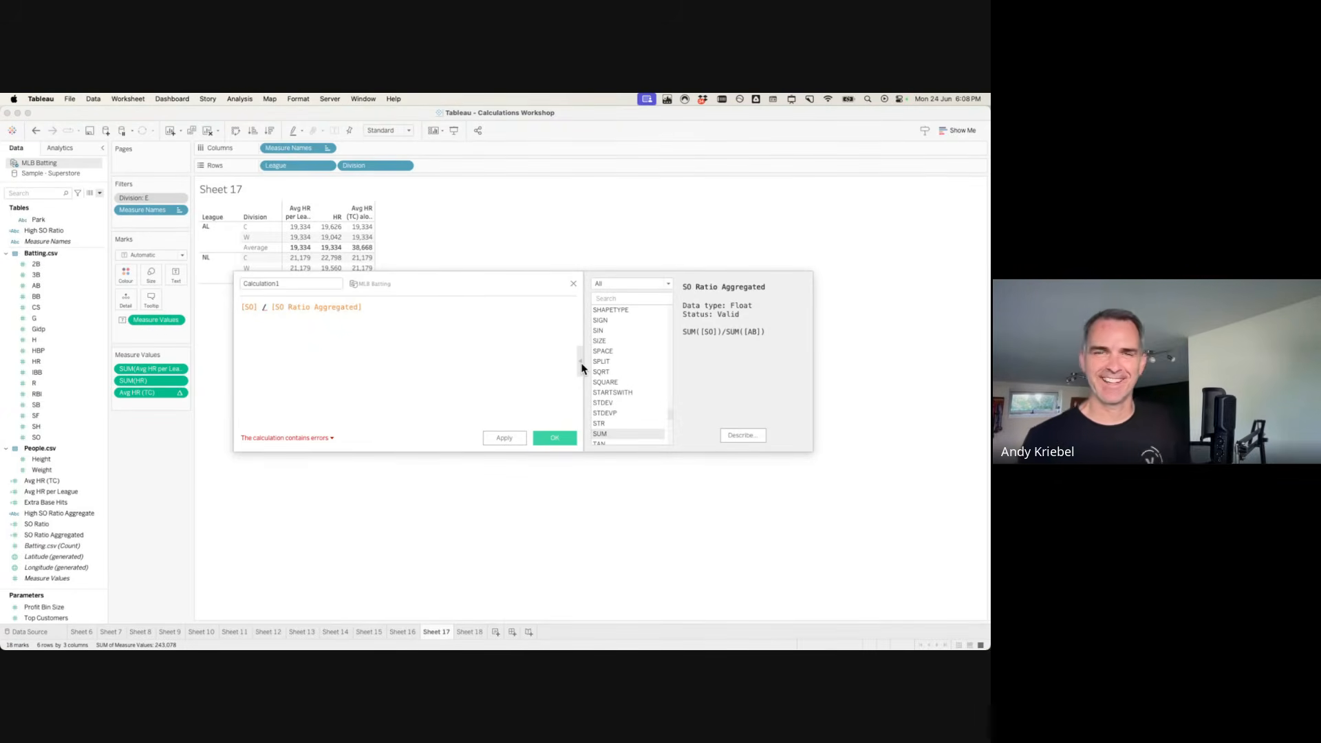
click(581, 365)
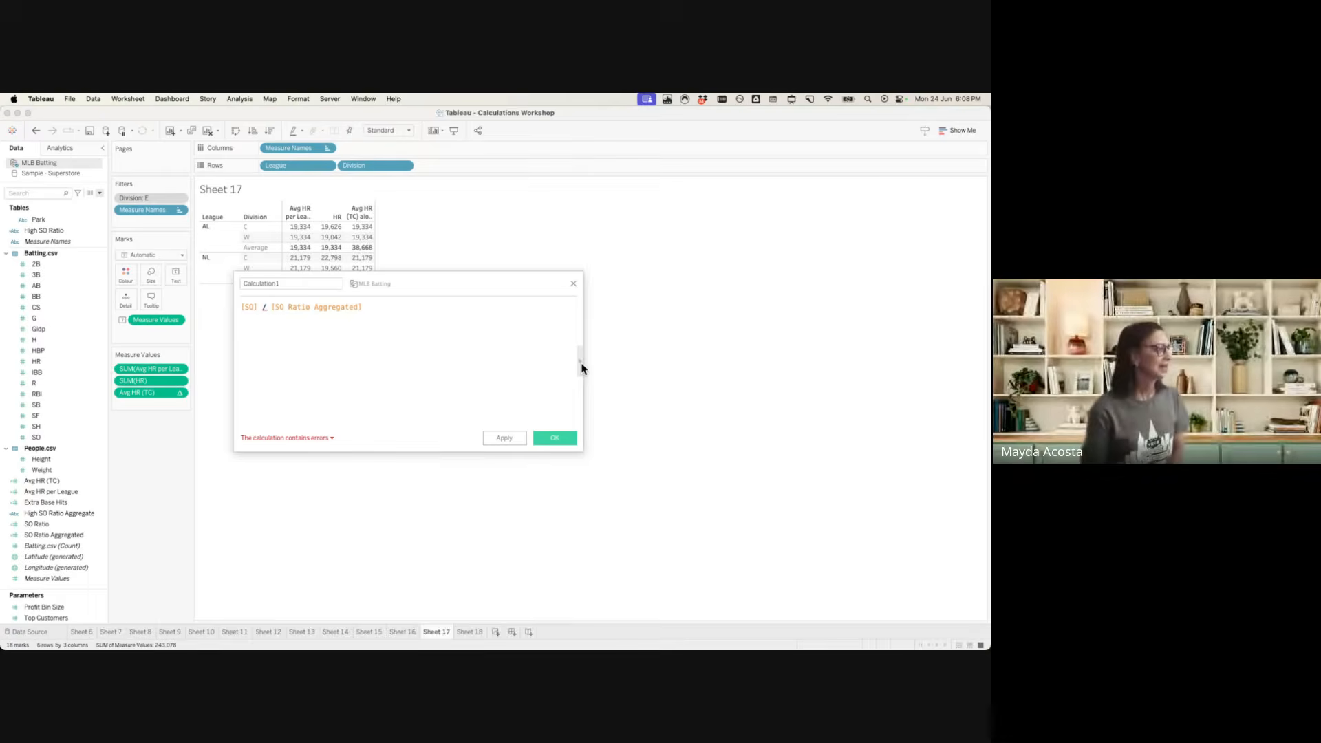